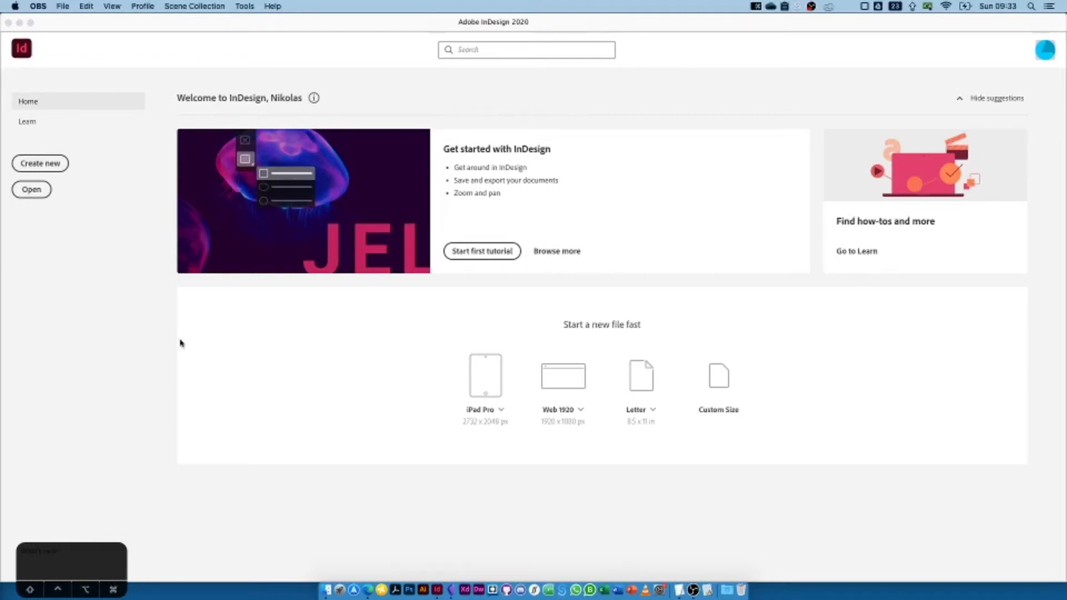
- Start a new document to bring up the document presets
left_click(123, 186)
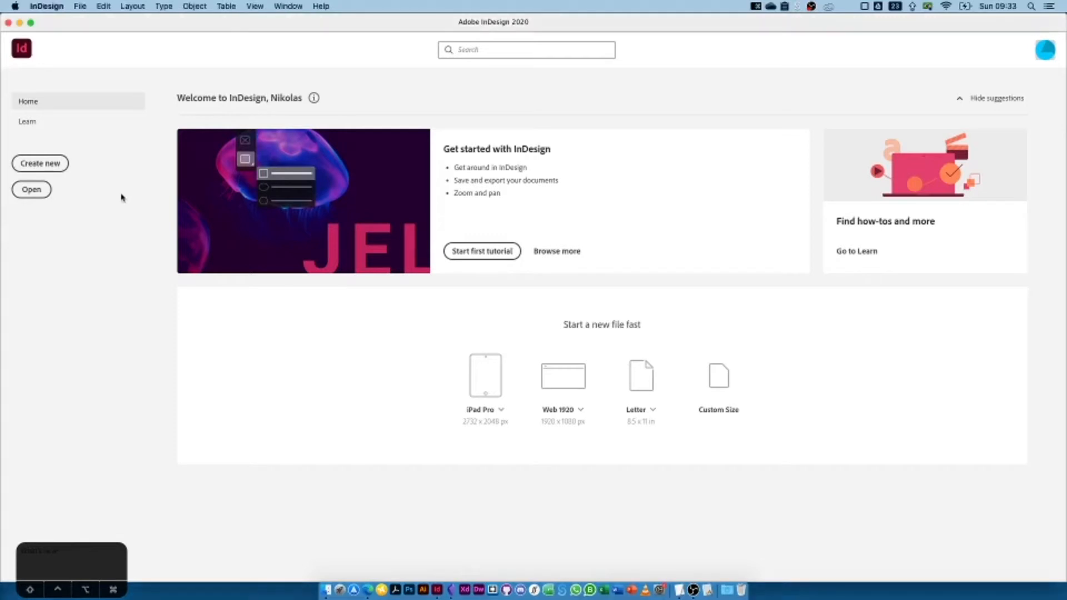
left_click(79, 7)
mouse_move(82, 20)
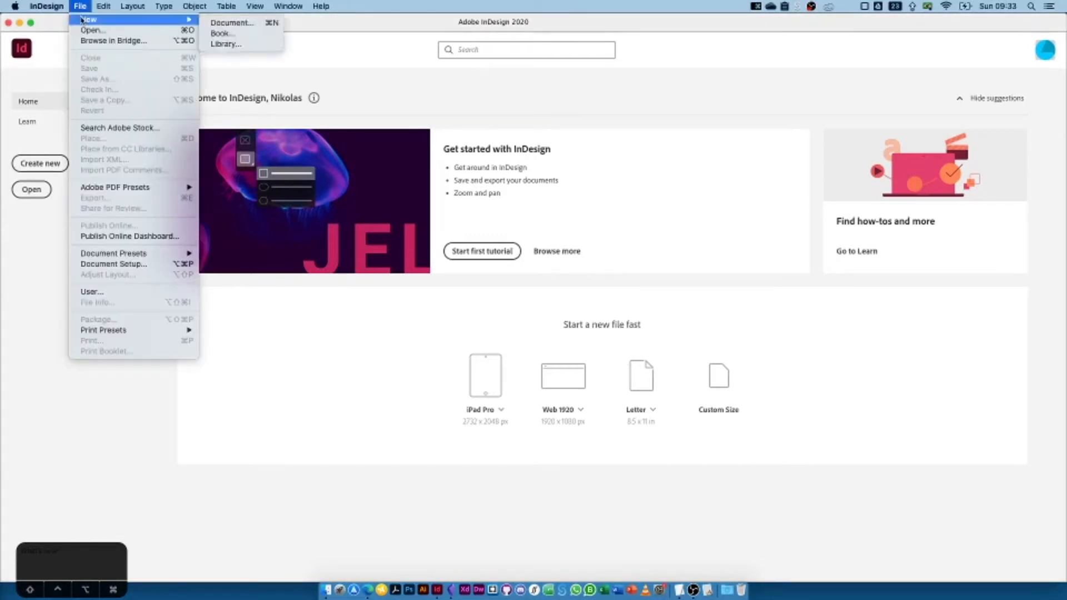
left_click(234, 27)
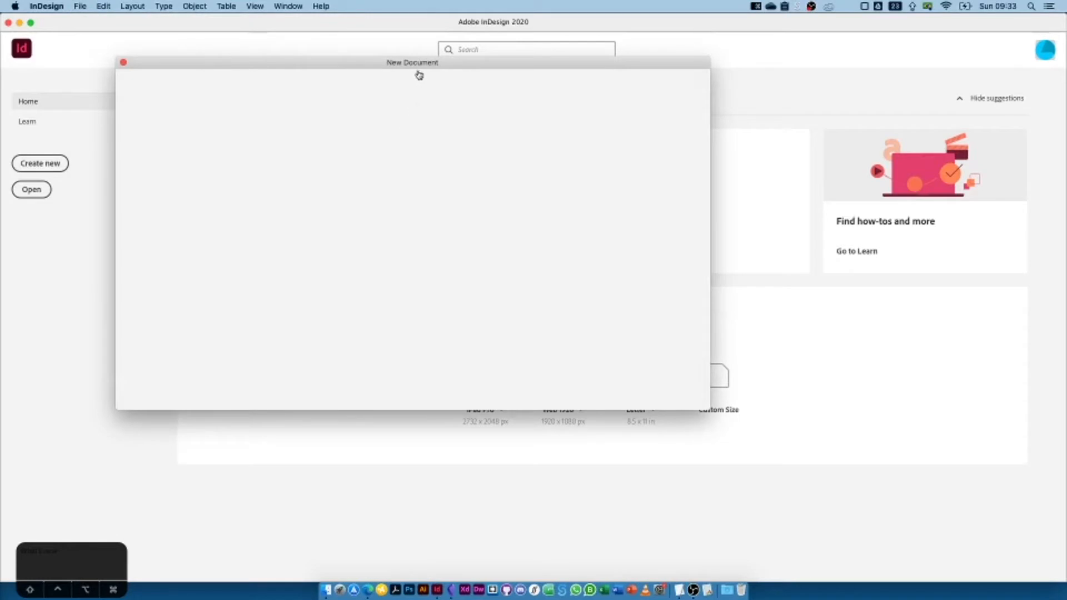
left_click_drag(417, 63, 454, 80)
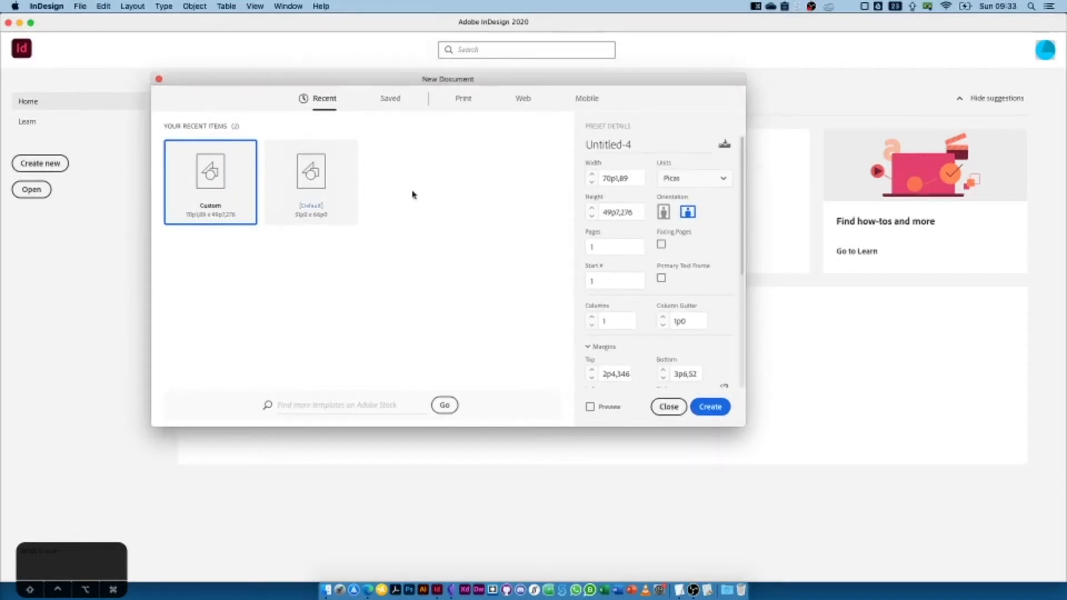
- Choose the A4 preset for print from the full preset list and set it to landscape orientation
left_click(464, 104)
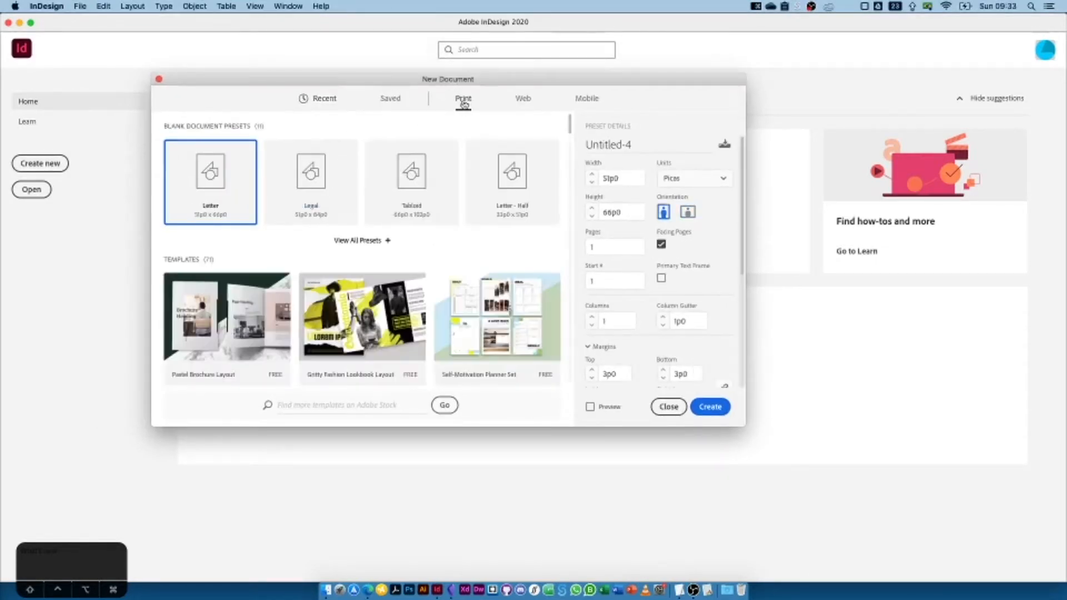
left_click(317, 104)
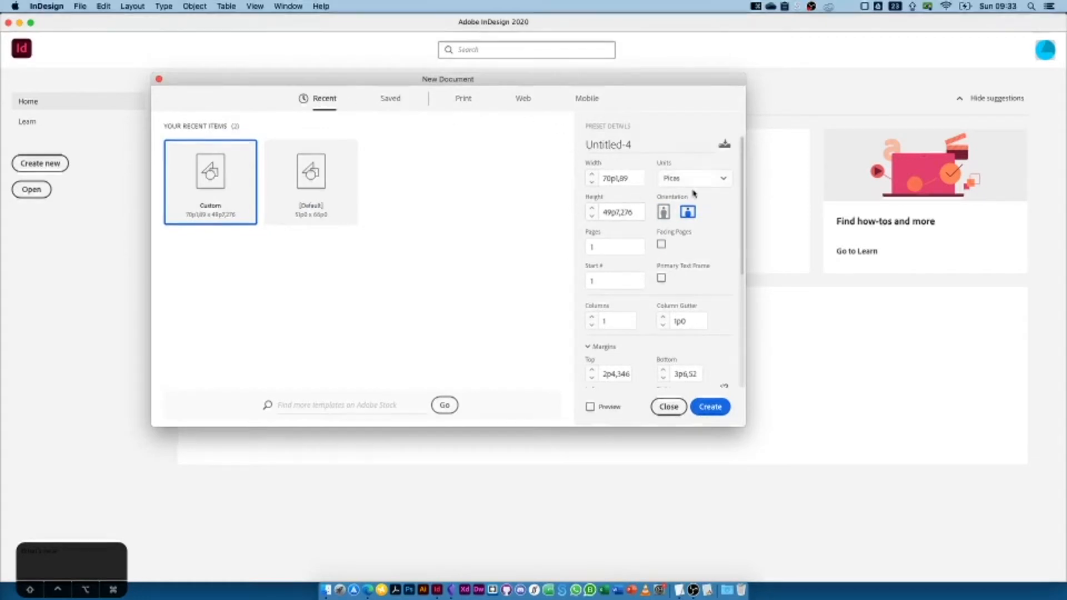
left_click(460, 103)
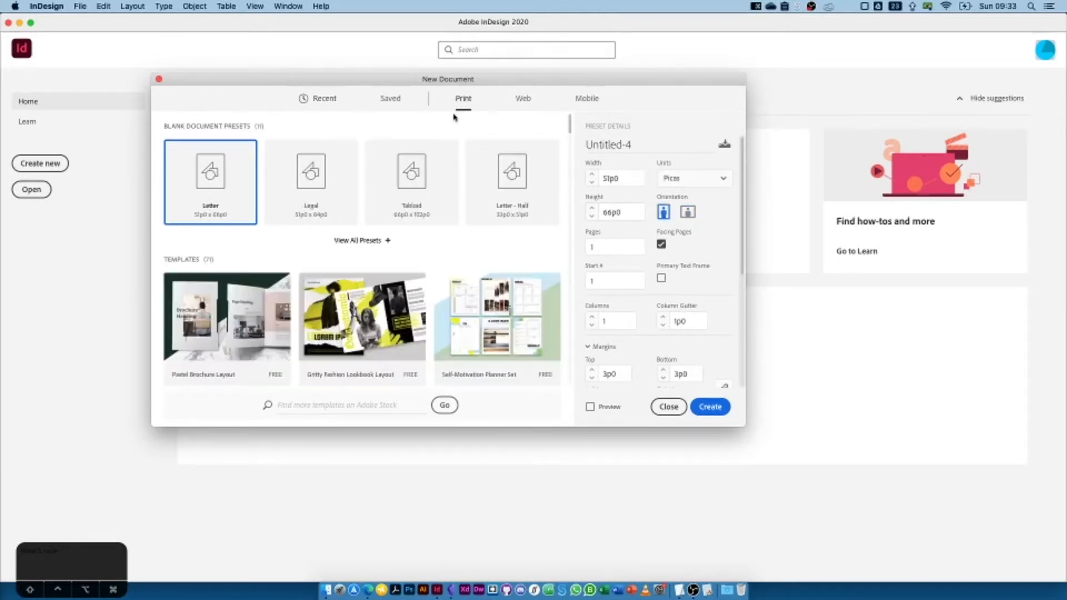
left_click(378, 241)
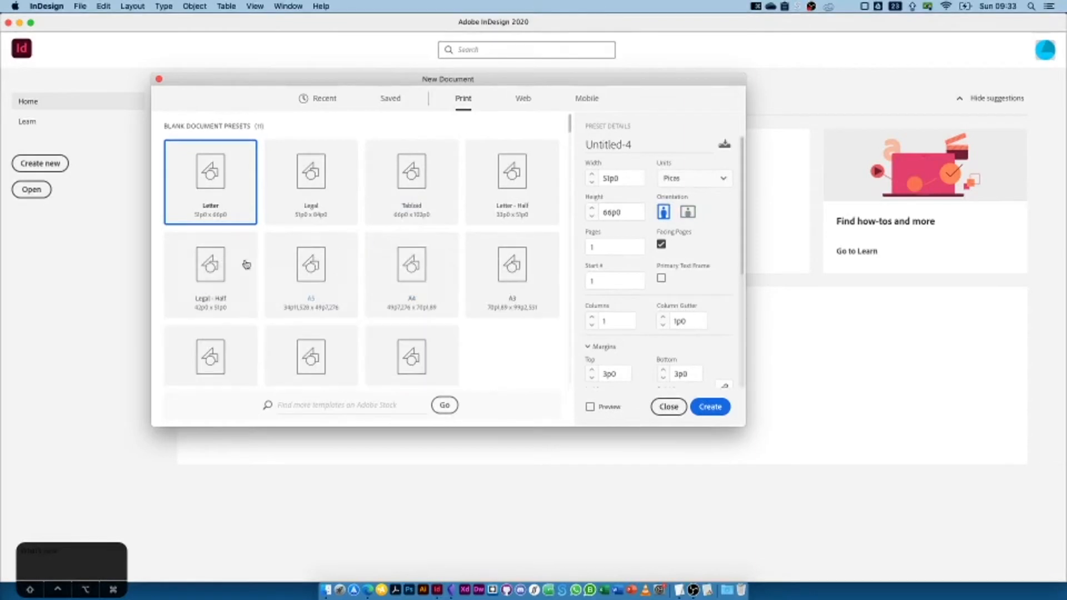
left_click(411, 283)
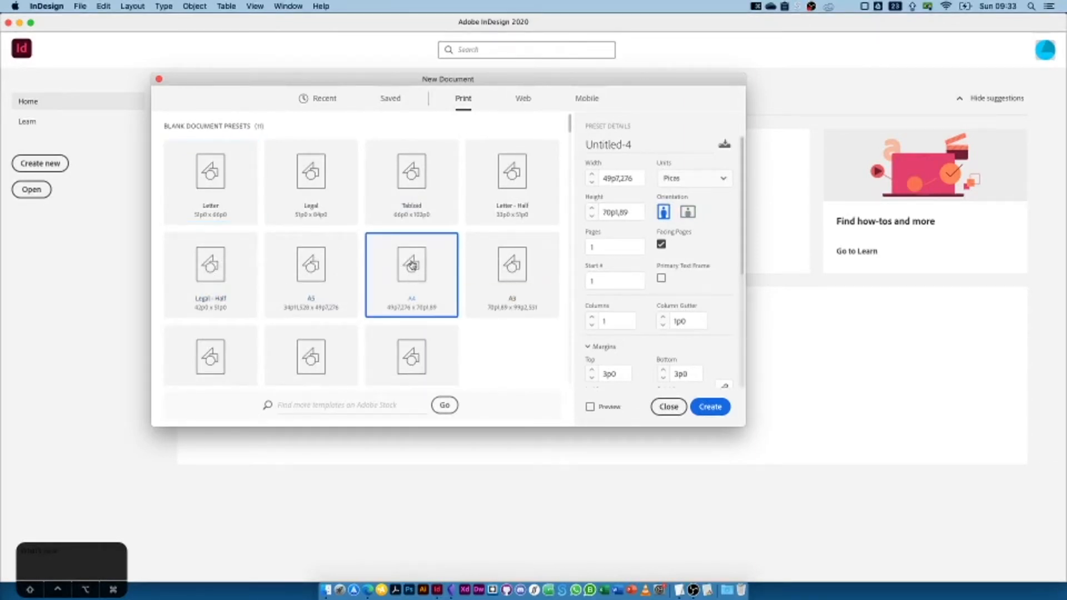
left_click(689, 213)
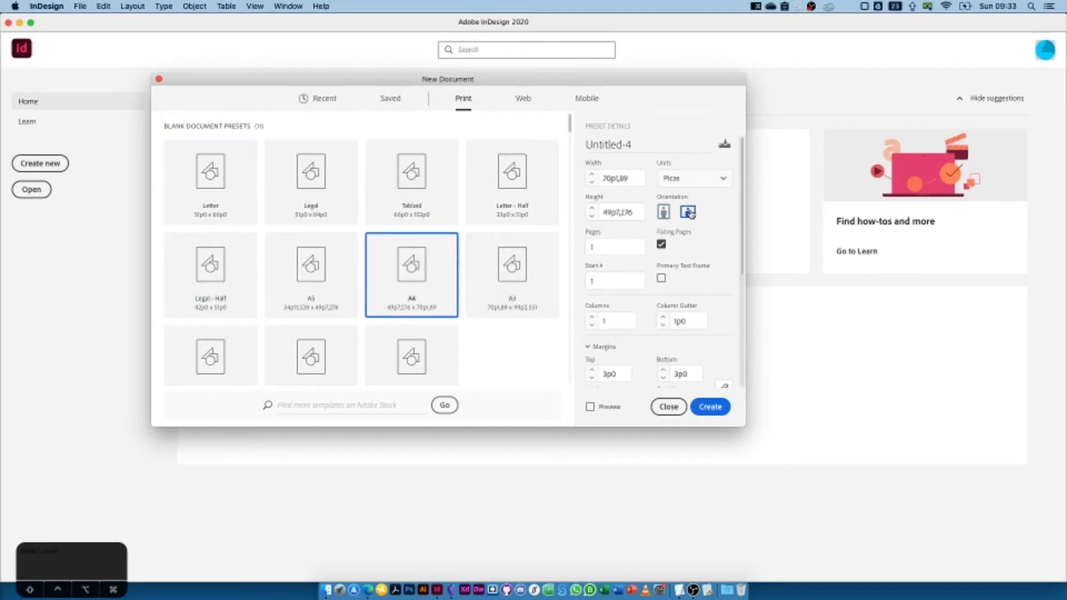
- Change the new document's measurement units to millimeters
left_click(640, 179)
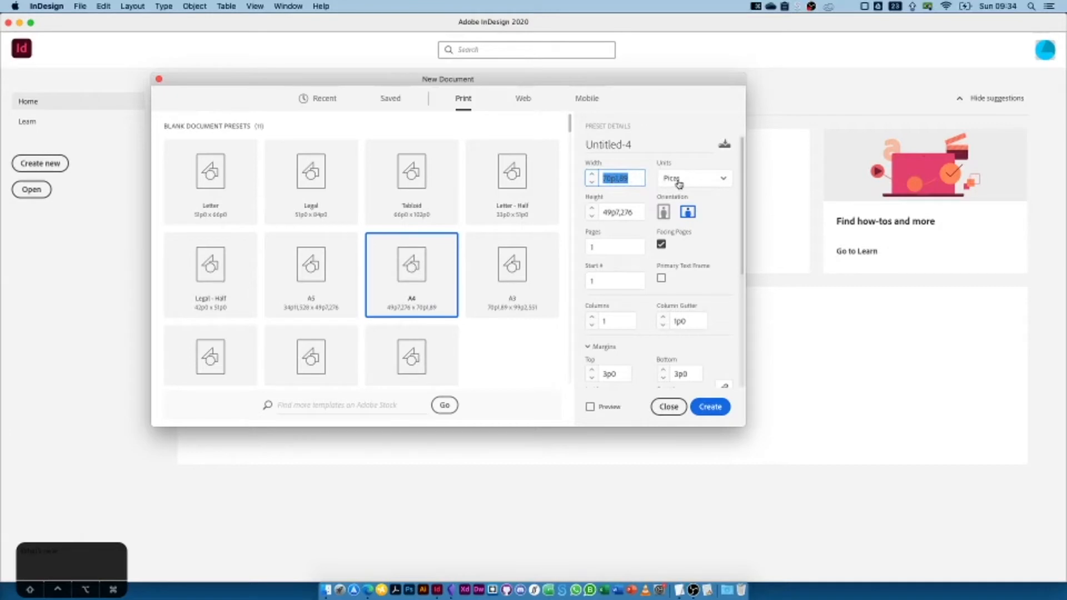
left_click(678, 180)
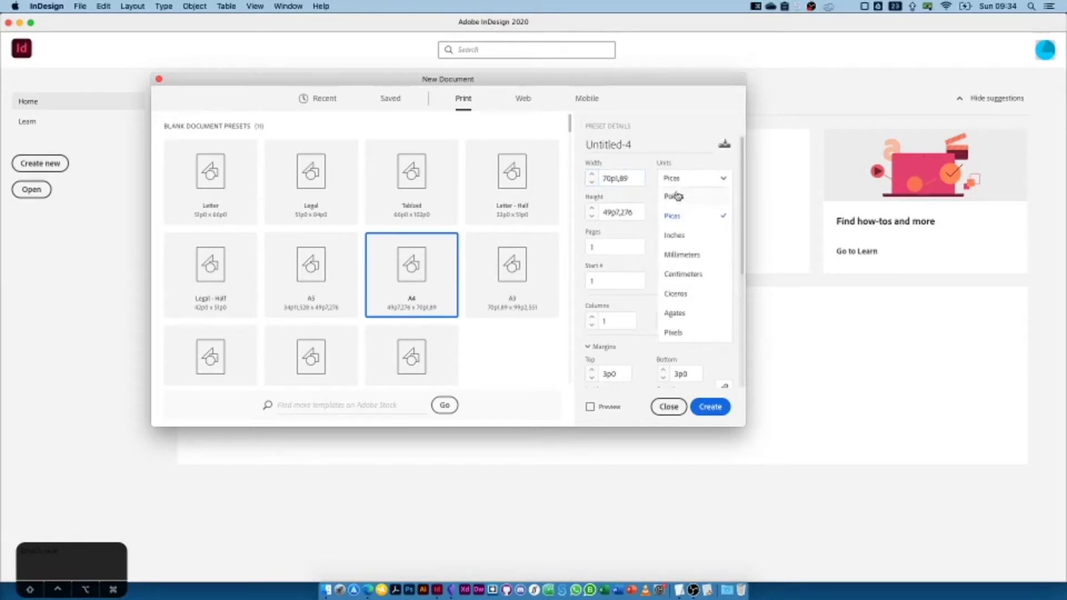
left_click(689, 256)
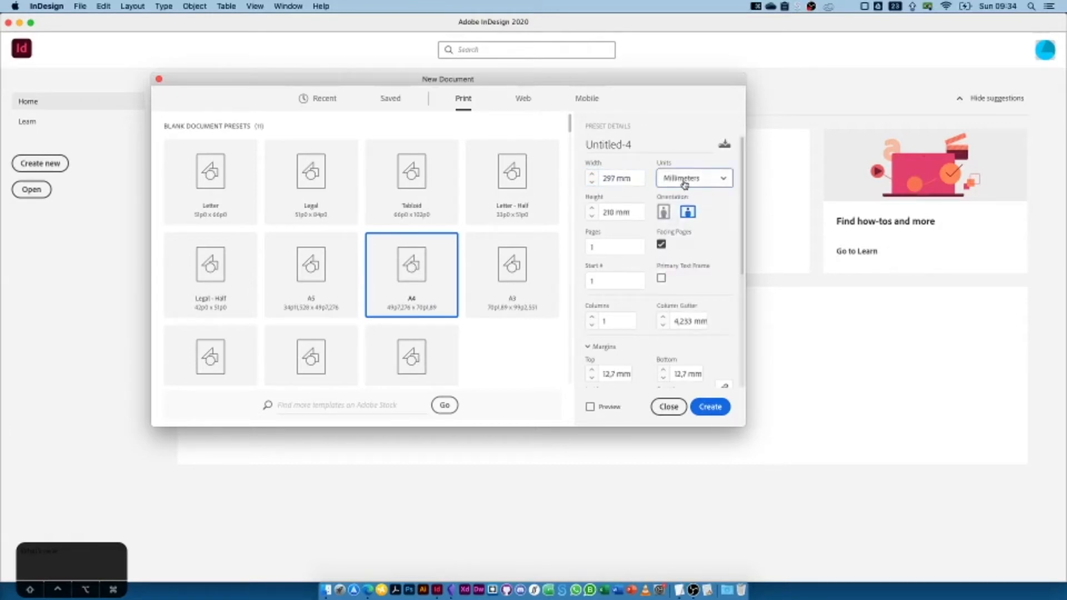
left_click(685, 183)
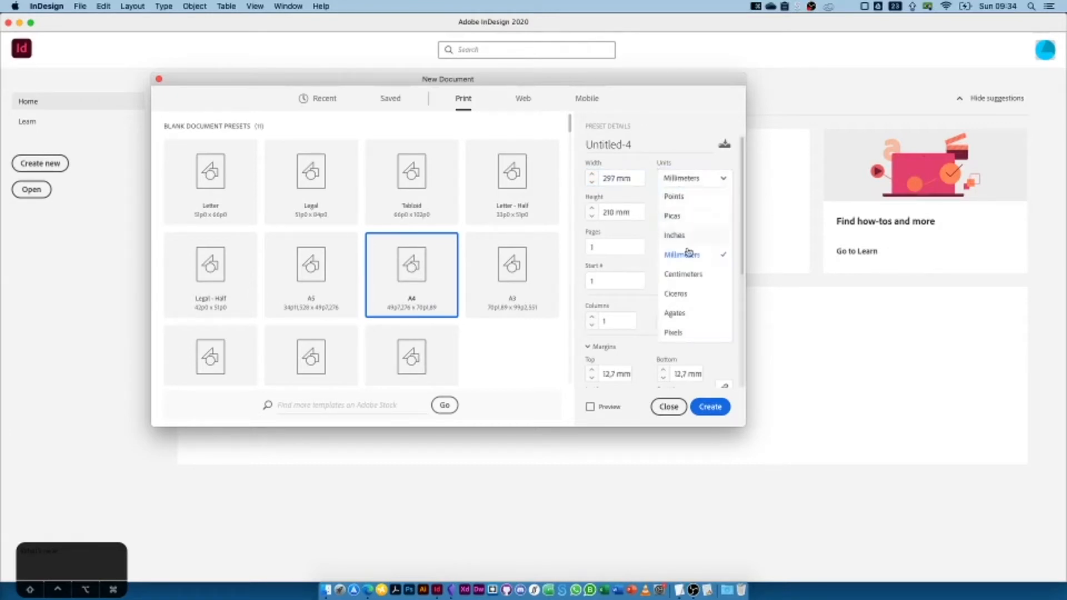
left_click(680, 179)
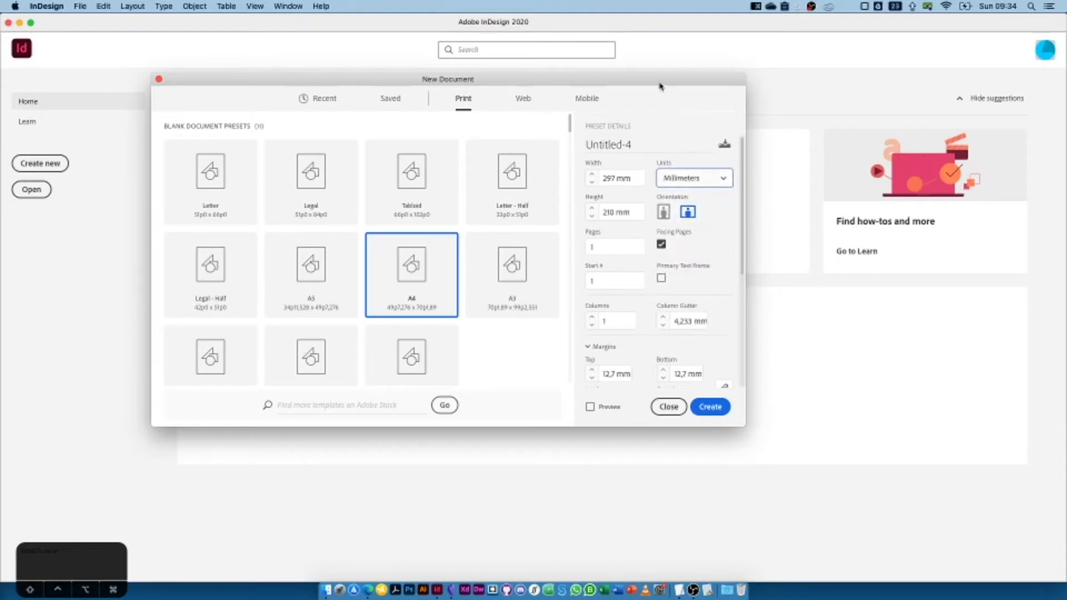
- Set all four linked margins of the new document to 20 mm
scroll(623, 189, "down", 5)
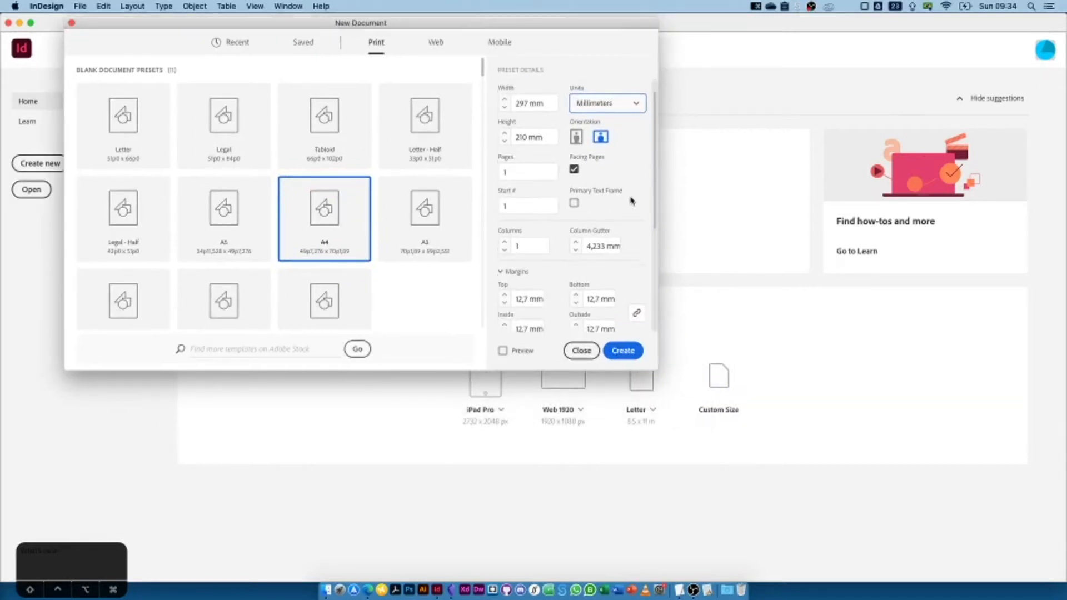
scroll(631, 201, "down", 3)
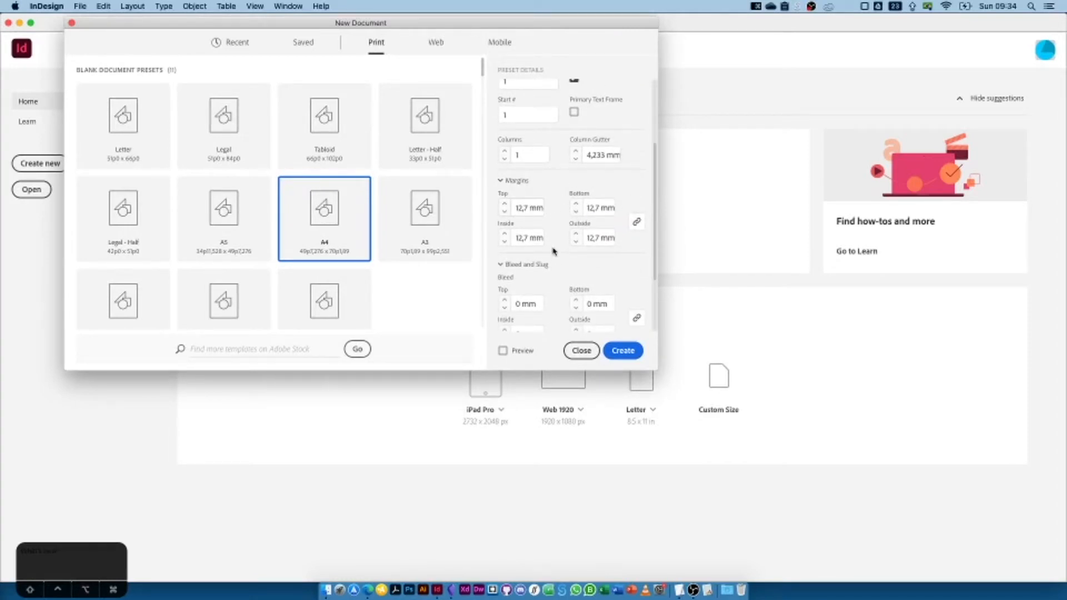
scroll(514, 220, "up", 2)
left_click(514, 220)
scroll(531, 239, "up", 2)
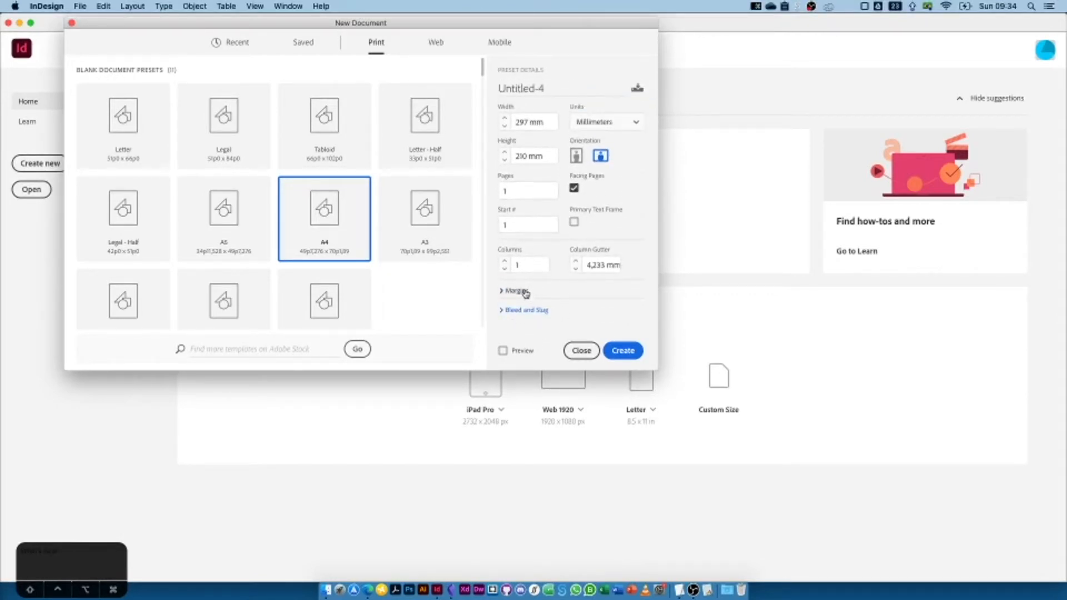
left_click(517, 290)
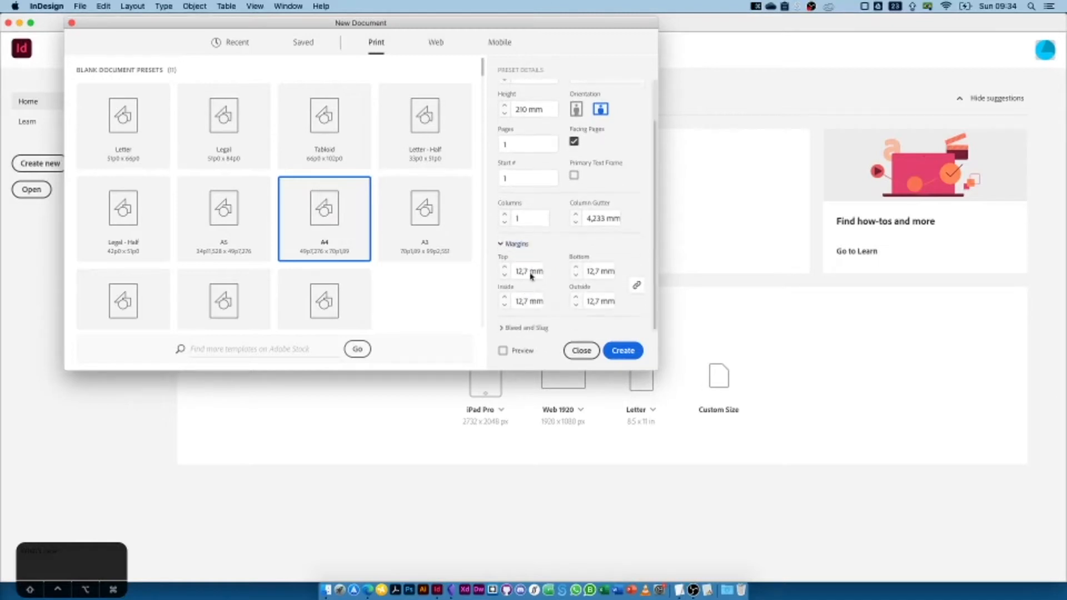
triple_click(523, 270)
type("20")
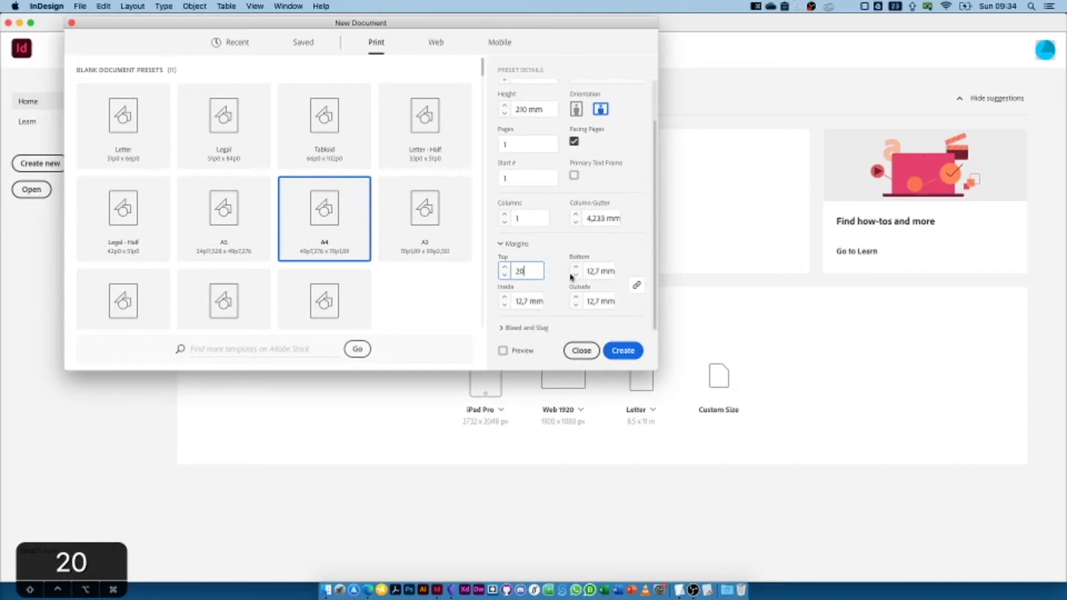
left_click(572, 272)
- Set all four linked margins of the new document to 10 mm
left_click_drag(523, 271, 507, 272)
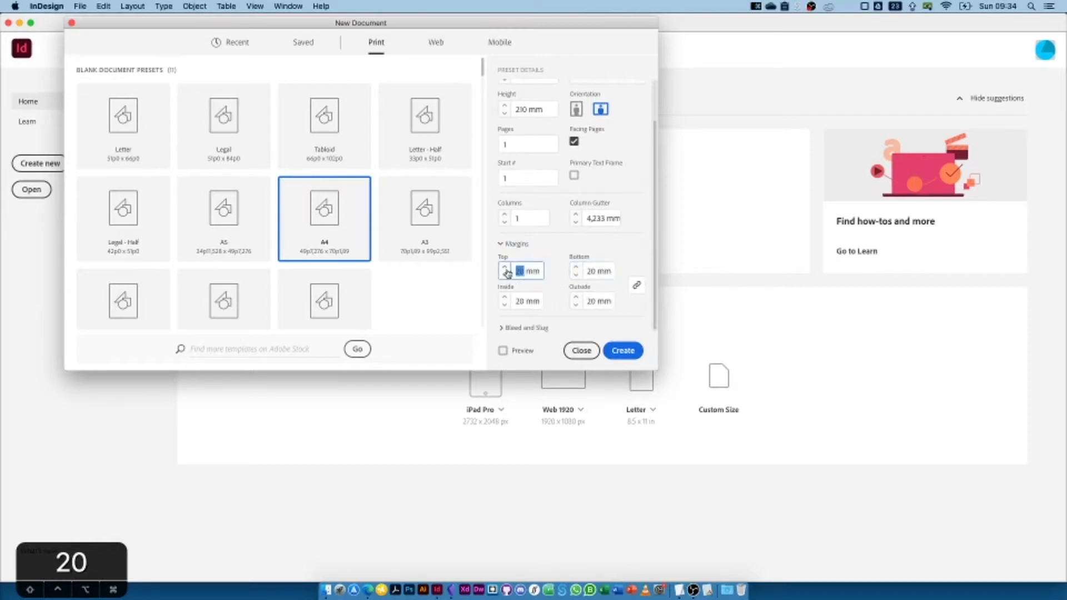
type("10")
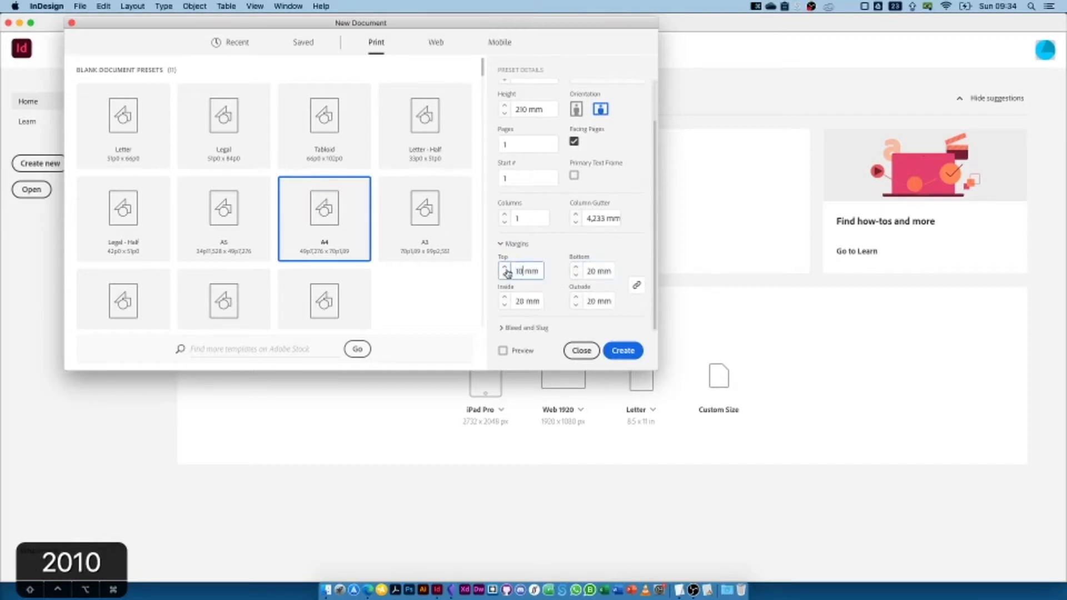
left_click(591, 270)
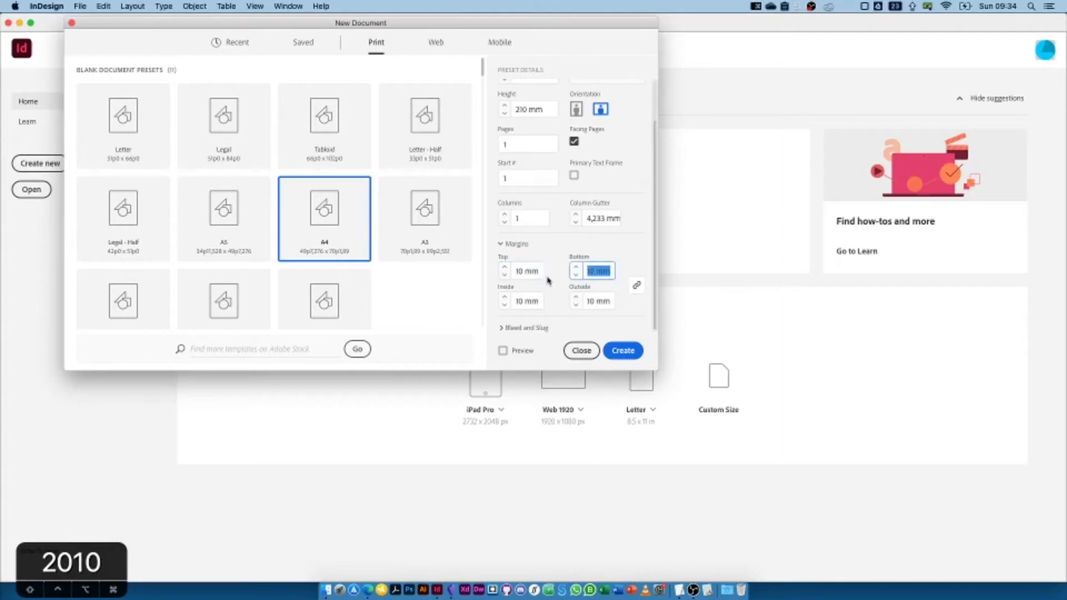
- Unlink the margin values and set only the outside margin to 15 mm
left_click(638, 286)
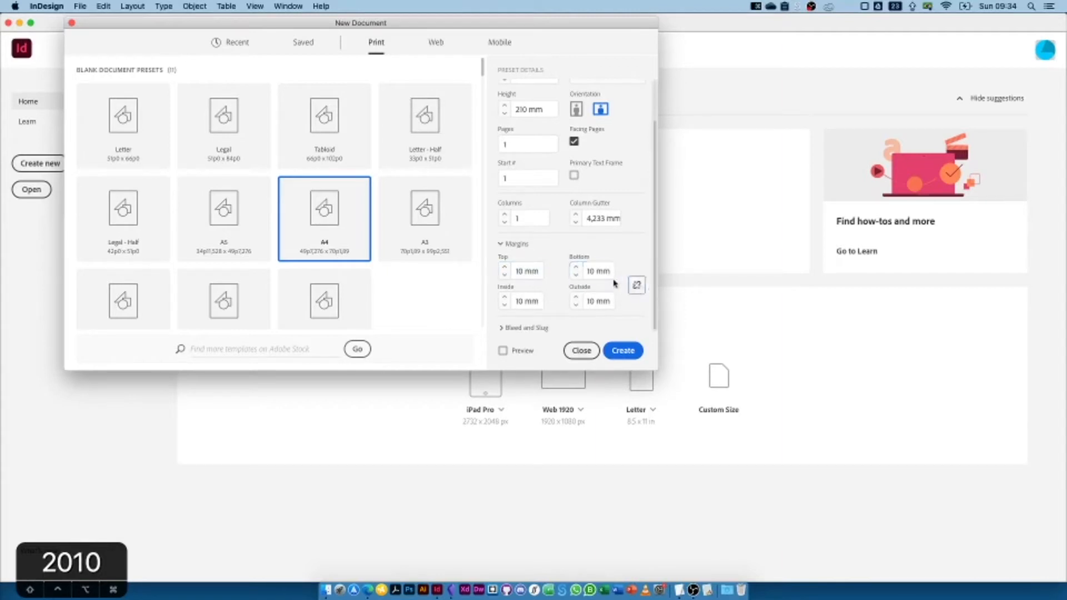
left_click(593, 301)
type("15")
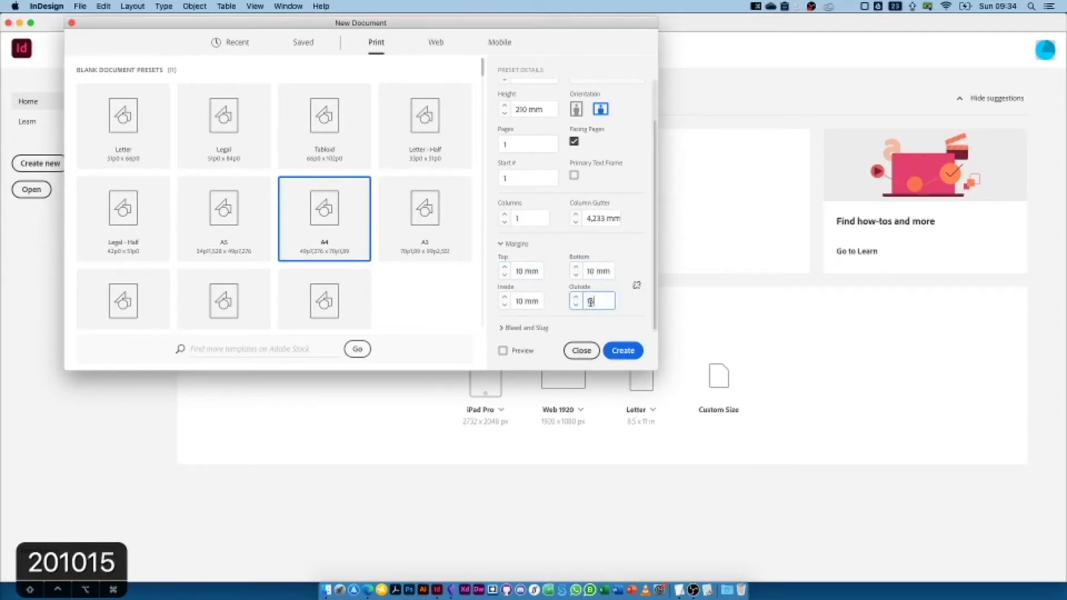
left_click(514, 244)
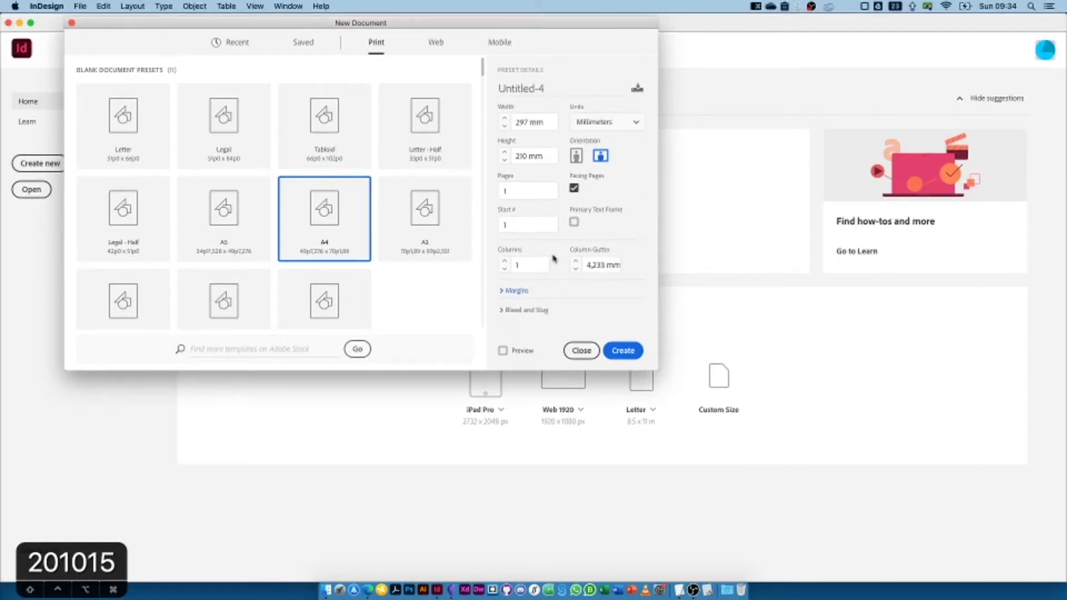
left_click(513, 290)
scroll(572, 183, "down", 2)
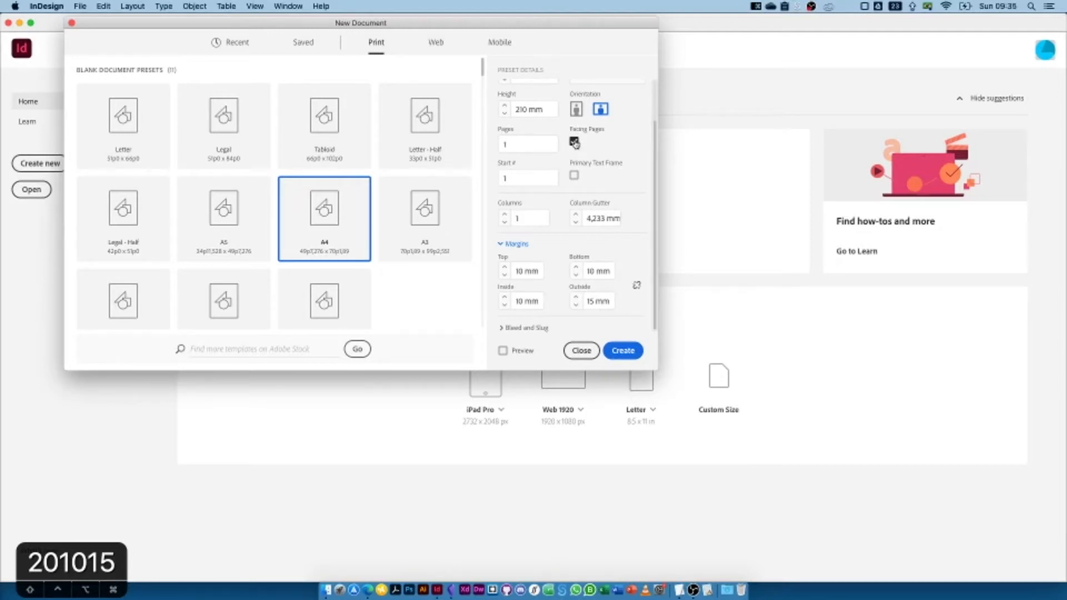
- Turn off facing pages and create the document
left_click(574, 142)
left_click(516, 245)
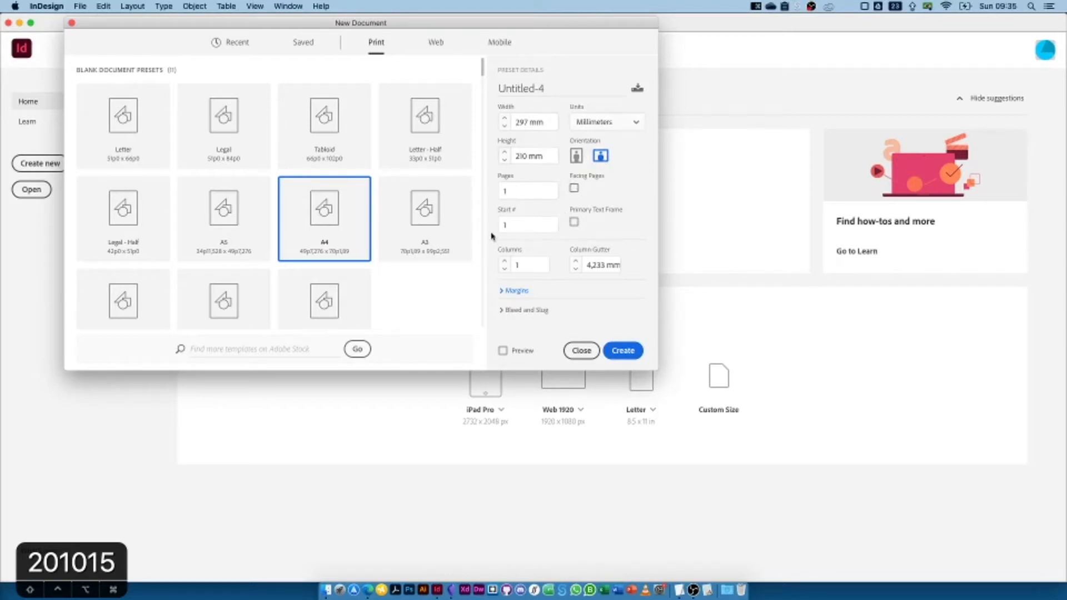
left_click(623, 350)
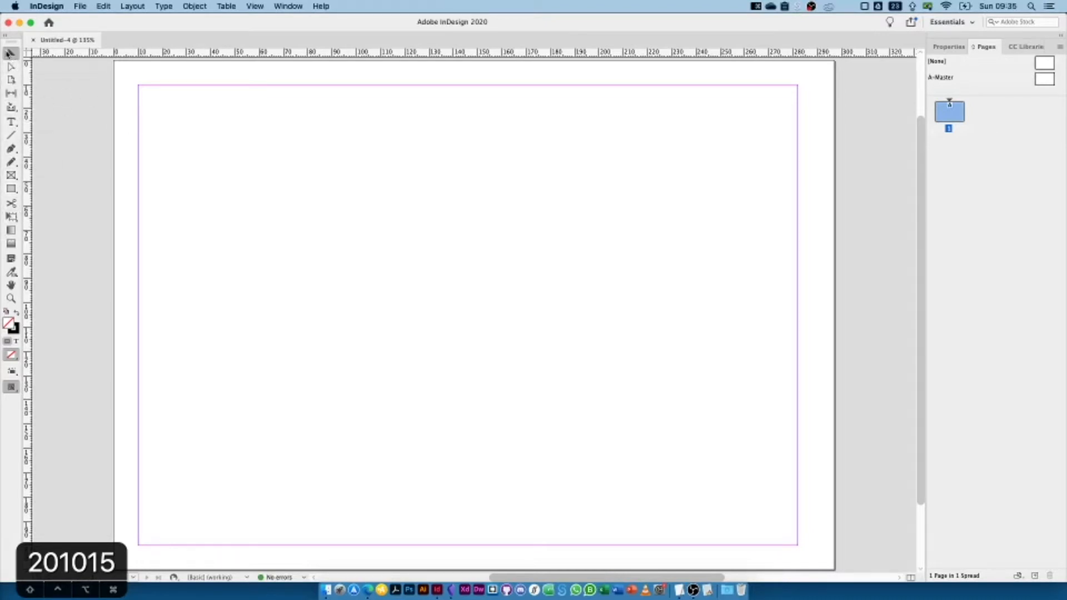
- Add five new pages after page 1, keeping the Selection tool active
left_click(10, 67)
left_click(12, 55)
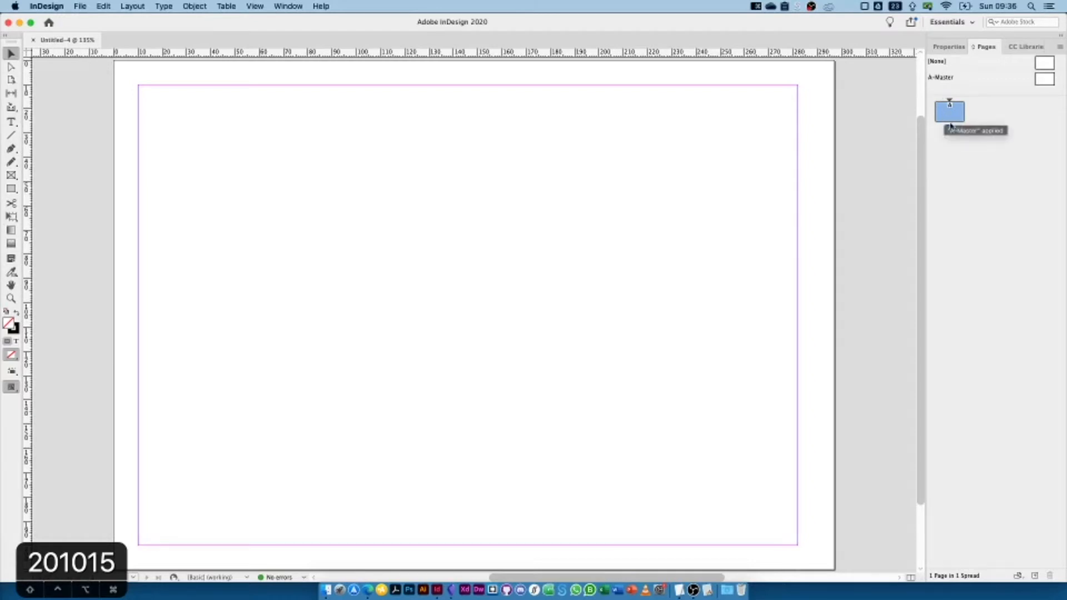
left_click(1035, 576)
left_click(1034, 576)
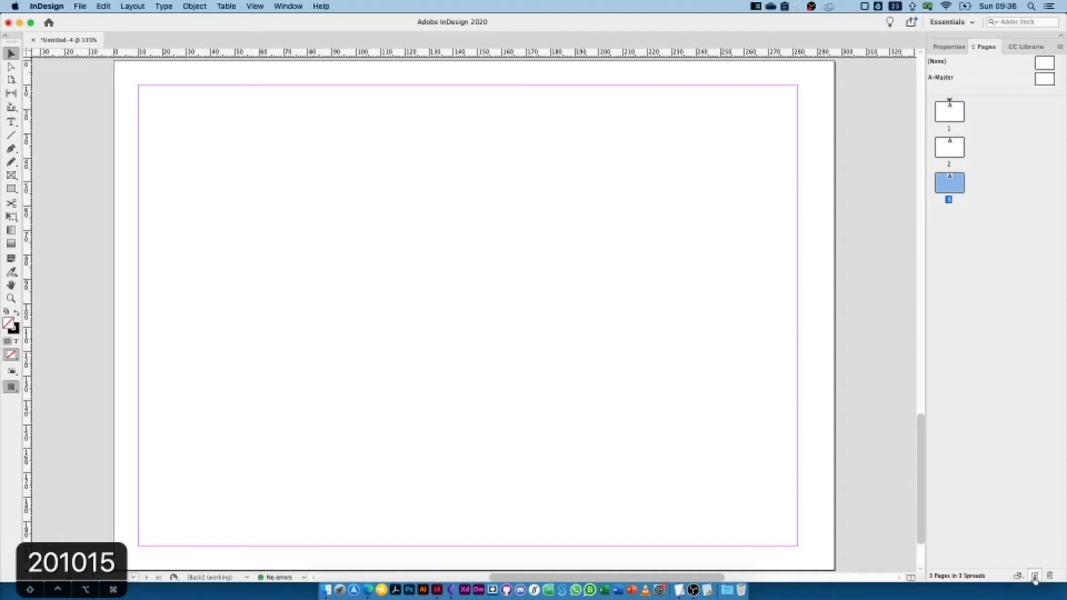
left_click(1034, 576)
left_click(1035, 576)
left_click(1034, 576)
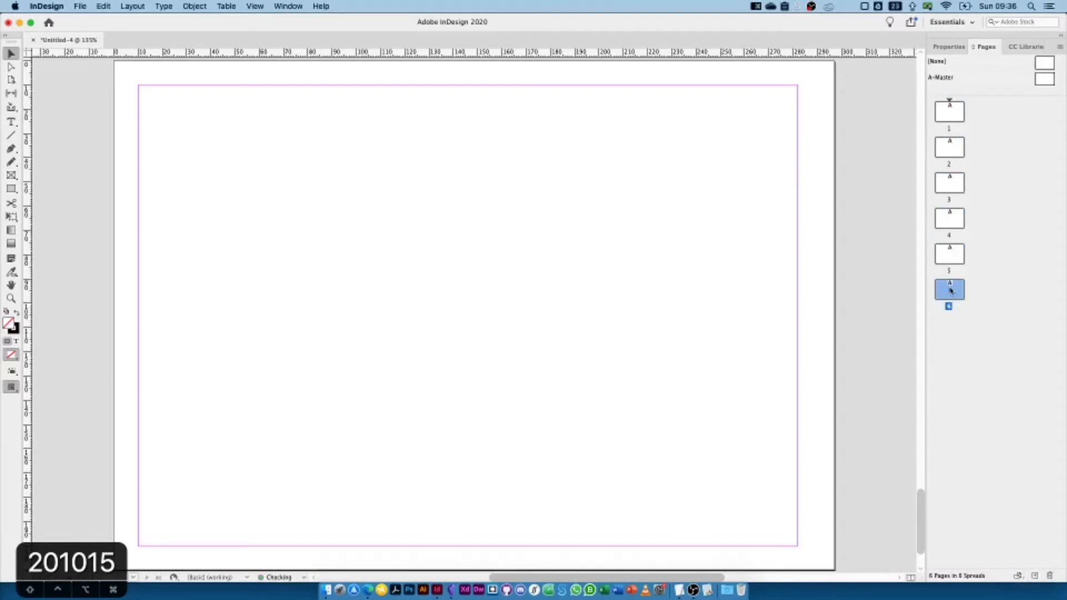
- Delete page 5, then delete the last remaining page and add a new page at the end
left_click(947, 260)
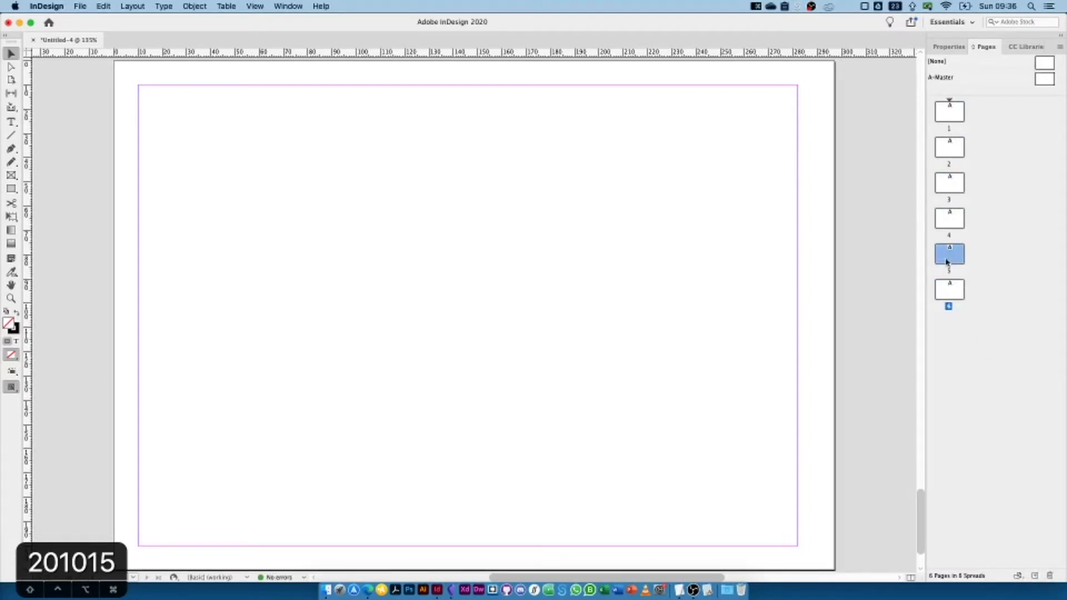
left_click(1050, 576)
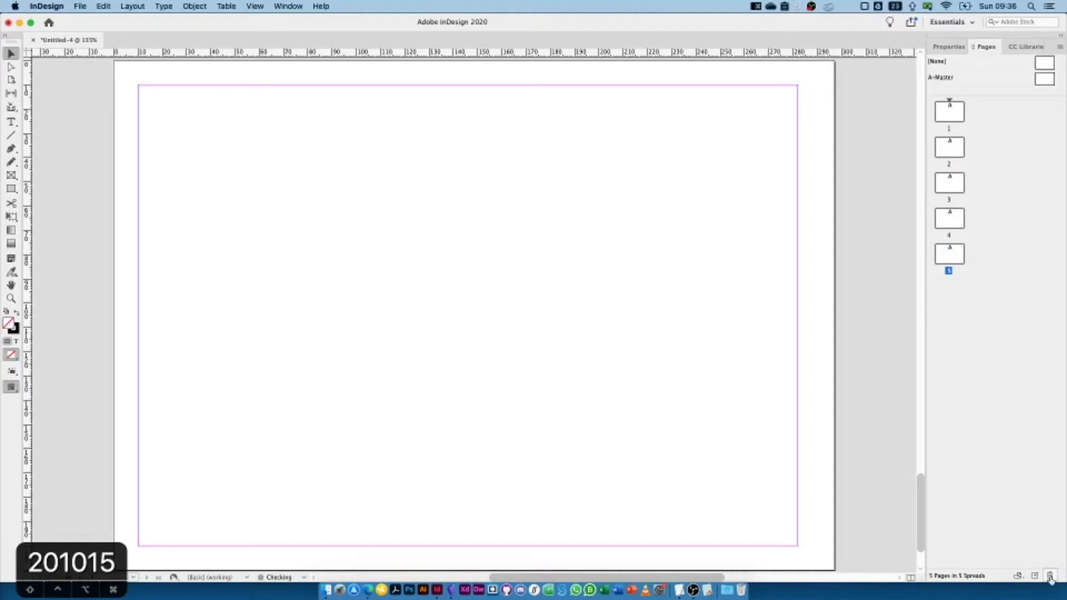
left_click(947, 261)
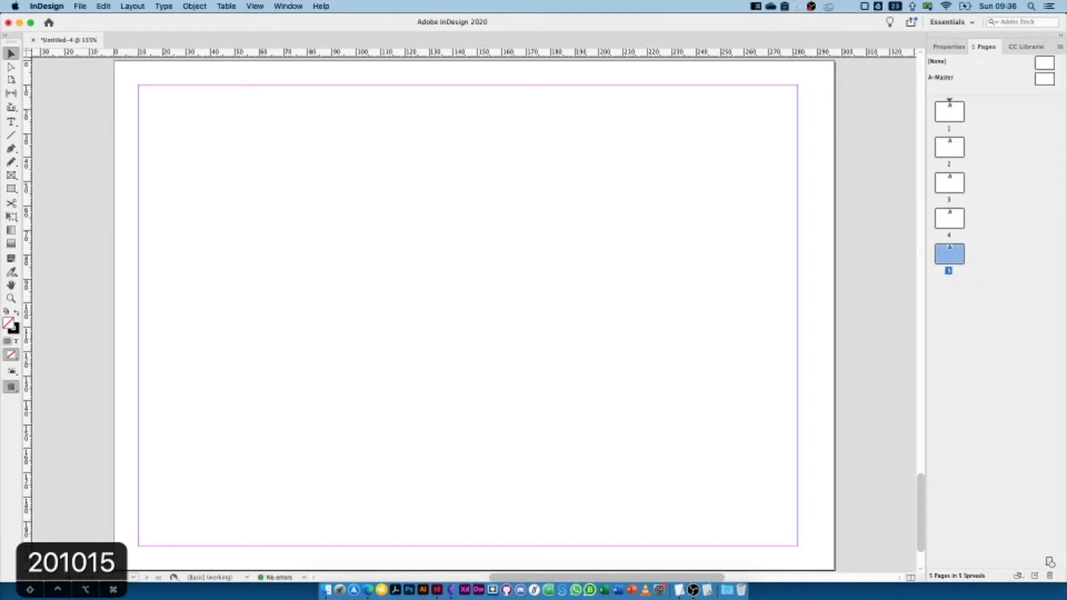
left_click(1050, 577)
left_click(1034, 576)
- Move page 2 to follow page 4, then open page 1 for editing
left_click(941, 216)
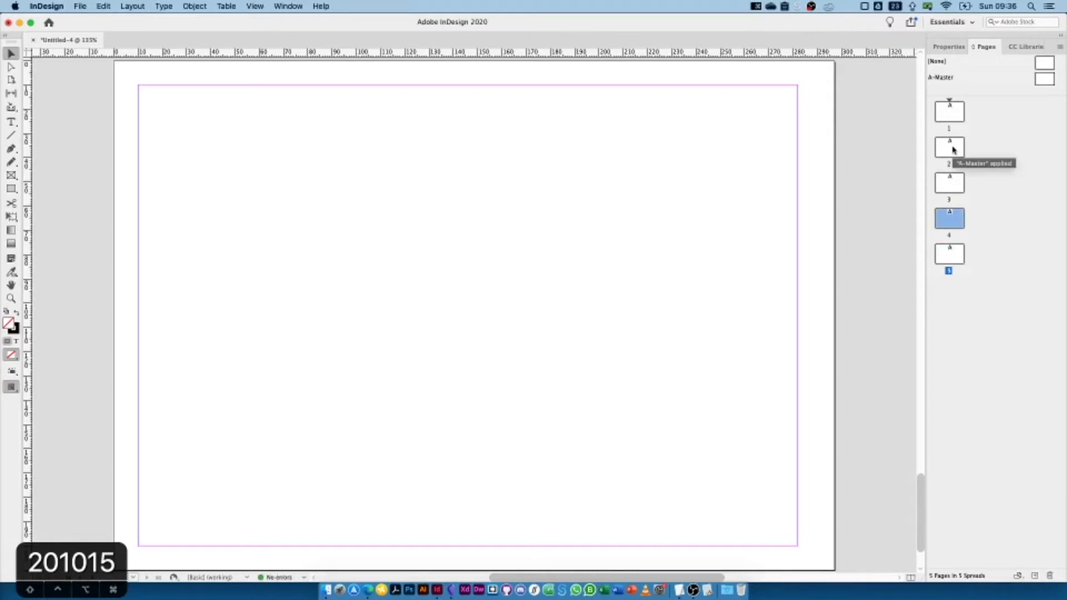
left_click_drag(952, 149, 967, 216)
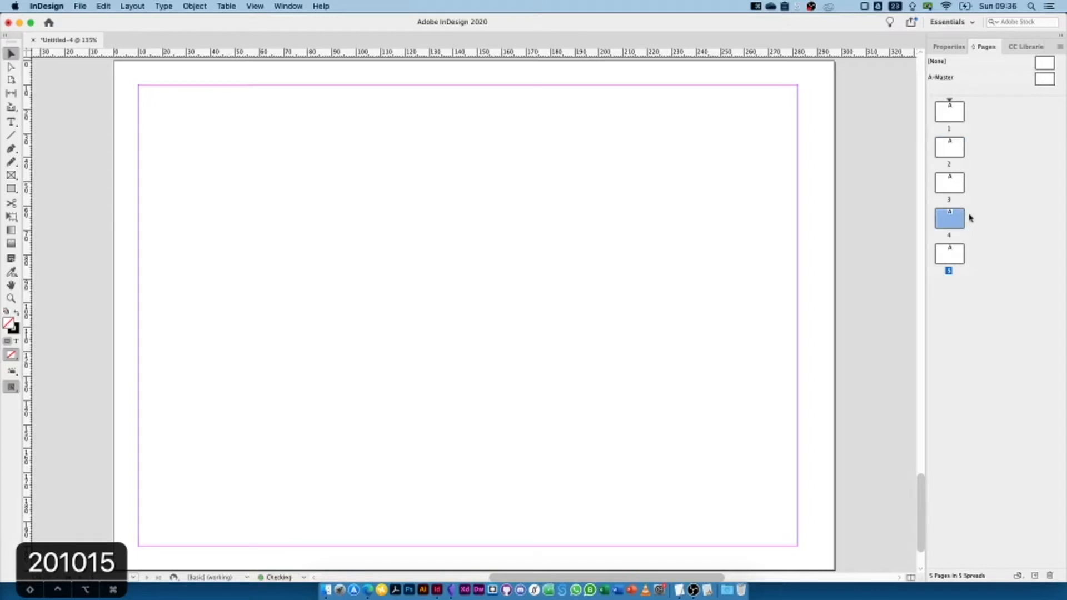
double_click(943, 118)
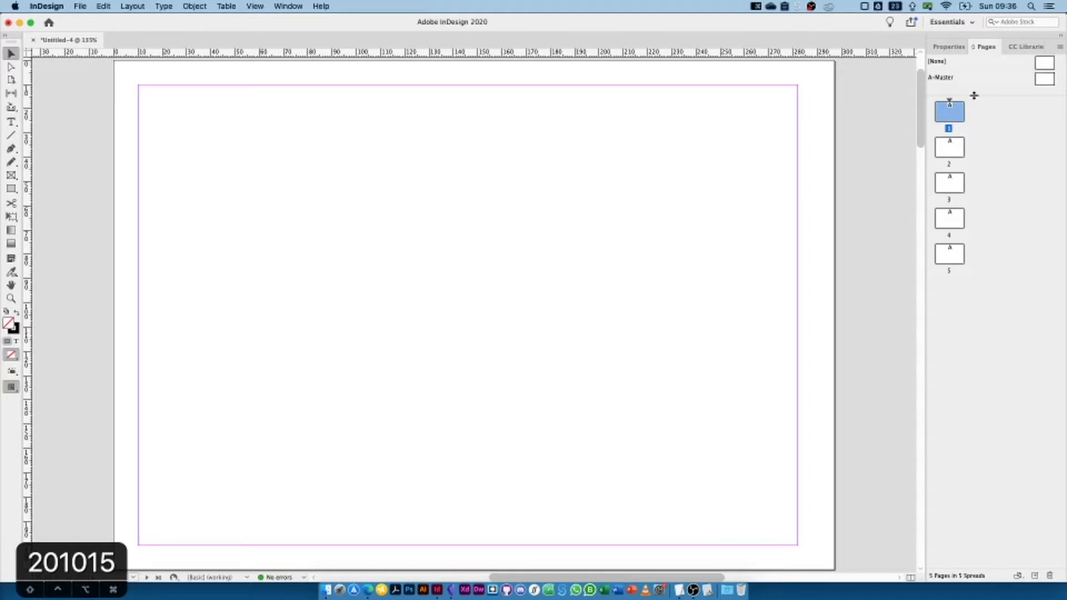
- Open A-Master for editing and bring up its Margins and Columns settings with the page margins in view
left_click_drag(974, 95, 974, 100)
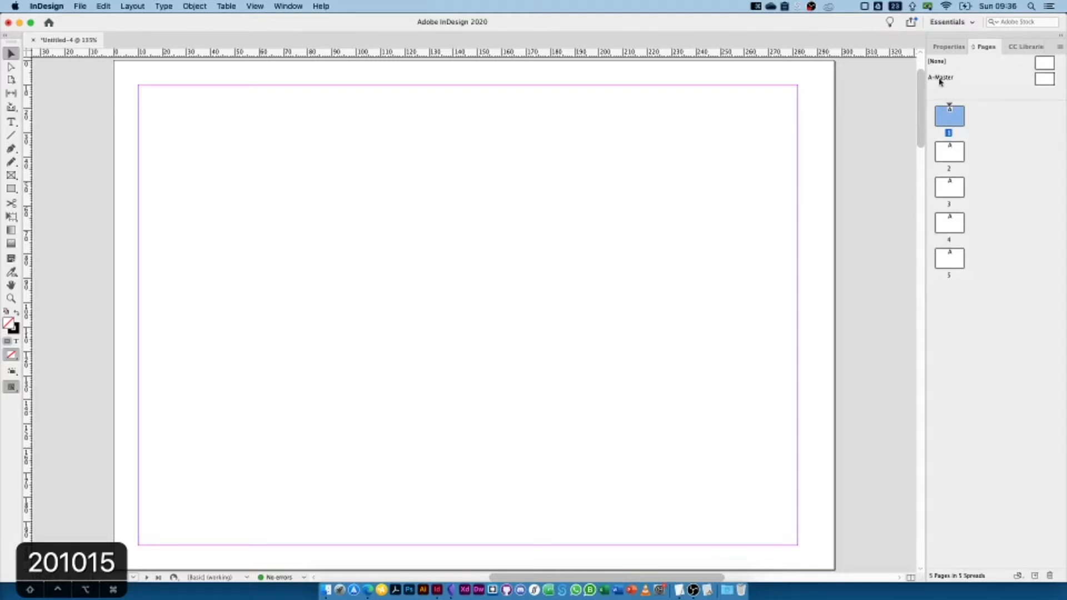
double_click(940, 79)
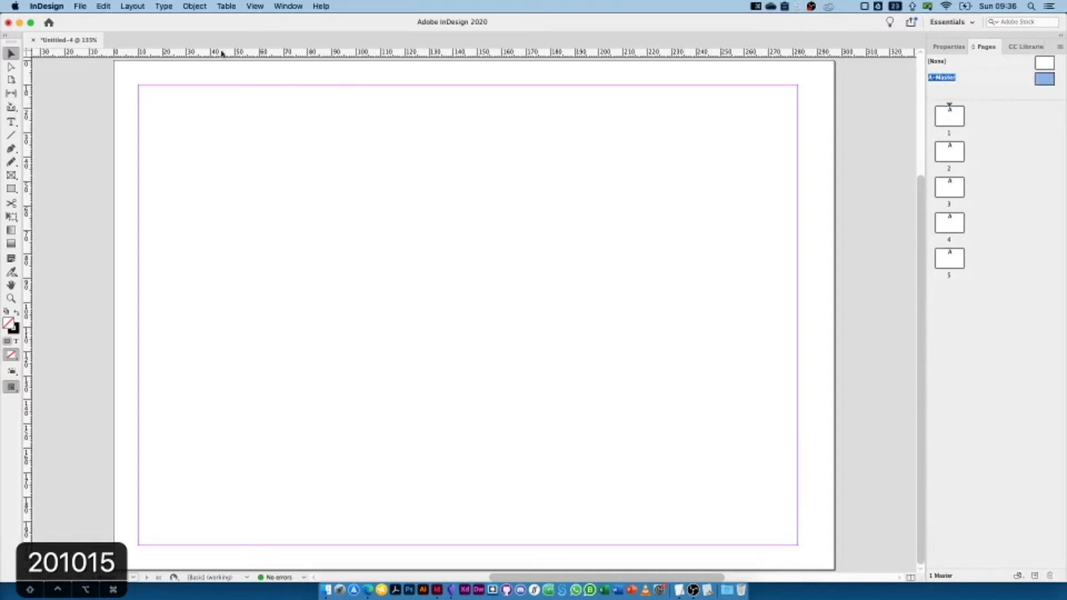
left_click(140, 7)
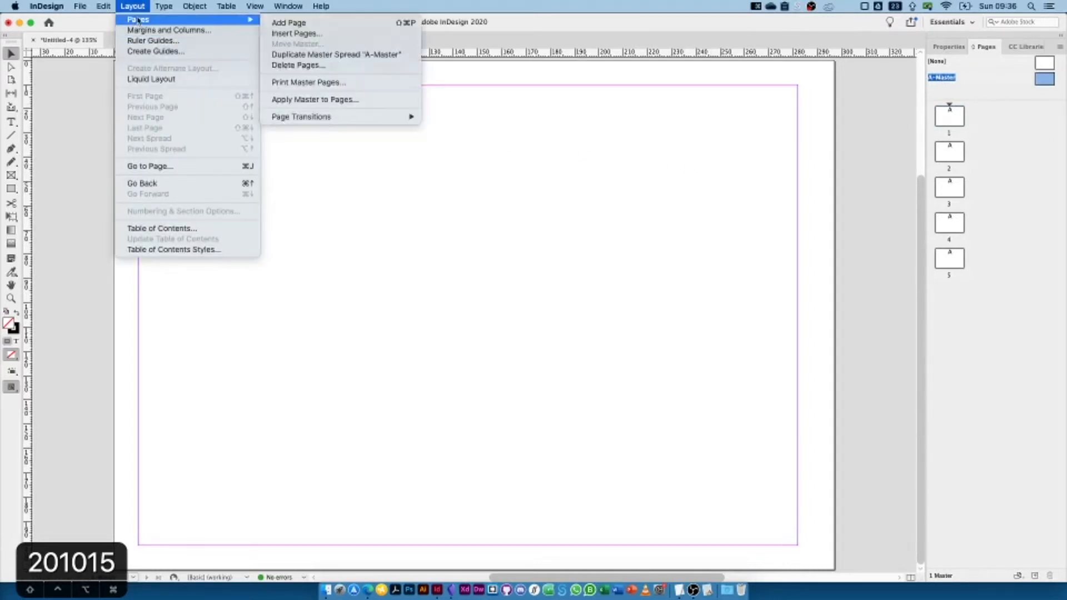
left_click(132, 7)
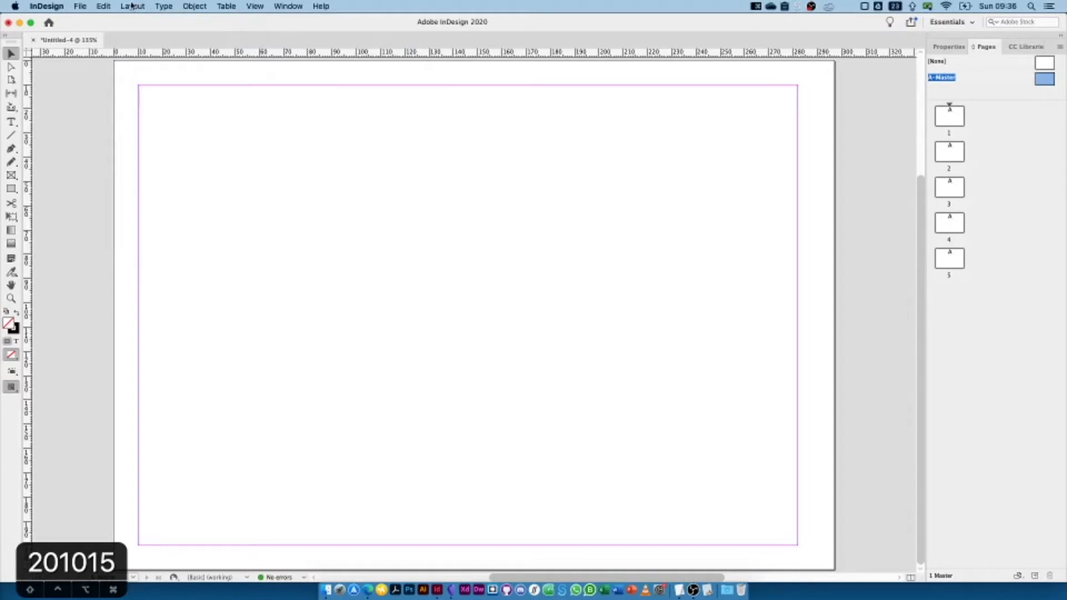
left_click(131, 8)
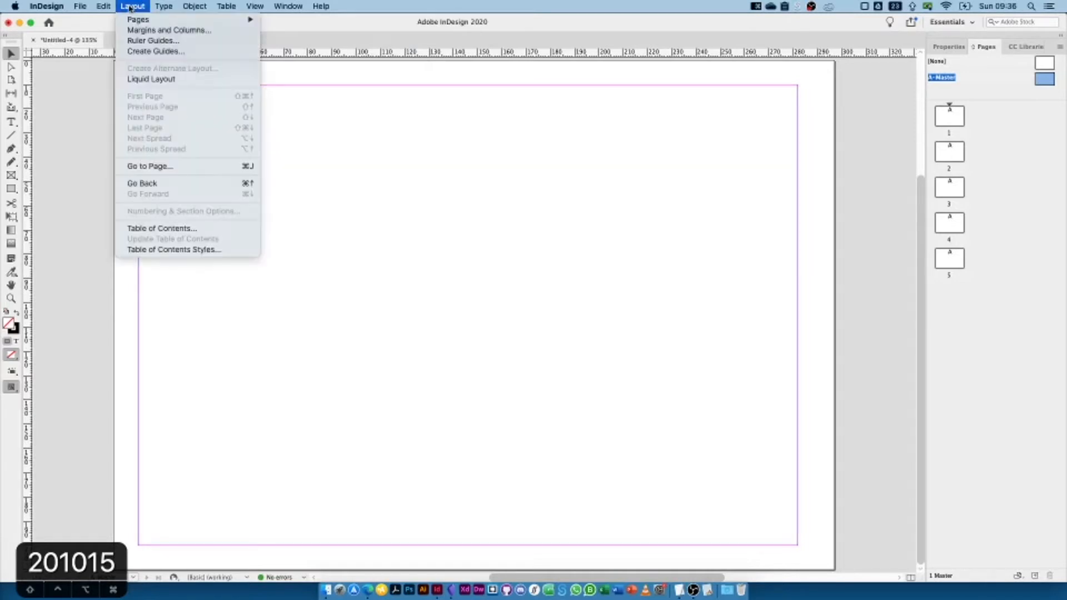
left_click(134, 30)
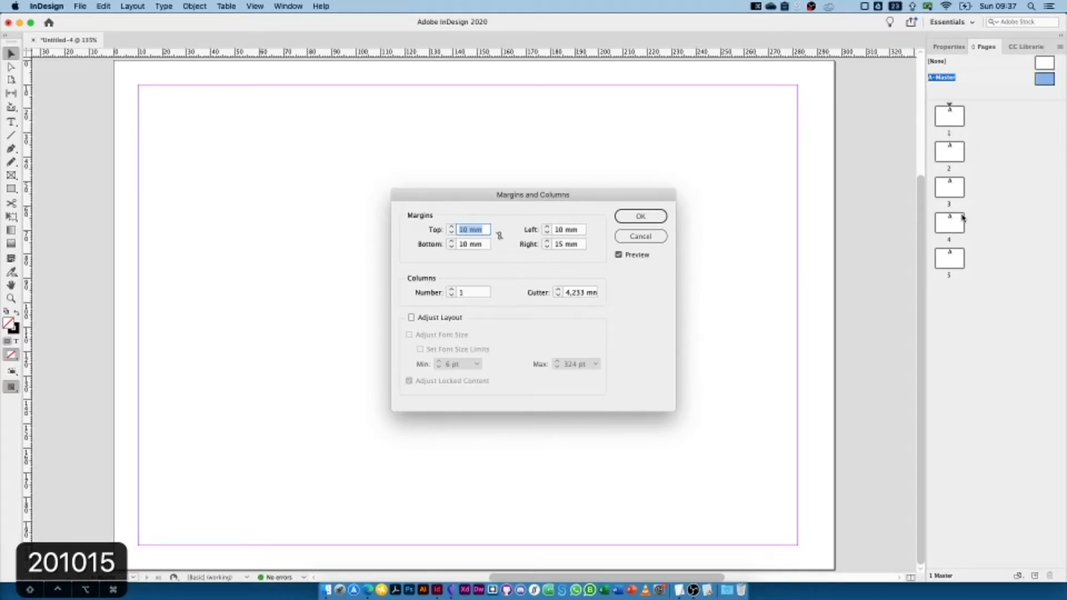
left_click_drag(517, 198, 684, 186)
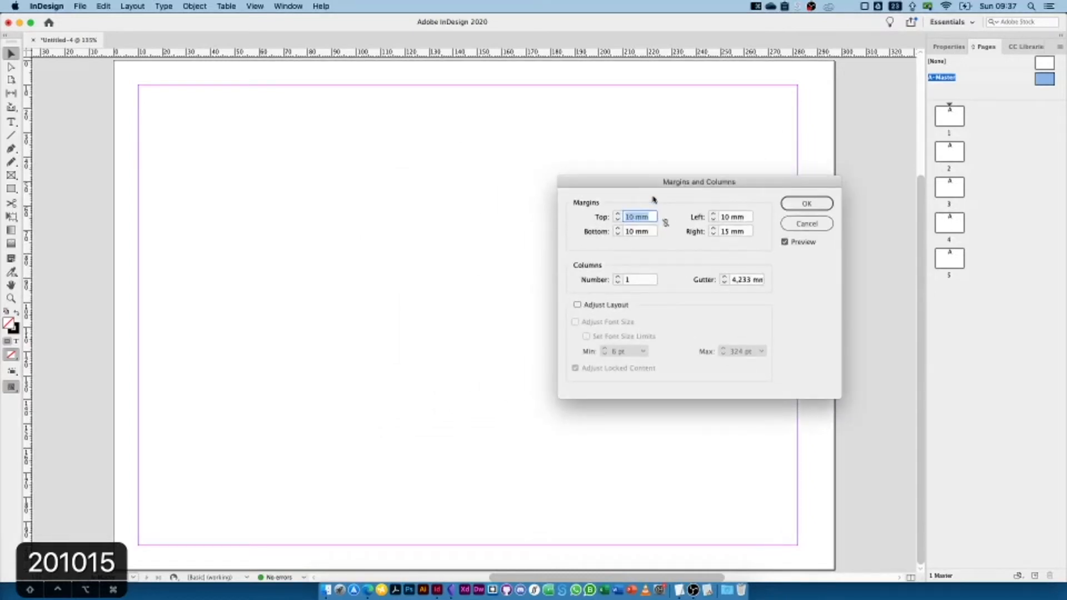
- Set the master page's top and bottom margins to 15 mm, keeping the margin values unlinked
left_click(631, 218)
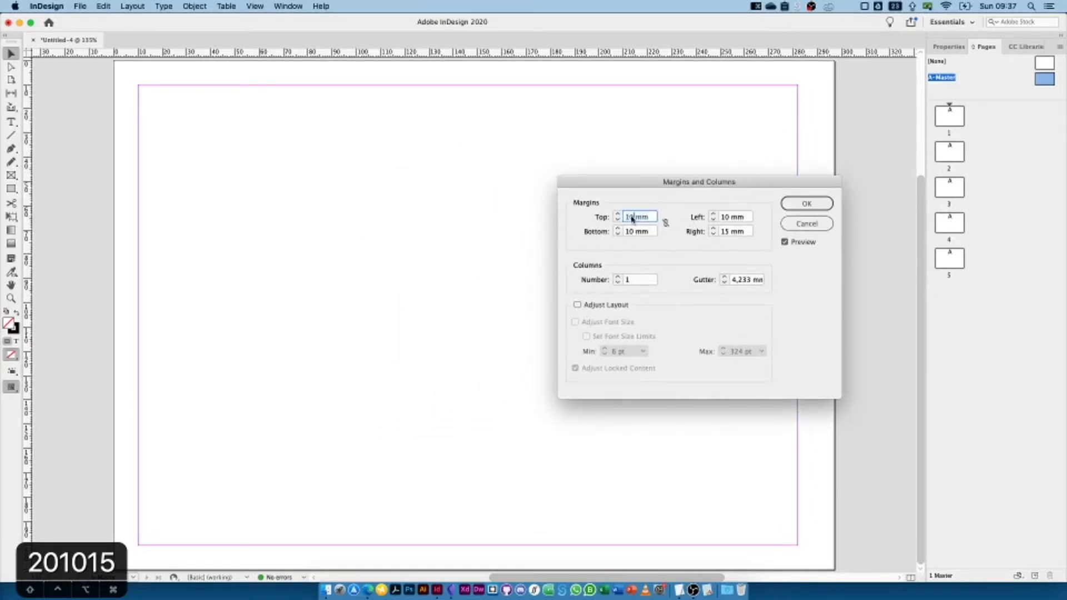
left_click(665, 225)
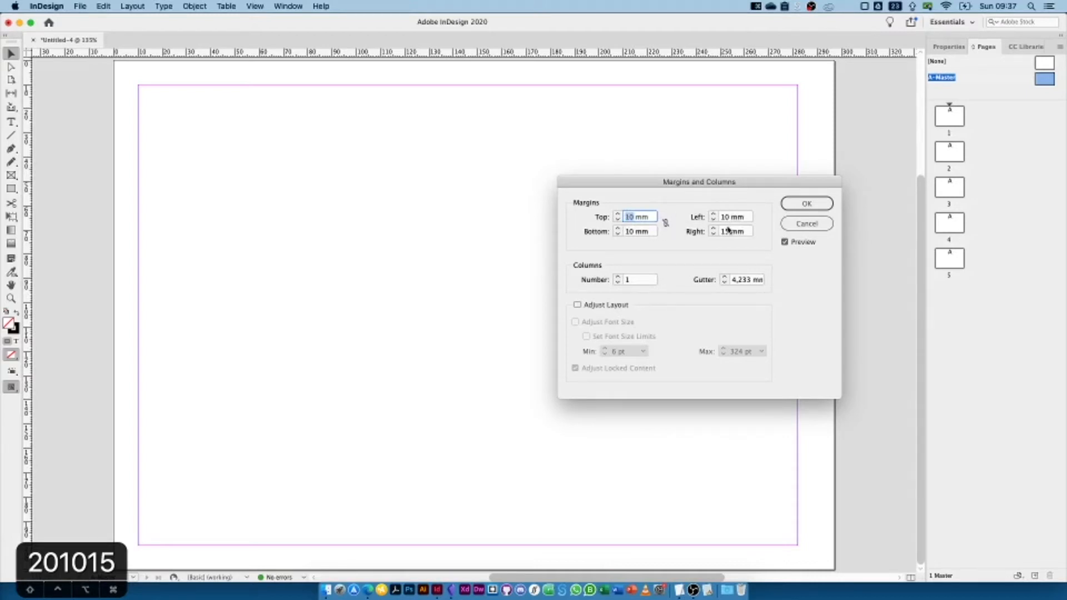
type("15")
left_click(633, 232)
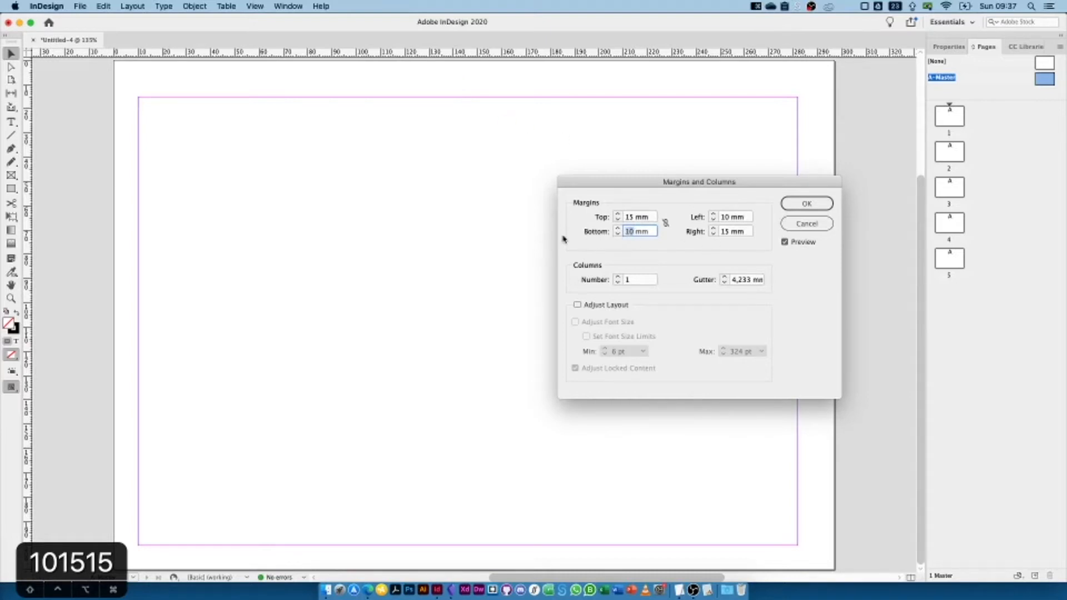
type("15")
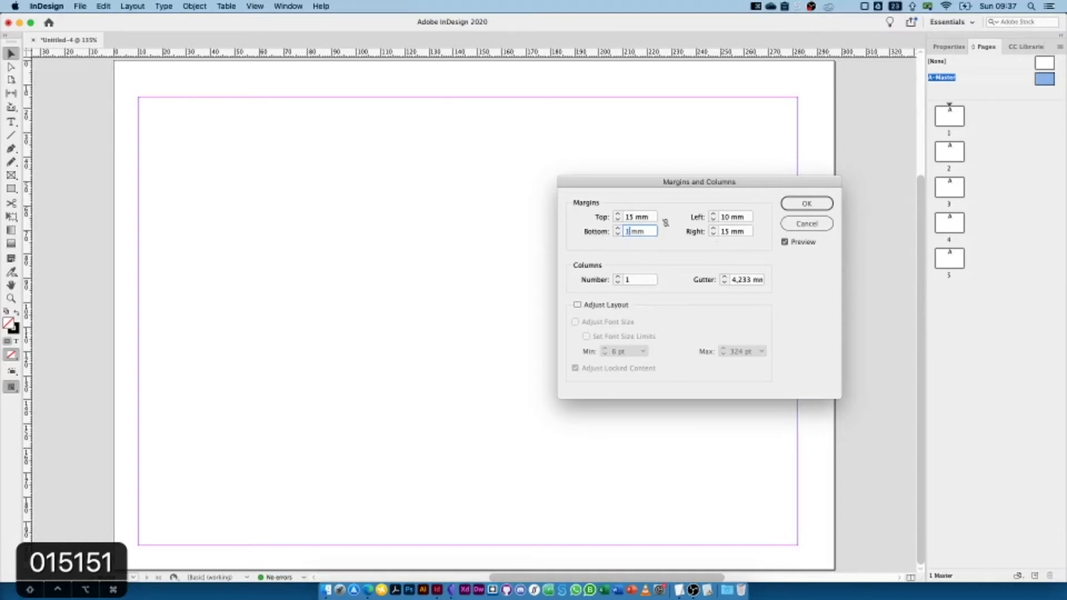
- Set the master page's top margin to 20 mm and its left margin to 15 mm
left_click(731, 217)
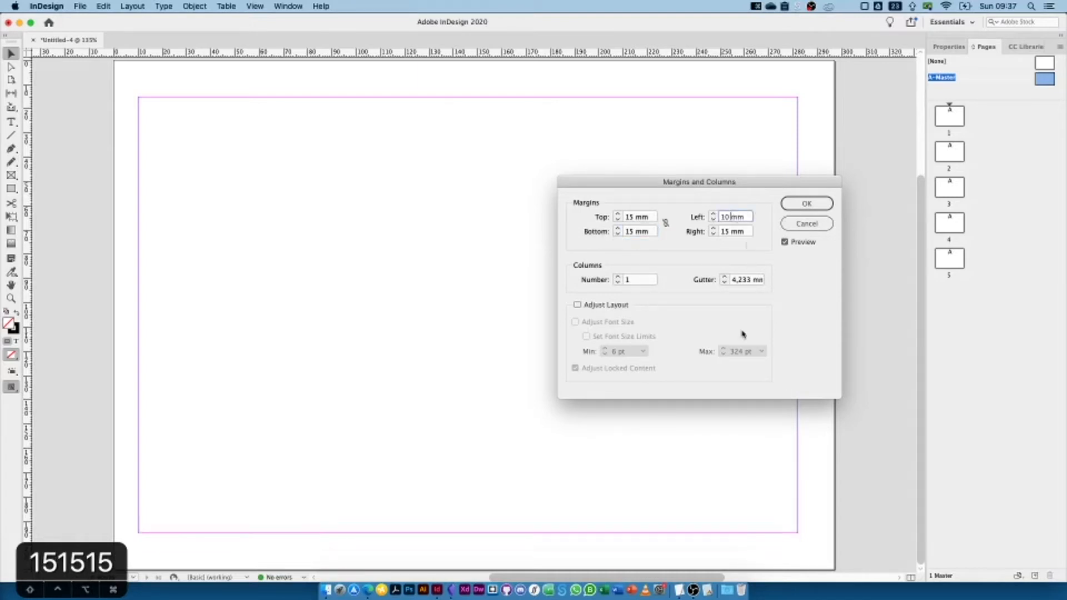
left_click(630, 219)
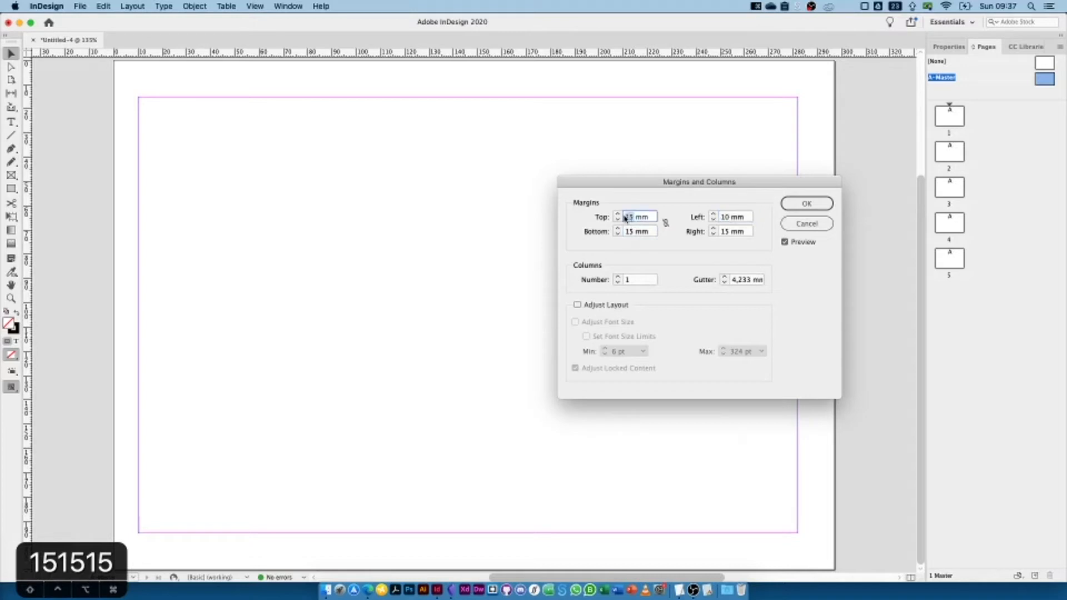
type("20")
left_click(630, 232)
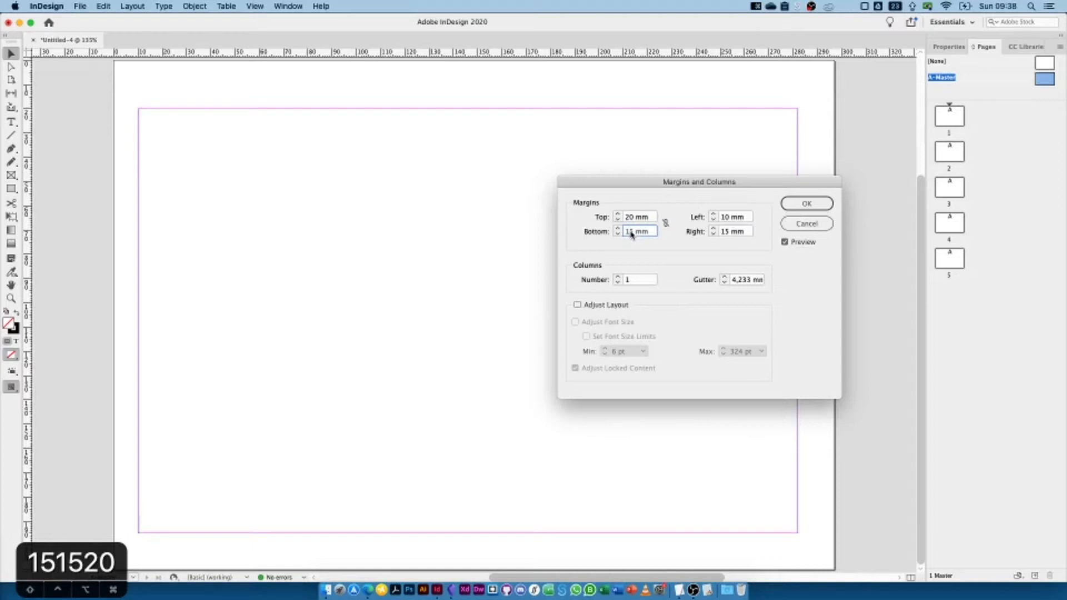
double_click(729, 216)
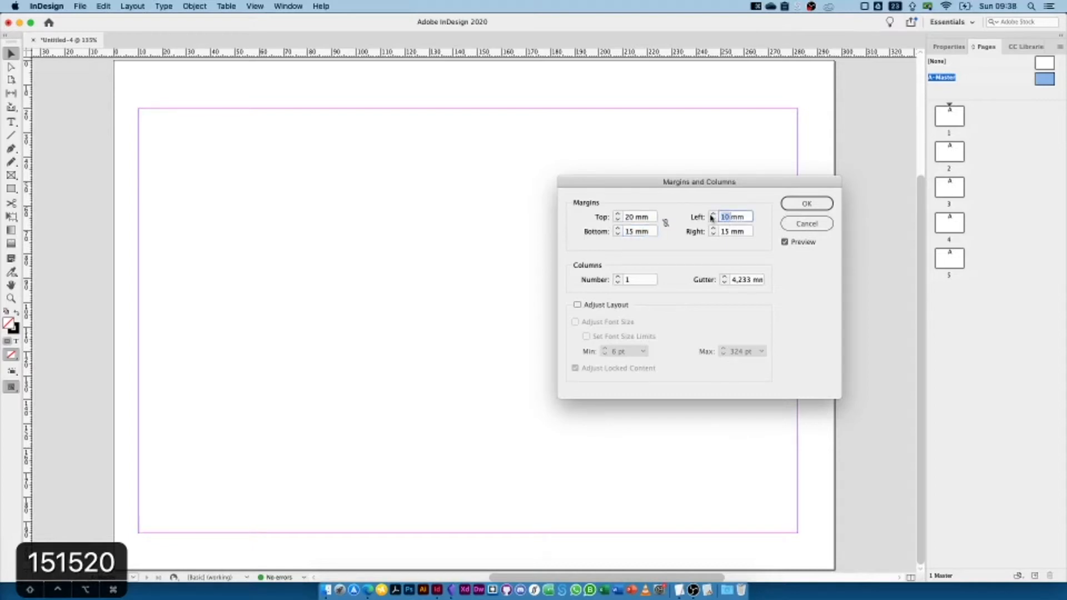
type("15")
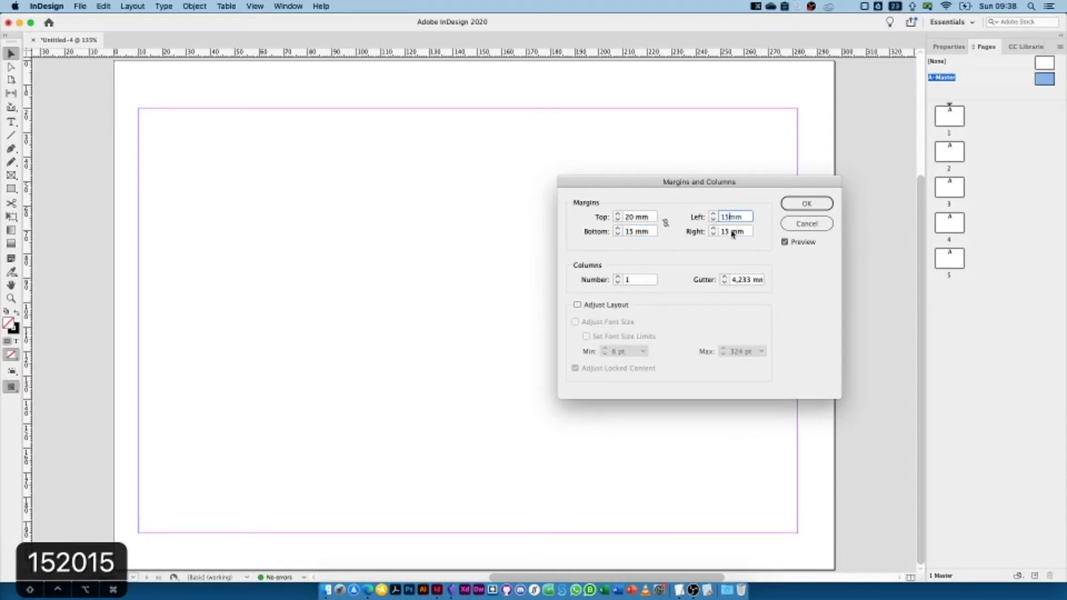
left_click(731, 232)
left_click_drag(761, 187, 633, 145)
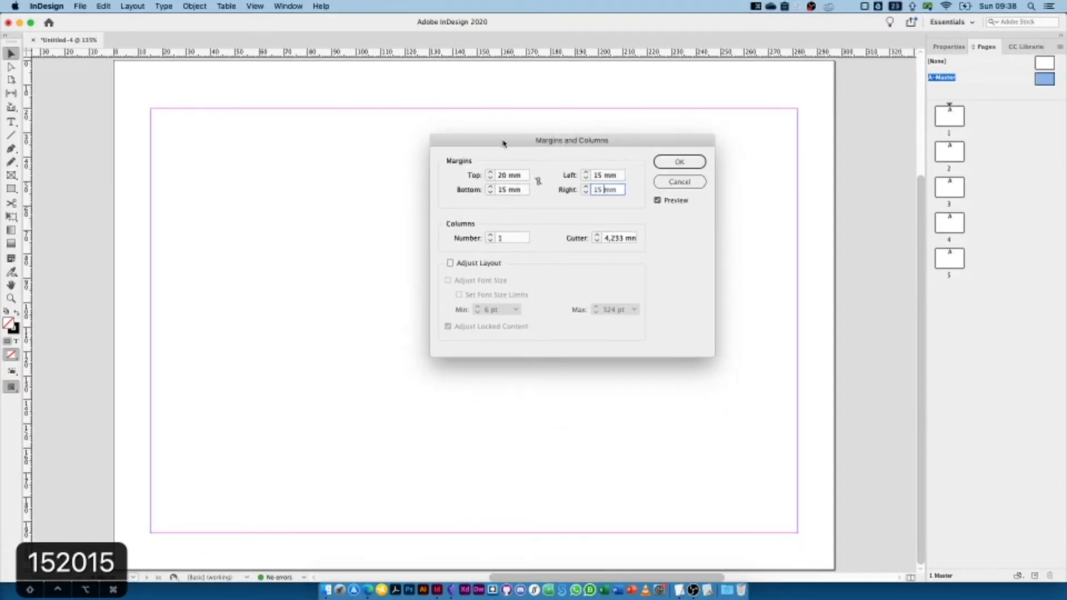
- Divide the master page into 8 columns and apply the margin and column settings
left_click_drag(502, 142, 694, 94)
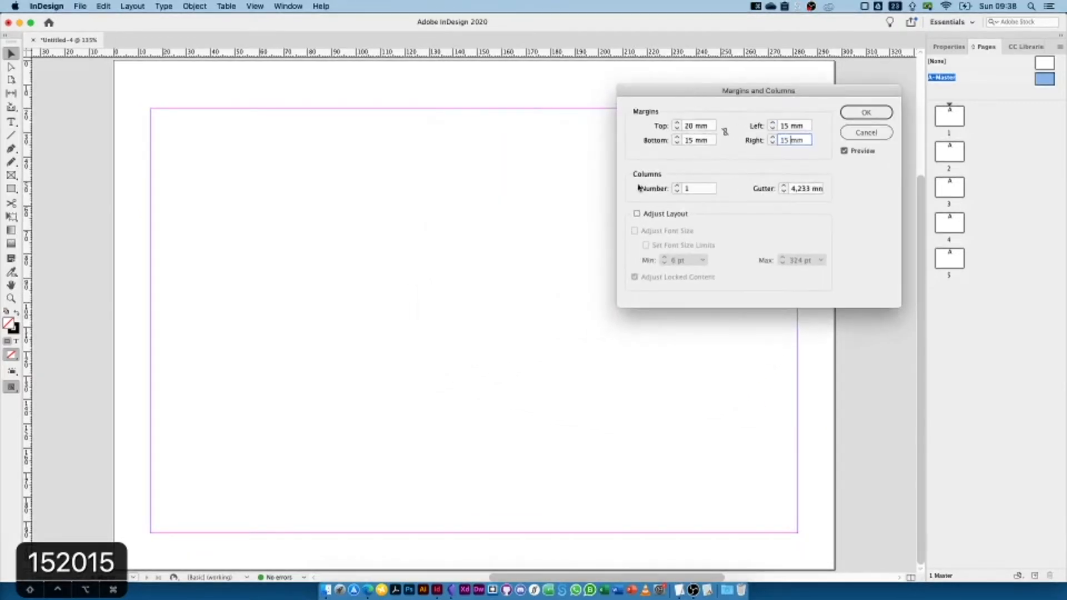
left_click(677, 186)
left_click(677, 186)
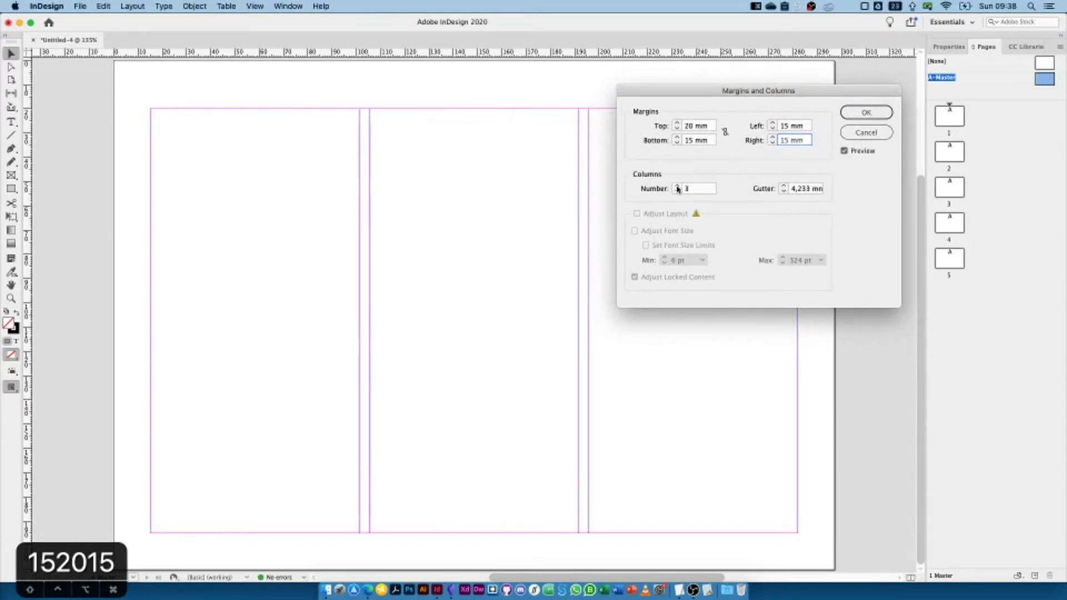
left_click(677, 186)
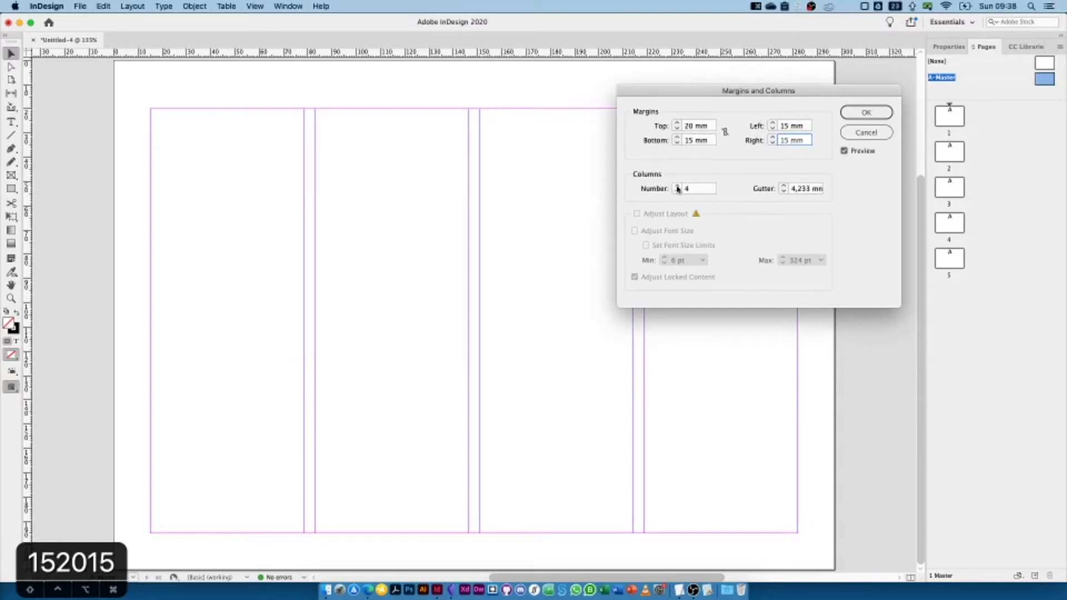
left_click(677, 186)
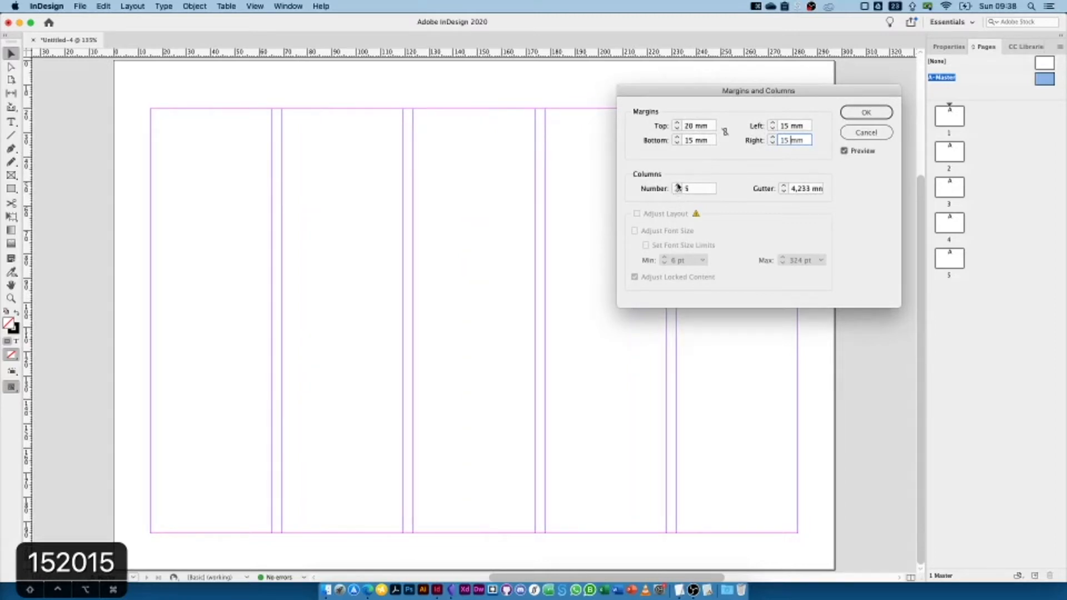
left_click(676, 186)
left_click_drag(687, 90, 742, 46)
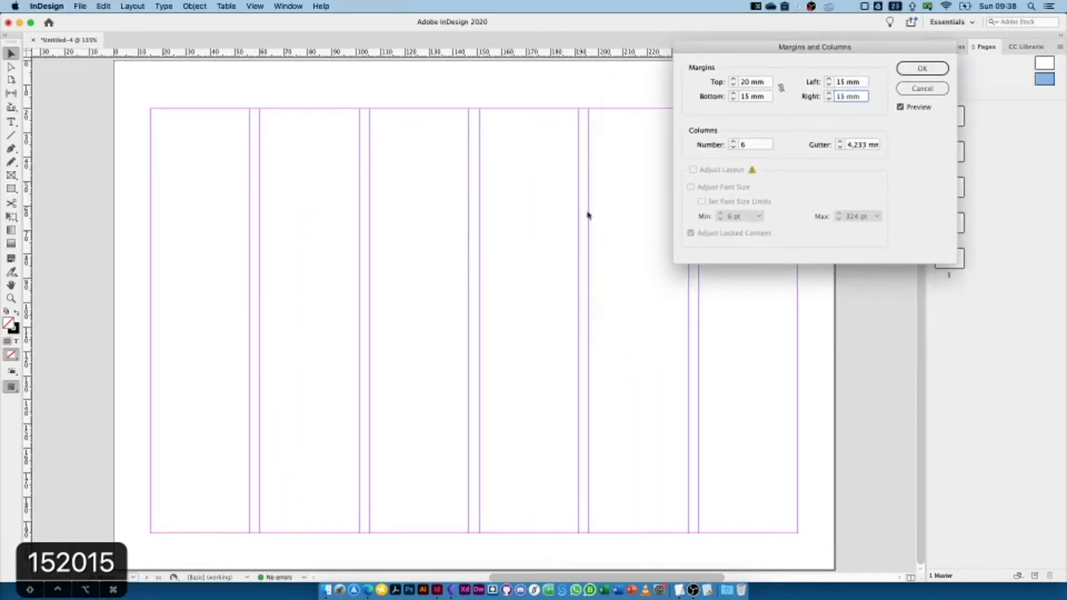
left_click(732, 142)
left_click(732, 142)
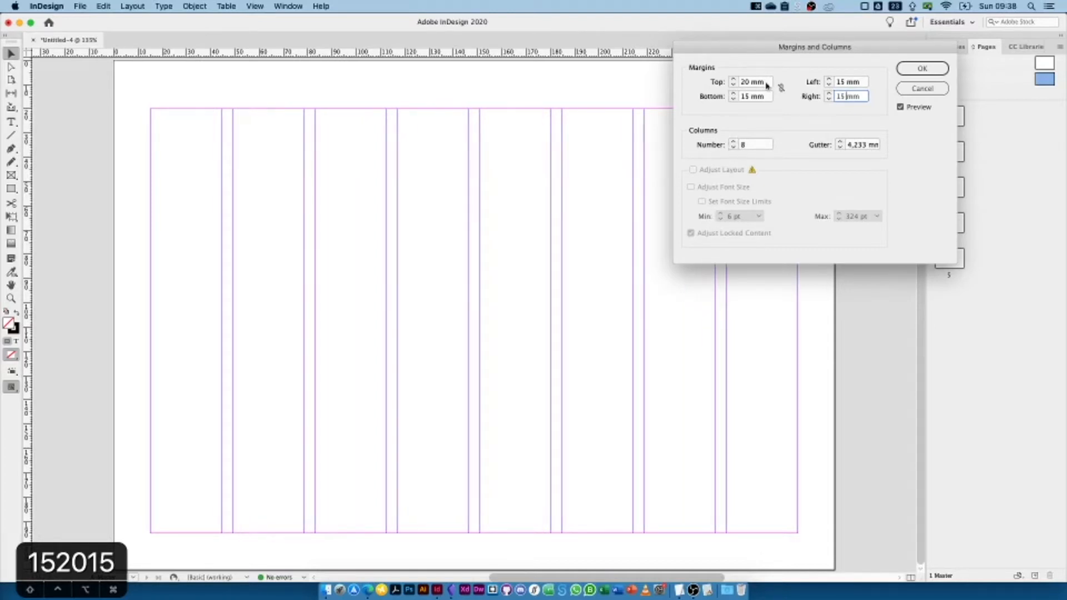
left_click_drag(766, 47, 793, 53)
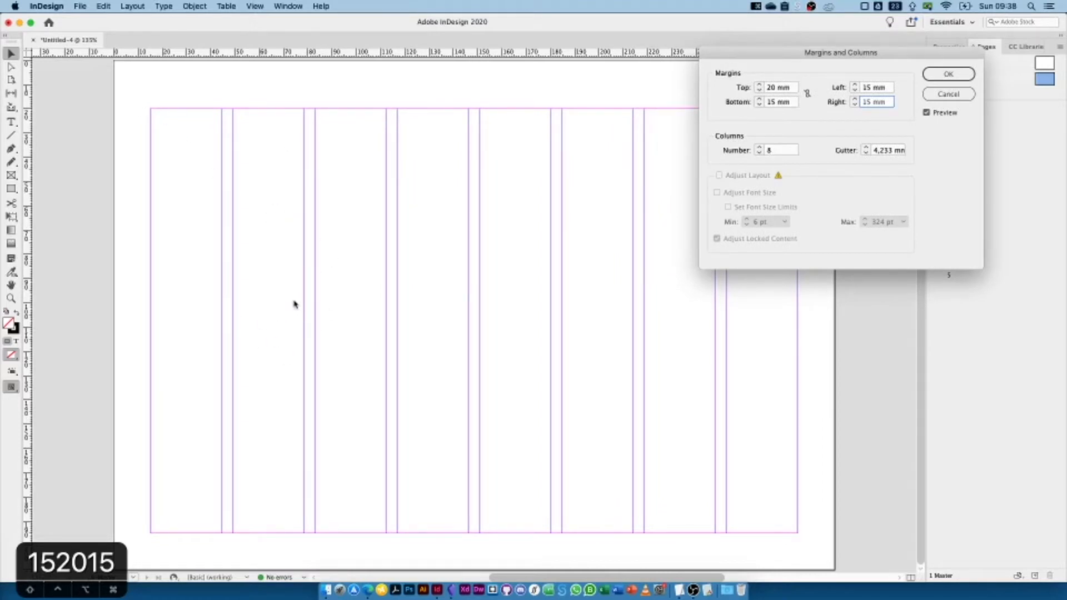
left_click(938, 77)
left_click(949, 74)
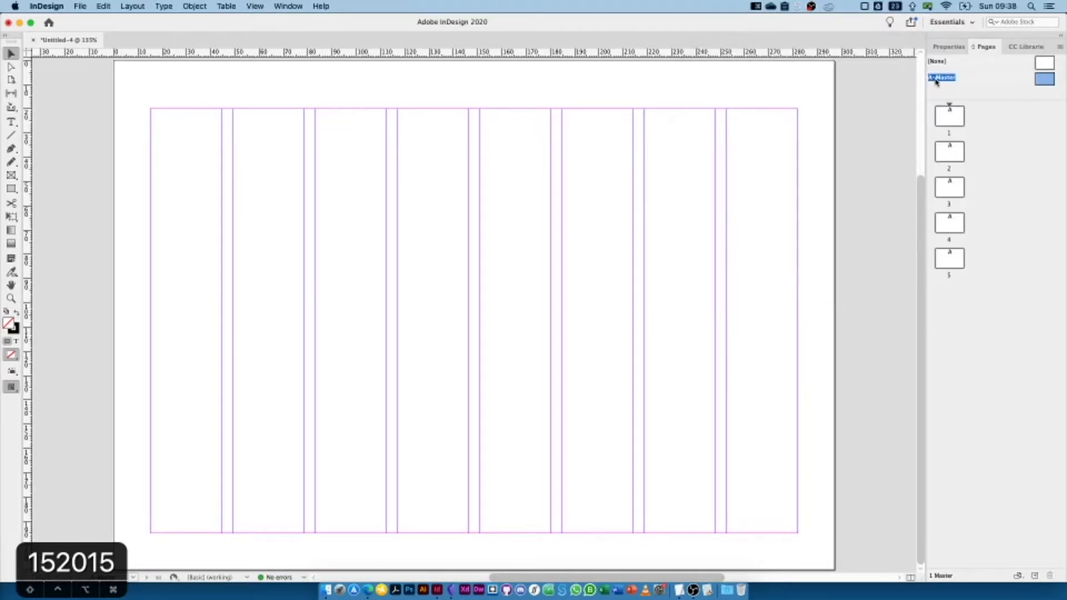
- Check the column layout on pages 1 through 5, then return to A-Master
left_click(949, 114)
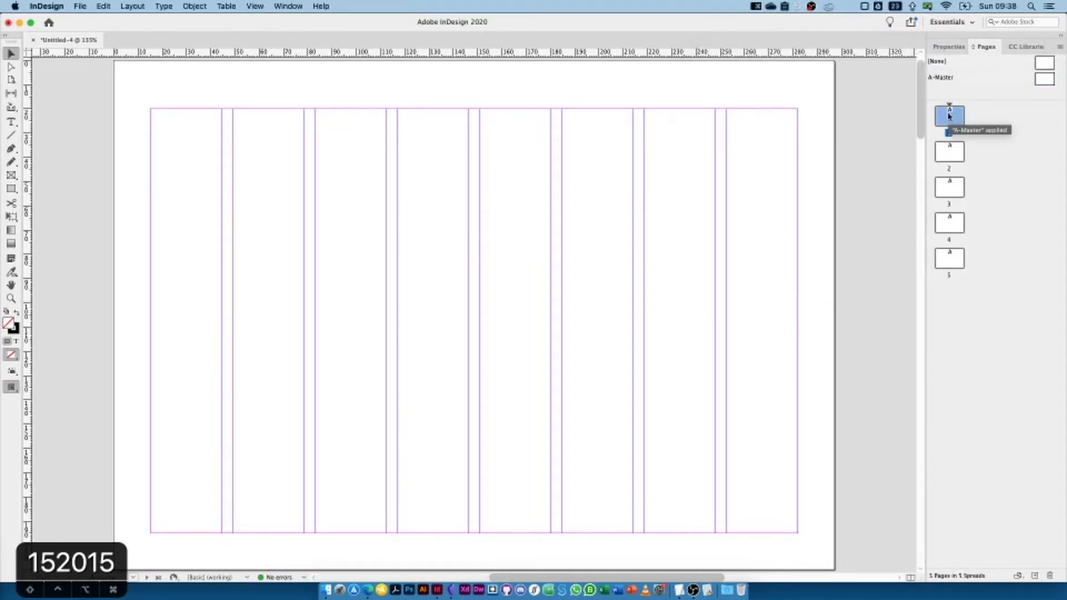
left_click(949, 150)
left_click(950, 187)
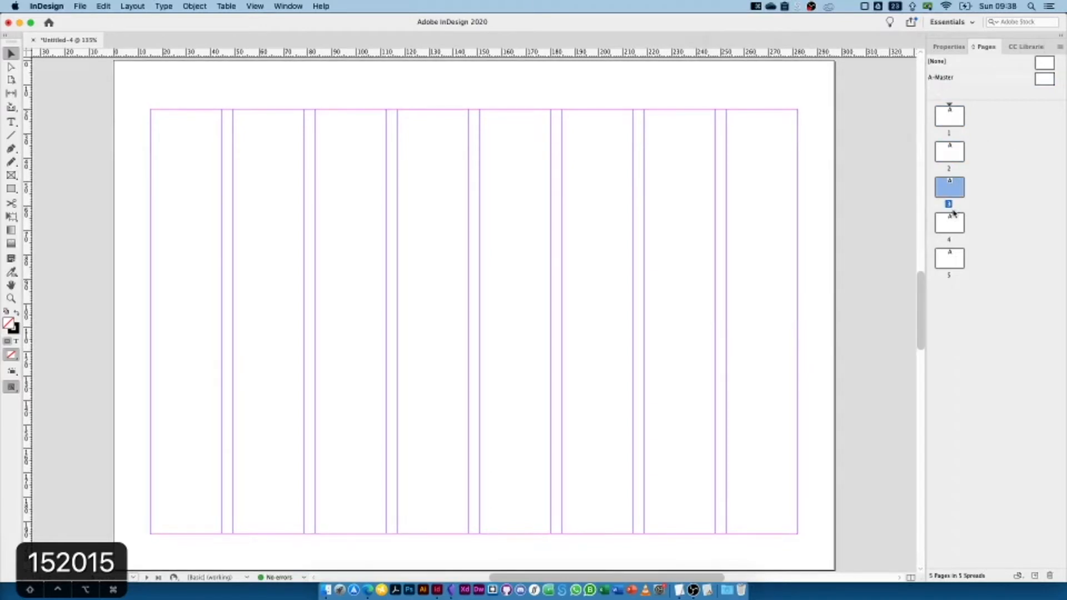
left_click(952, 219)
left_click(950, 257)
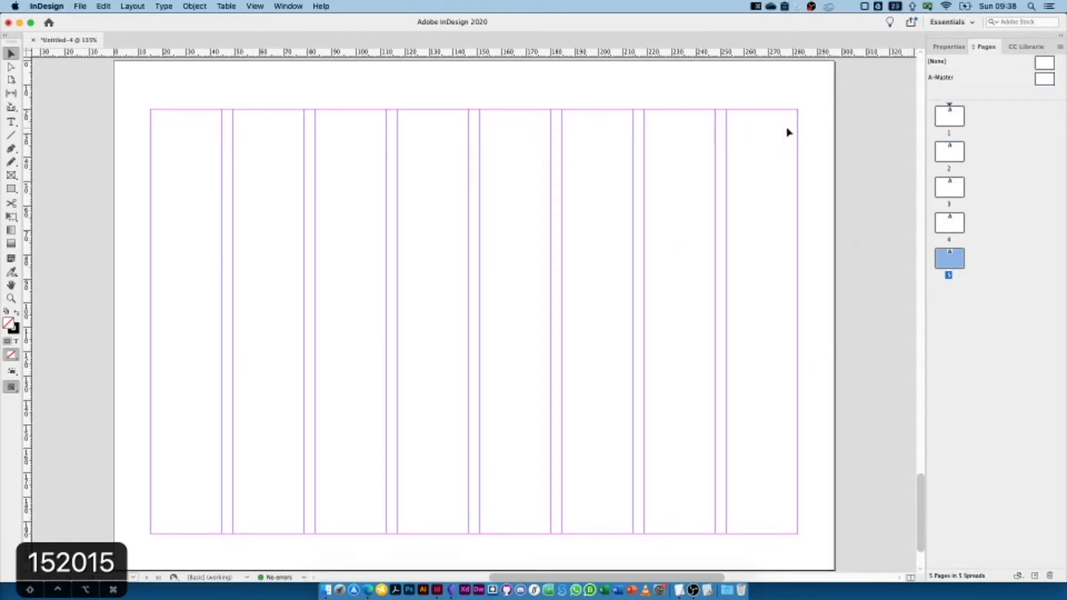
double_click(938, 79)
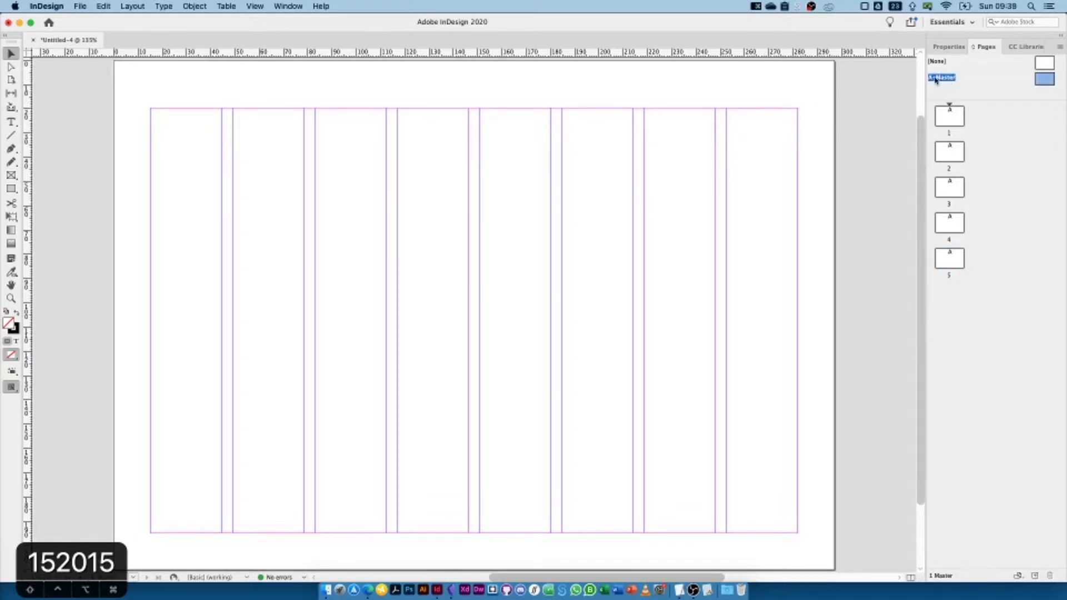
- Draw a black-filled rectangle without a stroke in the upper part of A-Master, spanning from the second to the fifth column
left_click(11, 190)
left_click_drag(276, 139, 492, 249)
key("v")
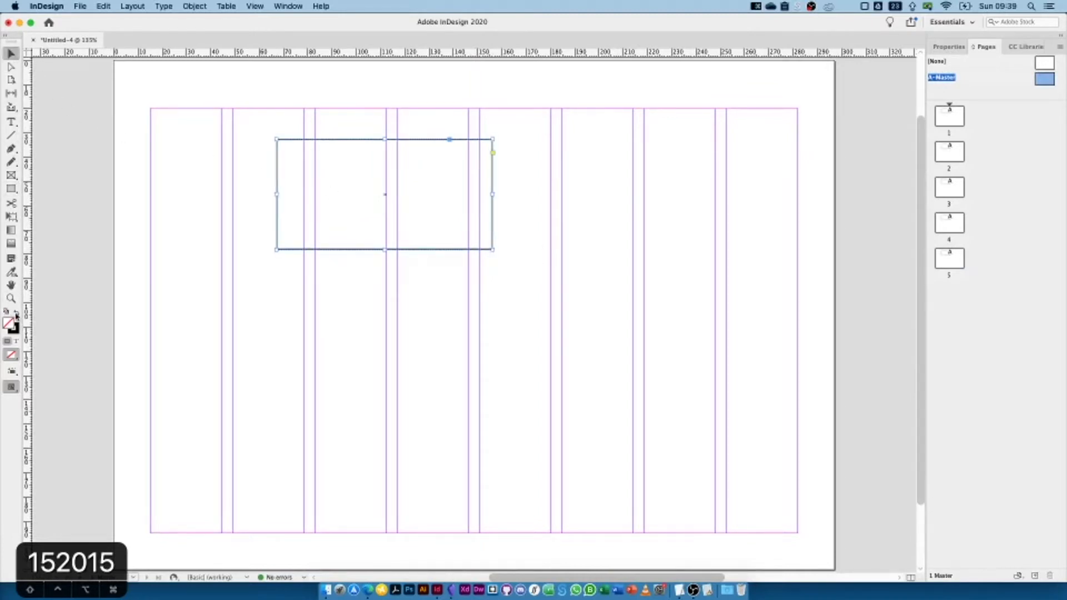
left_click(16, 314)
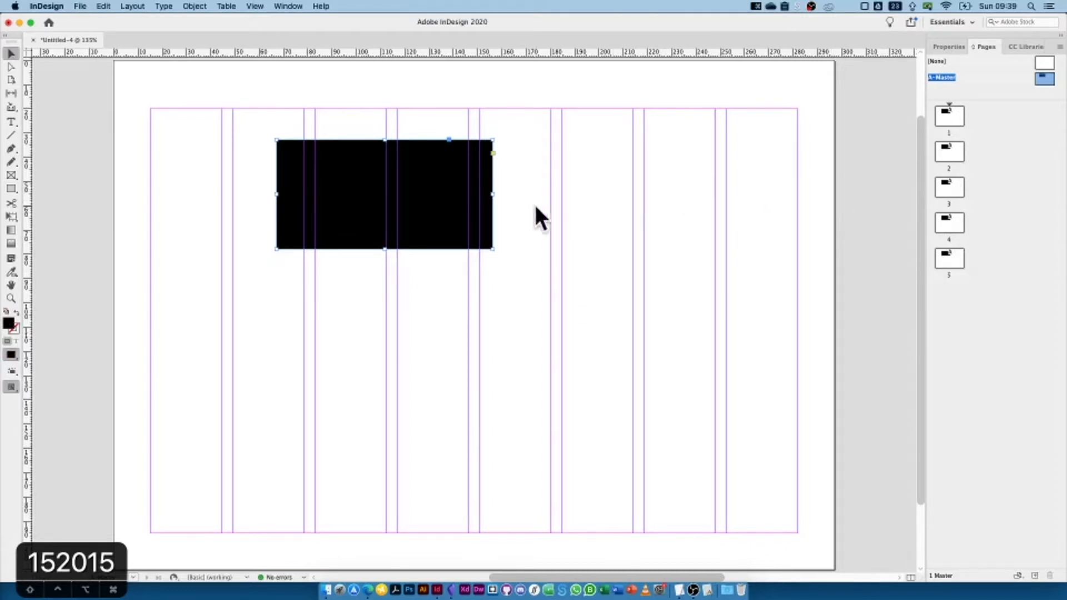
- Open page 2 and try to move the black master rectangle there
double_click(948, 154)
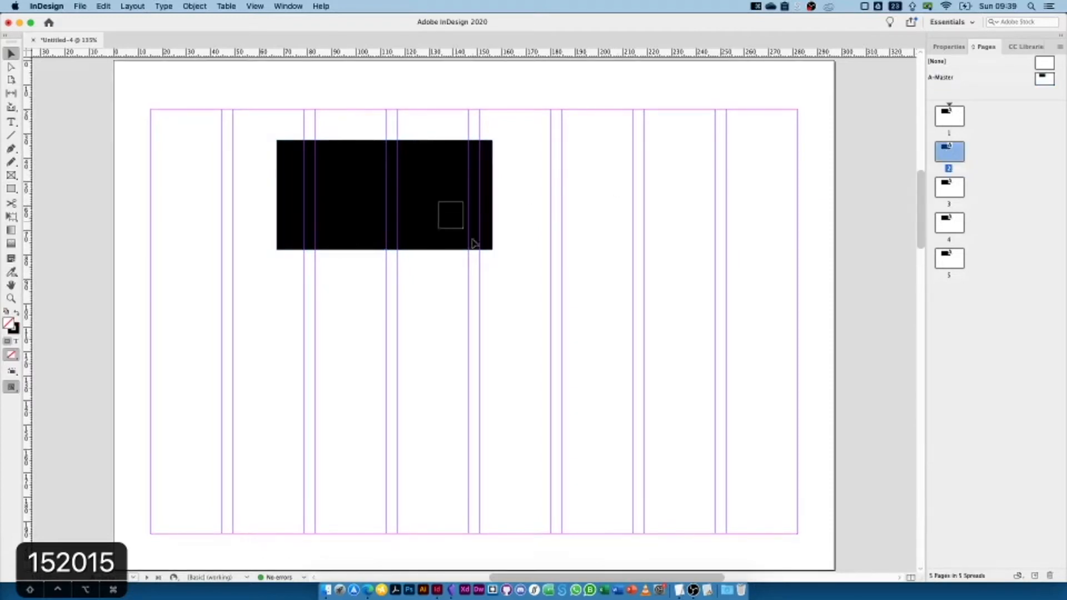
left_click_drag(427, 211, 533, 275)
left_click_drag(432, 220, 469, 252)
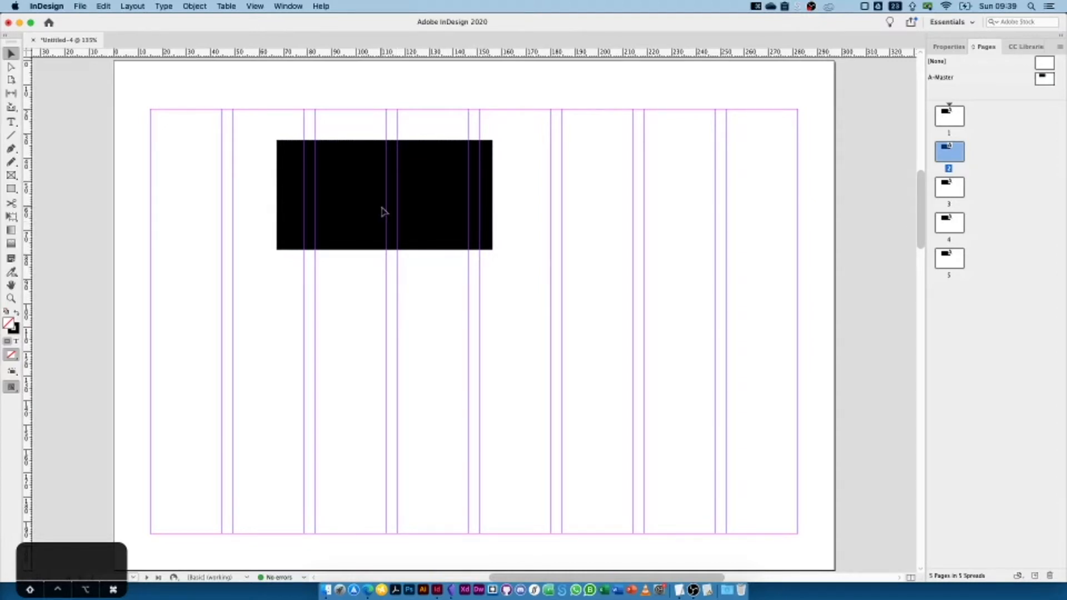
- Override the black master rectangle on page 2 and move it down and to the right
left_click(354, 192)
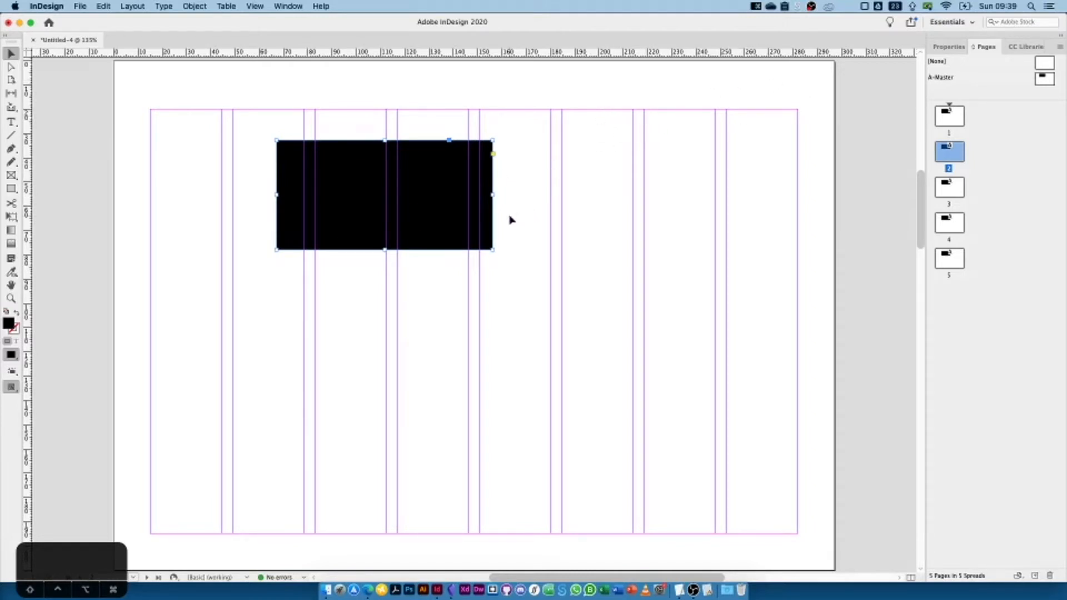
left_click_drag(431, 207, 482, 250)
key("BackSpace")
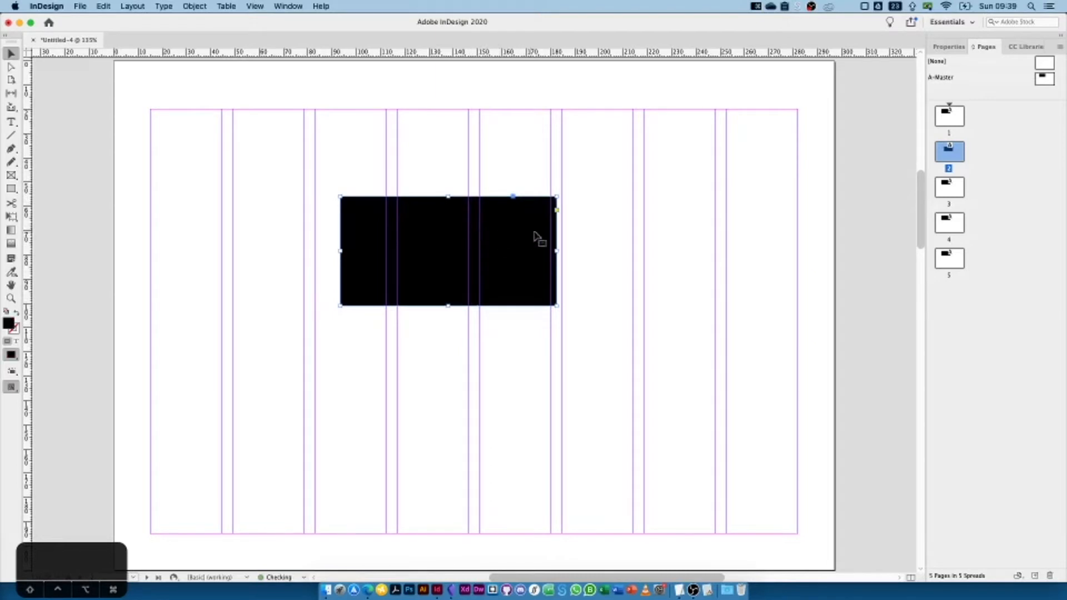
- Narrow the overridden rectangle on page 2 from its right edge, then delete it
left_click_drag(556, 250, 492, 250)
left_click(528, 257)
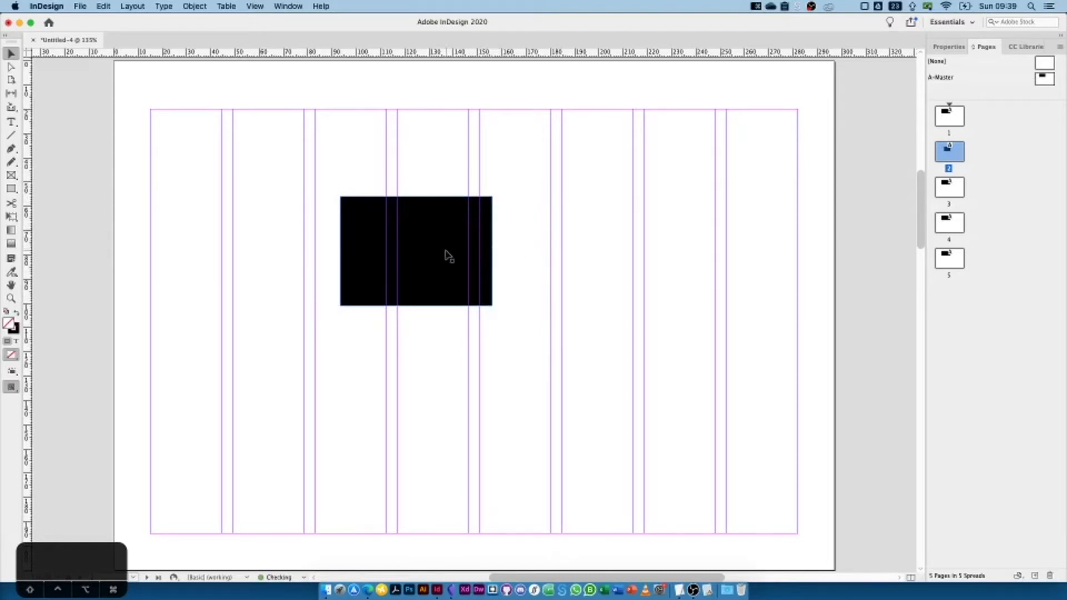
left_click(445, 255)
key("BackSpace")
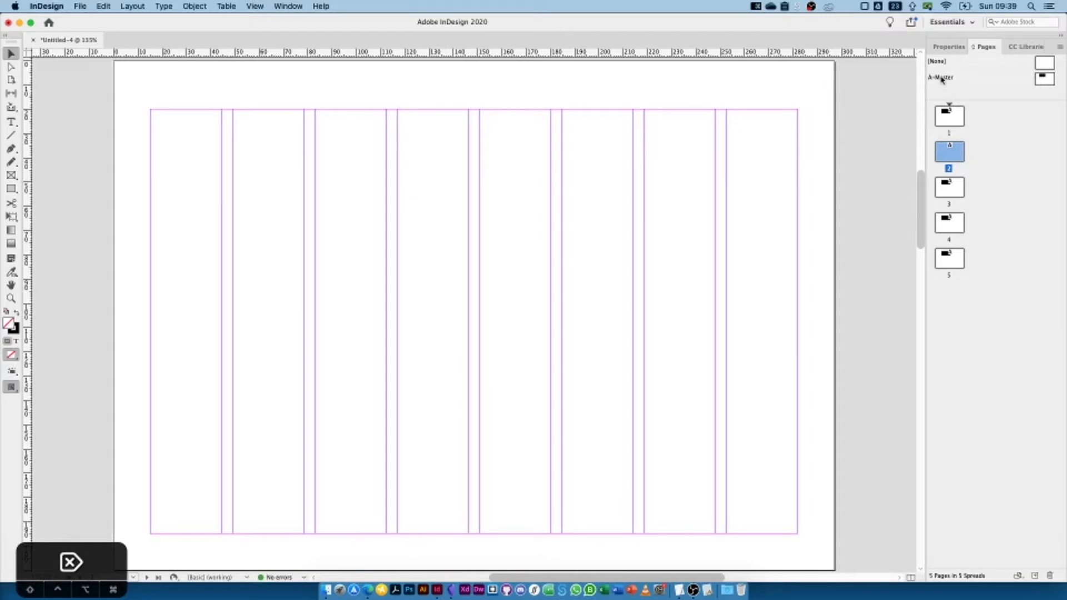
- Reapply A-Master to page 2, undoing any misplaced page changes
left_click_drag(942, 80, 952, 100)
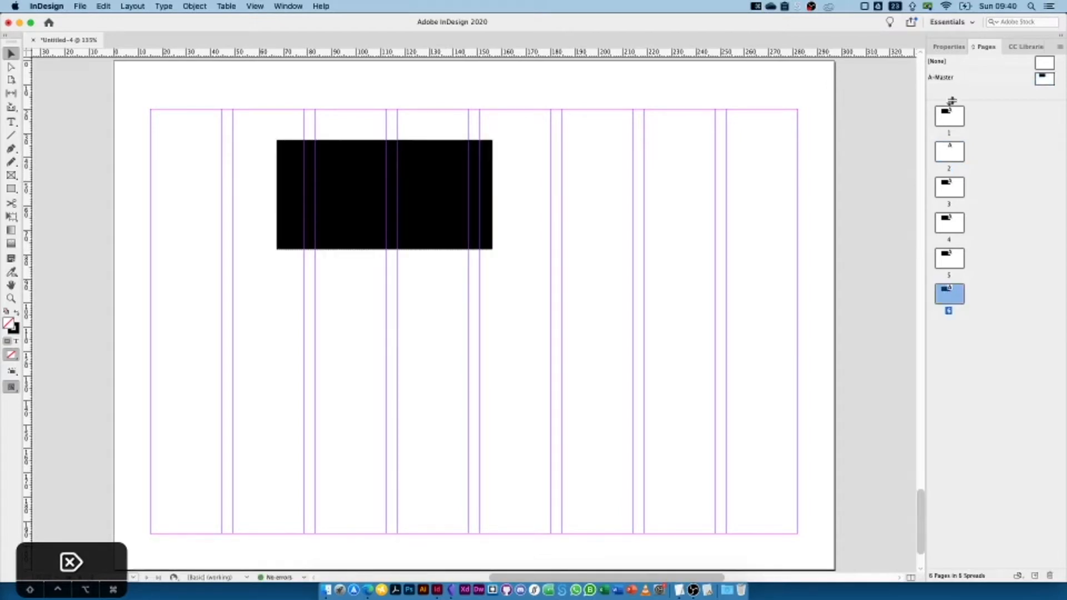
key("super+z")
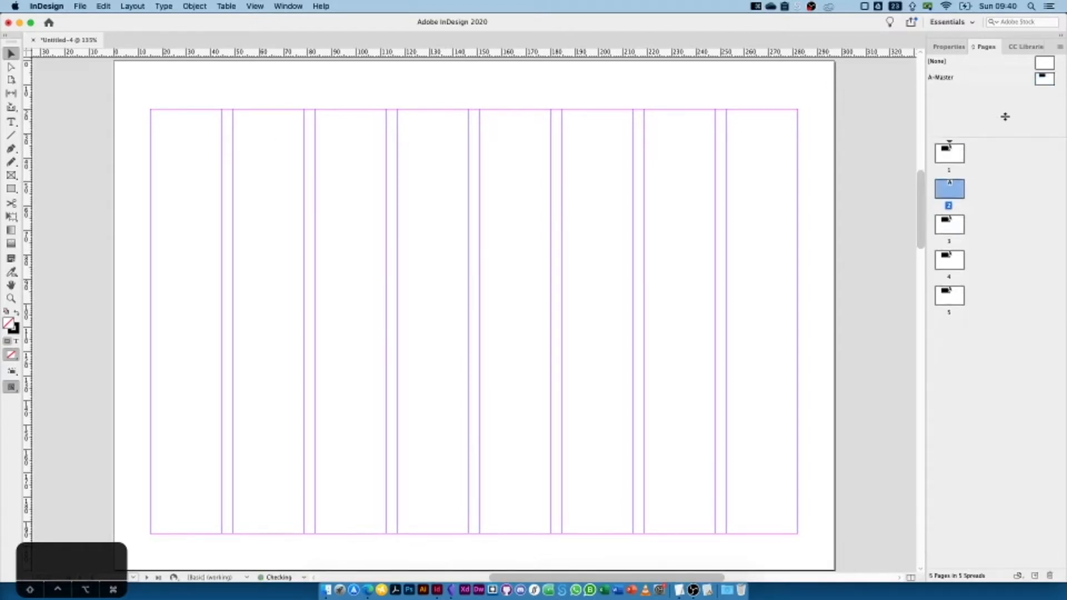
left_click_drag(940, 77, 972, 211)
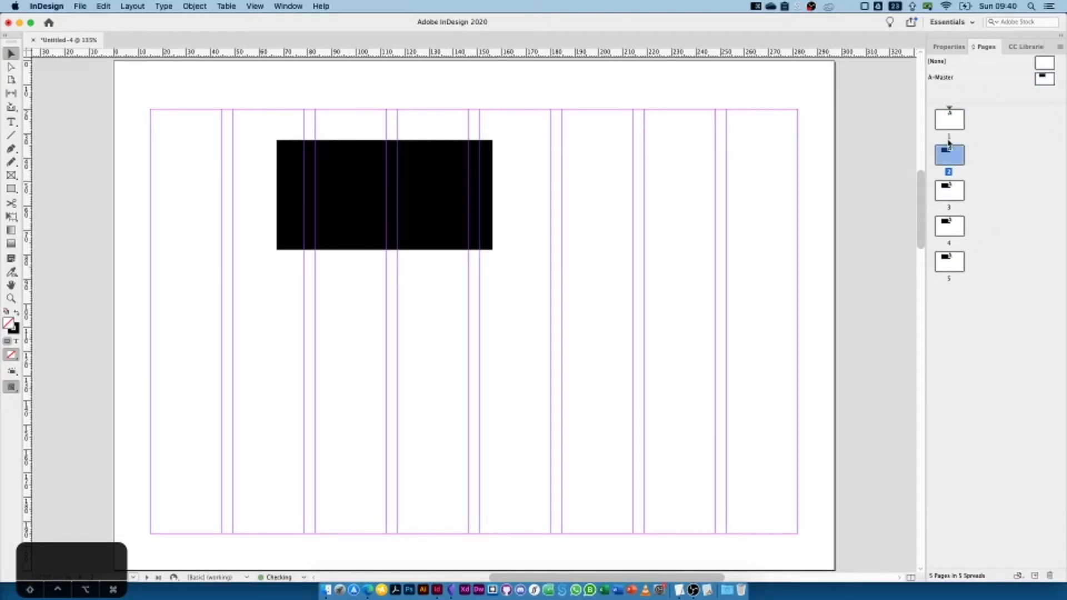
key("super+z")
left_click_drag(1043, 78, 957, 155)
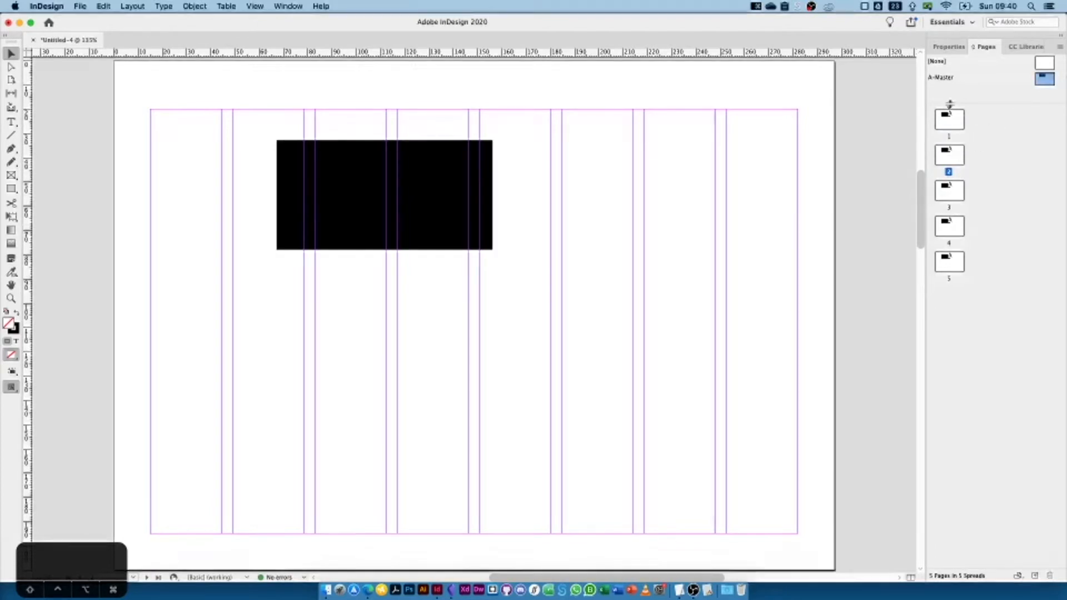
- Open A-Master and delete its black rectangle
left_click(943, 78)
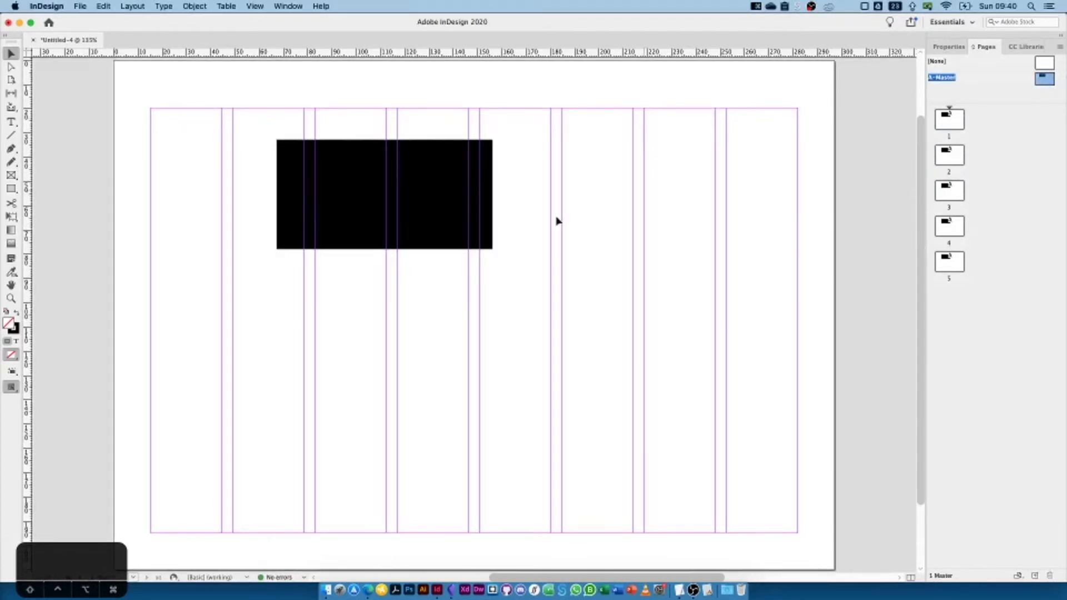
left_click(426, 210)
key("BackSpace")
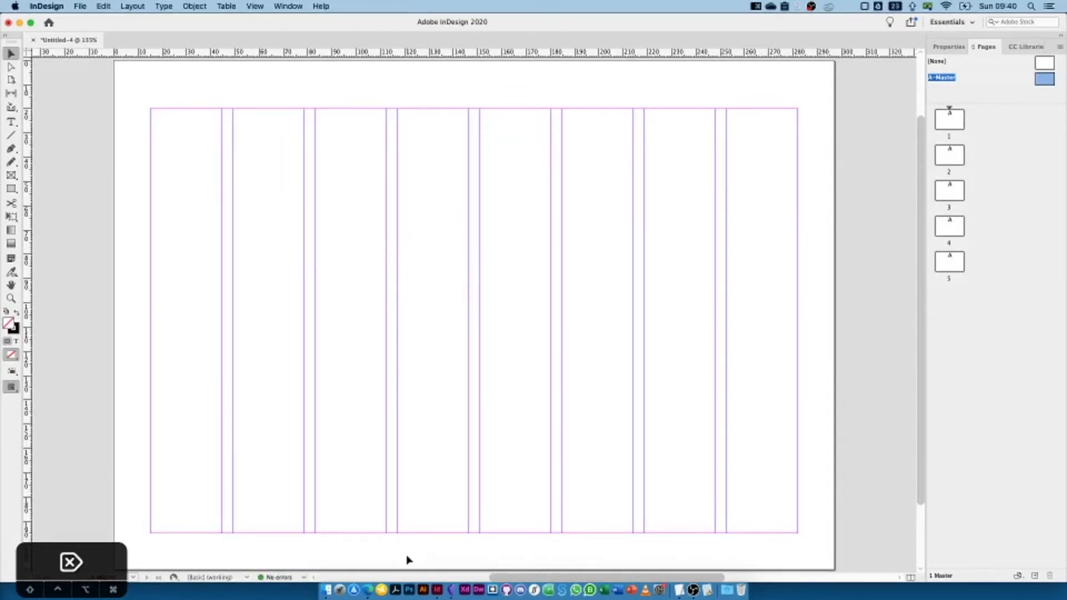
left_click(452, 590)
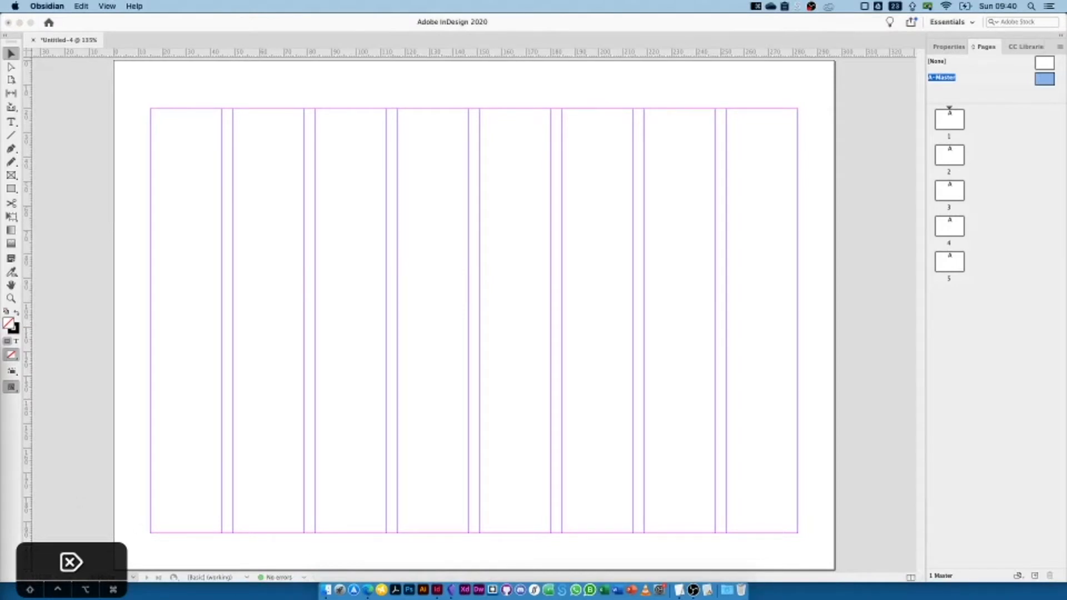
left_click(224, 375)
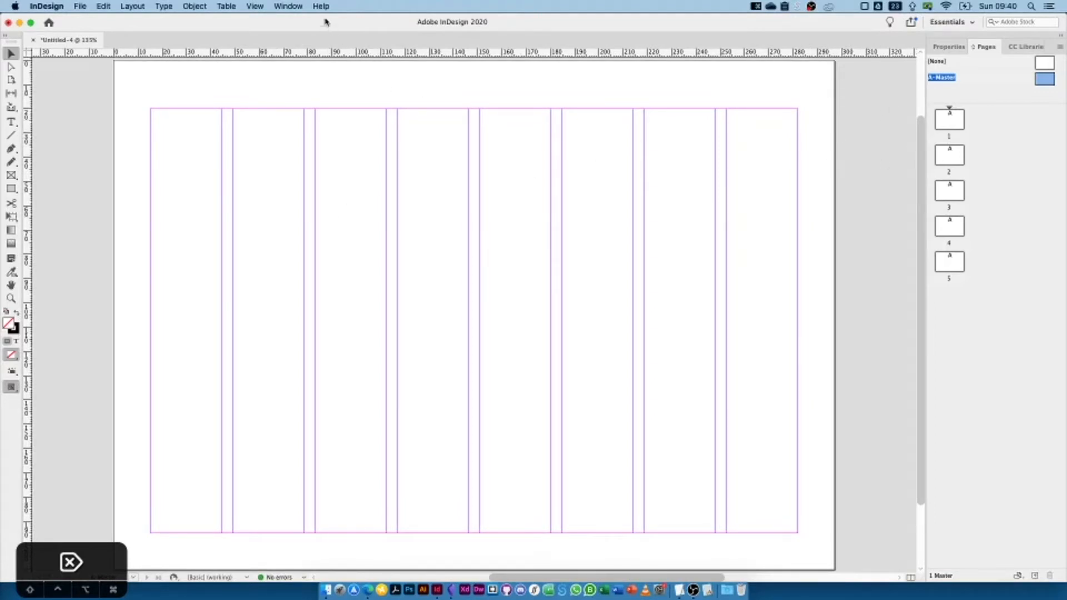
- Show the Swatches panel and float it over the upper-right part of the page
left_click(288, 6)
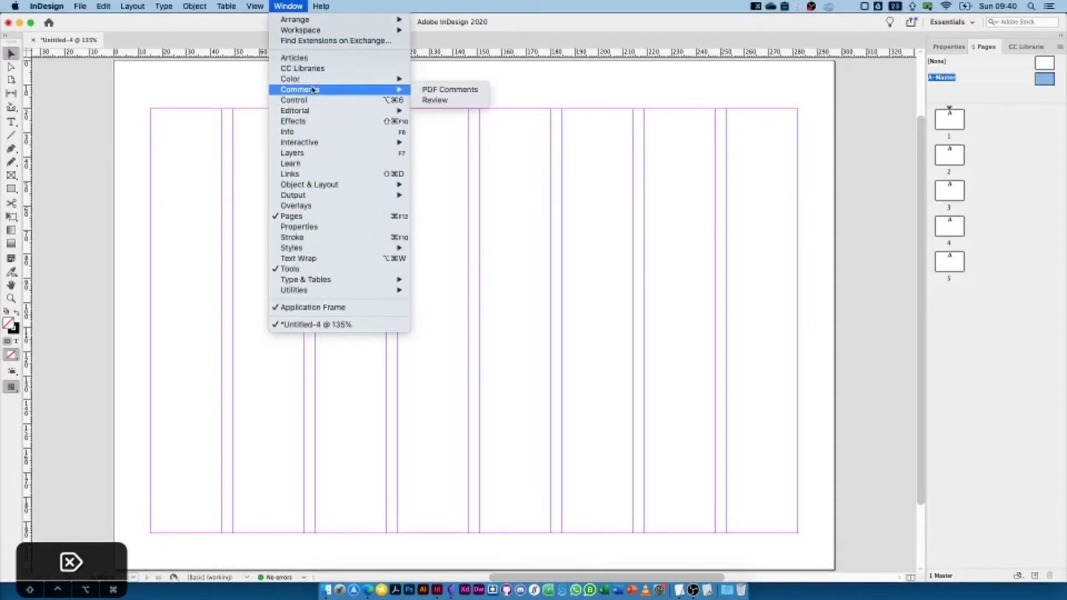
mouse_move(313, 83)
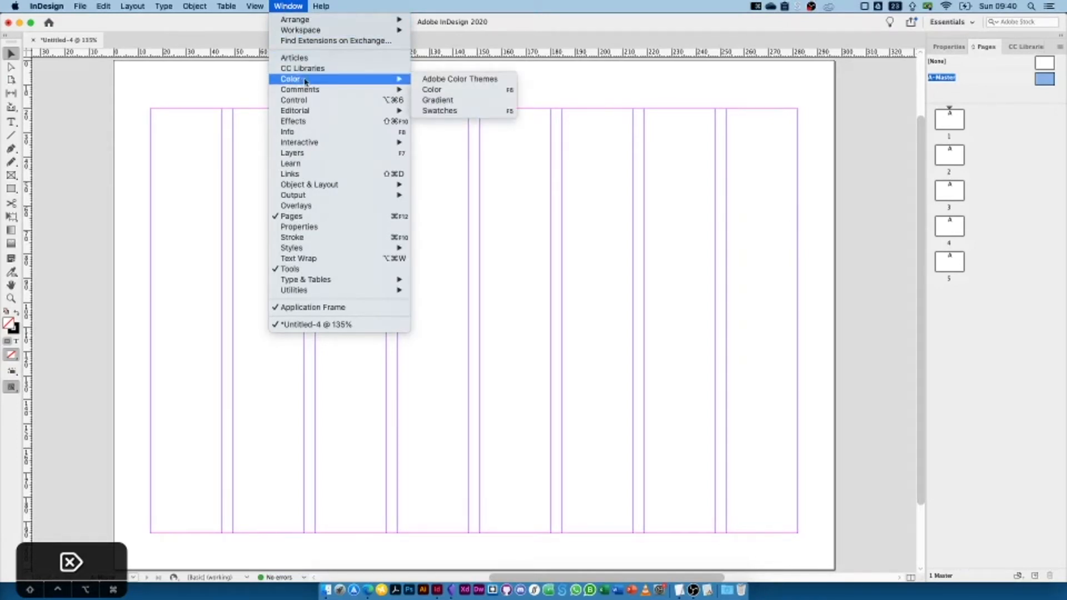
left_click(449, 111)
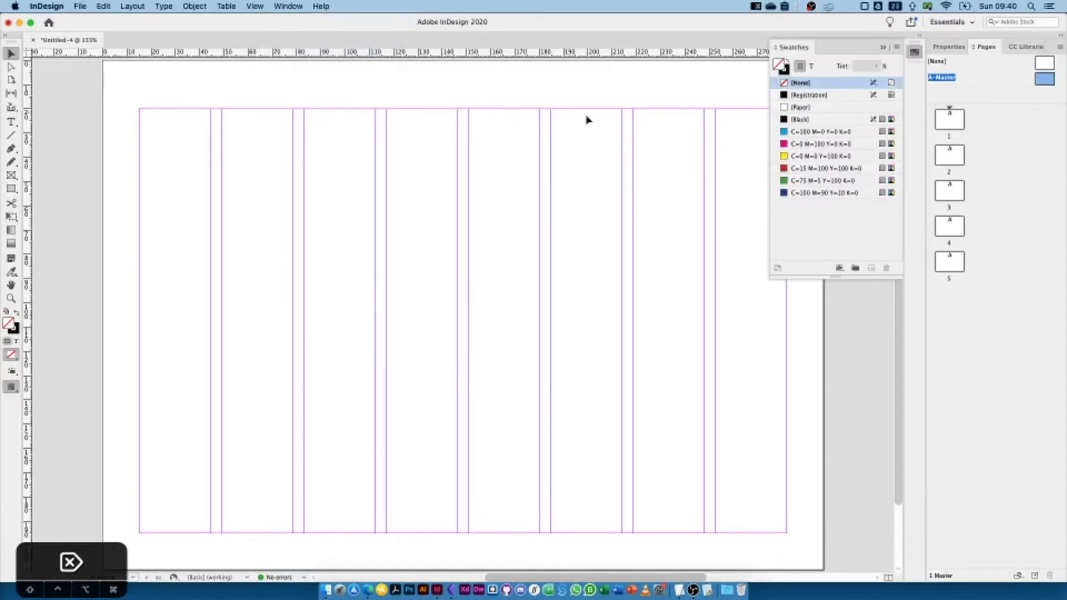
left_click_drag(798, 48, 764, 105)
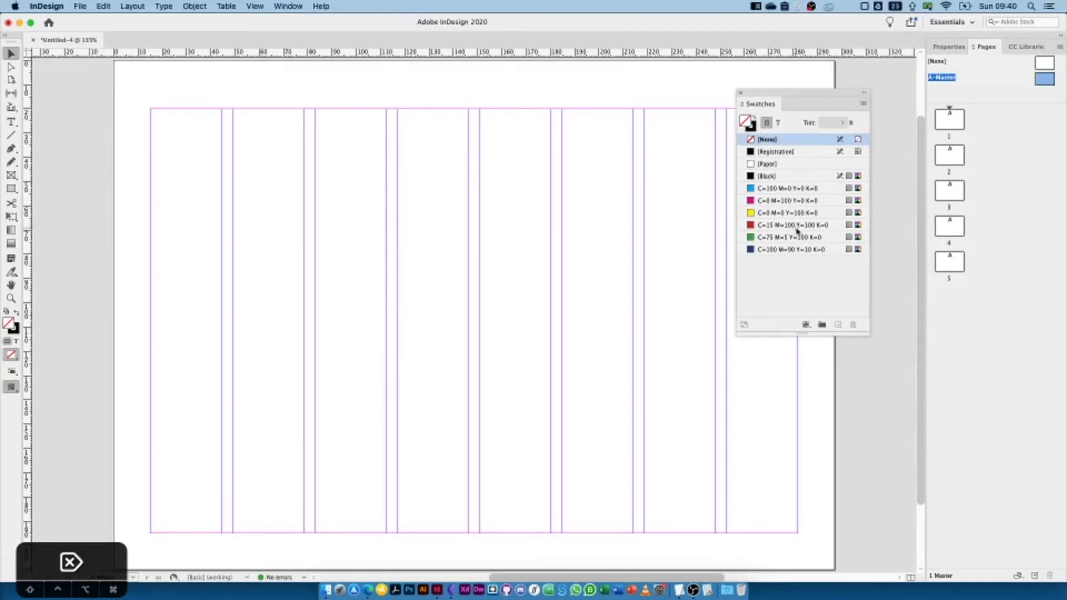
- Delete all default color swatches from C=100 M=0 Y=0 K=0 through C=100 M=90 Y=10 K=0
left_click(790, 189)
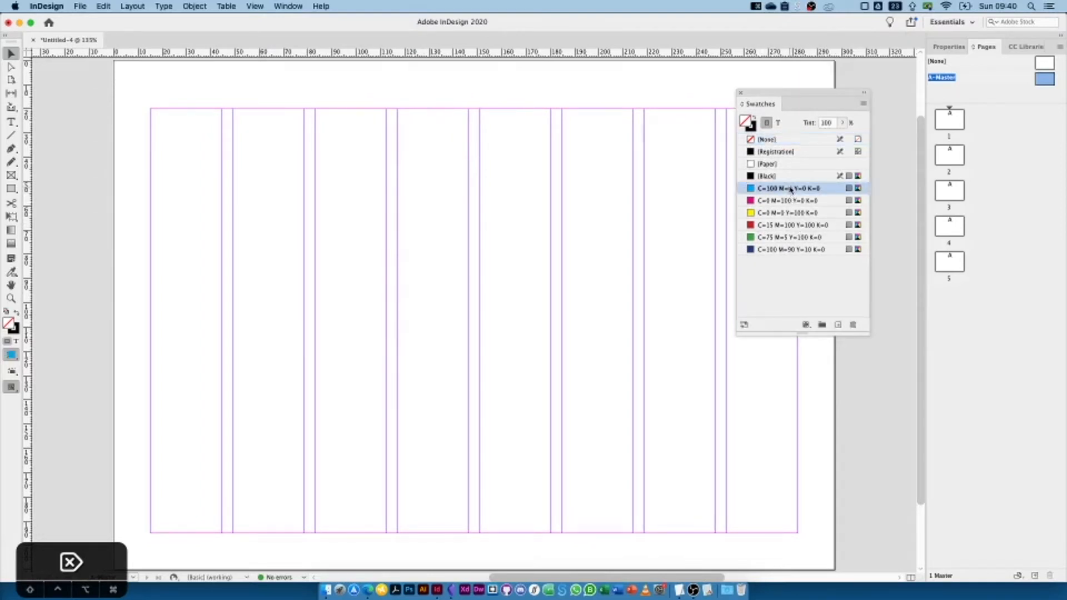
left_click(796, 250, "shift")
left_click(850, 323)
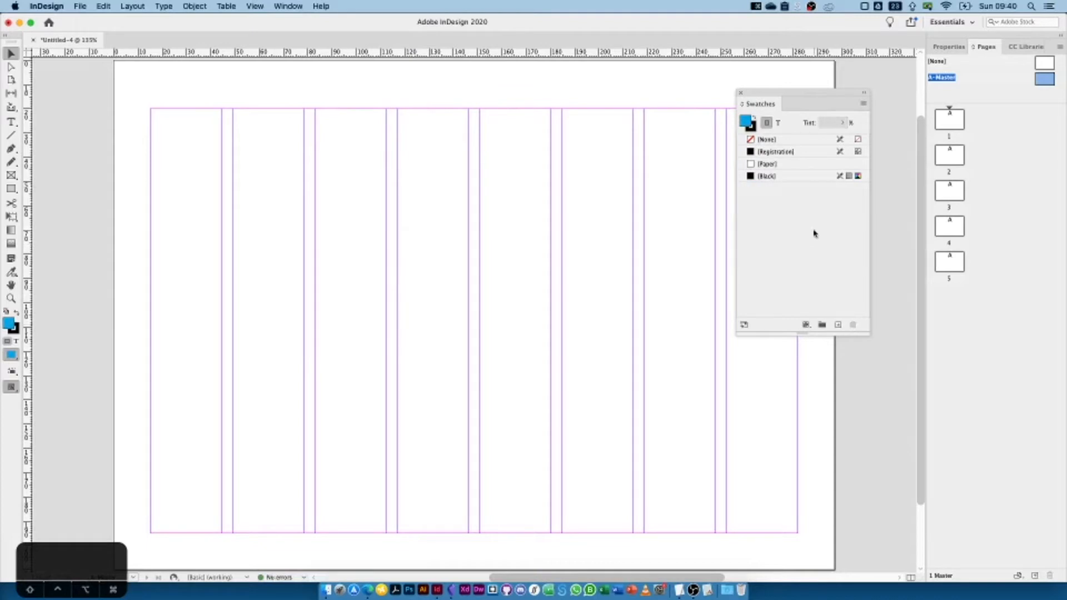
- Create a new swatch from the cyan fill and set its magenta to 31%, giving C=100 M=31 Y=0 K=0
left_click(837, 324)
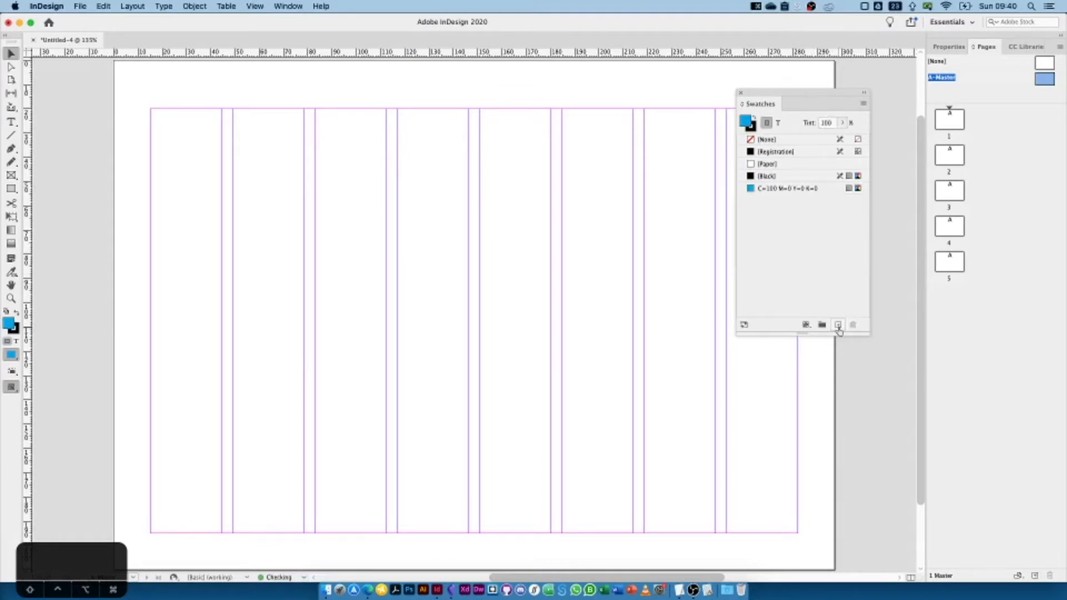
left_click(783, 188)
double_click(815, 194)
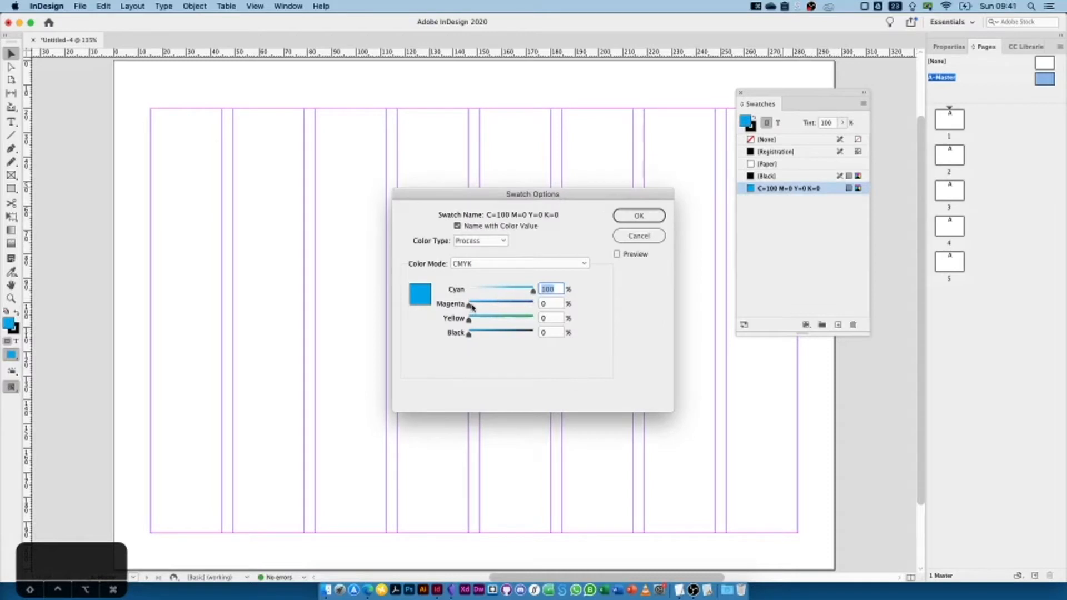
left_click_drag(469, 305, 488, 305)
left_click(639, 215)
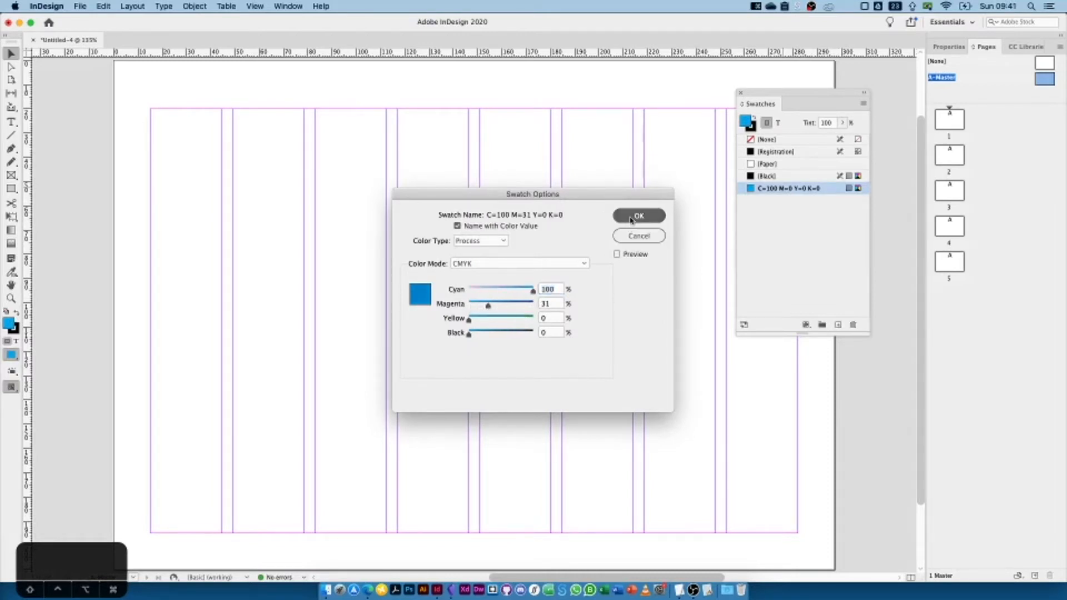
- With the stroke active, duplicate the blue swatch and set the copy to C=42 M=92 Y=0 K=0
left_click(750, 128)
key("slash")
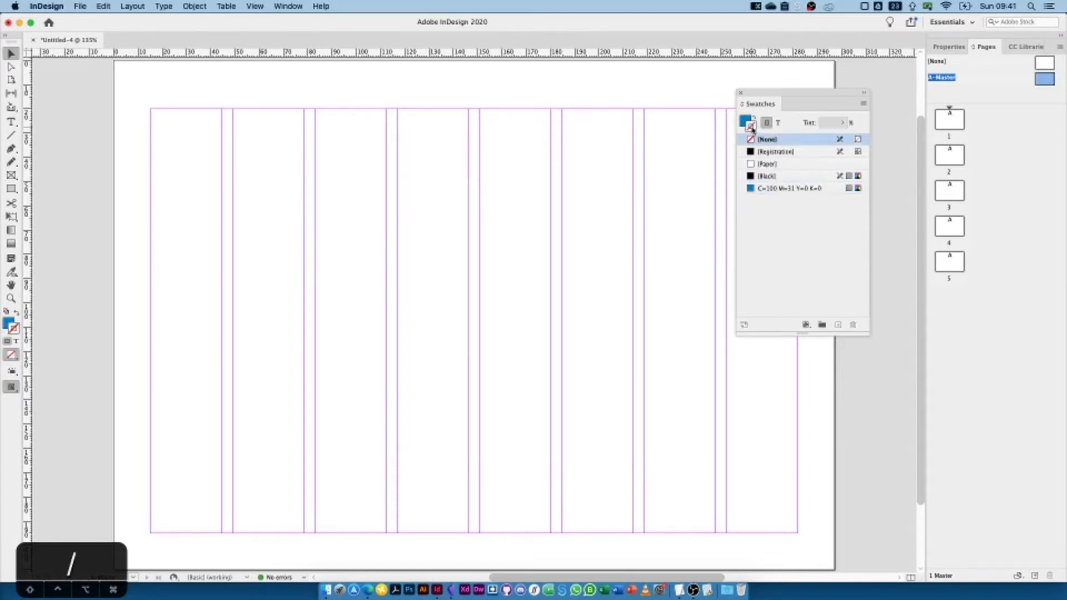
left_click(768, 188)
left_click(838, 325)
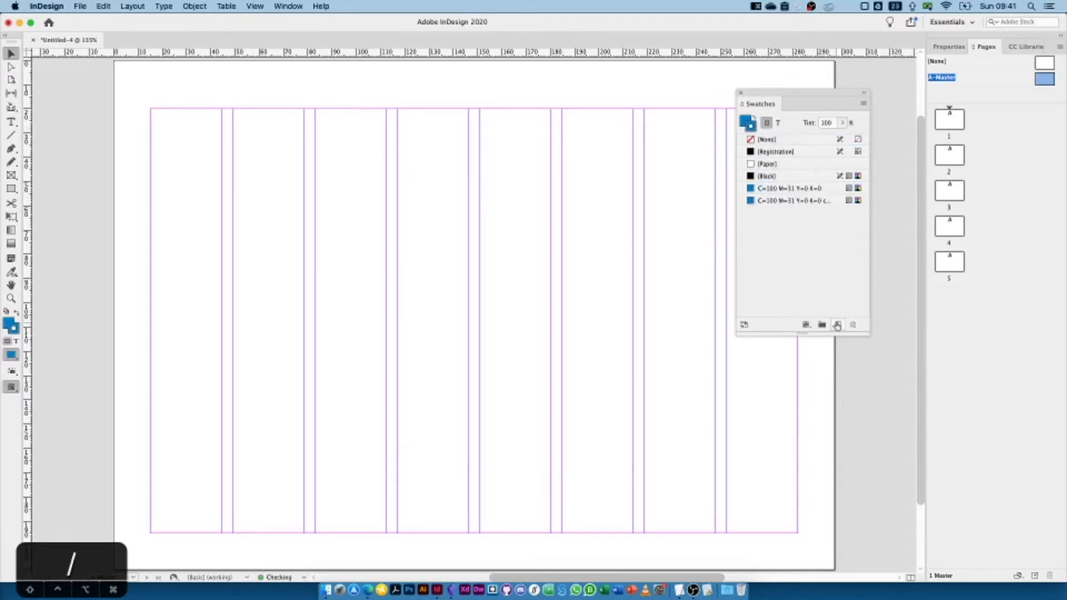
double_click(773, 200)
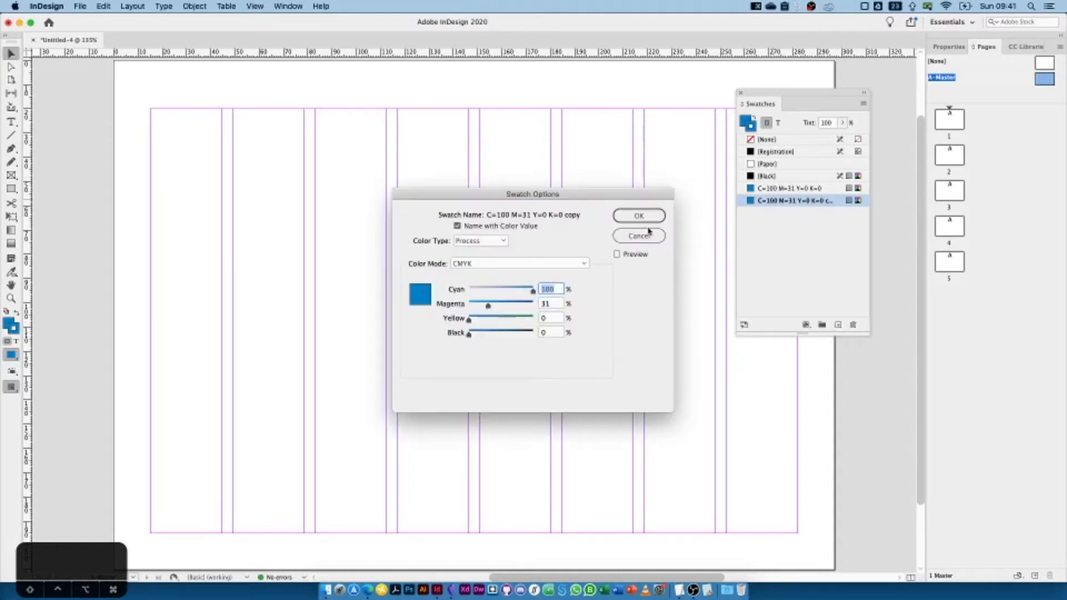
left_click(496, 290)
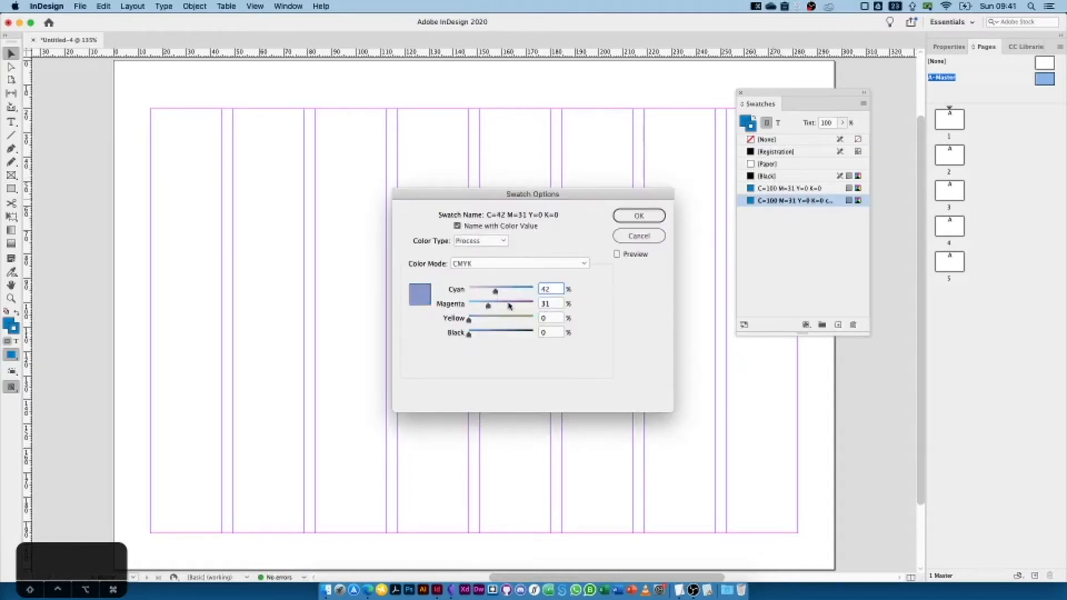
left_click_drag(502, 304, 528, 307)
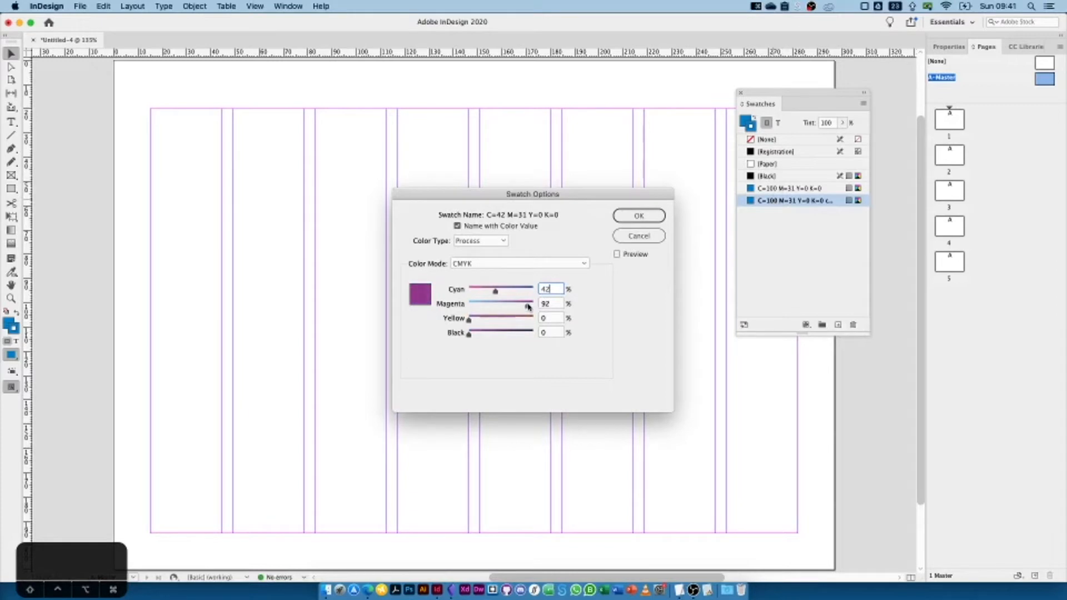
left_click(639, 215)
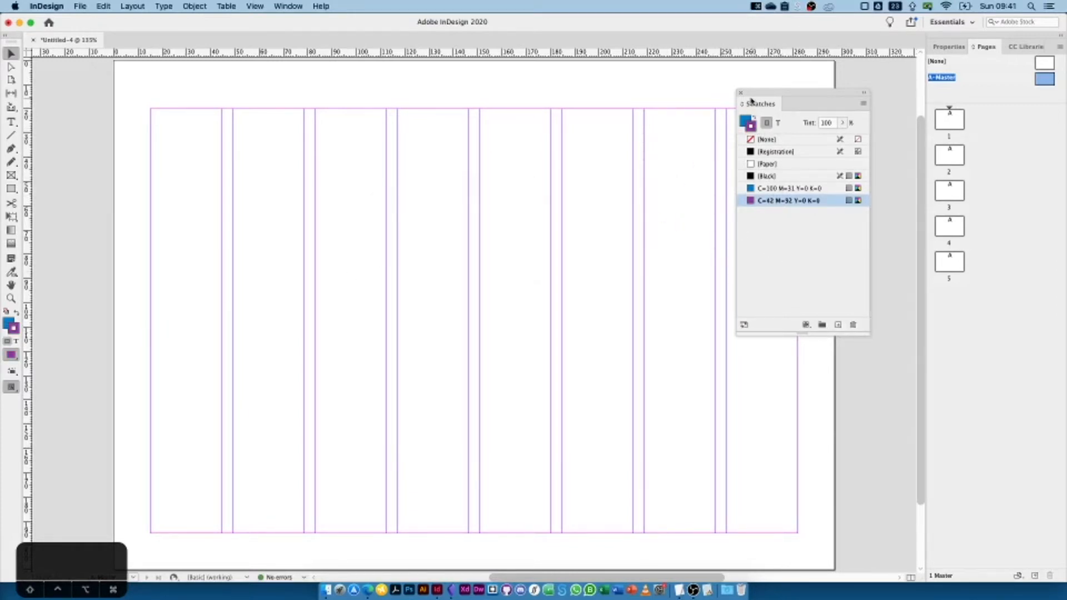
- Move the Swatches panel aside and set both the default stroke and fill to None
left_click_drag(767, 92, 796, 74)
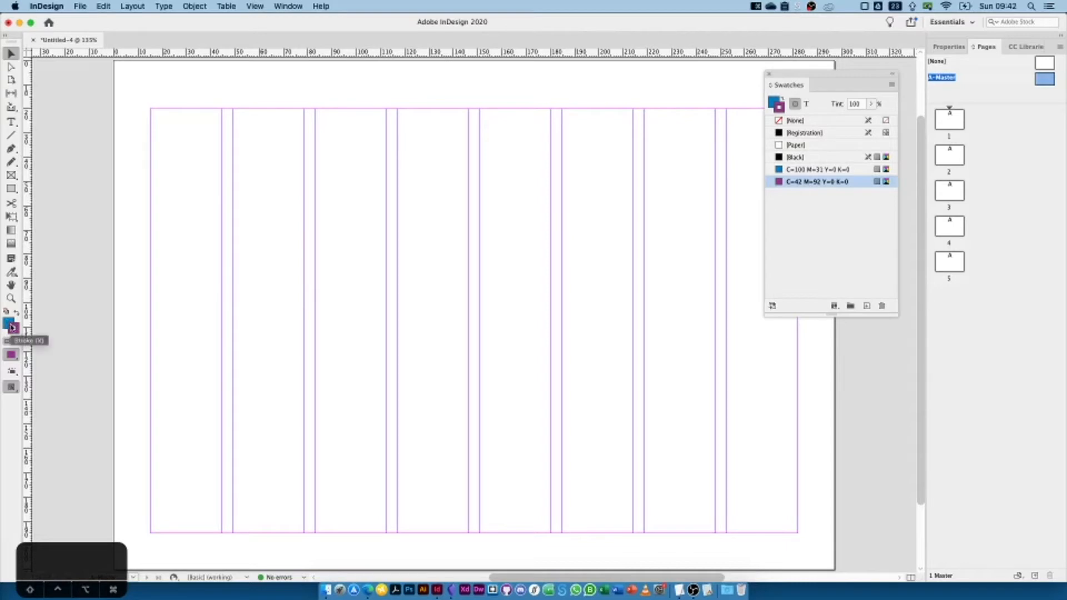
key("slash")
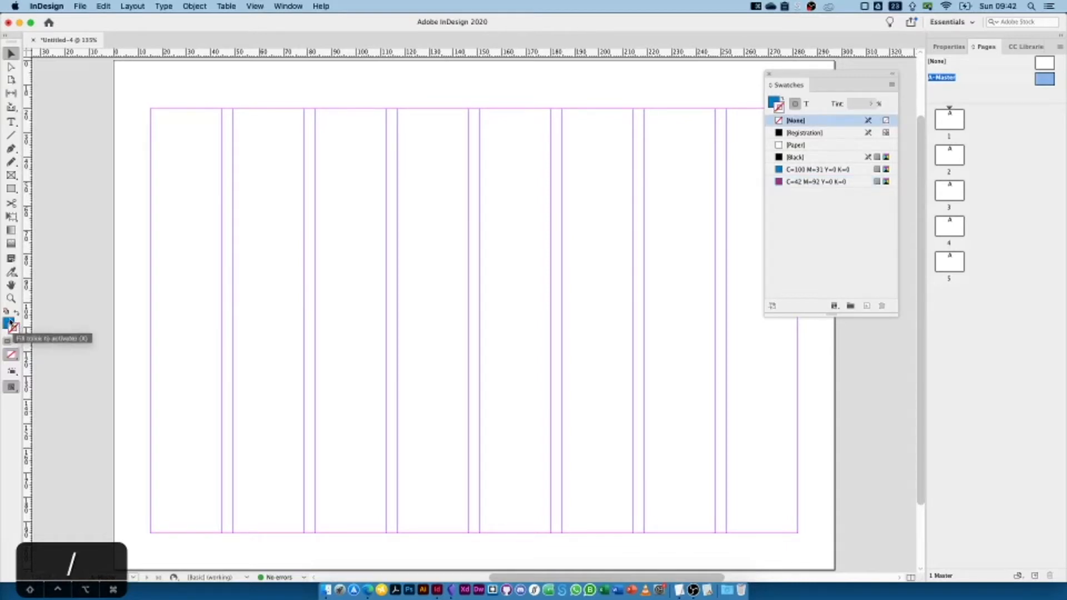
left_click(10, 324)
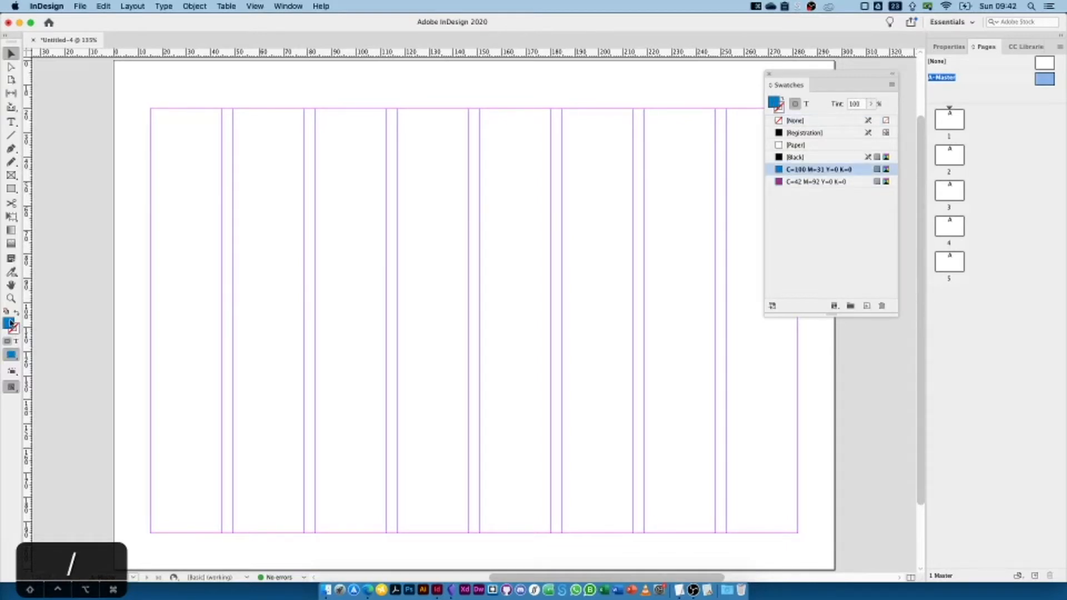
key("slash")
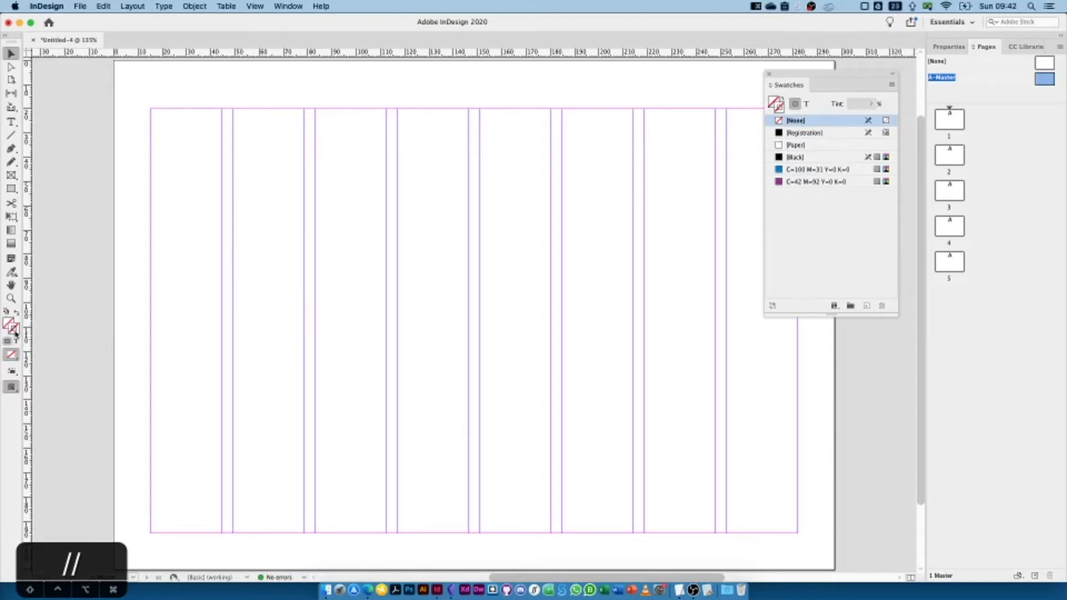
- Set the default stroke to [Black] and dock the Swatches panel as a collapsed icon beside the Pages panel
double_click(10, 328)
left_click(664, 247)
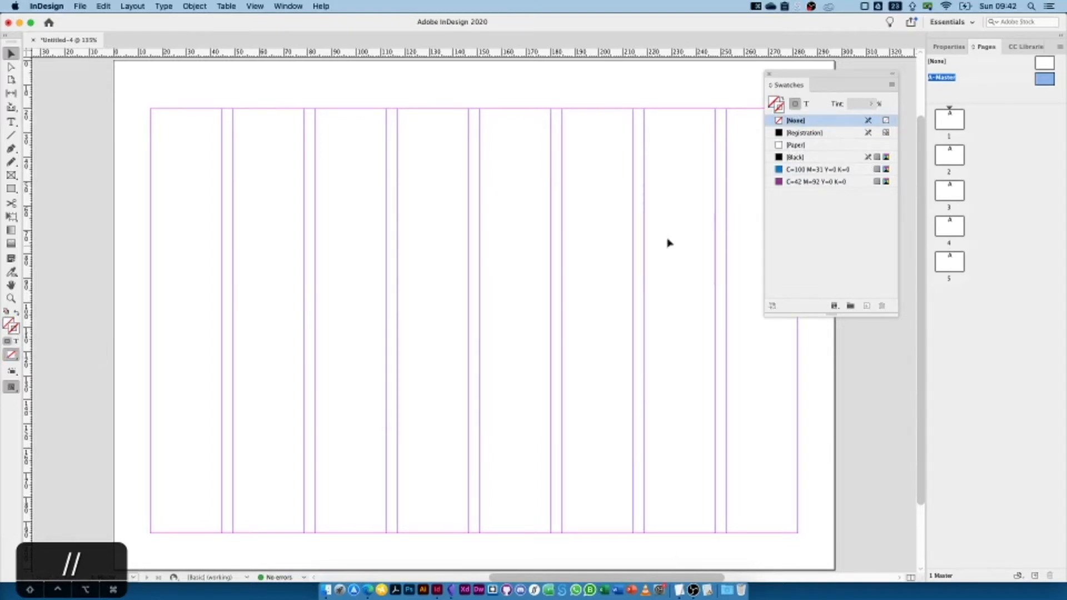
left_click(791, 157)
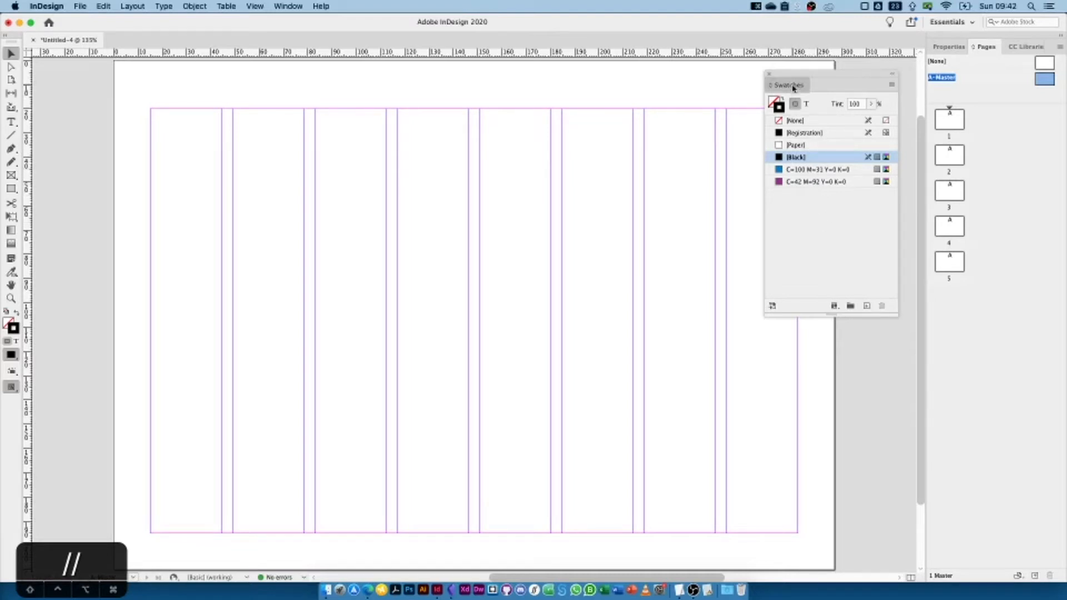
left_click_drag(795, 88, 922, 58)
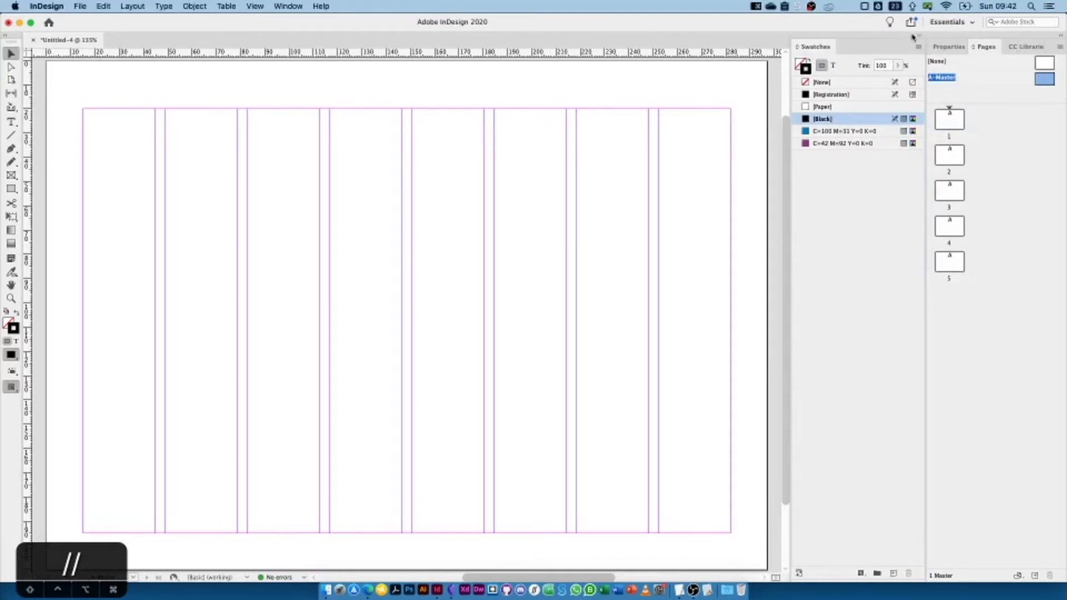
left_click(920, 37)
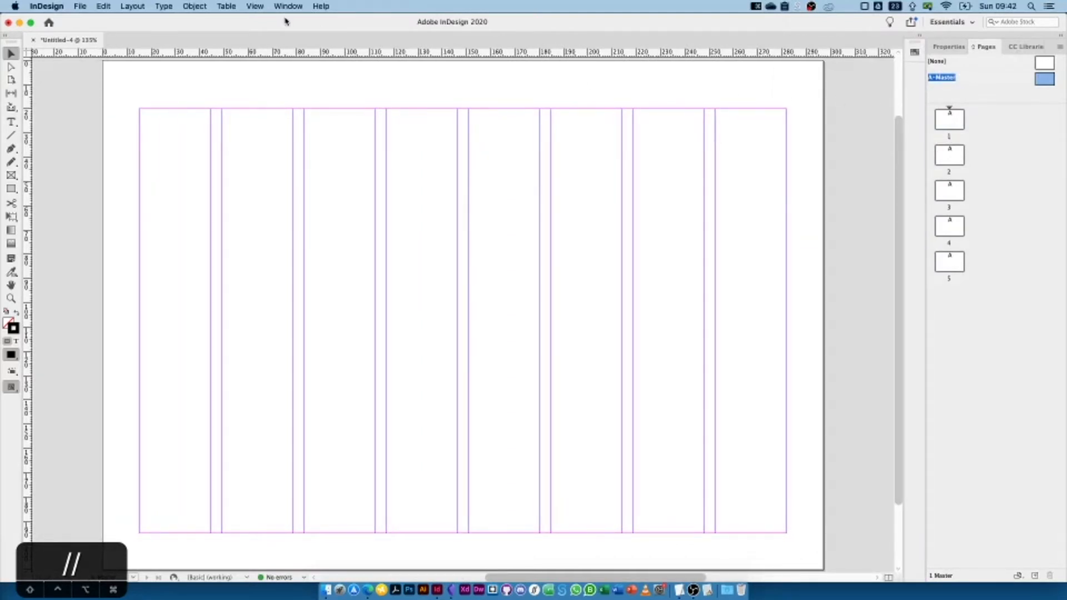
- Open the Character and Paragraph panels and dock them in one stacked column beside the Pages panel
left_click(165, 6)
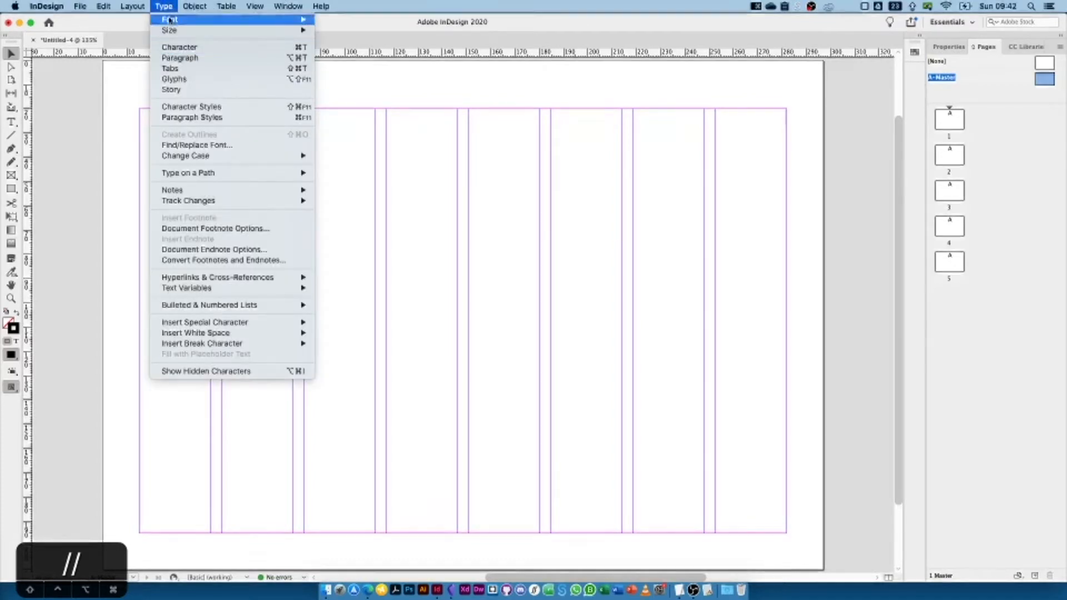
left_click(178, 49)
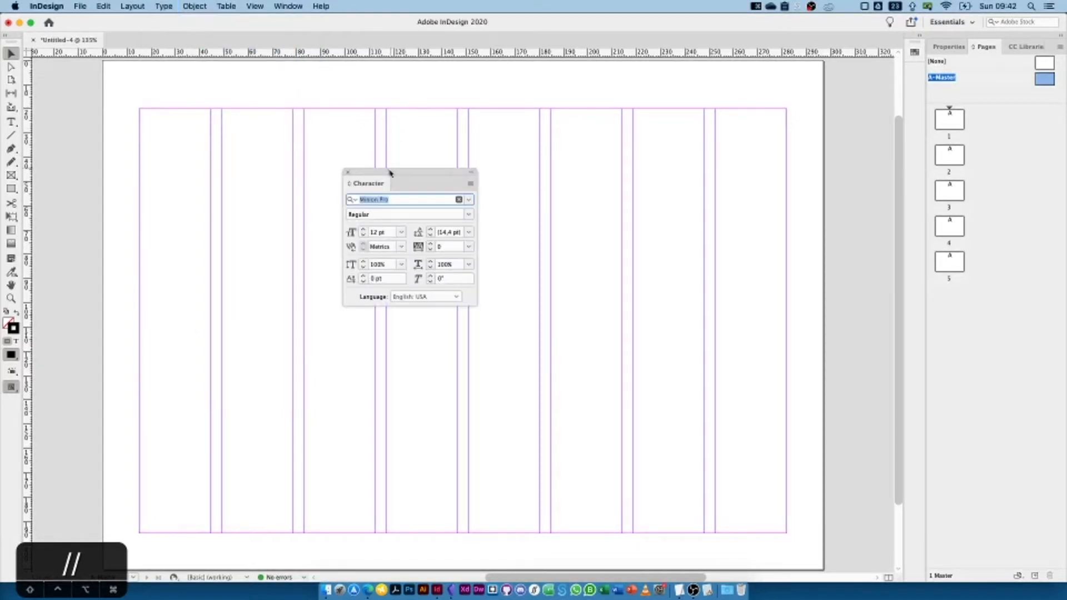
left_click_drag(390, 172, 926, 53)
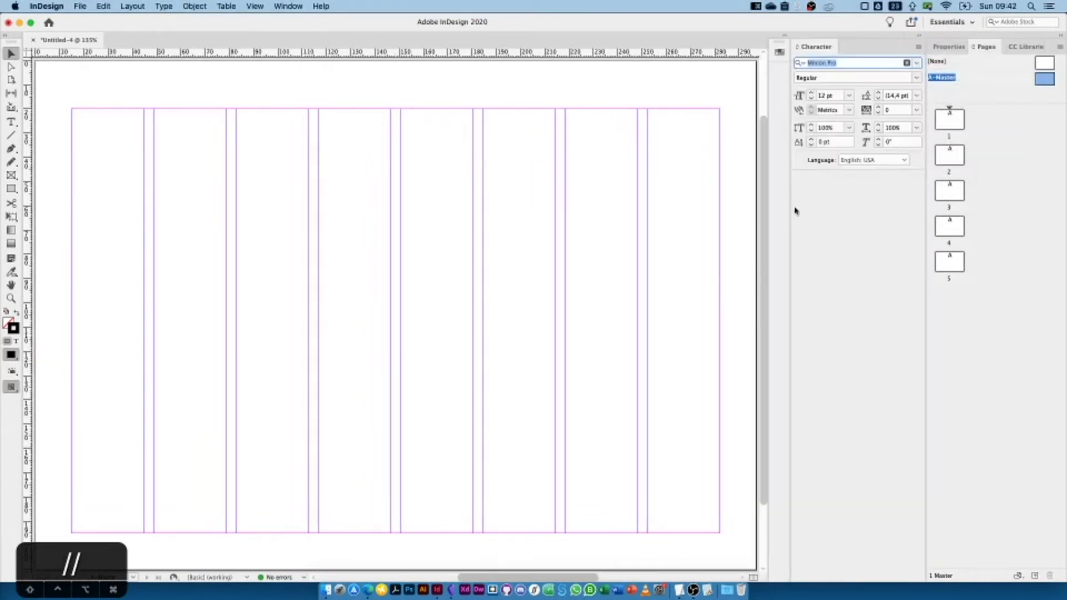
left_click(164, 6)
left_click(173, 58)
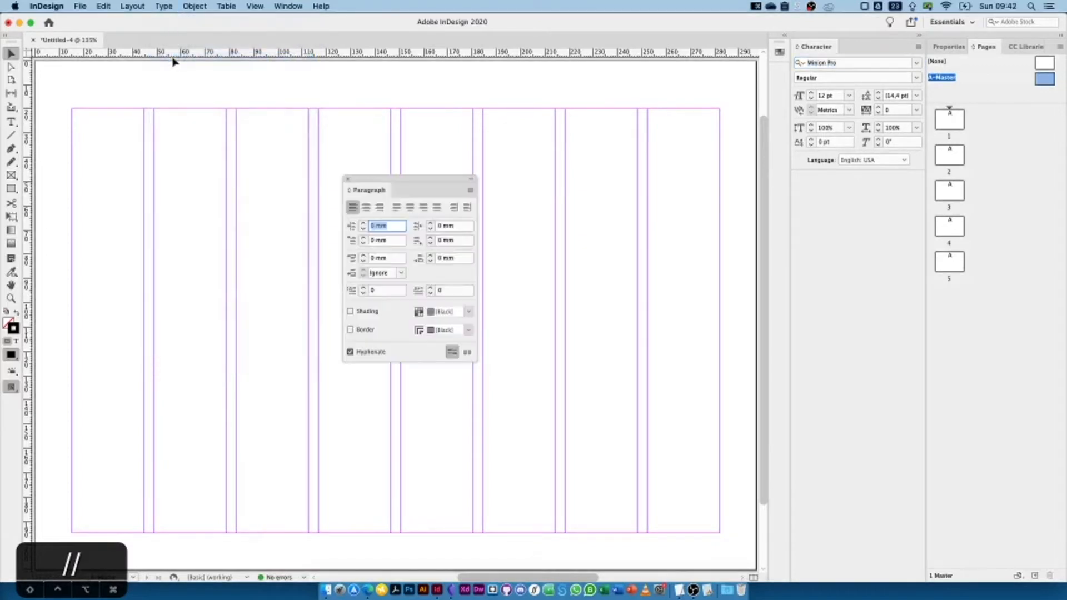
left_click_drag(366, 190, 850, 195)
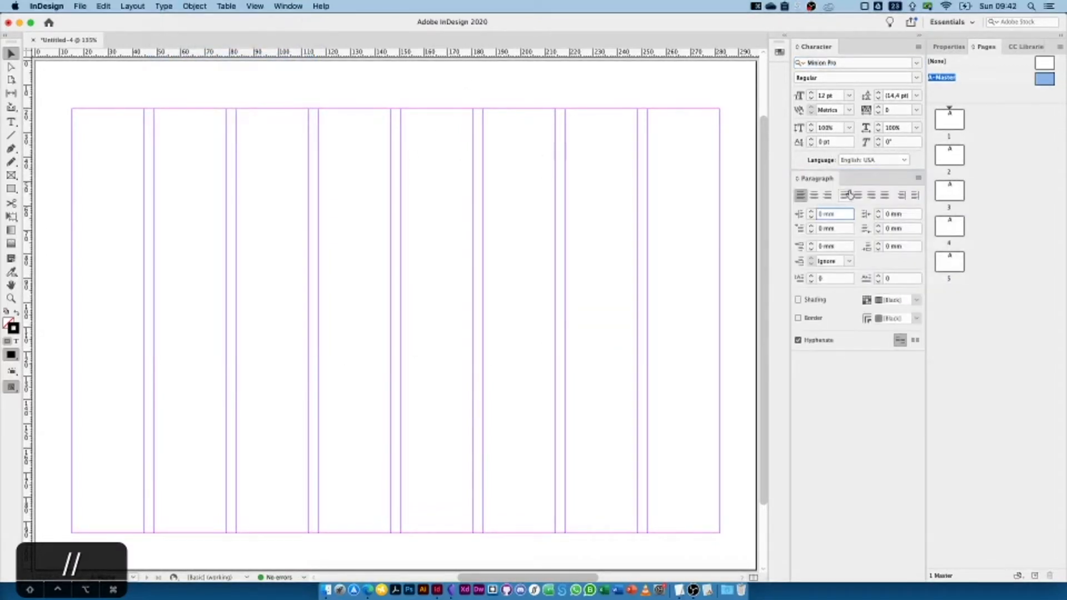
- Dock the Paragraph Styles panel beneath the Paragraph panel and close the leftover Character Styles panel
left_click(165, 6)
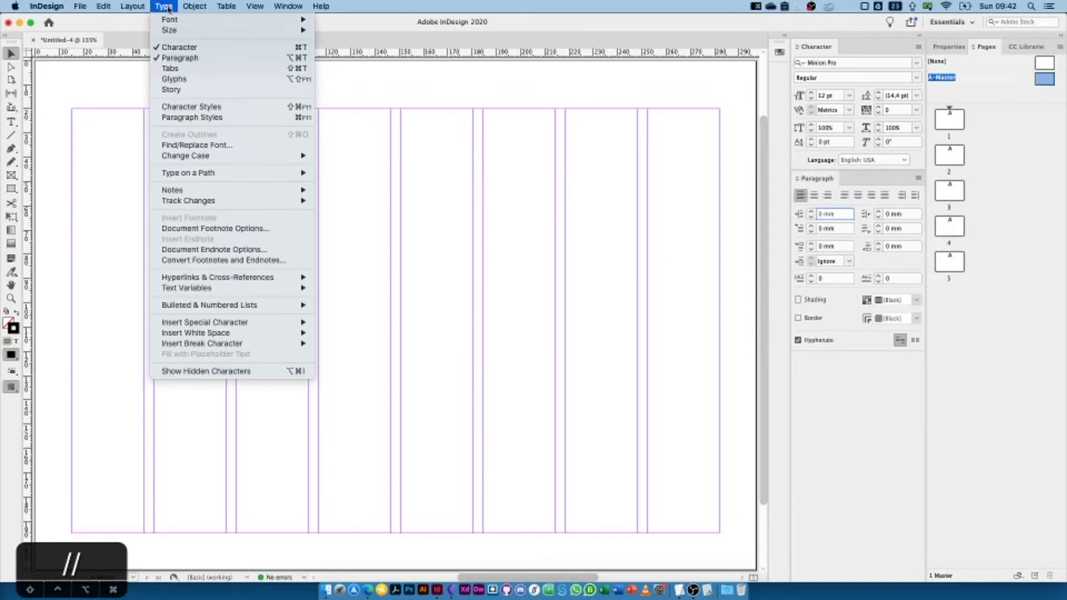
left_click(205, 119)
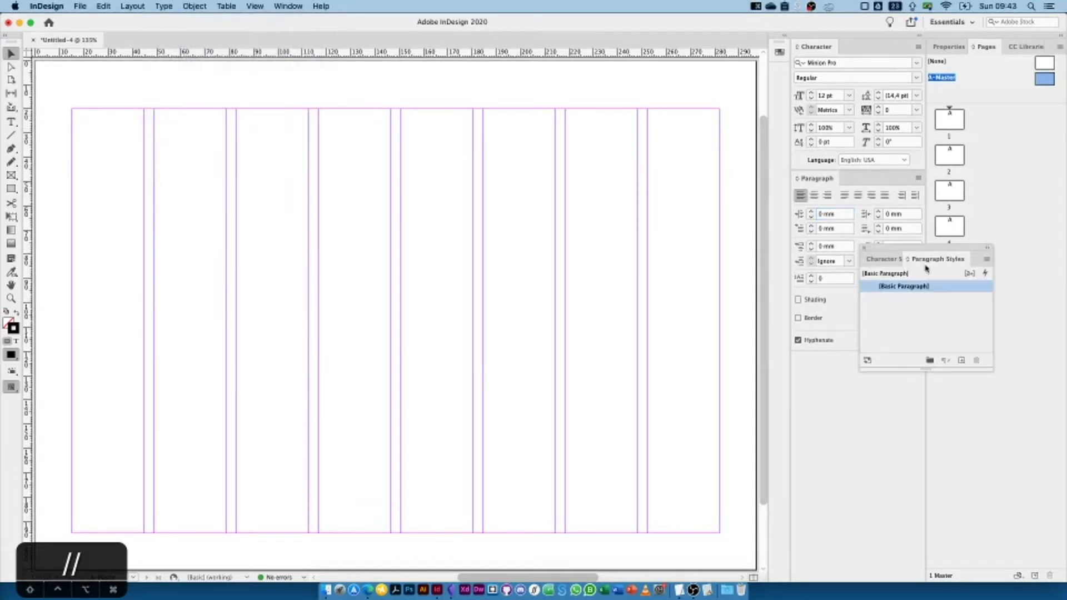
left_click_drag(926, 266, 824, 372)
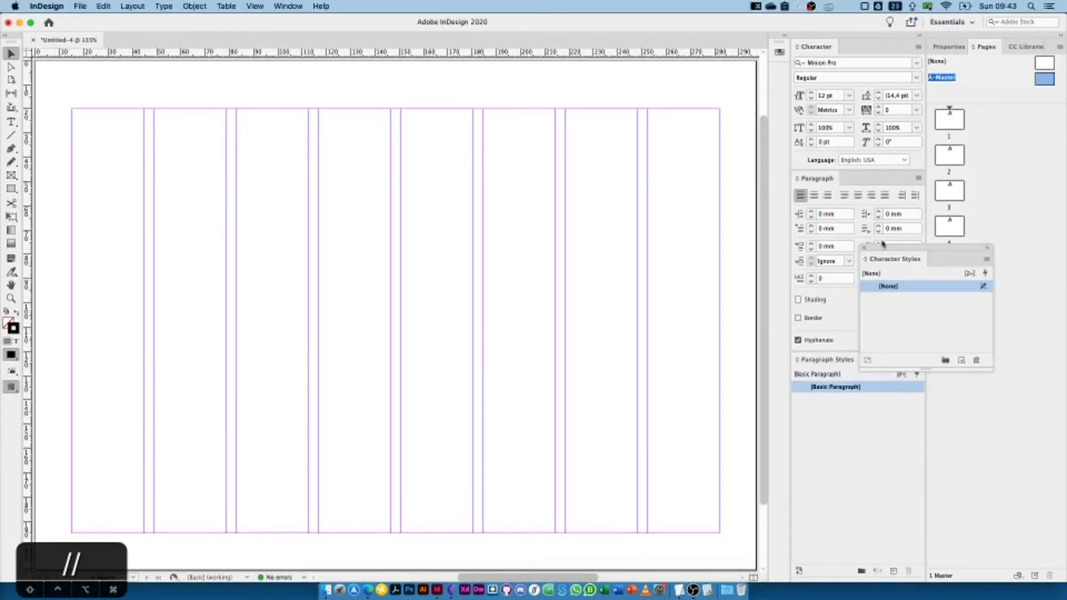
left_click(860, 248)
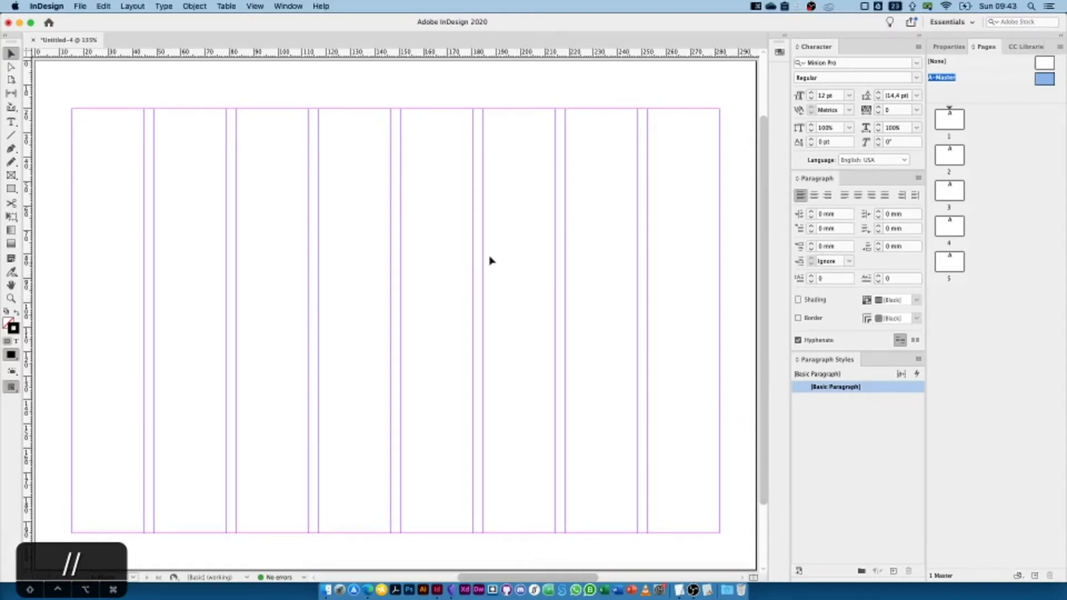
- Collapse the docked type panels to icons only and check how they open
left_click(919, 35)
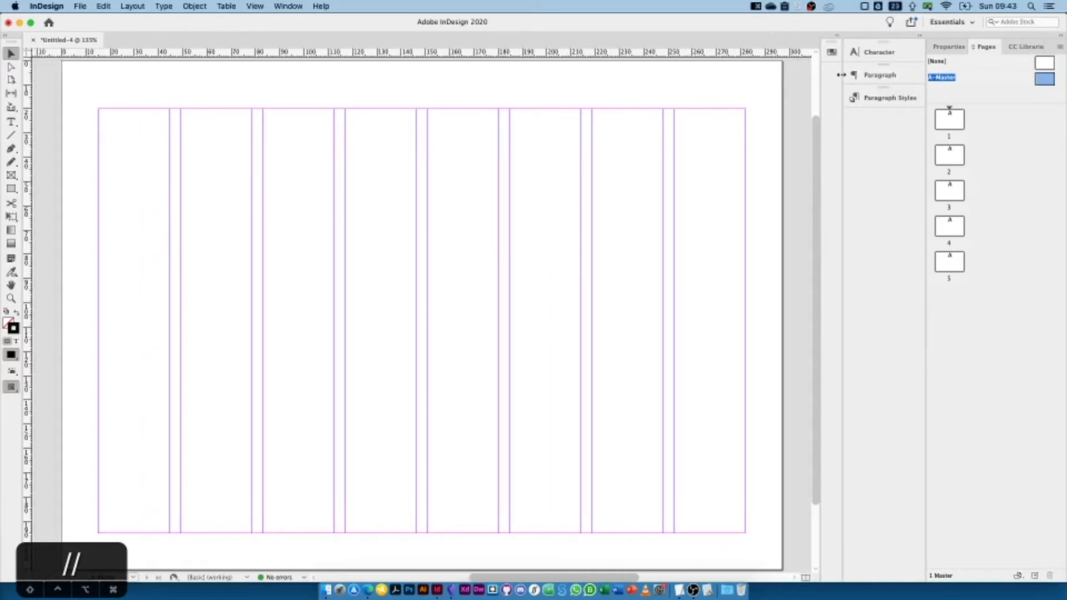
left_click_drag(843, 76, 907, 76)
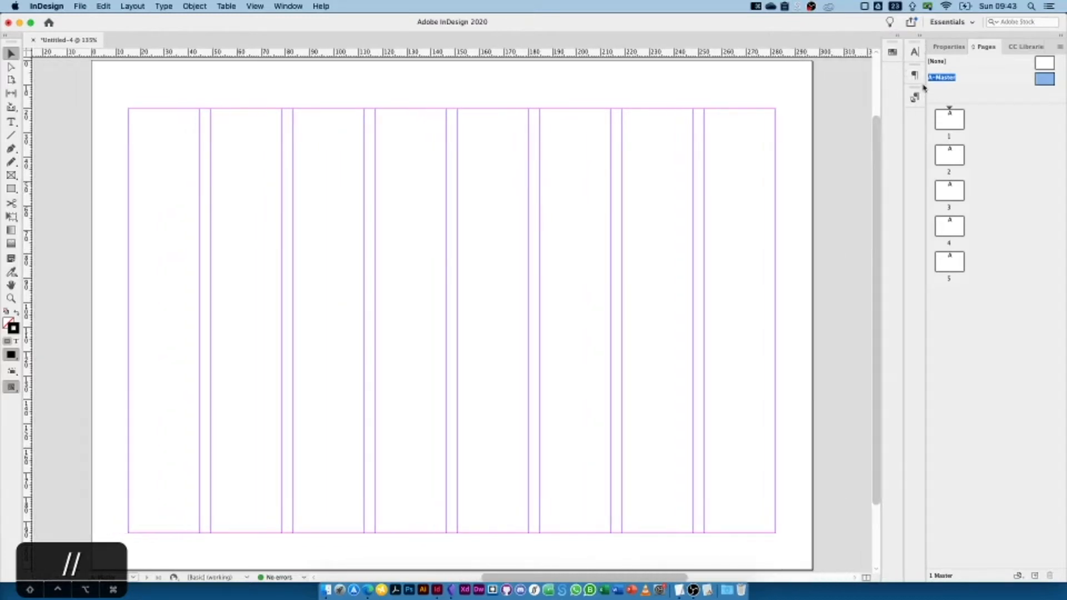
left_click(914, 97)
left_click(914, 75)
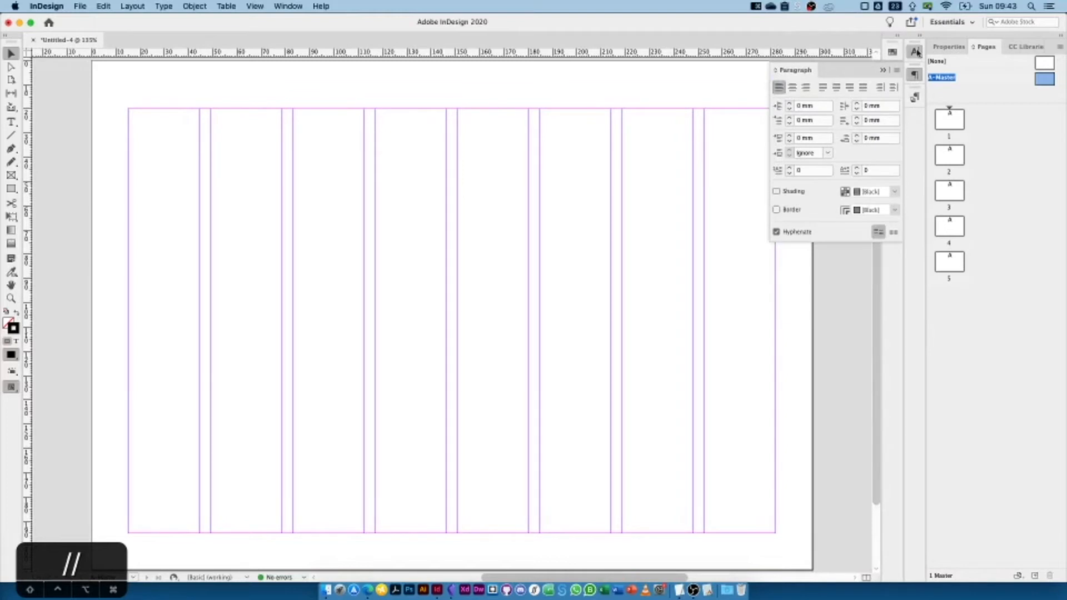
left_click(914, 53)
left_click(915, 54)
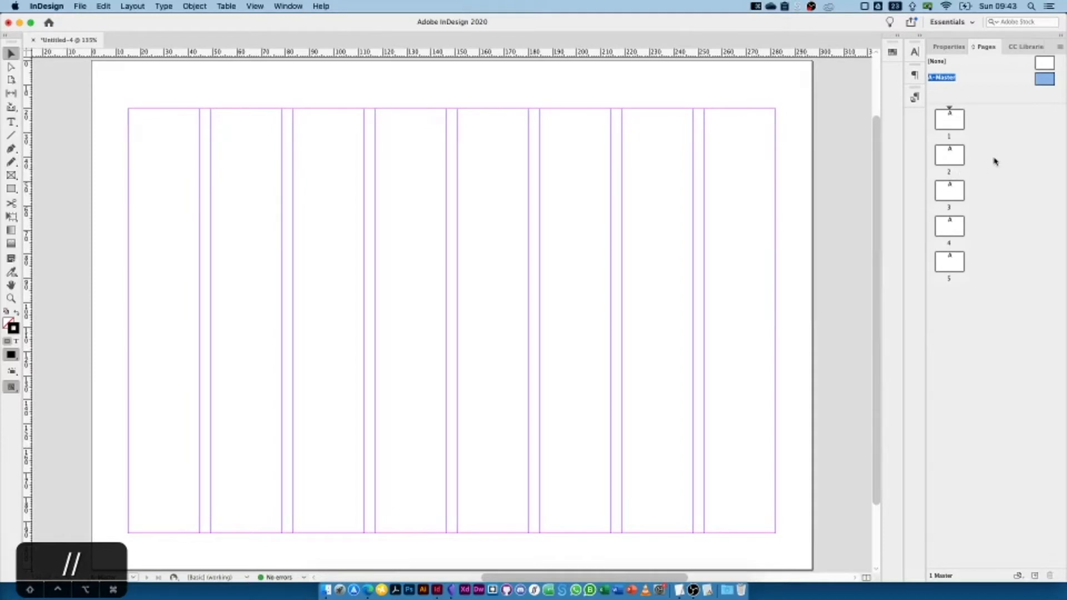
- Go to A-Master and draw a one-column-wide text frame just below the bottom margin of the last column
double_click(1047, 79)
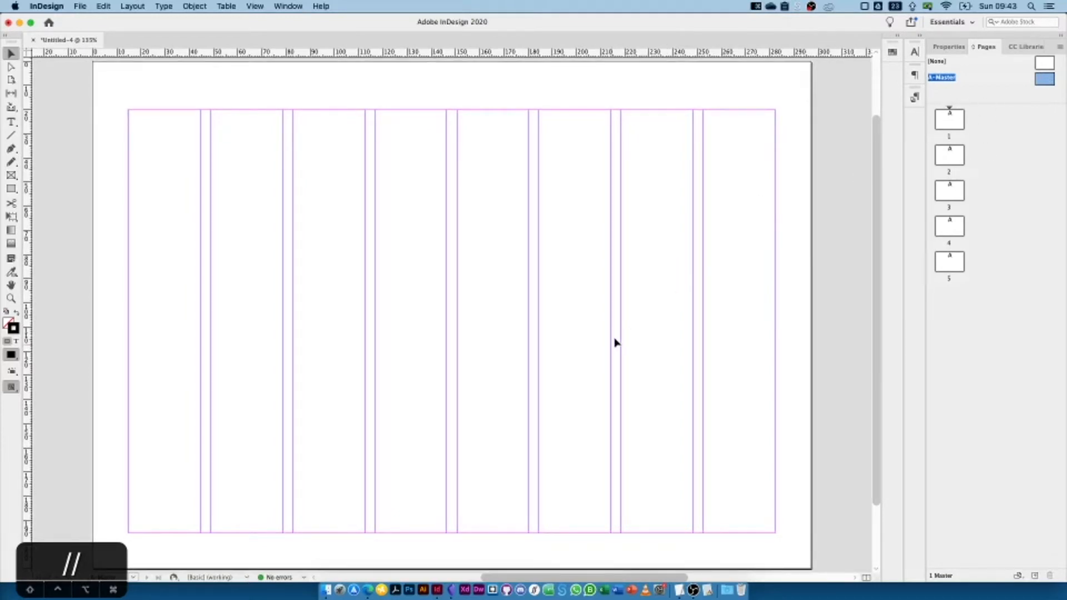
left_click_drag(614, 333, 612, 302)
left_click_drag(633, 243, 630, 251)
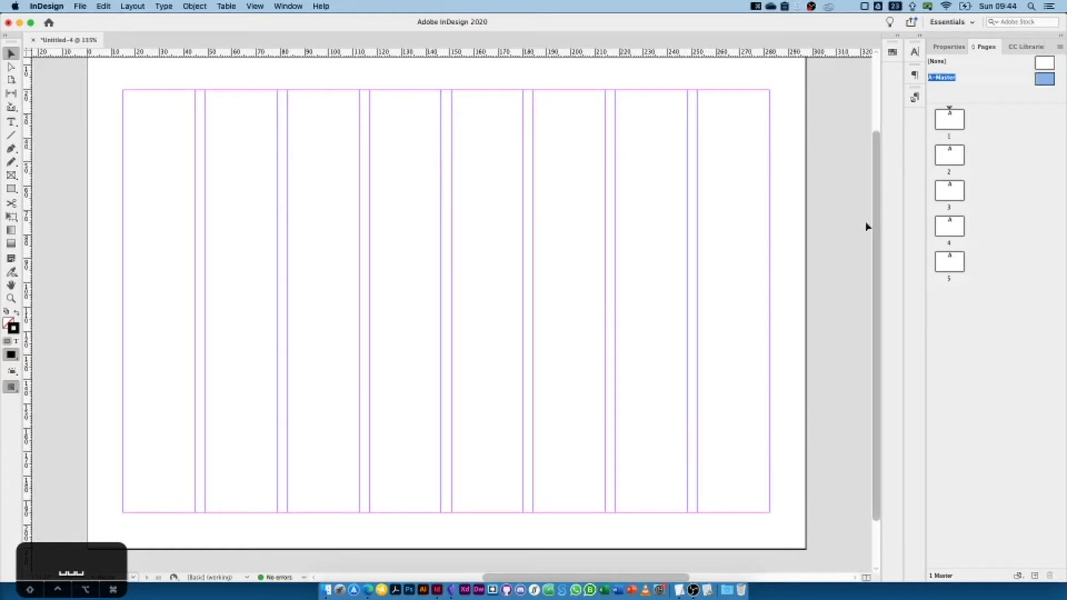
double_click(955, 115)
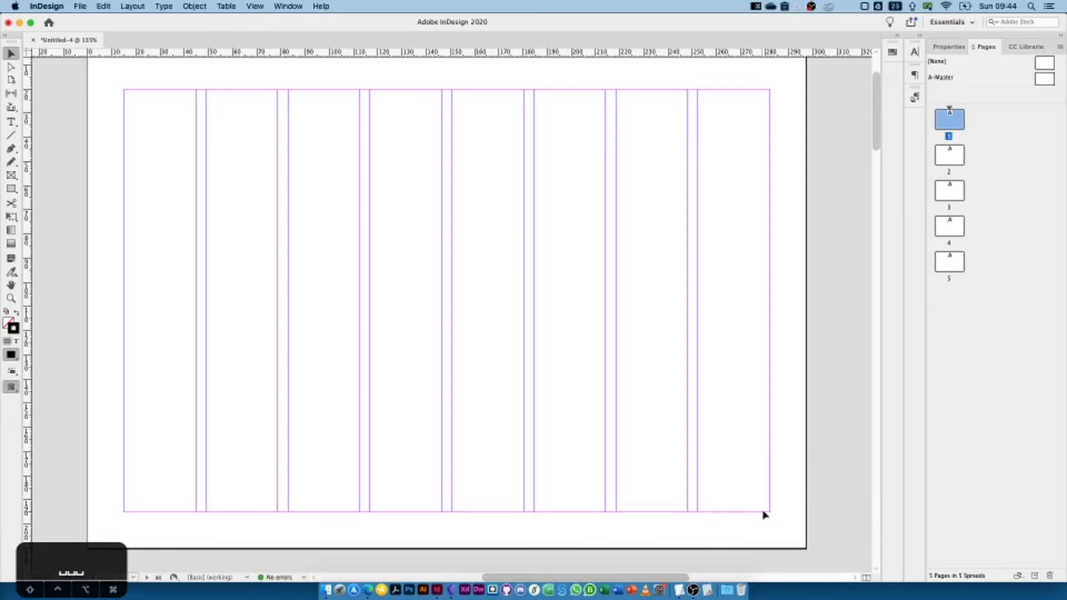
double_click(938, 77)
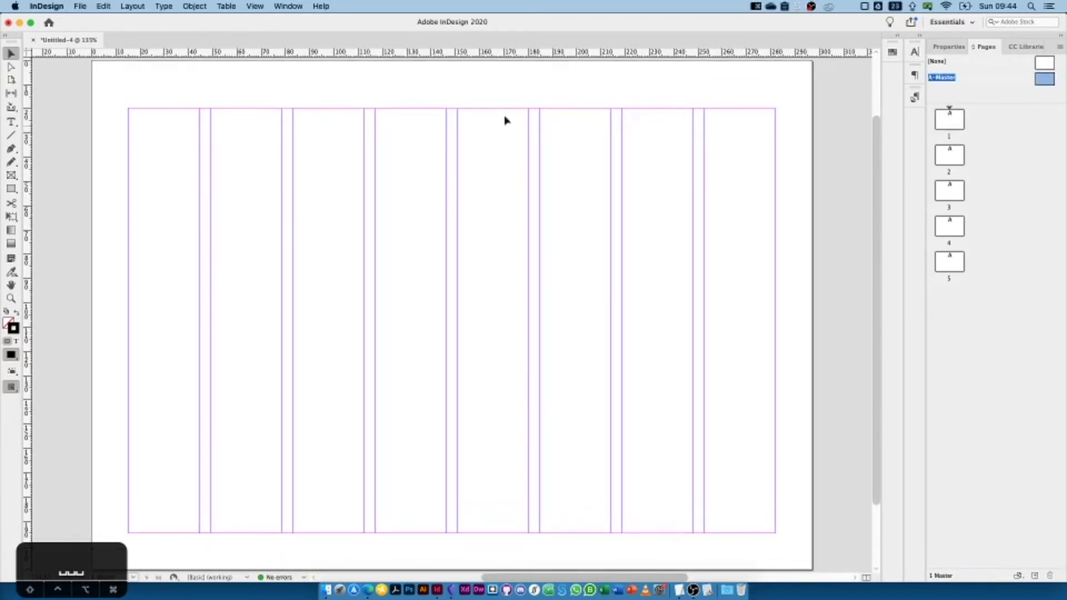
left_click(12, 122)
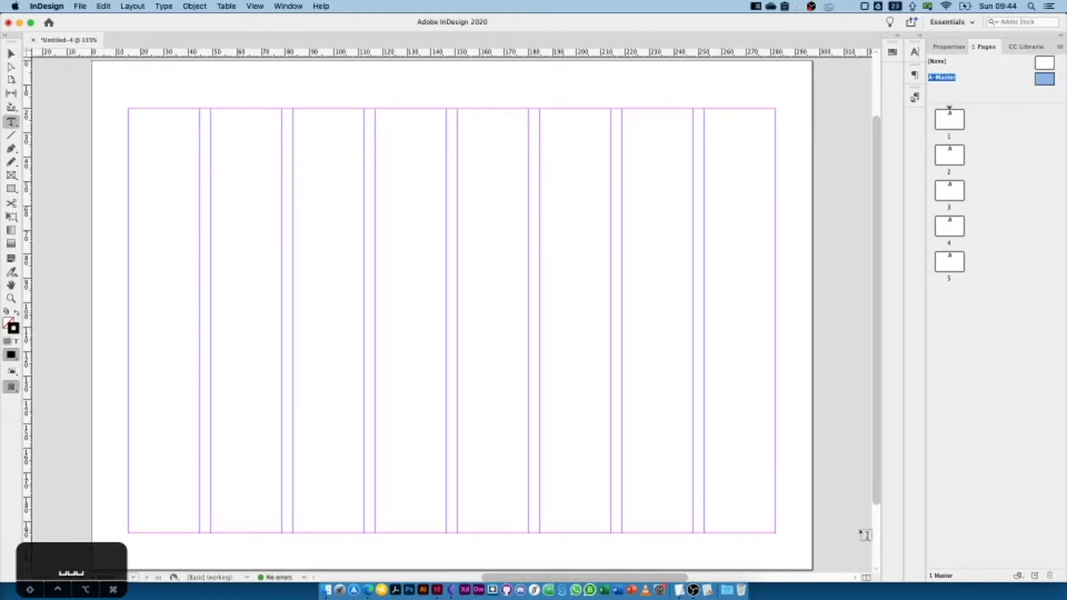
left_click_drag(707, 534, 775, 556)
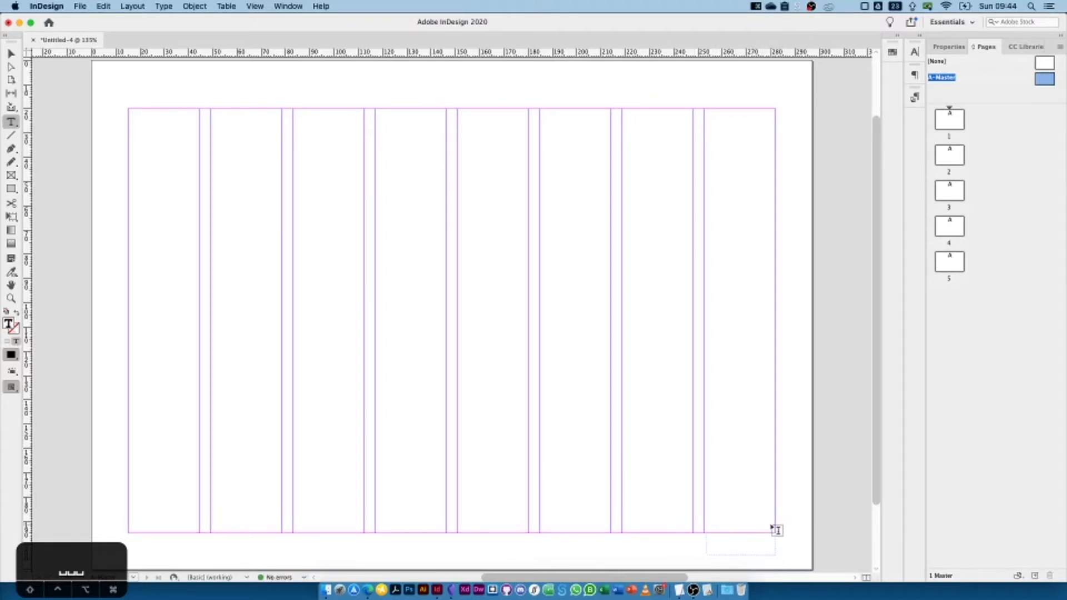
- Expand the docked type panels and right-align the text in the new frame
left_click(915, 55)
left_click(919, 35)
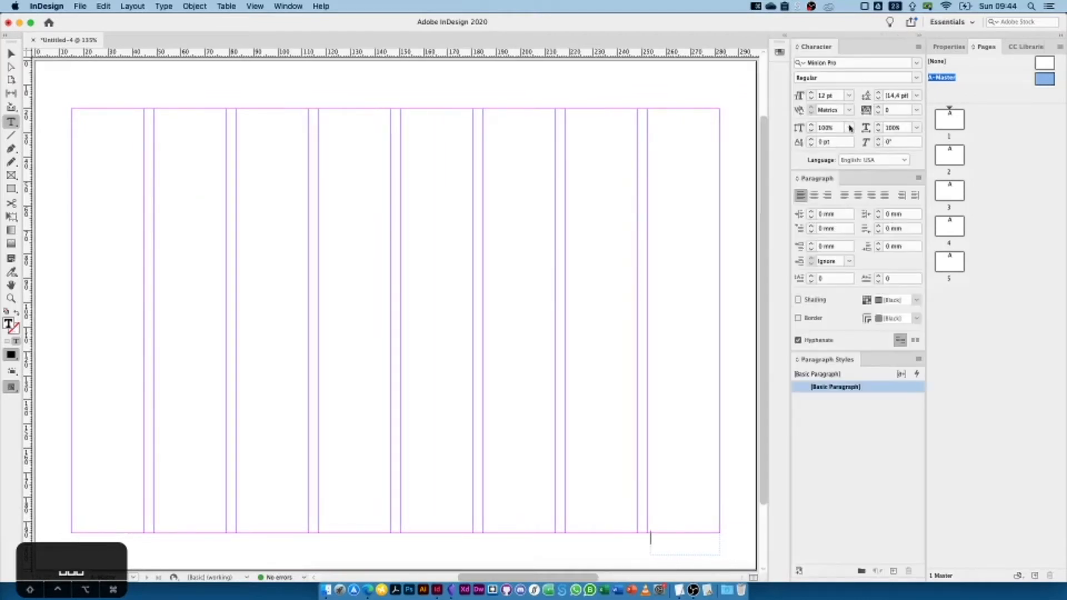
left_click(827, 196)
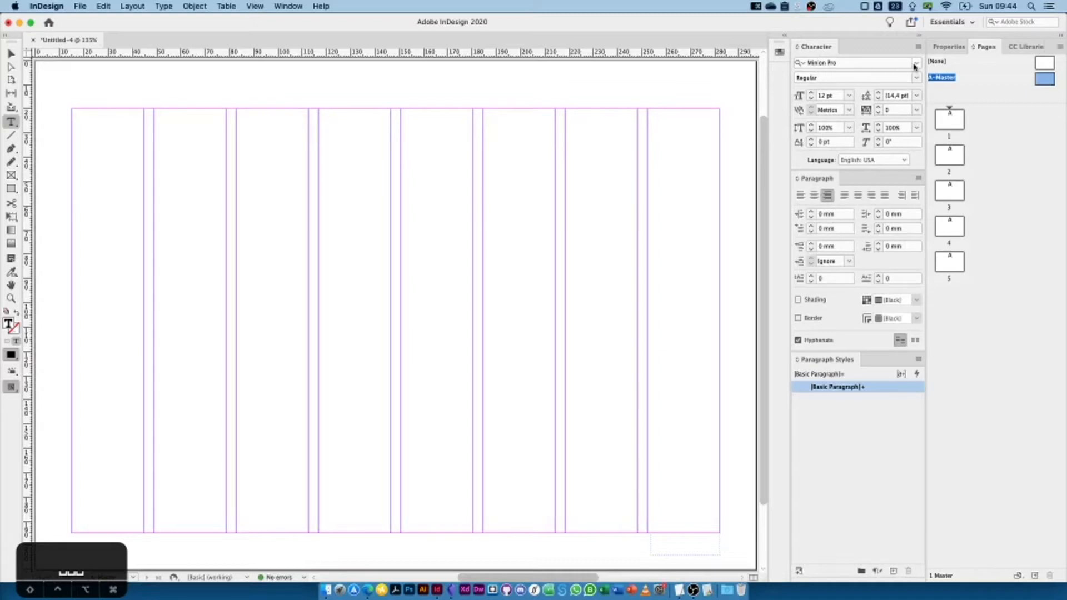
- Set the frame's text to Avenir Next Regular at 8 pt
left_click(915, 64)
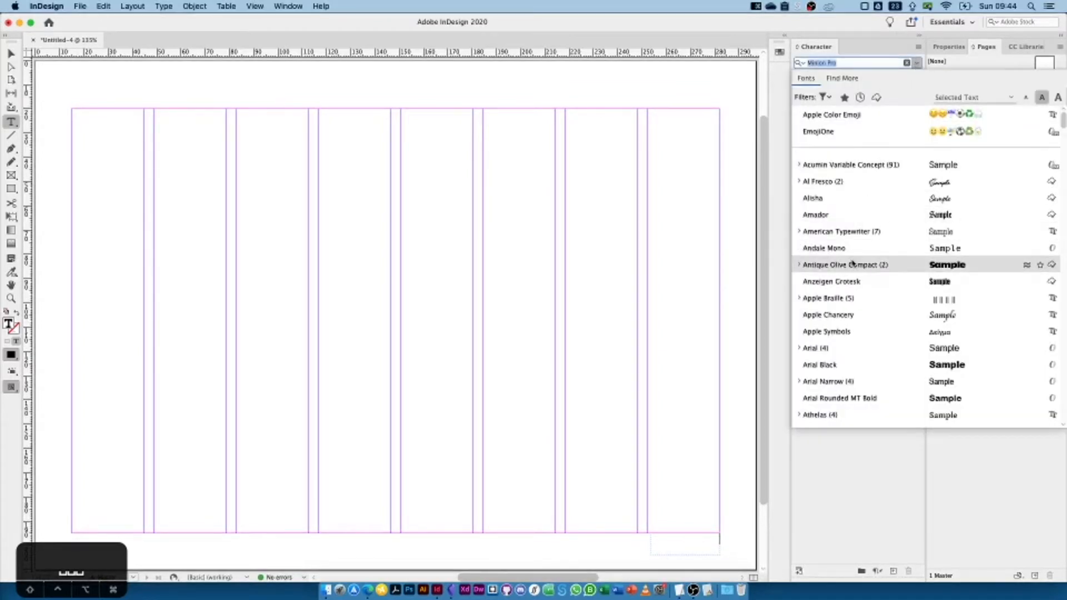
scroll(841, 336, "down", 3)
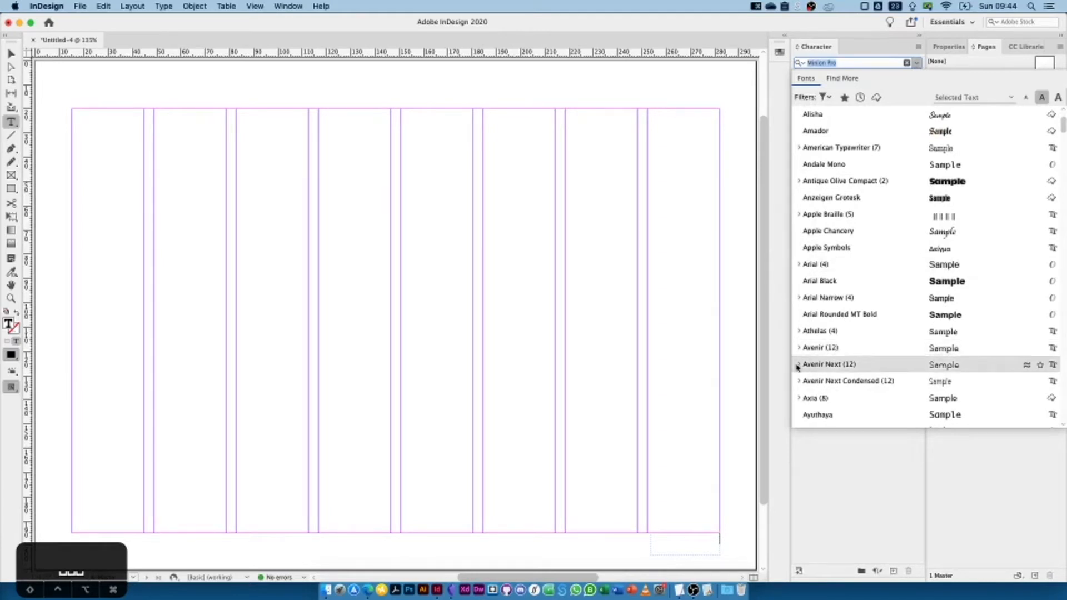
scroll(822, 363, "up", 3)
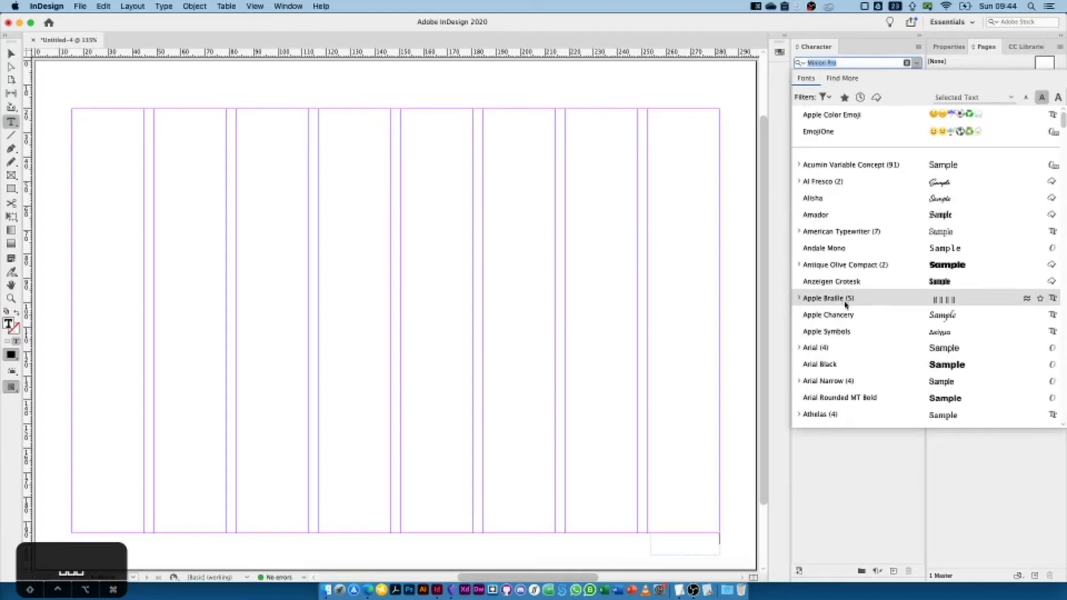
scroll(828, 411, "down", 2)
left_click(829, 415)
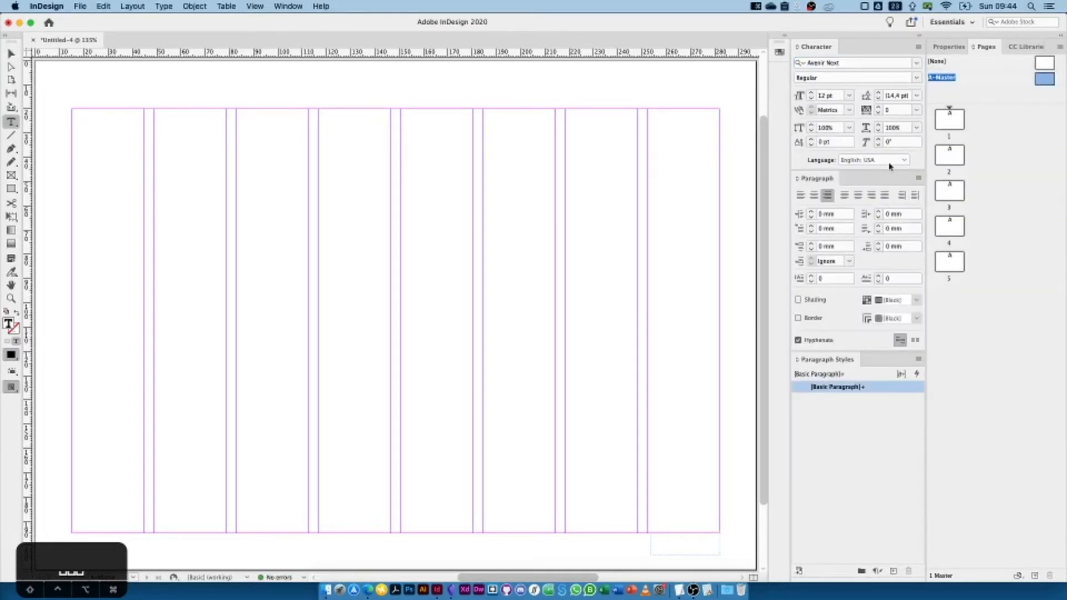
left_click(825, 96)
left_click(811, 99)
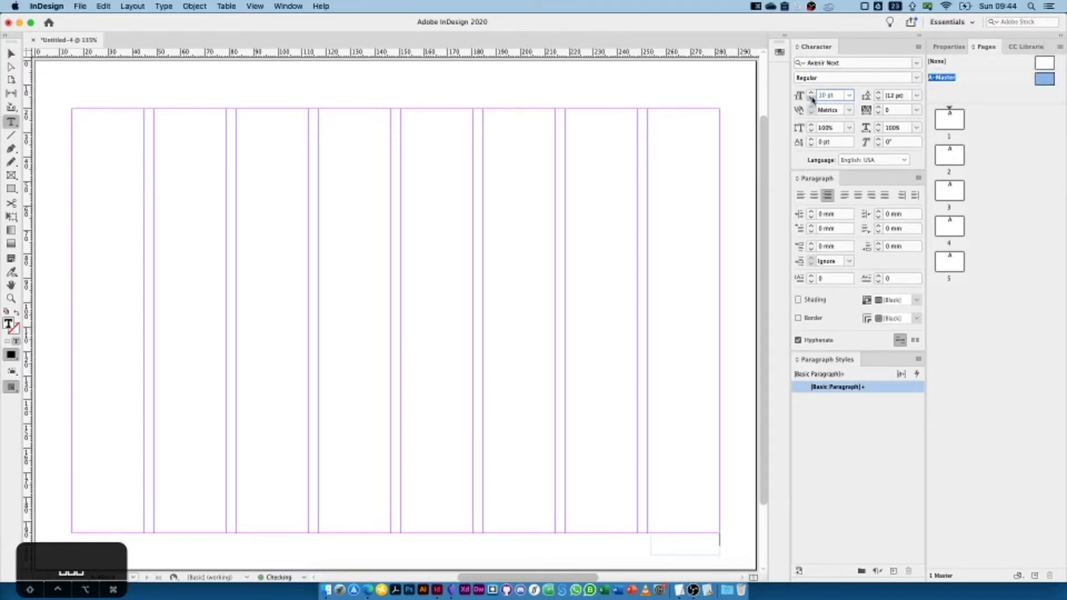
left_click(811, 98)
- Insert a Current Page Number marker in the text frame below the last column on A-Master
left_click(163, 9)
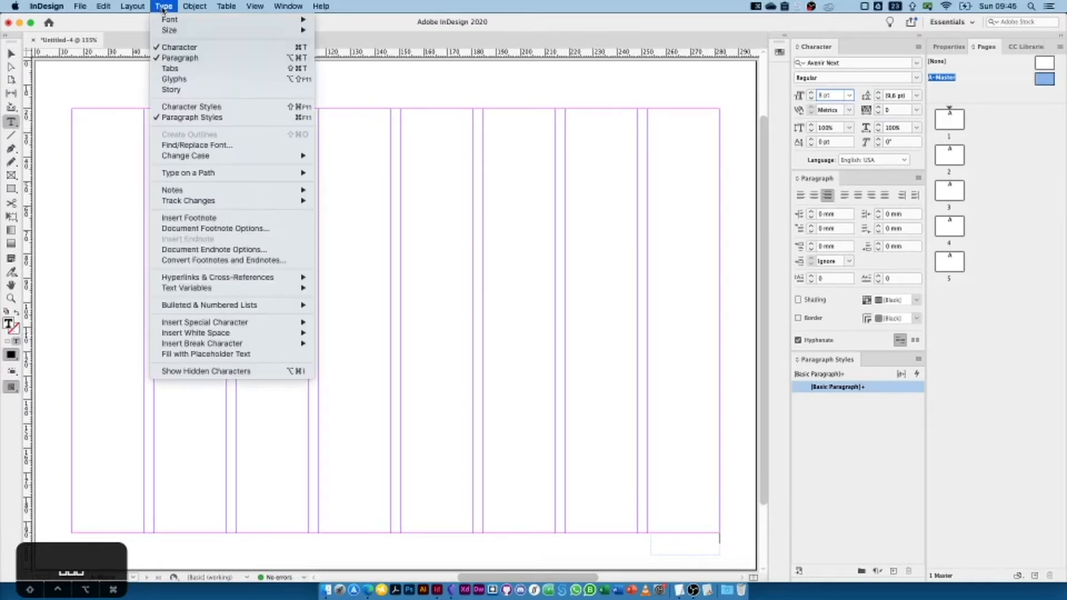
left_click(165, 6)
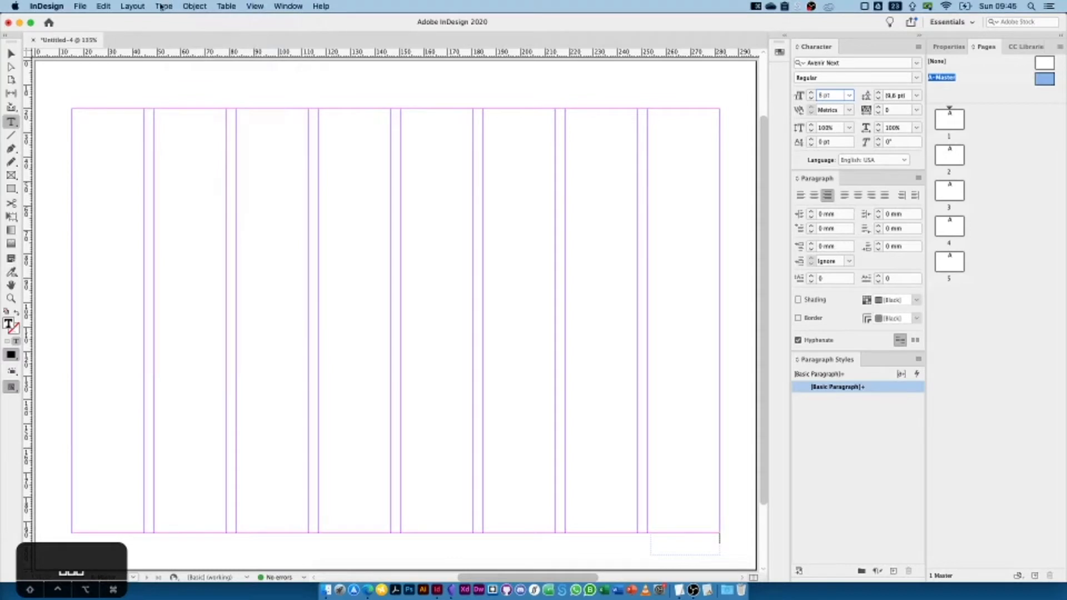
left_click(162, 6)
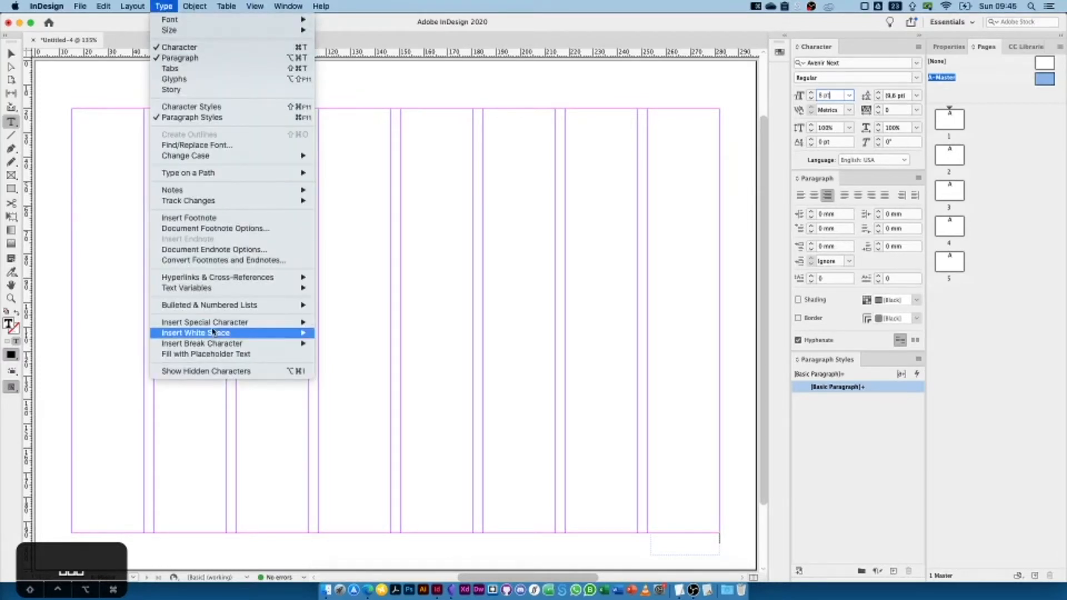
mouse_move(192, 323)
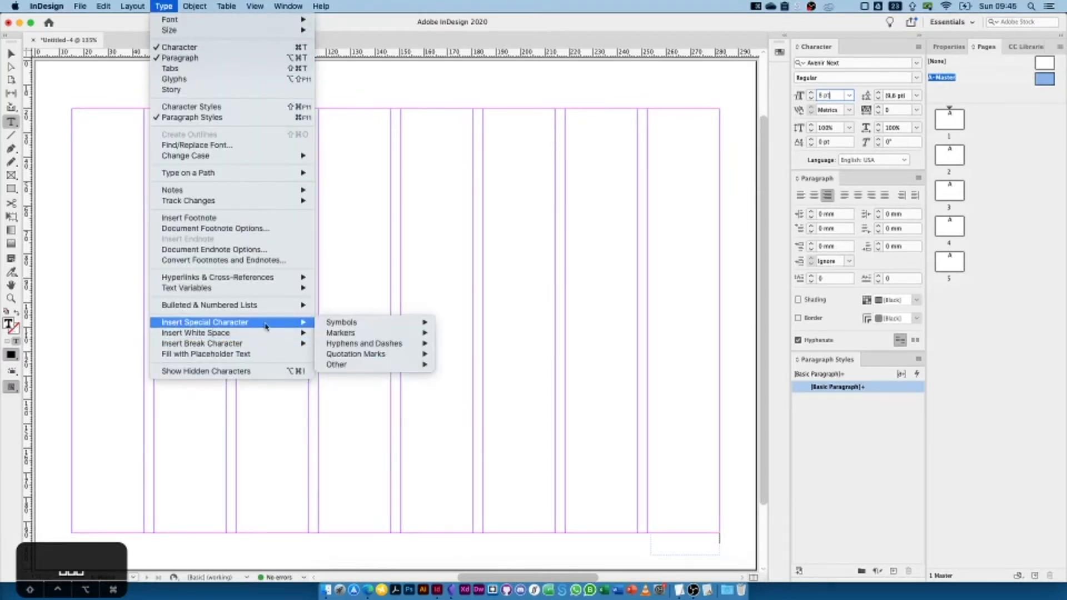
mouse_move(349, 334)
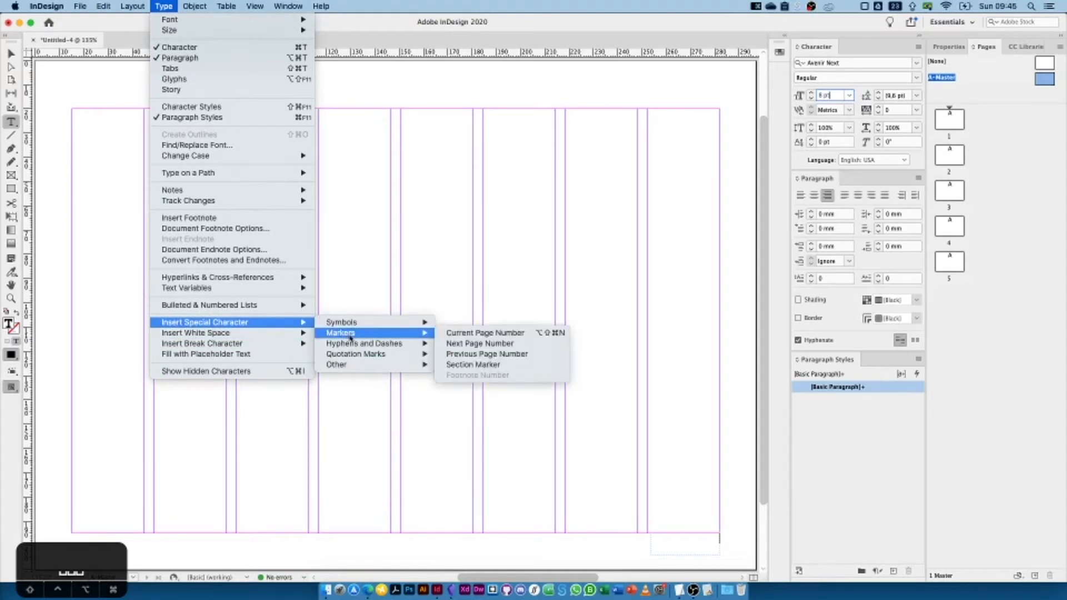
left_click(470, 333)
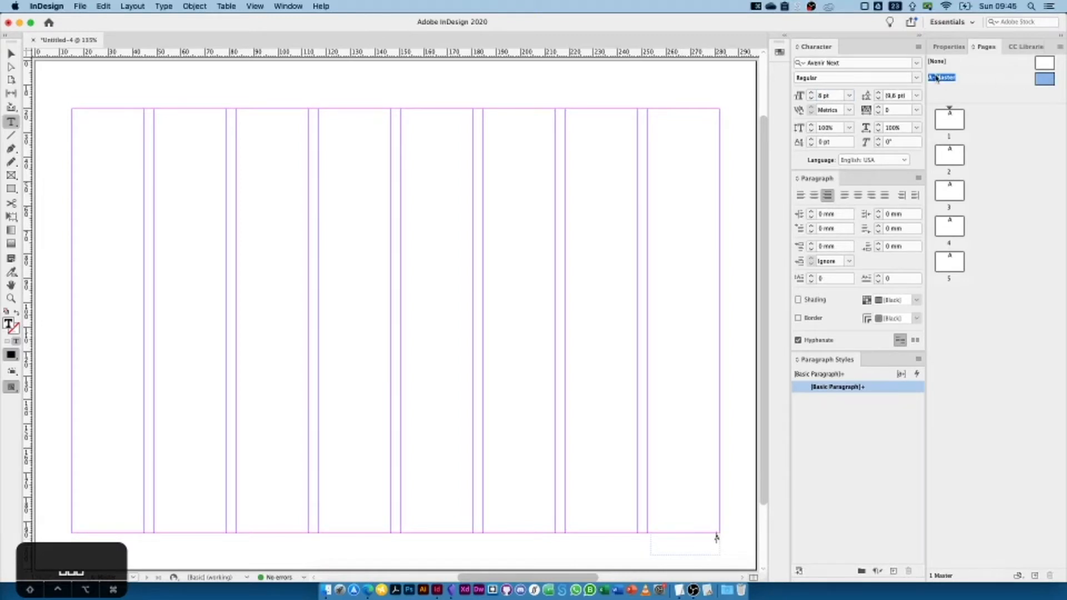
left_click(11, 53)
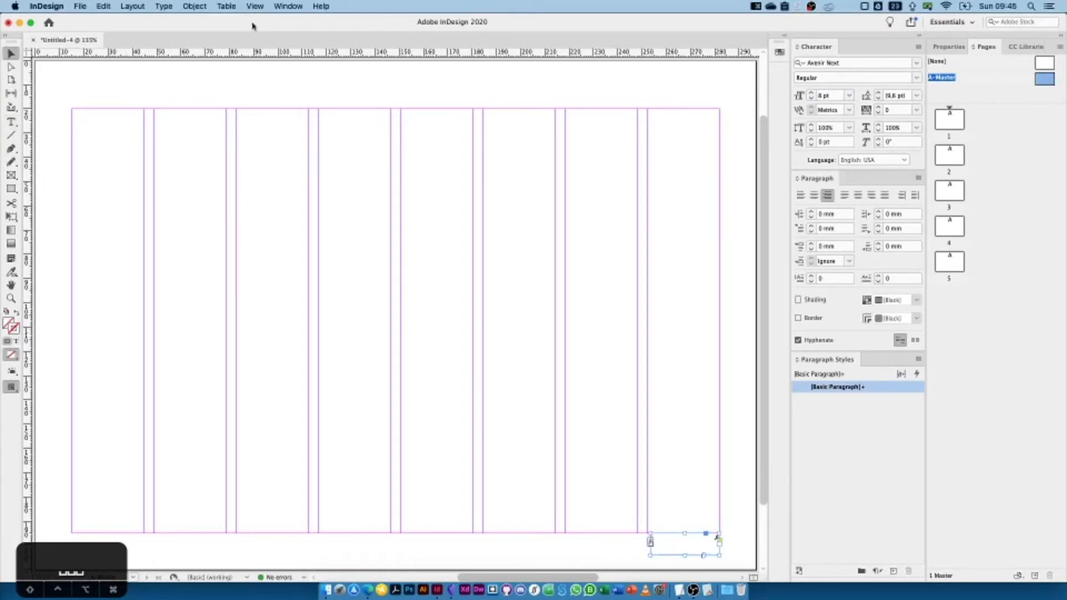
- Check the page number on pages 1 to 3 and preview A-Master without guides and frame edges
left_click_drag(951, 124, 951, 125)
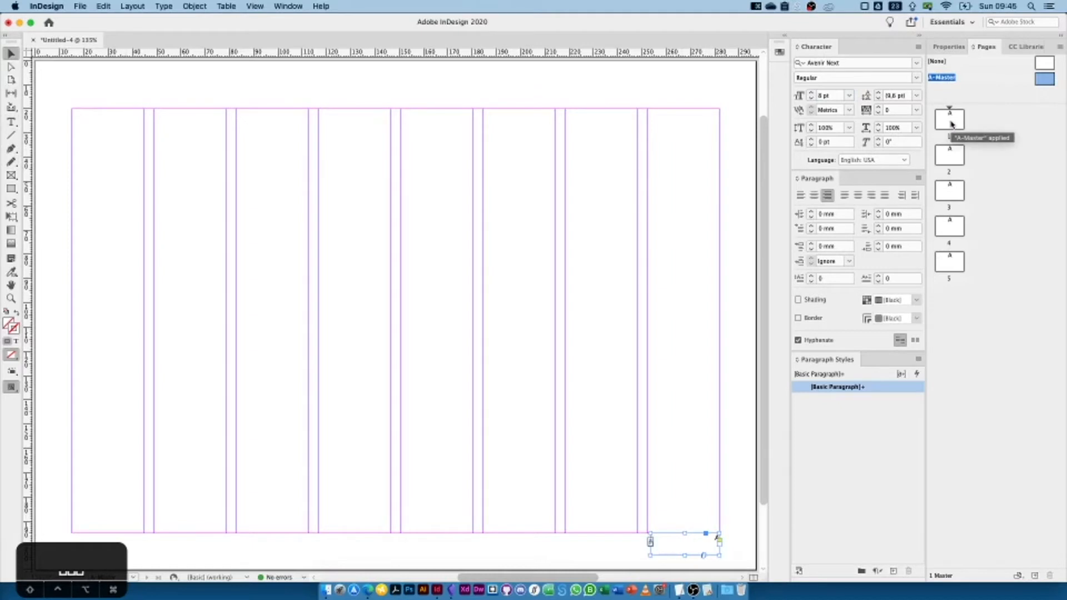
left_click(950, 122)
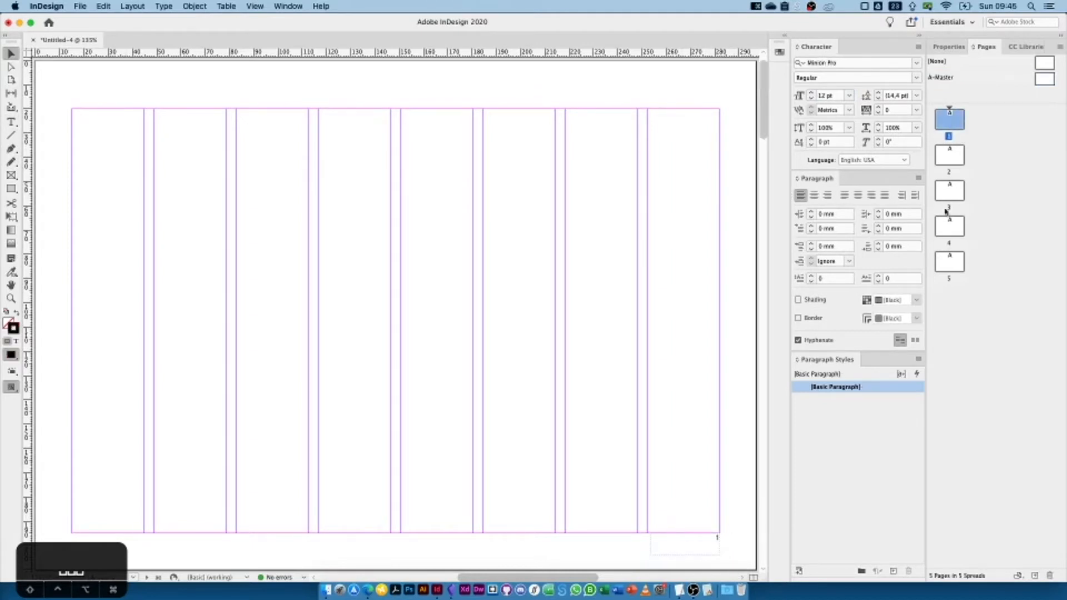
double_click(951, 155)
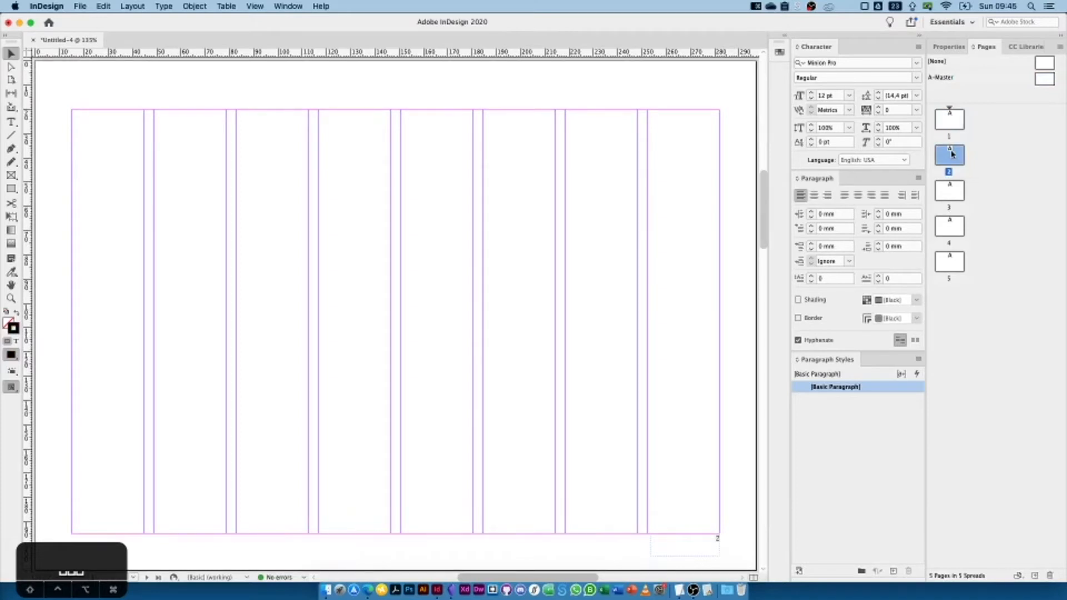
double_click(953, 191)
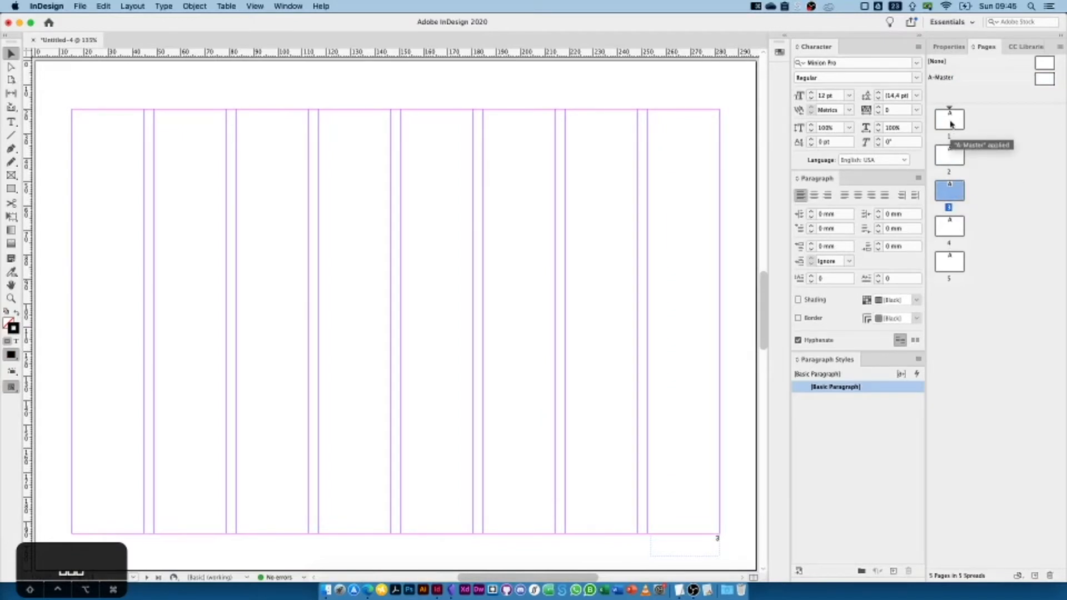
double_click(941, 78)
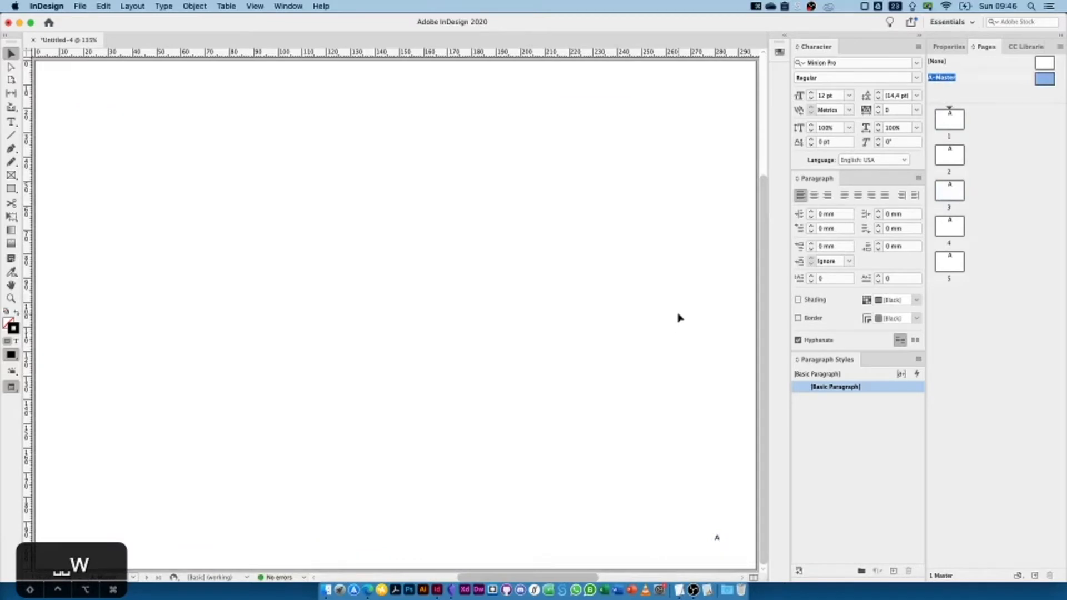
key("w")
key("w")
key("w")
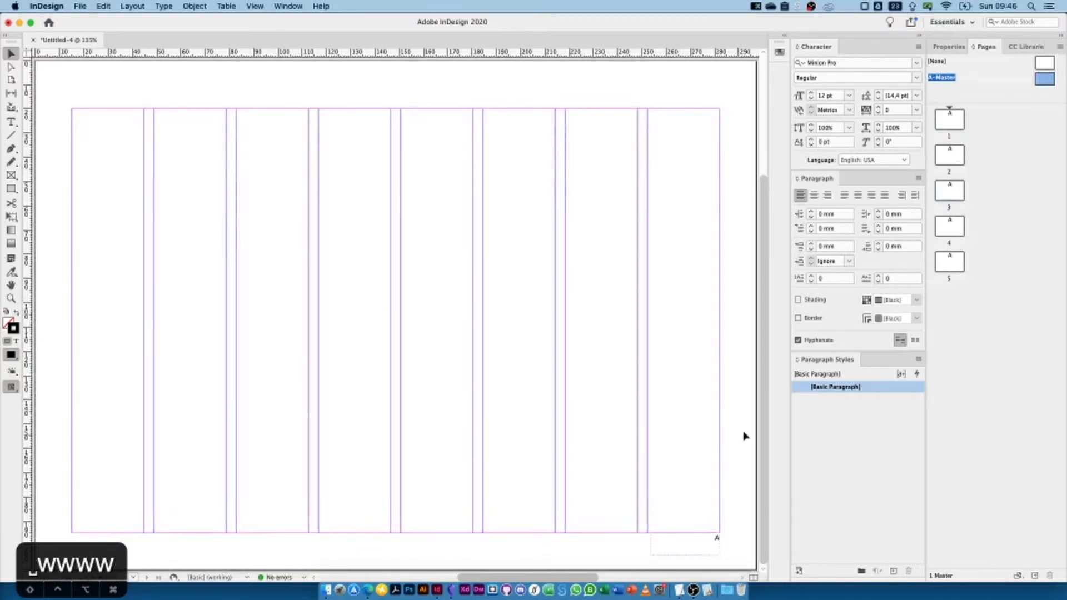
double_click(947, 115)
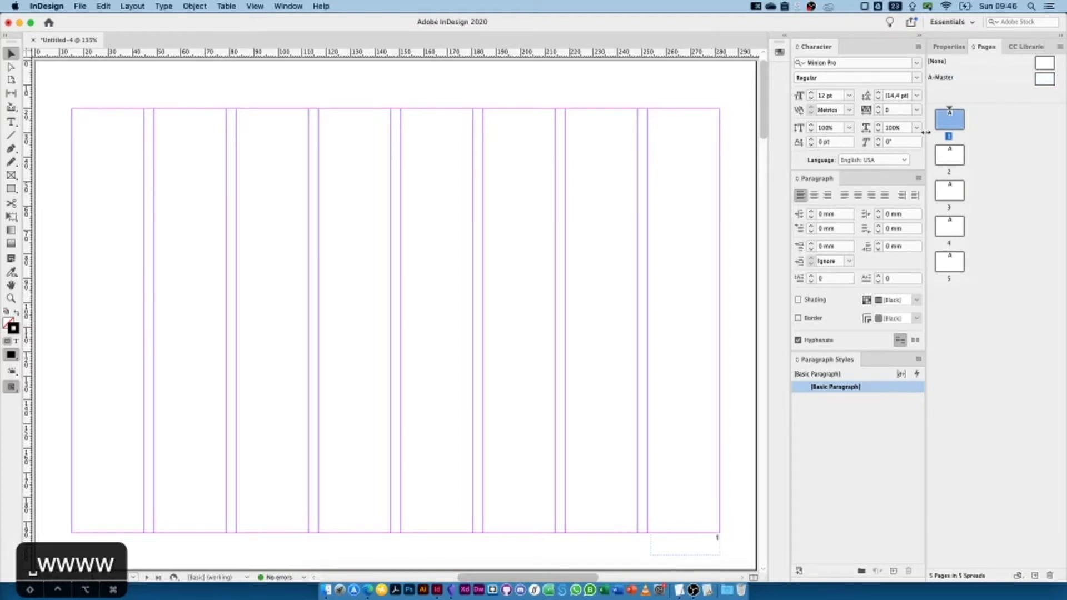
- Return to A-Master and set the page-number marker's font size to 9 pt
double_click(941, 78)
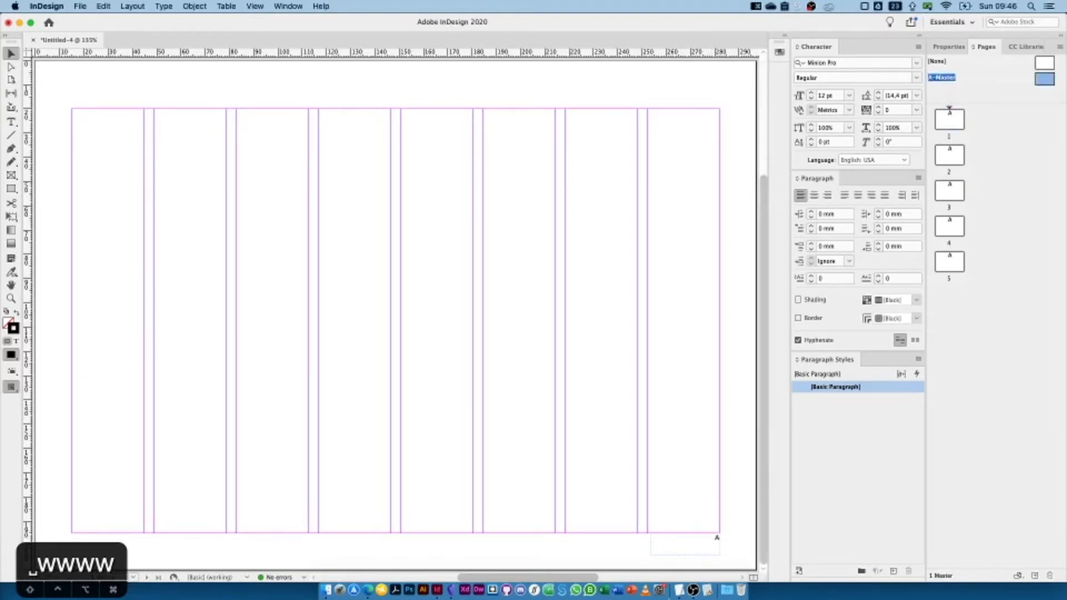
double_click(691, 537)
left_click_drag(699, 537, 720, 538)
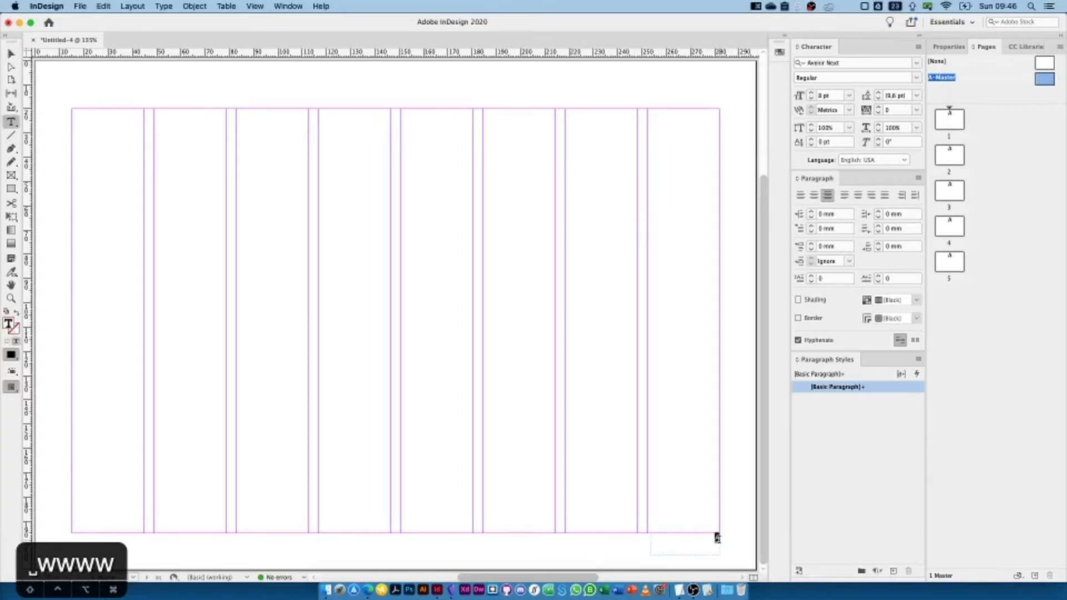
left_click(810, 92)
- Colour the page-number marker with the C=100 M=31 Y=0 K=0 swatch and deselect it
left_click(779, 52)
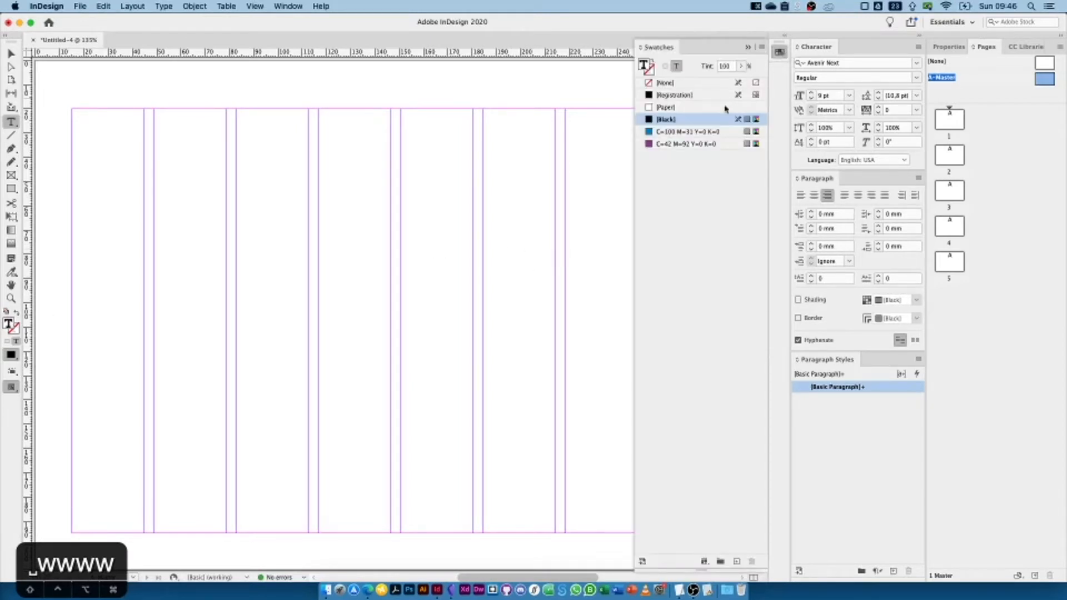
left_click(694, 131)
left_click(748, 47)
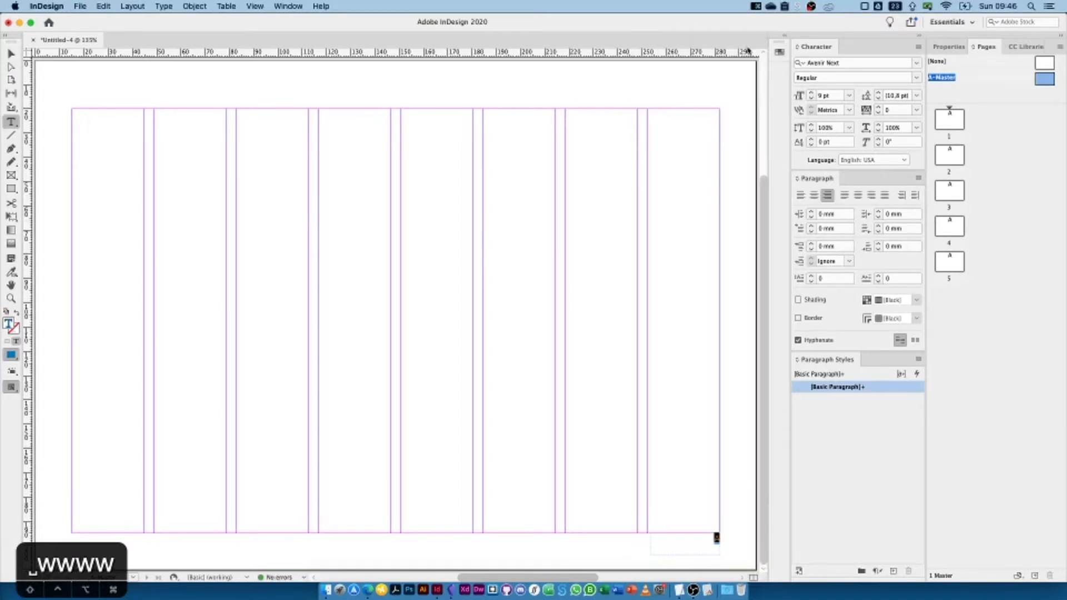
key("Escape")
left_click(254, 159)
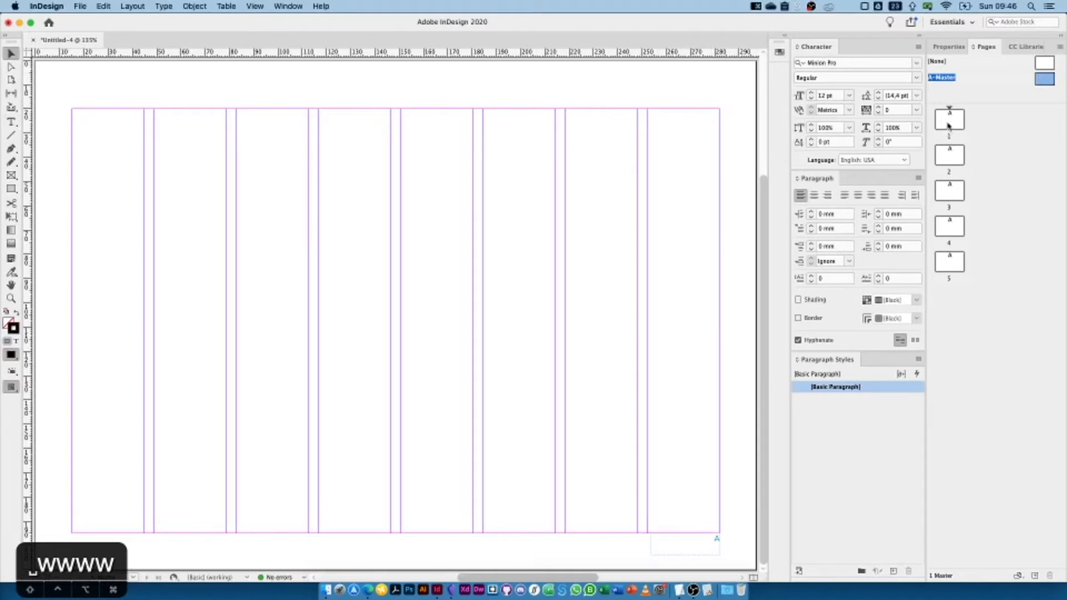
- Check the restyled page number on pages 2 to 5 and on page 1, including page 1 in preview mode
double_click(949, 156)
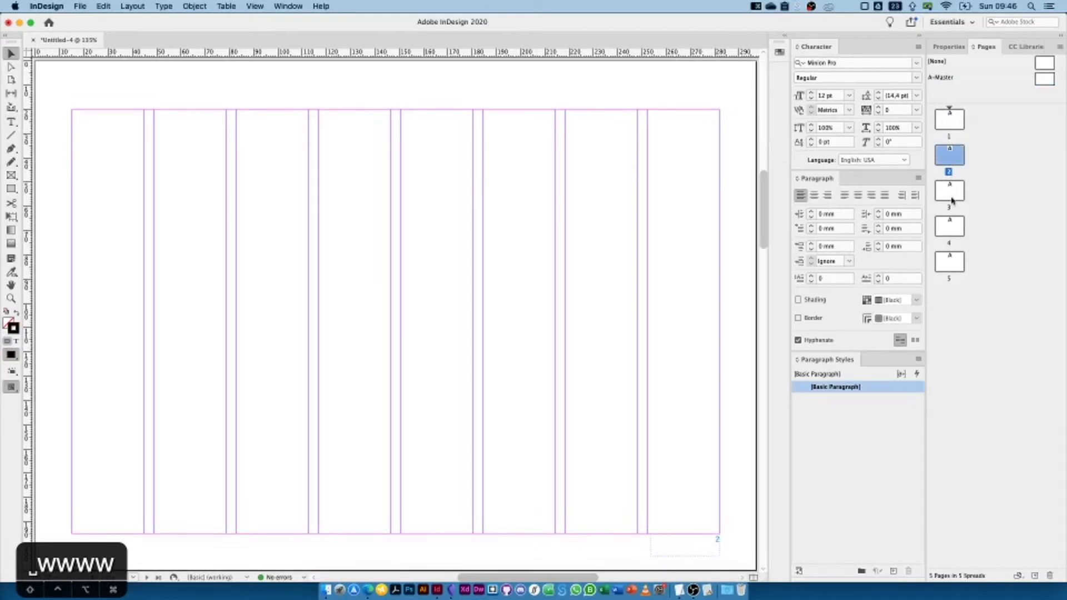
double_click(951, 198)
double_click(953, 229)
left_click(958, 266)
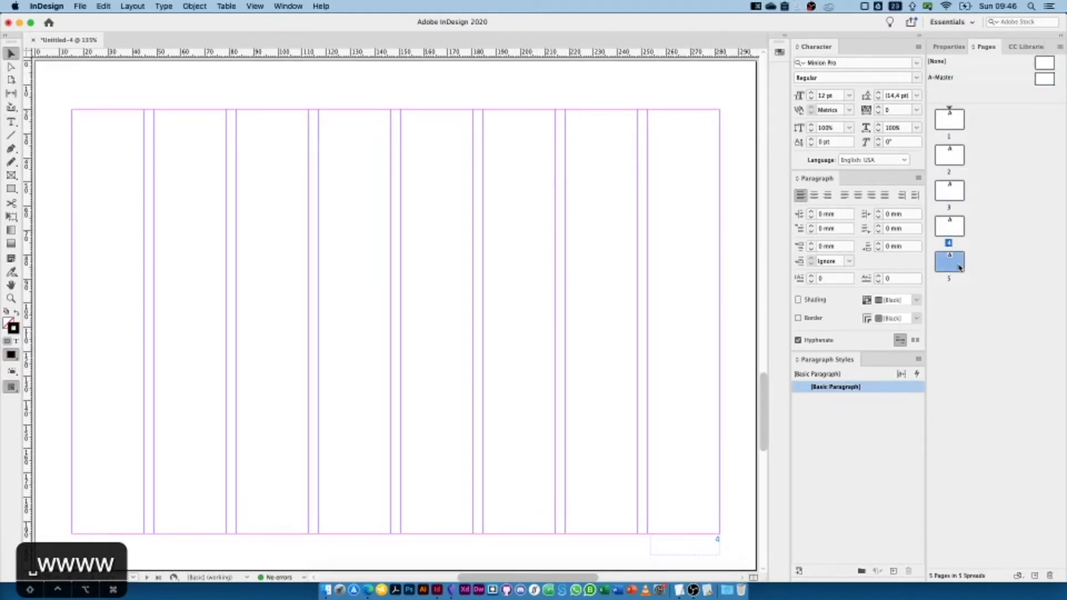
double_click(958, 266)
double_click(954, 122)
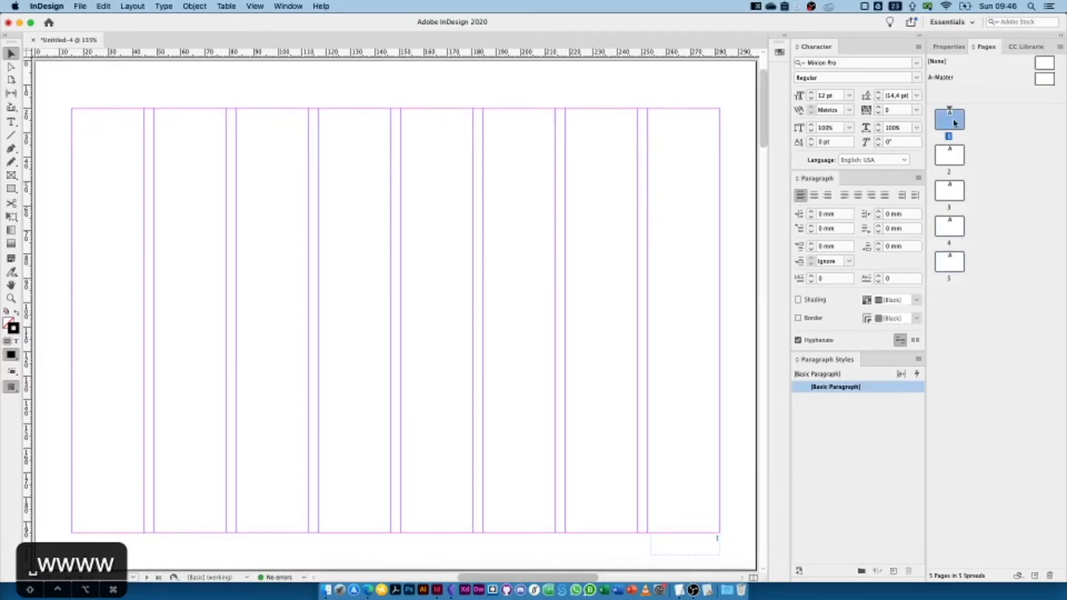
key("w")
key("w")
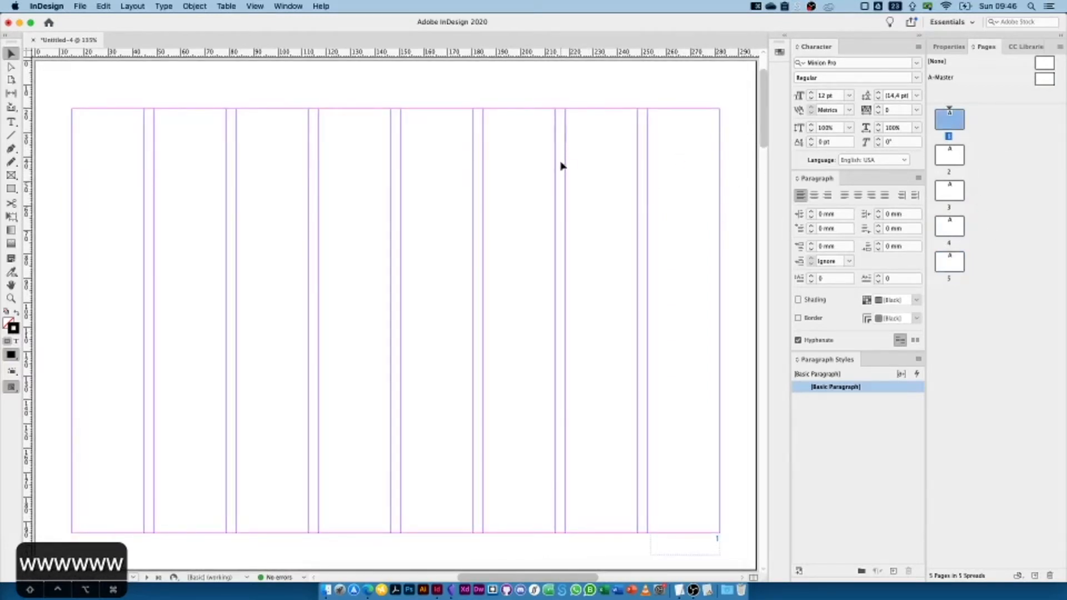
- On page 1, draw a right-aligned text frame just above the top margin, spanning the last four columns
left_click(9, 125)
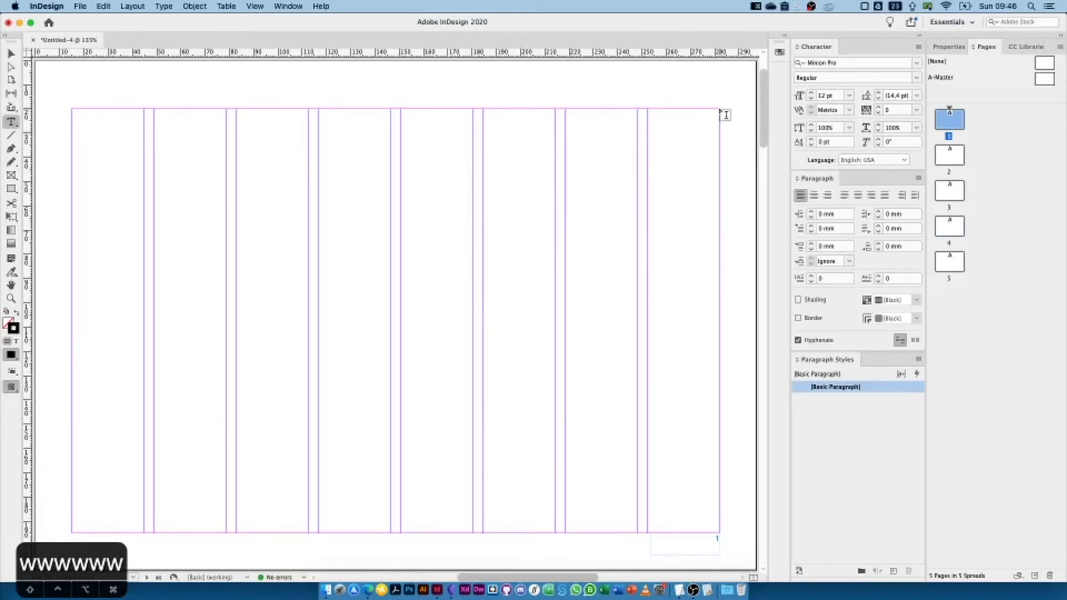
left_click_drag(720, 109, 403, 91)
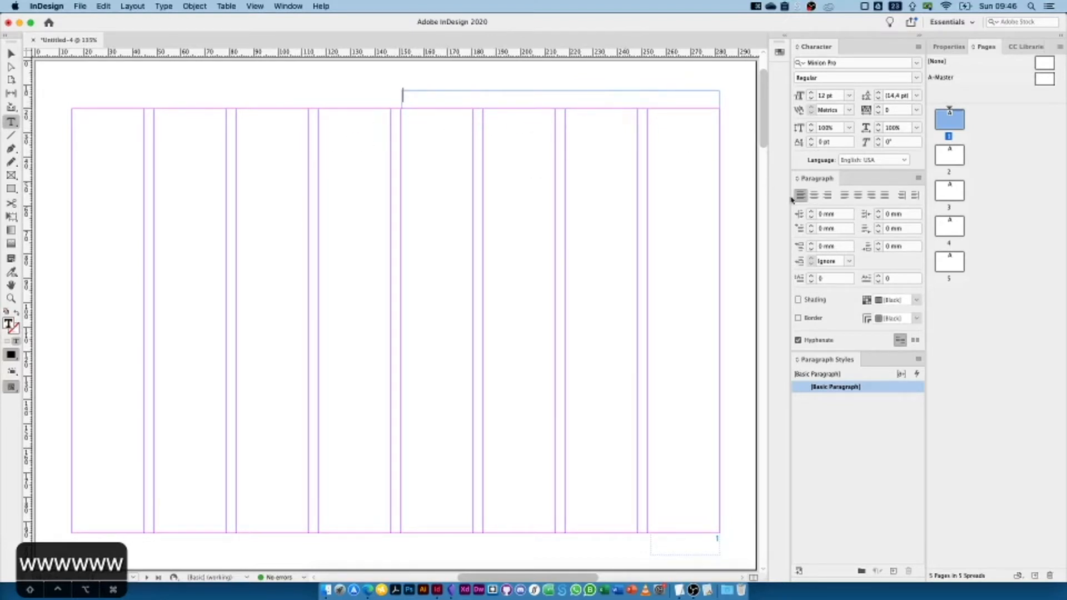
left_click(826, 196)
- Set the new frame's text to Avenir Light at 10 pt
left_click(916, 63)
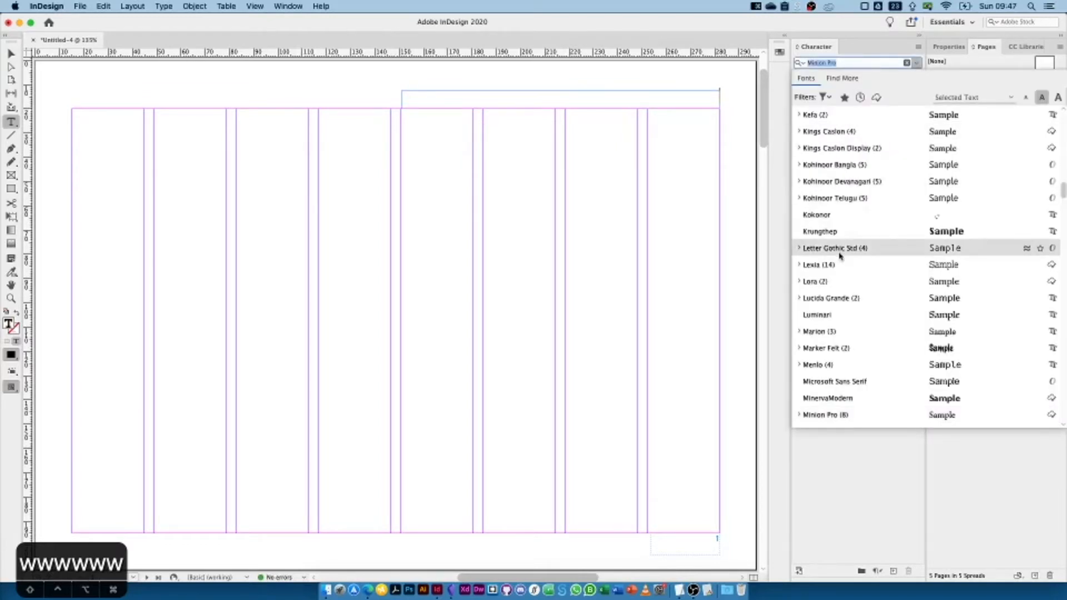
scroll(839, 178, "up", 3)
scroll(839, 178, "up", 10)
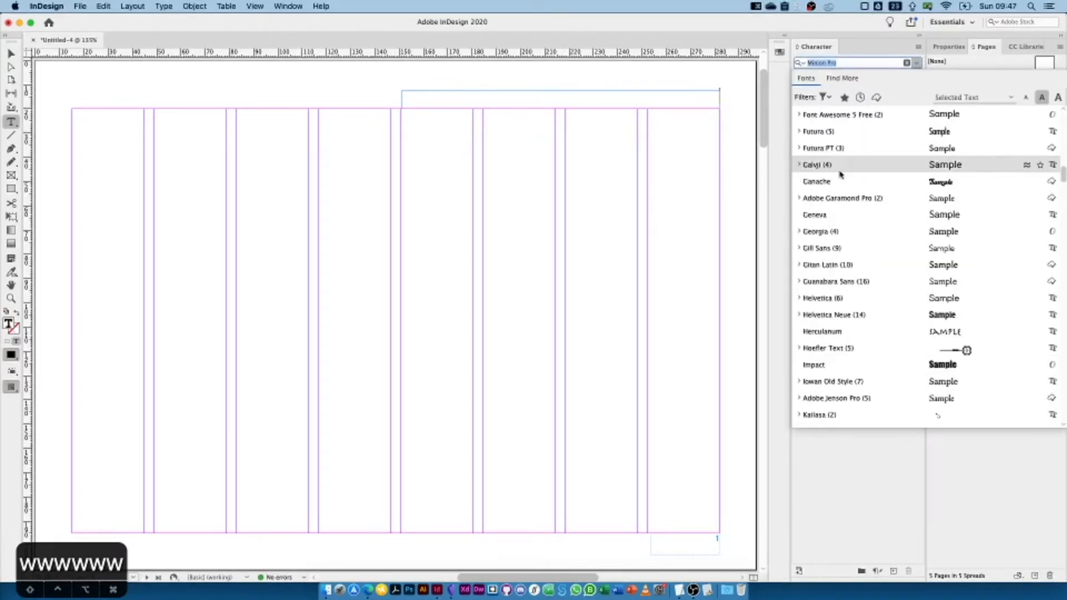
type("aveni")
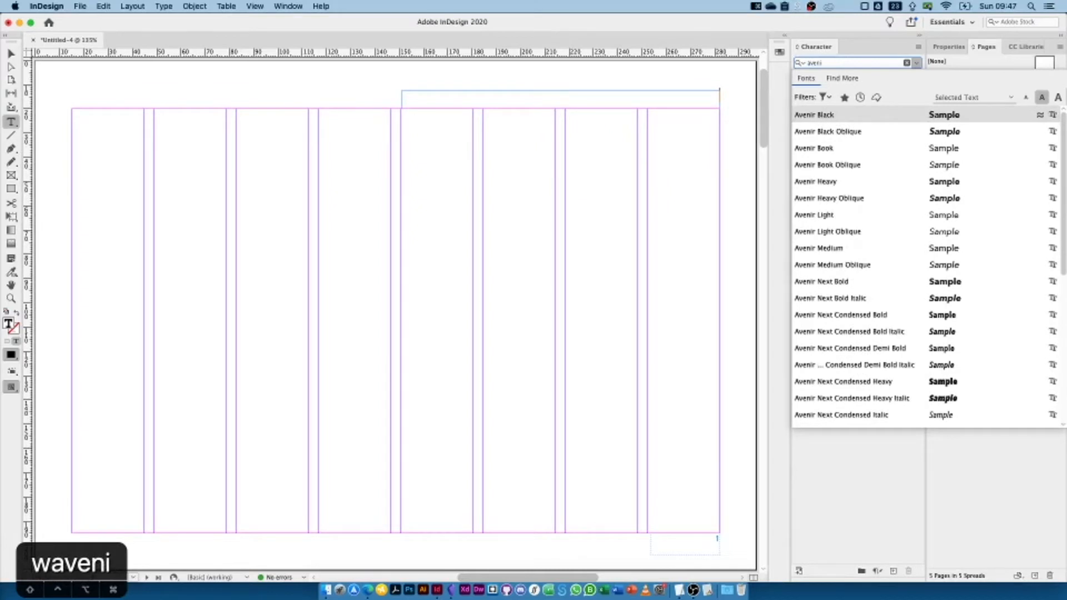
type("r")
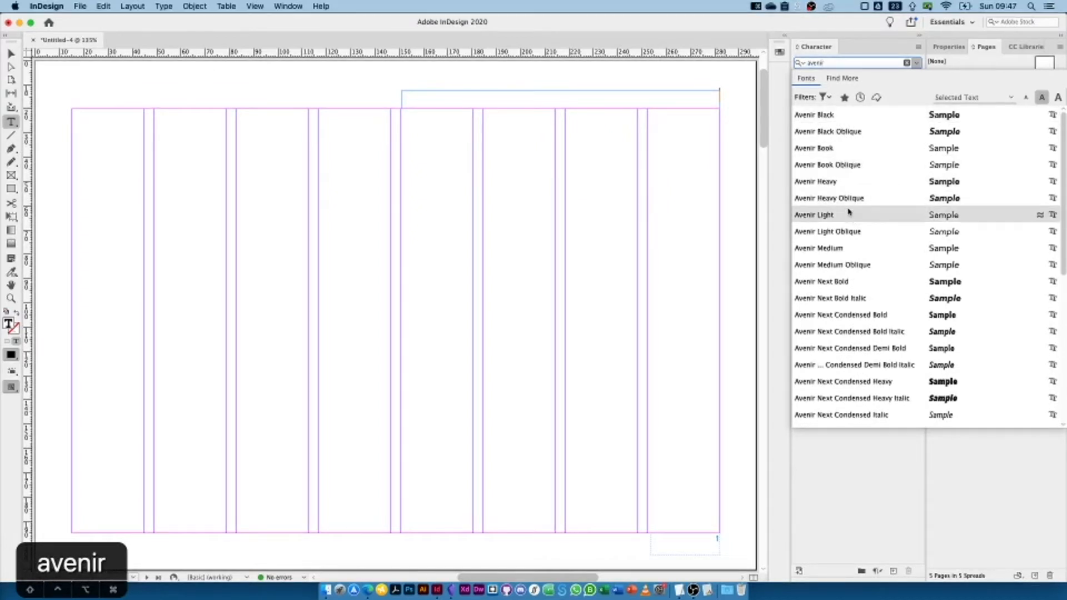
left_click(849, 214)
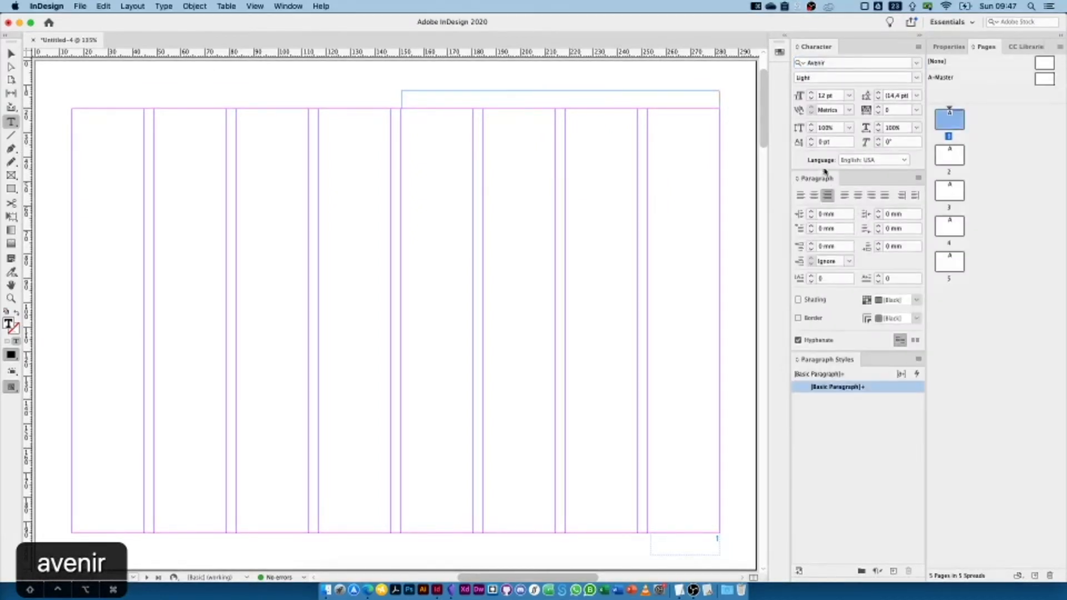
left_click(811, 99)
left_click(810, 98)
- Enter "locallização de página" in the frame above the top margin and finish editing the text
type("locallizaç")
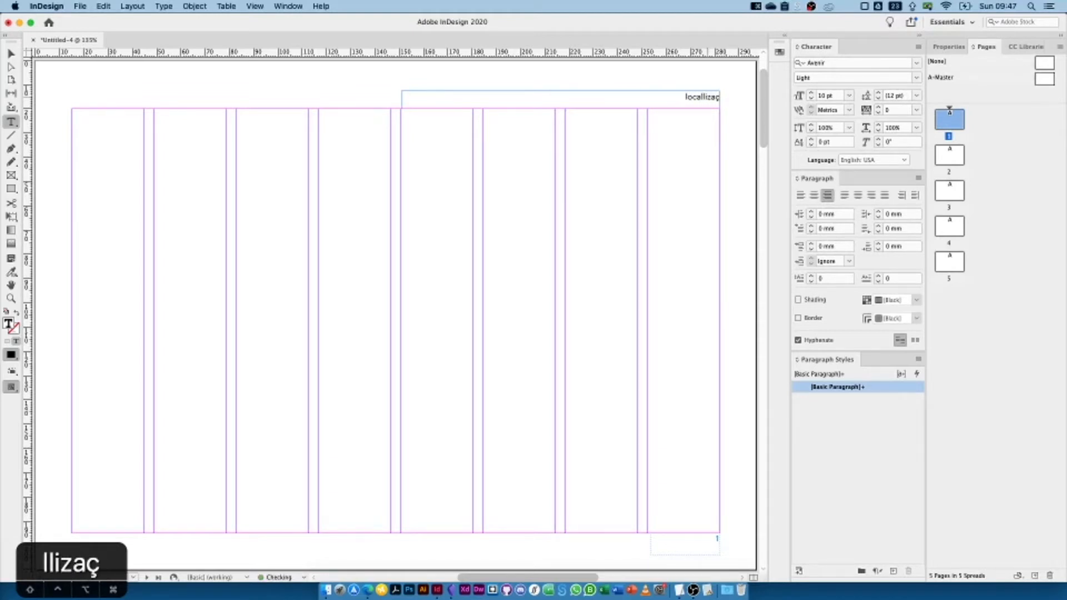
type("ão de página")
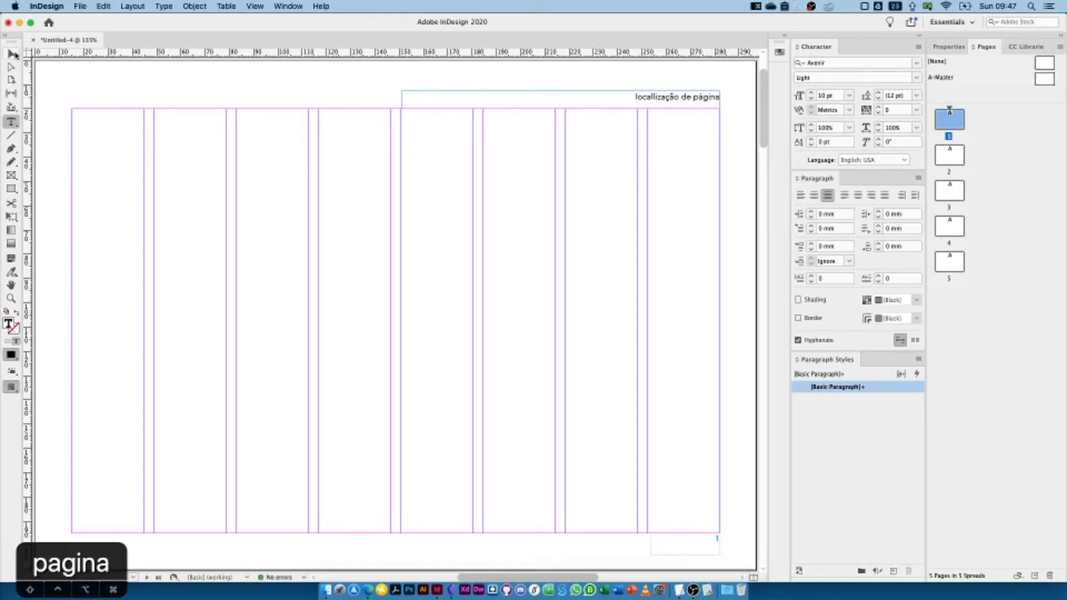
triple_click(687, 98)
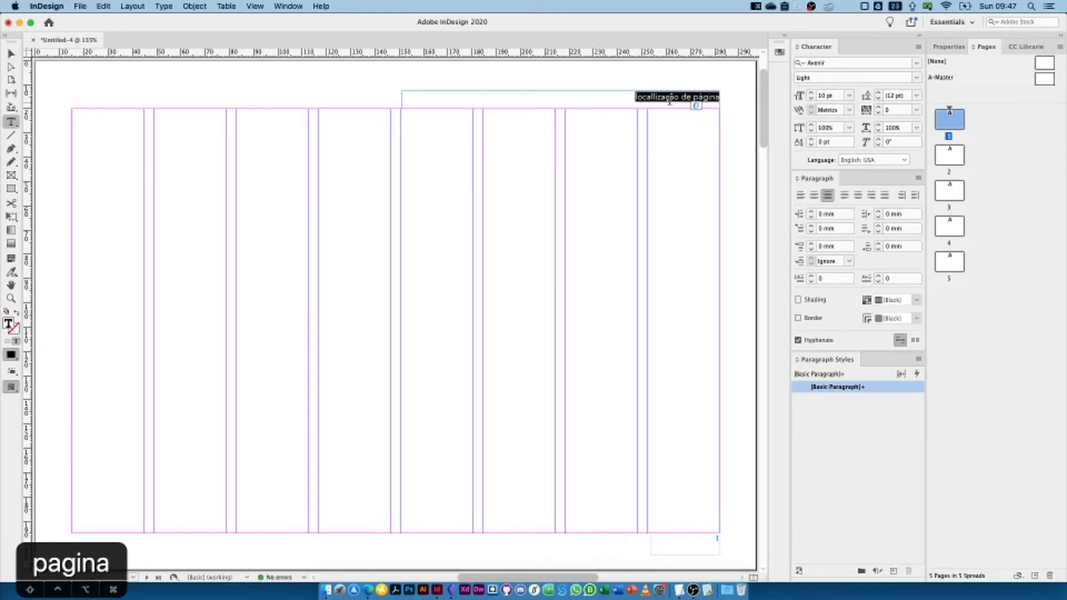
left_click(672, 109)
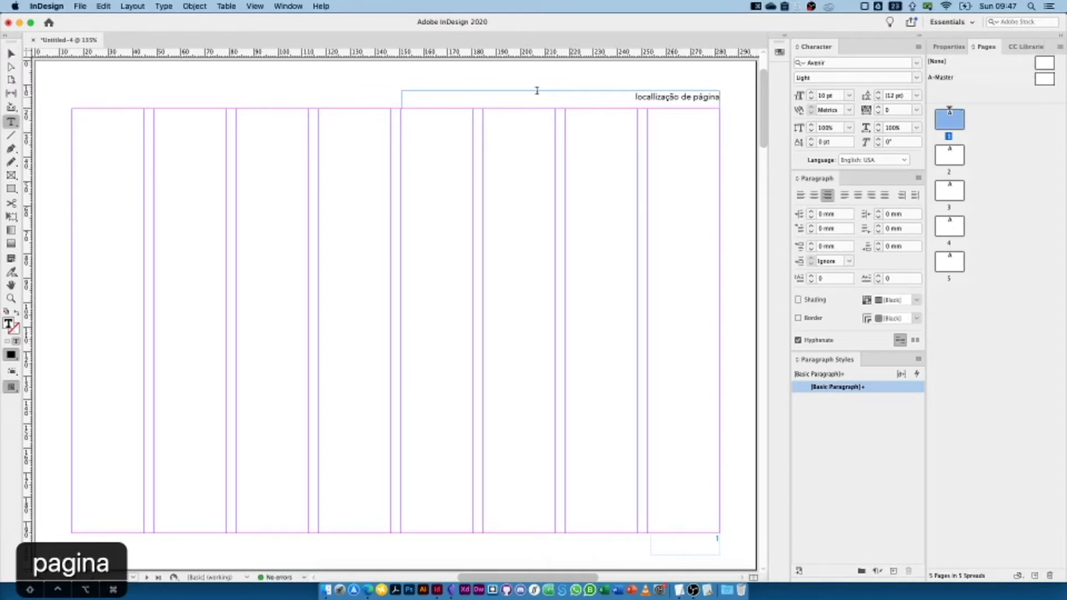
left_click(11, 53)
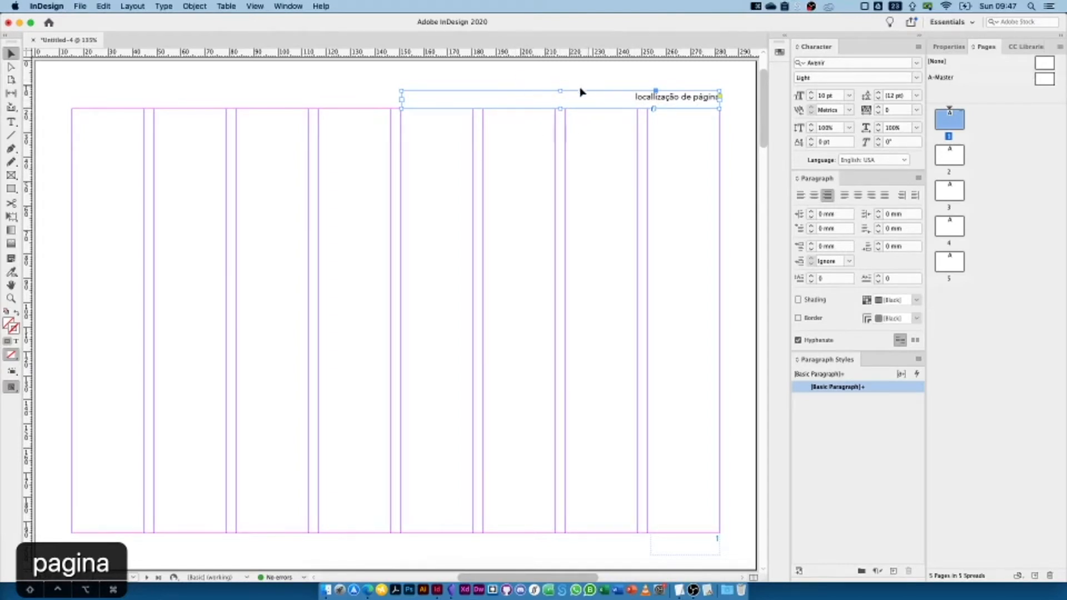
left_click(12, 122)
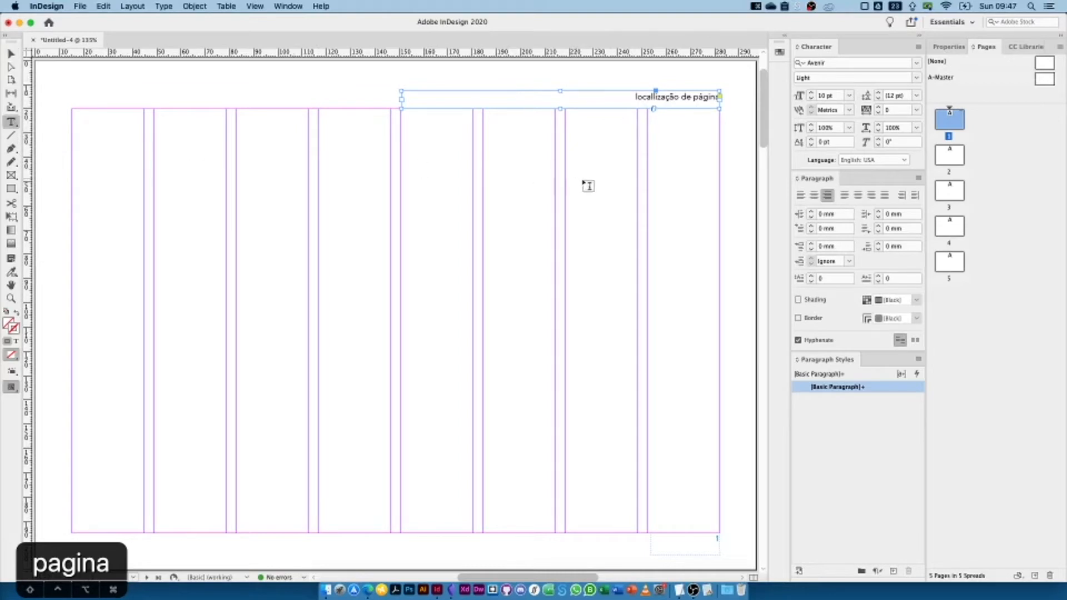
left_click(530, 168)
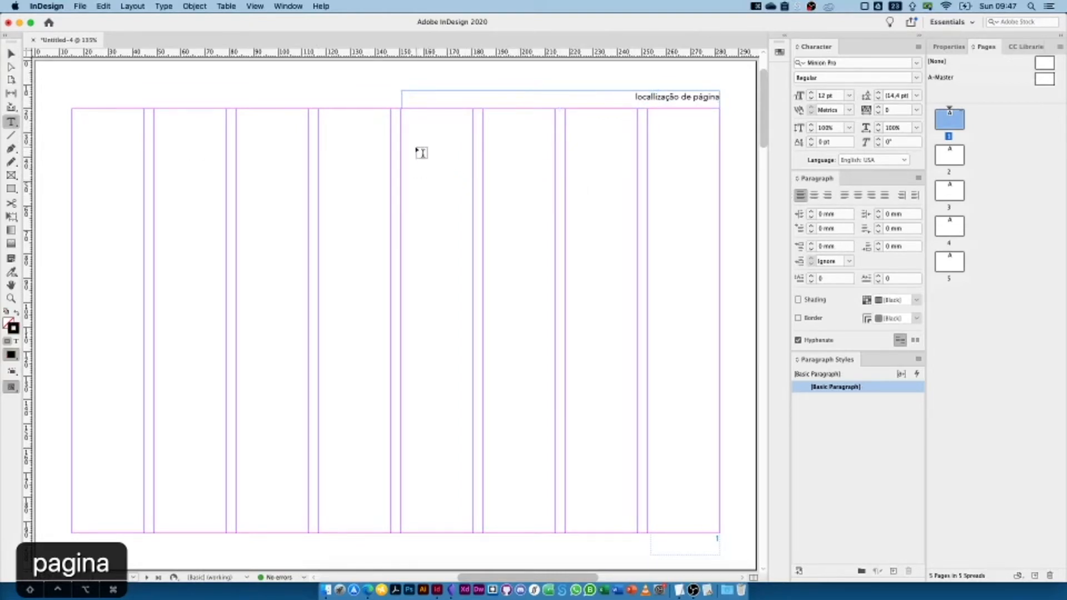
left_click_drag(416, 147, 672, 216)
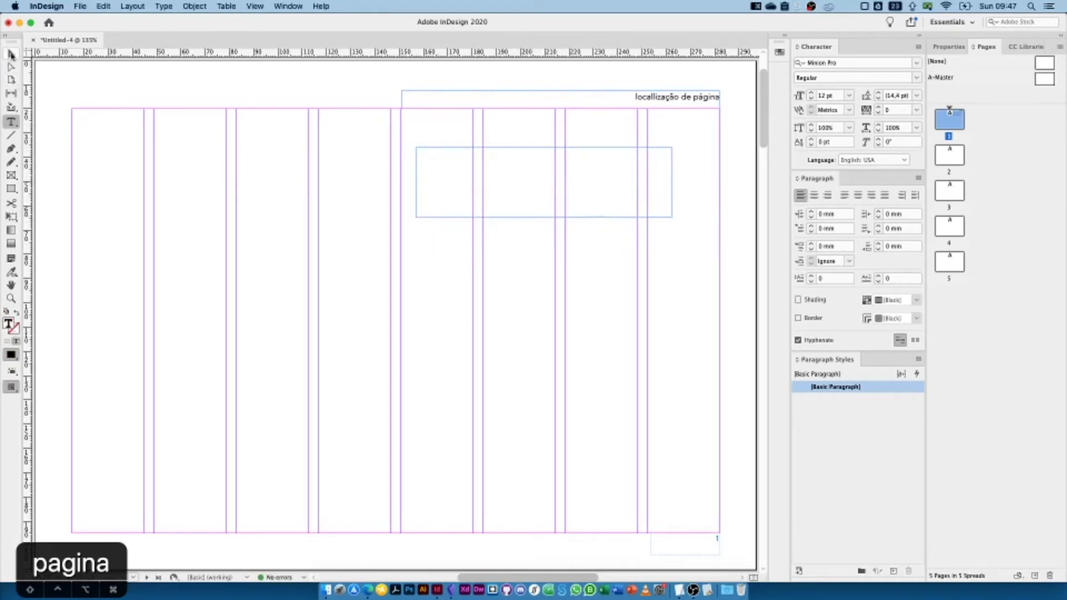
left_click(12, 54)
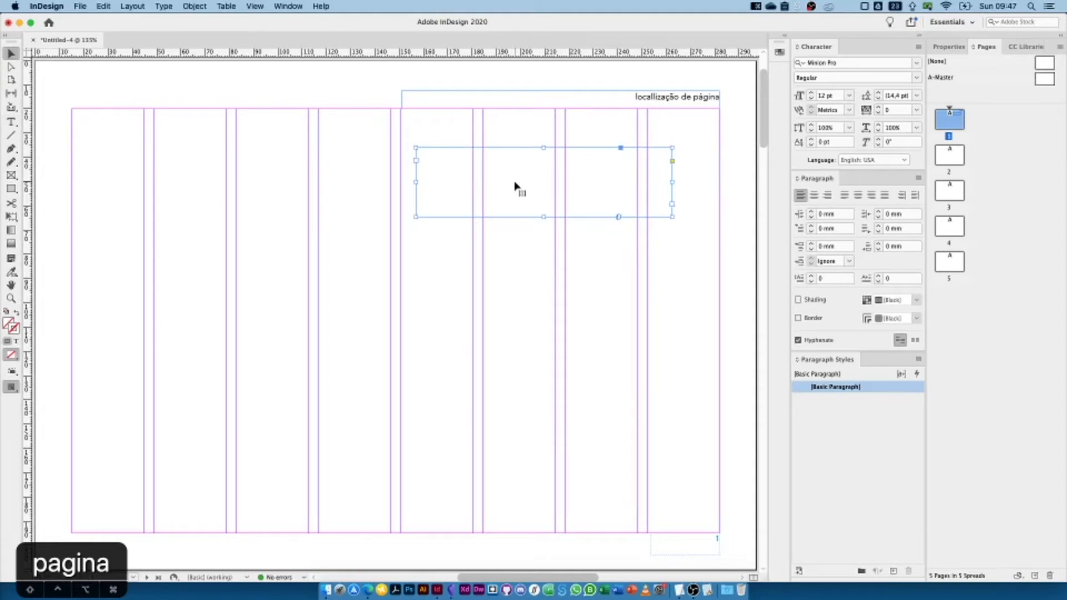
key("BackSpace")
left_click(638, 101)
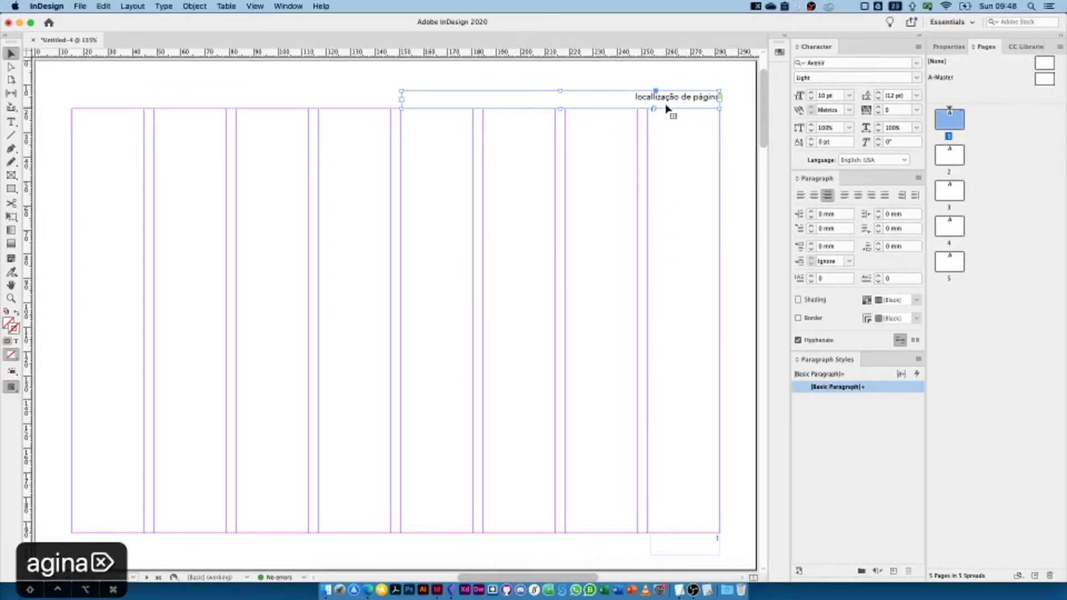
right_click(615, 100)
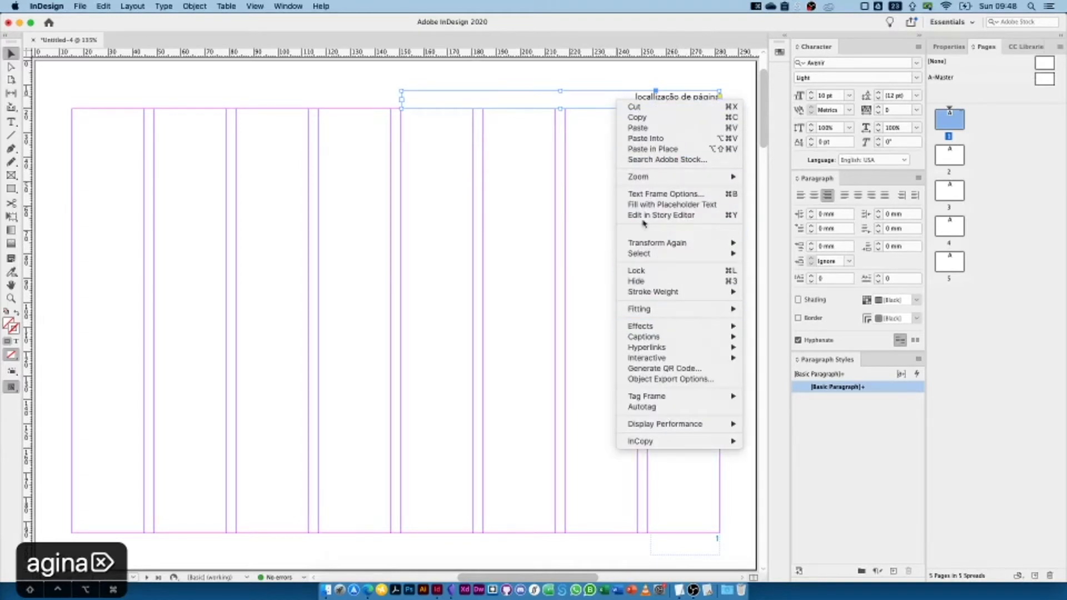
left_click(593, 167)
left_click(593, 167)
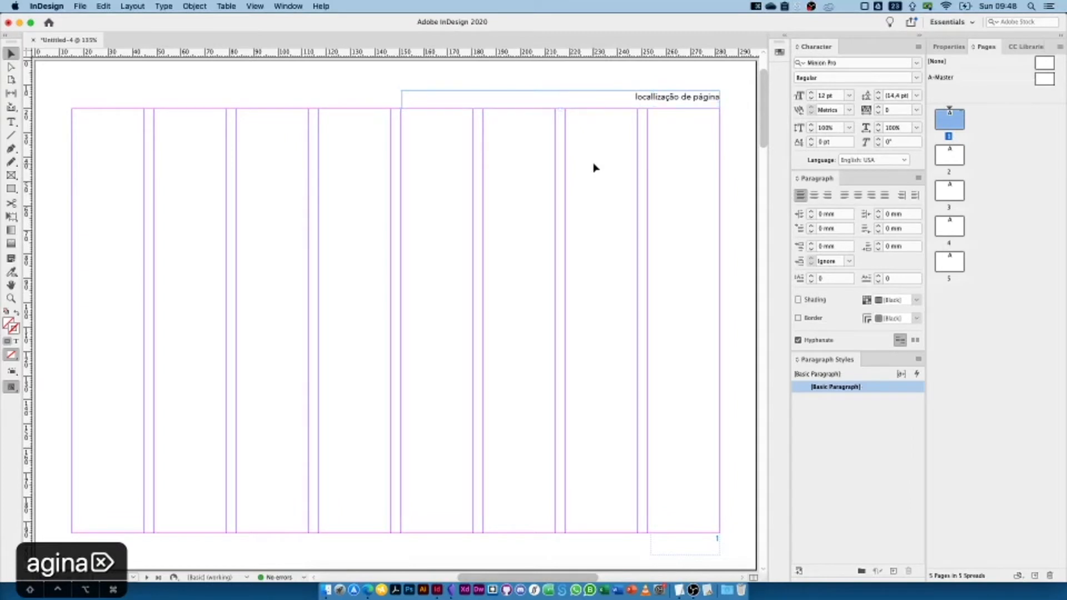
right_click(649, 101)
left_click(615, 97)
right_click(614, 98)
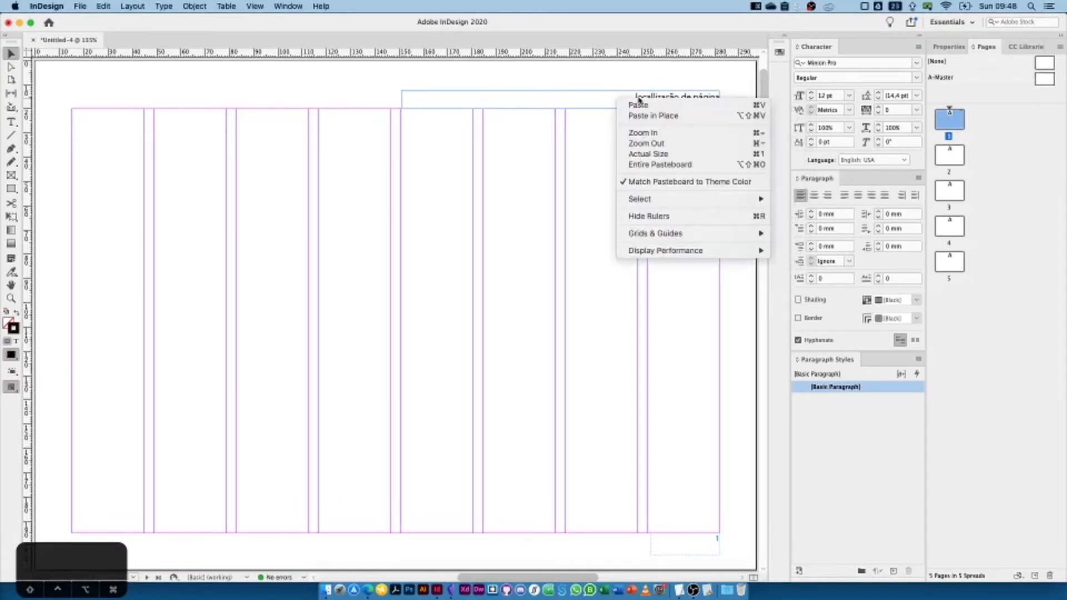
left_click(626, 96)
left_click(581, 96)
- In the text frame options of the page-location header on page 1, set the vertical justification to Bottom
right_click(628, 97)
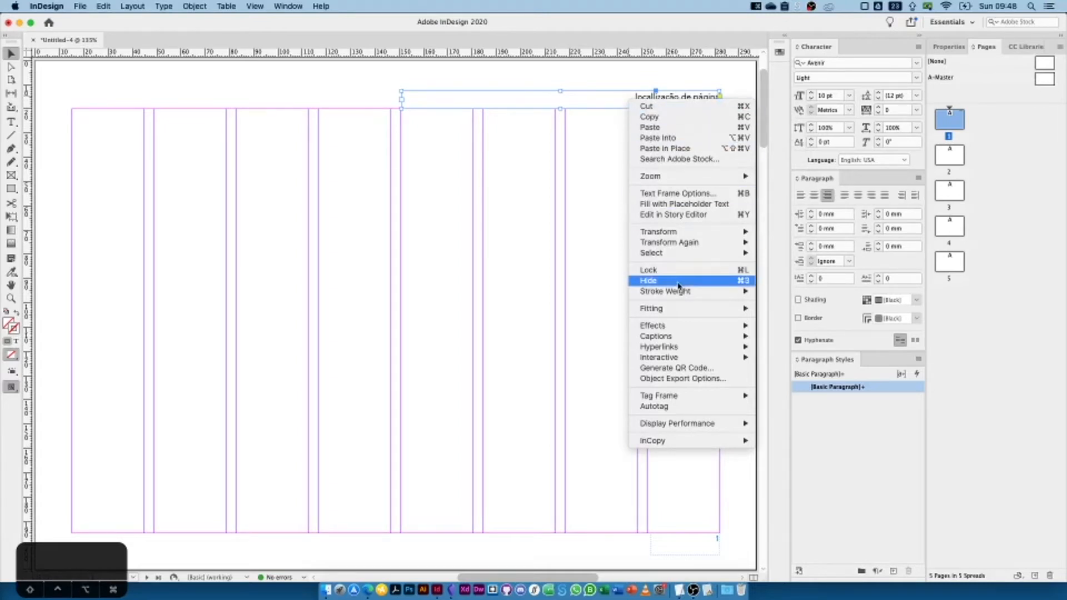
mouse_move(689, 359)
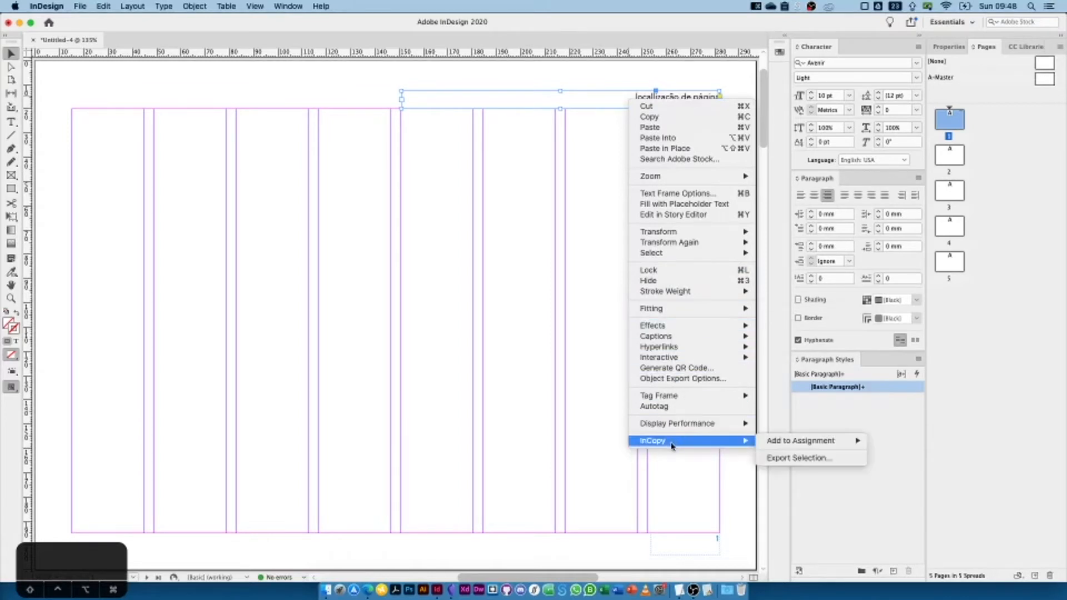
mouse_move(673, 395)
key("t")
key("e")
key("x")
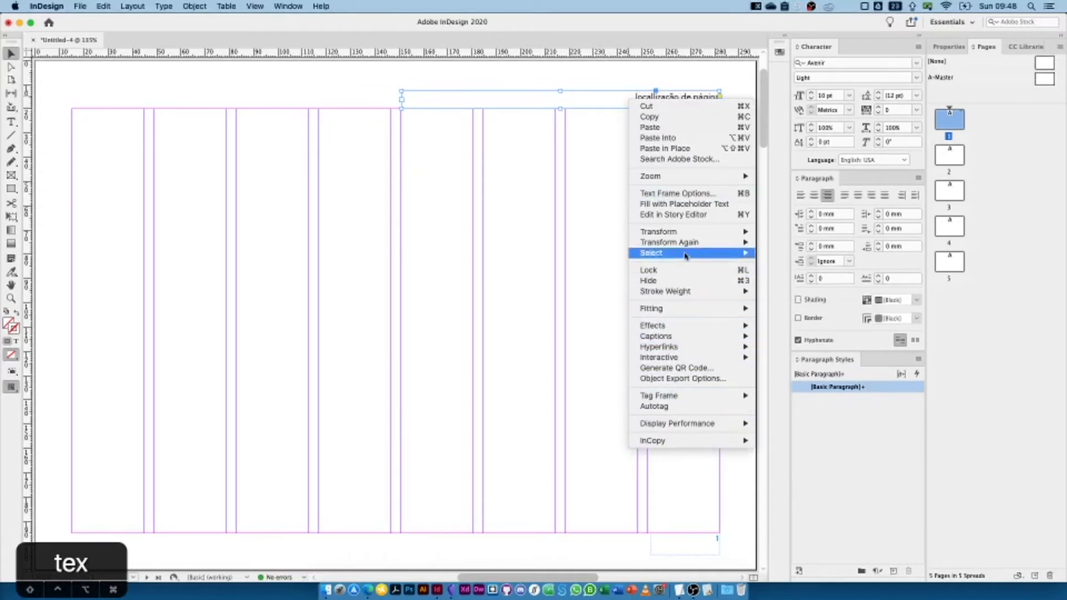
left_click(679, 195)
left_click_drag(598, 181, 433, 123)
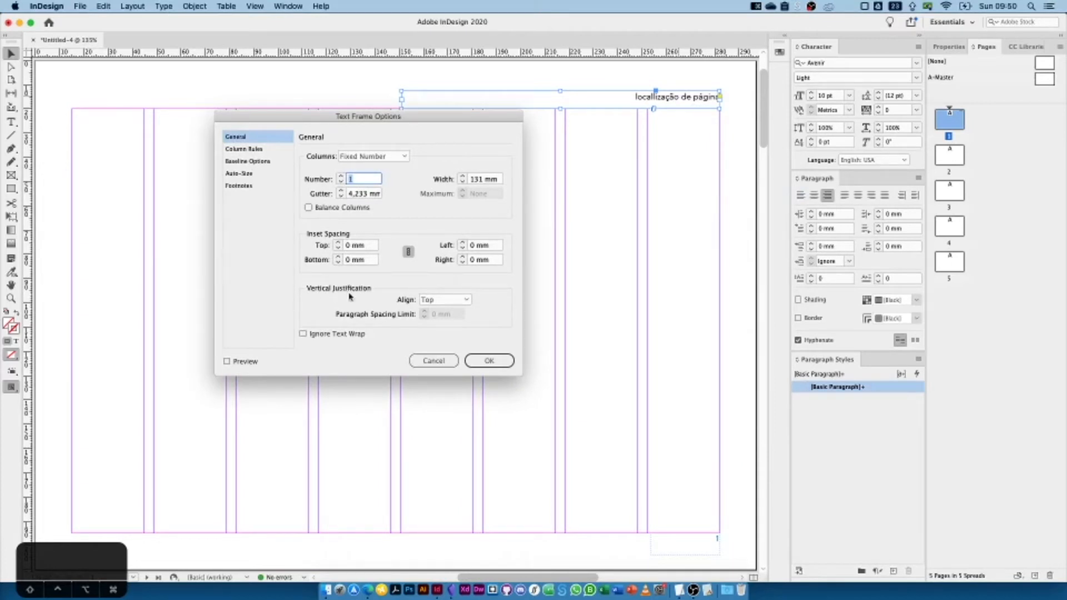
left_click(434, 300)
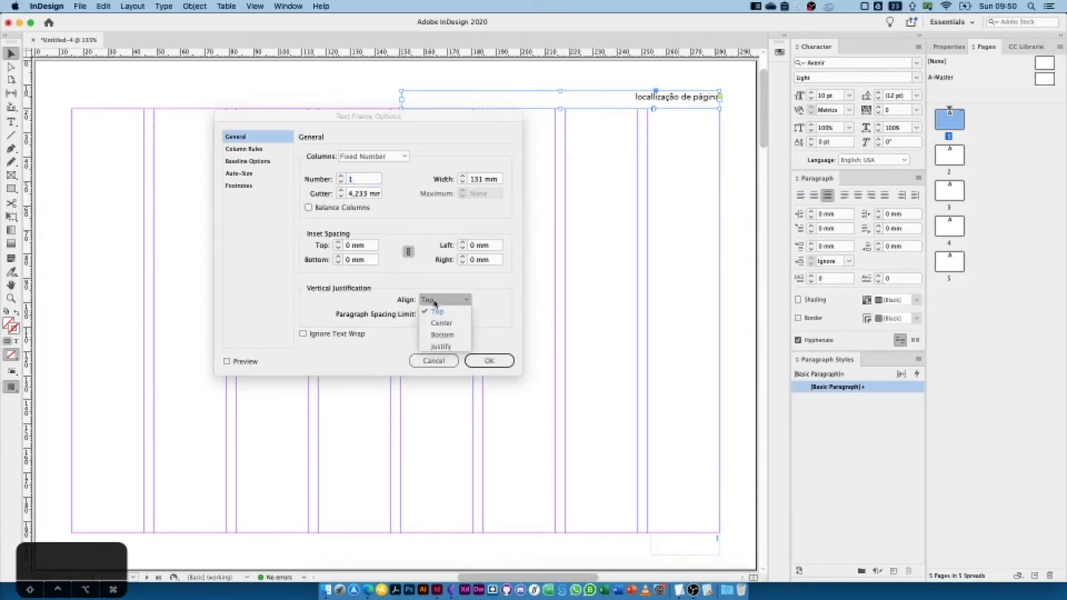
left_click(450, 336)
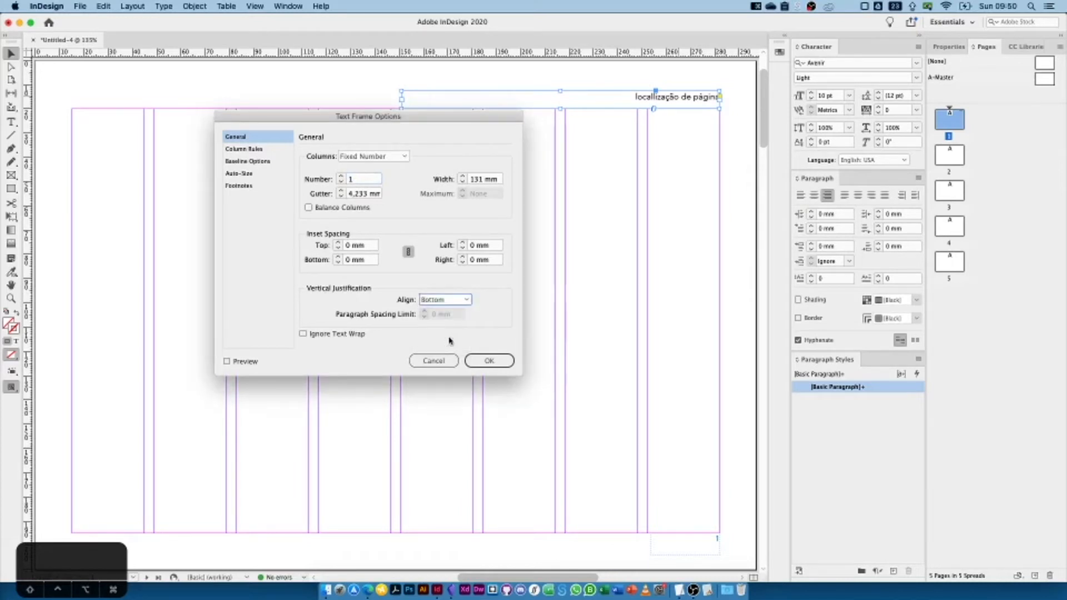
left_click(488, 360)
- Check the header text's position against the top margin on page 1, compare with page 2, and return to page 1
left_click(628, 233)
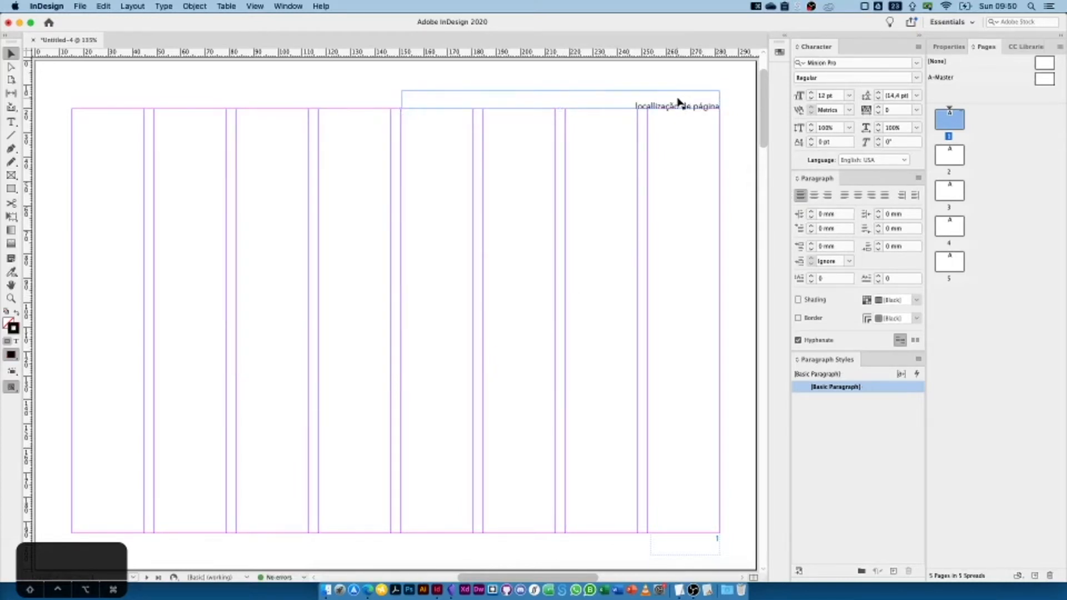
left_click(651, 107)
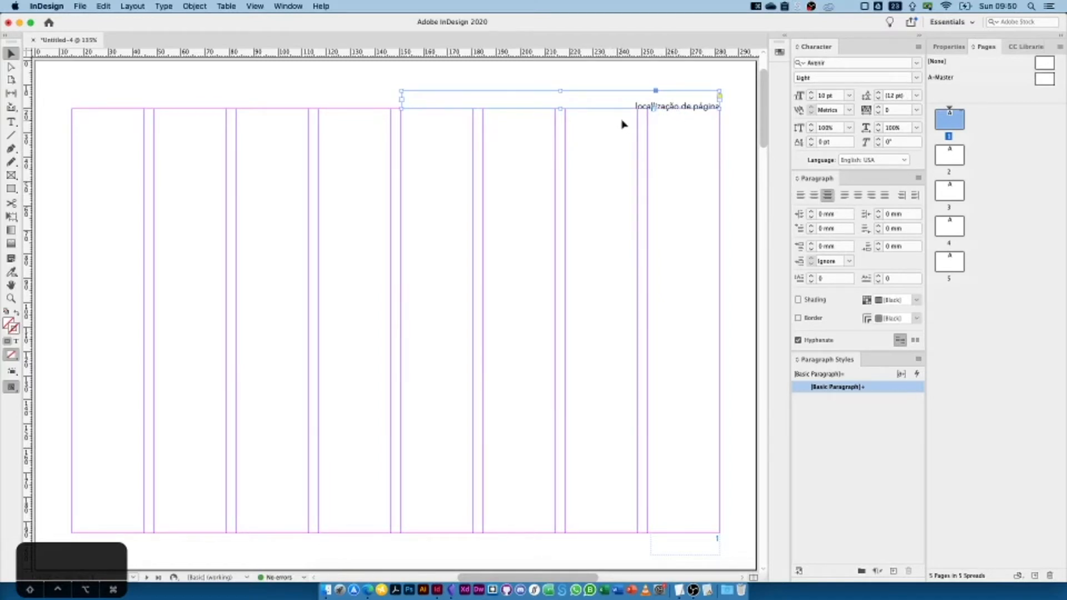
left_click(647, 146)
left_click(675, 96)
left_click(672, 132)
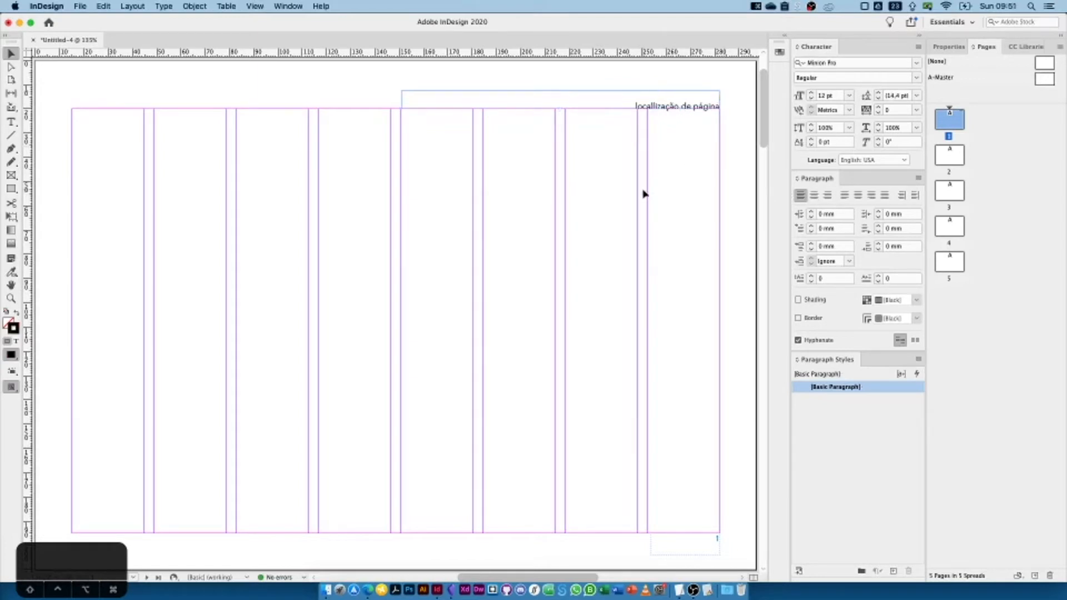
double_click(953, 128)
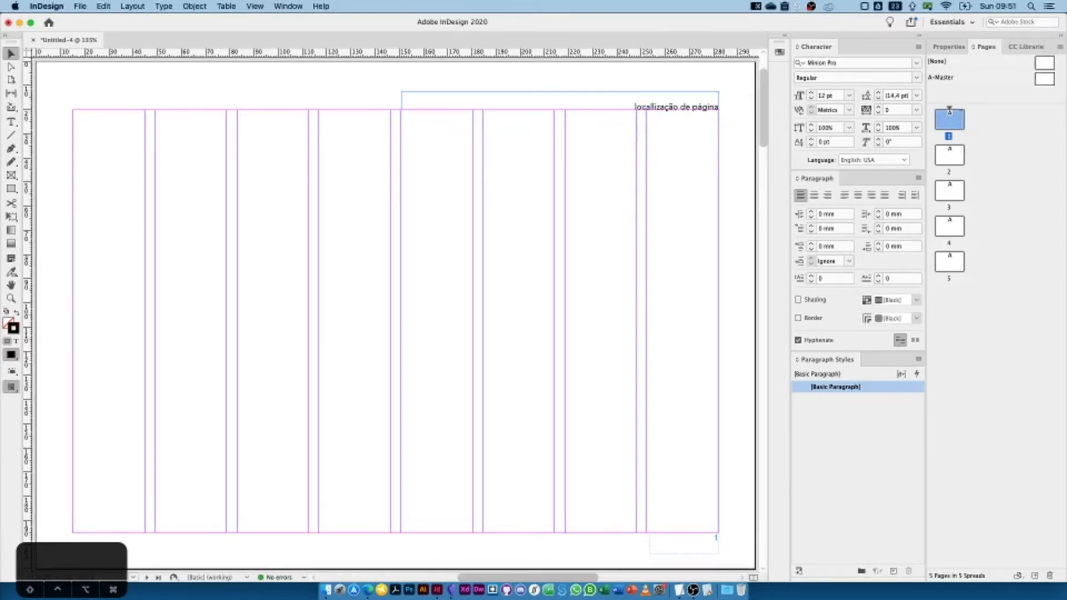
key("super+Tab")
key("super+Tab")
double_click(939, 78)
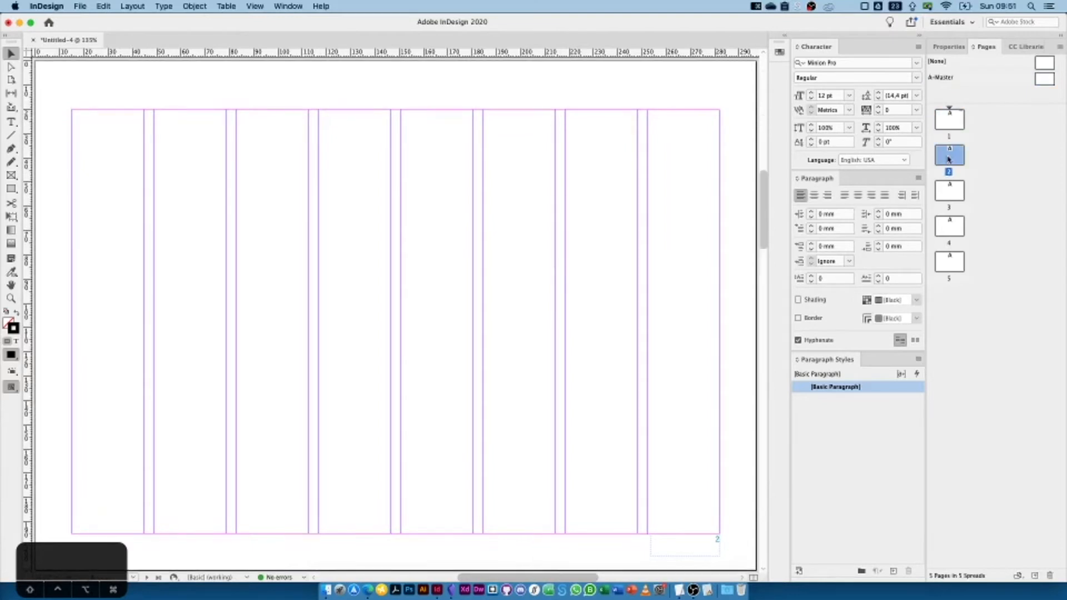
double_click(949, 119)
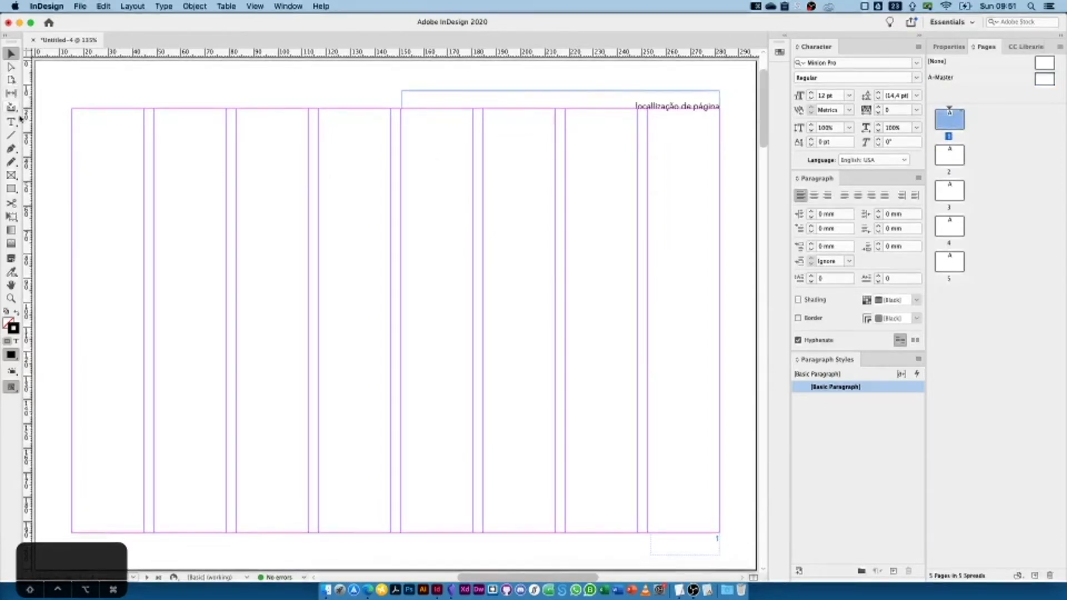
- Draw a thin rectangular bar along page 1's top margin, from the left margin to about the 130 mm ruler mark
left_click(12, 188)
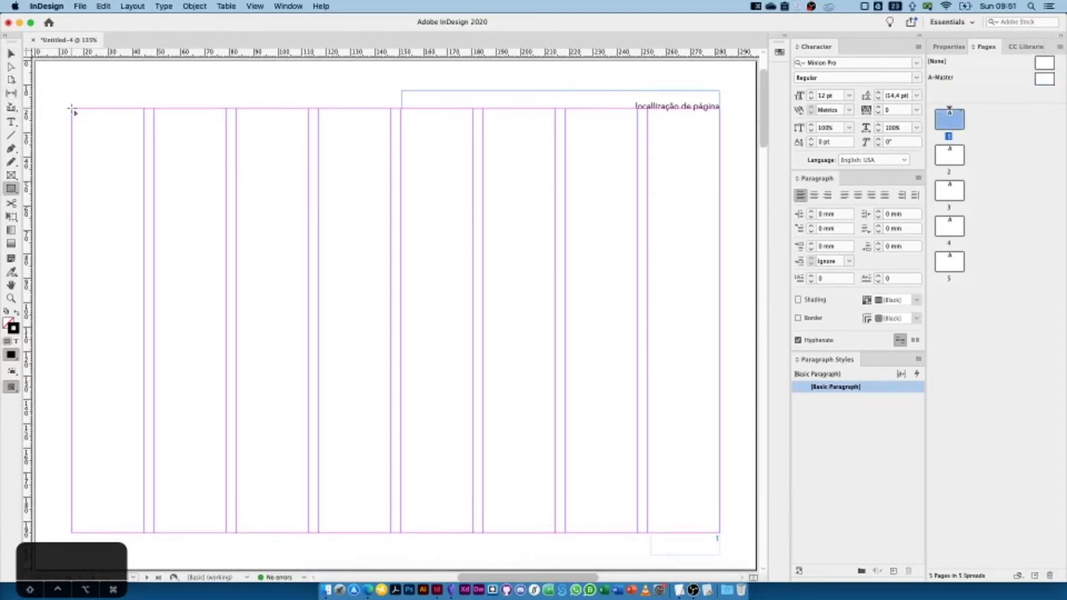
left_click_drag(71, 107, 355, 107)
left_click(11, 53)
left_click(12, 53)
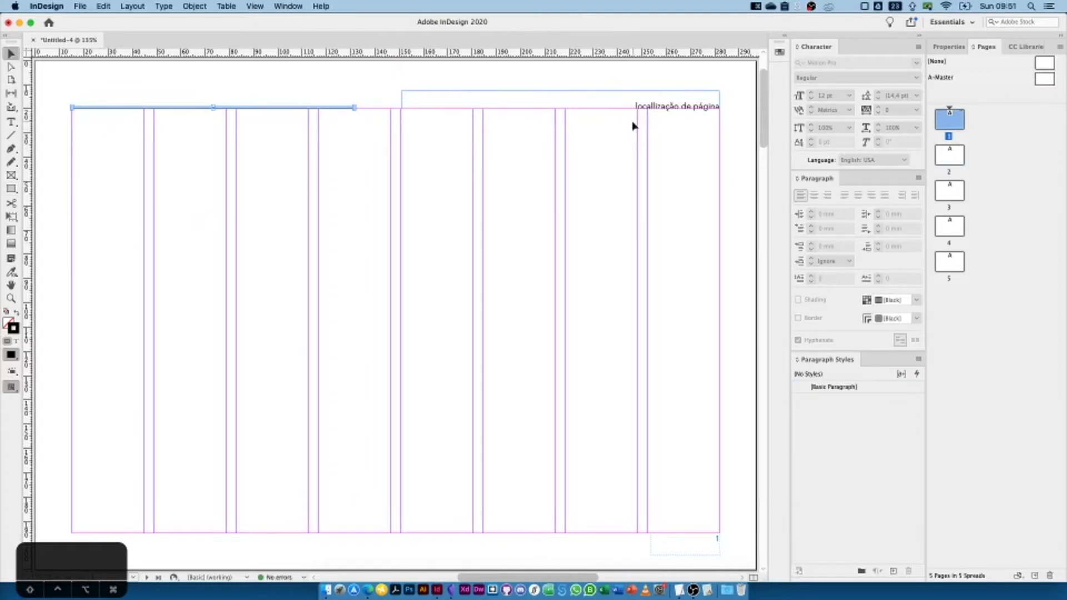
- Swap the bar's stroke and fill, then fill it with the C=100 M=31 Y=0 K=0 swatch and no stroke
left_click(779, 53)
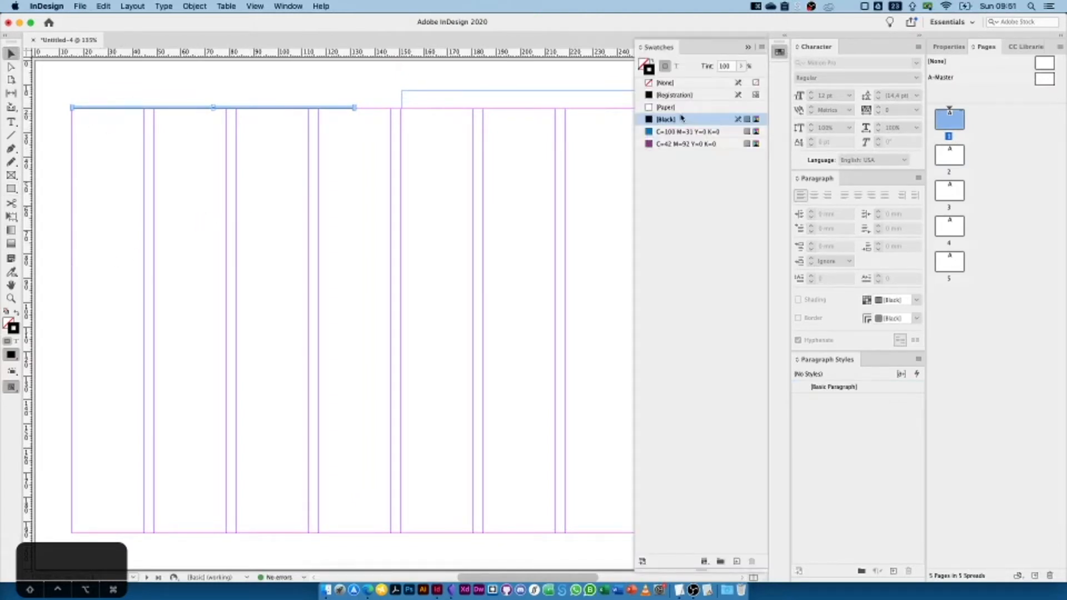
left_click(654, 63)
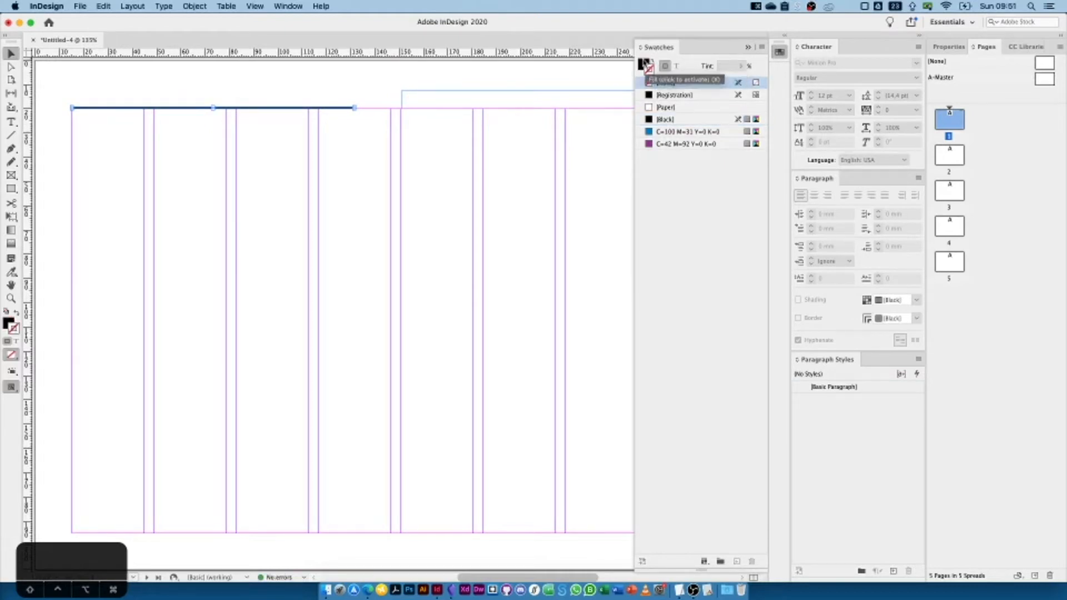
left_click(669, 132)
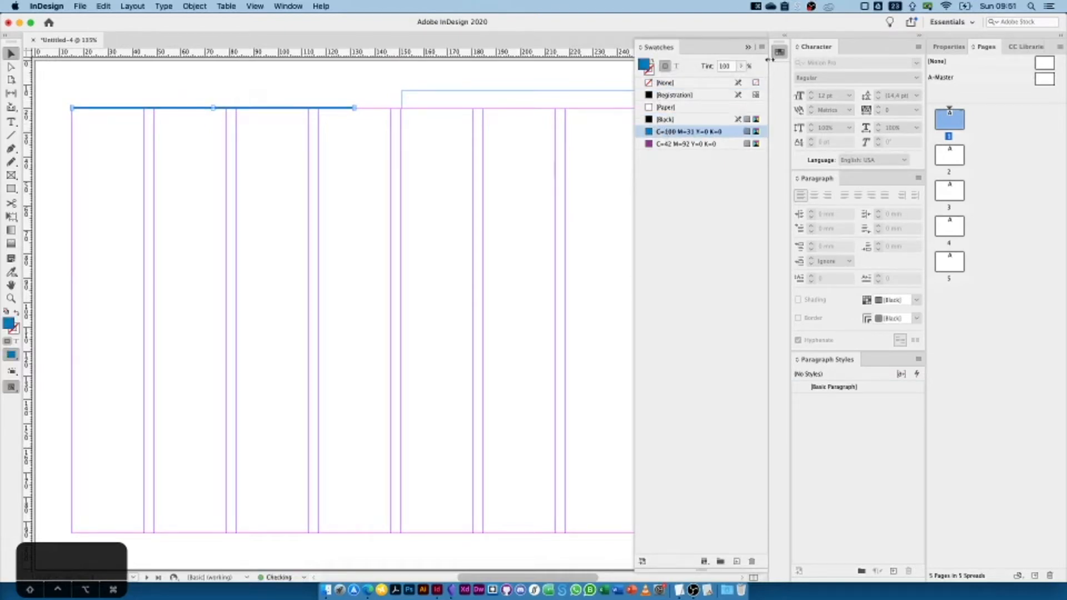
left_click(749, 47)
left_click(328, 131)
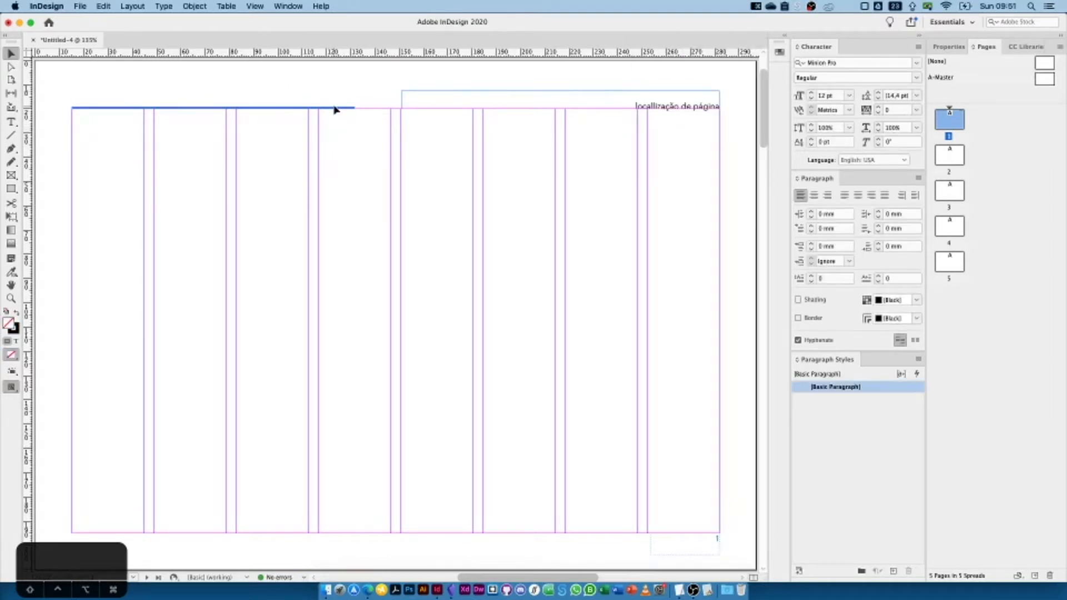
- Move the blue bar to the middle of page 1 and cut it together with the page-location header frame
left_click_drag(334, 106, 614, 335)
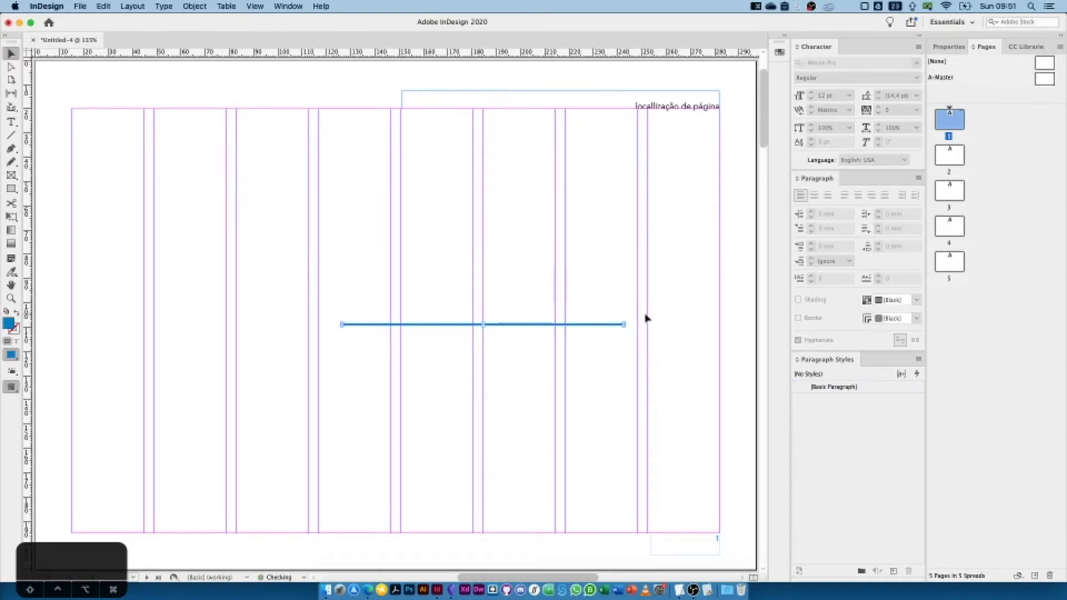
left_click(685, 109)
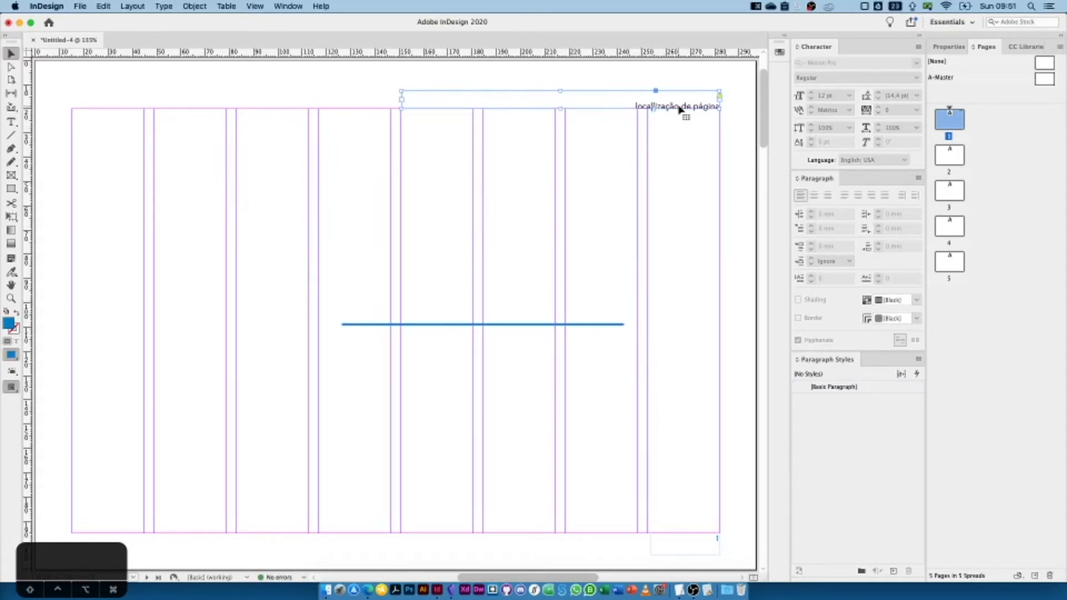
left_click_drag(534, 287, 548, 342)
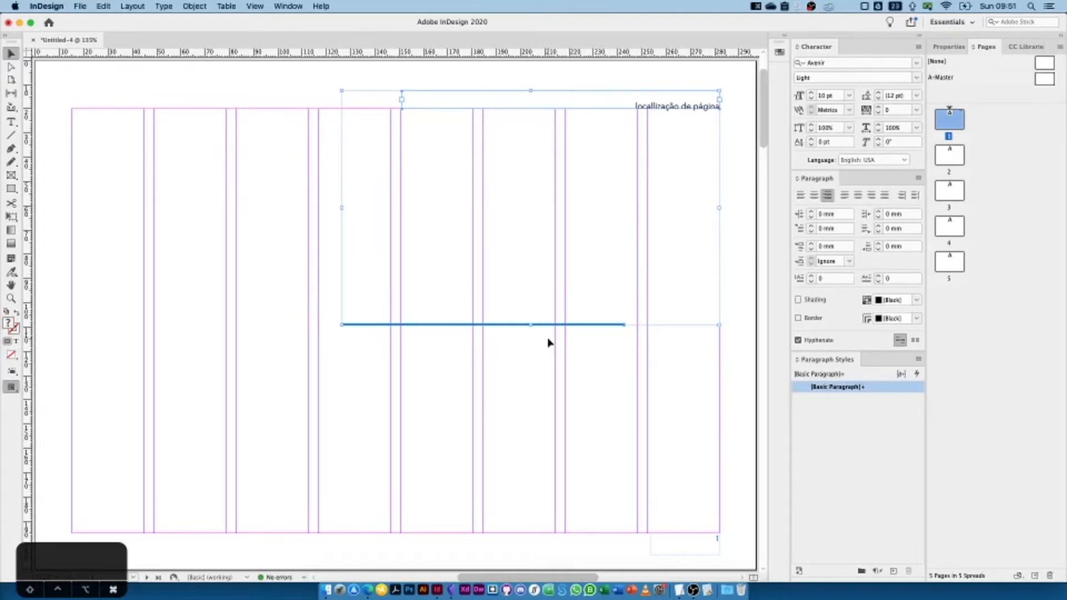
key("super+x")
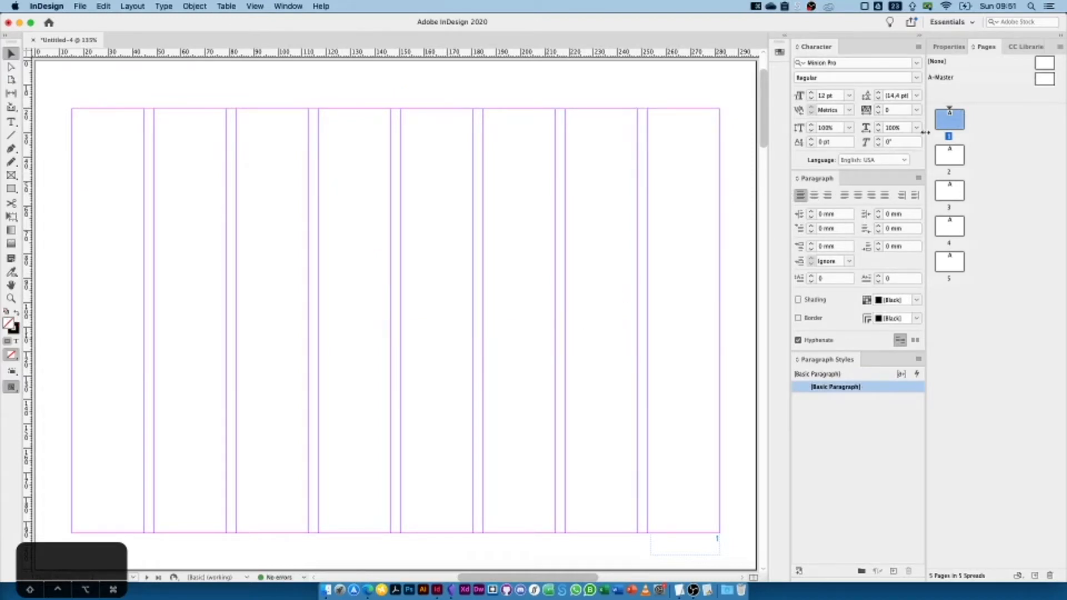
- Paste the cut header frame and blue bar in place on the A-Master page
double_click(938, 78)
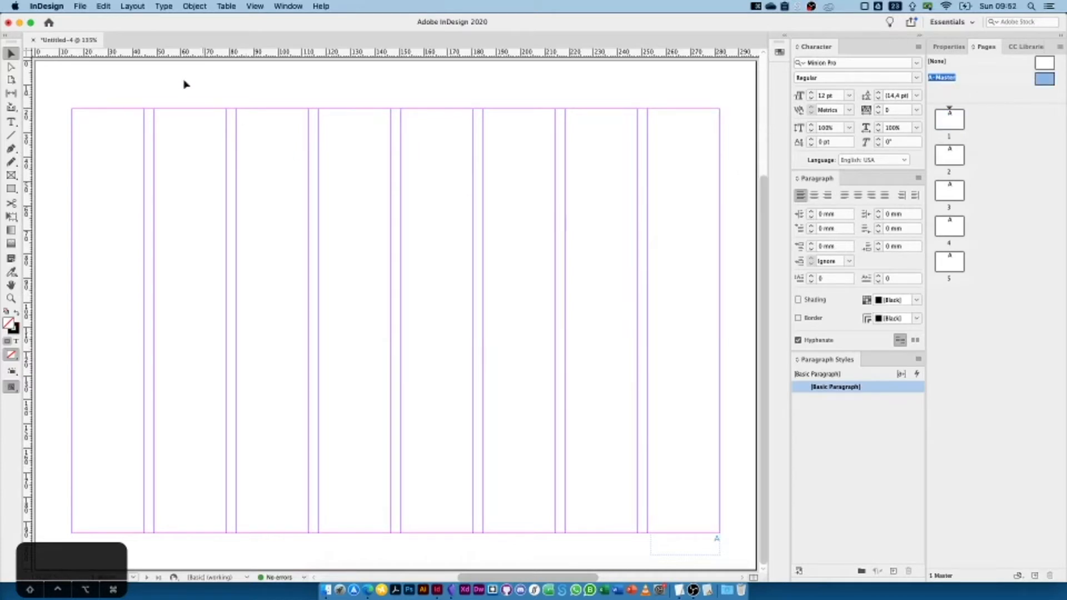
left_click(103, 6)
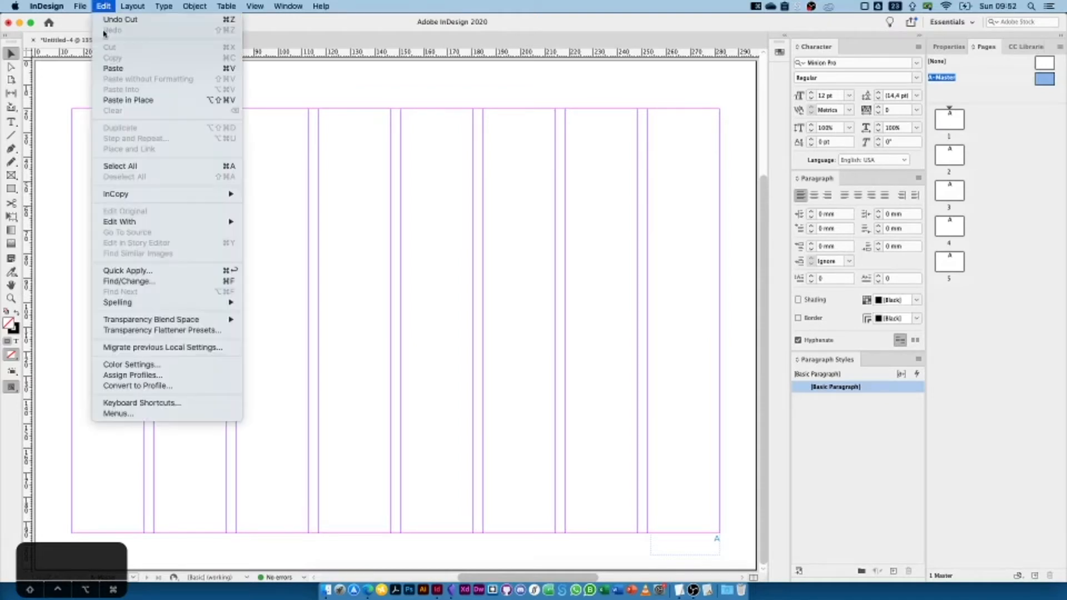
left_click(131, 101)
left_click(572, 136)
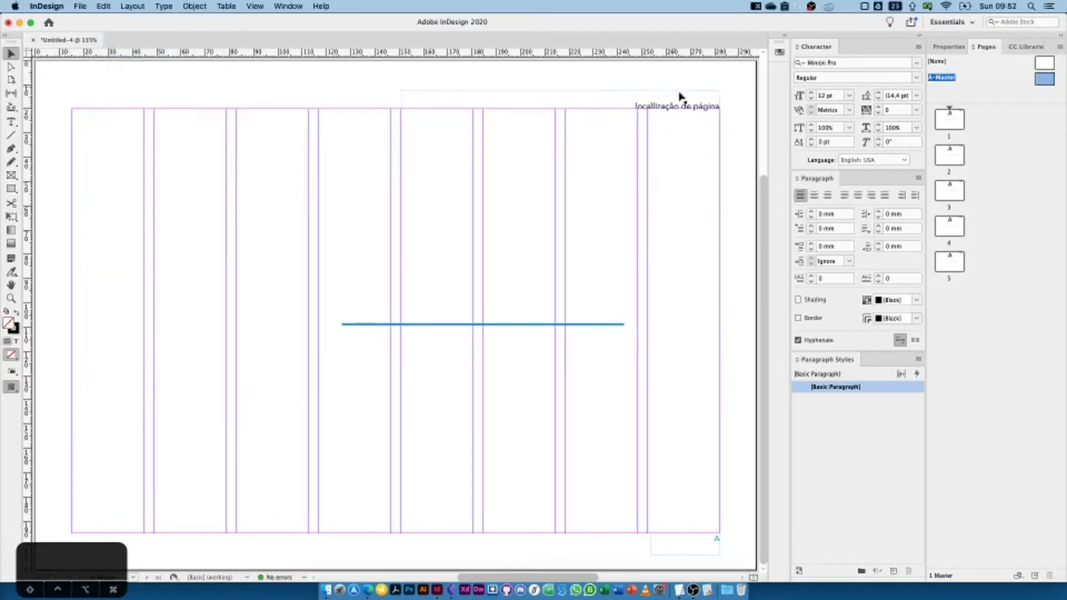
- Rotate the blue bar on the A-Master page from horizontal to vertical
left_click(583, 325)
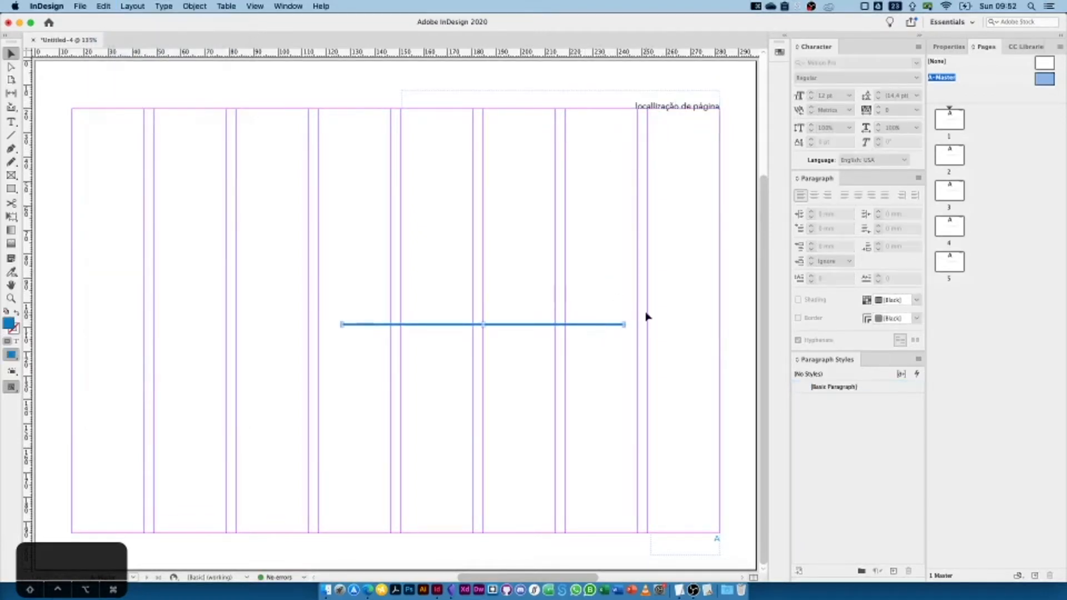
left_click_drag(620, 344, 460, 448)
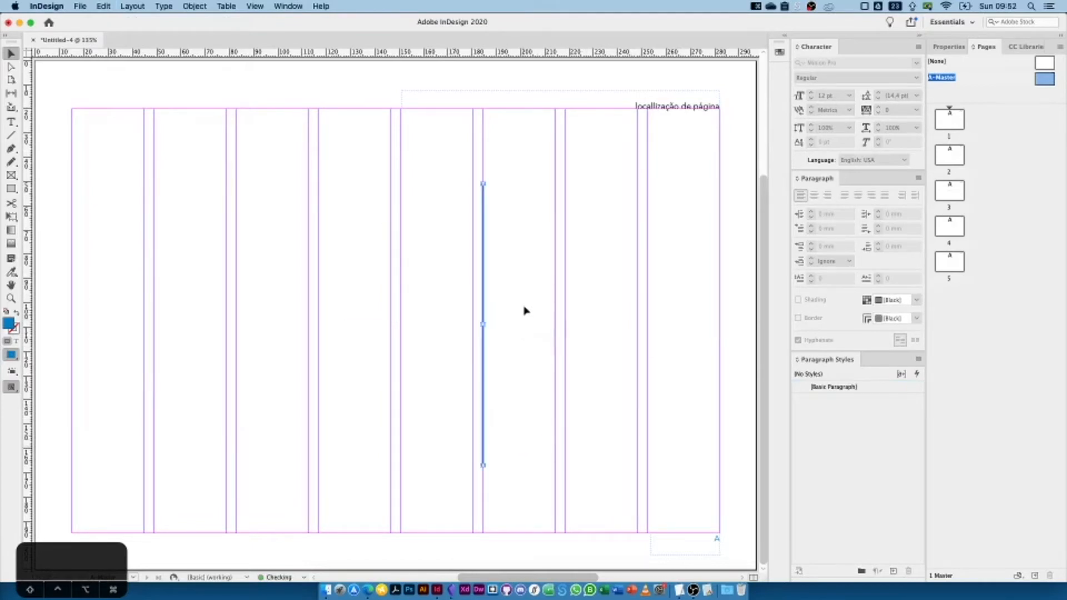
- Place the blue bar horizontally along the A-Master's top margin and shorten it to span the first three columns
left_click(481, 263)
left_click_drag(482, 264, 155, 166)
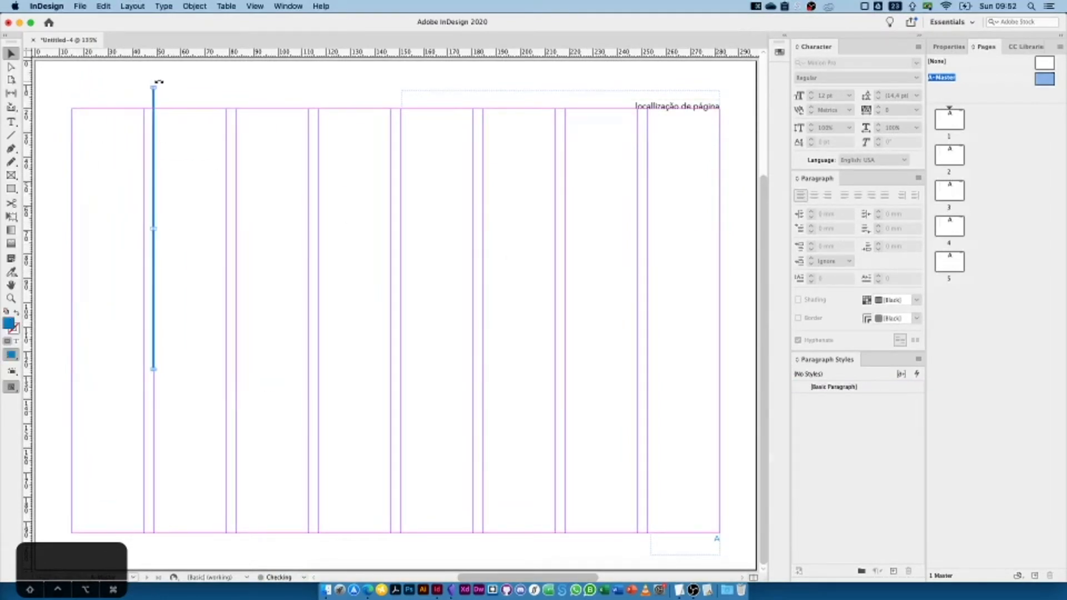
left_click_drag(158, 86, 410, 145)
left_click(184, 240)
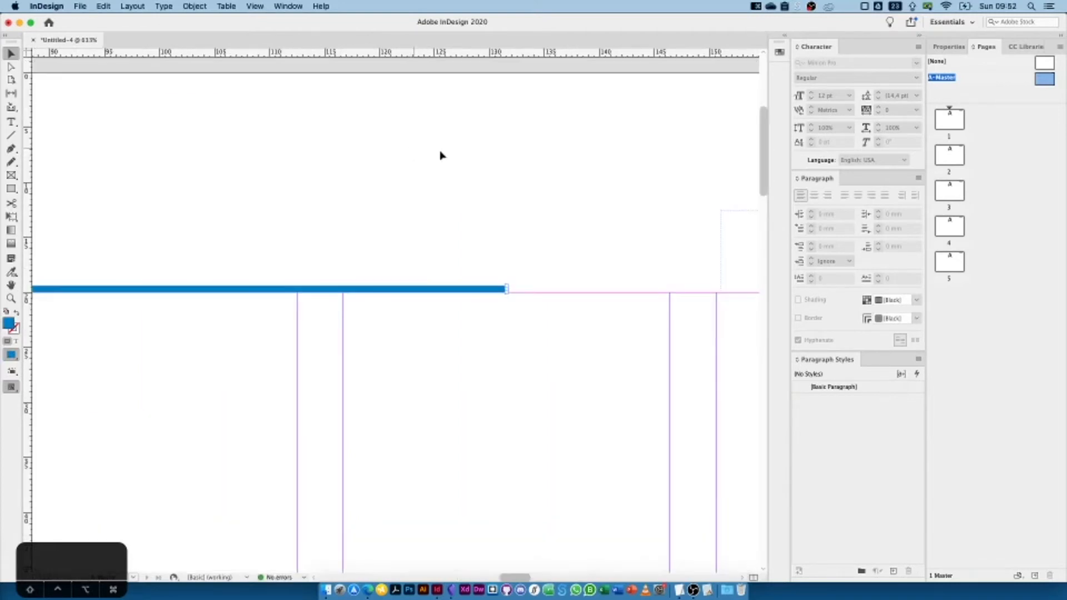
left_click_drag(506, 289, 296, 315)
left_click(305, 233)
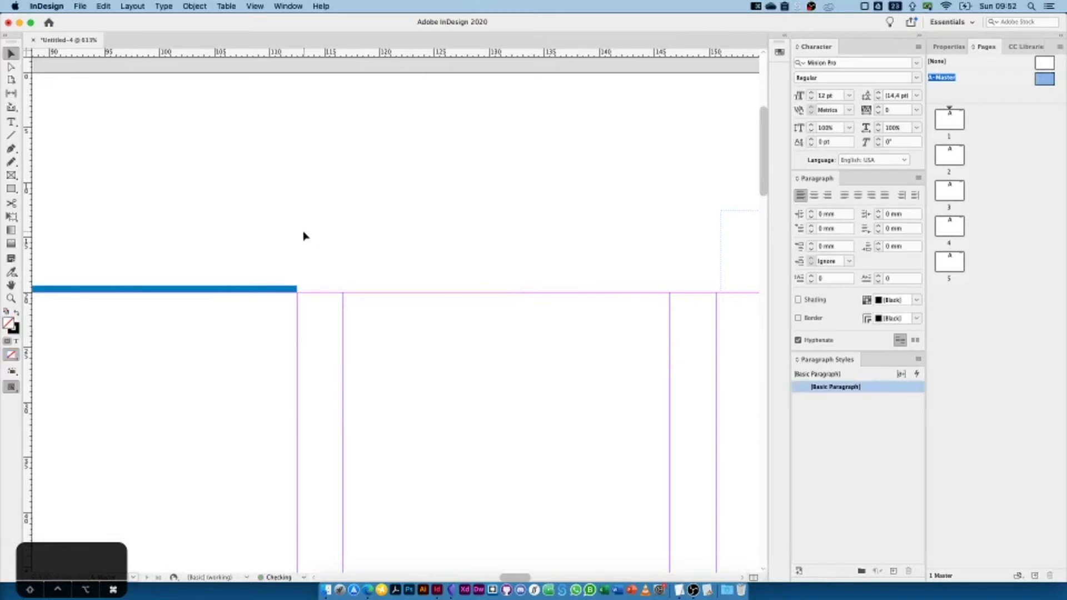
- Nudge the blue bar up so it sits slightly above the top margin line
key("super+minus")
key("super+minus")
key("super+minus")
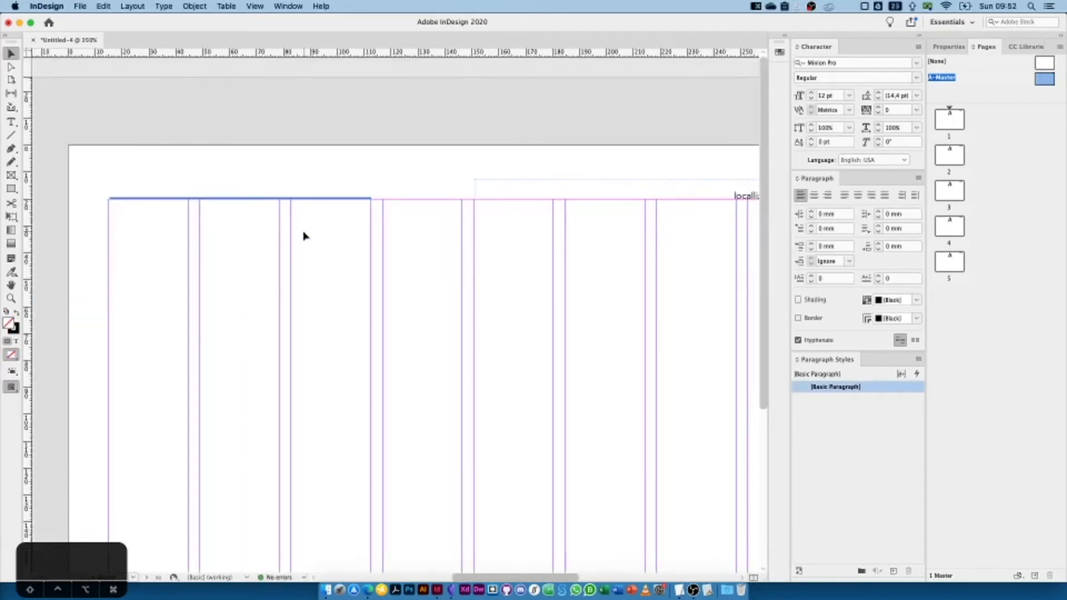
left_click(218, 198)
key("shift+Up")
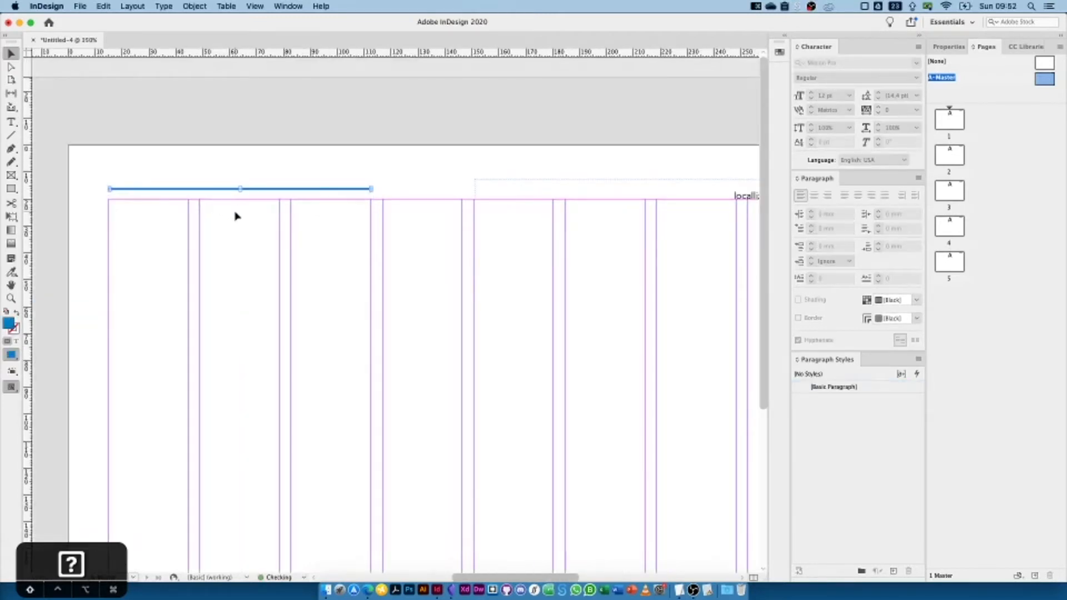
key("shift+Down")
key("Up")
key("Up")
key("Up")
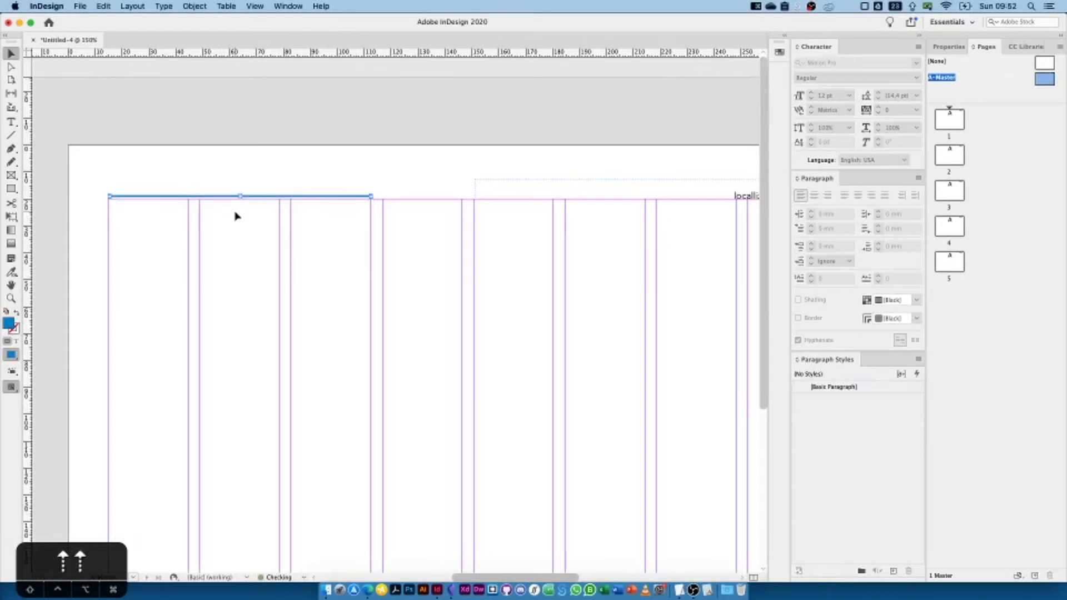
key("Up")
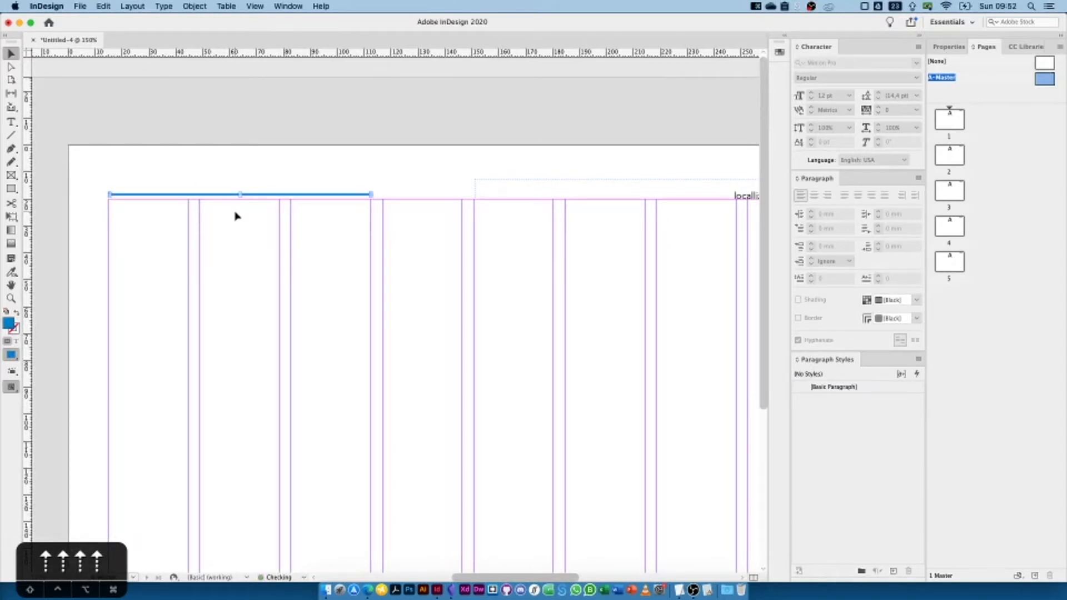
left_click(247, 261)
- Preview the A-Master without guides and check the bar, header and page number on the document pages
key("super+0")
key("super+minus")
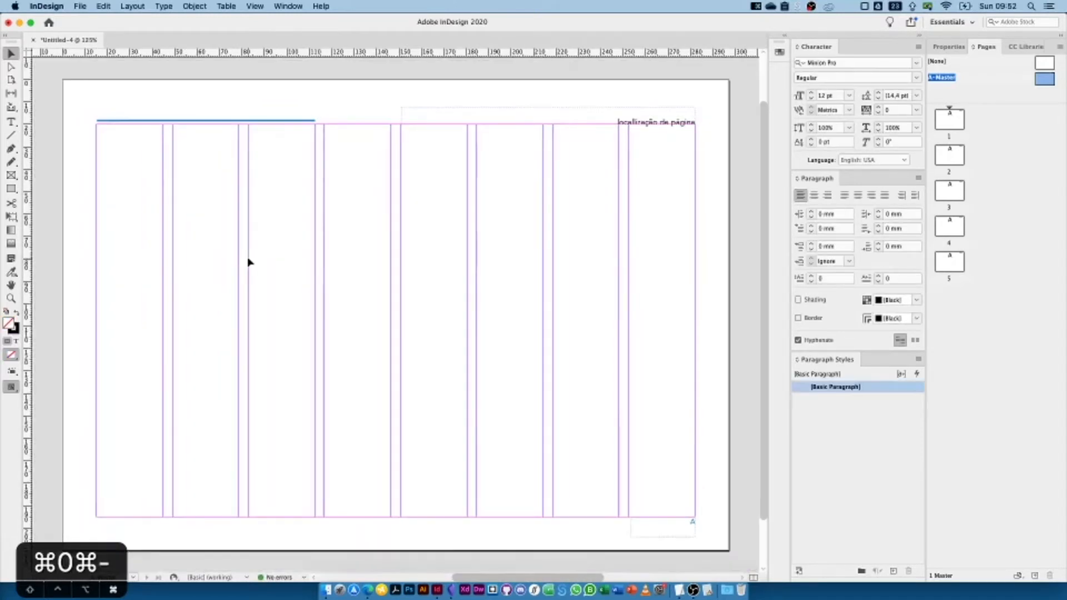
key("w")
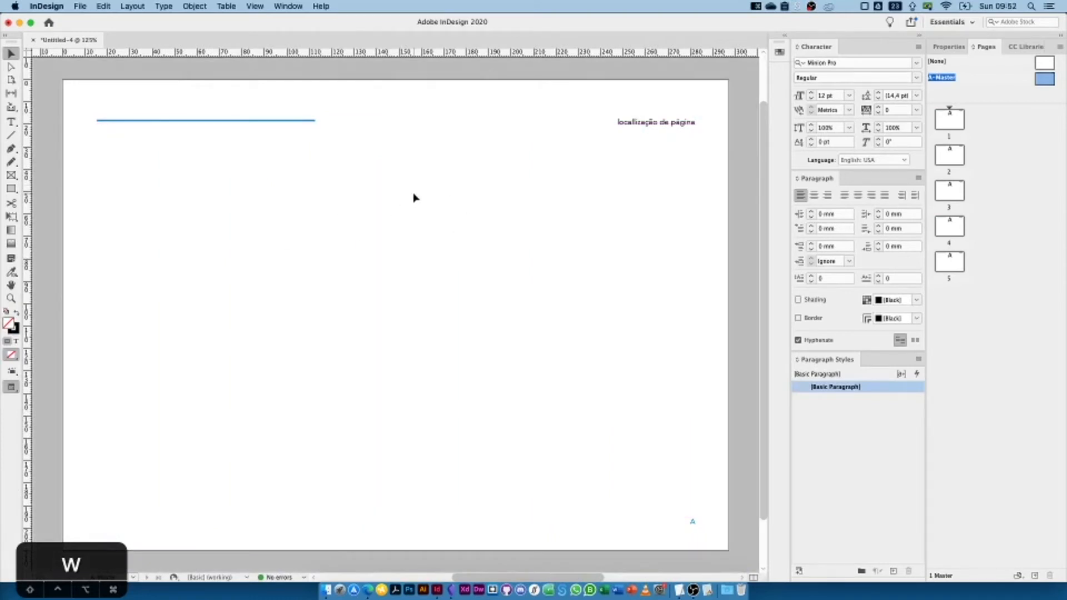
key("w")
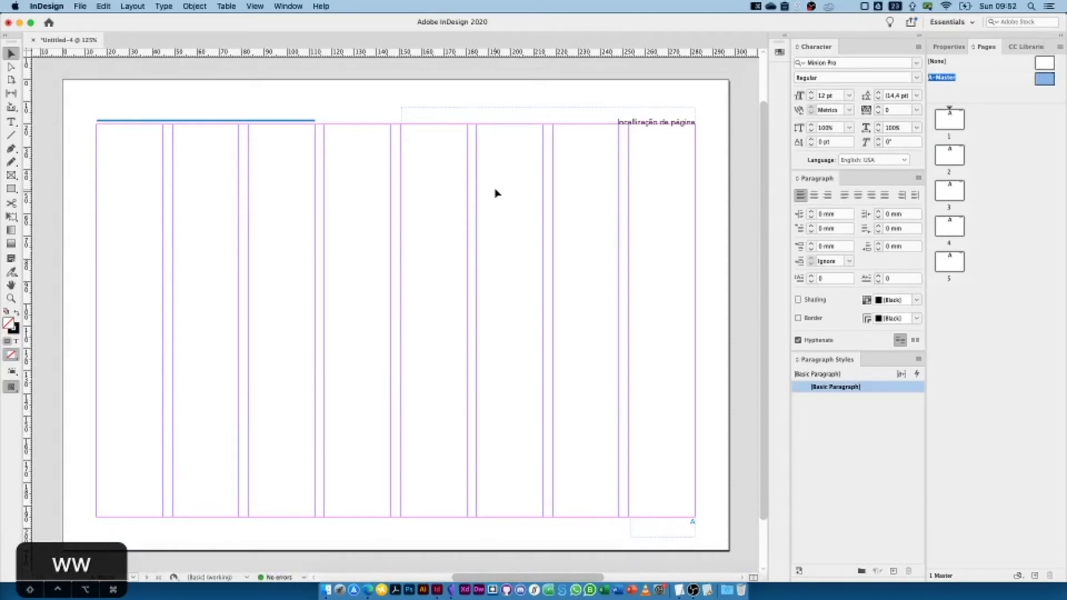
key("w")
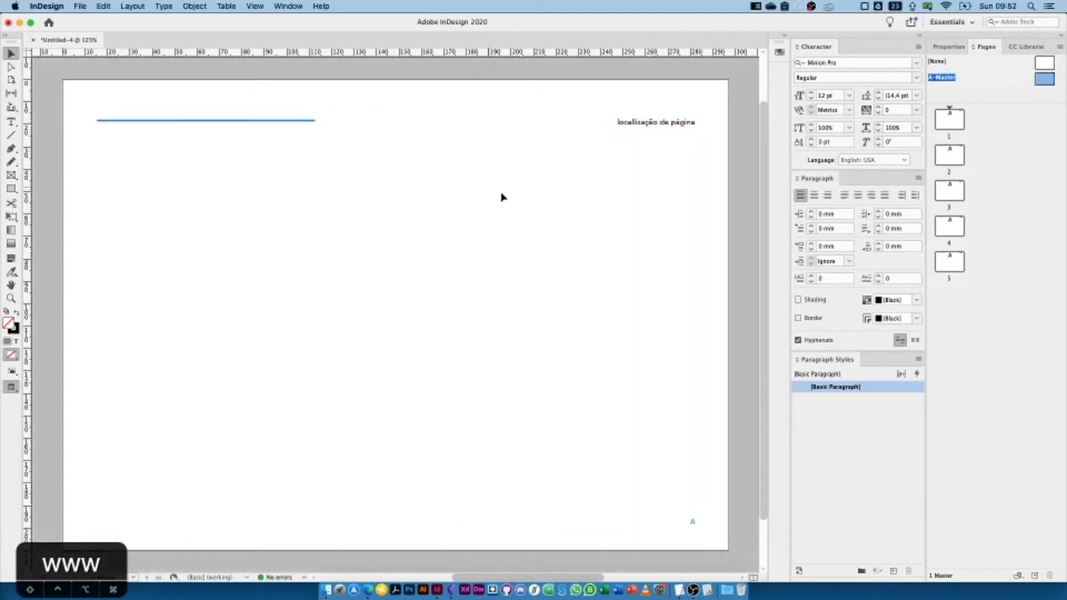
double_click(953, 125)
double_click(958, 160)
double_click(955, 200)
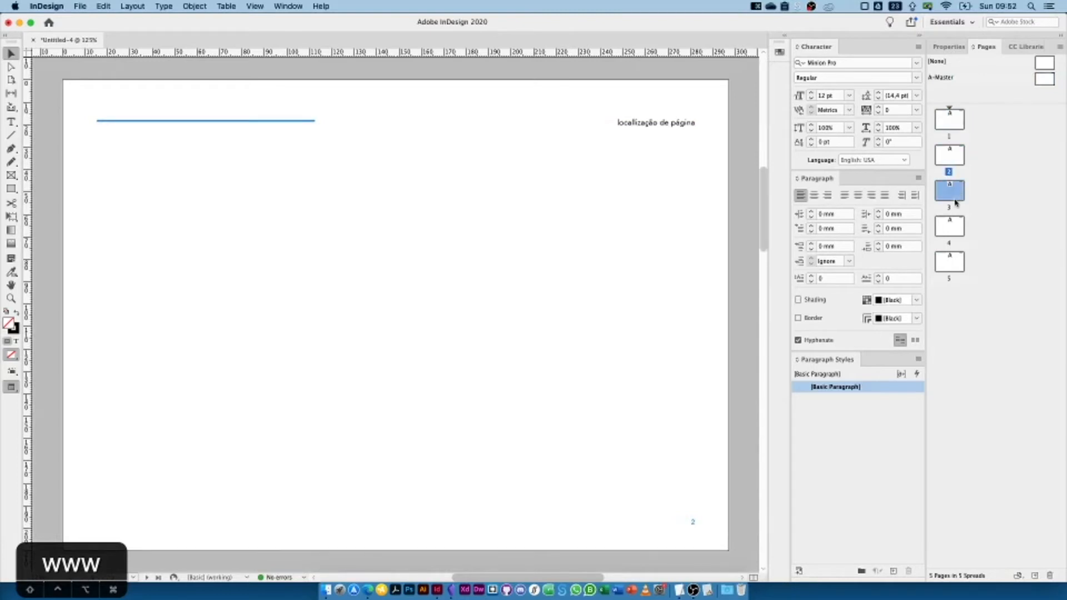
double_click(954, 220)
double_click(965, 266)
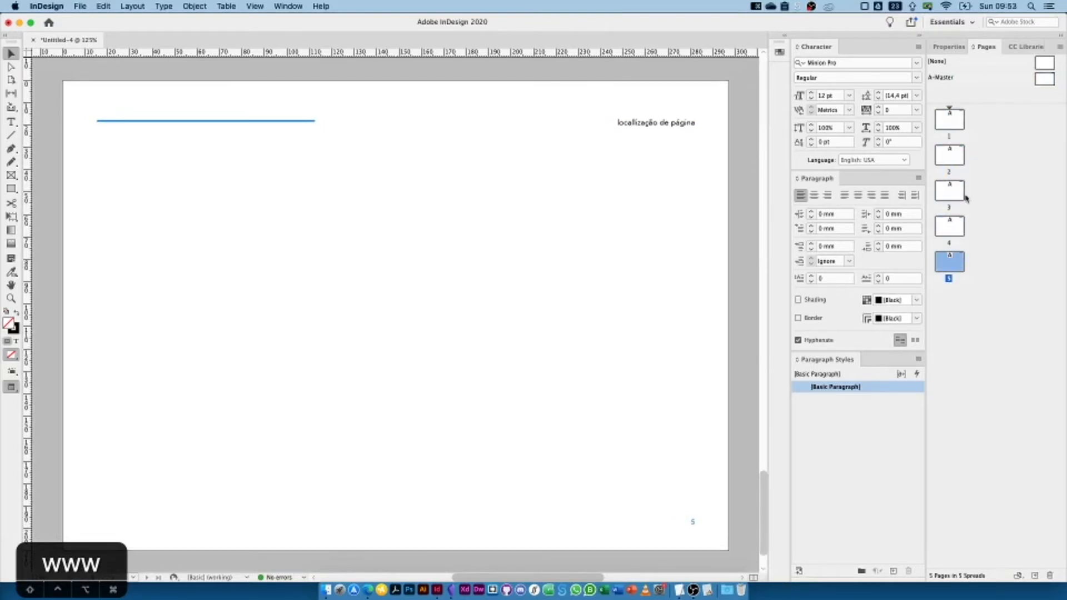
double_click(951, 115)
left_click(954, 159)
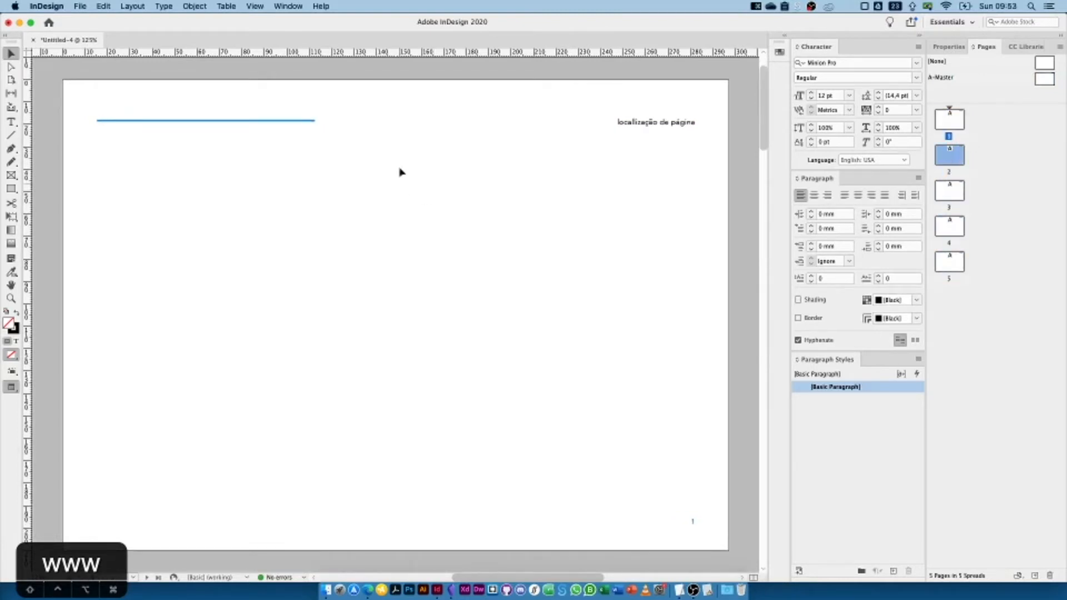
- On page 1, show the guides and create a text frame across the first three columns reading "1.0 Apresentação da Marca"
double_click(949, 118)
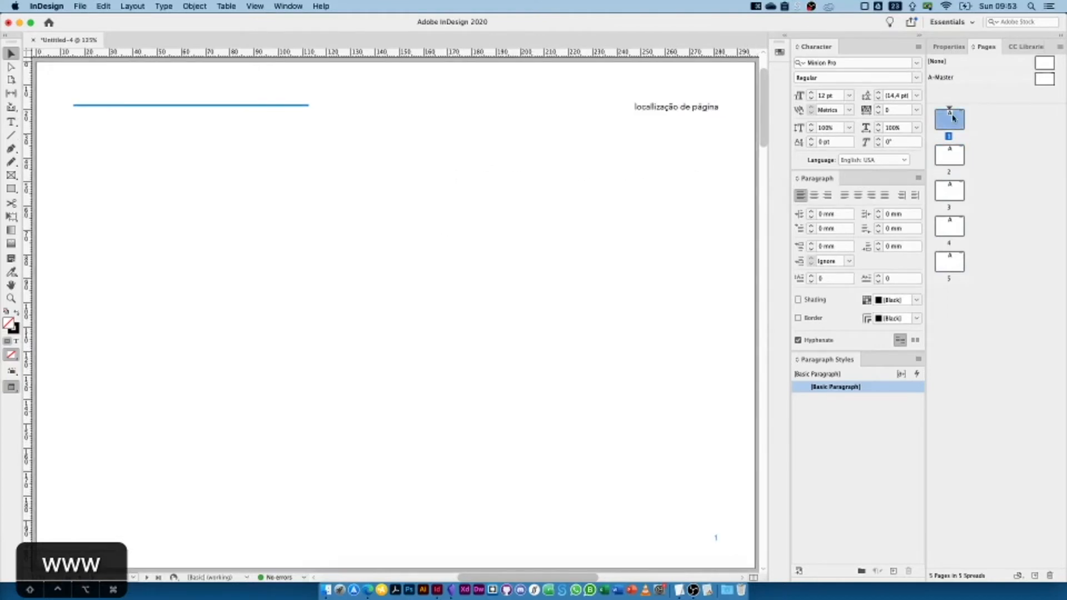
key("w")
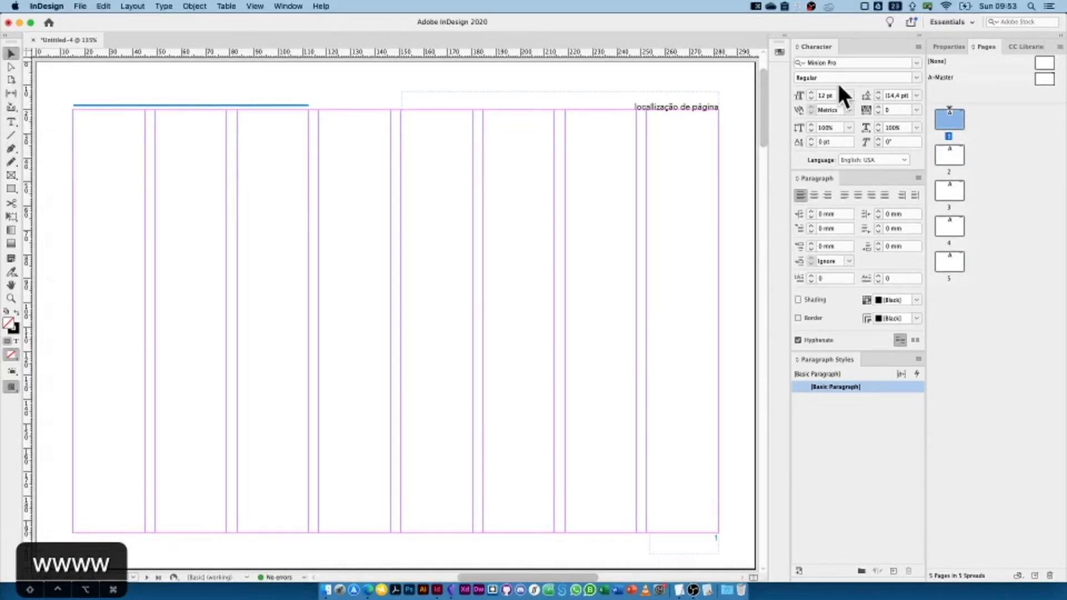
left_click(12, 121)
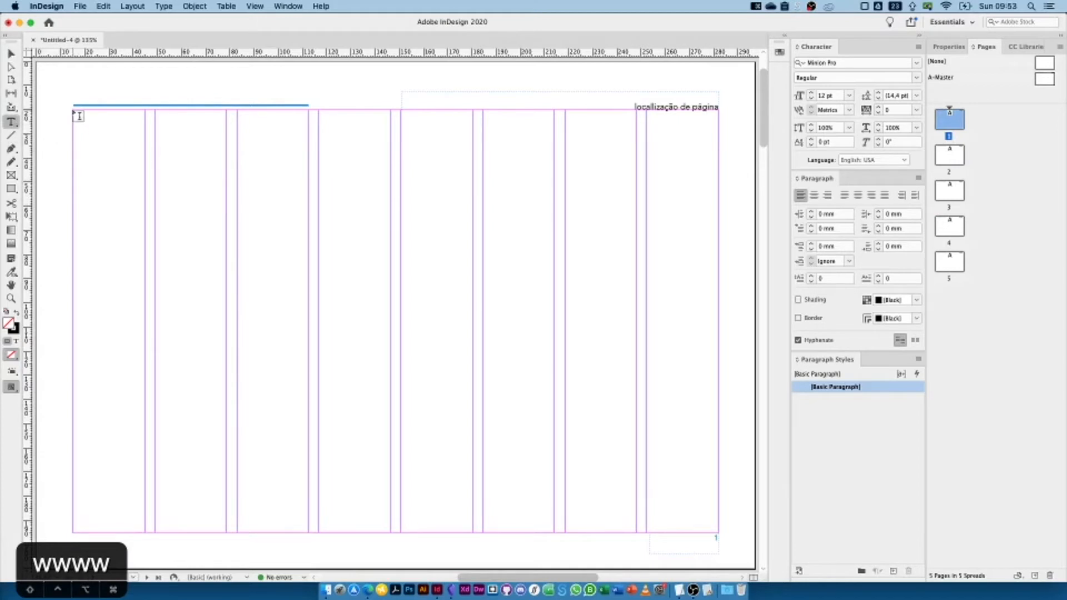
left_click_drag(78, 110, 307, 377)
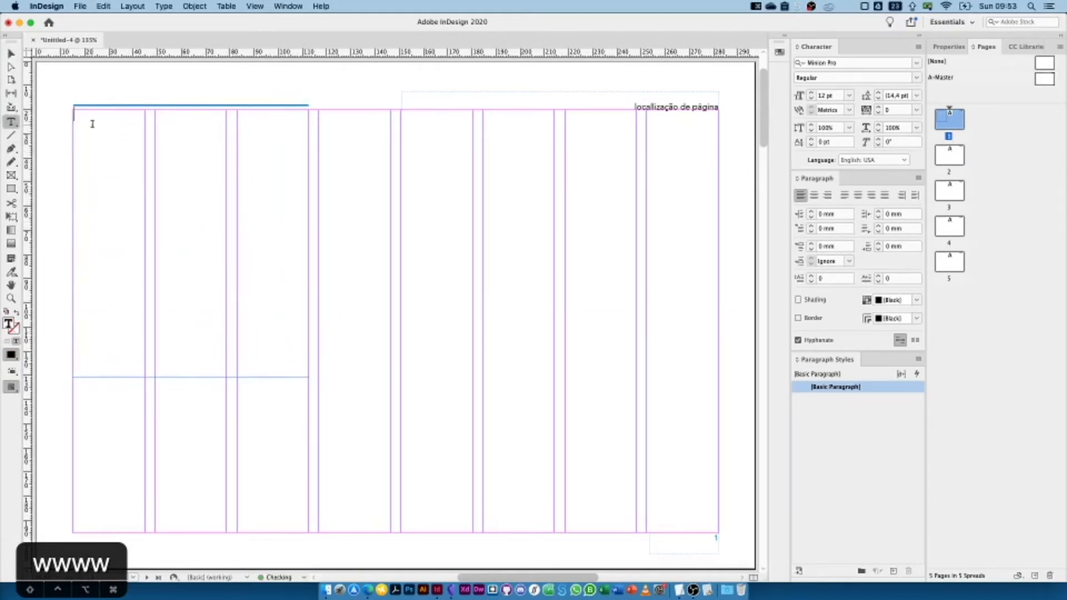
type("1.")
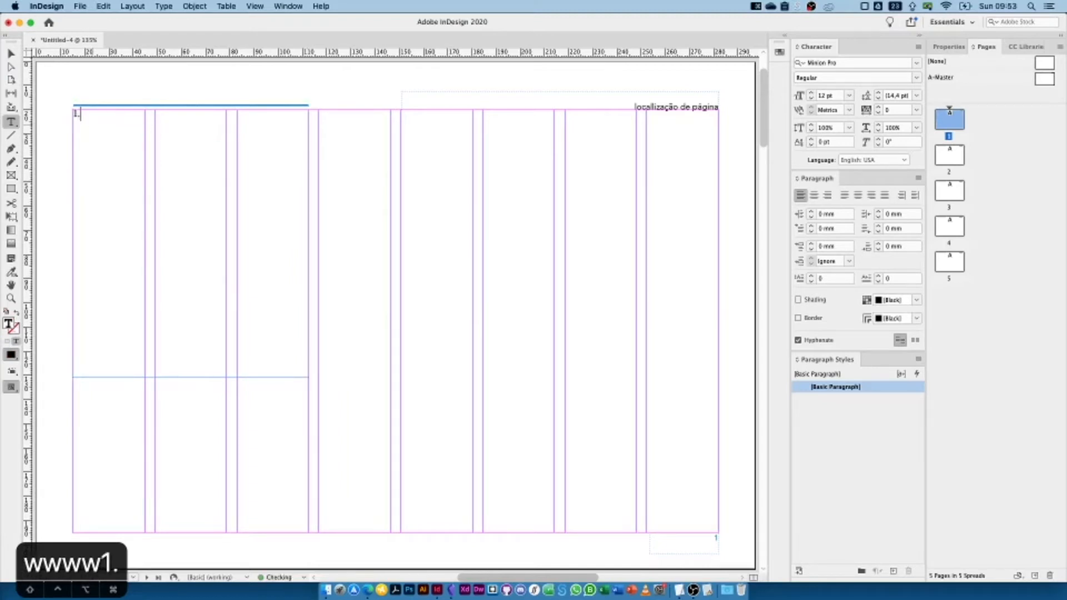
type("0")
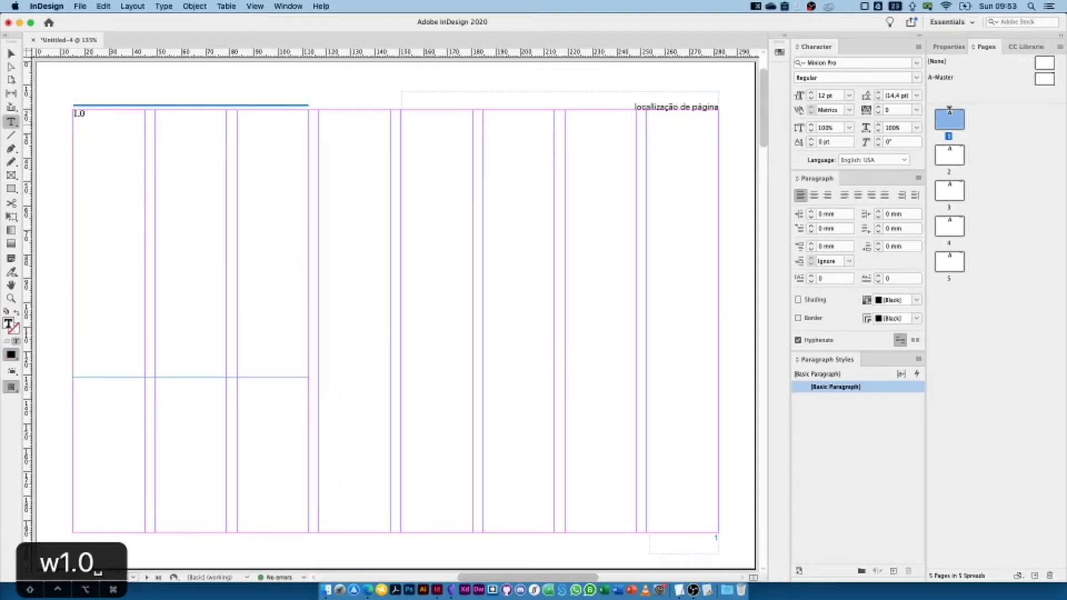
type(" Apresentação ")
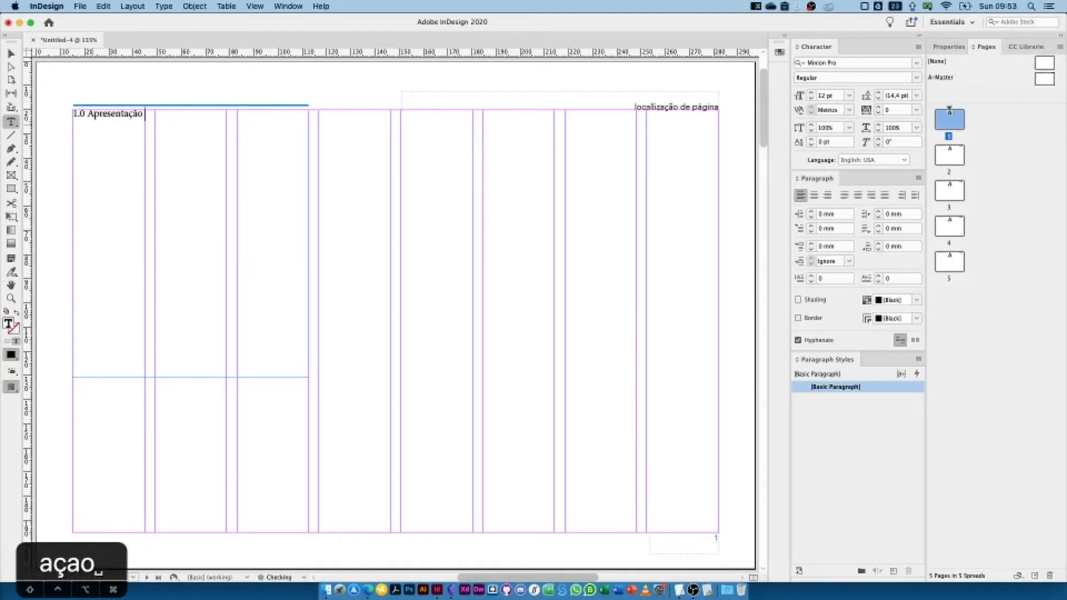
type("da Marca")
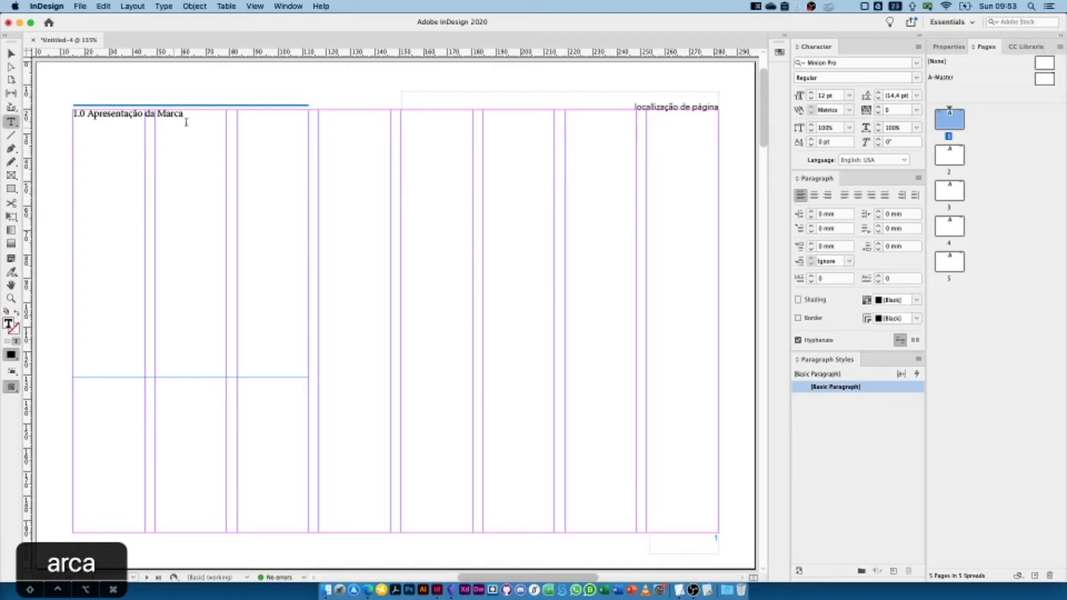
- Format the heading "1.0 Apresentação da Marca" in Avenir Medium at 14 pt
left_click_drag(186, 123, 59, 111)
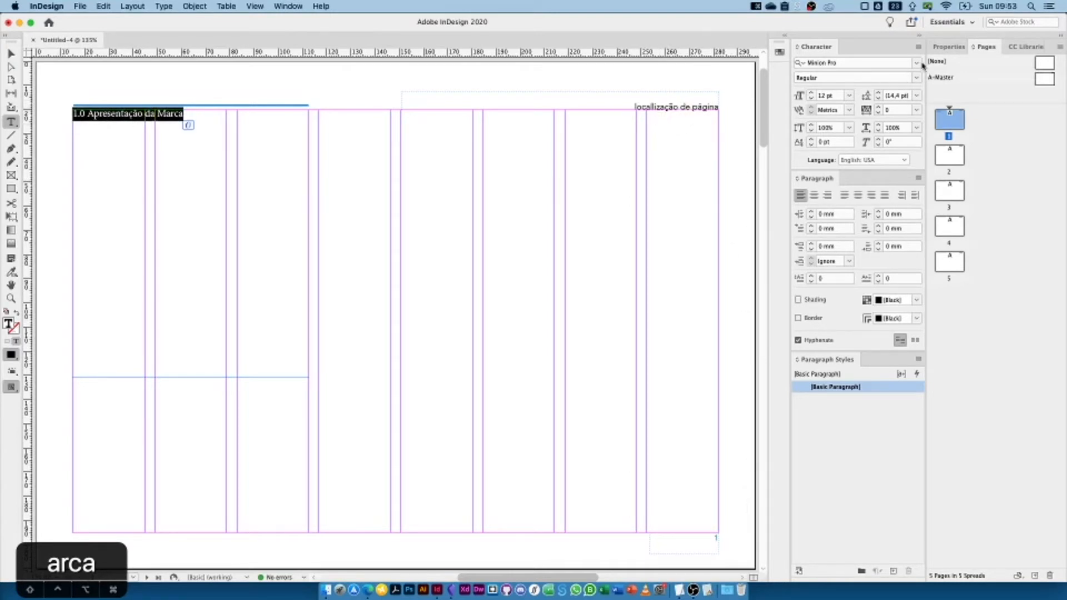
left_click(917, 64)
type("avenir")
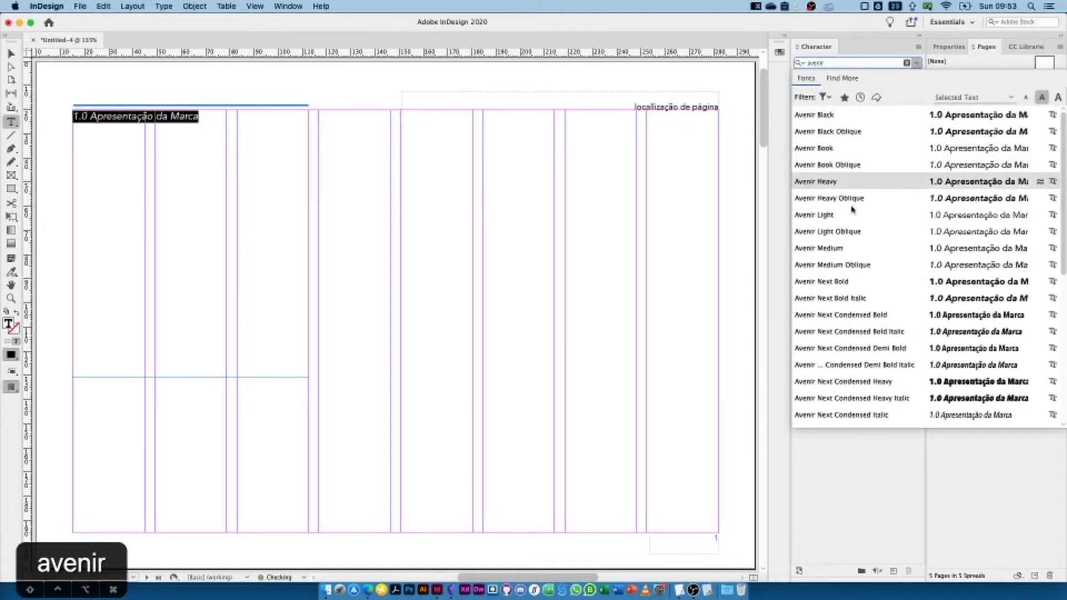
left_click(840, 249)
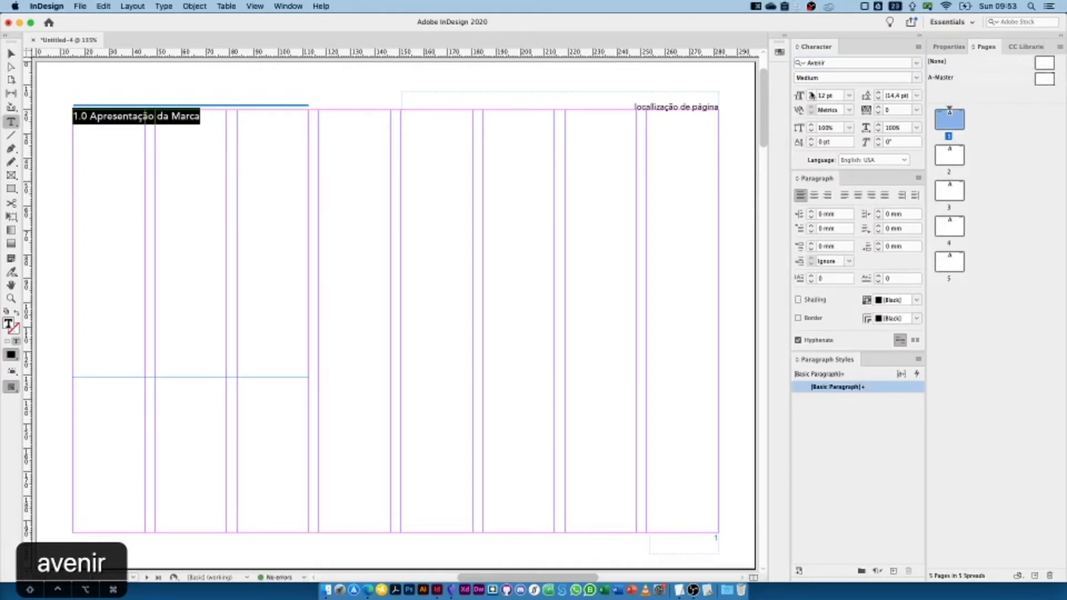
left_click(812, 94)
left_click(812, 94)
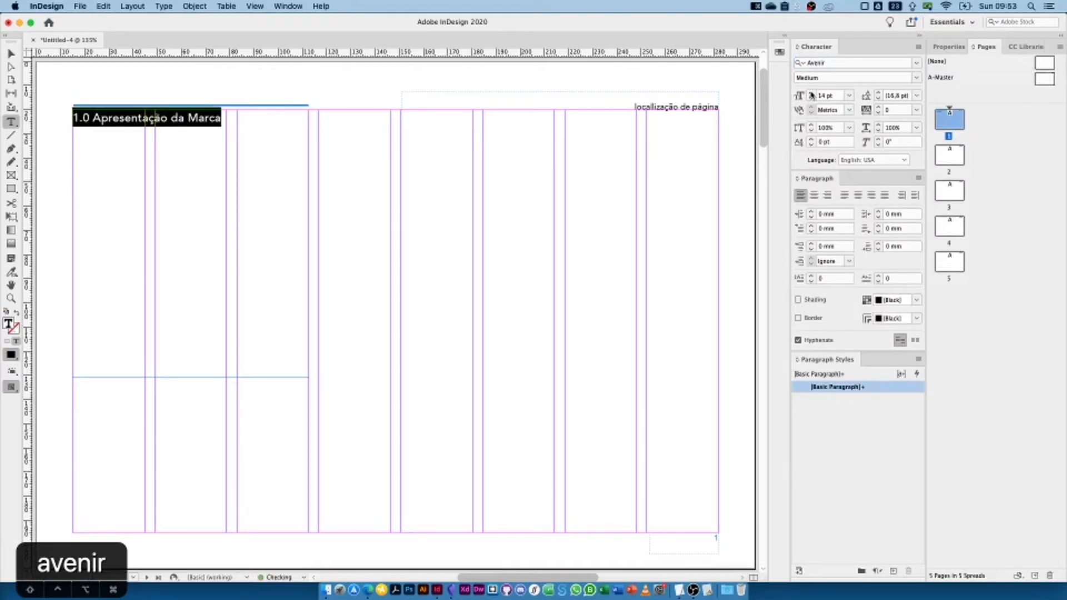
- Leave a blank line below the heading and fill the rest of the text frame with placeholder text
left_click(177, 132)
key("Return")
key("Return")
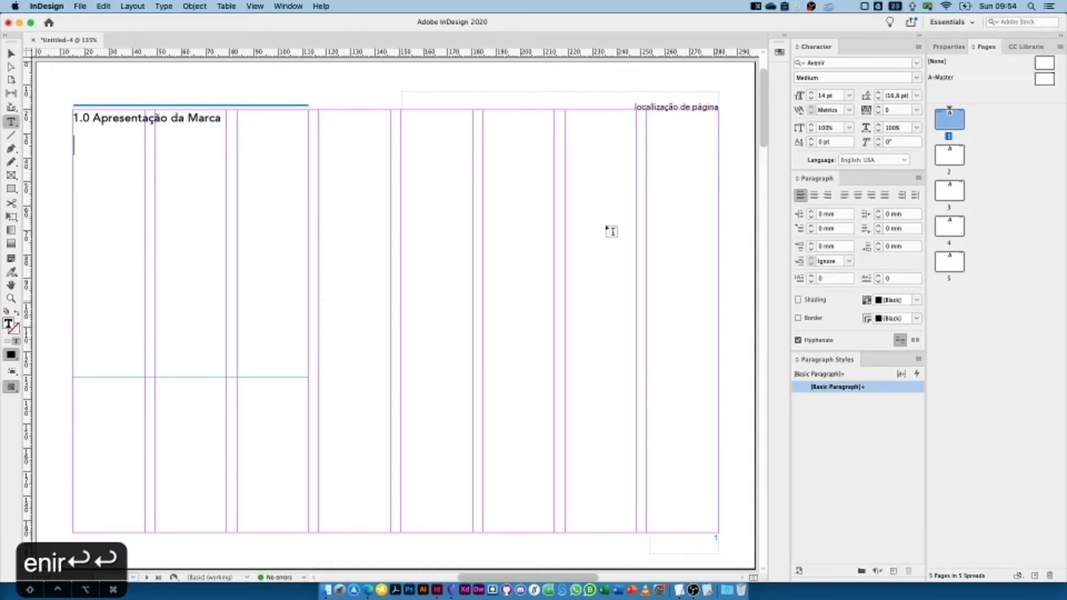
left_click(164, 7)
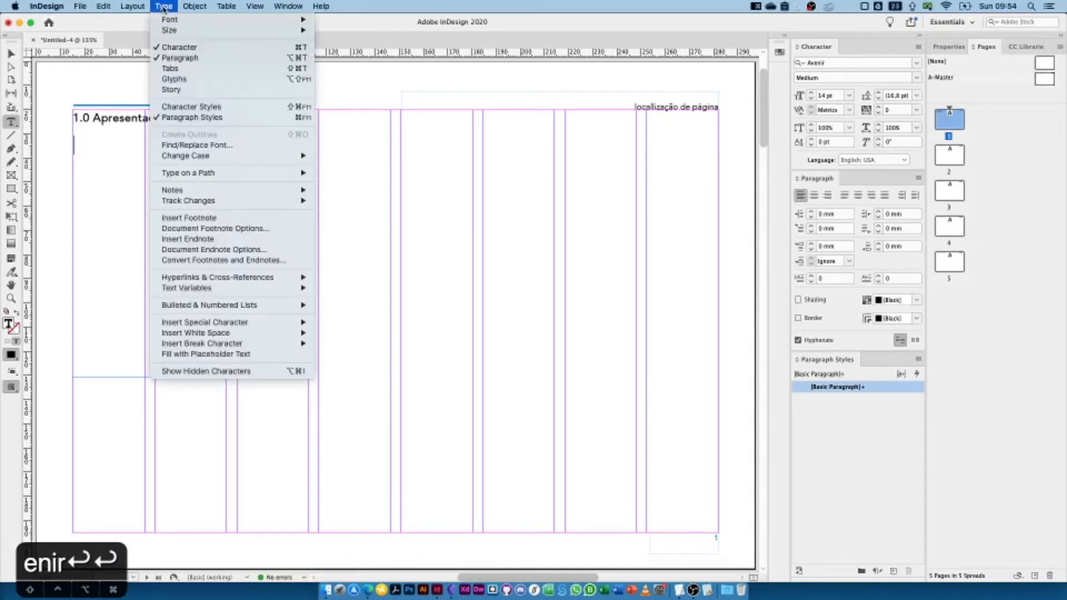
mouse_move(131, 4)
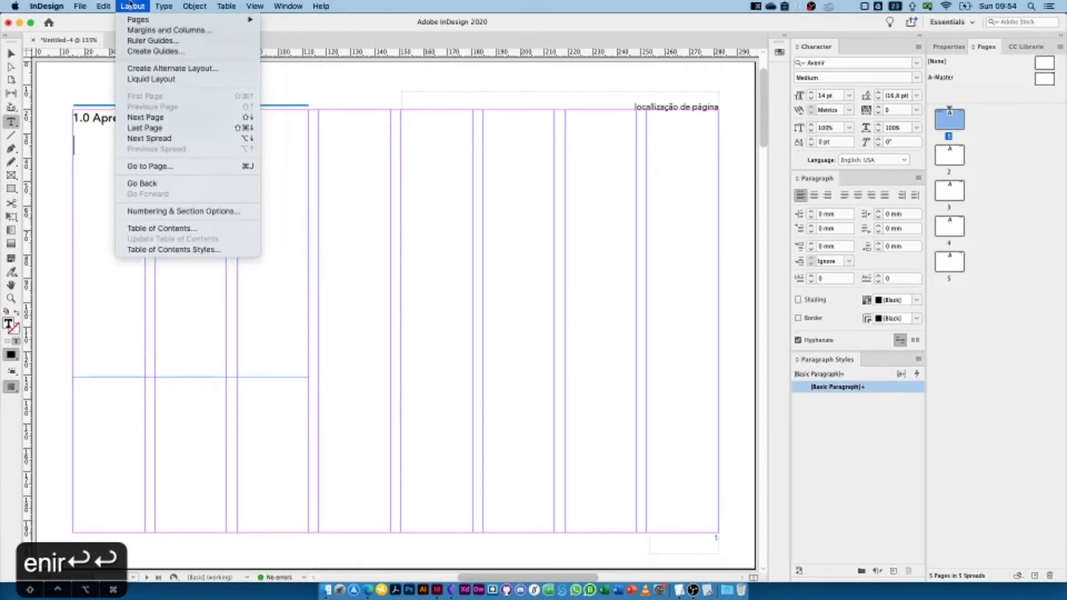
left_click(165, 6)
left_click(166, 7)
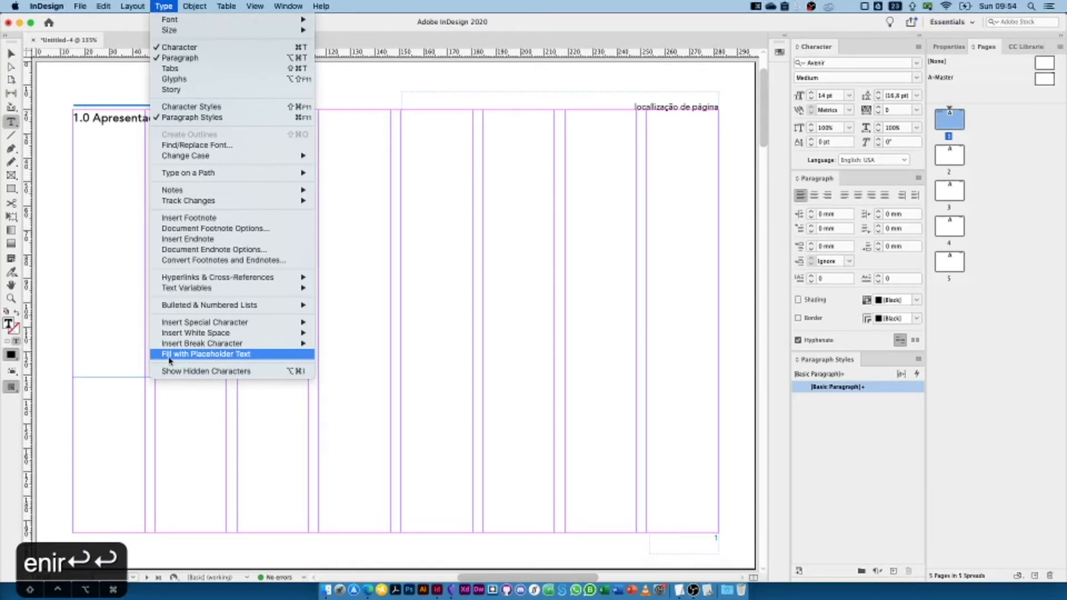
left_click(206, 354)
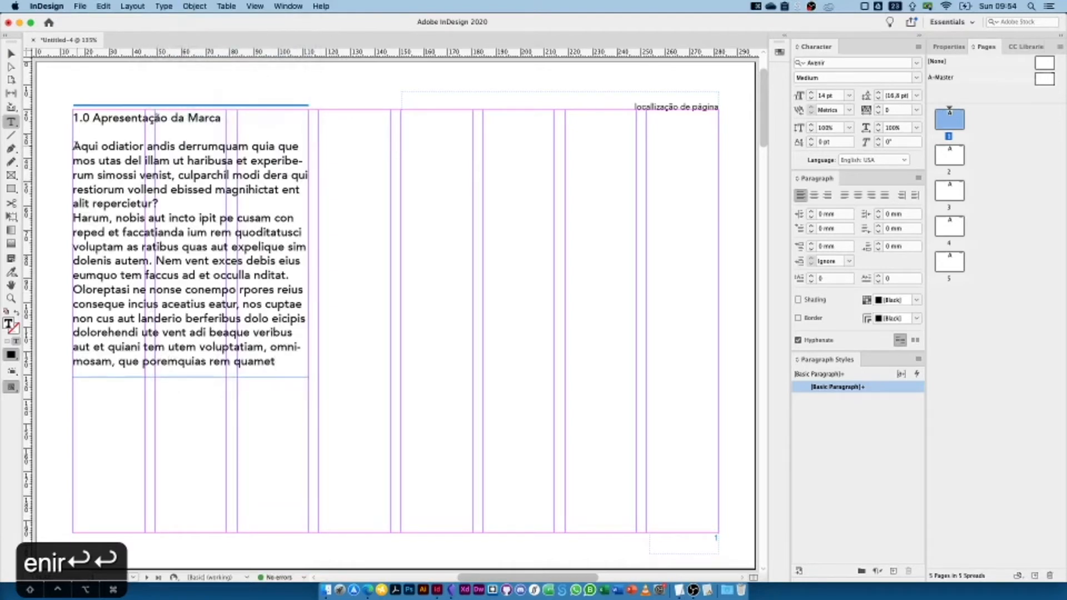
- Format the placeholder body text below the heading in Avenir Light at 11 pt
left_click_drag(74, 145, 276, 362)
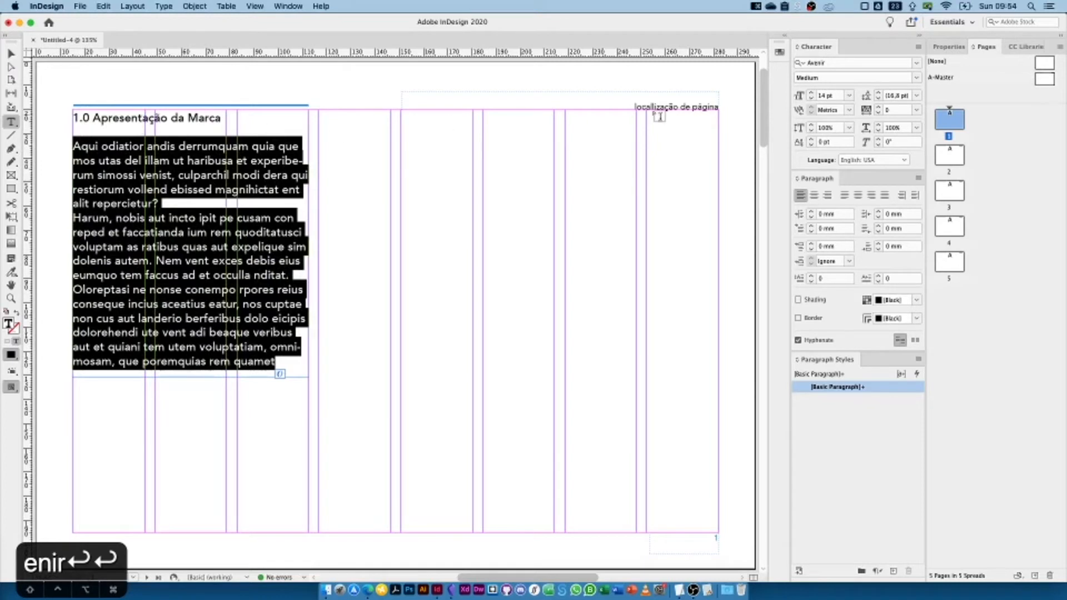
left_click(918, 78)
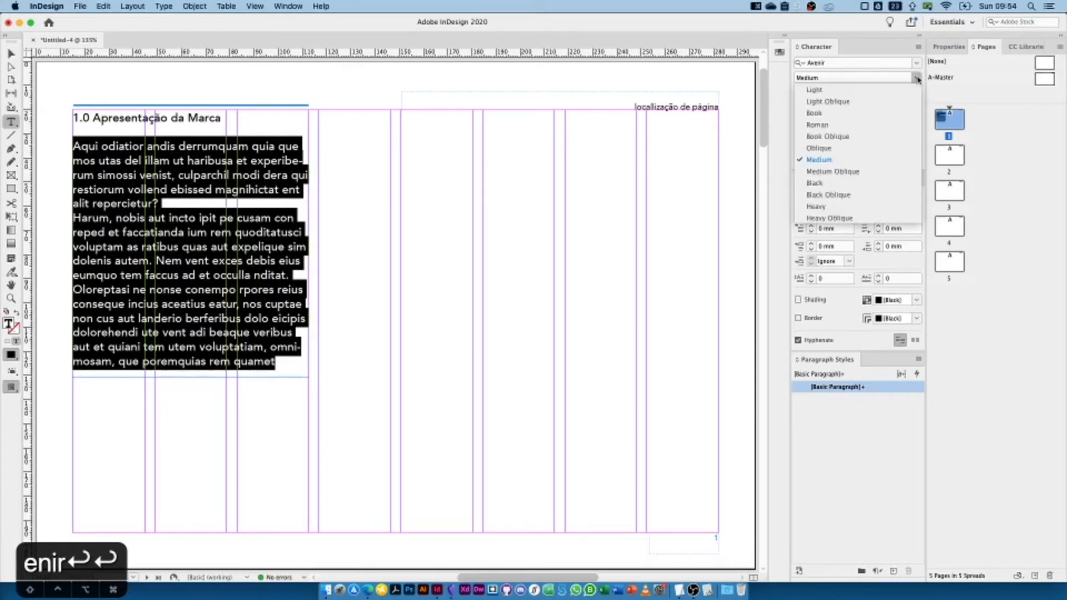
left_click(842, 90)
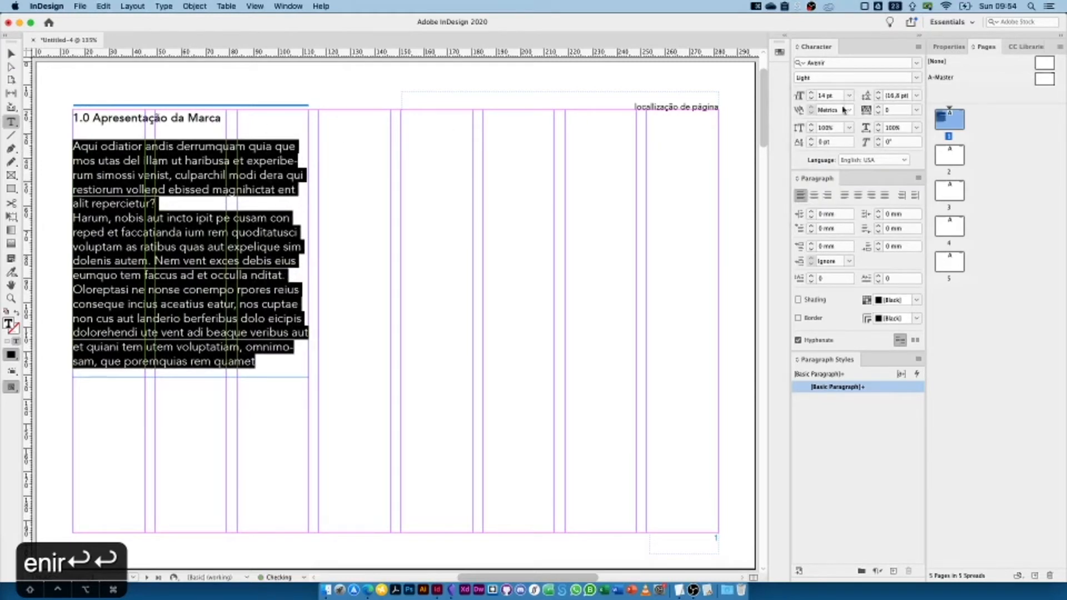
left_click(812, 99)
left_click(811, 99)
left_click(811, 99)
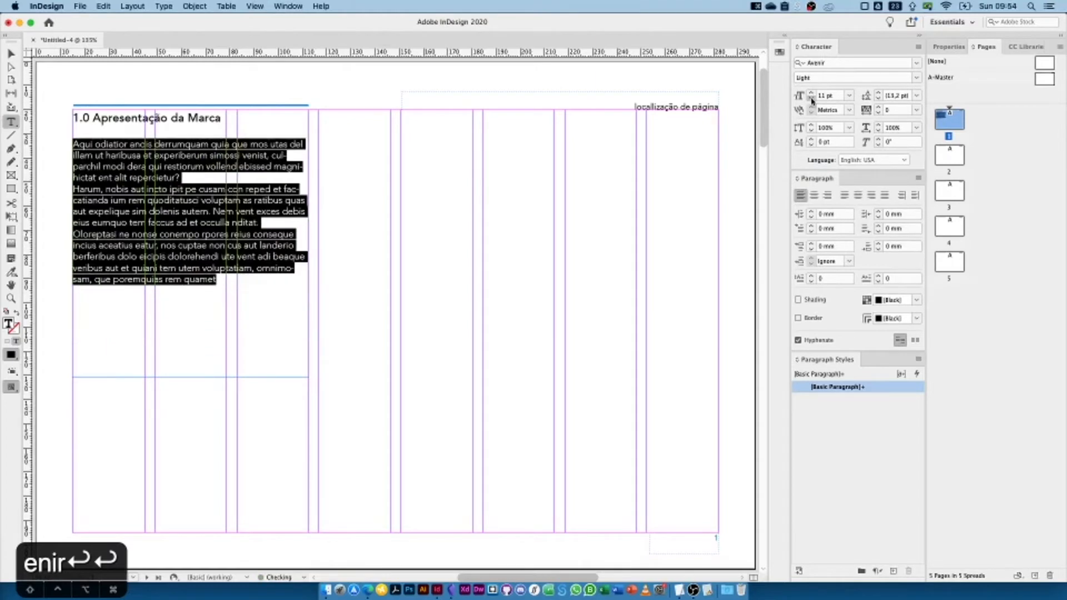
- Set the placeholder body text to 9 pt size with 12 pt leading
left_click(812, 98)
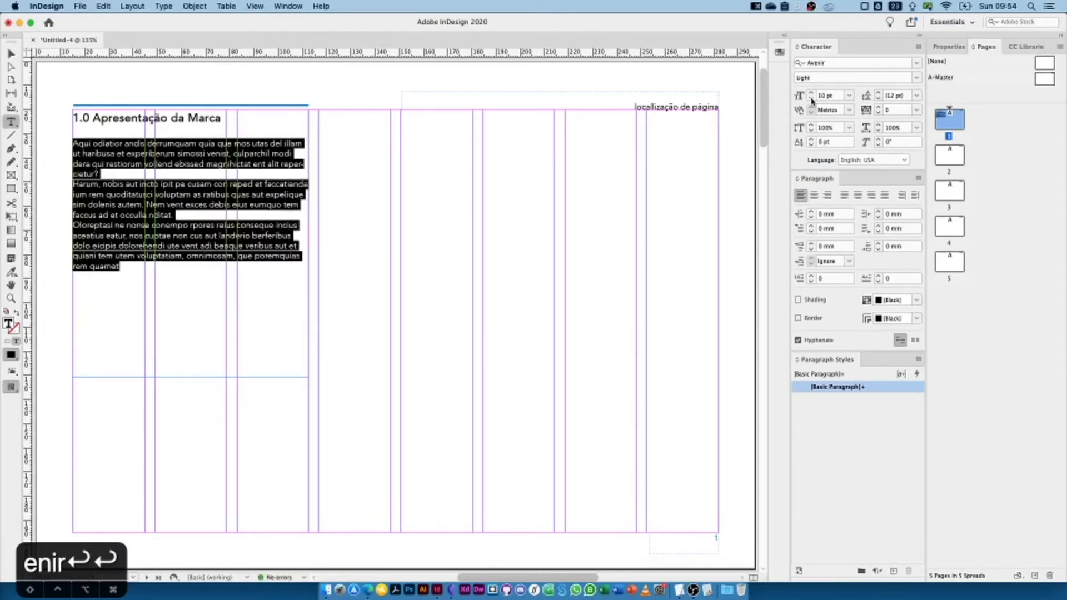
left_click(812, 99)
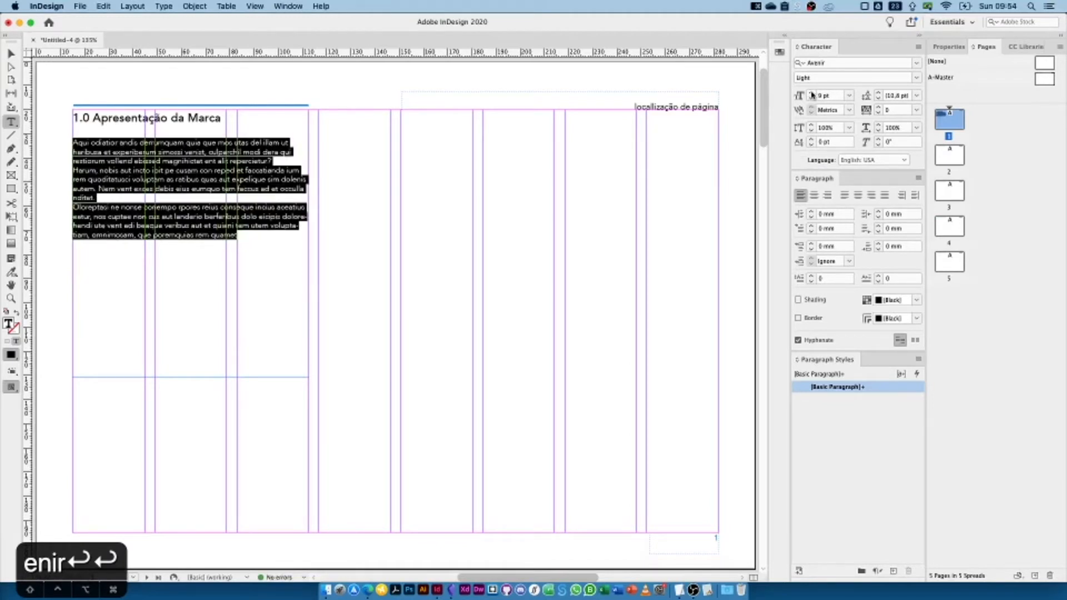
left_click(811, 93)
left_click(811, 99)
left_click(879, 93)
left_click(879, 93)
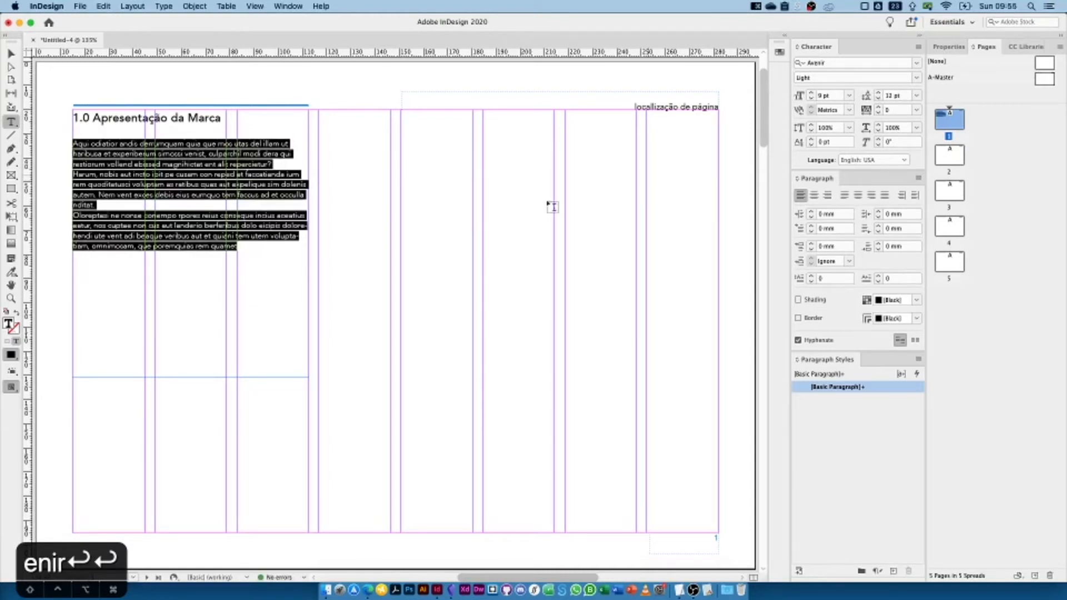
left_click(190, 247)
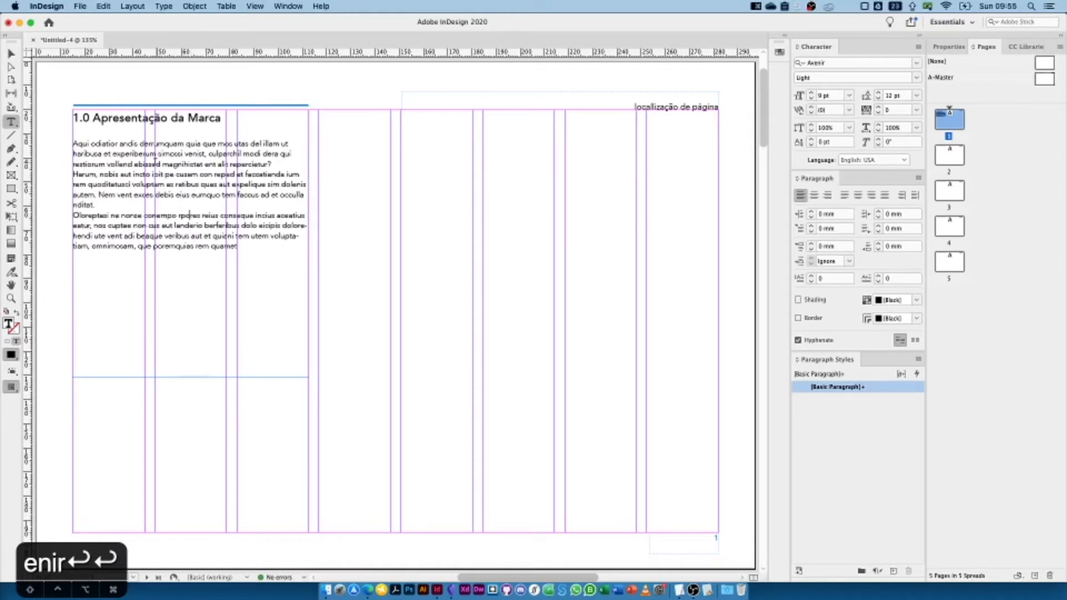
- Preview page 1 without guides and in full-screen presentation, and return to the normal layout view
left_click(11, 53)
left_click(79, 87)
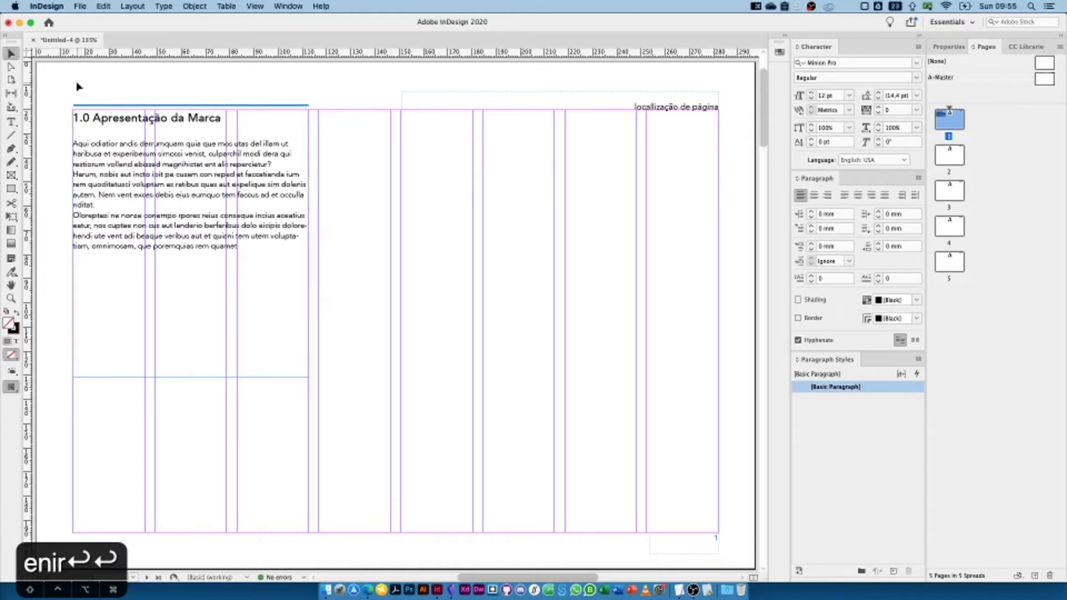
key("w")
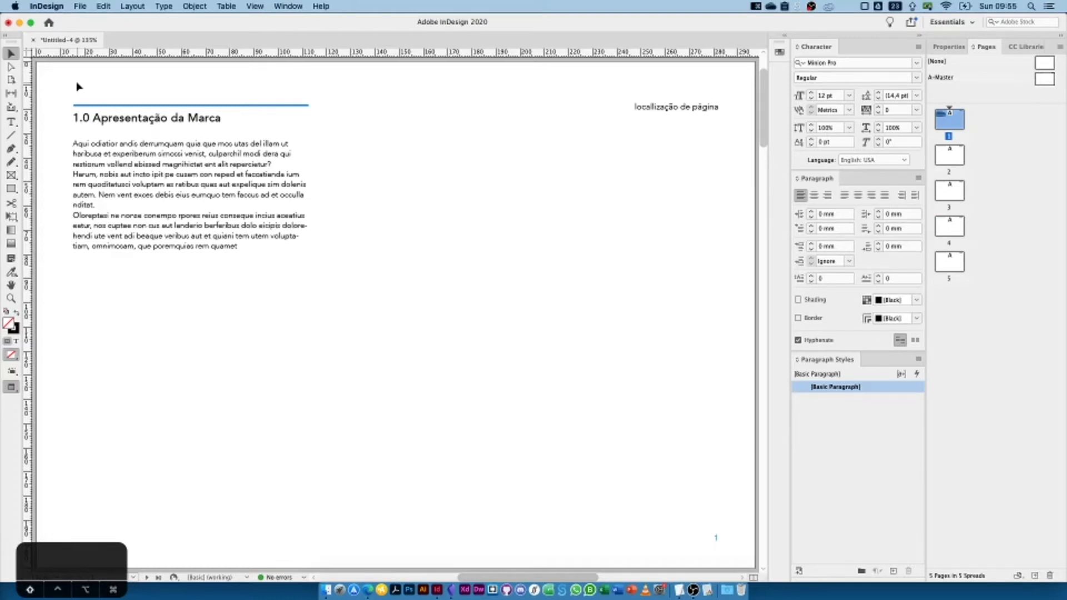
key("shift+w")
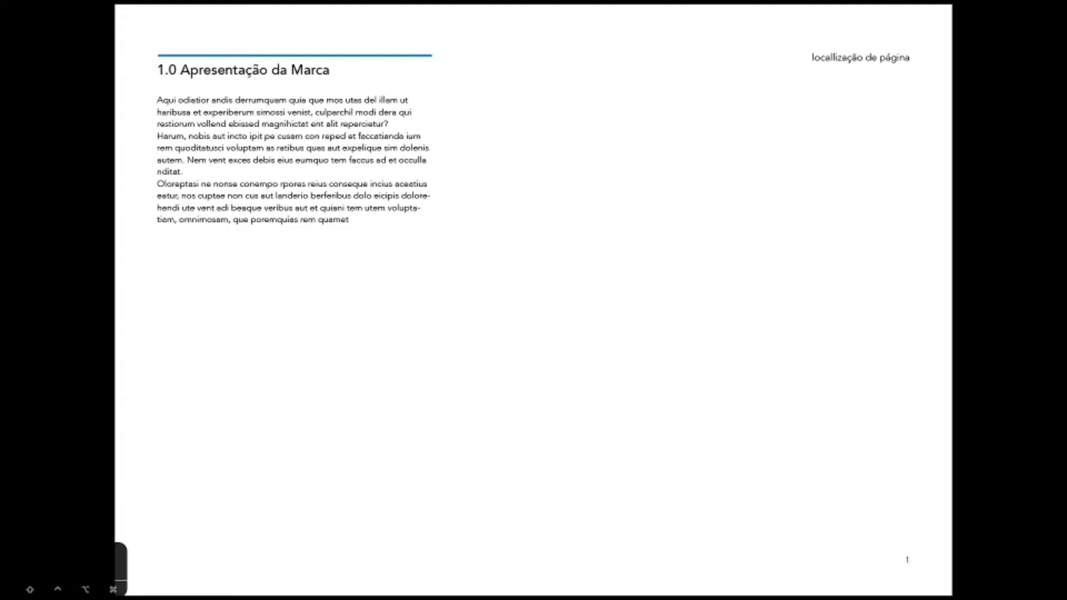
key("Escape")
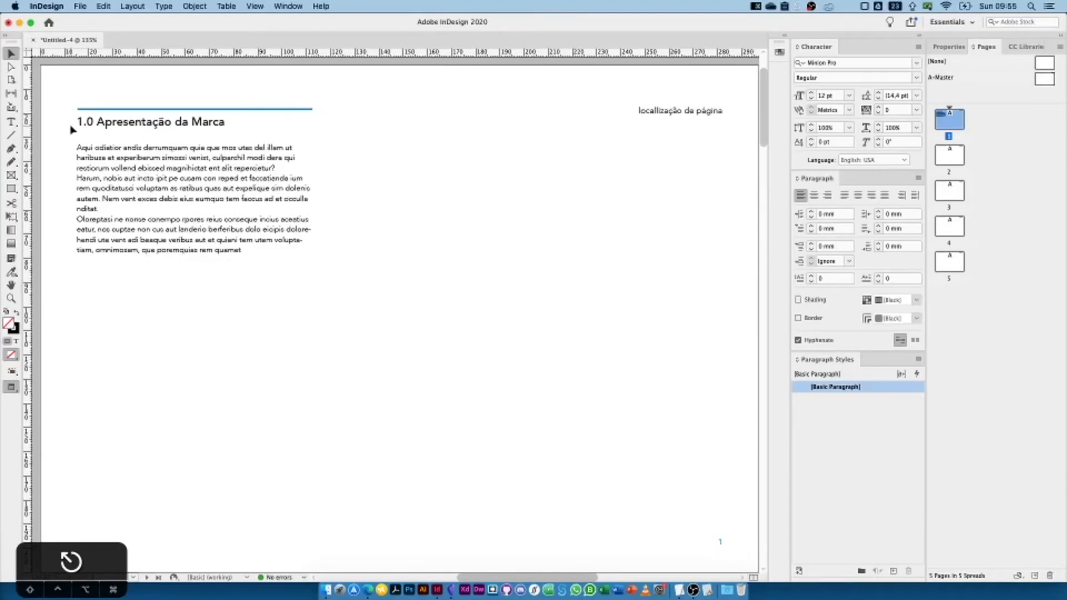
key("w")
left_click(222, 168)
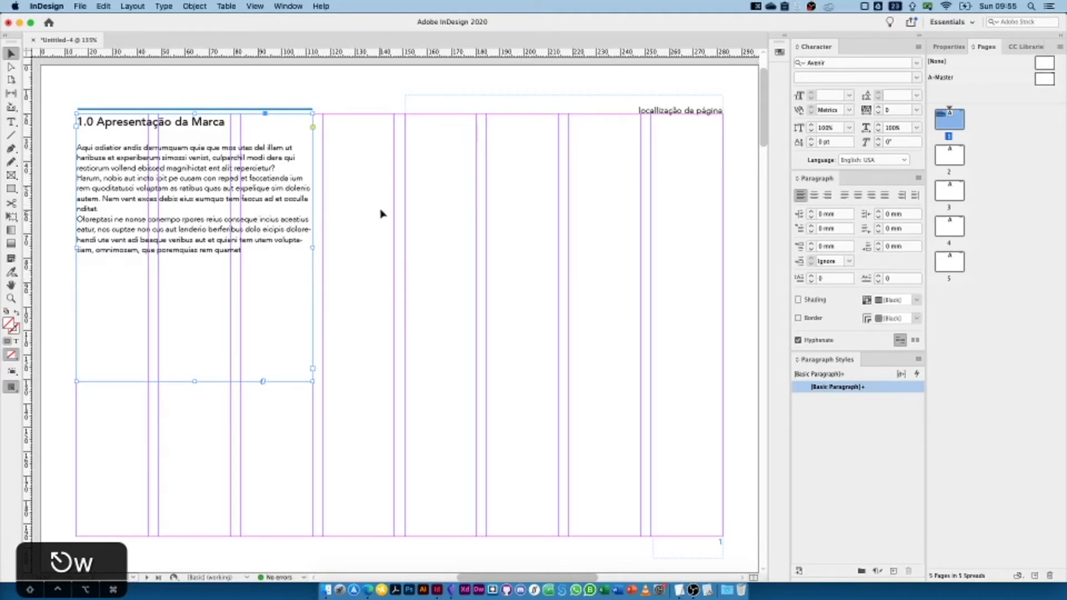
left_click(356, 209)
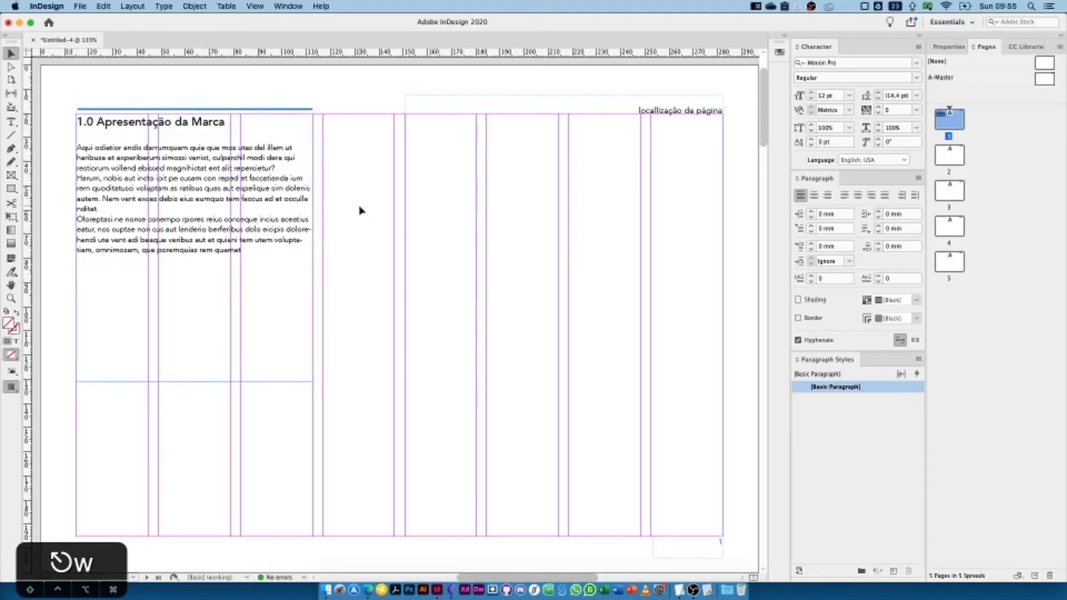
- Remove the blank line between the heading and the body text
left_click(229, 178)
double_click(120, 139)
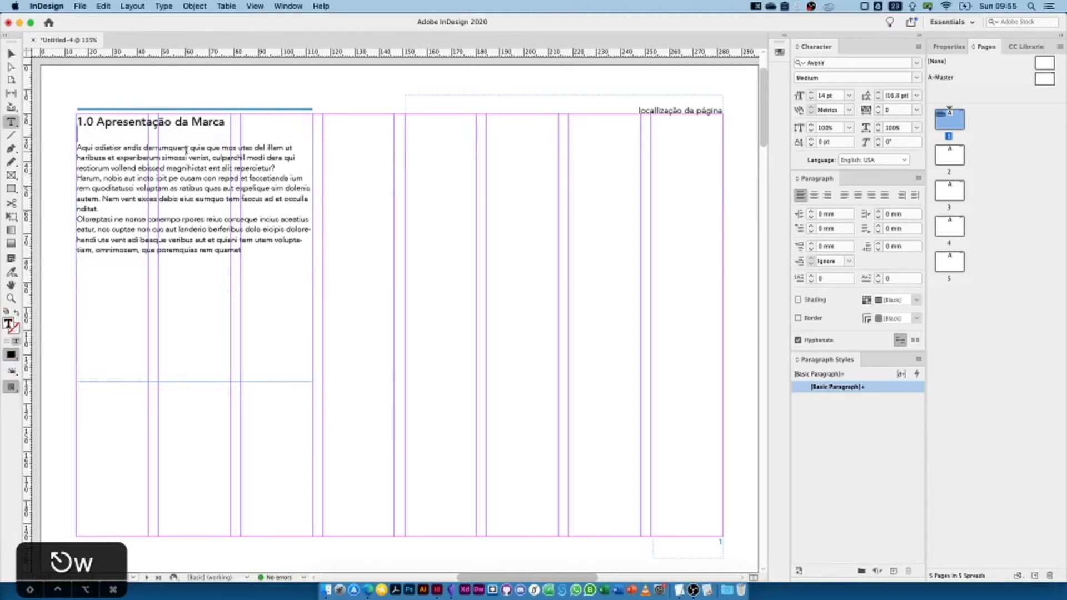
key("BackSpace")
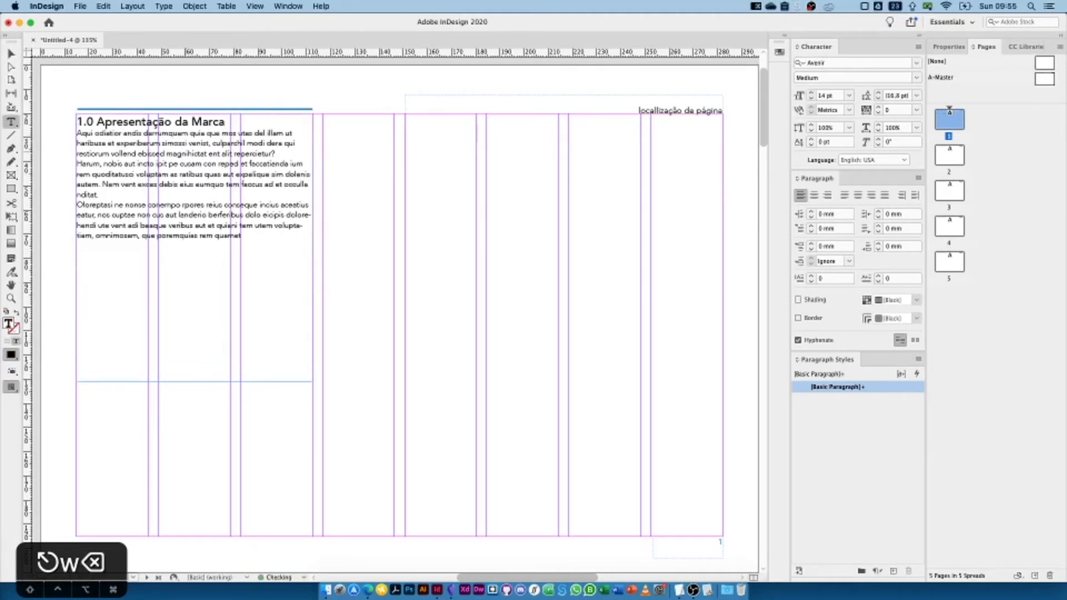
key("Return")
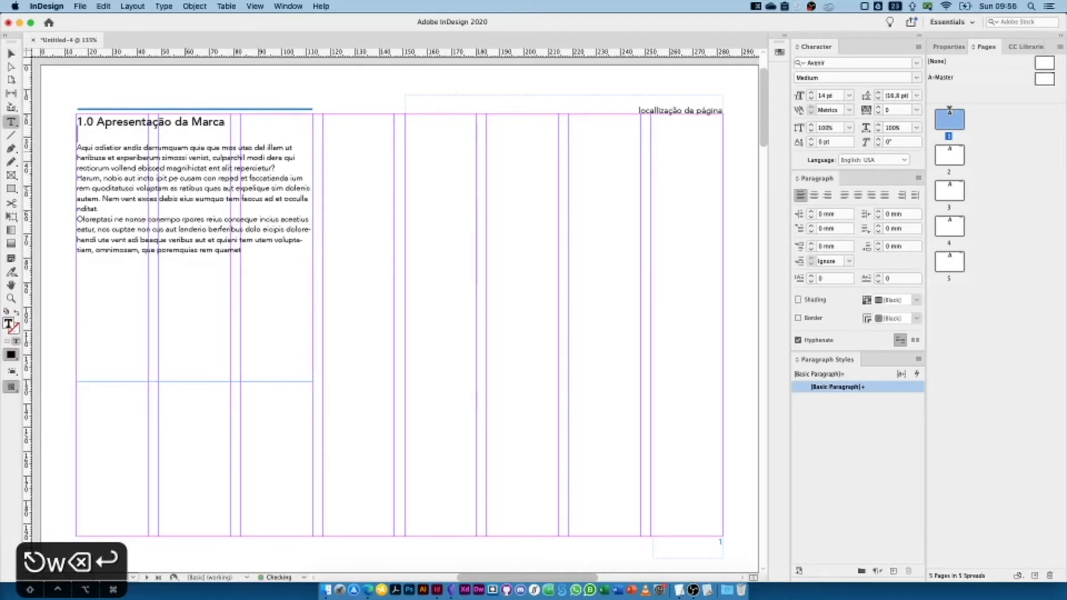
key("BackSpace")
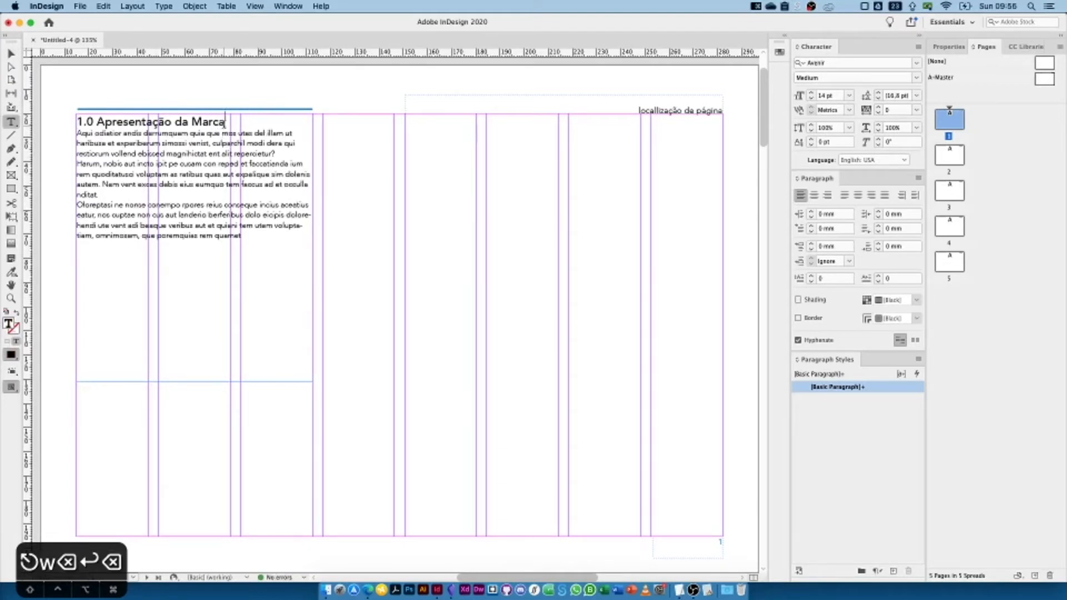
left_click_drag(225, 121, 203, 121)
left_click(104, 115)
double_click(104, 115)
left_click_drag(241, 235, 71, 135)
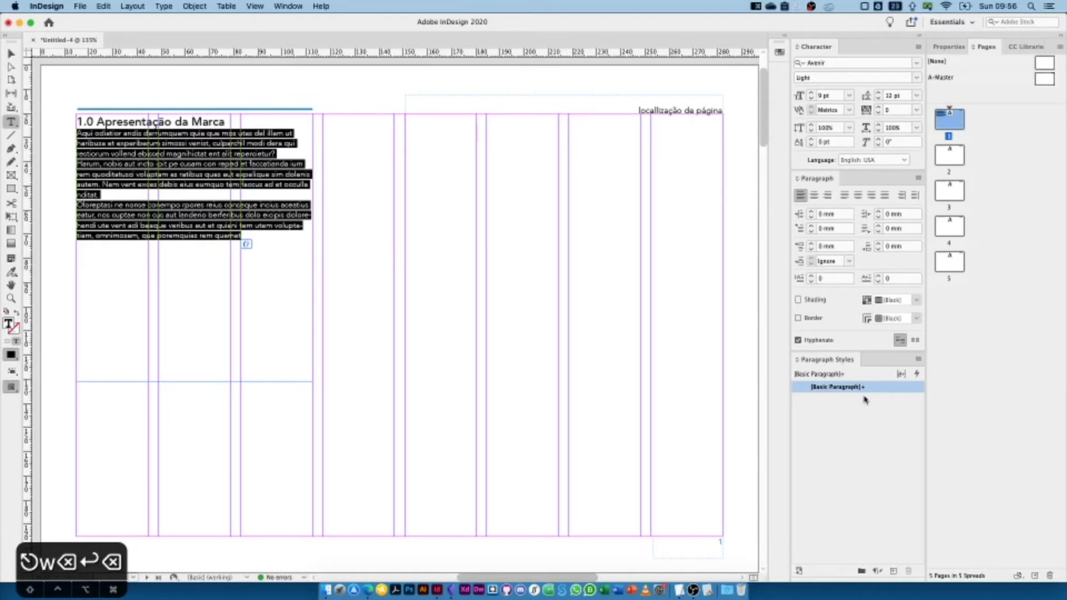
left_click(11, 54)
left_click(56, 95)
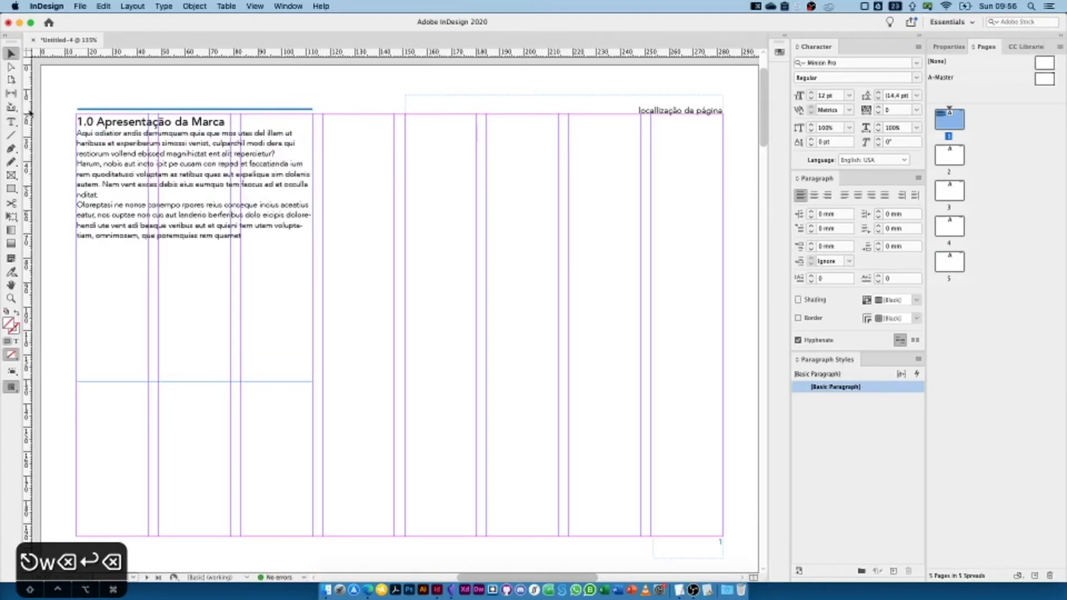
- Draw an empty trial text frame in the middle of page 1 and delete it
left_click(12, 122)
left_click_drag(432, 171, 594, 286)
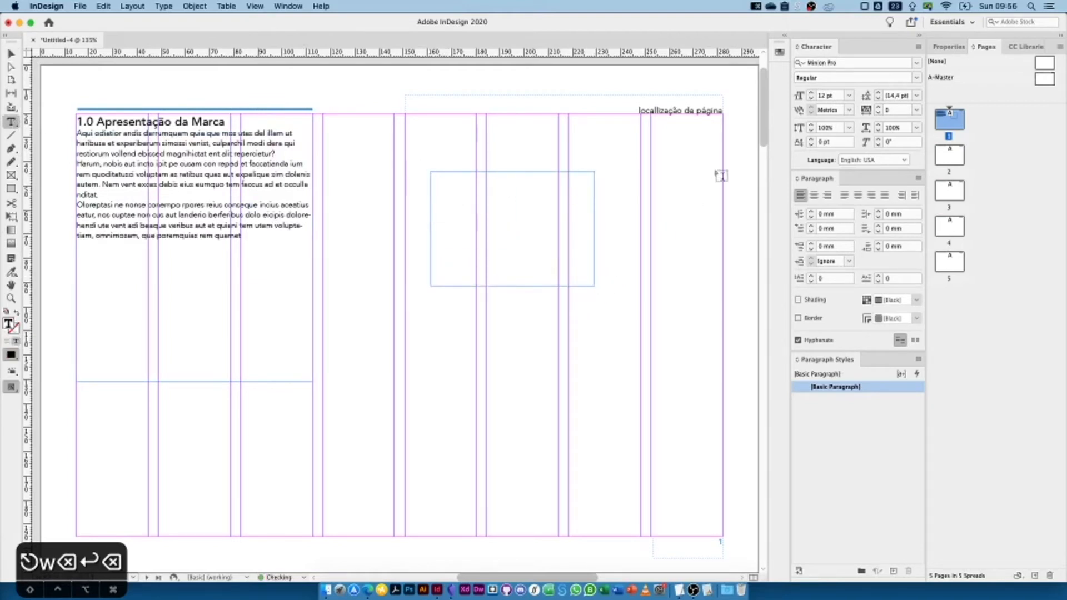
left_click(11, 54)
left_click(125, 164)
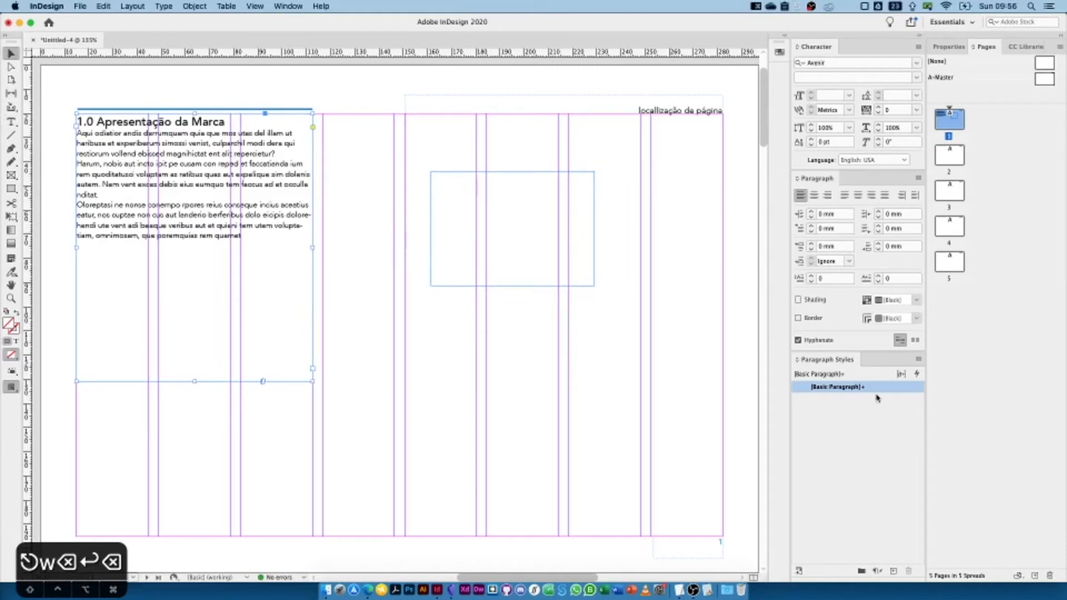
left_click(530, 232)
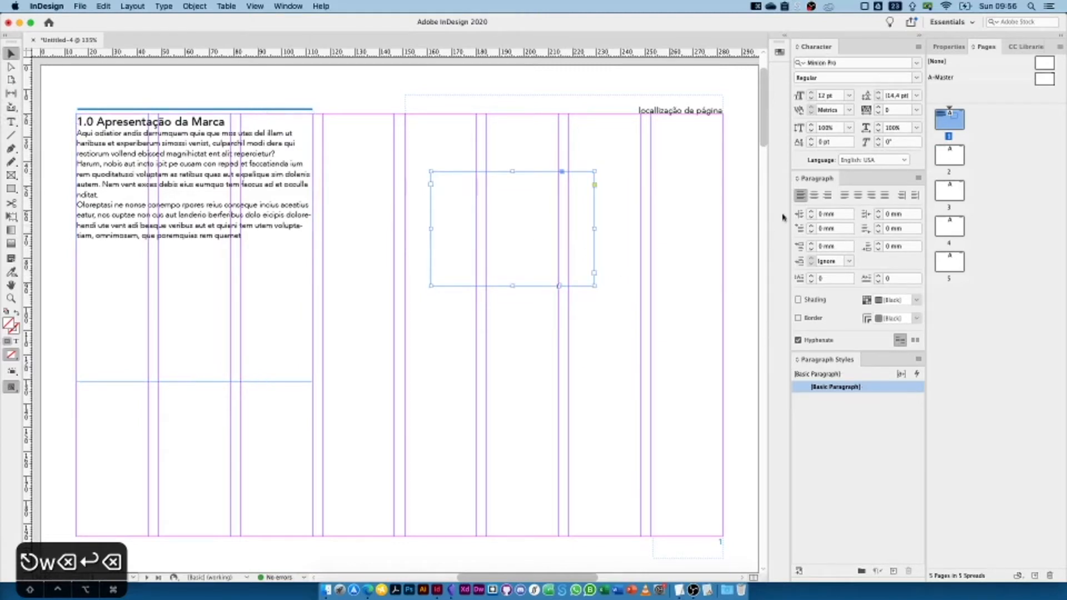
left_click_drag(633, 173, 532, 250)
key("Delete")
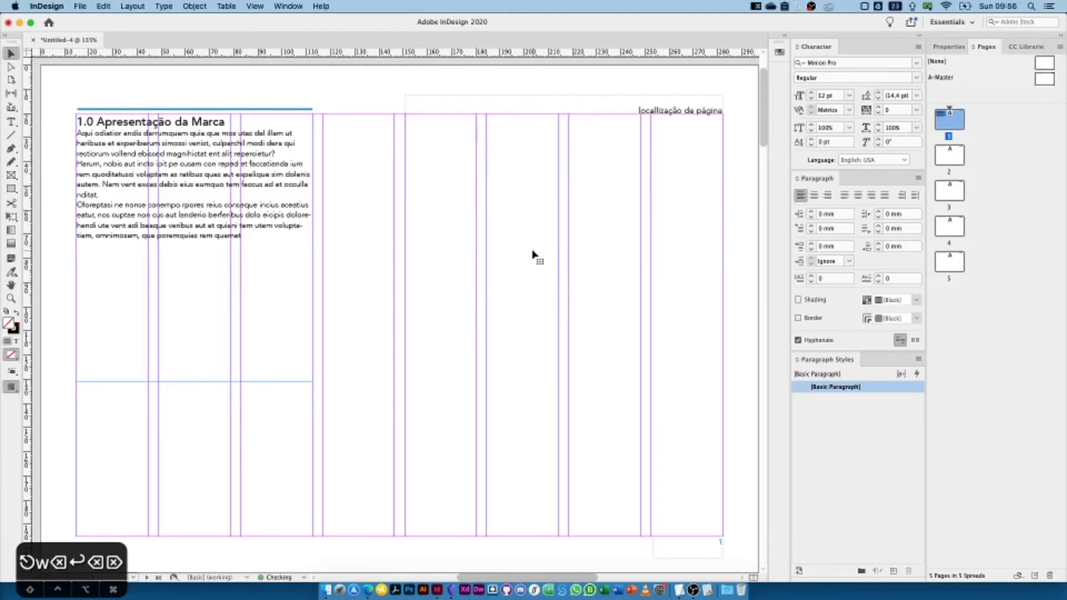
- Create and apply a paragraph style based on the body text below the heading, and undo it
double_click(248, 234)
left_click_drag(248, 233, 61, 136)
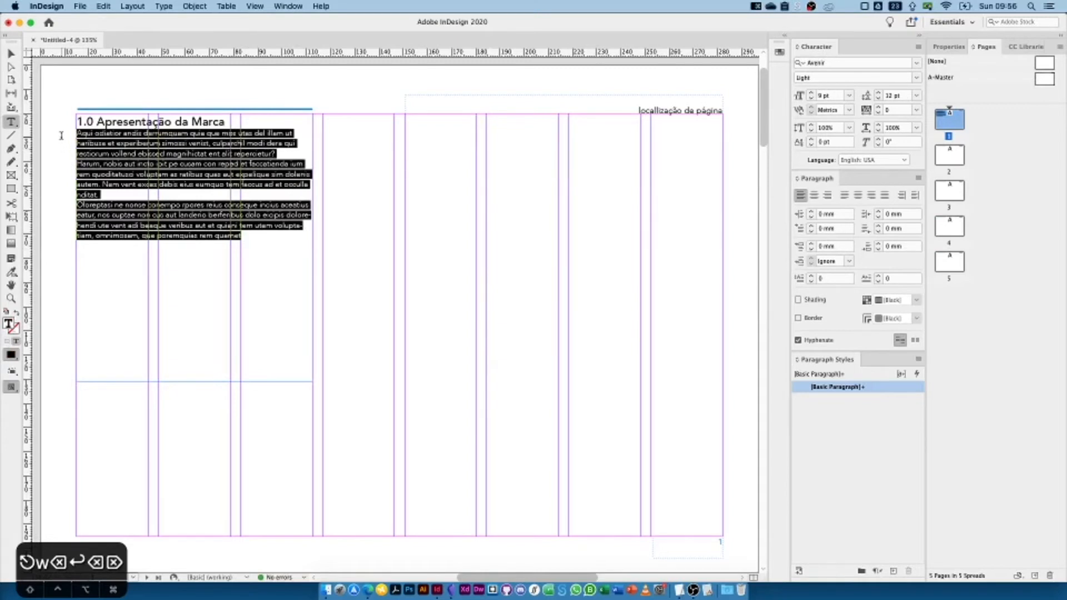
left_click(895, 573)
left_click(839, 400)
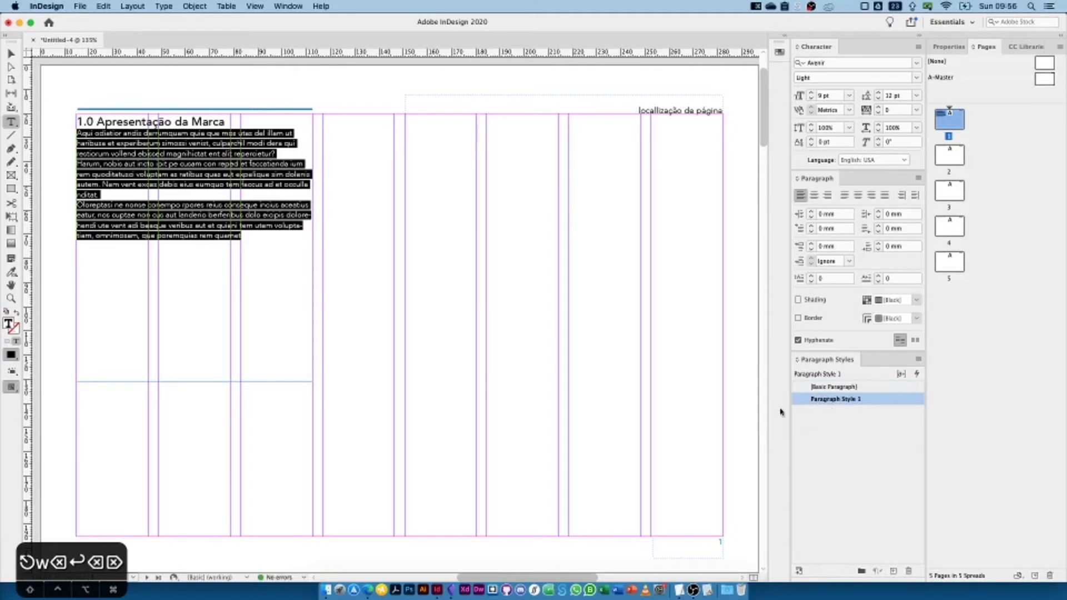
key("super+z")
key("super+z")
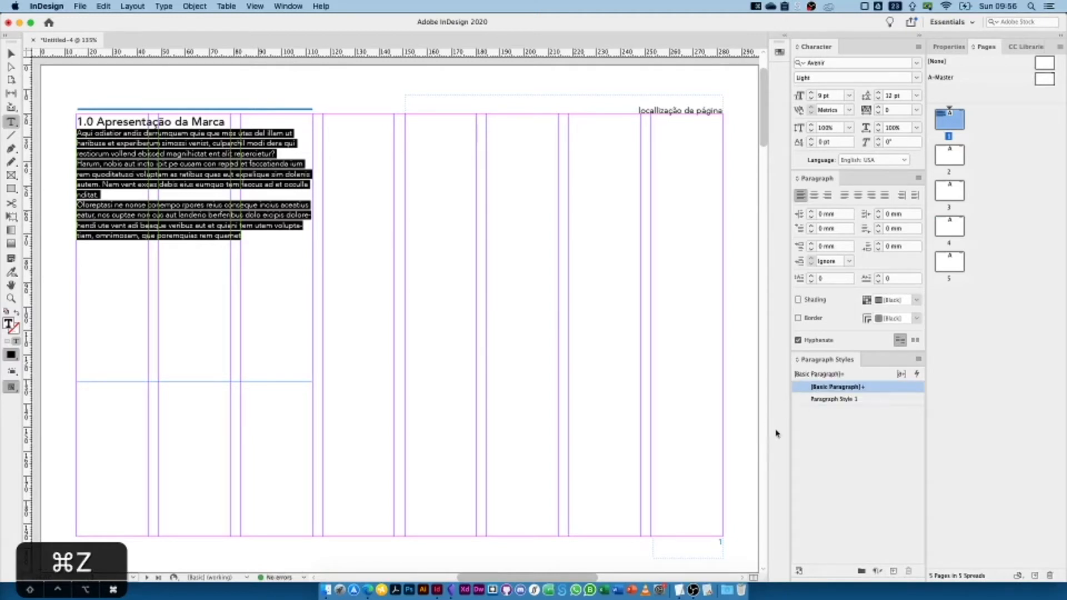
- Create a paragraph style from the body text below the heading, apply it, and name it "texto corrido"
left_click(178, 196)
left_click_drag(255, 235, 66, 135)
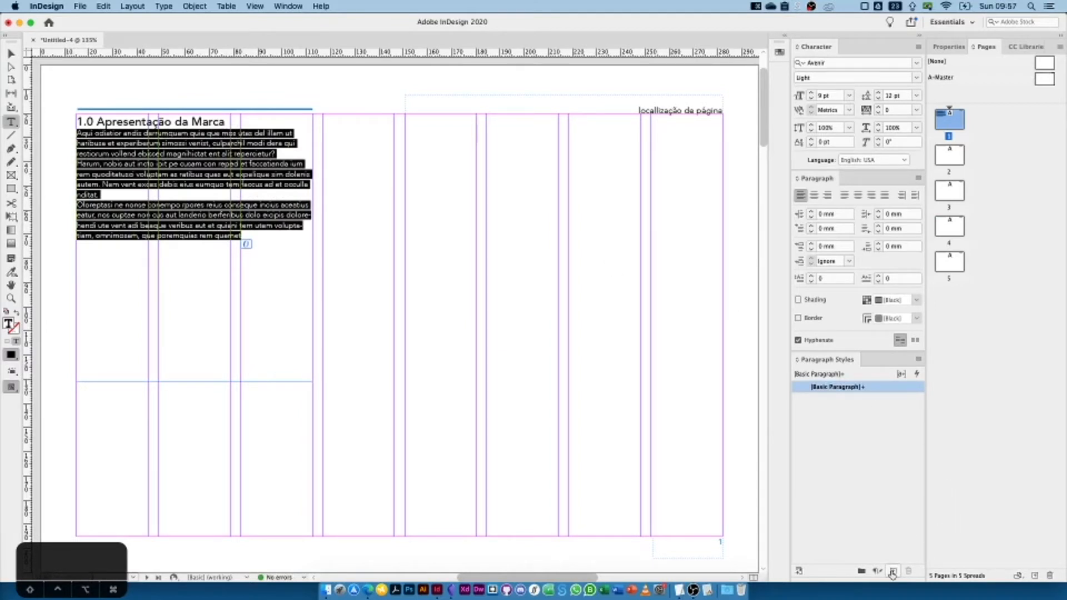
left_click(892, 572)
left_click(836, 400)
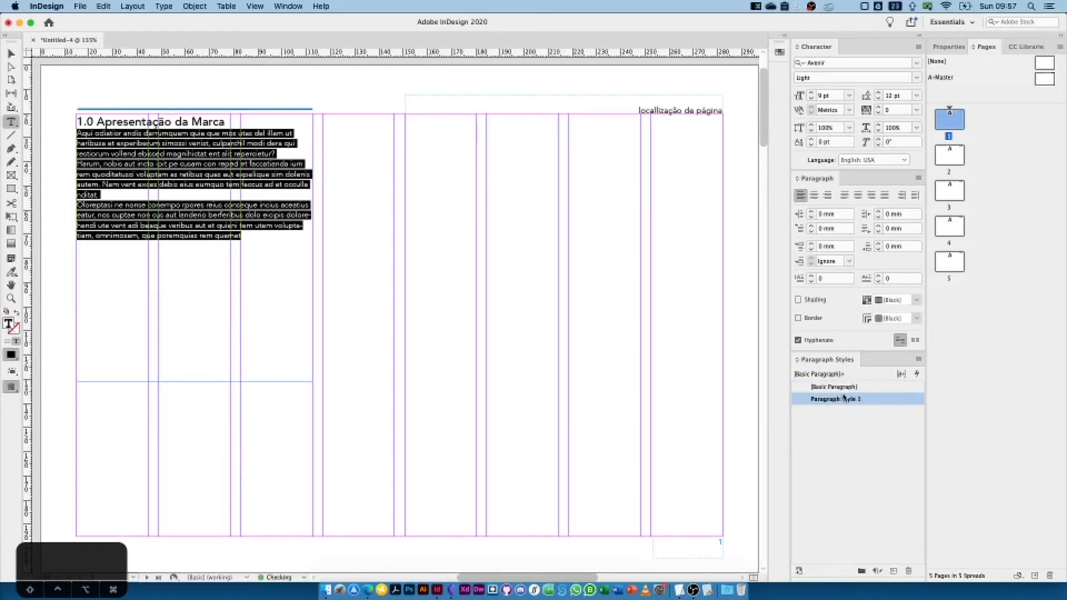
double_click(838, 400)
left_click_drag(498, 111, 666, 84)
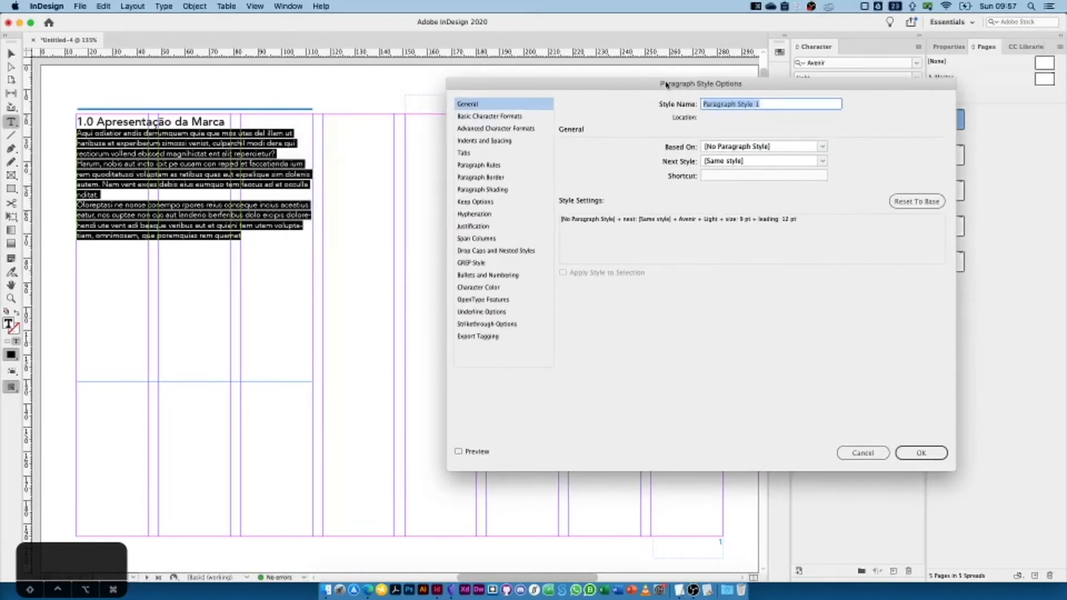
type("texto corrido")
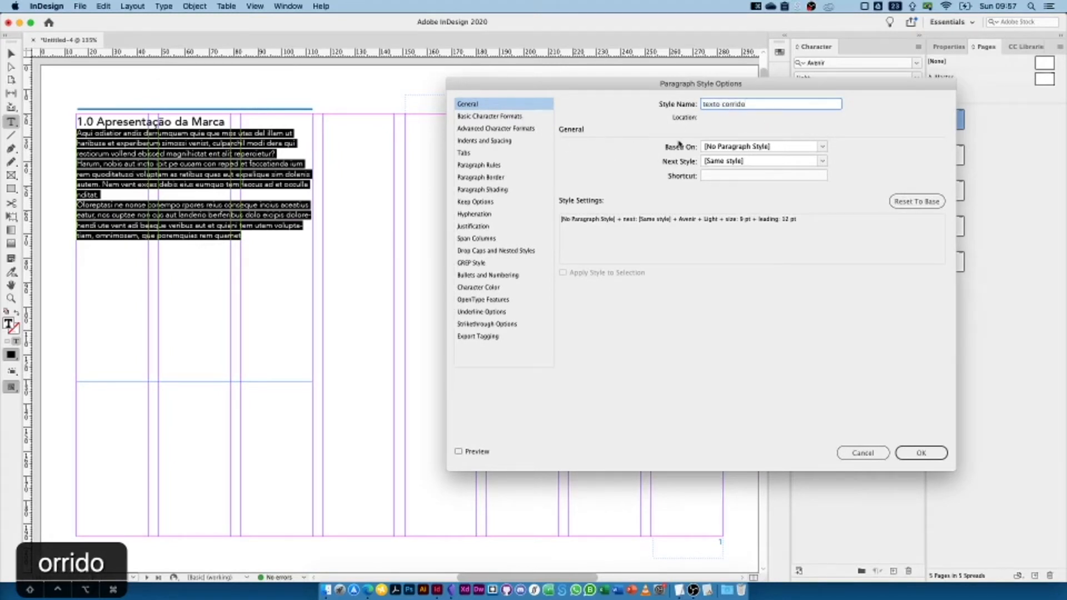
- Review the "texto corrido" style's basic and advanced character formats, indents and spacing, and paragraph rule and border settings
left_click(480, 117)
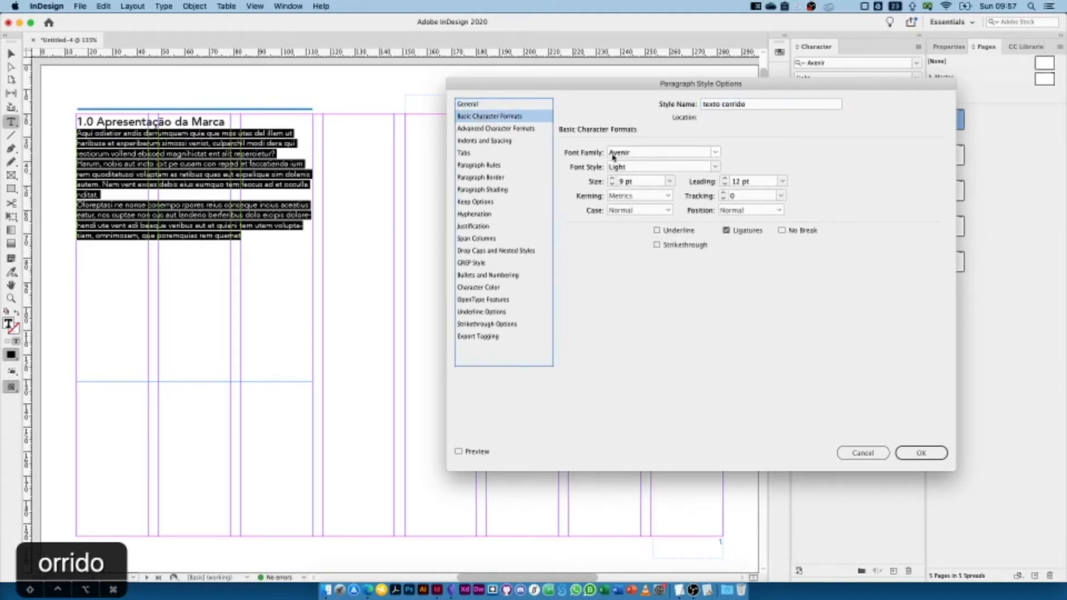
left_click_drag(679, 84, 672, 97)
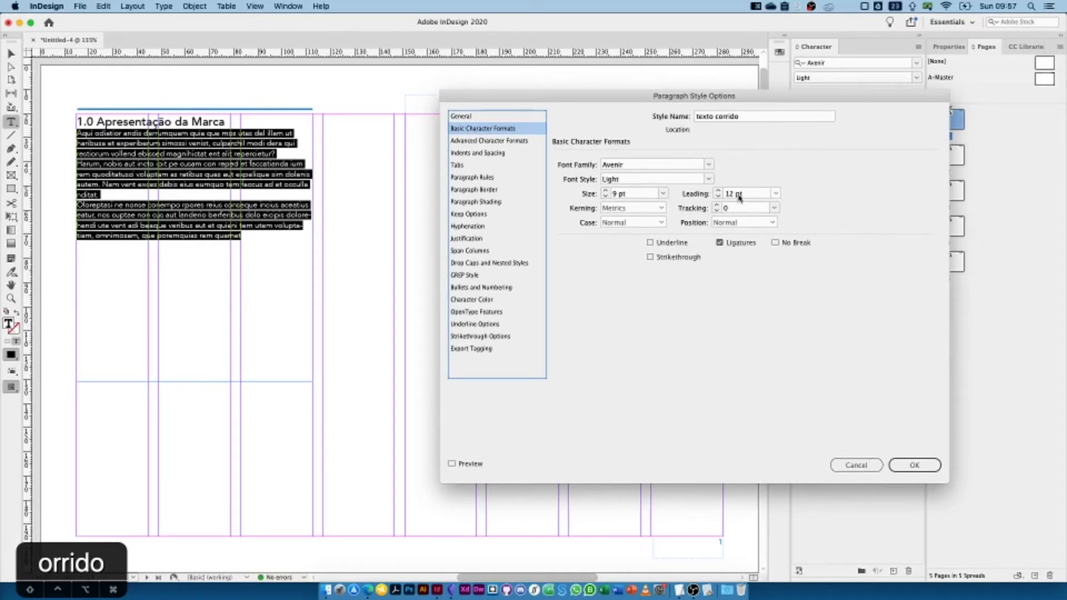
left_click(489, 143)
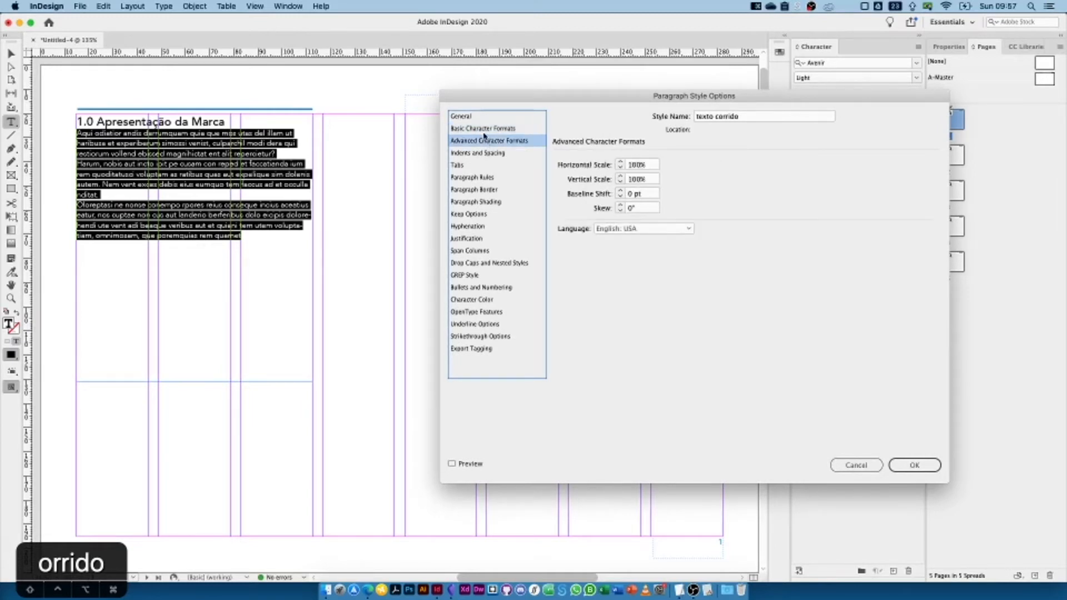
left_click(483, 131)
left_click(482, 142)
left_click(479, 154)
left_click(476, 176)
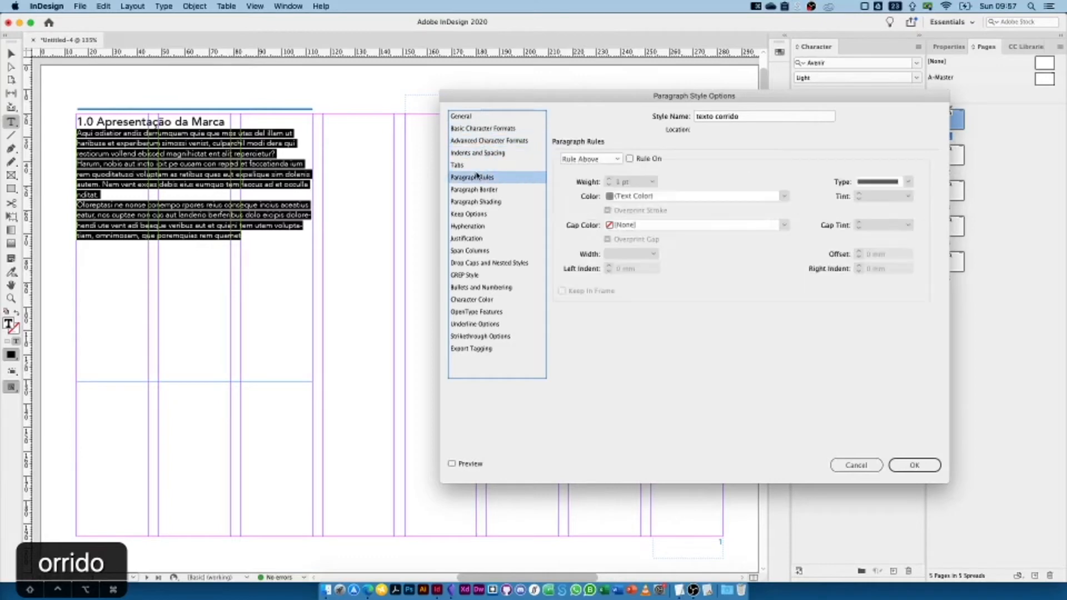
left_click(481, 190)
left_click(476, 153)
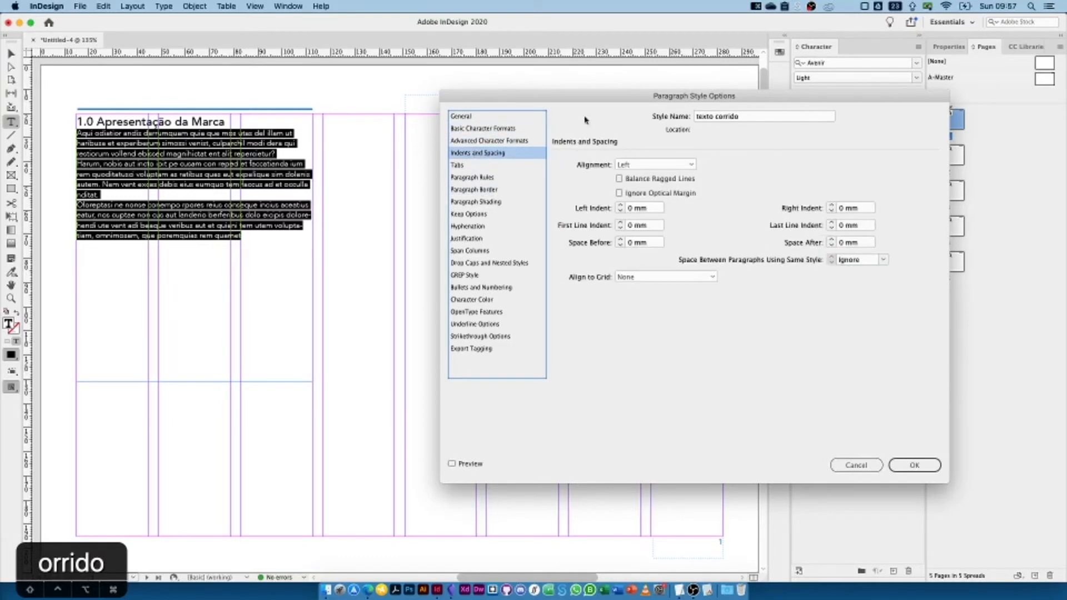
left_click_drag(593, 99, 552, 102)
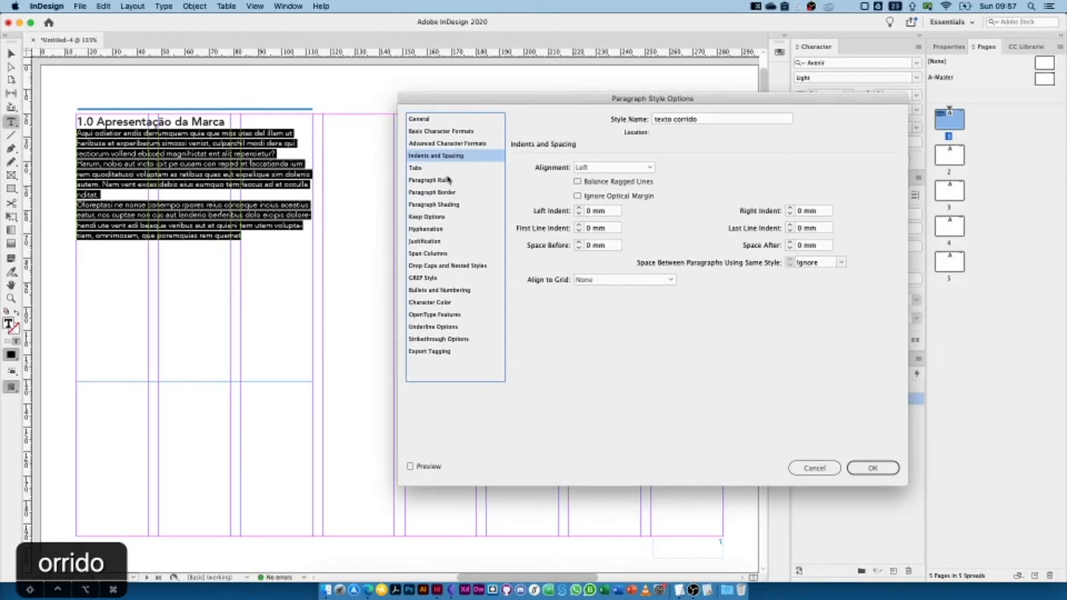
left_click(442, 144)
left_click(441, 133)
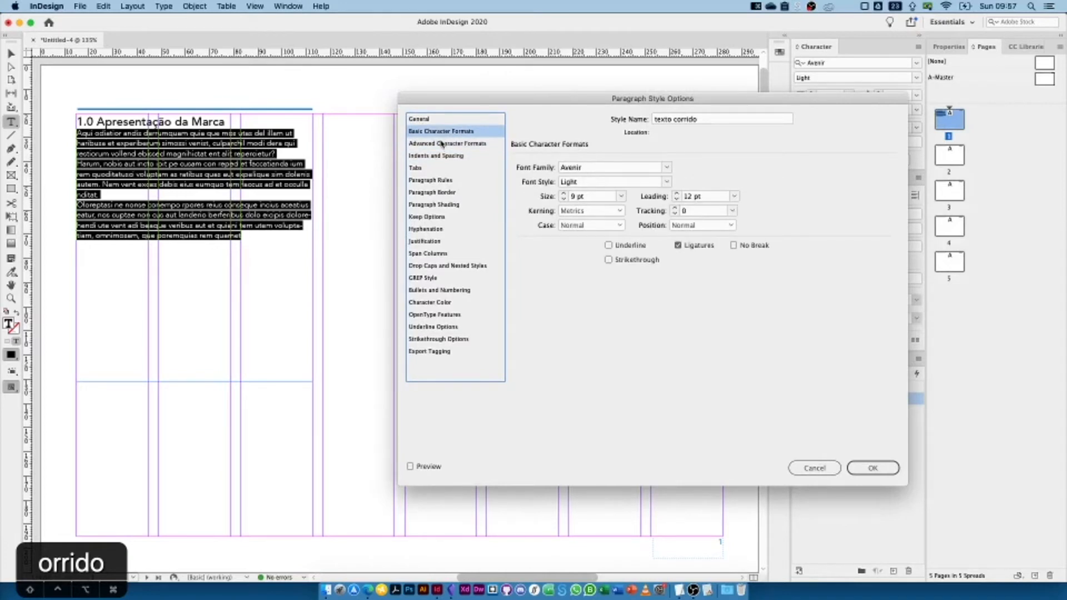
left_click(442, 144)
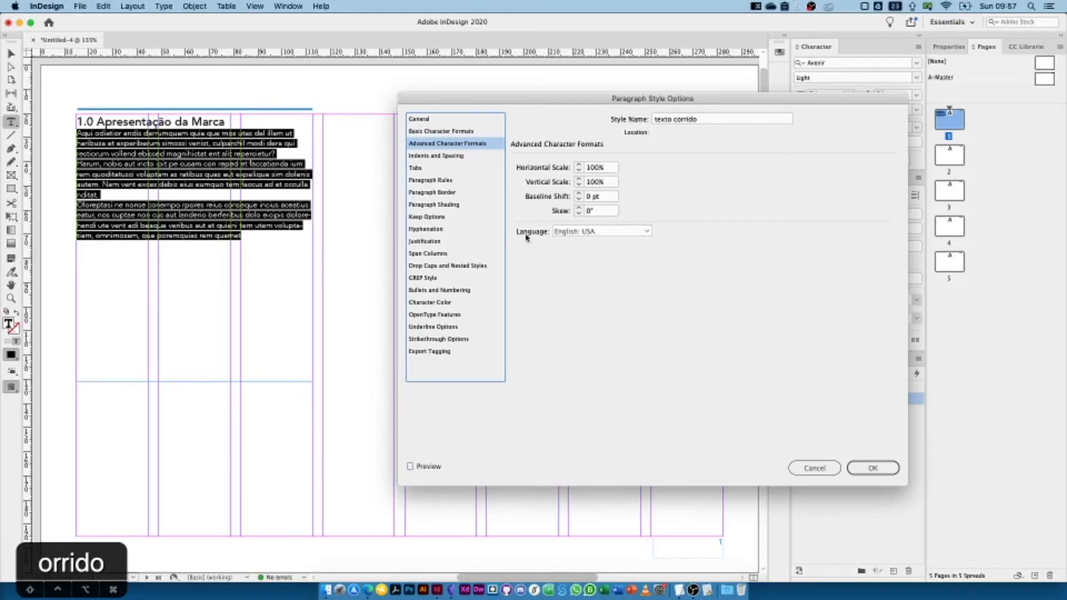
- Set the language of the "texto corrido" paragraph style to Portuguese: Brazilian
left_click(568, 234)
scroll(623, 353, "down", 5)
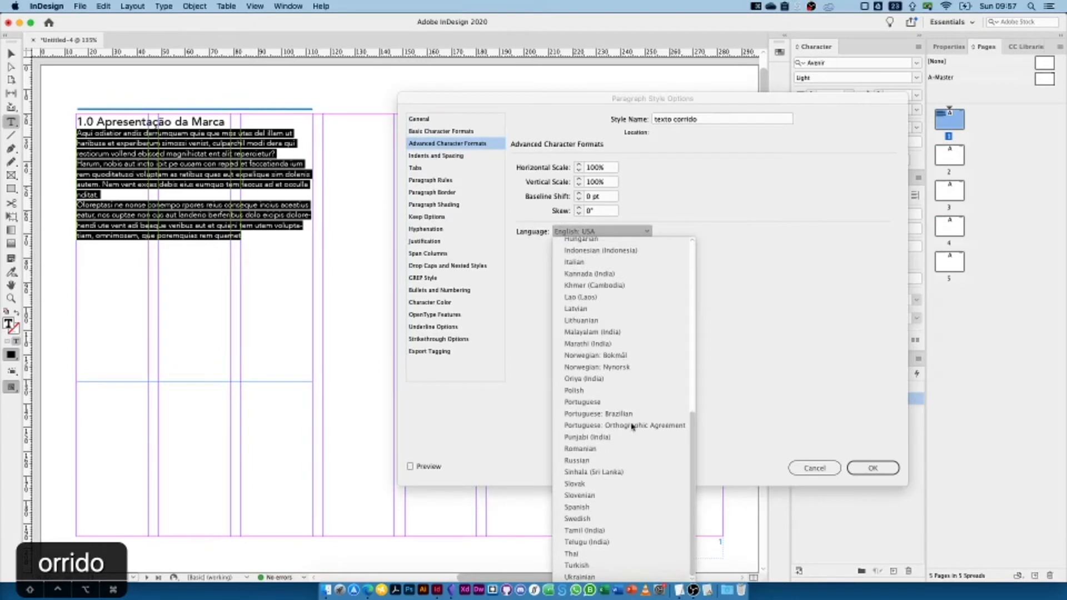
left_click(619, 414)
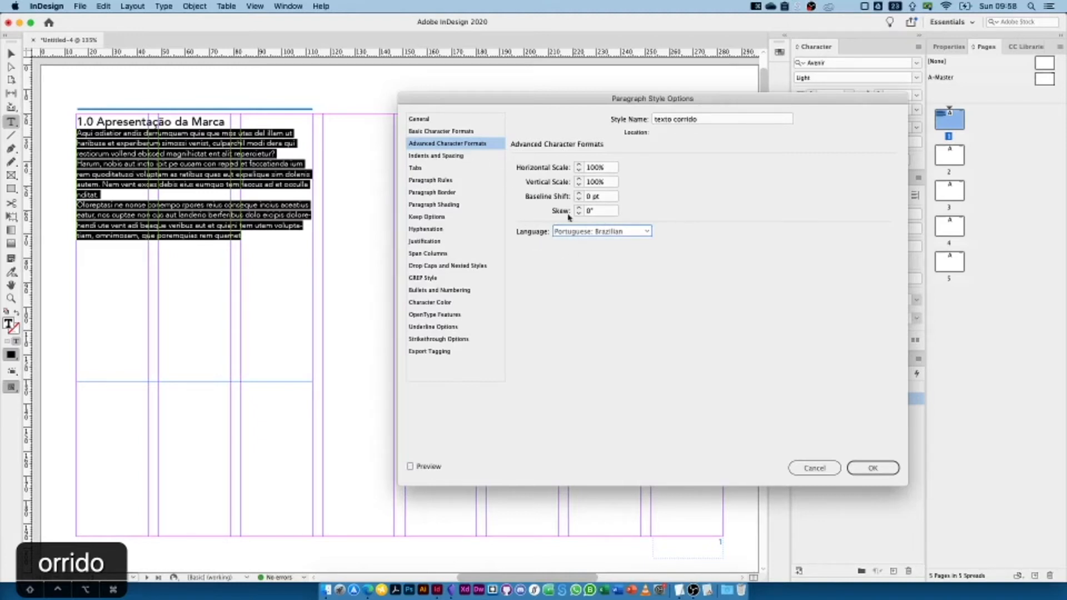
- Review the "texto corrido" style's character formats, indents and spacing, tabs, paragraph rules and border, justification, and hyphenation settings
left_click(451, 161)
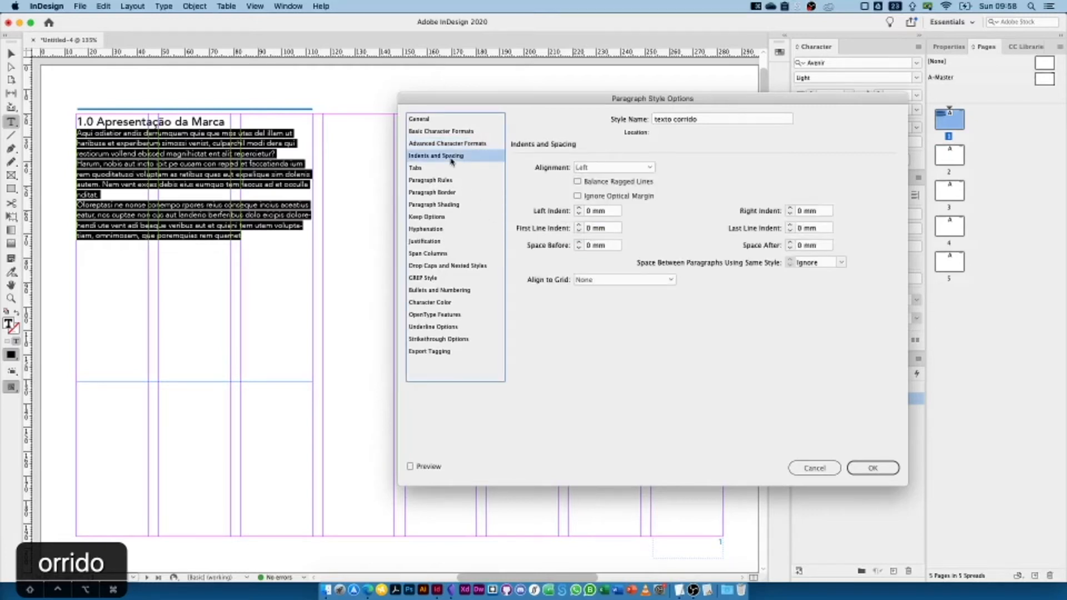
left_click(443, 131)
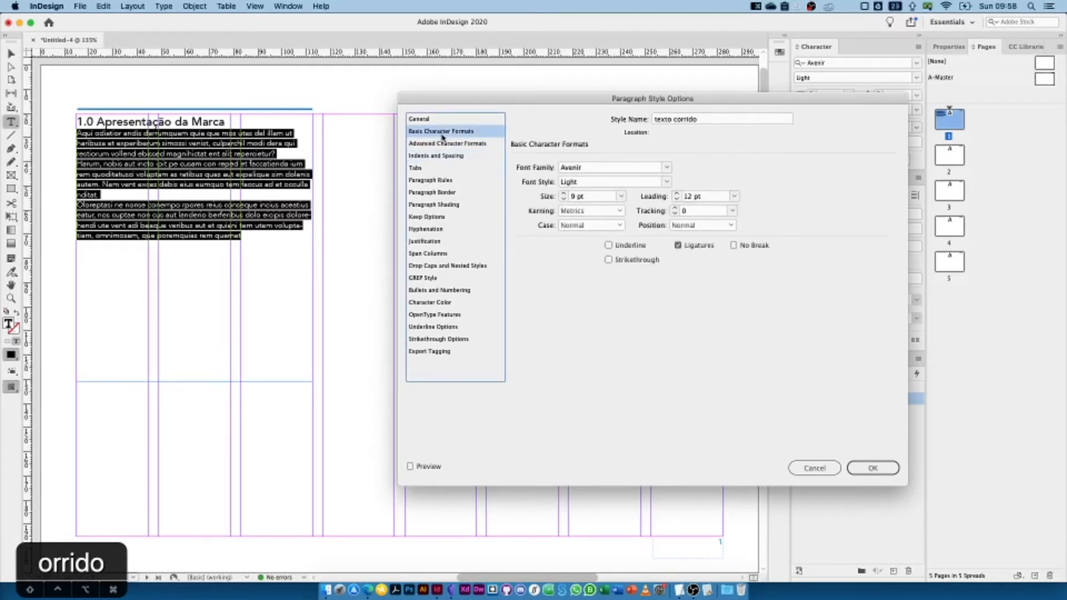
left_click(444, 145)
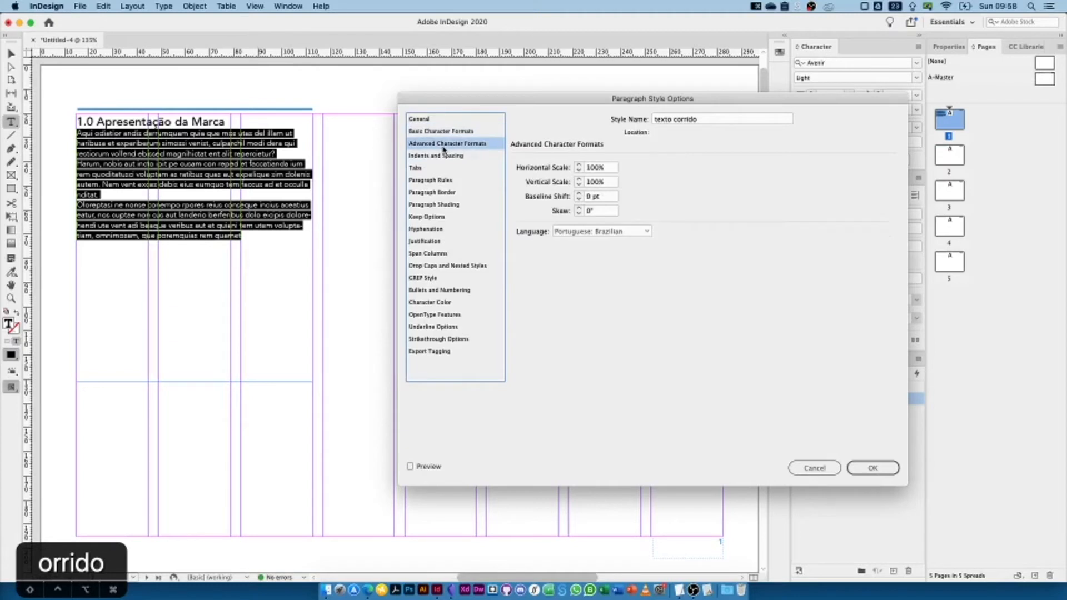
left_click(436, 120)
left_click(436, 134)
left_click(431, 156)
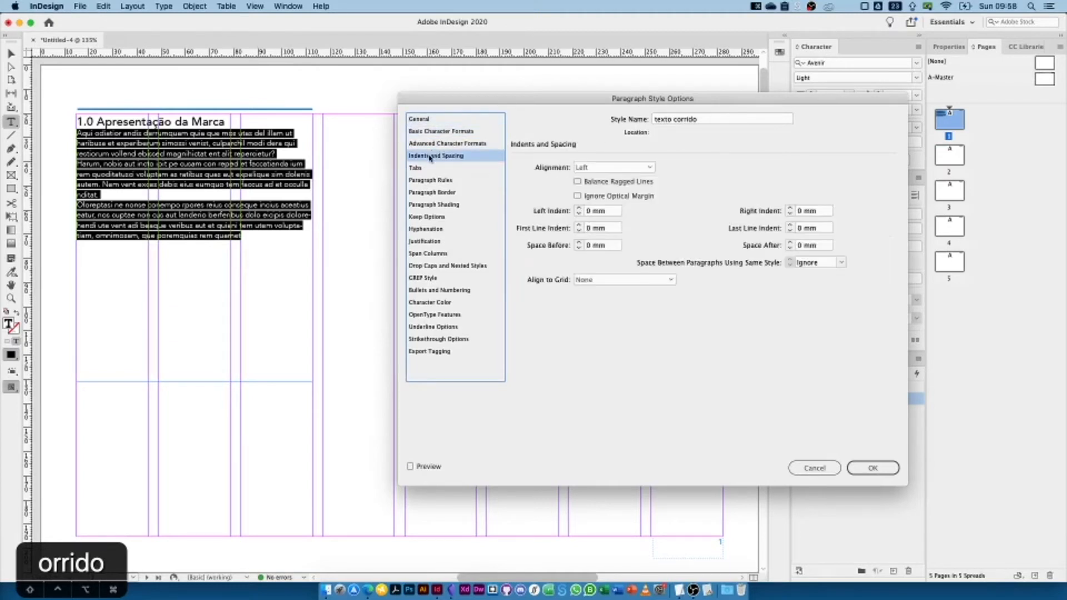
left_click(428, 168)
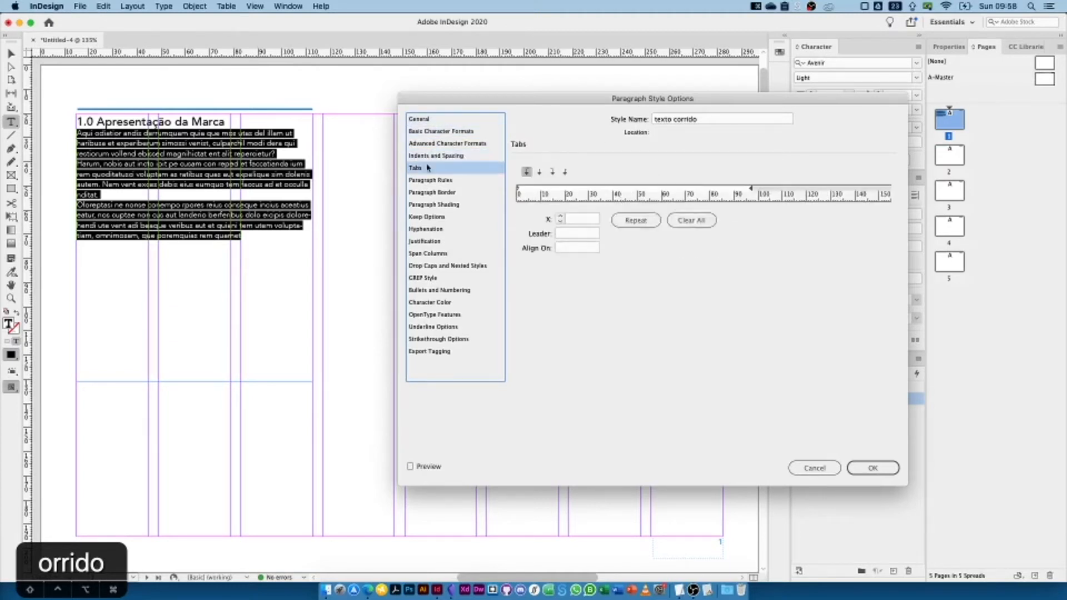
left_click(447, 157)
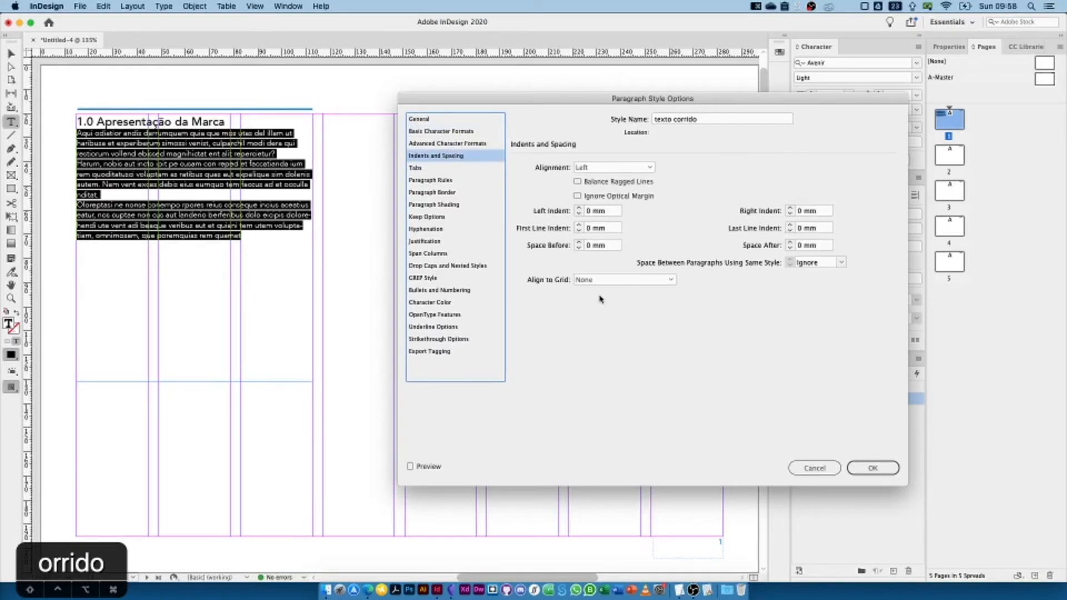
left_click(460, 145)
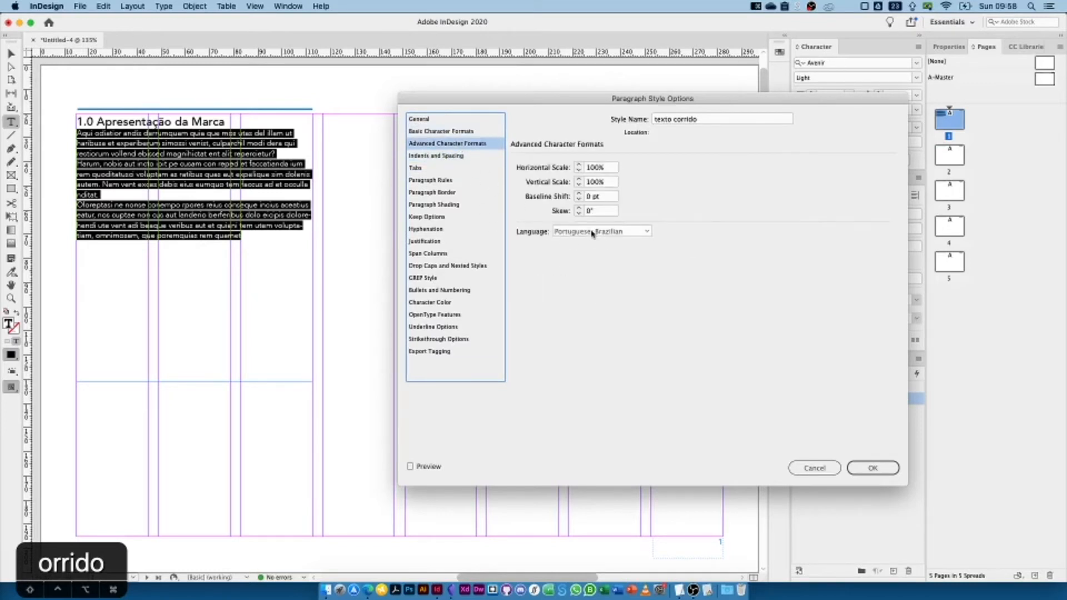
left_click(429, 156)
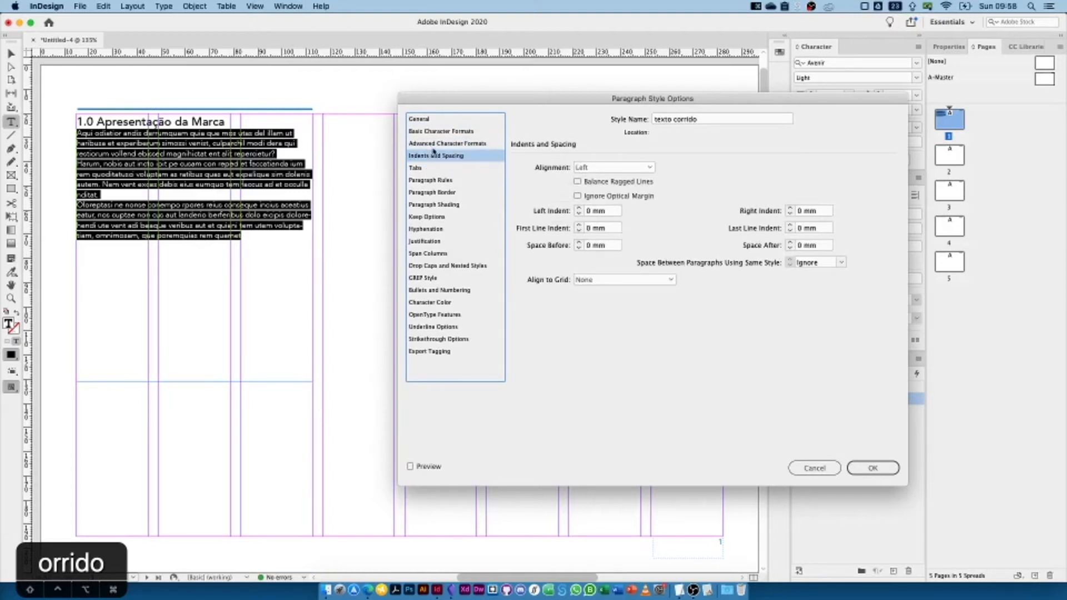
left_click(434, 167)
left_click(435, 180)
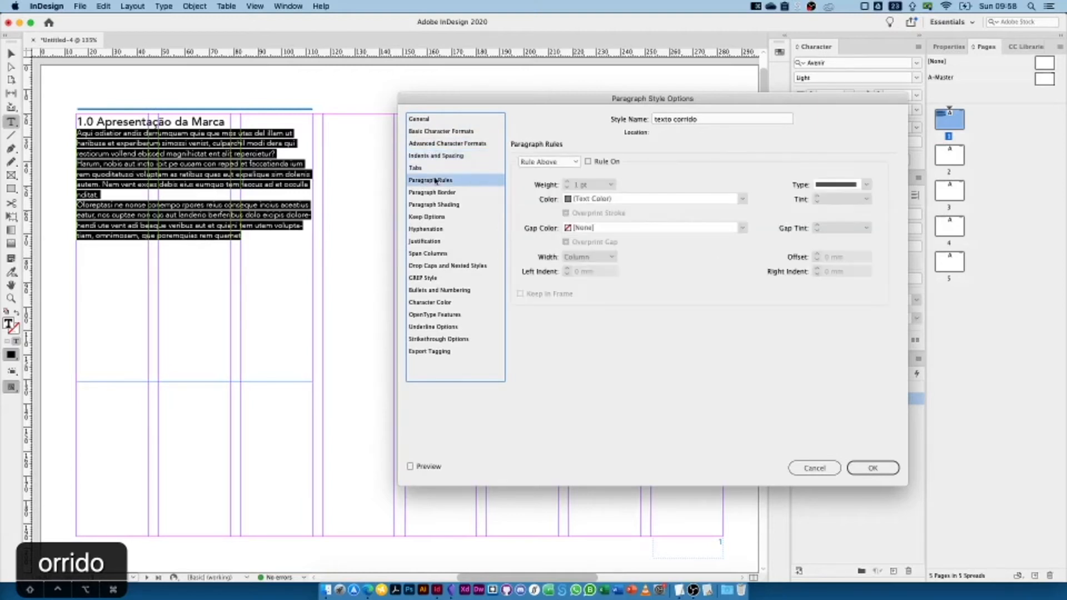
left_click(433, 193)
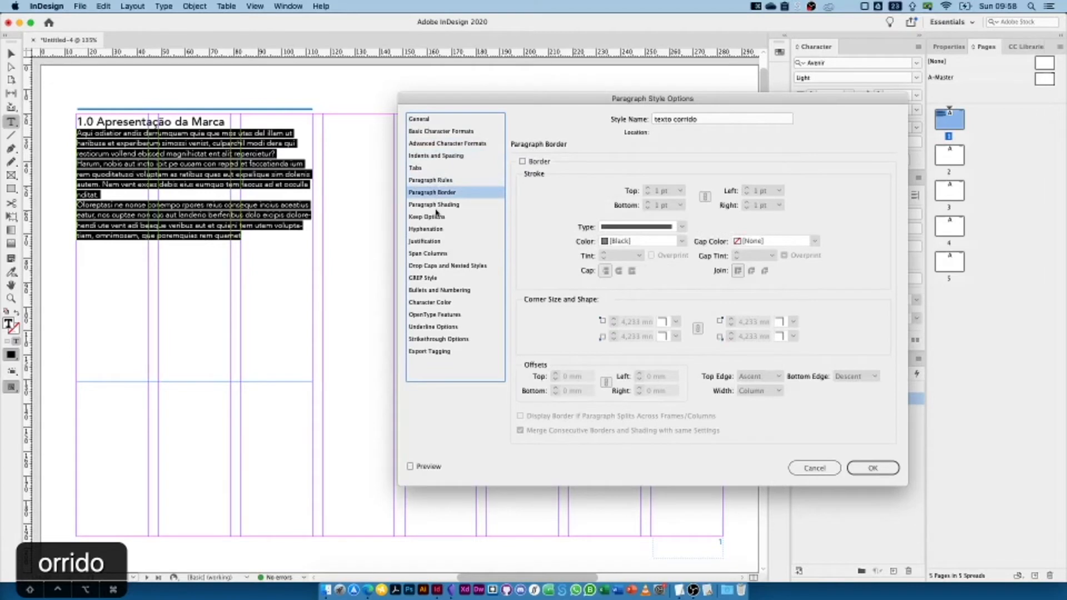
left_click(425, 240)
left_click(431, 229)
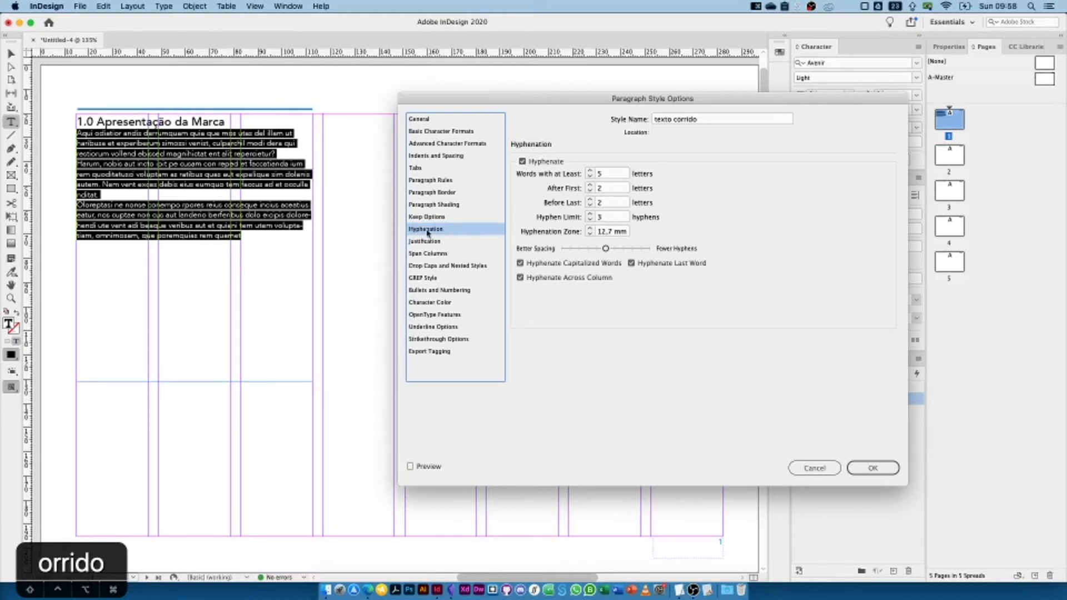
left_click(448, 158)
left_click(445, 144)
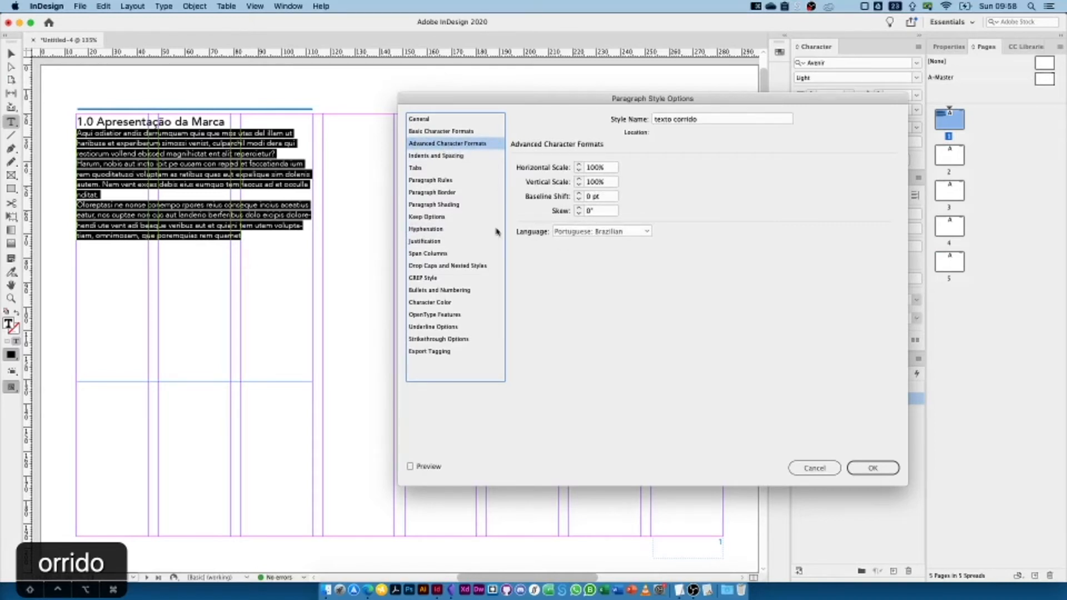
- Turn off hyphenation in the "texto corrido" style, accept the style options, and deselect the body text
left_click(435, 229)
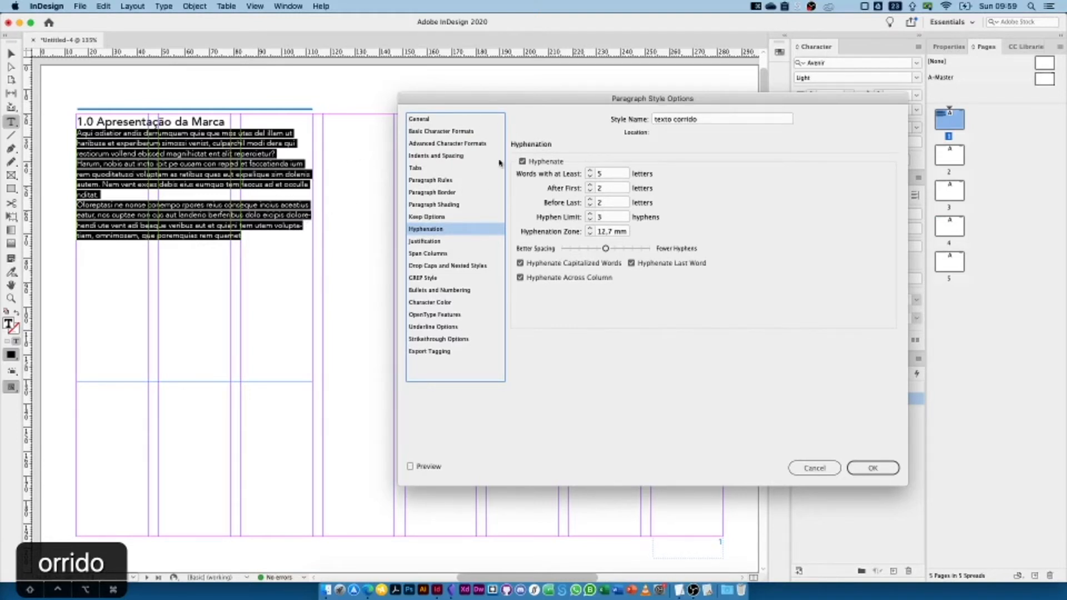
left_click(522, 161)
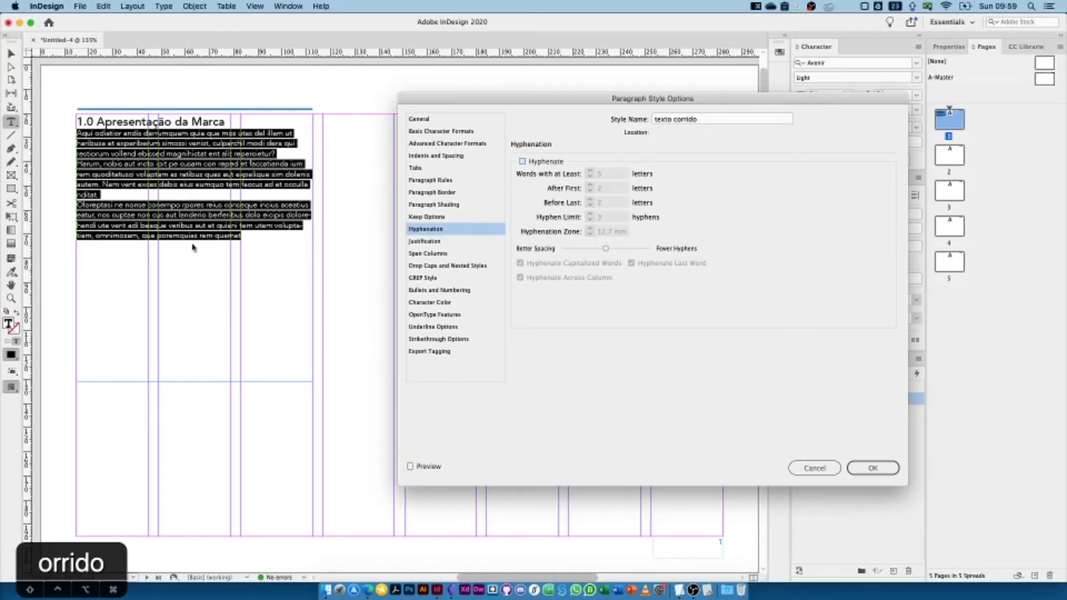
left_click(888, 471)
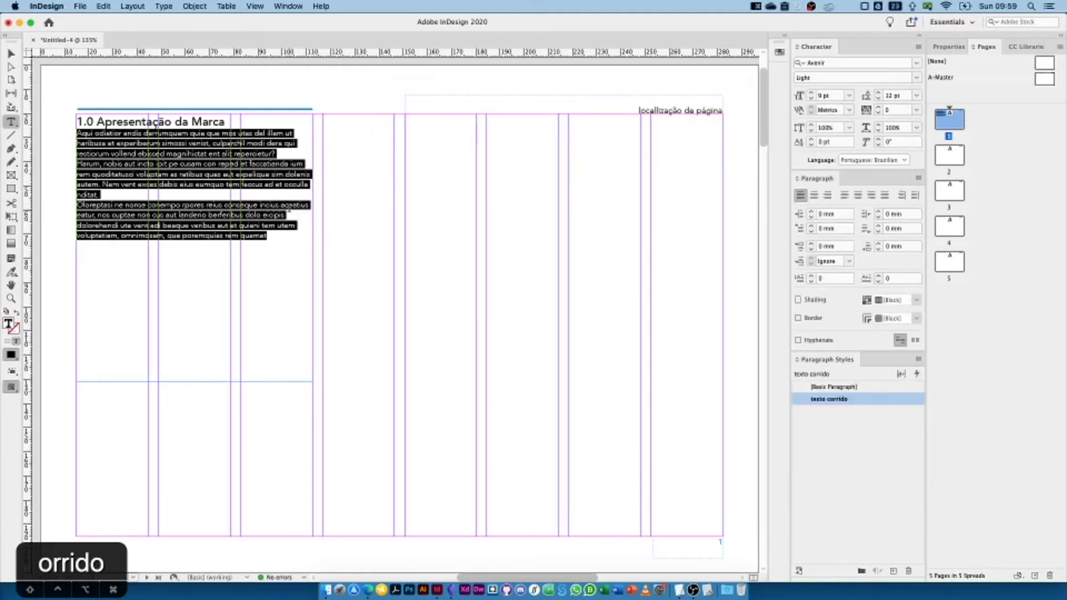
left_click(288, 210)
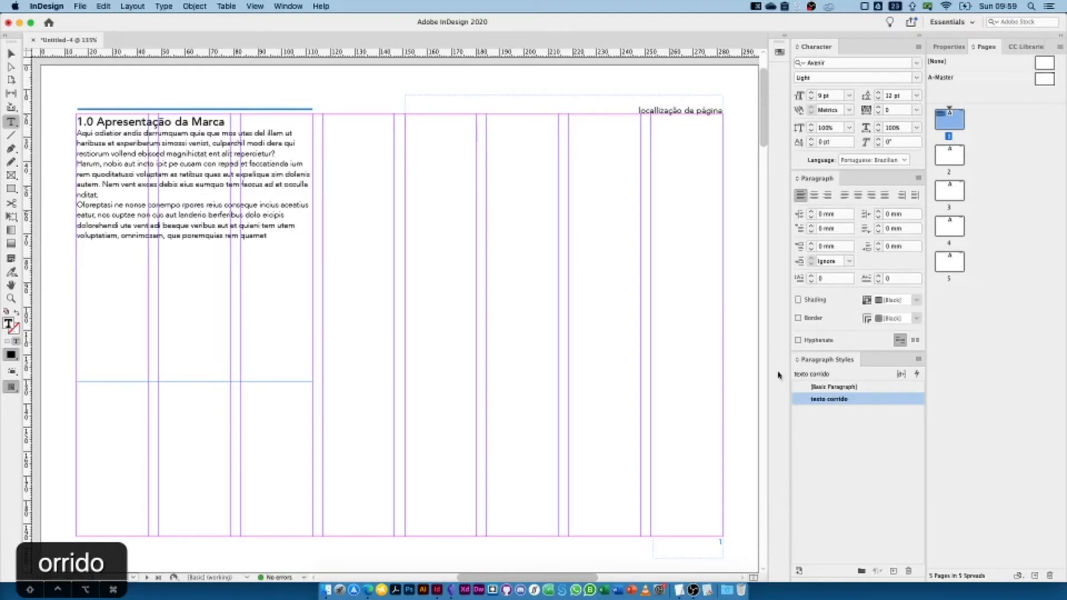
- Create a paragraph style from the heading "1.0 Apresentação da Marca" and name it "Títulos de páginas"
left_click_drag(225, 121, 77, 119)
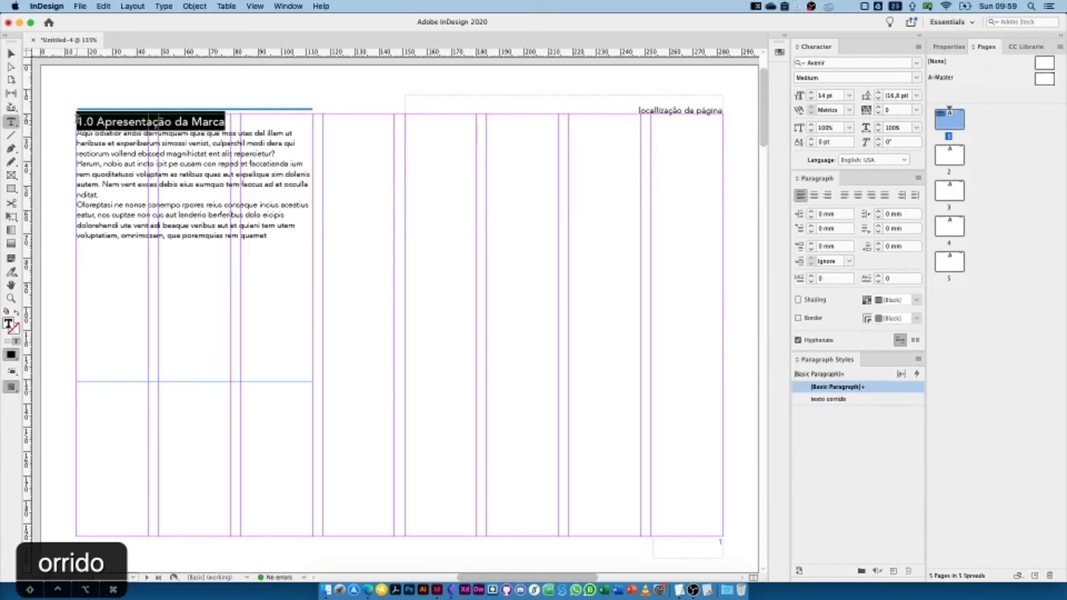
left_click(893, 571)
double_click(825, 396)
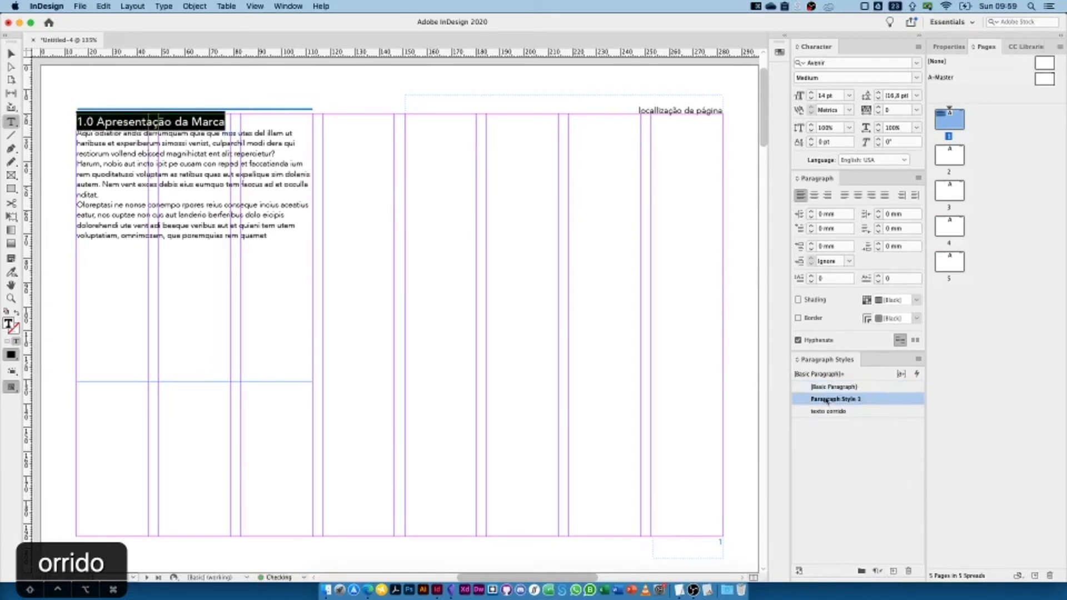
type("Ti")
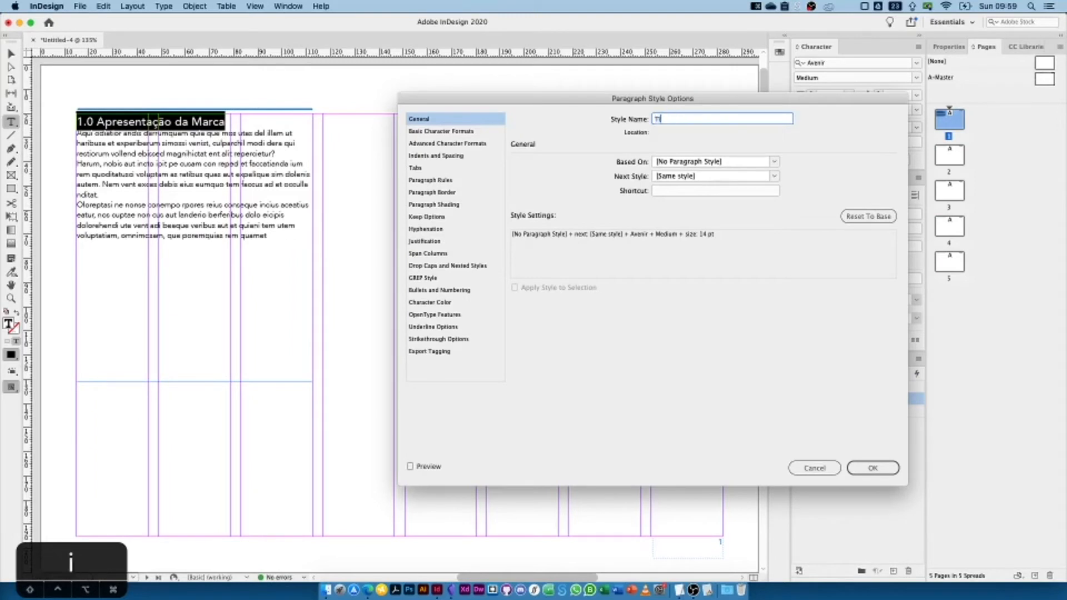
type("tulos de páginas")
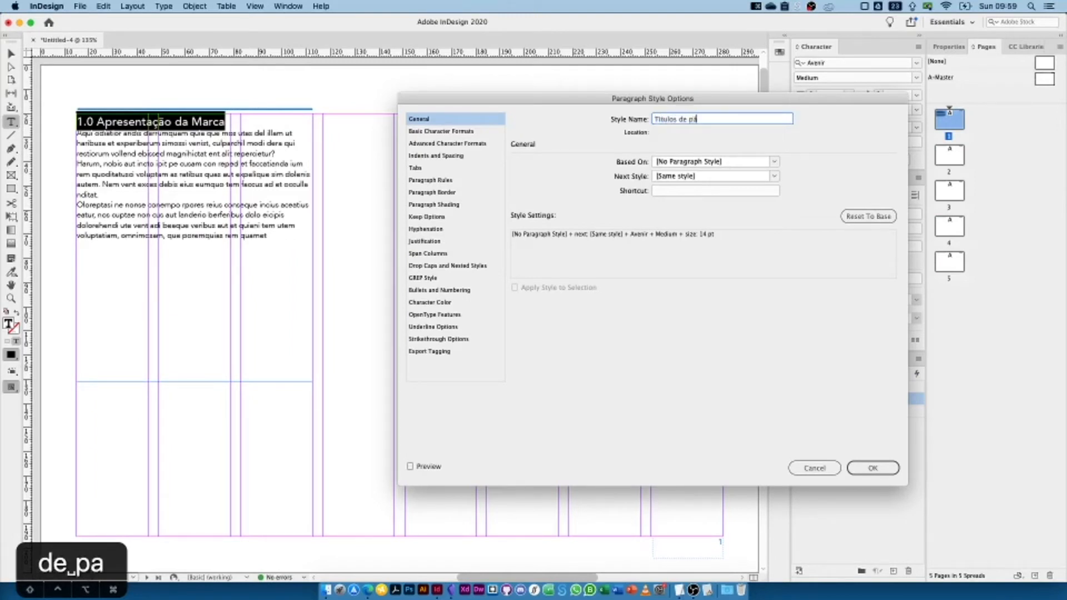
- Set the "Títulos de páginas" style's language to Portuguese: Brazilian and turn off its hyphenation
left_click(455, 131)
left_click(449, 145)
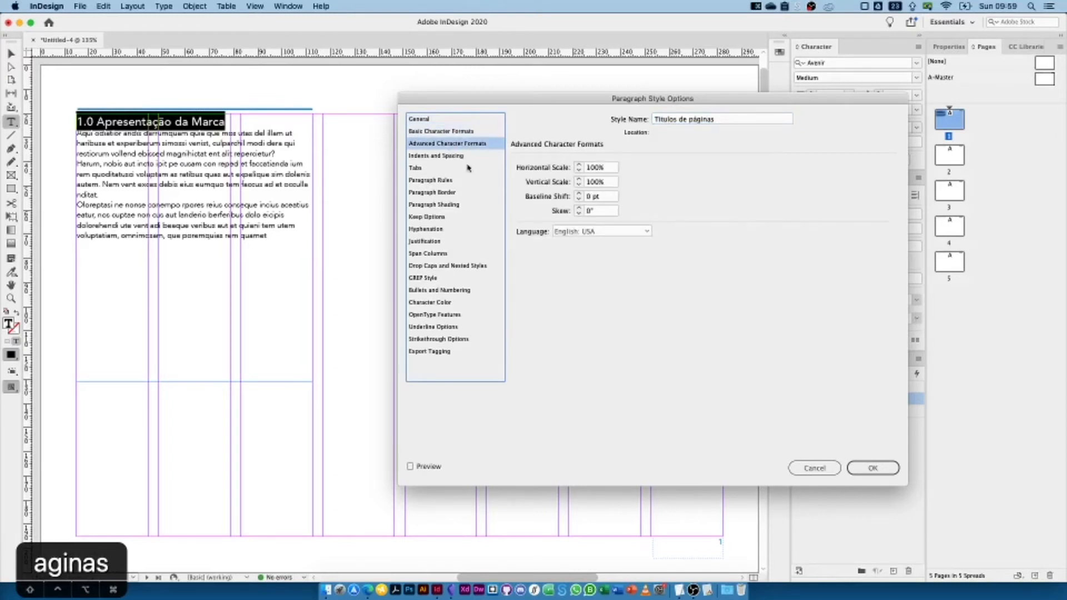
left_click(576, 233)
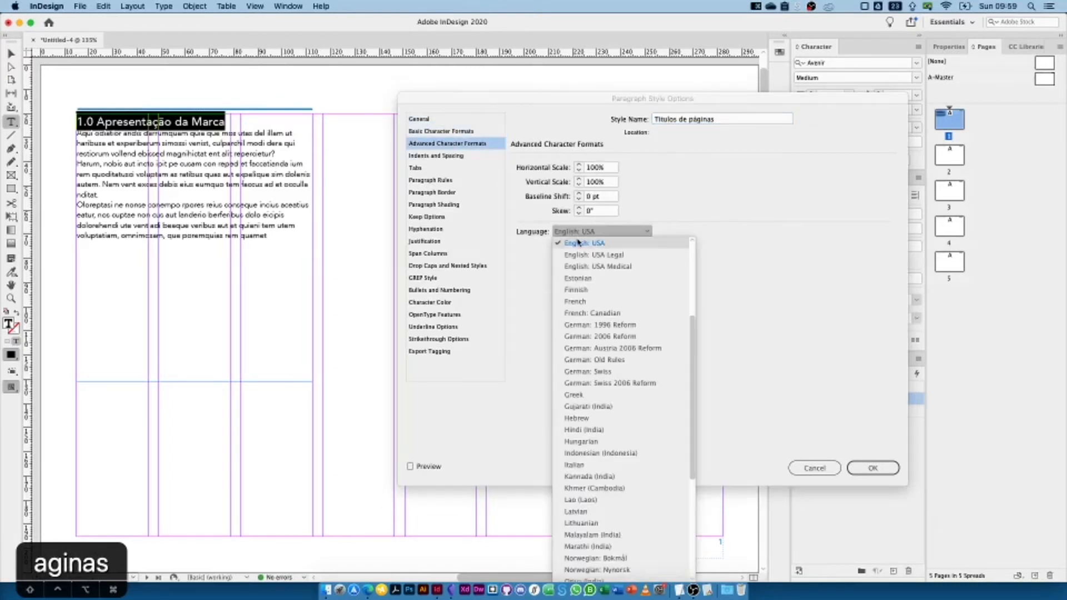
type("port")
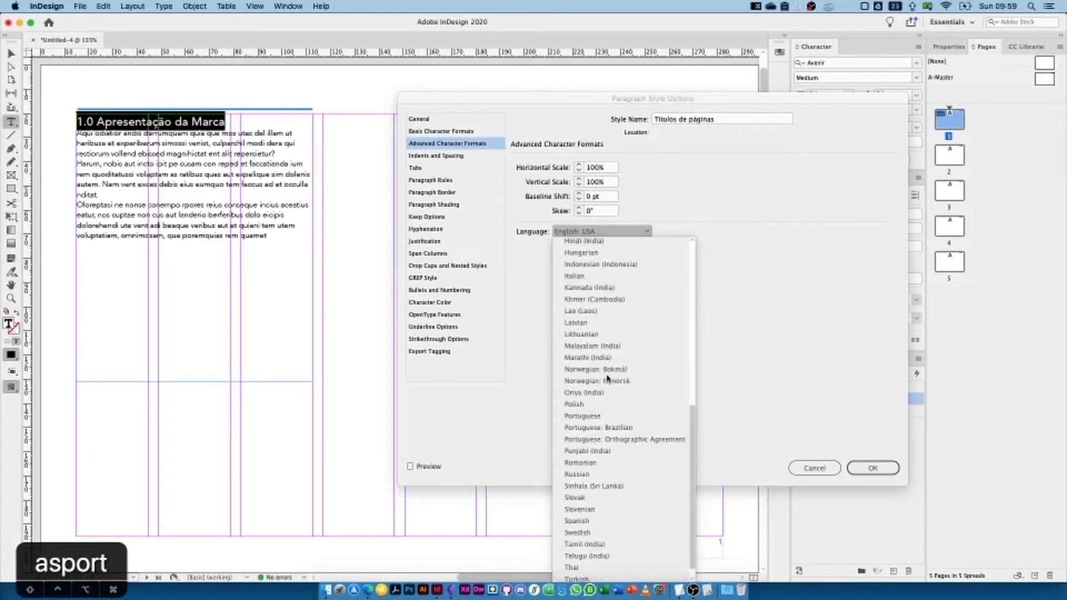
left_click(626, 429)
left_click(455, 157)
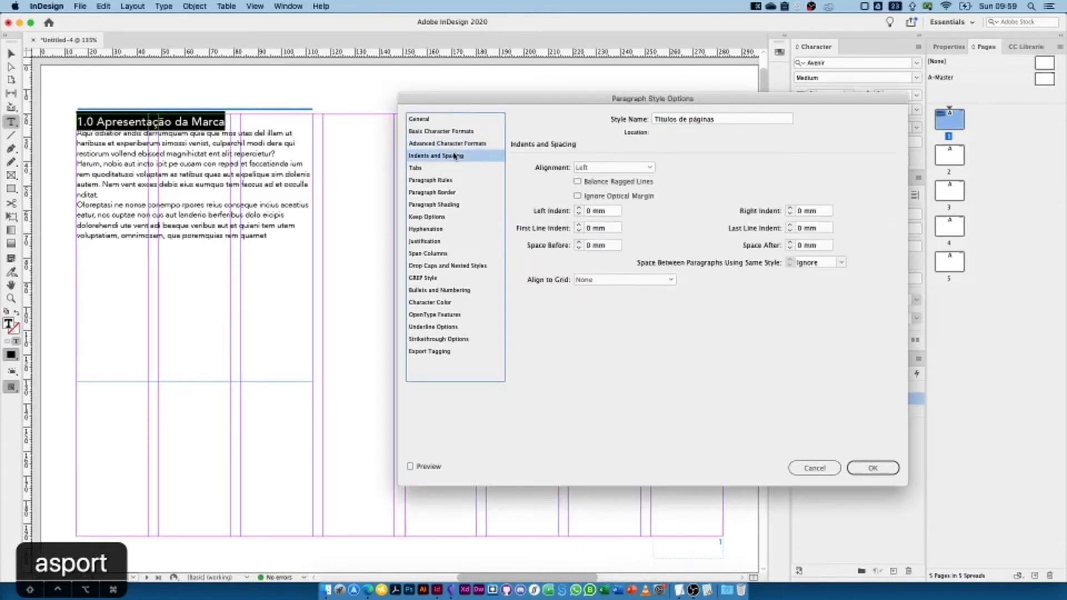
left_click(443, 230)
left_click(537, 162)
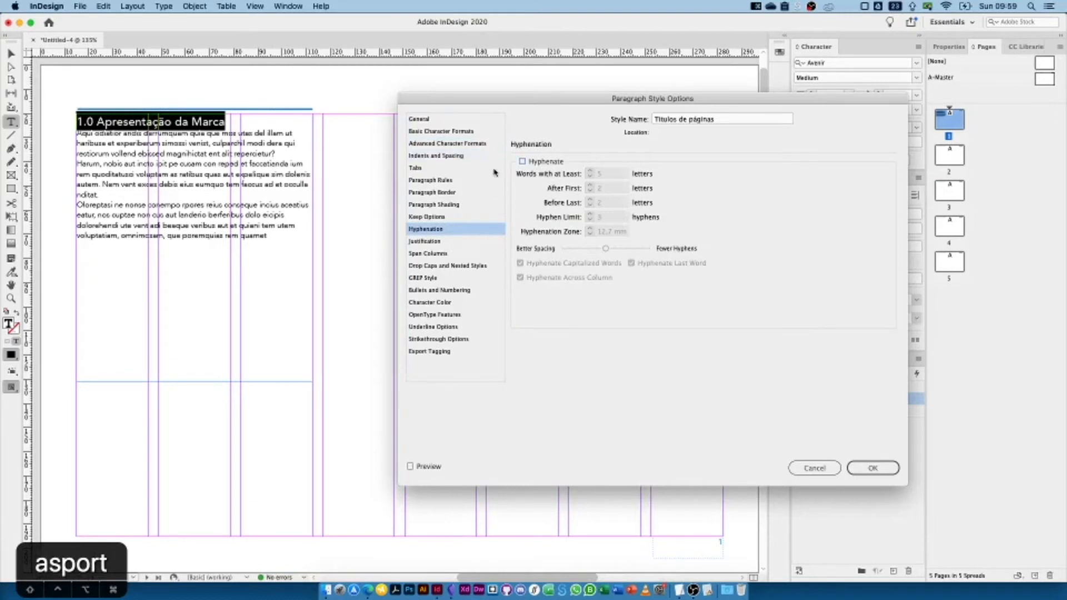
- With the preview on, set the "Títulos de páginas" style's space after to 4 mm and accept the style options
left_click(422, 159)
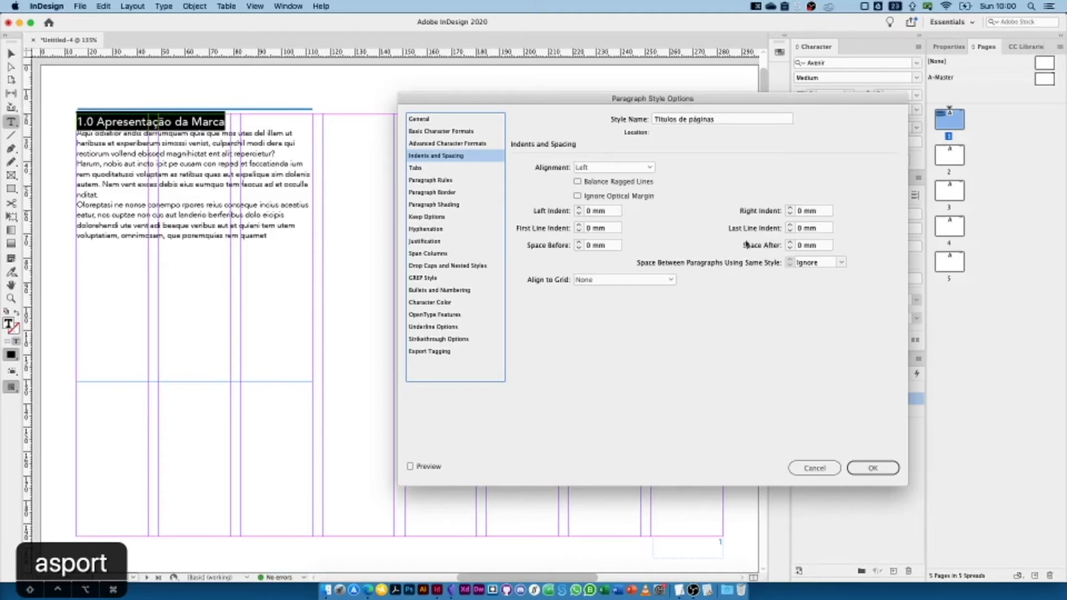
left_click(410, 467)
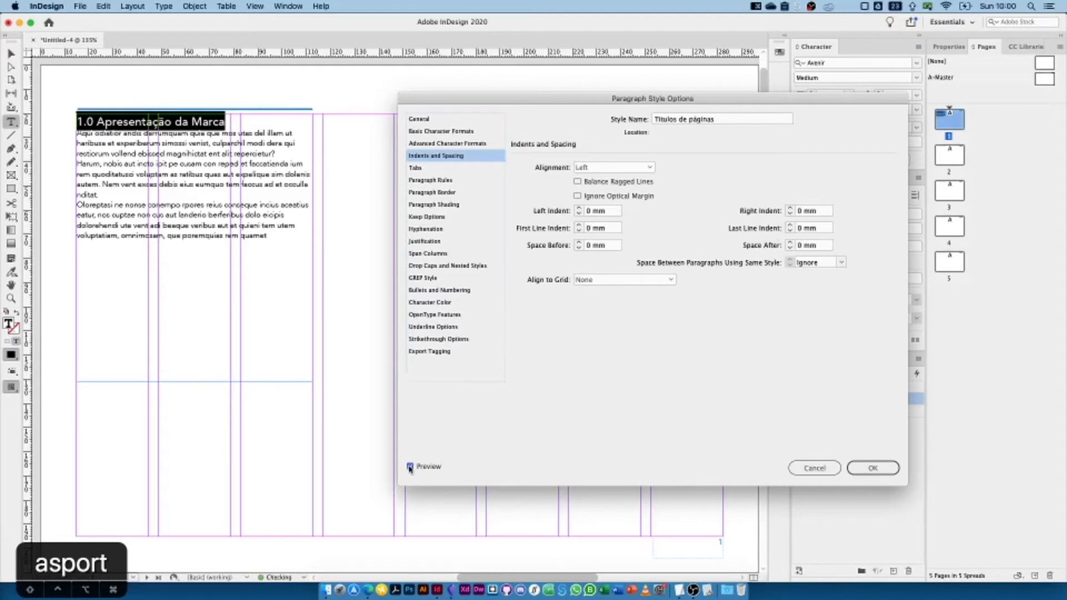
left_click(789, 242)
left_click(790, 243)
left_click(789, 242)
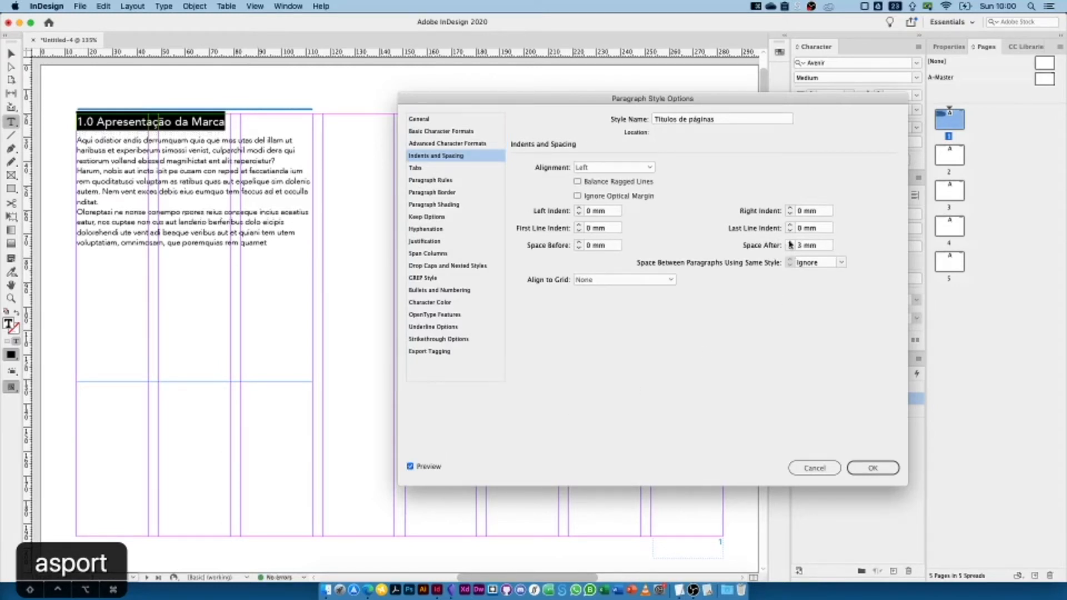
left_click(789, 242)
left_click(790, 242)
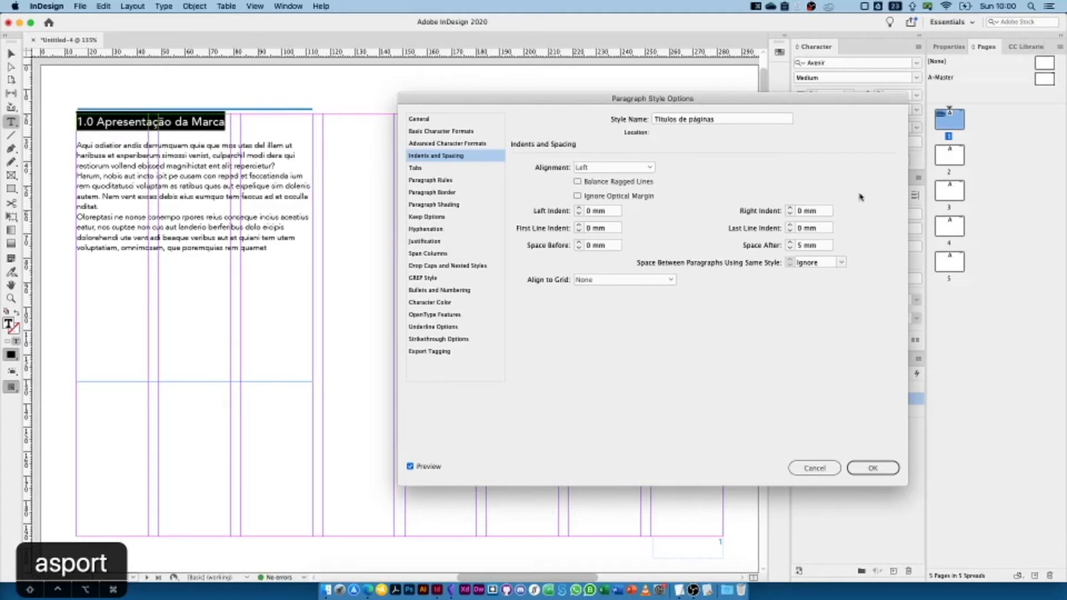
left_click(790, 248)
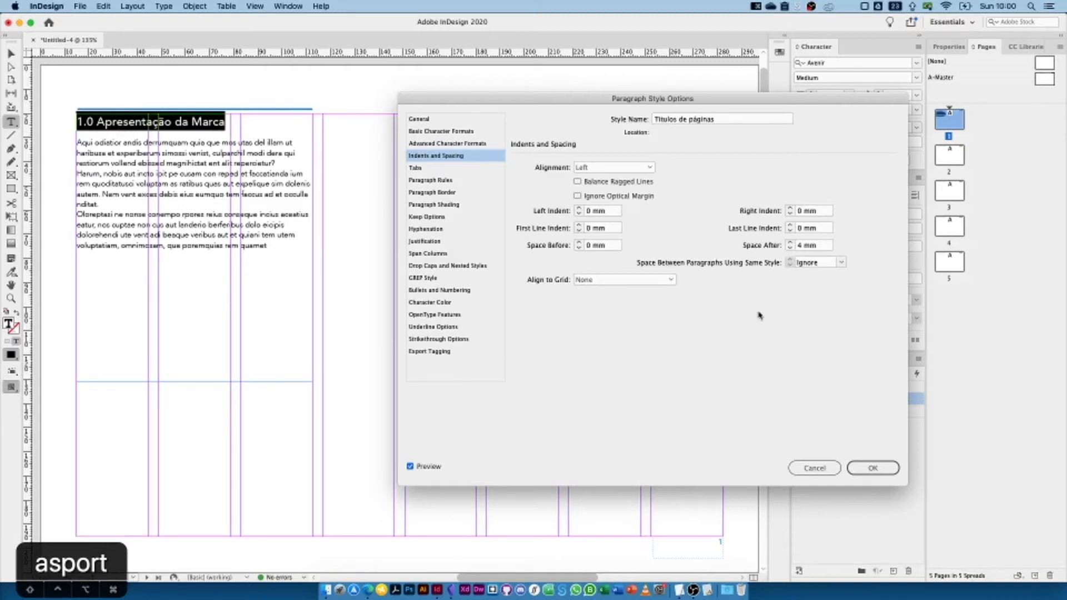
left_click(873, 467)
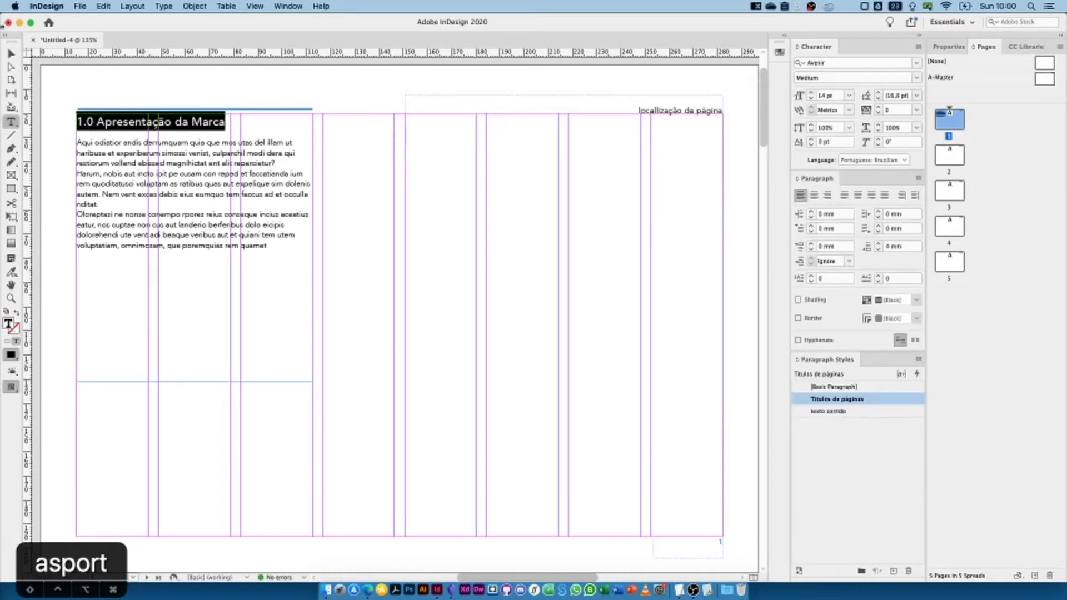
- Select all body paragraphs below the page 1 heading and open the indent and spacing settings of the "texto corrido" style
left_click(10, 53)
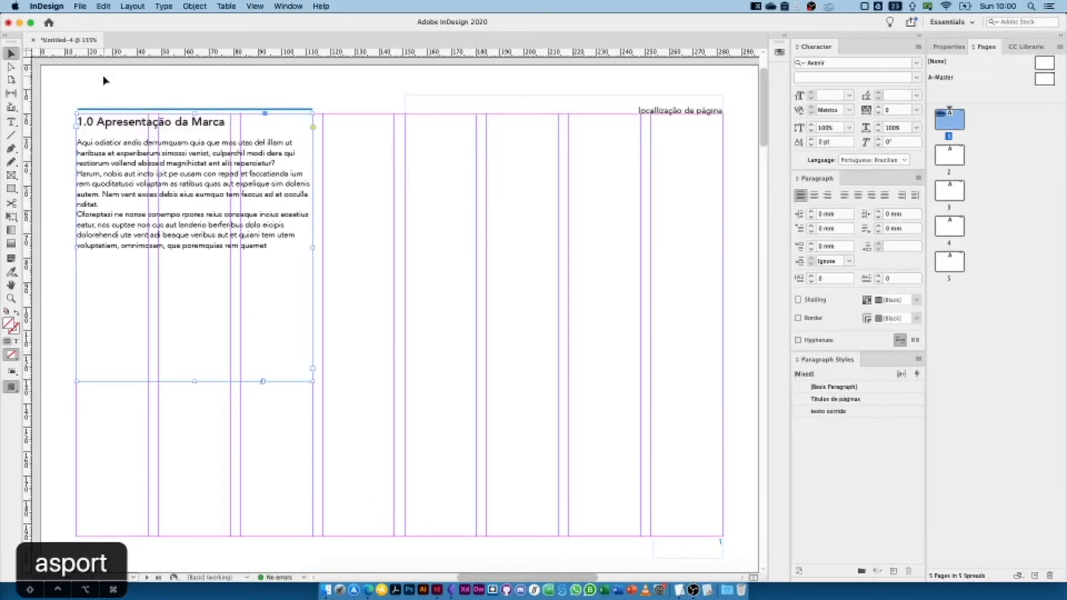
double_click(213, 190)
left_click_drag(268, 246, 59, 151)
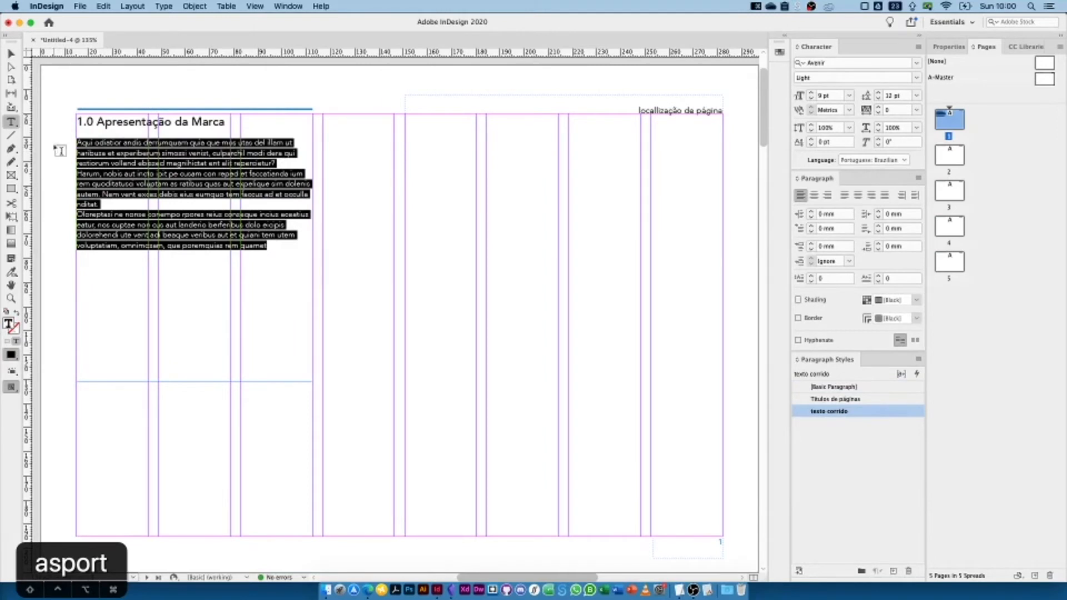
double_click(829, 412)
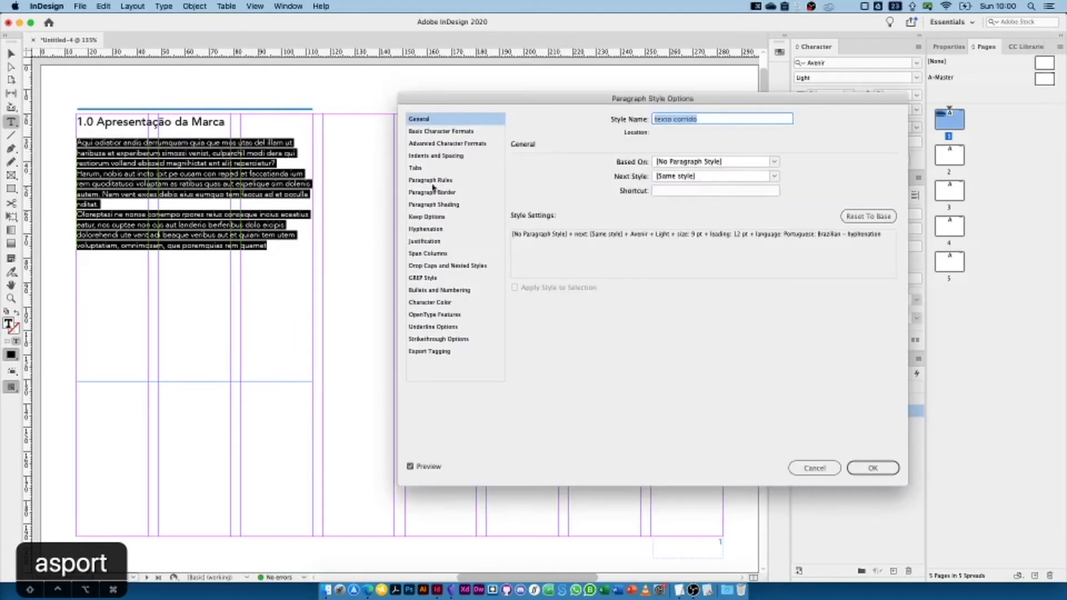
left_click(439, 156)
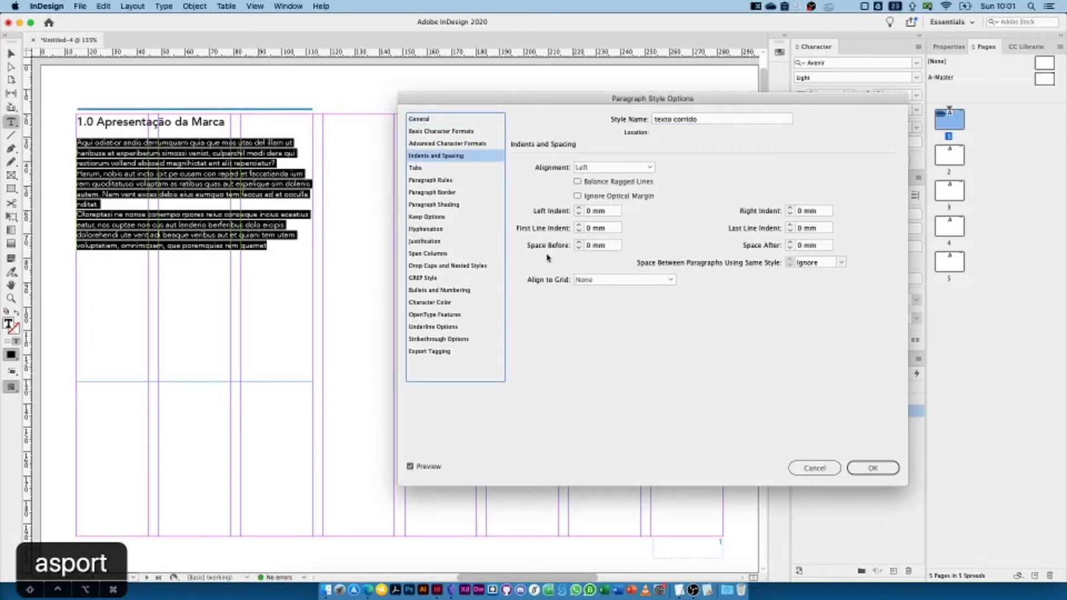
- Try a 5 mm first line indent in the "texto corrido" style
left_click(579, 226)
left_click(579, 226)
left_click(579, 226)
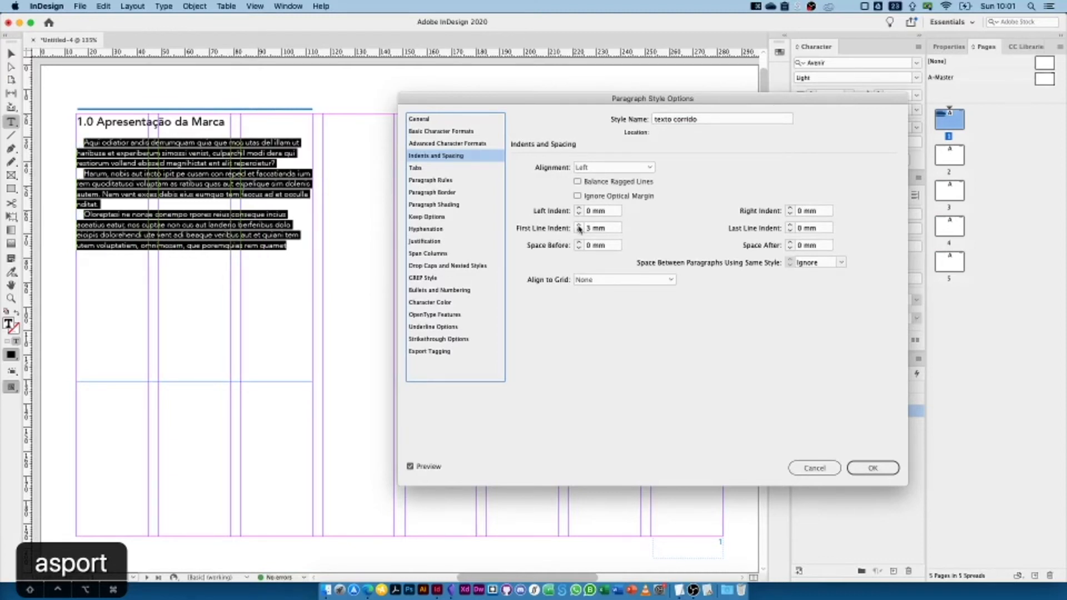
left_click(579, 226)
left_click(579, 226)
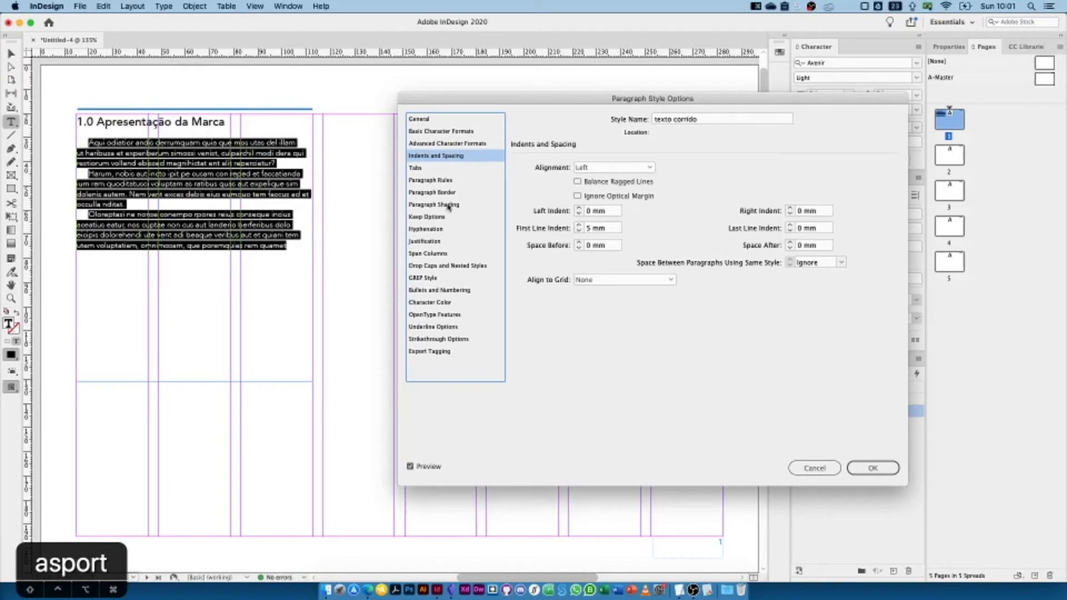
- Check the "texto corrido" style's leading and try a matching first line indent of 12 pt
left_click(434, 132)
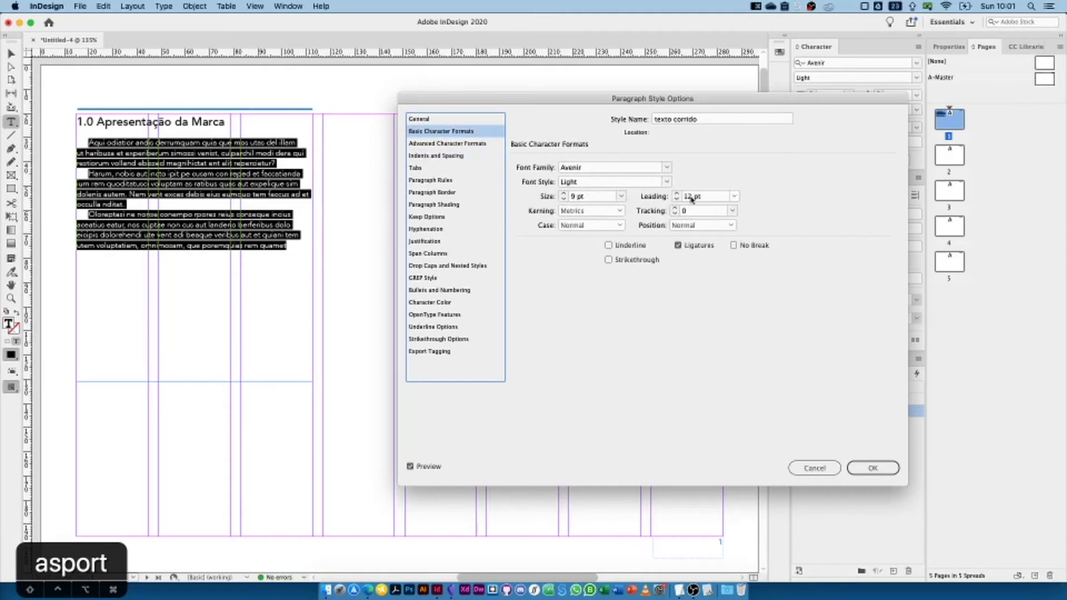
left_click(427, 156)
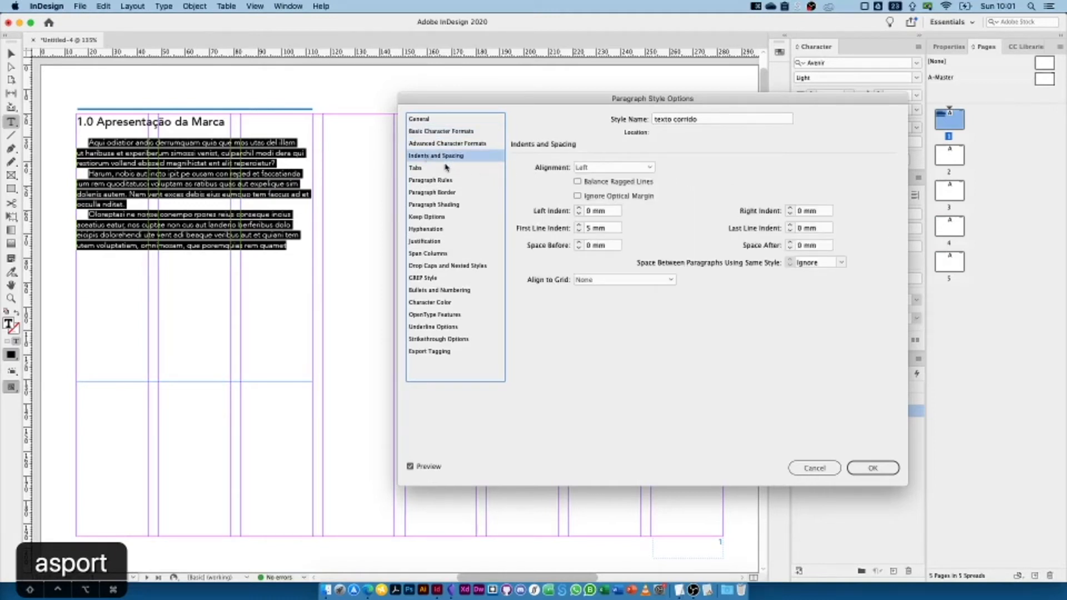
left_click(611, 230)
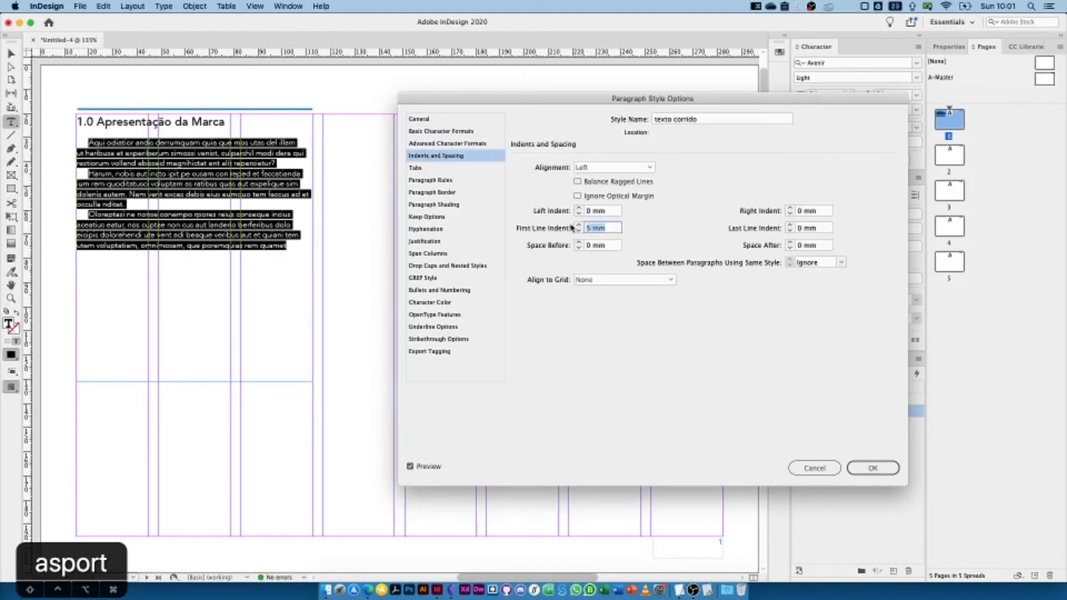
type("12")
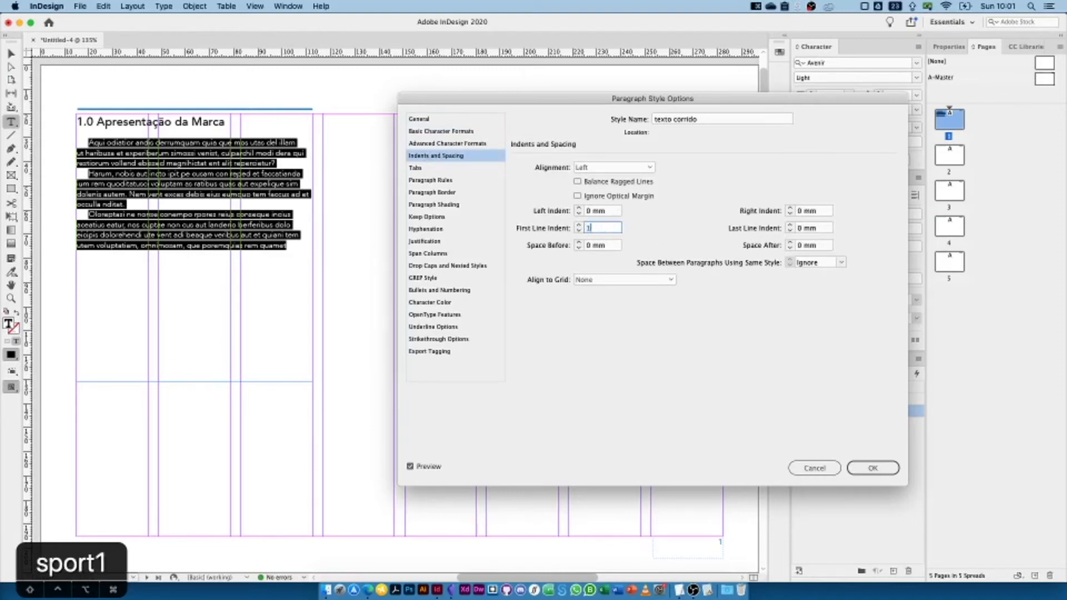
type("t")
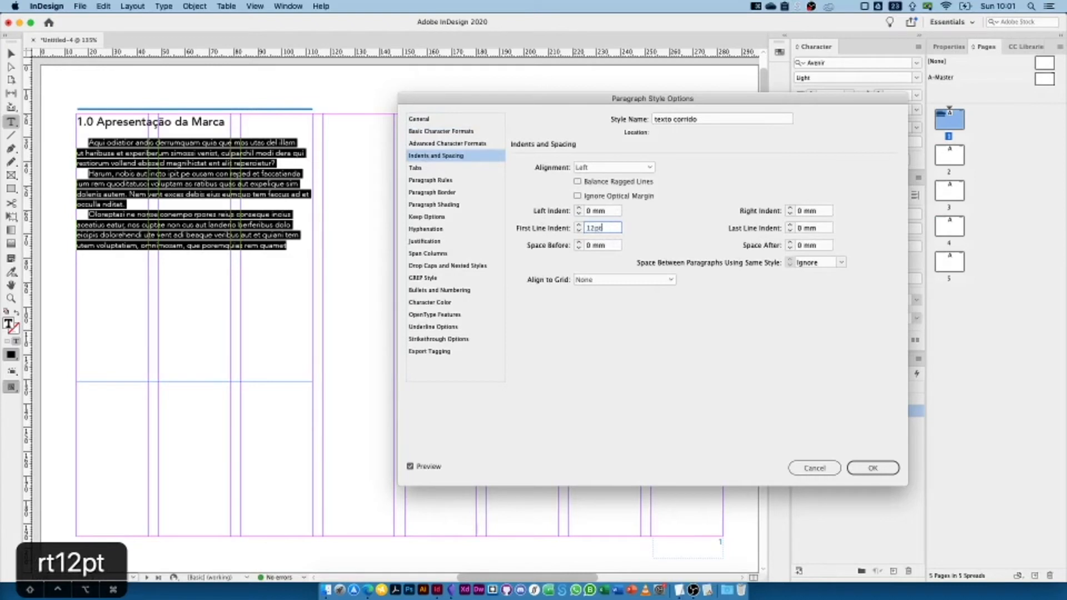
left_click(613, 213)
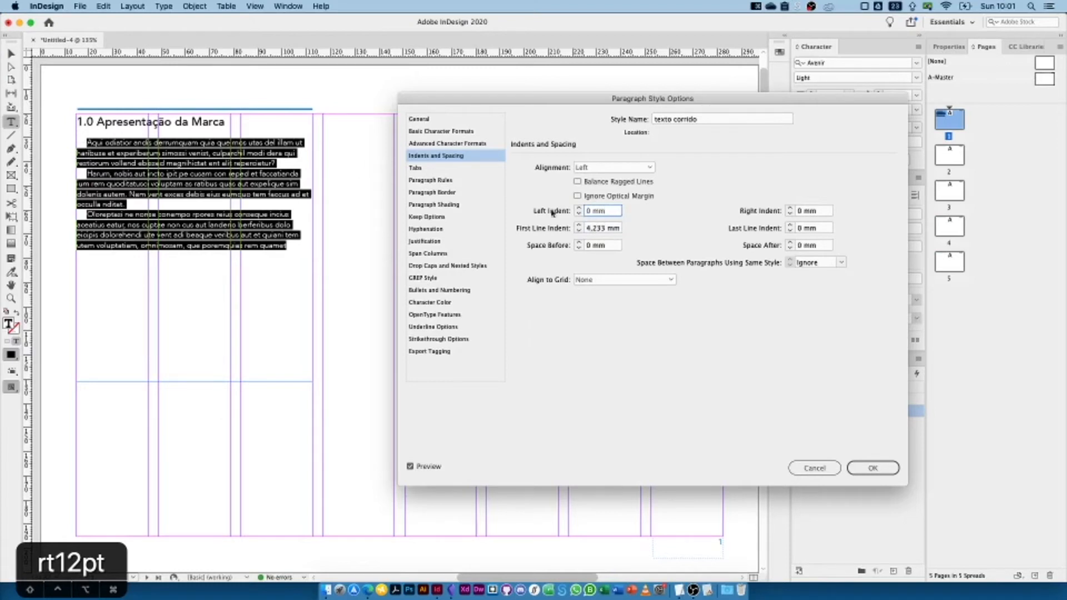
- Reset the "texto corrido" first line indent to 0 mm, set its space after to 1 mm, and accept the style options
double_click(605, 229)
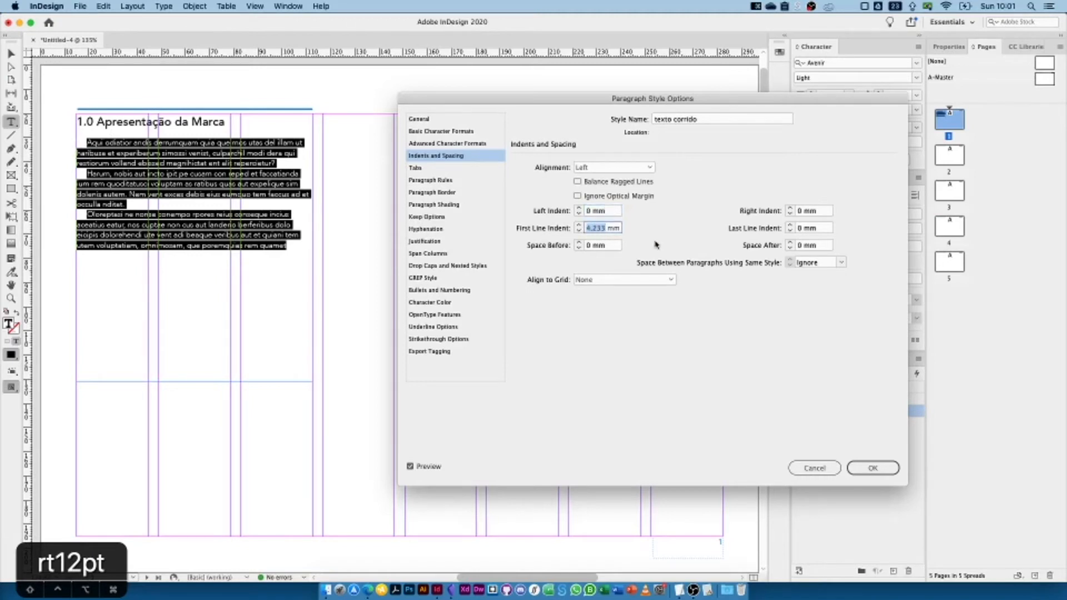
type("0")
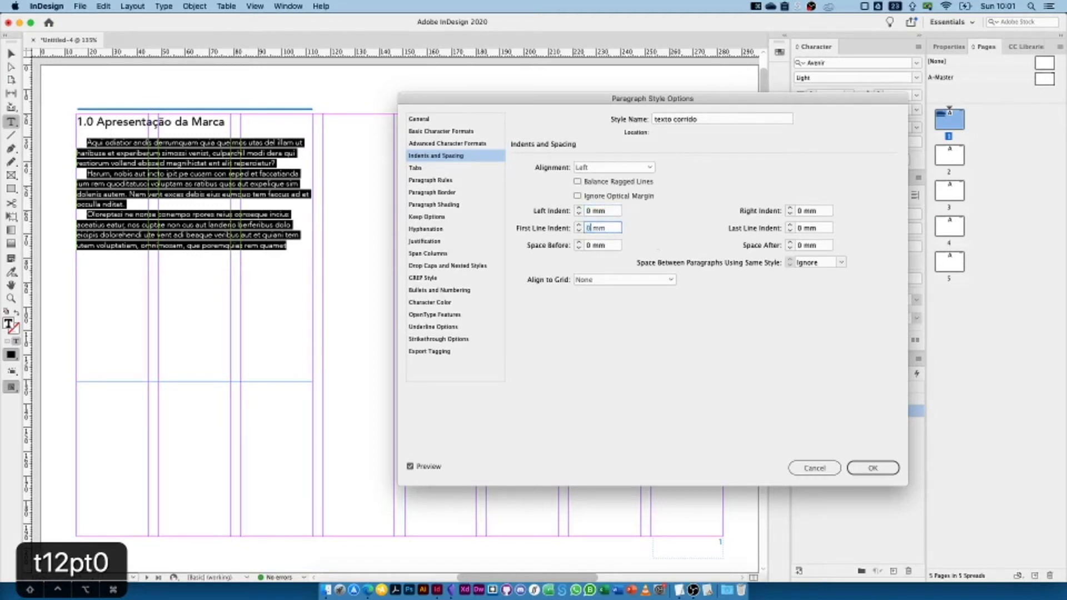
left_click(610, 249)
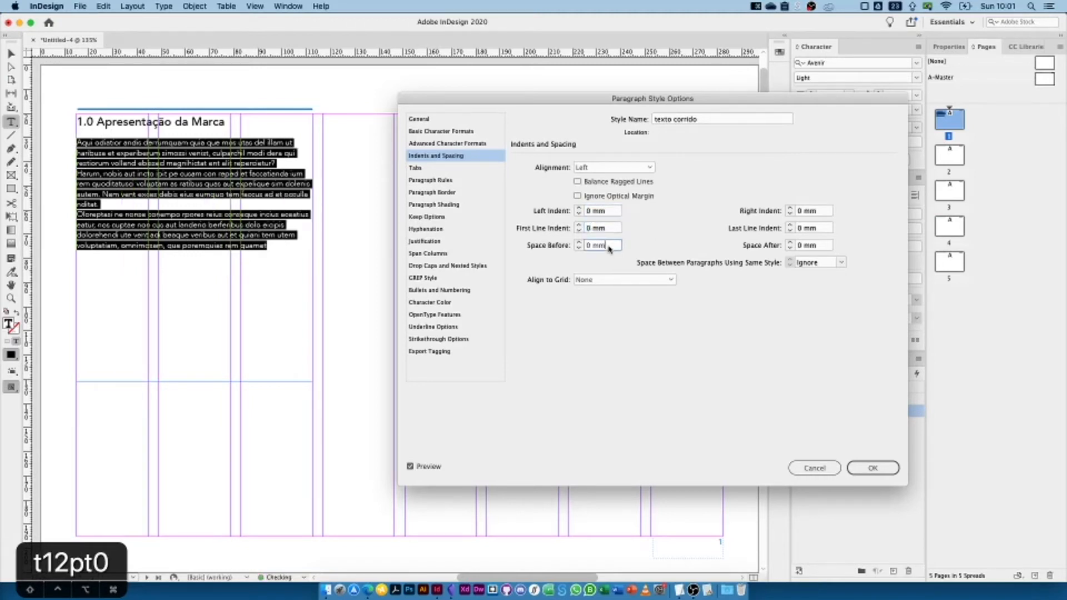
left_click(791, 243)
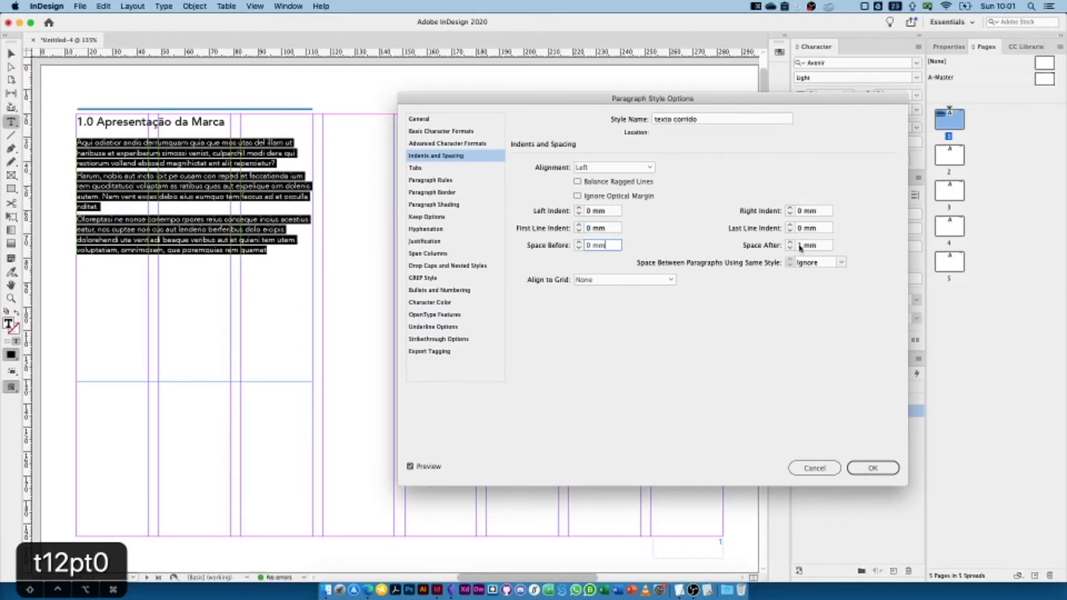
left_click(862, 469)
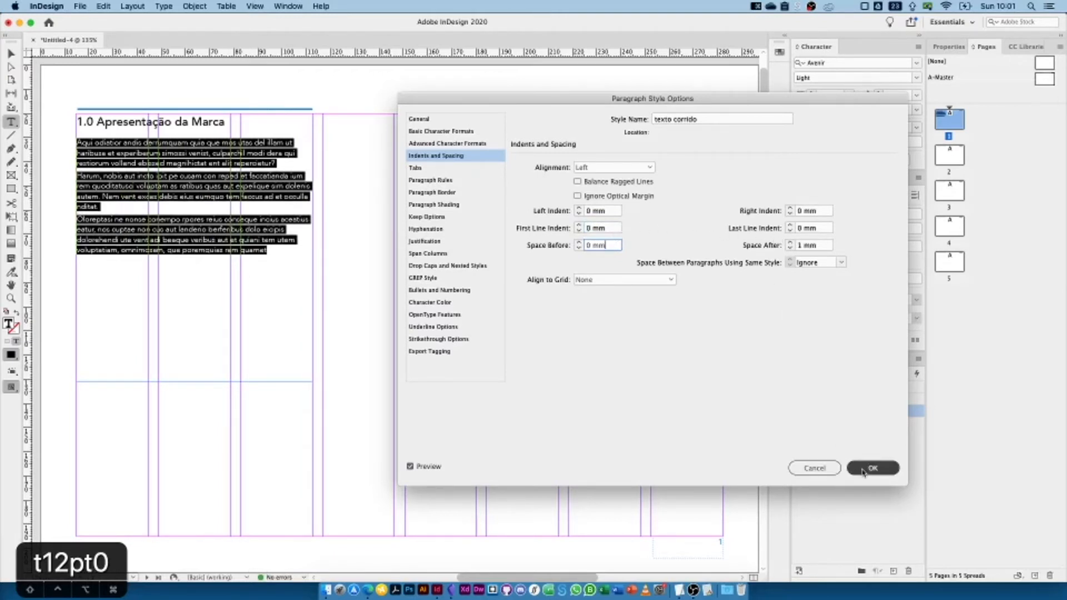
- Deselect the body text and check the paragraph spacing on page 1 with the guides briefly hidden
left_click(178, 214)
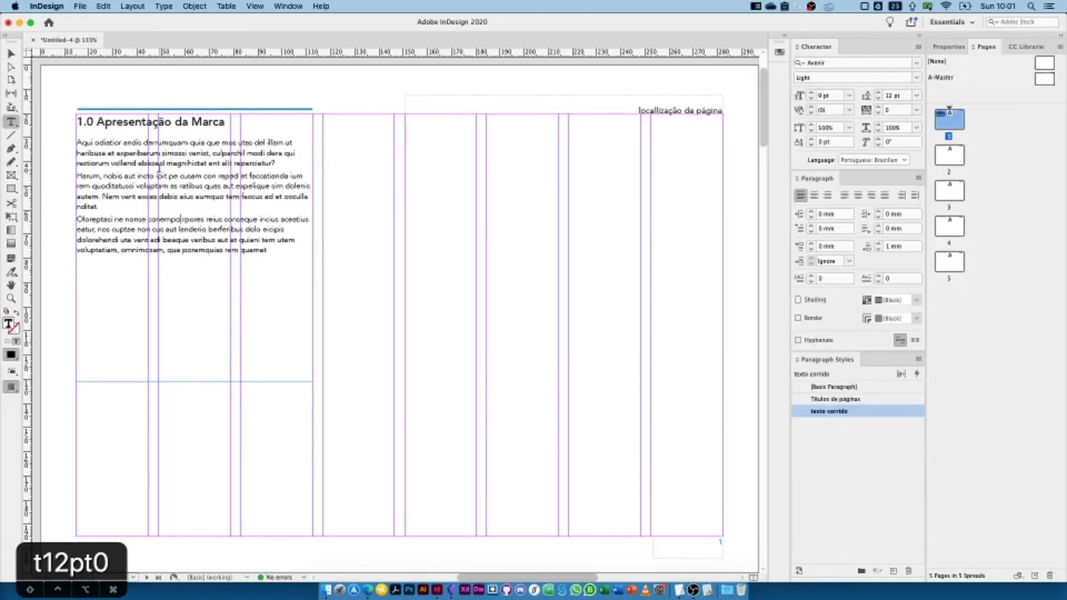
left_click(11, 54)
left_click(60, 79)
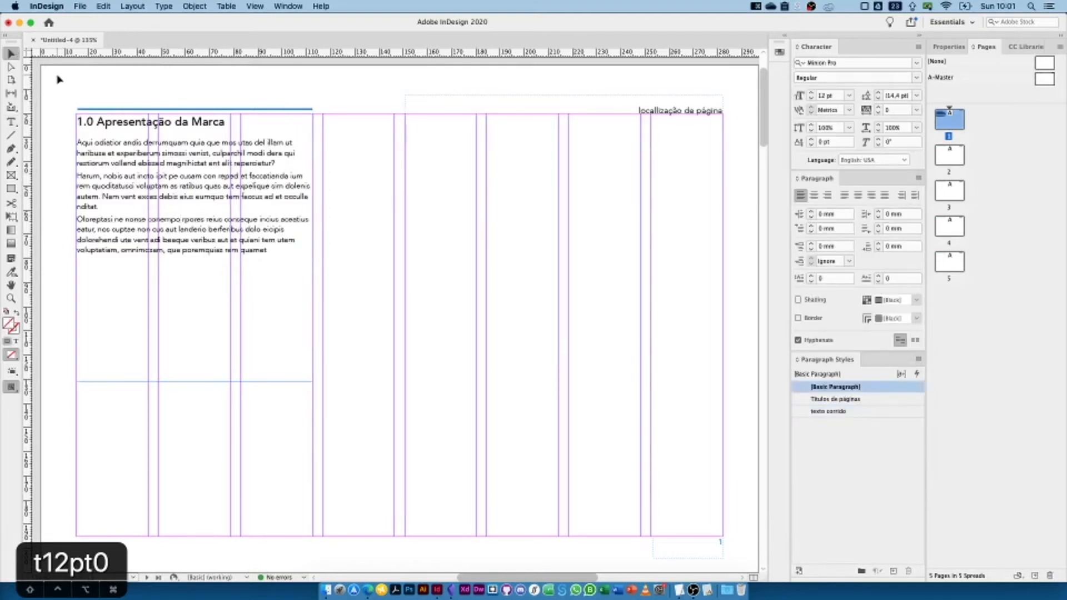
key("w")
key("w")
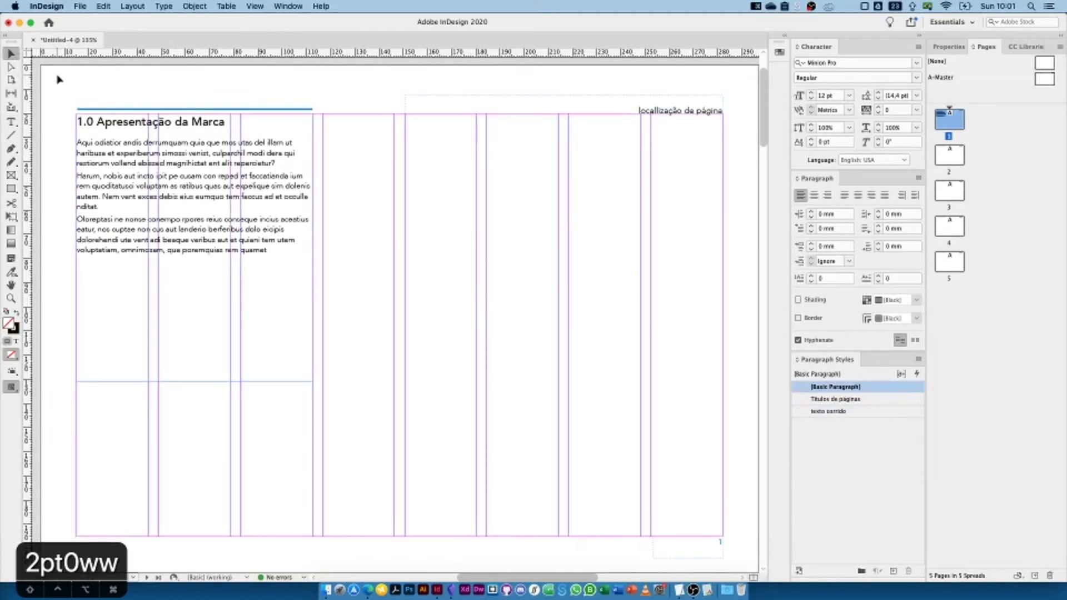
- Reopen the "texto corrido" style for editing at its indent and spacing settings, with no text selected
right_click(835, 413)
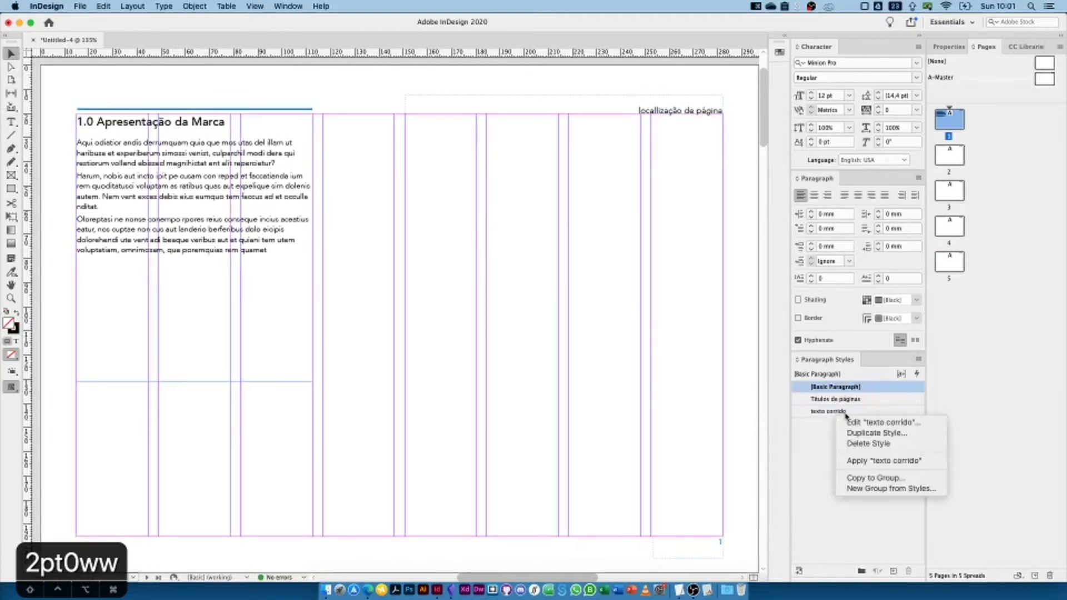
left_click(867, 422)
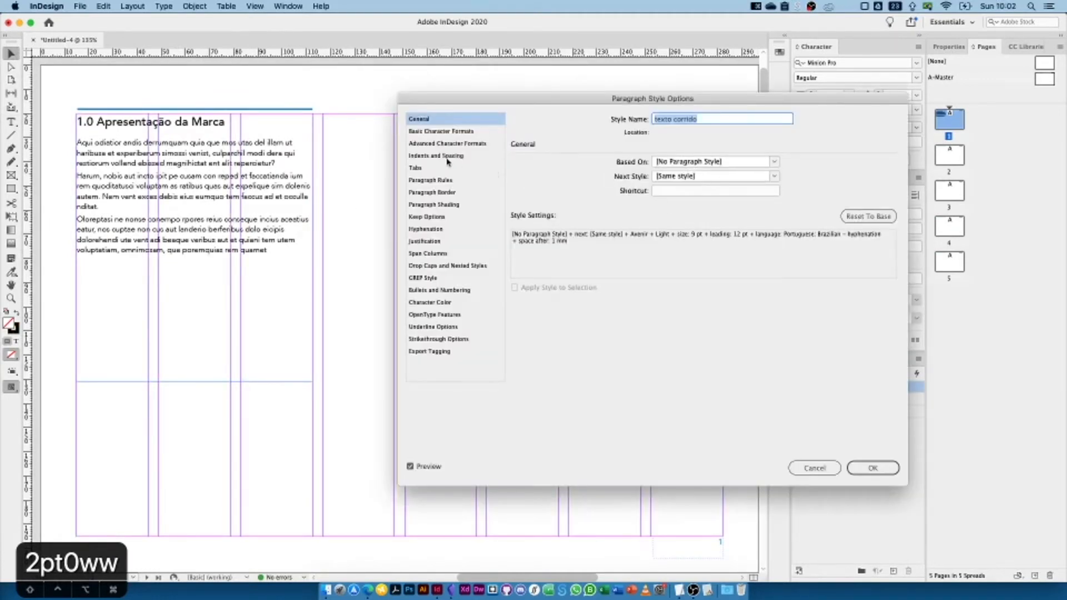
left_click(448, 157)
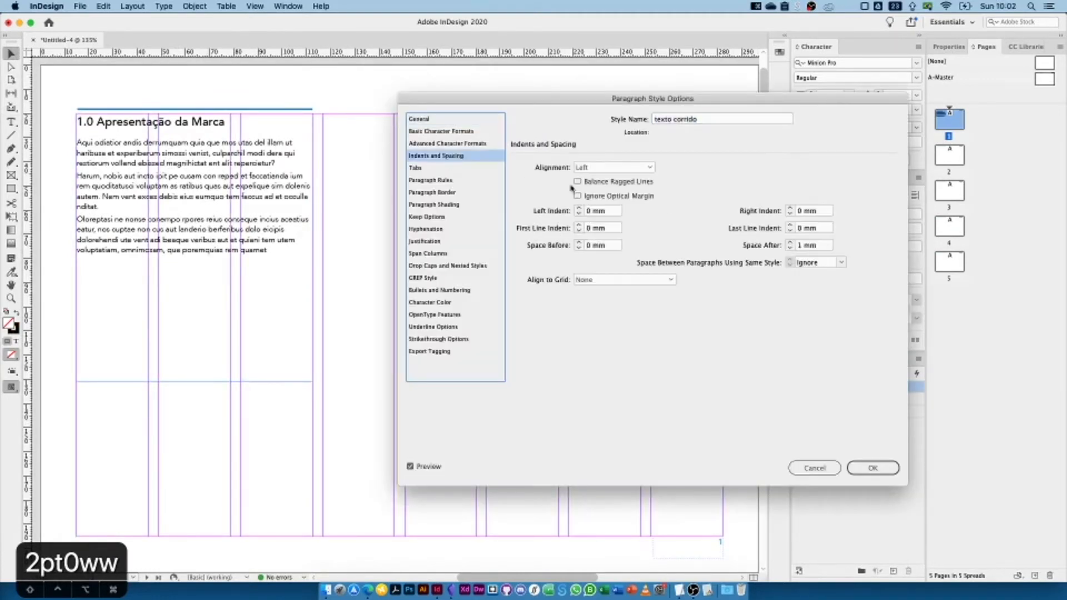
- Set the space after paragraphs in the "texto corrido" style to 2 mm
left_click(790, 242)
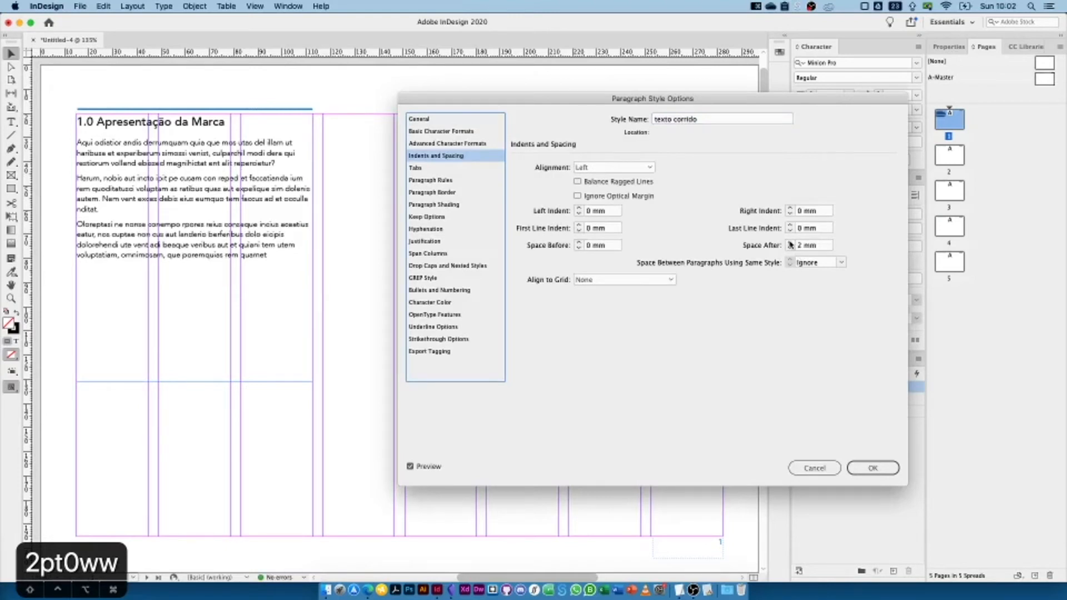
left_click(790, 243)
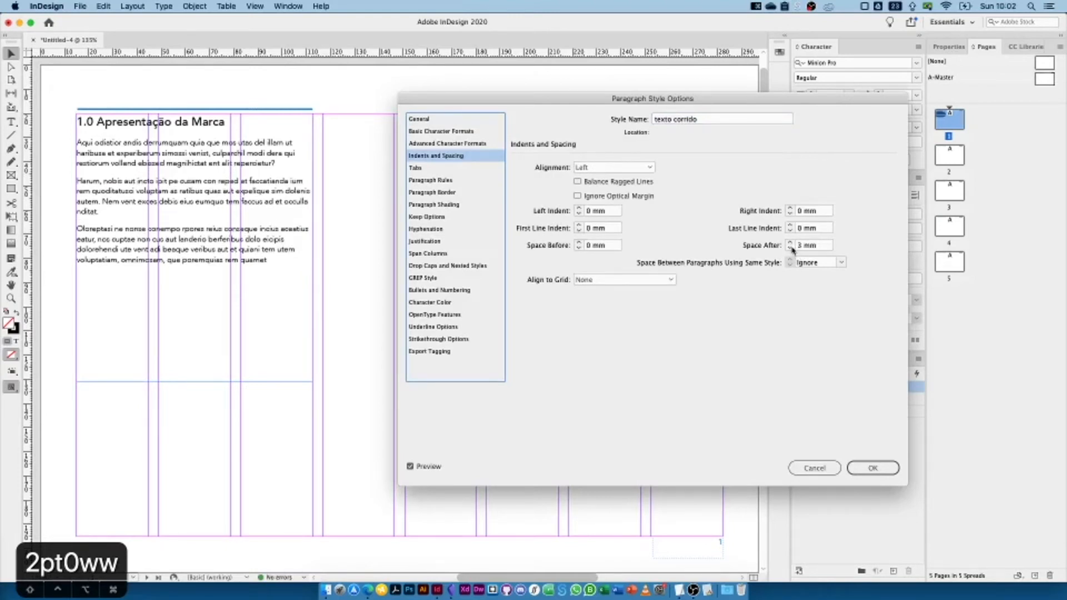
left_click(790, 248)
left_click(872, 468)
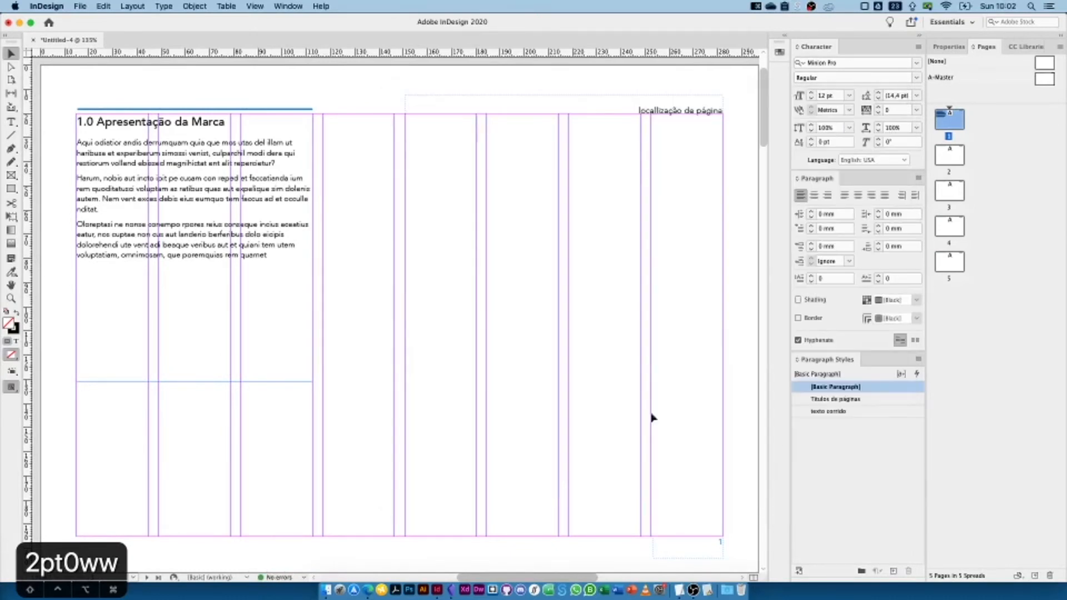
- Preview the page 1 layout without guides and frame edges
key("w")
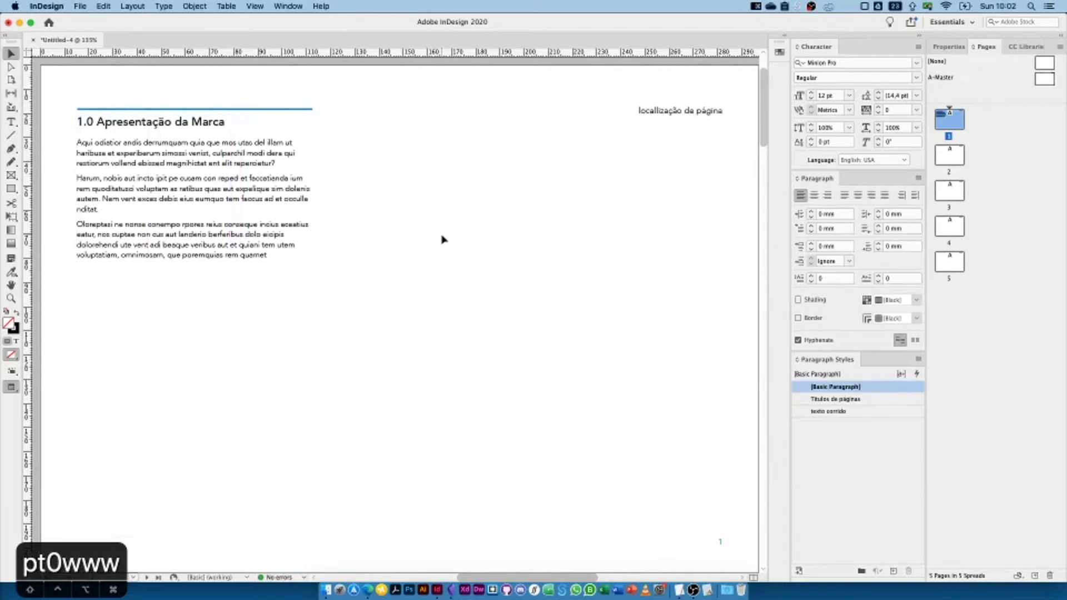
key("shift+w")
key("shift+w")
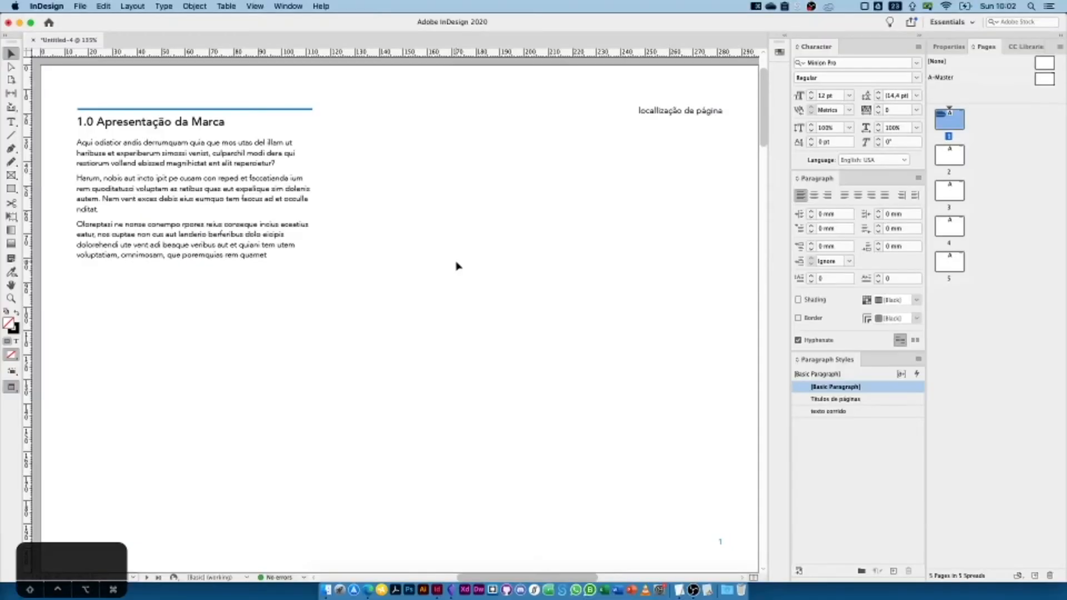
left_click(216, 178)
left_click(453, 147)
- Replace the "locallização de página" header text on page 1 with "1.0 Apresentação da Marca"
double_click(949, 127)
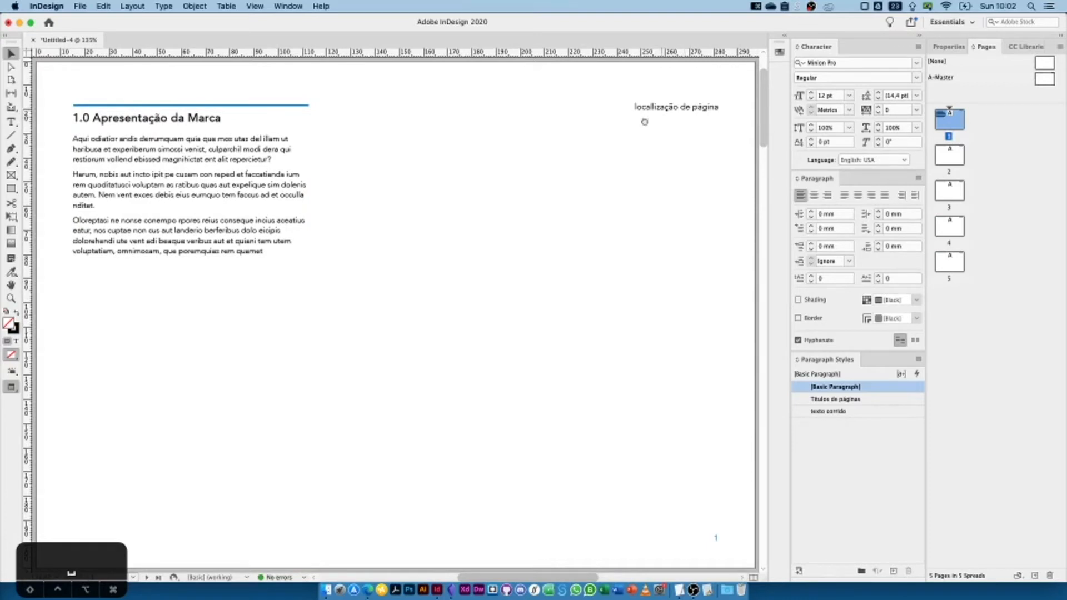
scroll(645, 122, "right", 3)
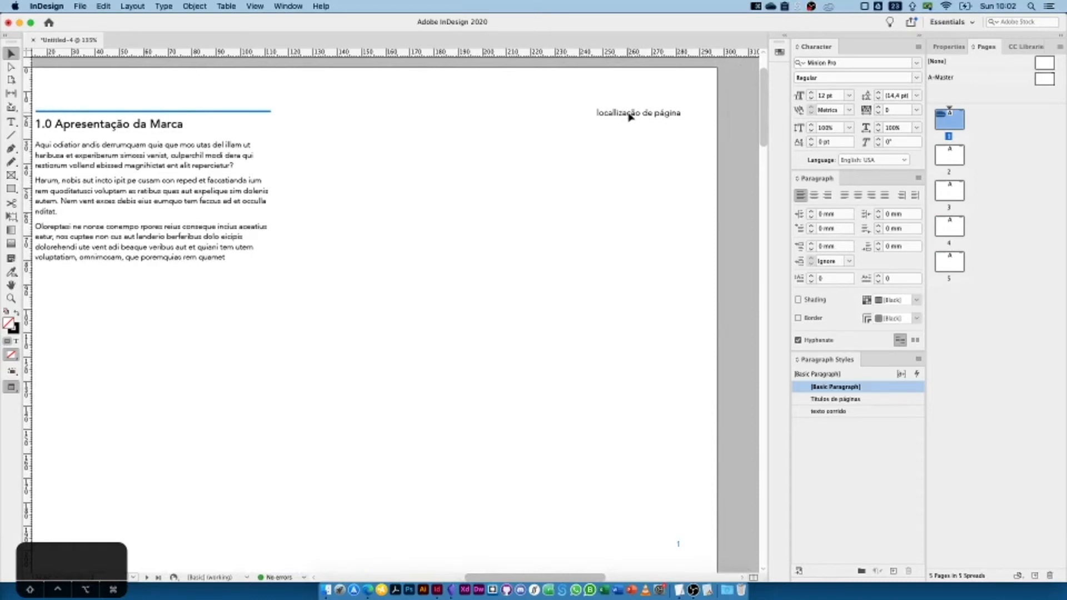
left_click(630, 115)
double_click(636, 117)
triple_click(635, 113)
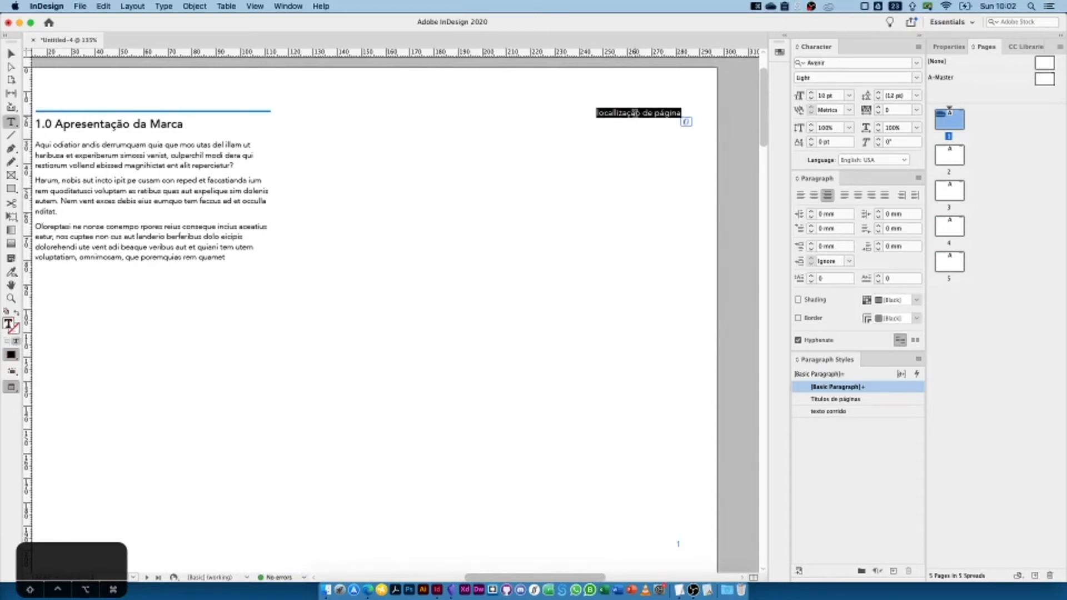
type("1.0")
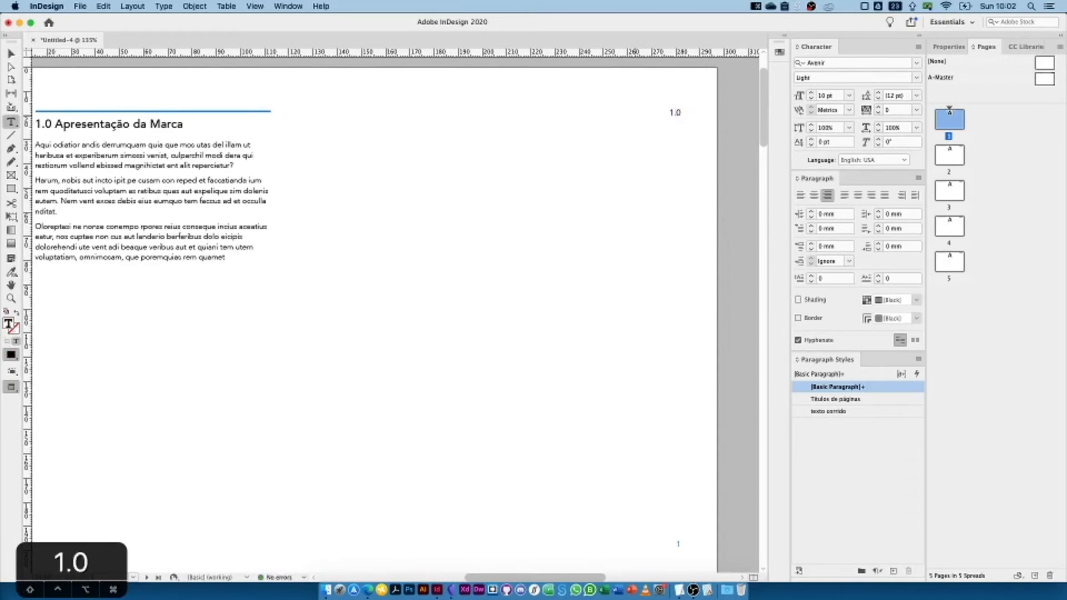
type(" Apresentaç")
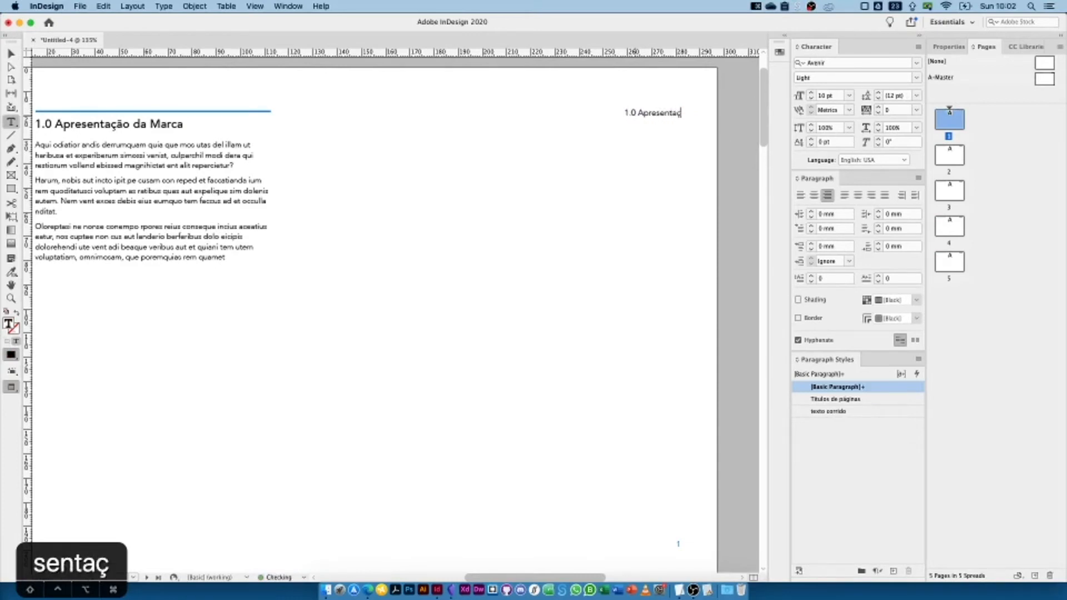
type("ão da Marca")
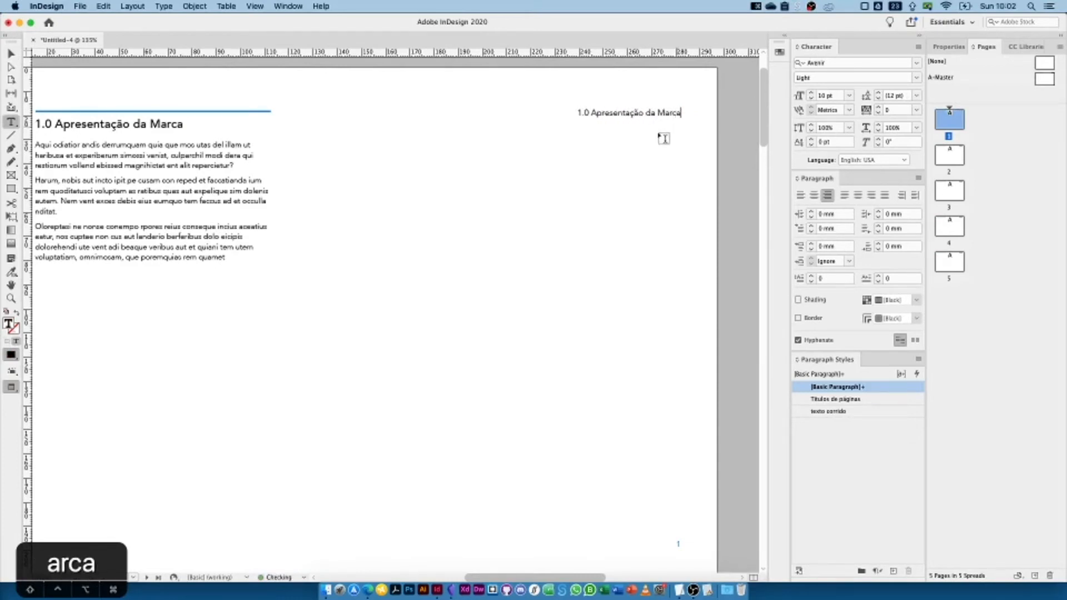
left_click(11, 54)
scroll(519, 168, "left", 5)
left_click(526, 171)
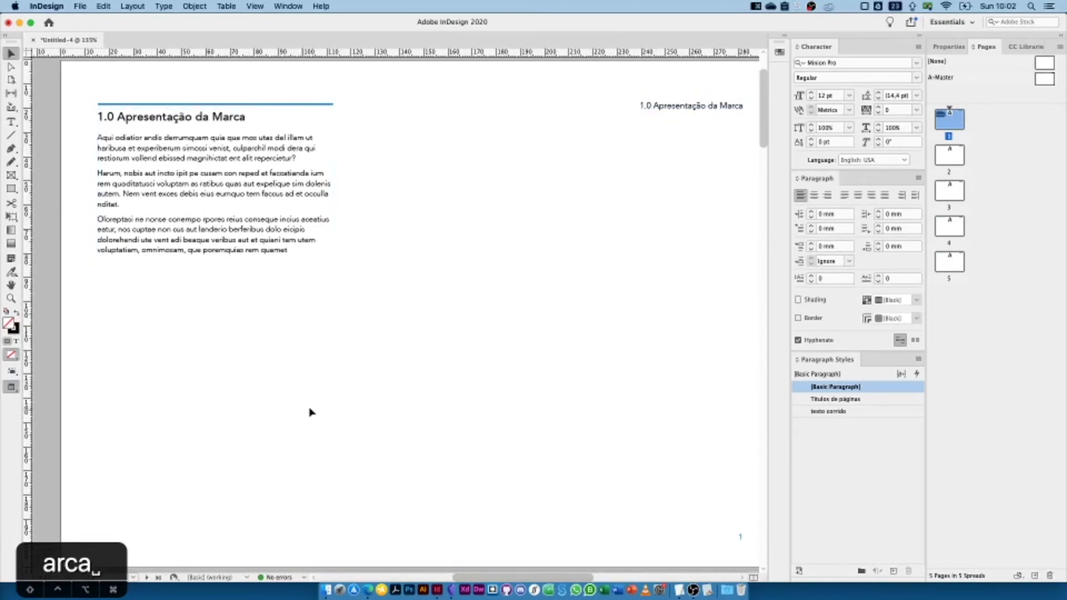
double_click(170, 118)
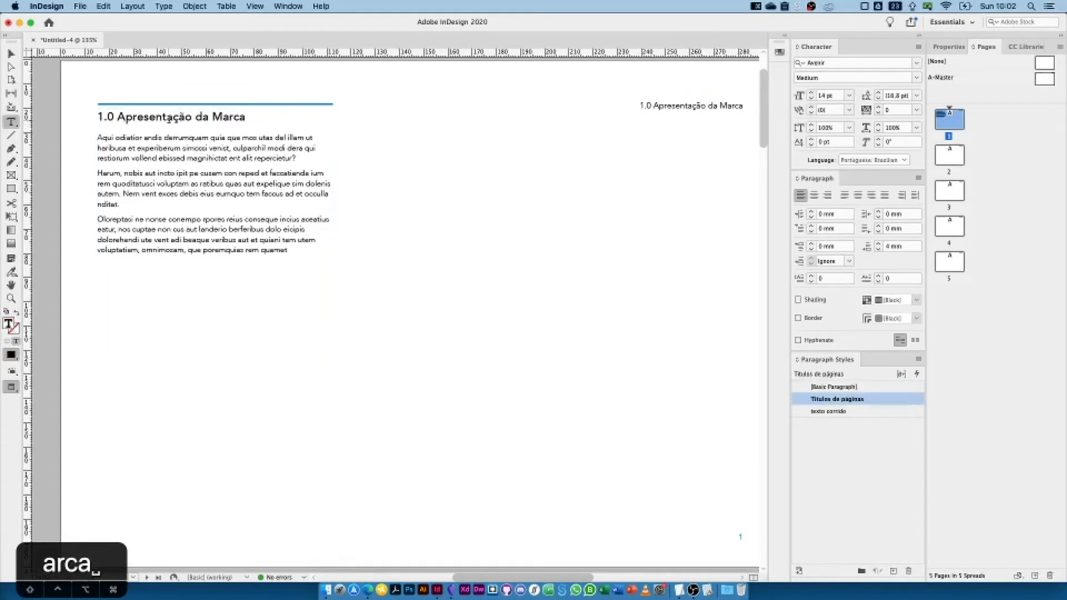
left_click_drag(254, 117, 96, 117)
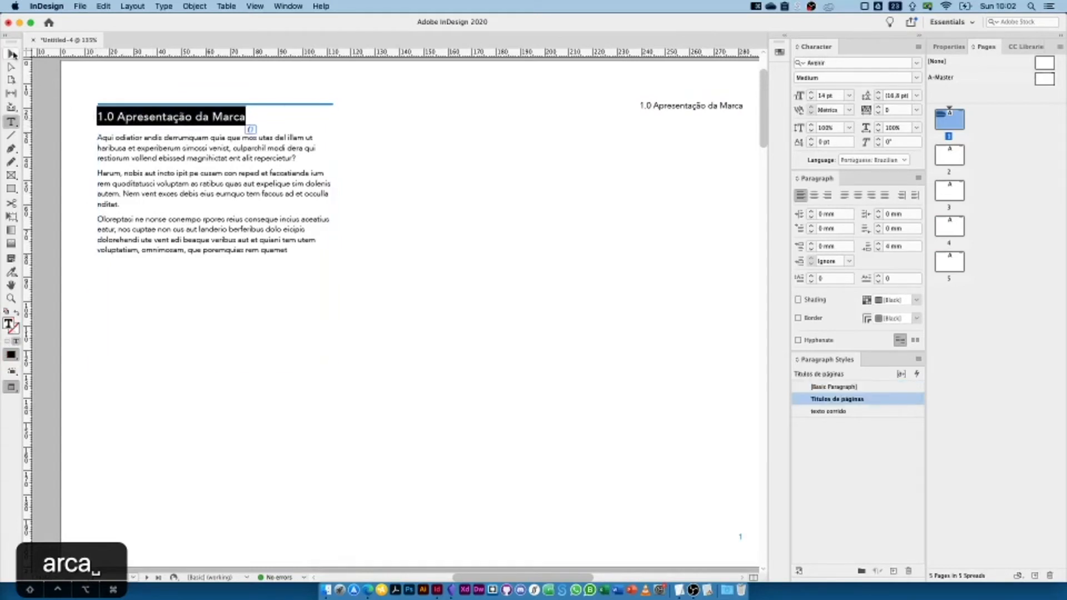
left_click(13, 54)
left_click(514, 152)
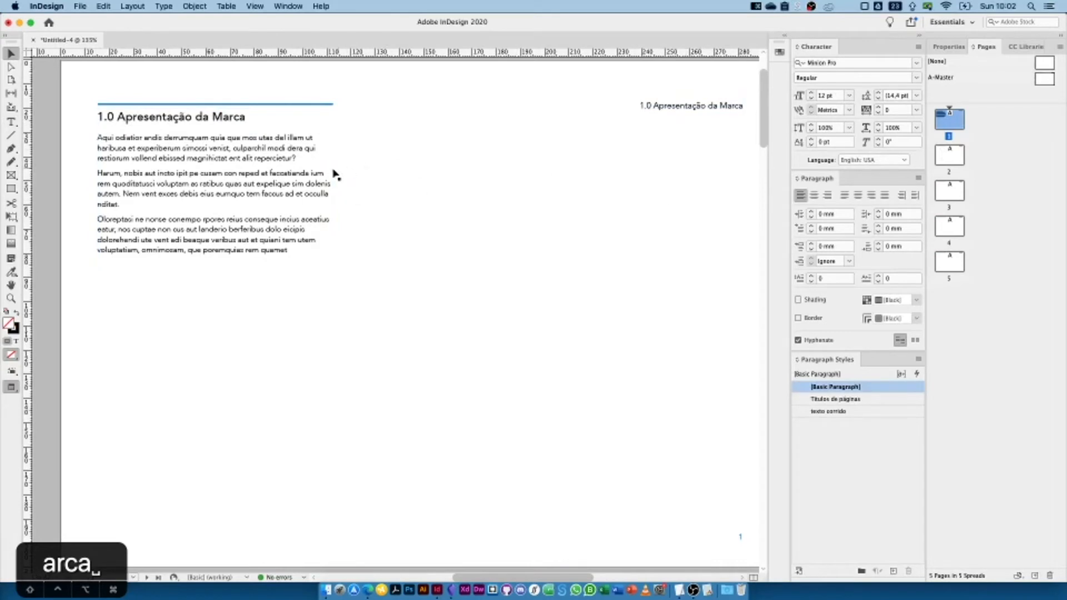
left_click(281, 177)
left_click(698, 200)
- Show the guides on page 2 and draw a text frame spanning the first three columns, starting at the top margin
double_click(950, 155)
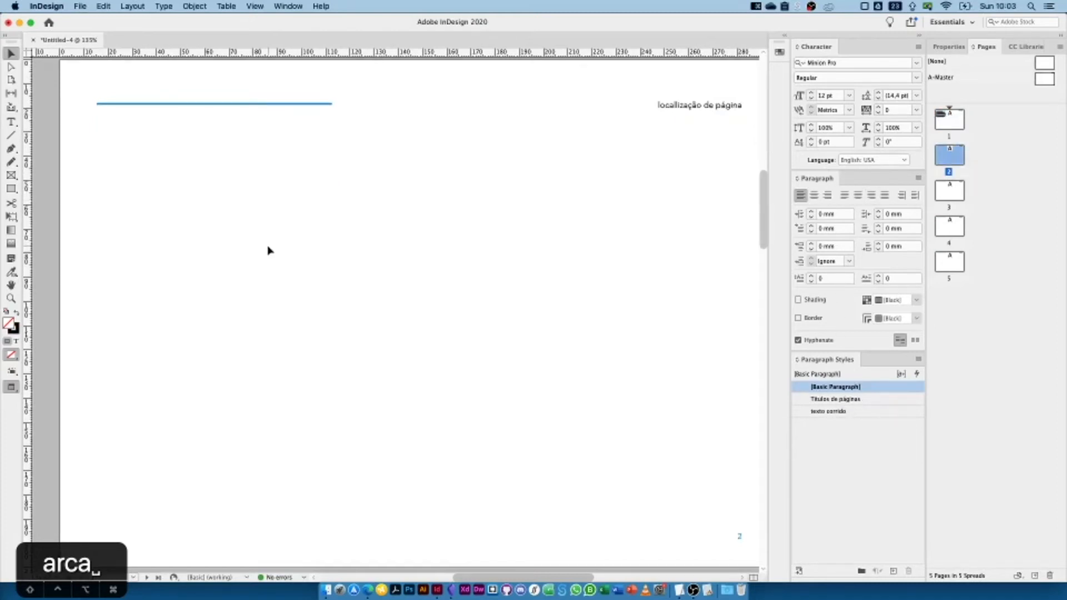
key("w")
left_click(12, 122)
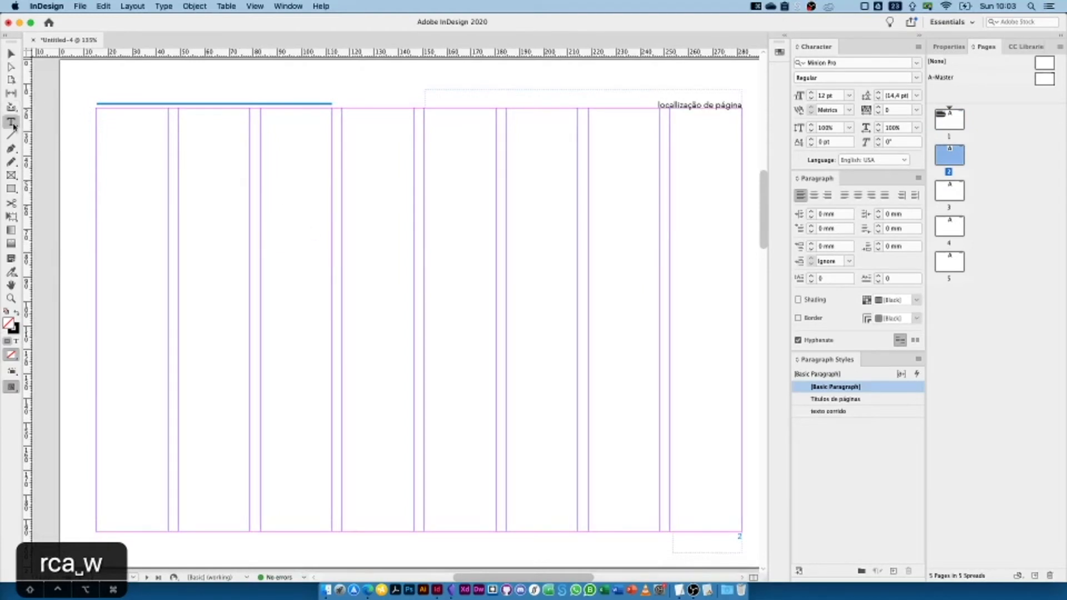
left_click_drag(97, 108, 329, 287)
- Enter the heading "2.0 Composição cromática da marca" in the page 2 frame and start a new line below it
type("2.")
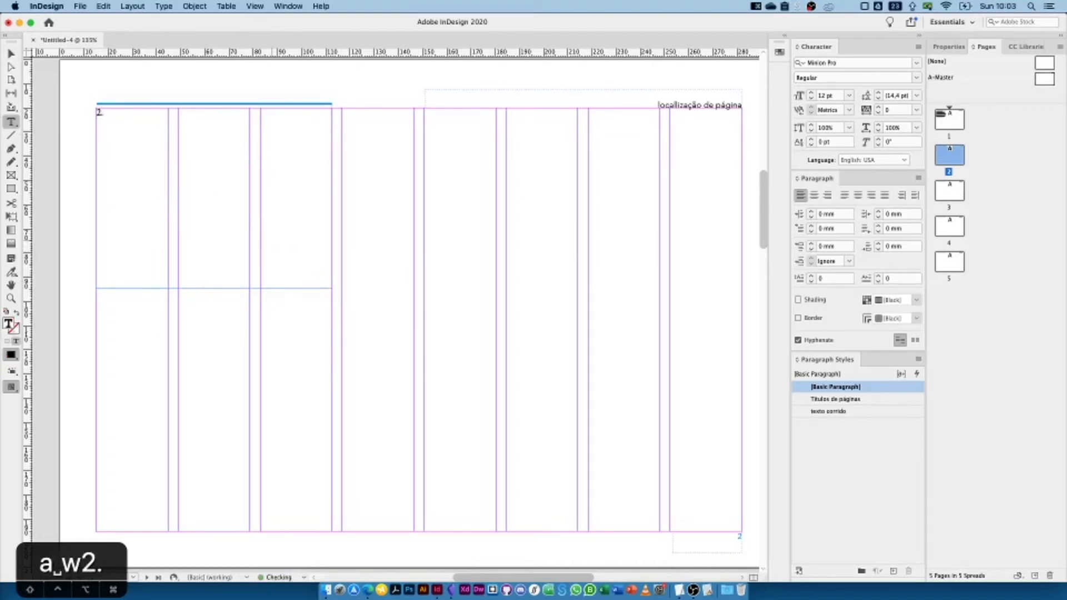
type("0 C")
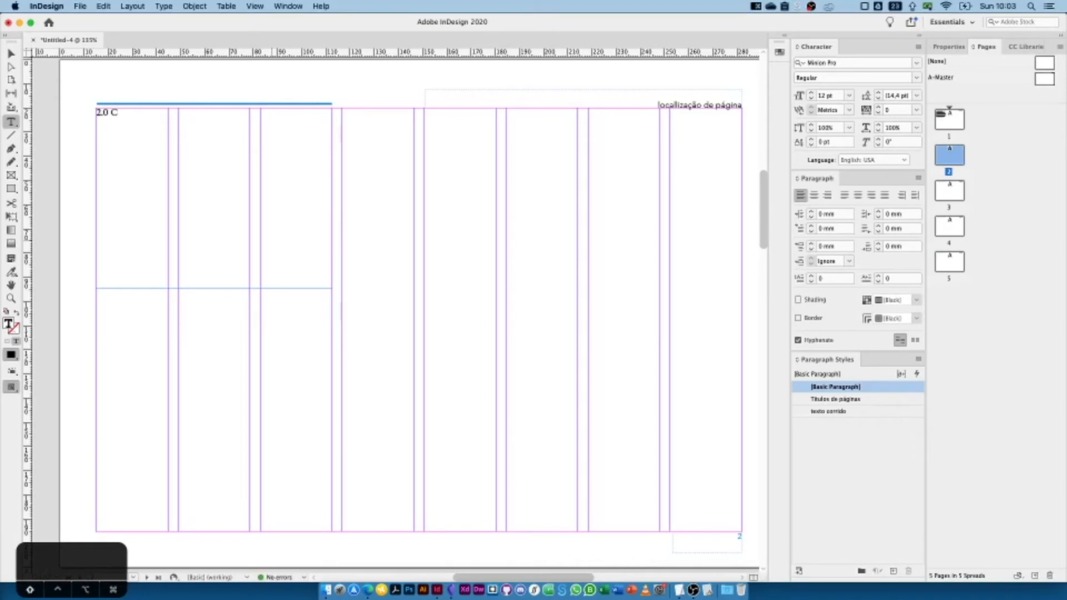
type("ompo")
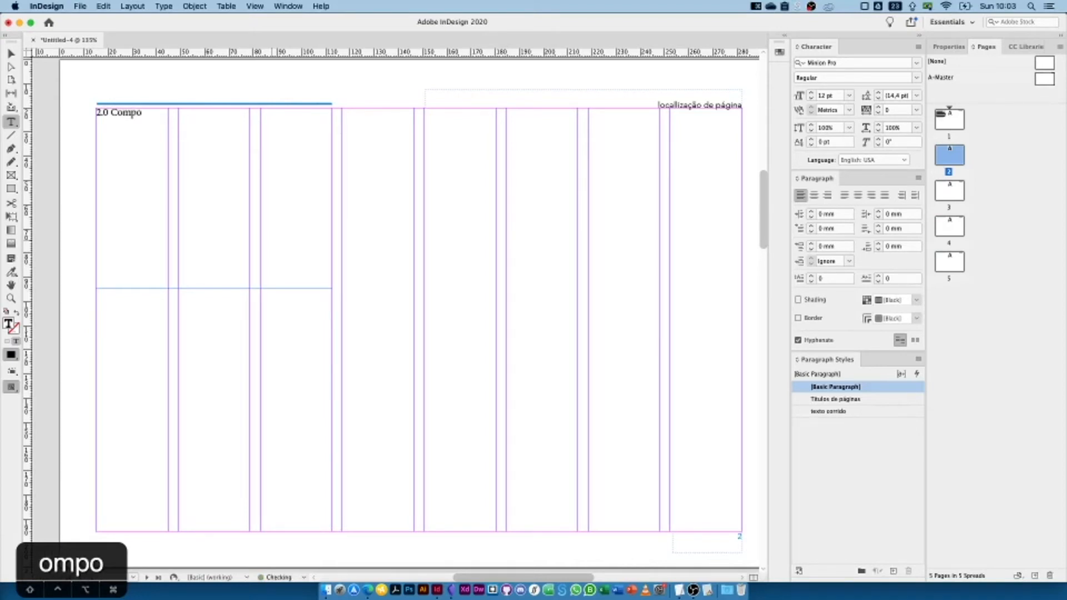
type("sição cromat")
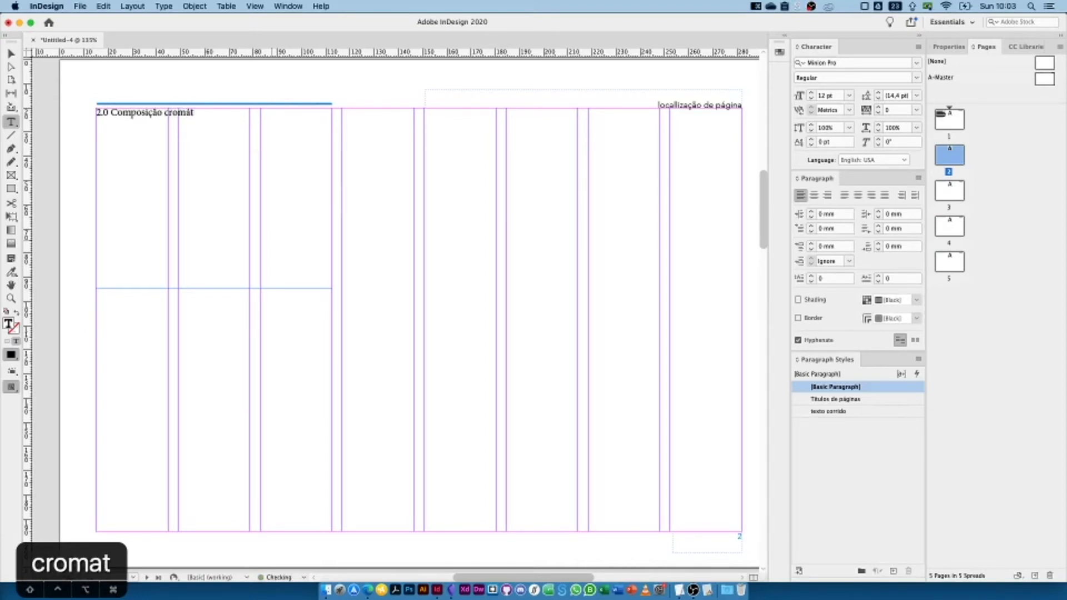
type("ica da marca")
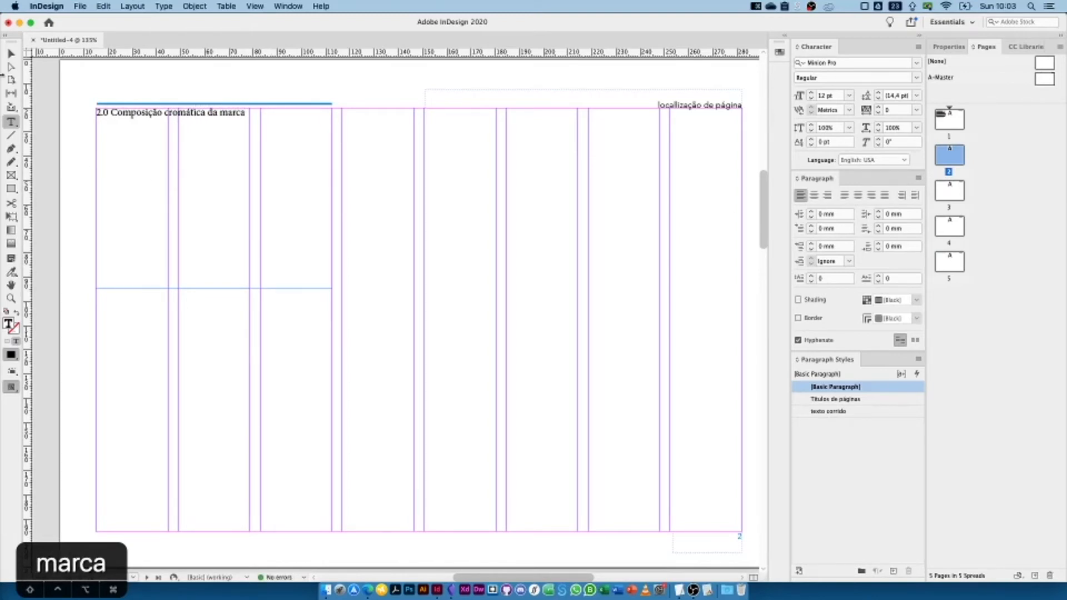
key("Return")
key("Return")
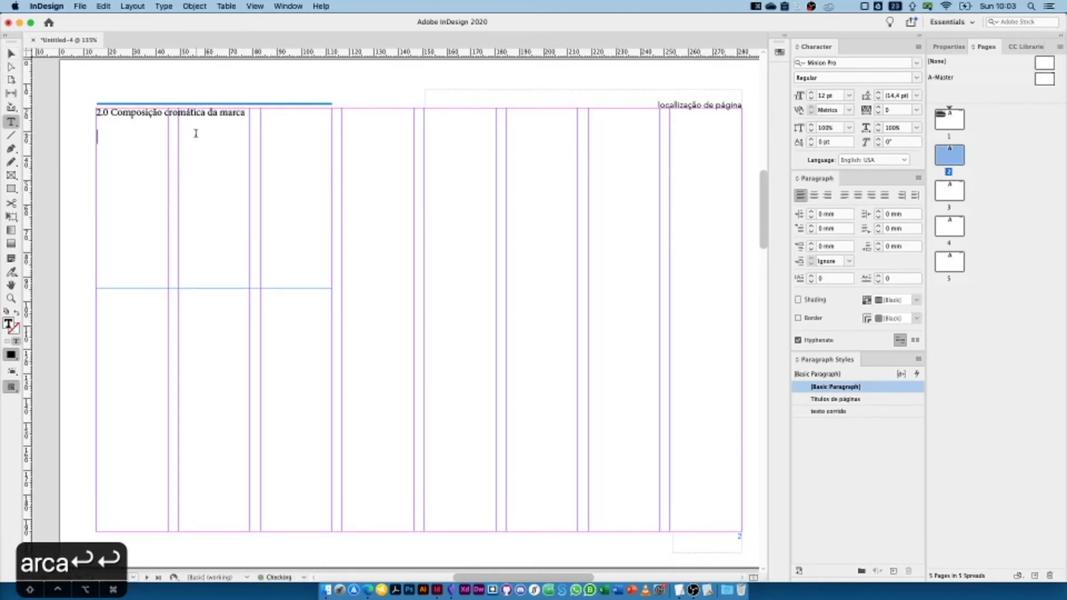
key("BackSpace")
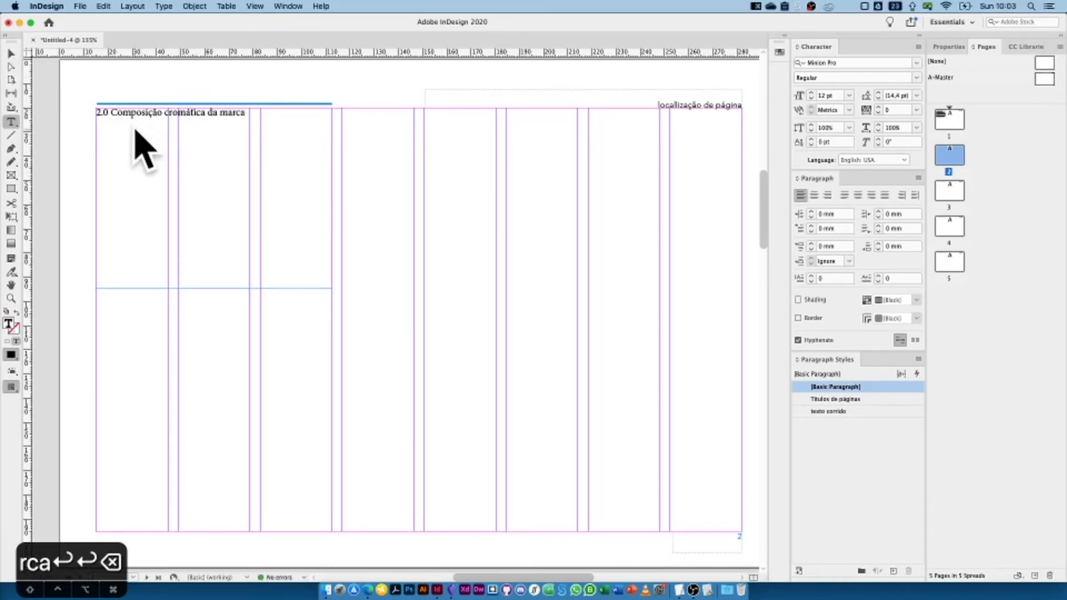
- Fill the rest of the page 2 text frame with placeholder text
left_click(163, 6)
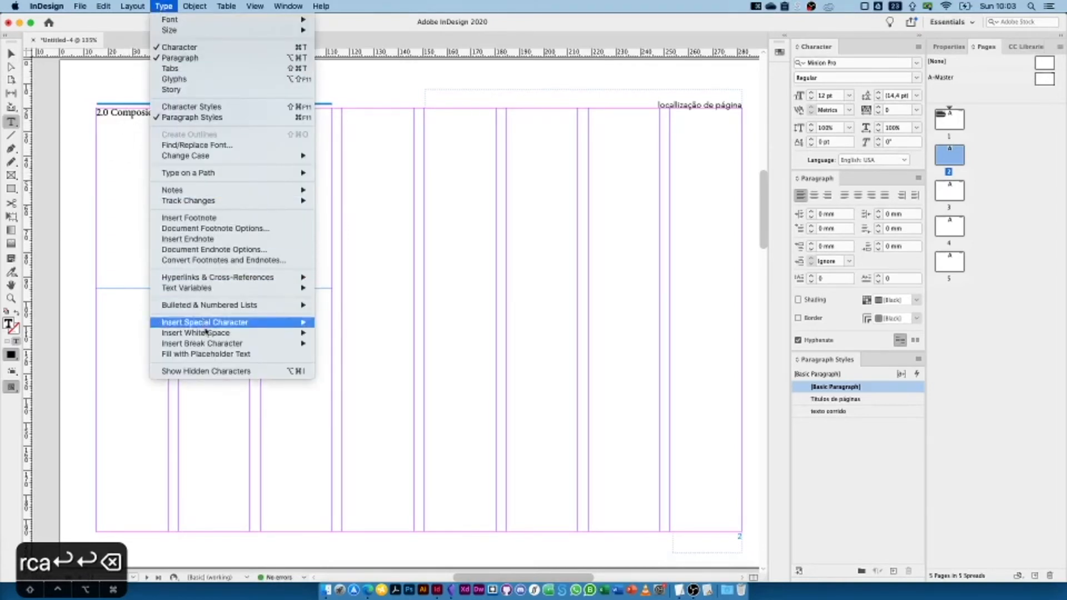
left_click(209, 356)
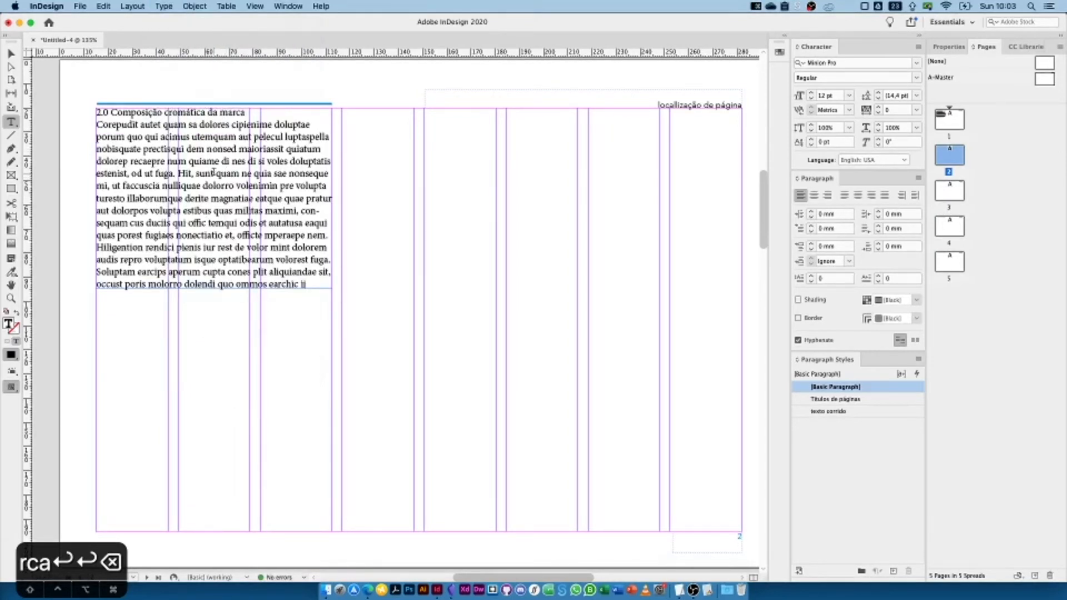
left_click(162, 7)
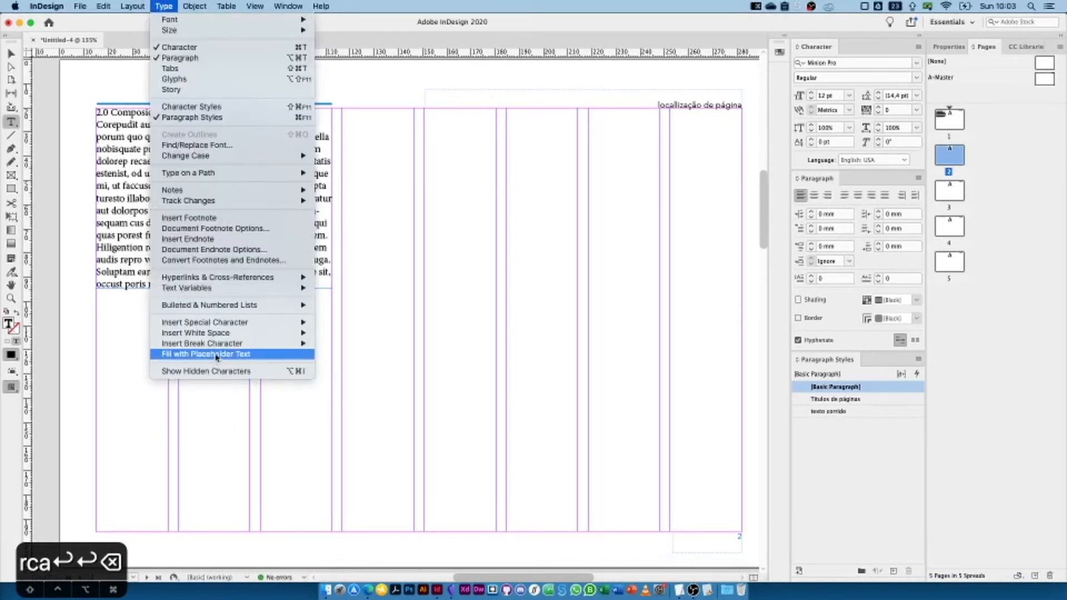
left_click(119, 190)
left_click(193, 136)
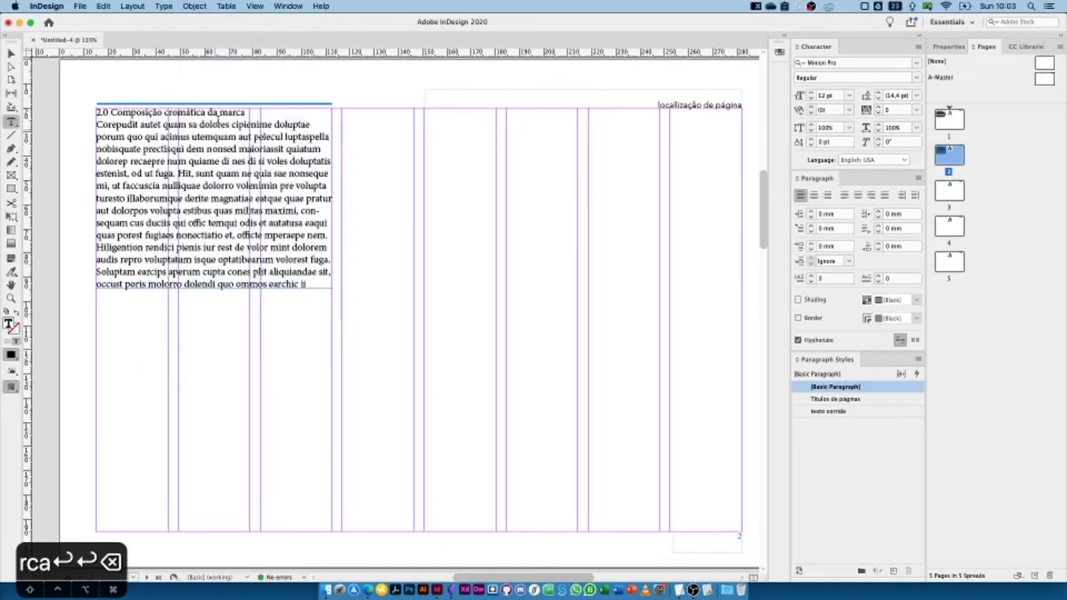
- Apply the "Títulos de páginas" style to the page 2 heading and "texto corrido" to the body paragraph
left_click(221, 112)
left_click(832, 400)
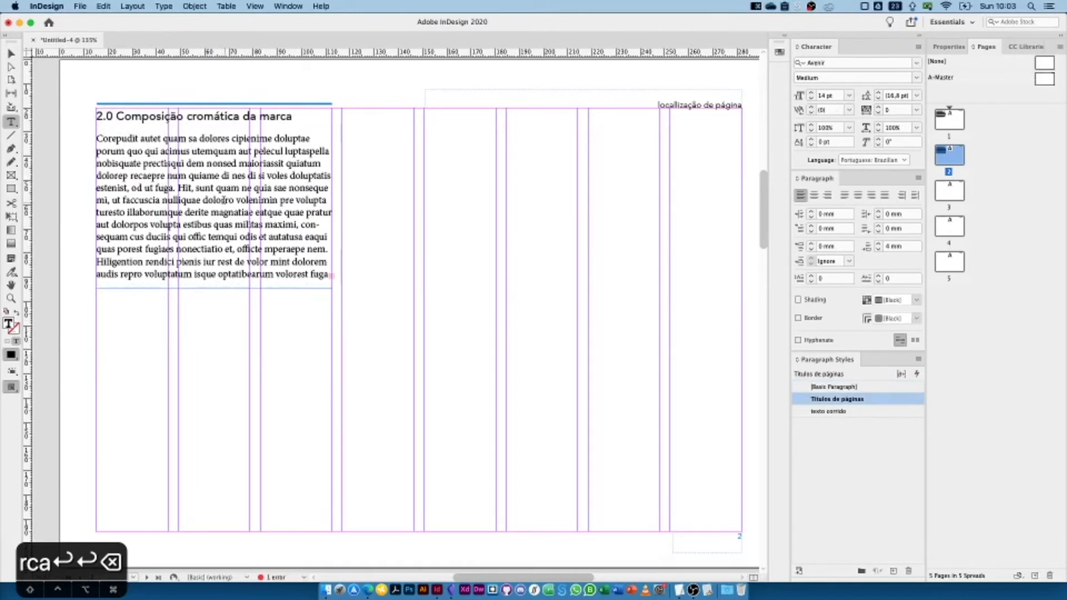
left_click(223, 200)
left_click(818, 412)
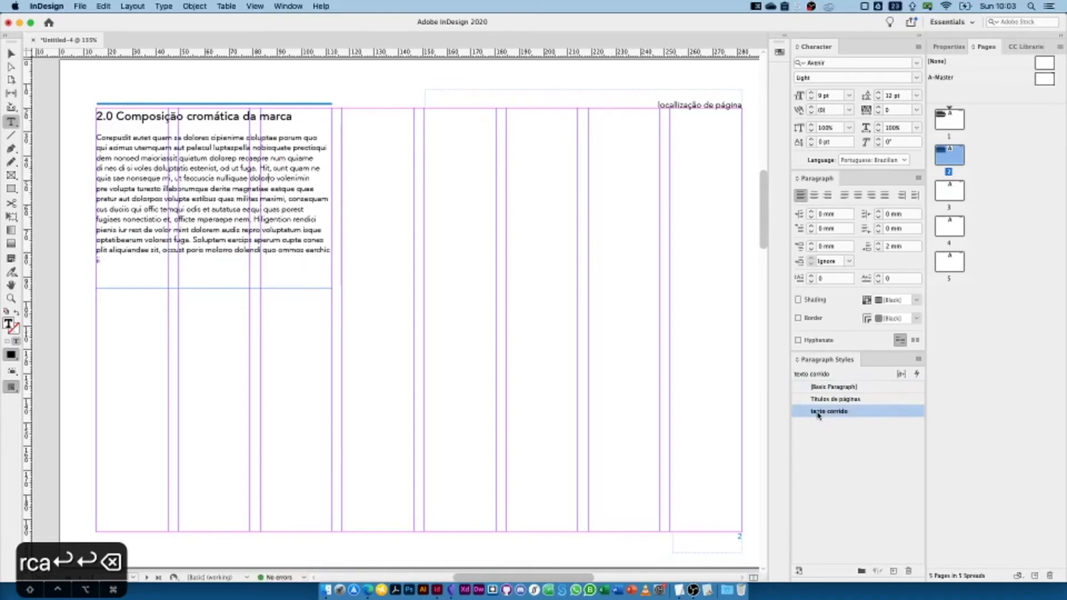
- Deselect the text on page 2, preview the page without guides, and return to the normal view
left_click(11, 54)
left_click(80, 81)
key("w")
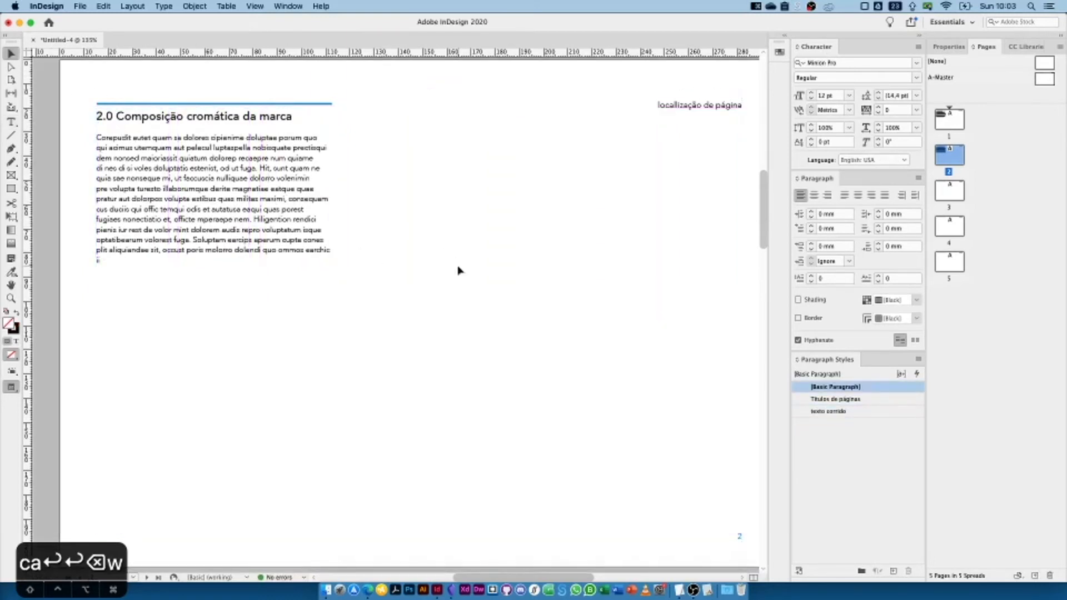
key("w")
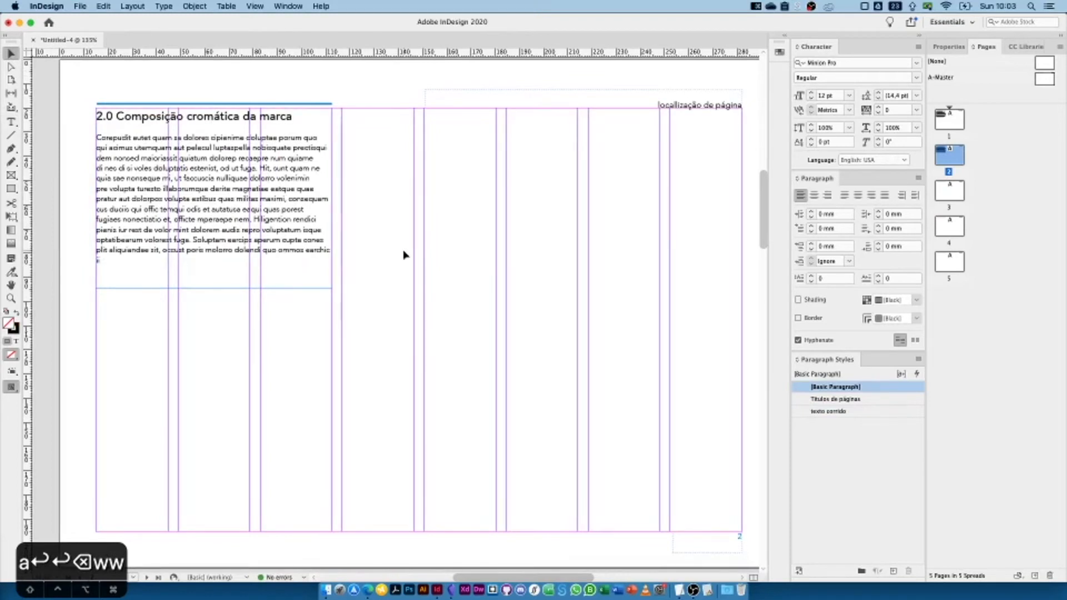
- Go to page 1 and review the general options of the "texto corrido" paragraph style without changing them
double_click(952, 116)
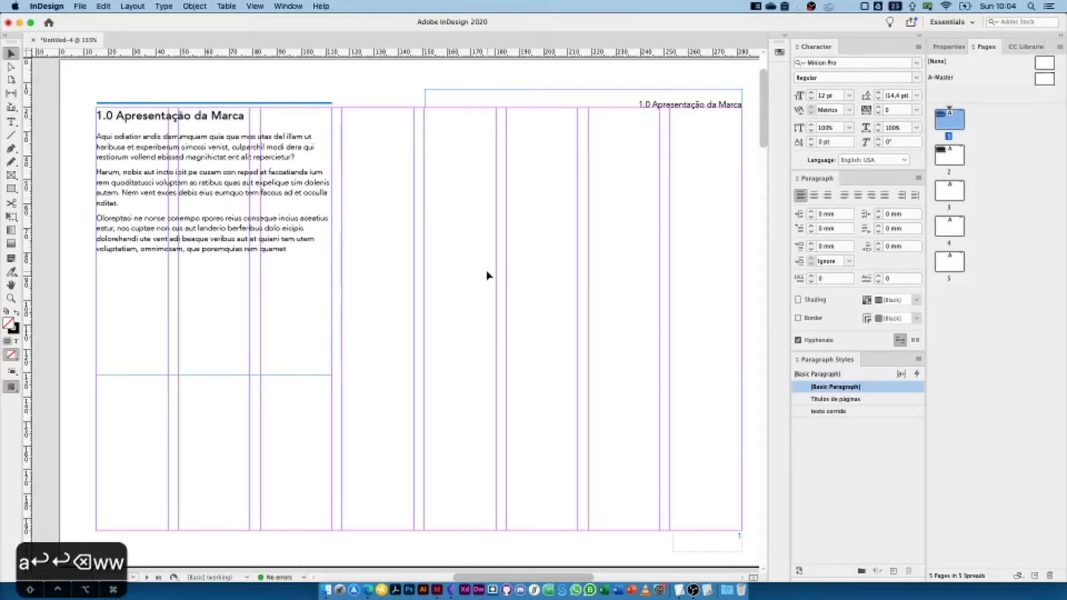
right_click(830, 414)
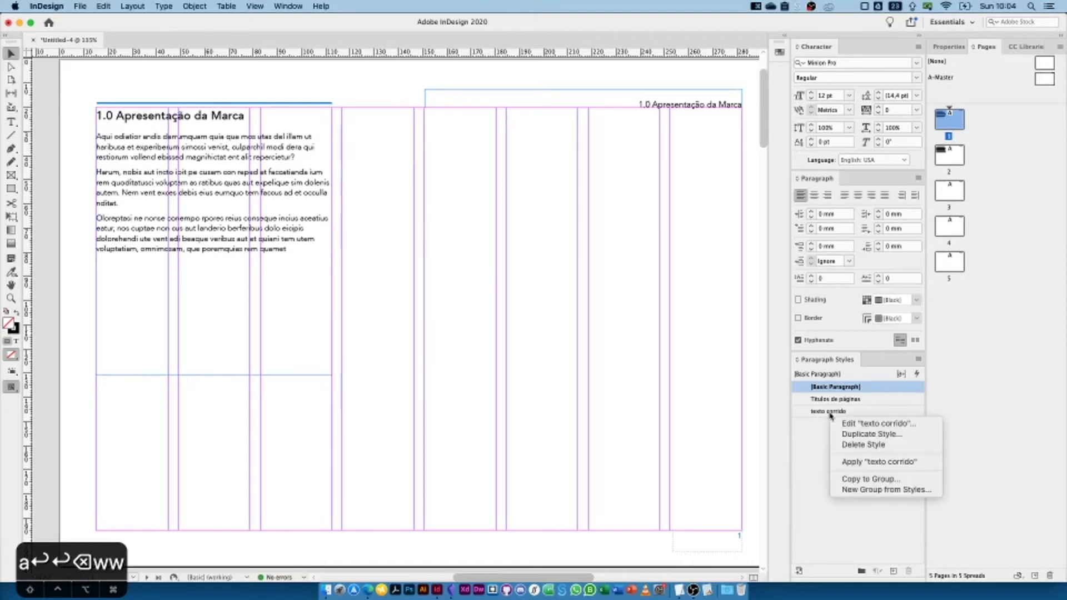
left_click(842, 423)
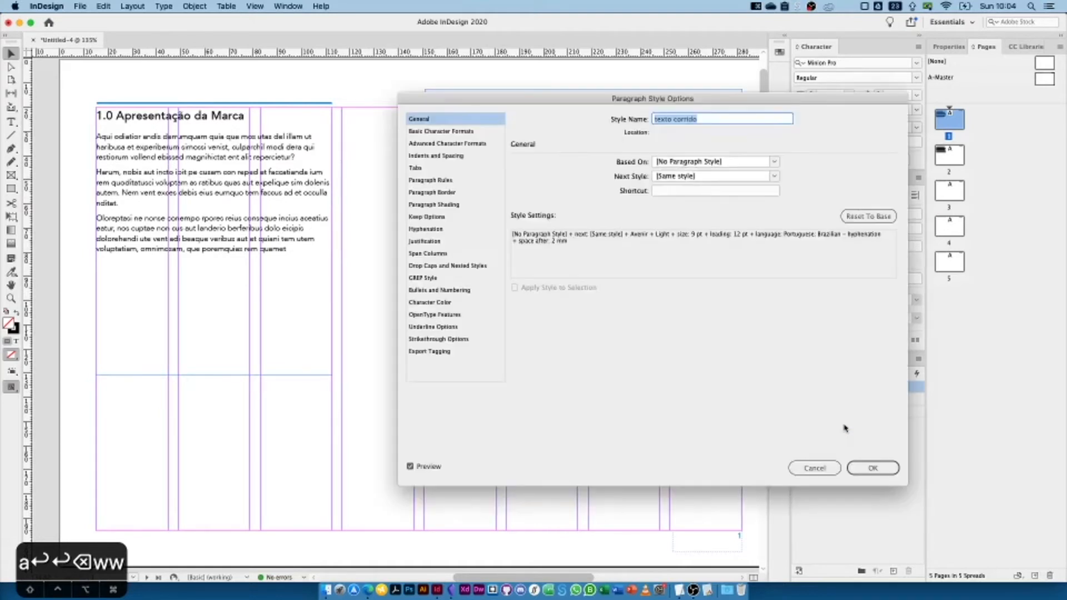
left_click(815, 468)
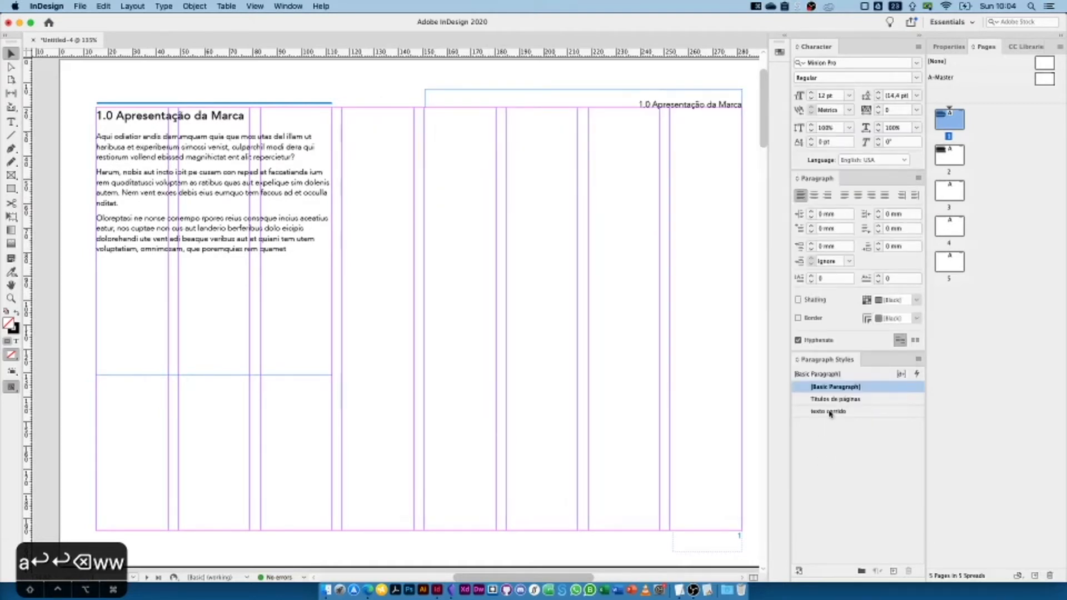
- Set the leading of the "texto corrido" paragraph style to 7 pt
right_click(829, 414)
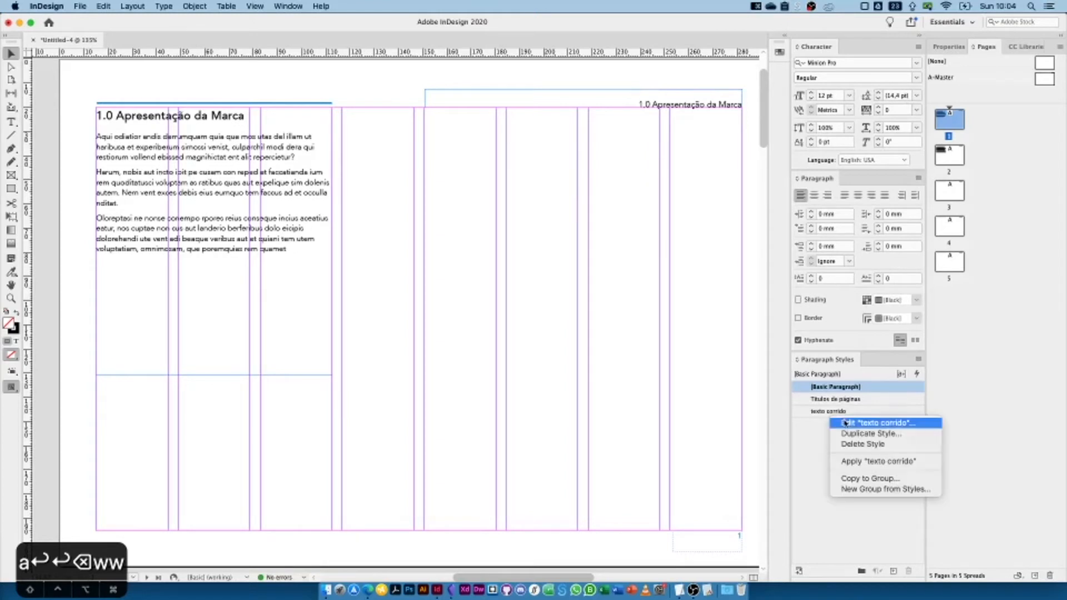
left_click(842, 422)
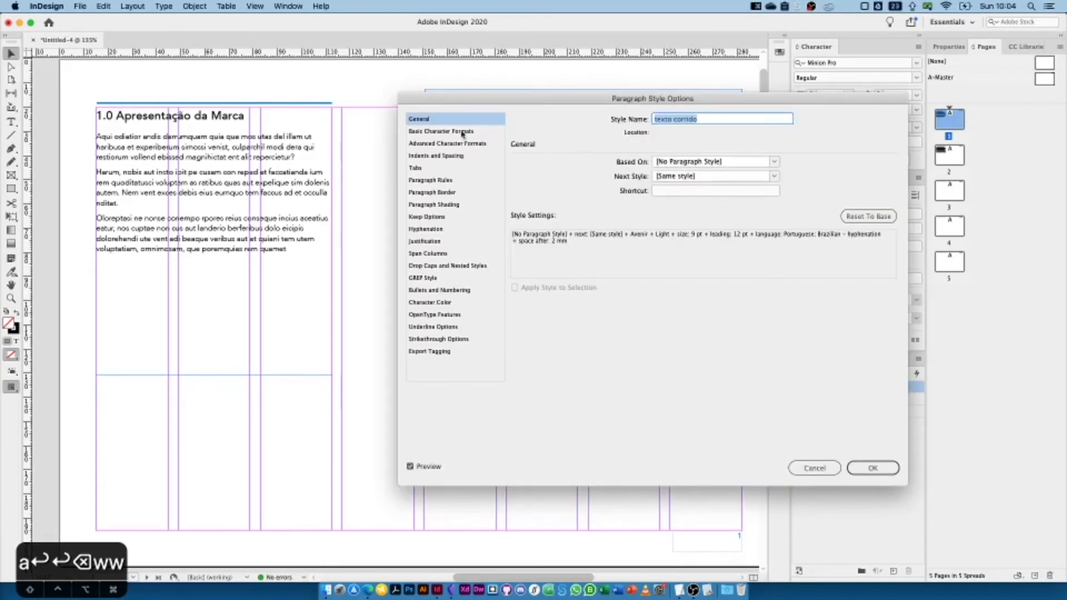
left_click(462, 134)
left_click(677, 199)
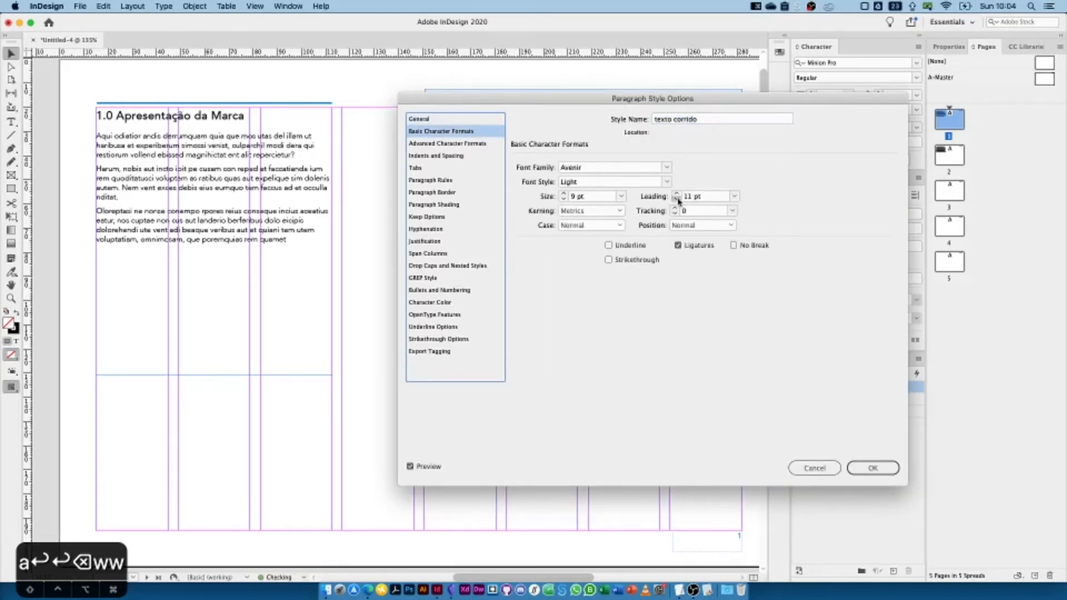
left_click(677, 199)
left_click(676, 199)
left_click(677, 199)
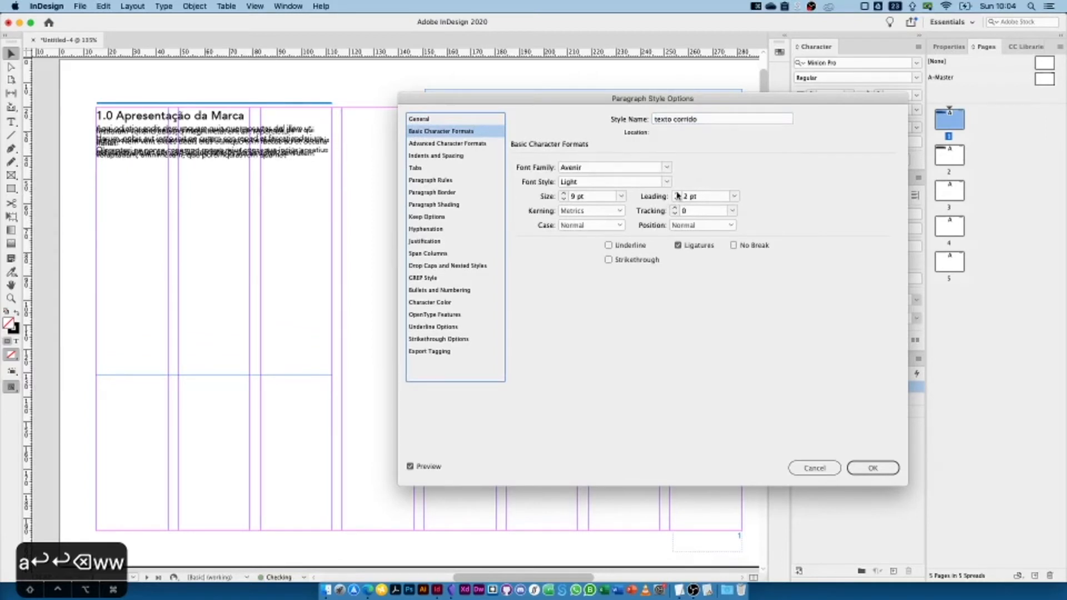
left_click(676, 193)
left_click(676, 192)
left_click(676, 193)
left_click(676, 193)
left_click(676, 192)
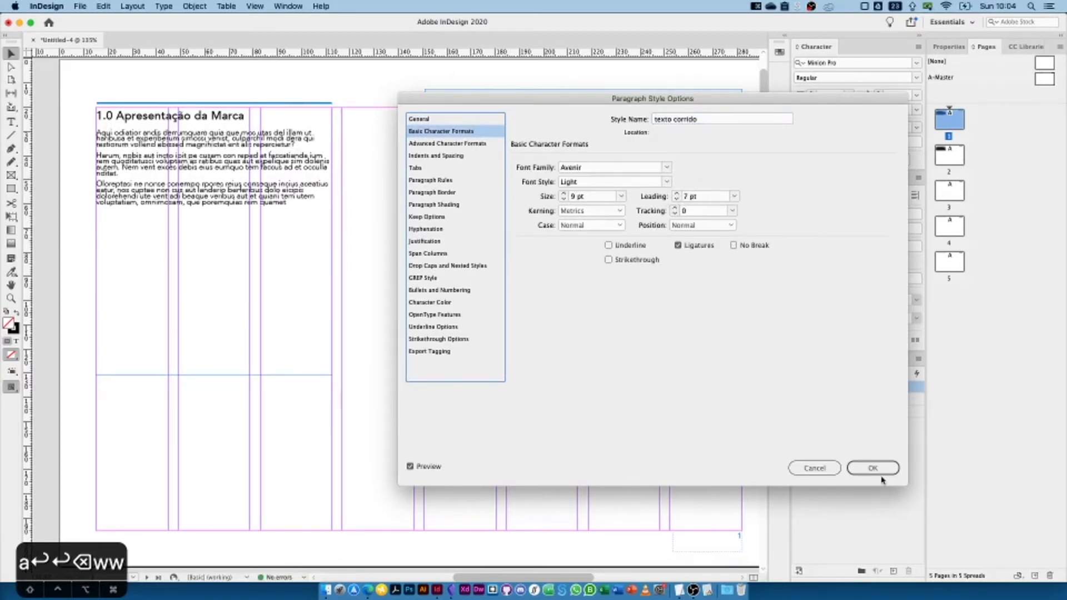
left_click(879, 473)
- Check the body text on page 2 and undo the leading change to the style
left_click(954, 156)
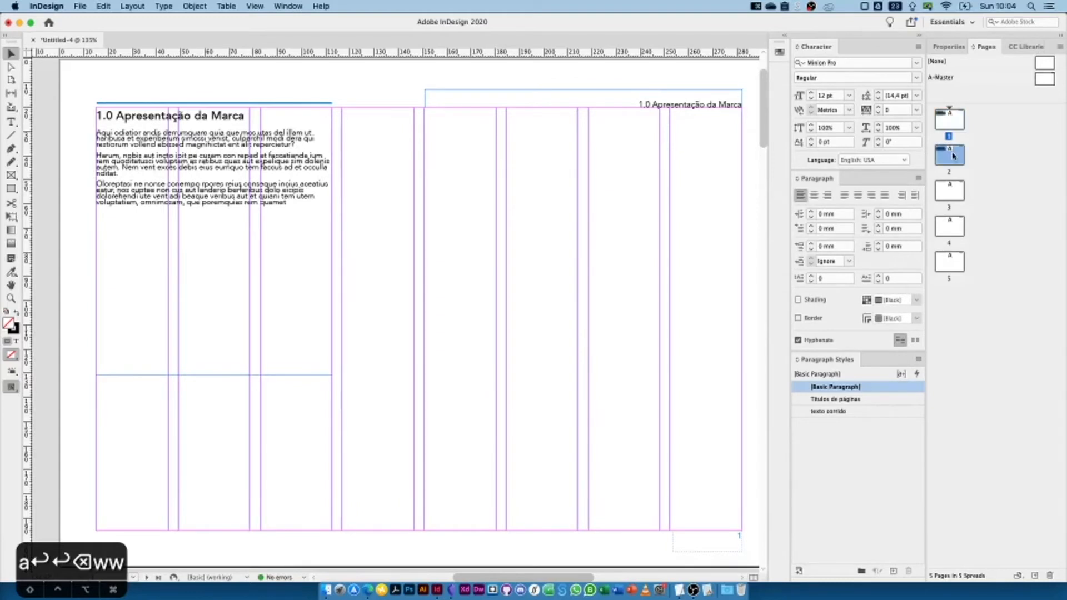
double_click(953, 156)
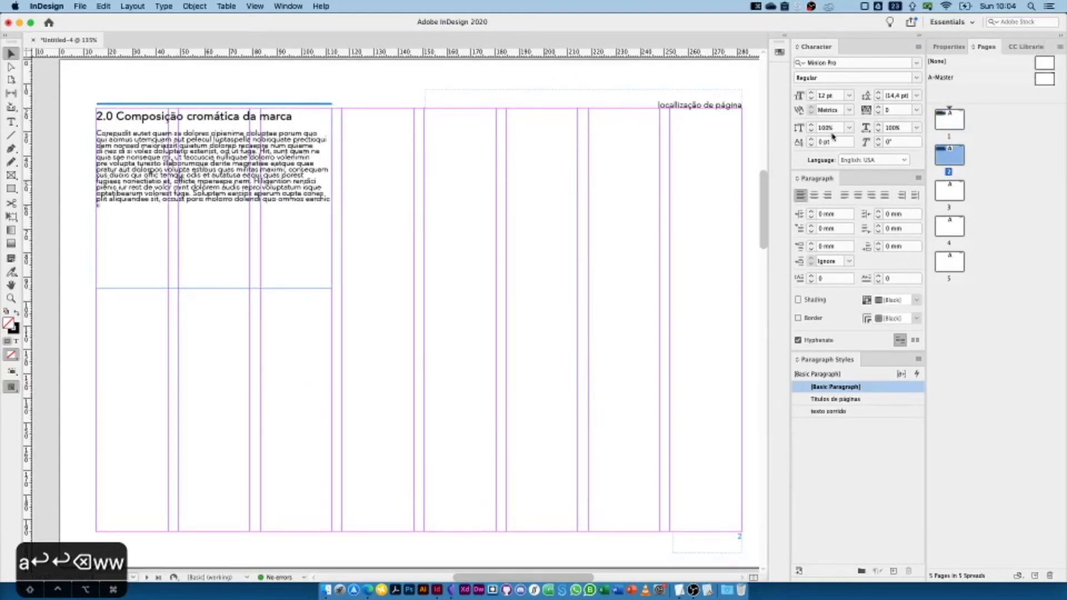
key("super+z")
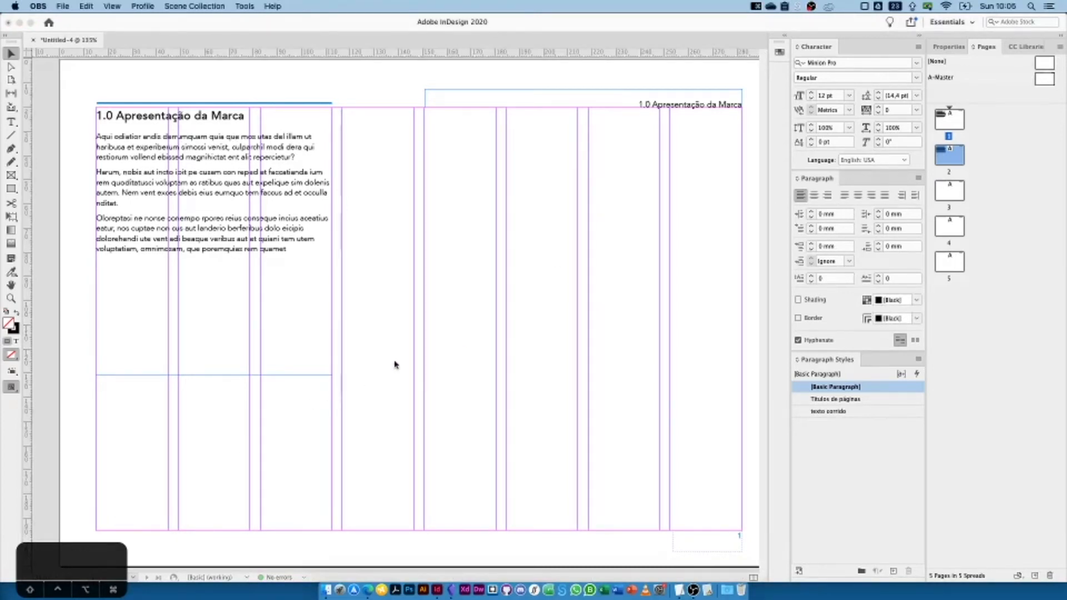
- Preview page 1 without guides and return to the normal view
left_click(411, 355)
scroll(601, 279, "up", 1)
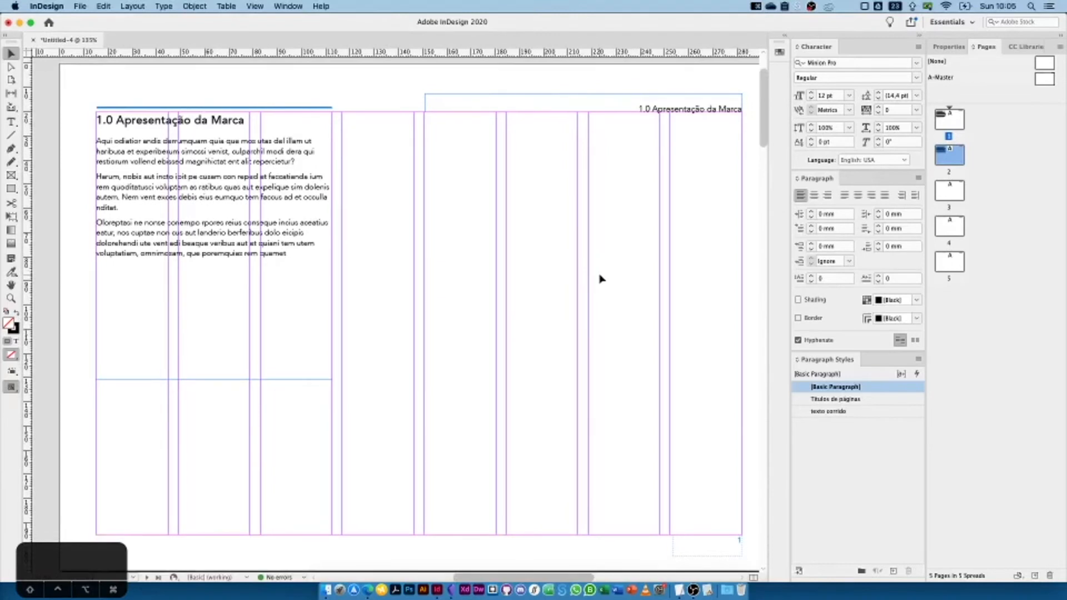
scroll(614, 293, "down", 1)
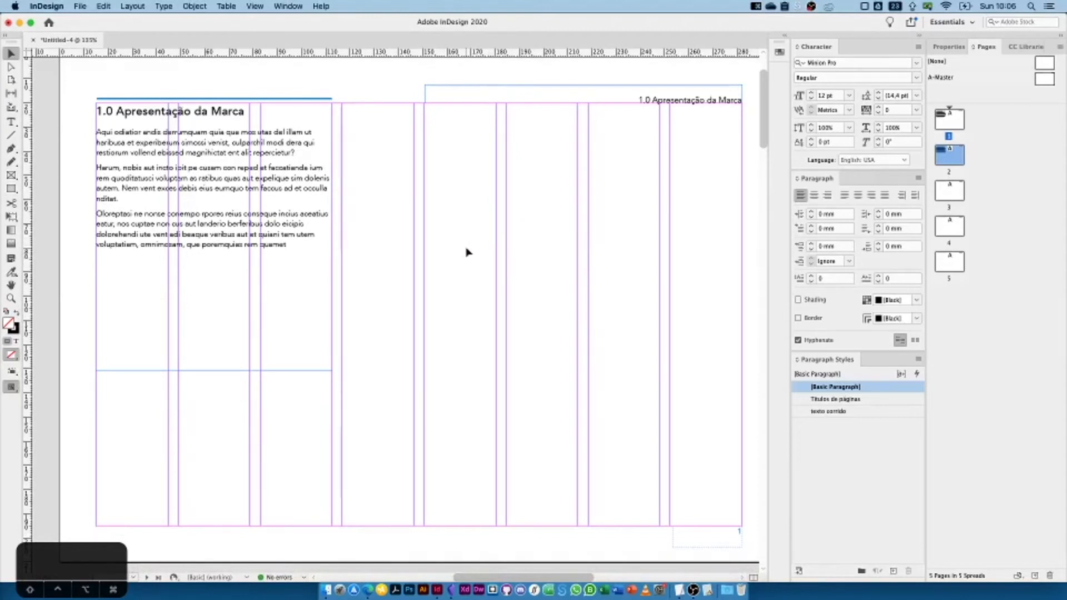
key("w")
key("w")
- Draw a thin horizontal rectangle across the last four columns of page 1 and fill it with black
left_click(12, 189)
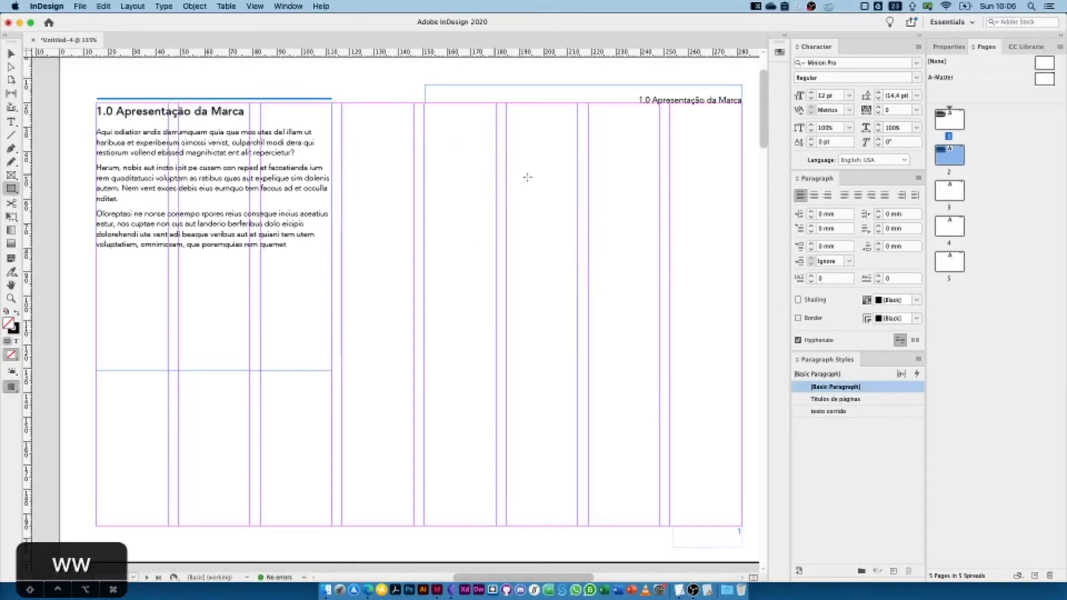
left_click(11, 178)
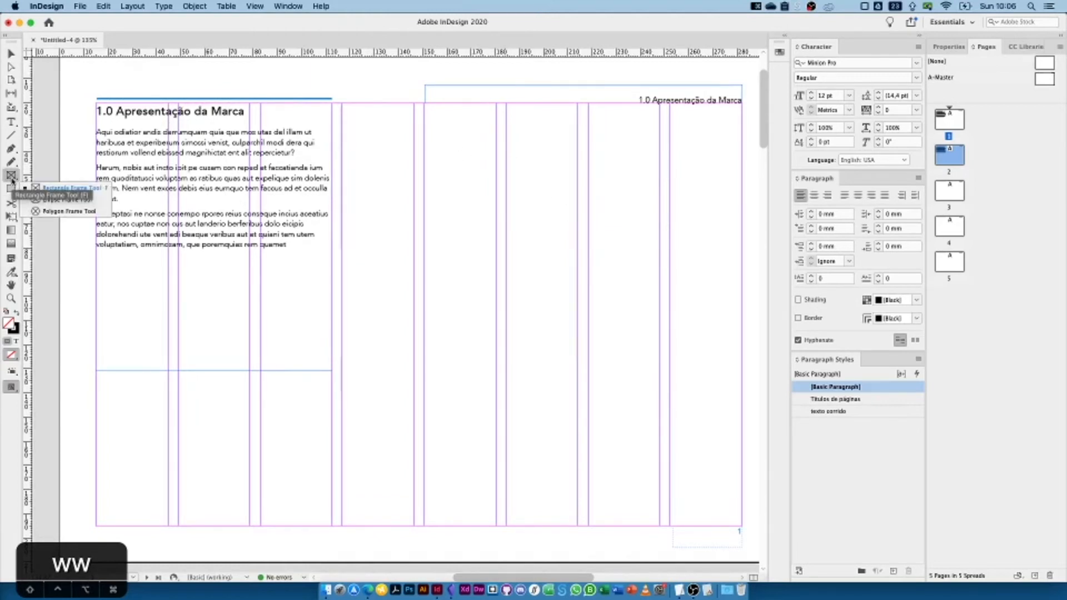
left_click(11, 189)
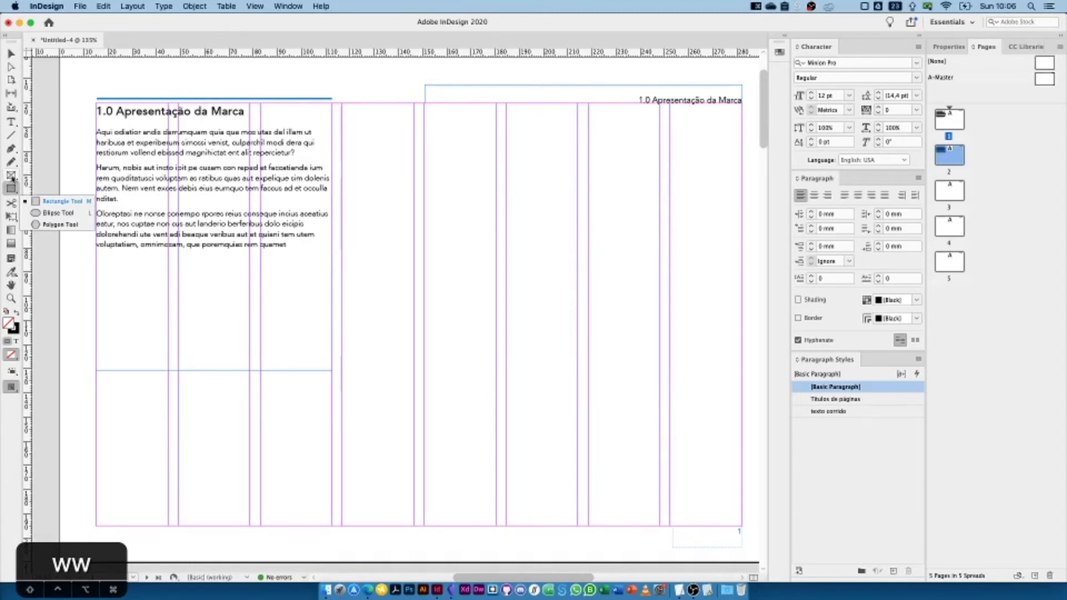
mouse_move(432, 224)
left_mouse_down()
mouse_move(517, 244)
mouse_move(742, 230)
left_mouse_up()
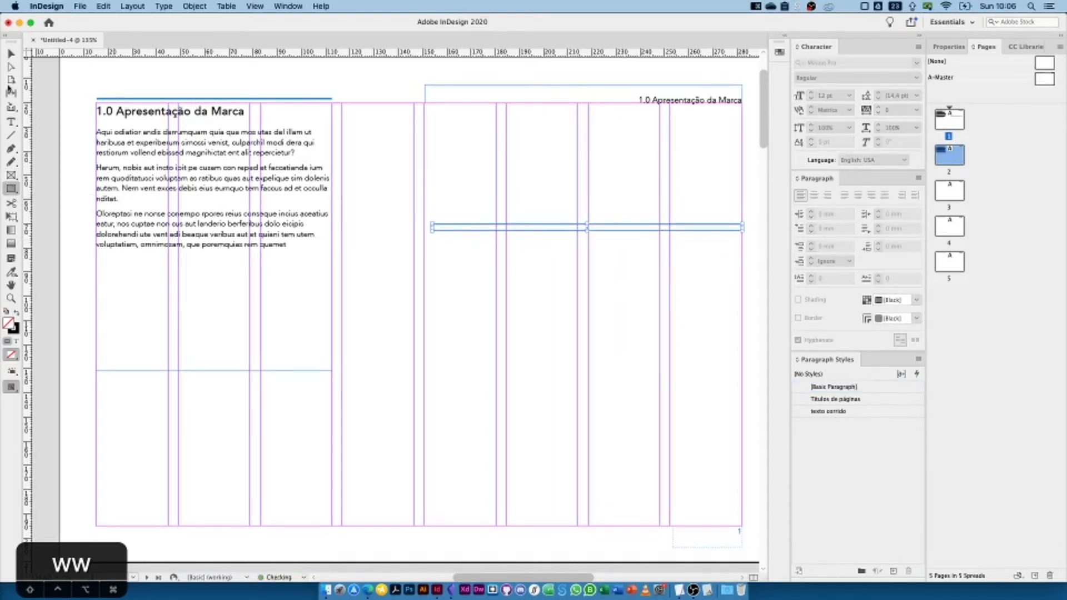
left_click(11, 53)
left_click(15, 313)
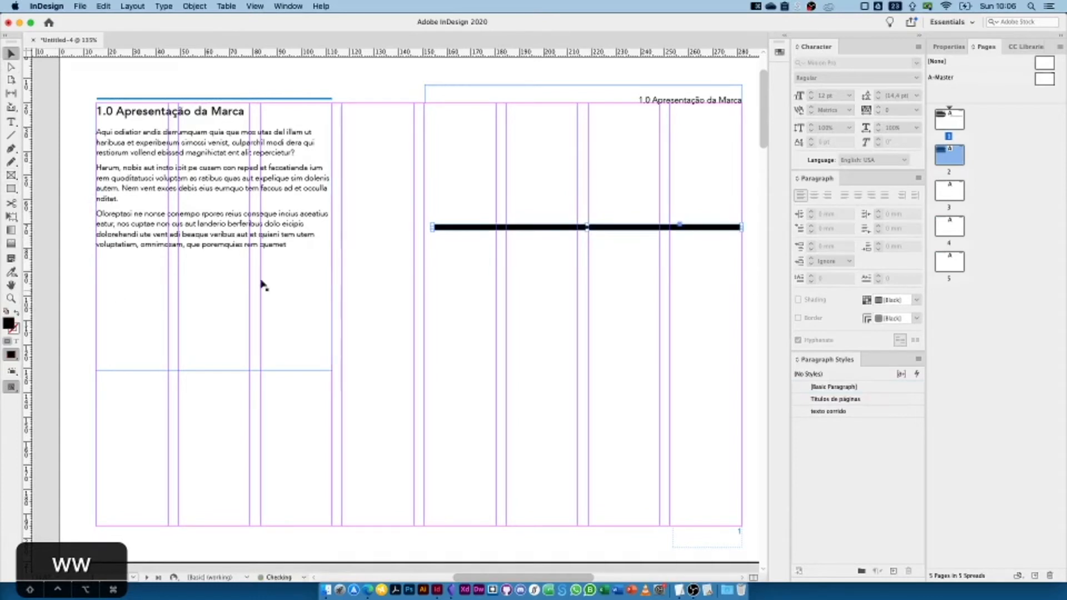
- Delete the thin black rectangle from page 1
left_click(584, 261)
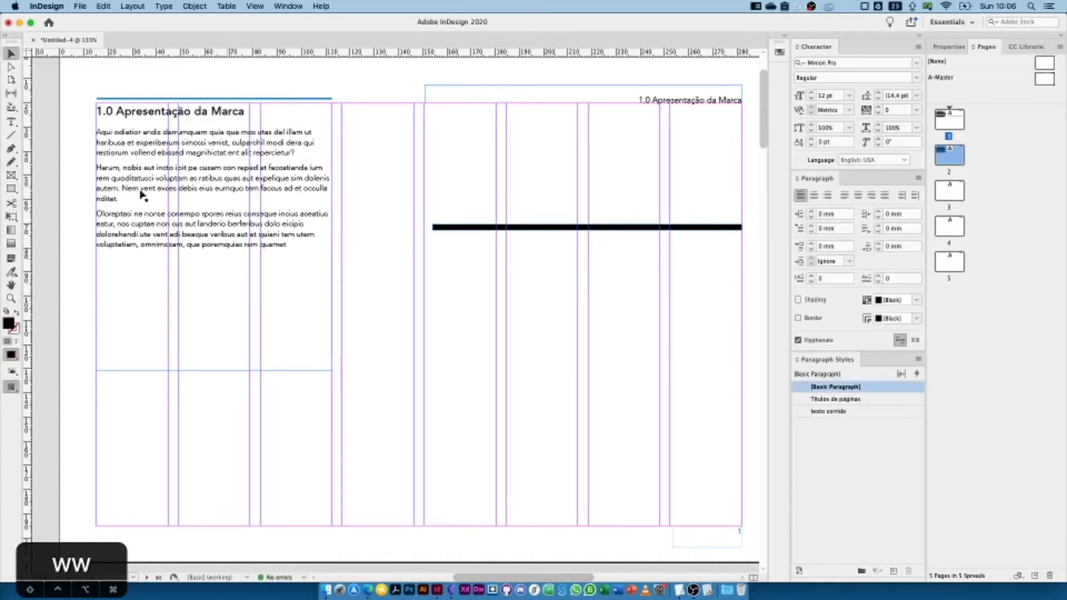
left_click(566, 233)
key("BackSpace")
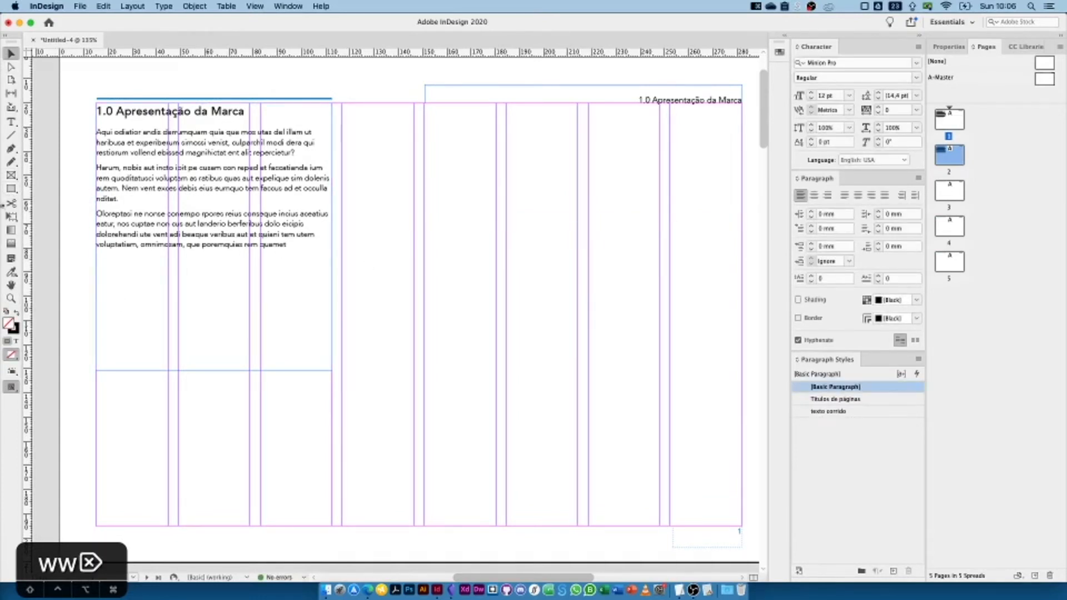
- Draw a rectangular image frame across the last four columns, from the top margin to near mid-page, and check it in preview
left_click(13, 173)
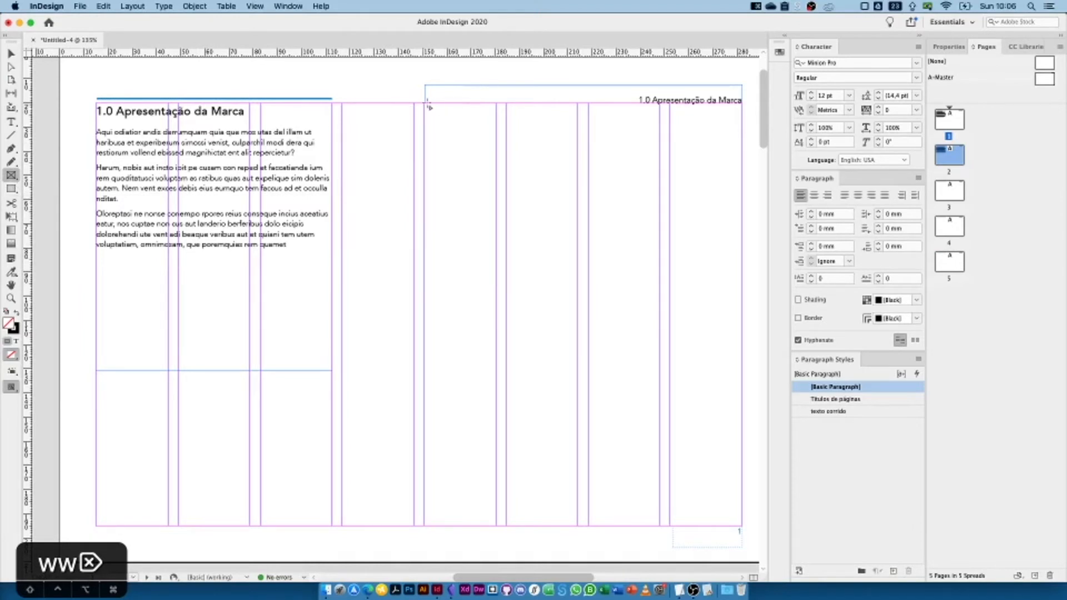
left_click_drag(426, 103, 742, 300)
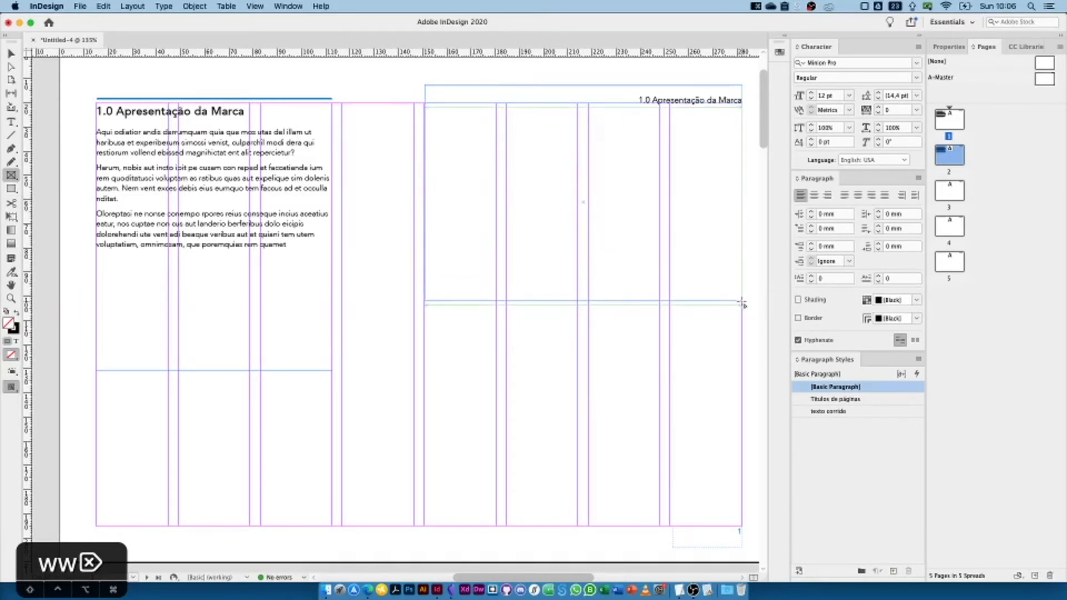
left_click(10, 54)
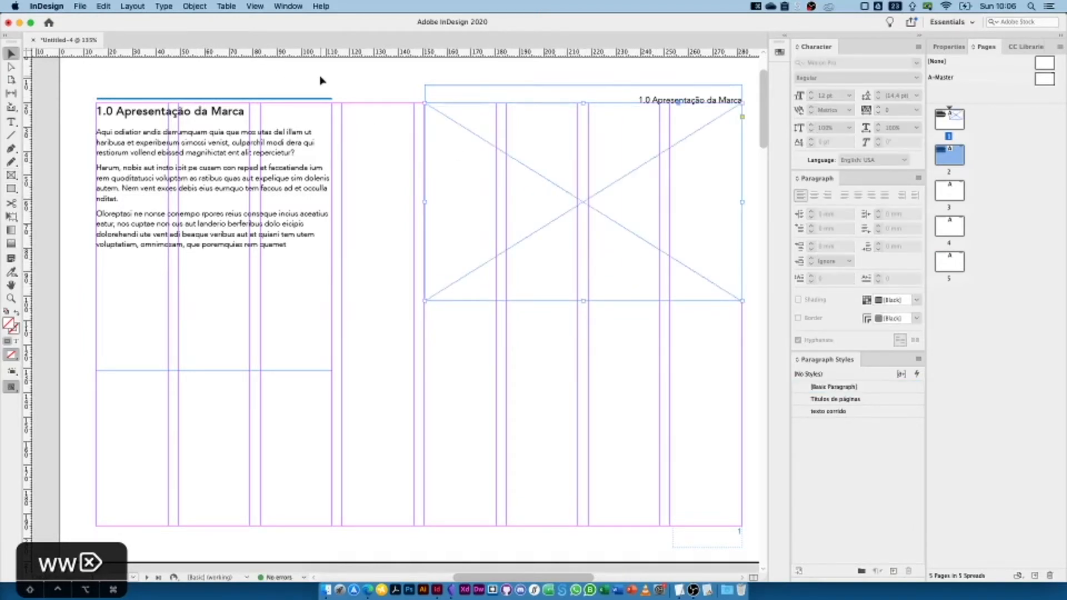
left_click(321, 78)
key("w")
left_click(570, 178)
key("w")
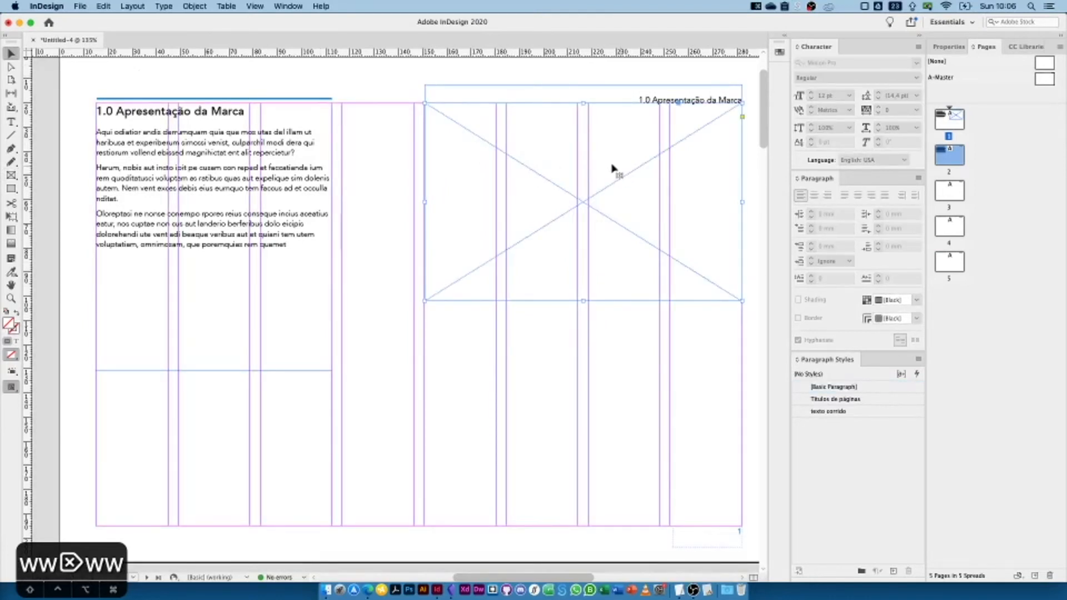
- Move the image frame straight down below the page header, keeping it aligned with the last four columns
left_click_drag(566, 143, 581, 204)
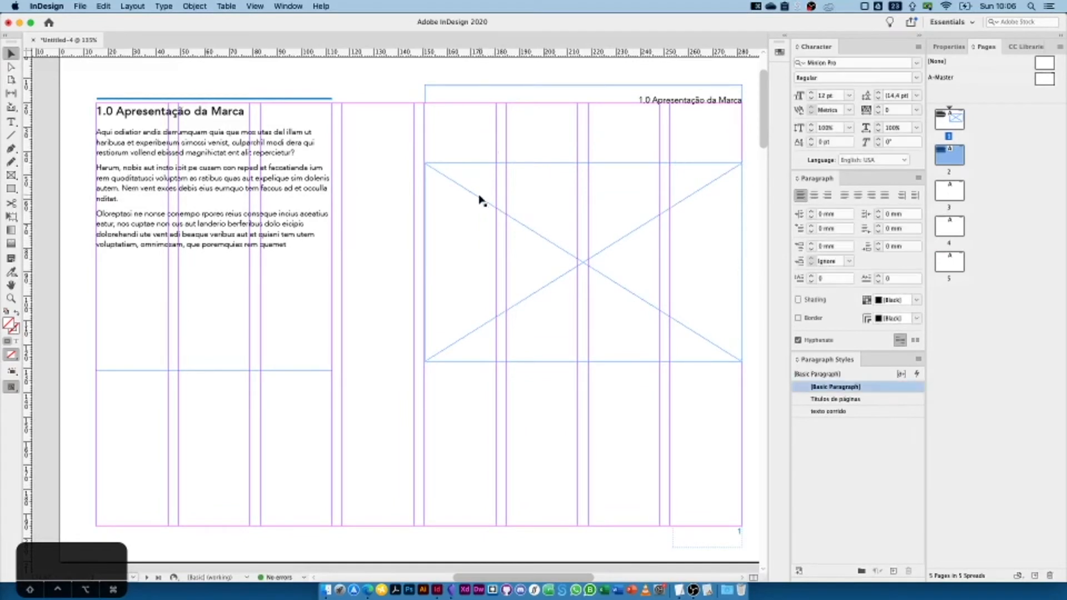
mouse_move(423, 262)
left_mouse_down()
mouse_move(434, 262)
mouse_move(424, 261)
left_mouse_up()
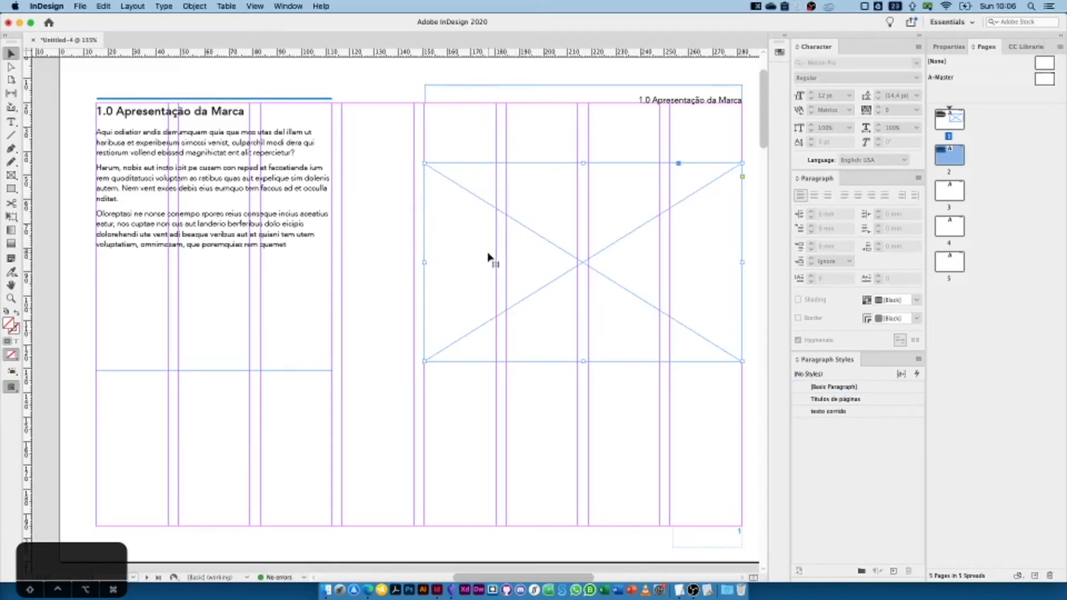
left_click(399, 276)
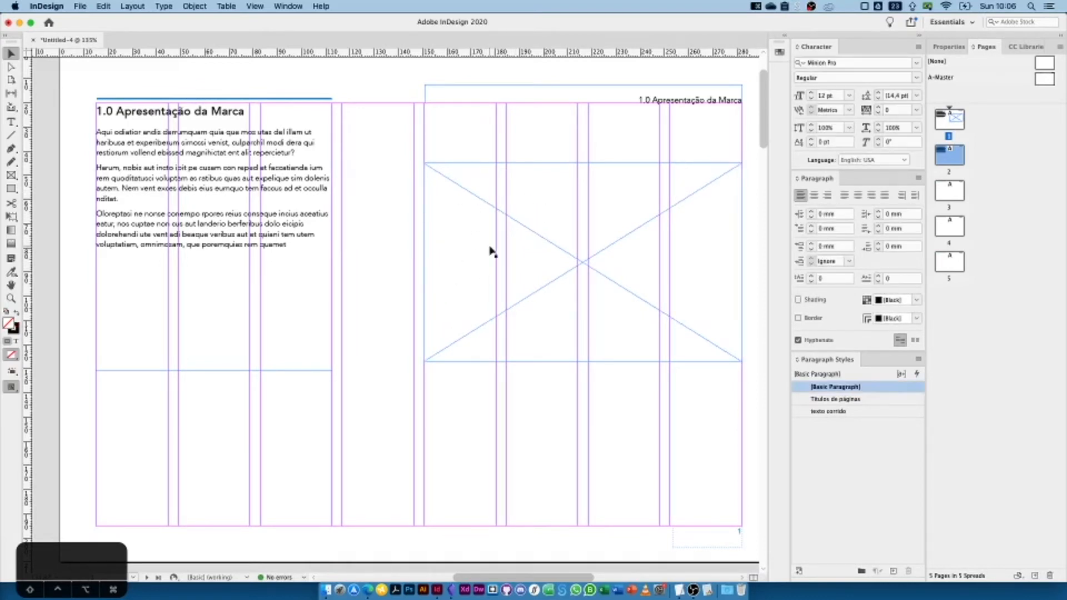
- Place the file pasted-svg-321164x65.svg from the Desktop folder into the image frame on page 1
left_click(491, 251)
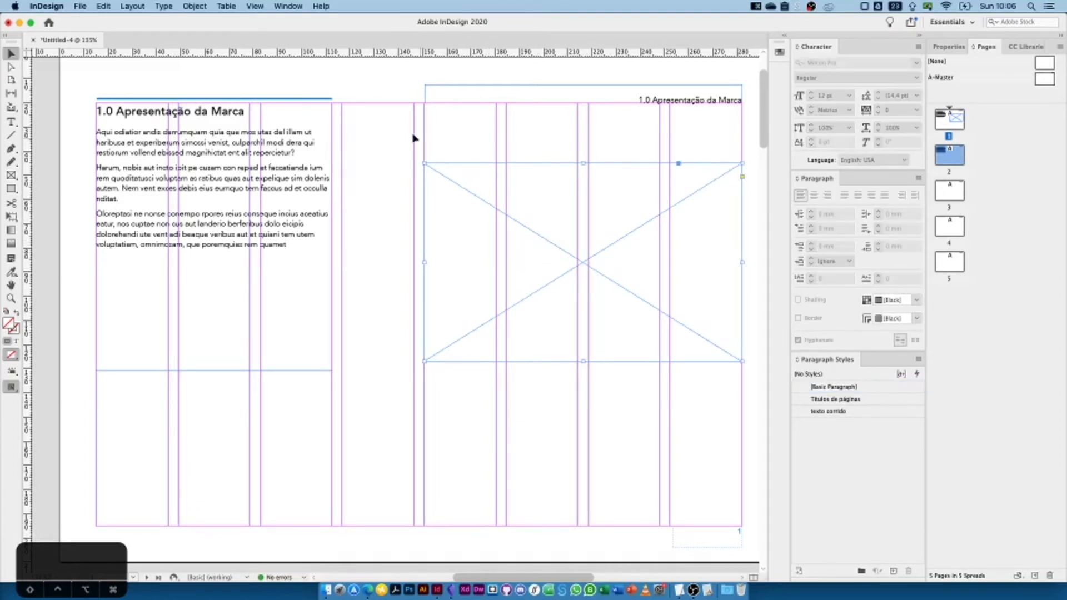
left_click(80, 7)
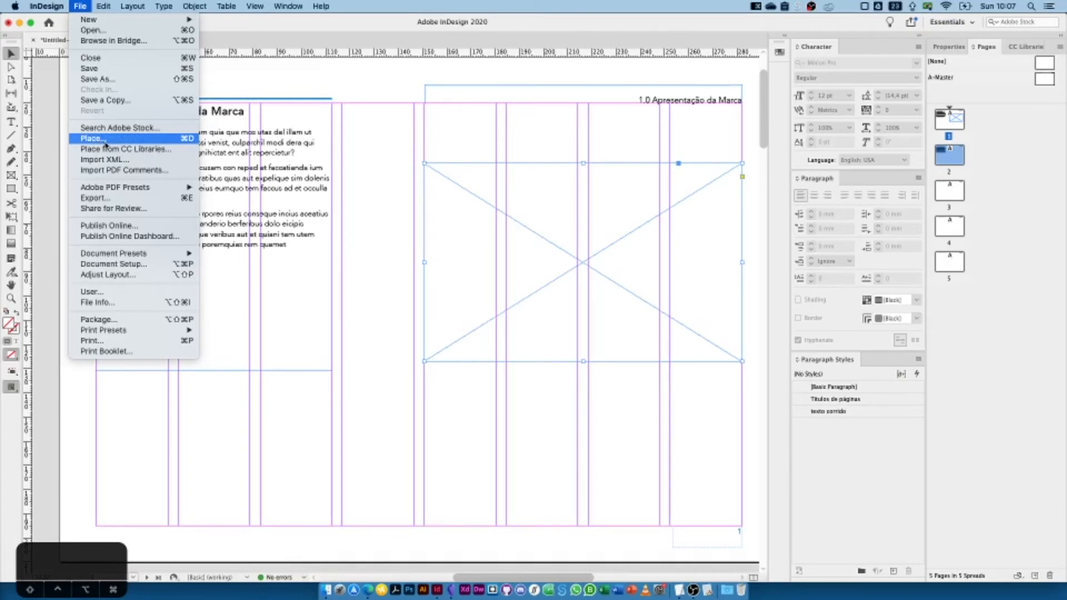
left_click(165, 143)
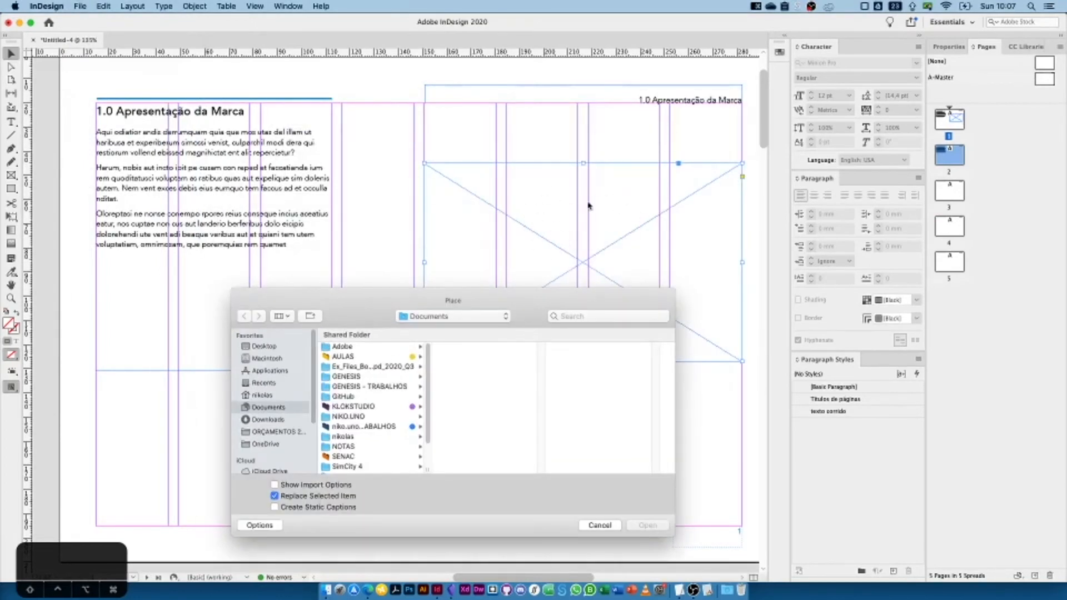
left_click(269, 349)
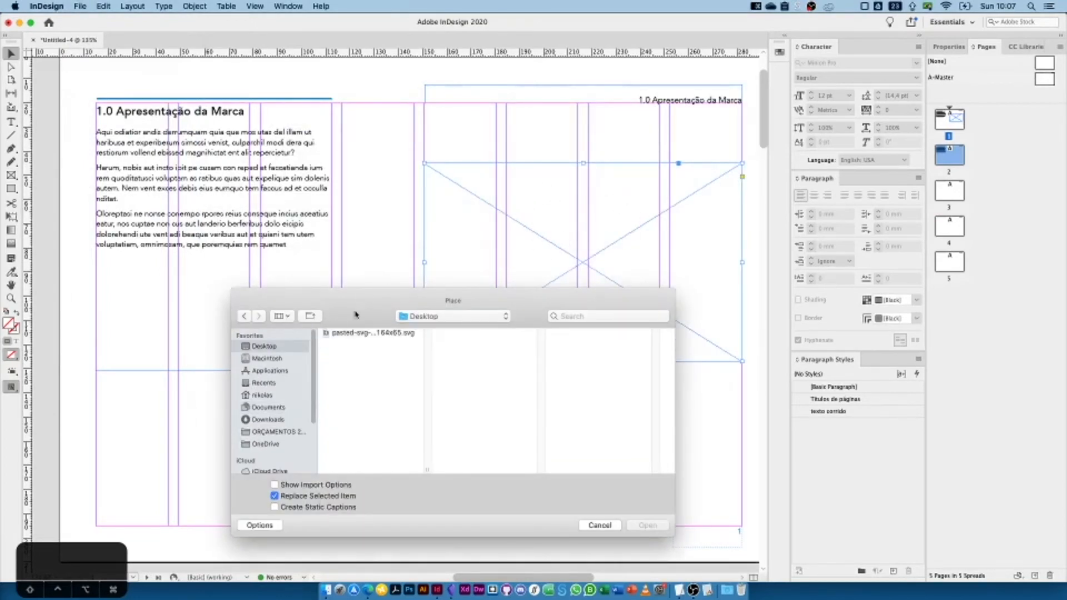
left_click_drag(357, 299, 149, 111)
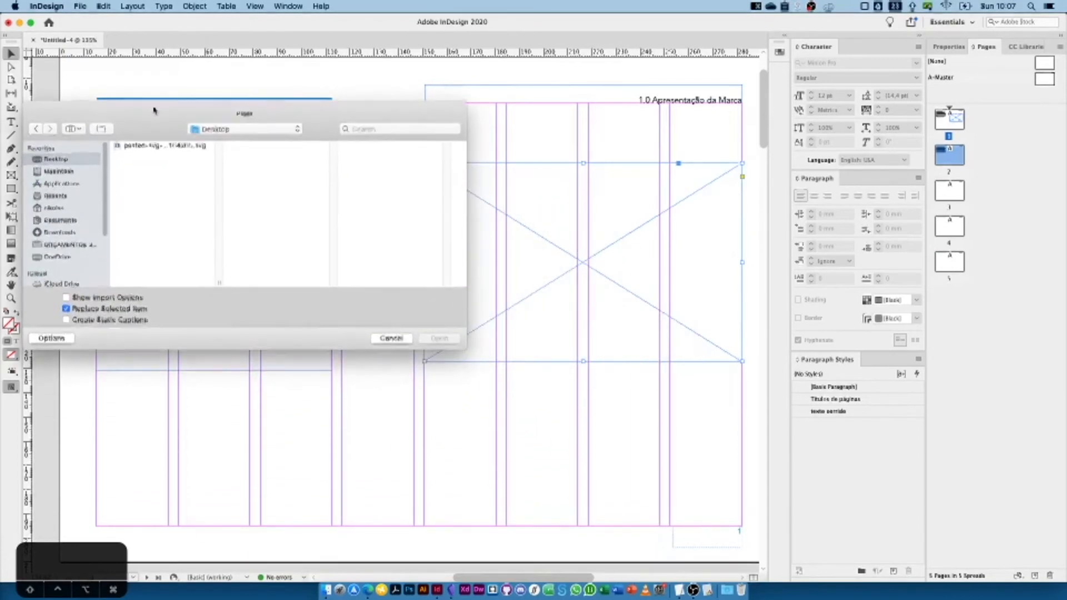
left_click(151, 145)
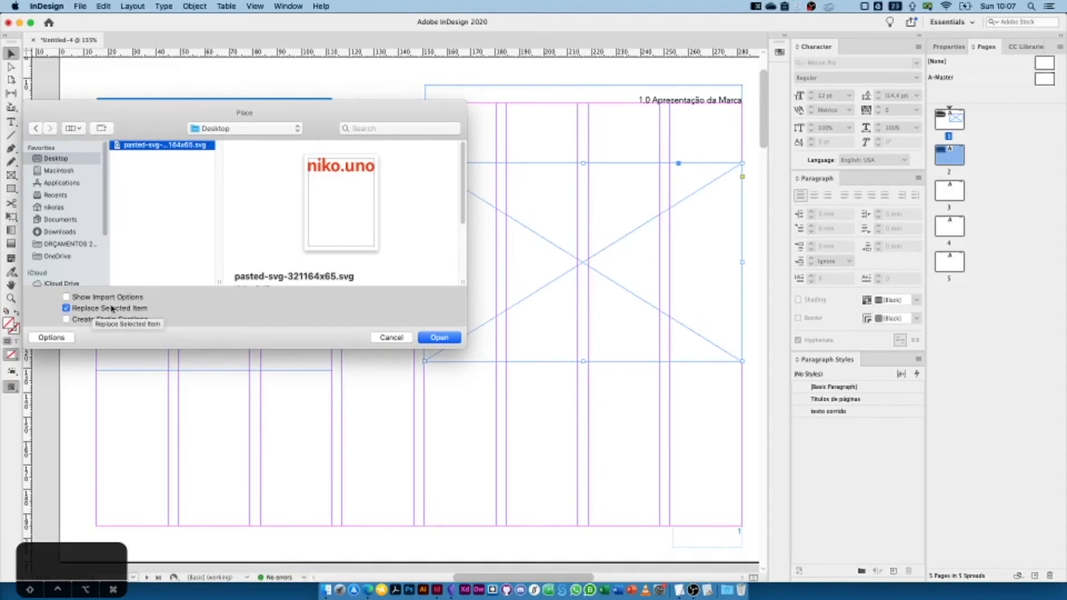
left_click(438, 338)
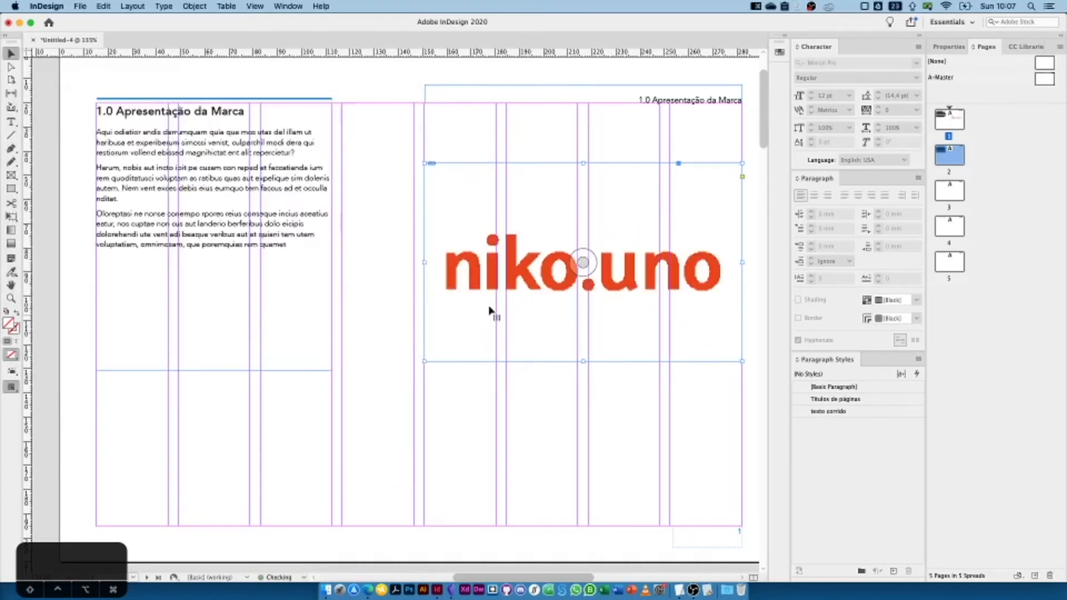
left_click(531, 394)
scroll(531, 393, "right", 4)
left_click(465, 277)
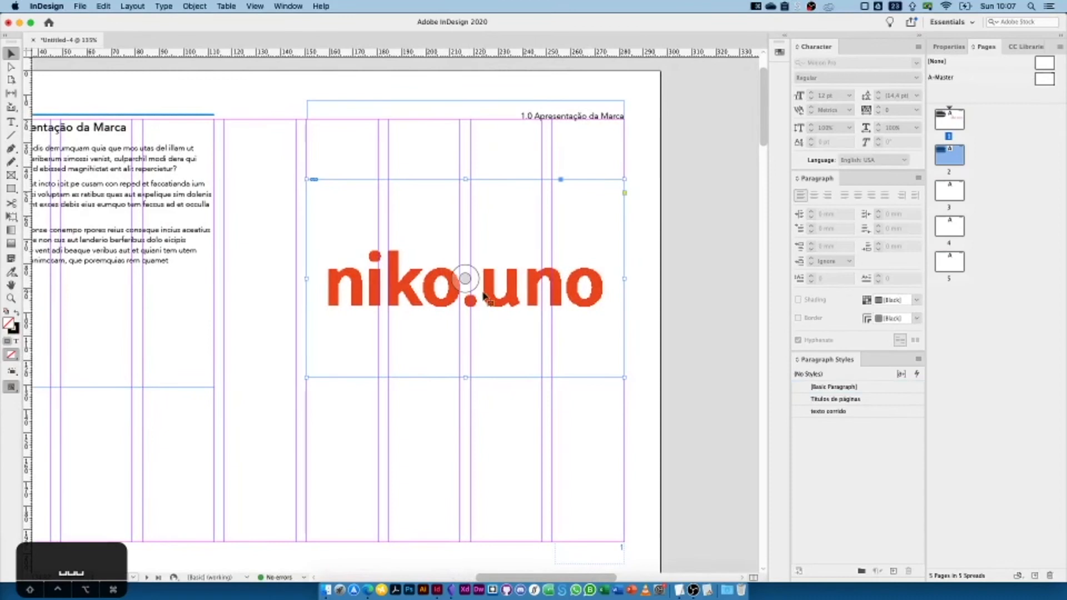
left_click(258, 267)
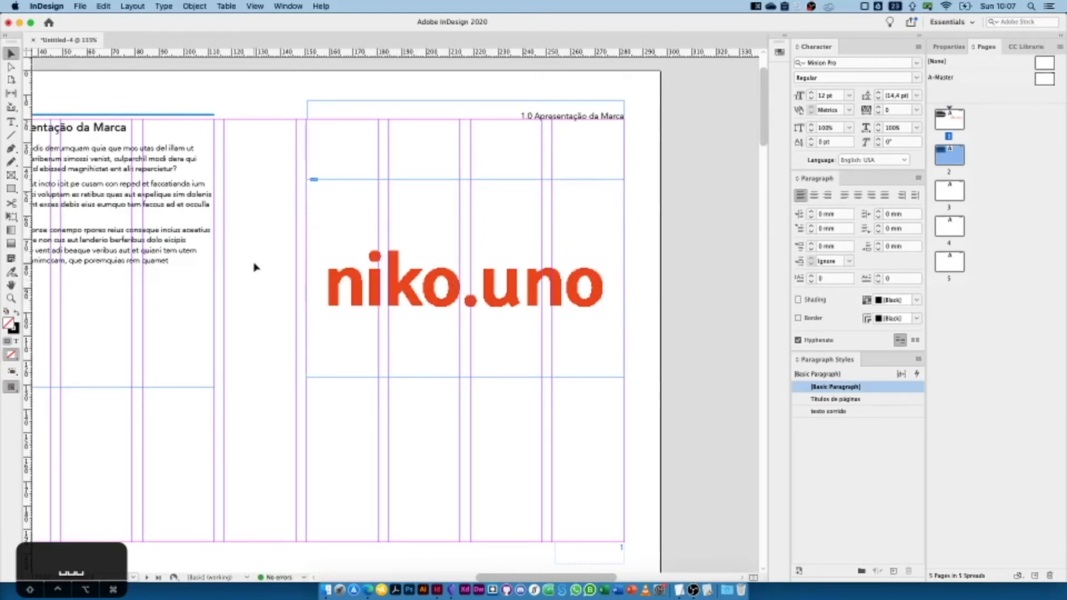
left_click(353, 268)
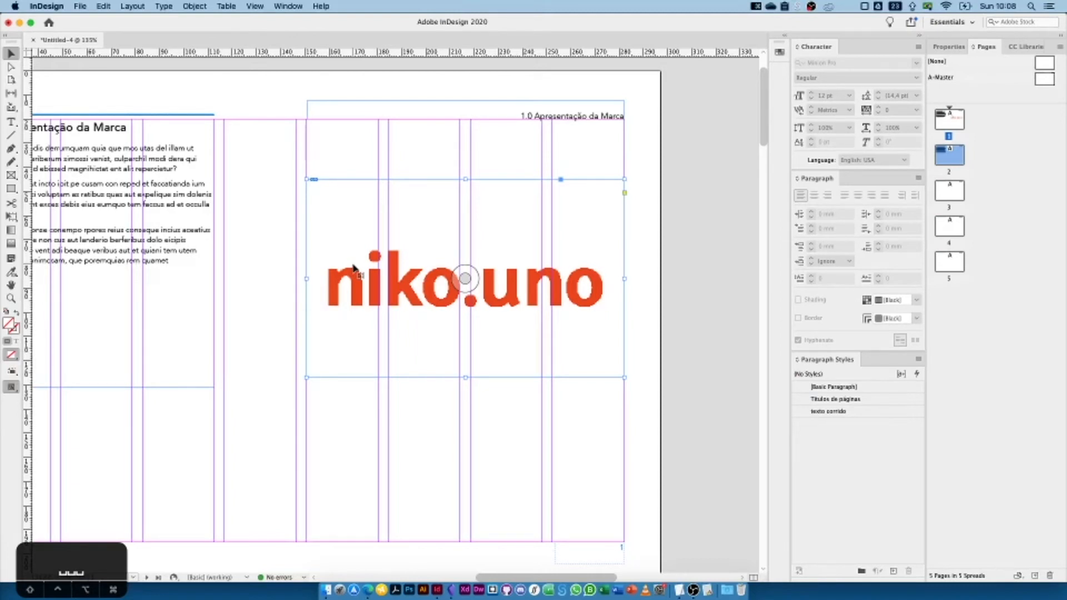
left_click(247, 165)
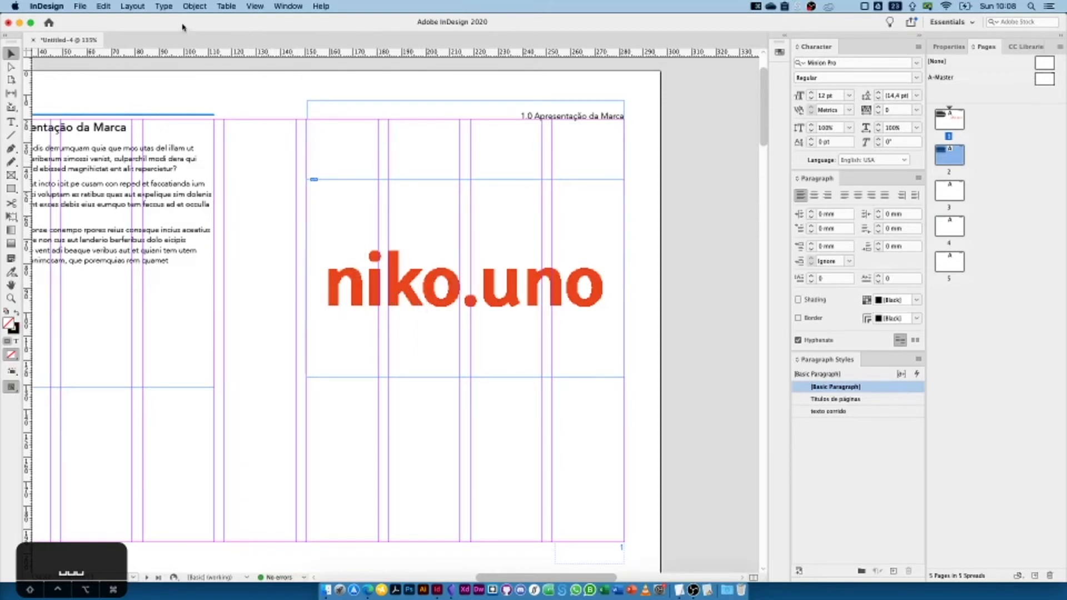
- Set the document's display performance to High Quality Display so the placed logo renders smoothly
left_click(255, 7)
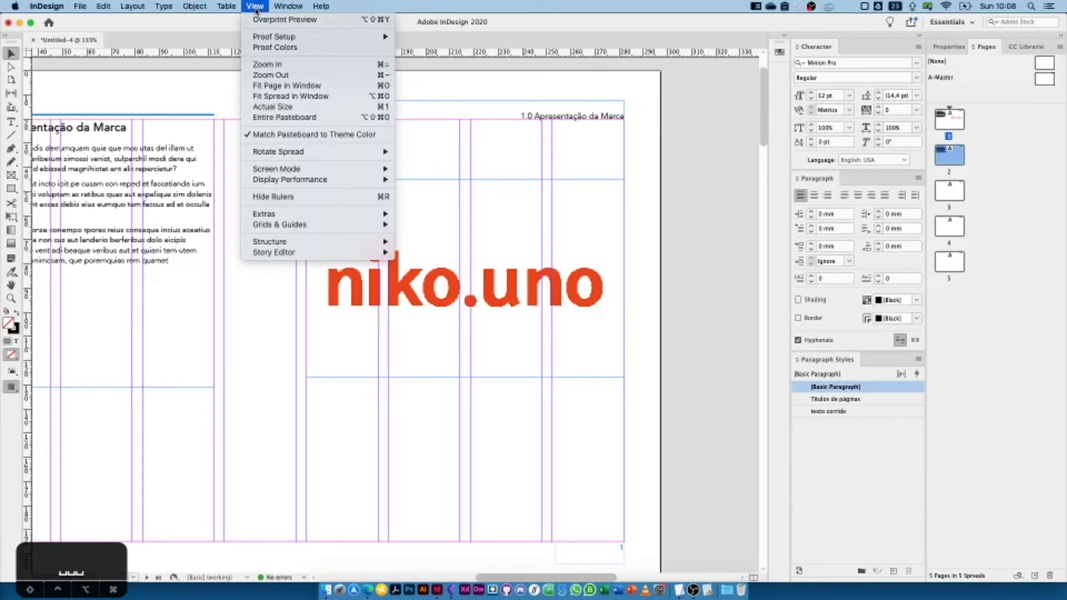
mouse_move(132, 4)
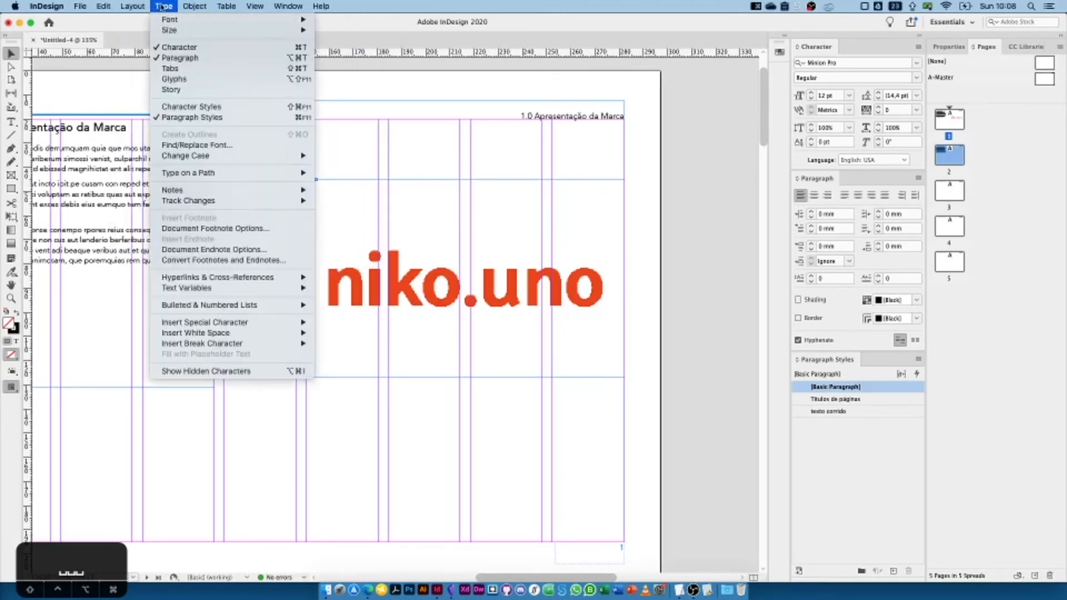
mouse_move(227, 6)
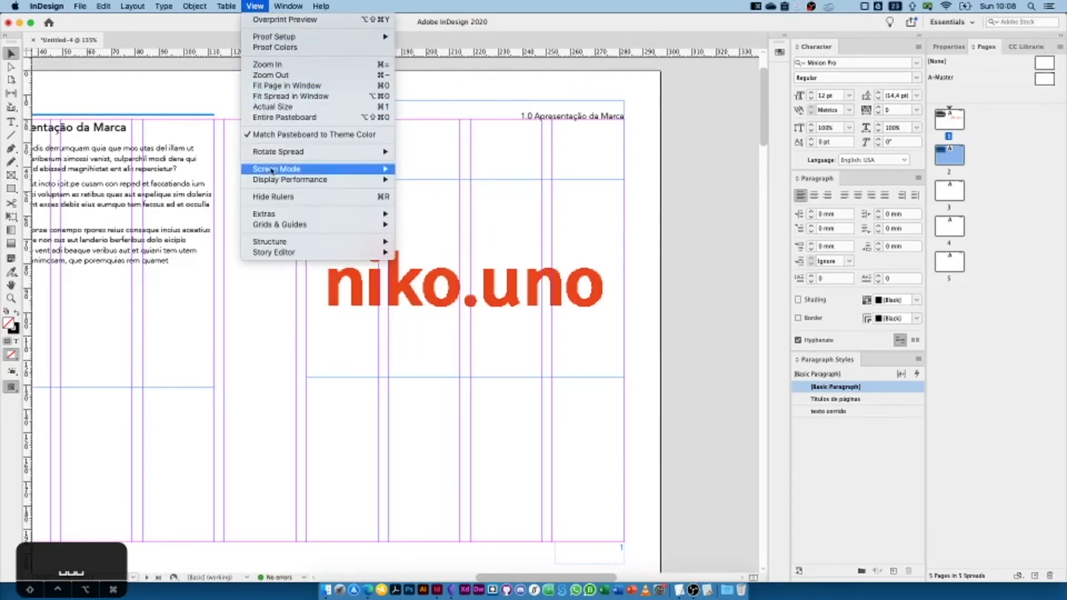
mouse_move(267, 181)
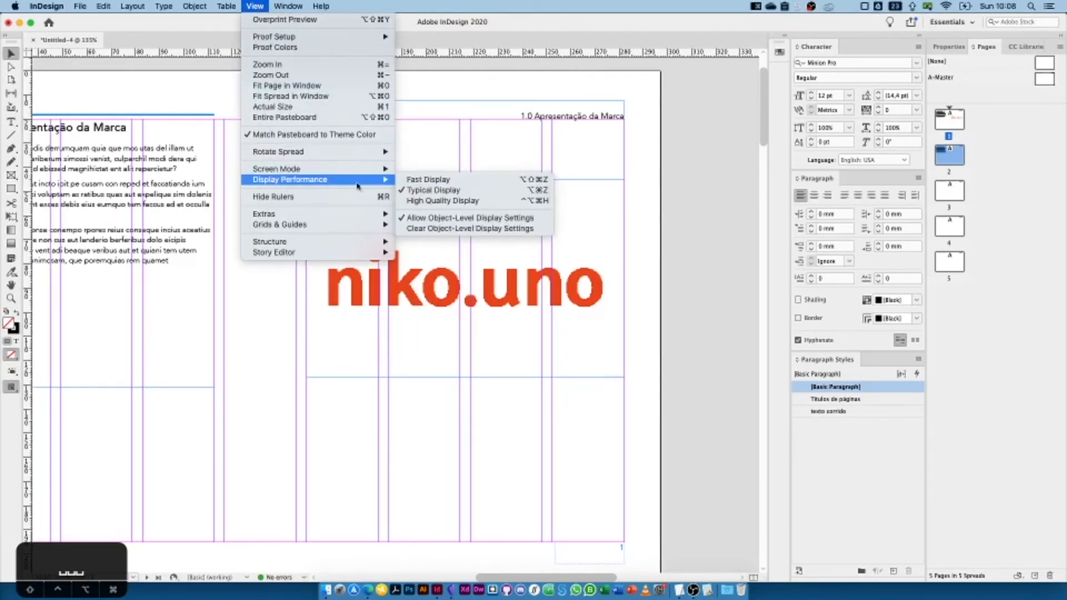
left_click(416, 201)
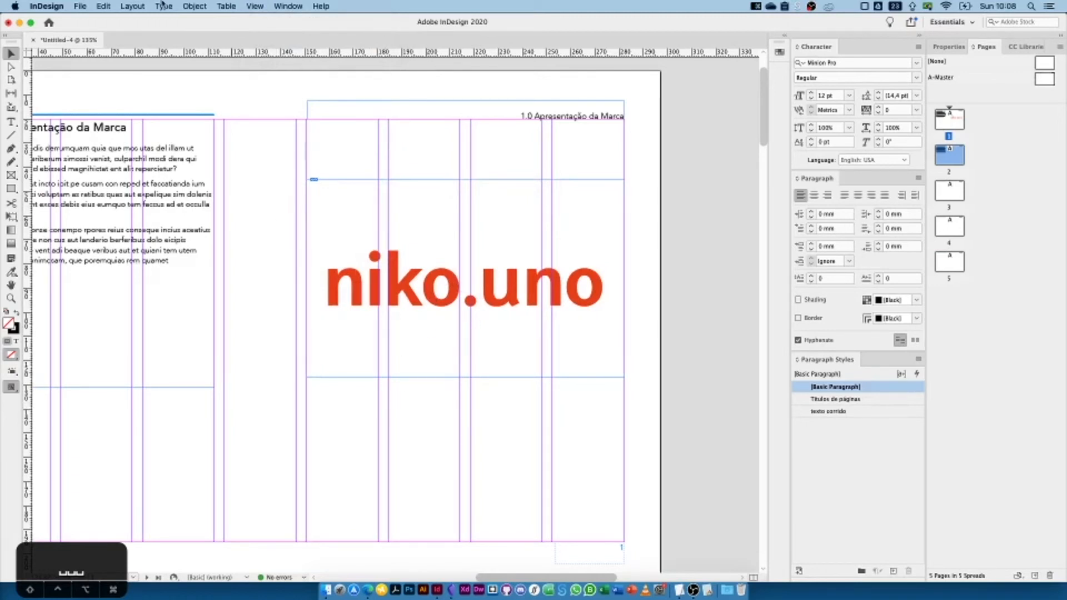
left_click(255, 6)
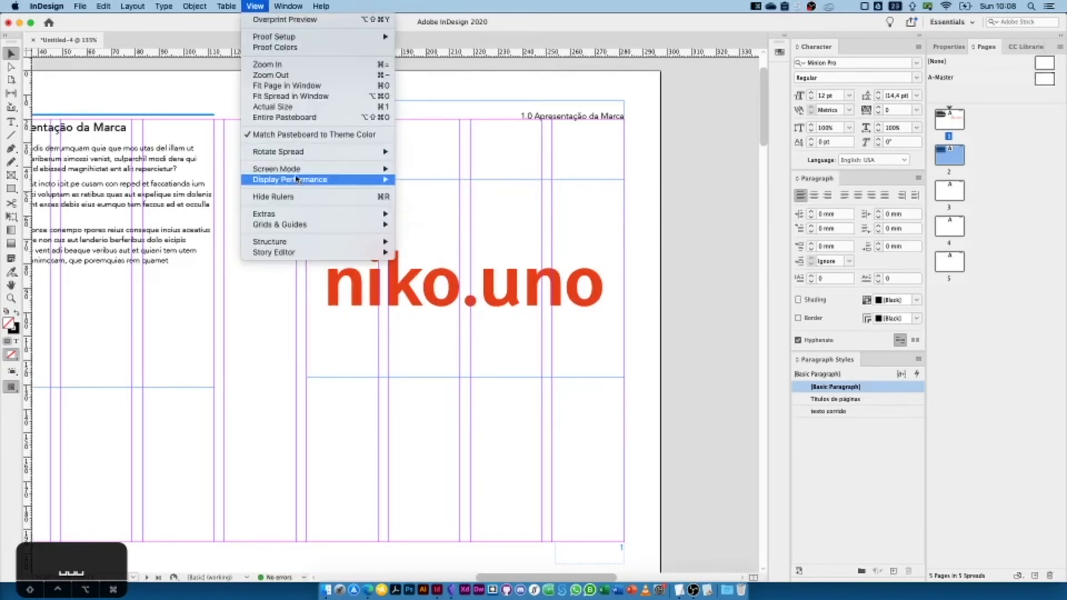
mouse_move(297, 179)
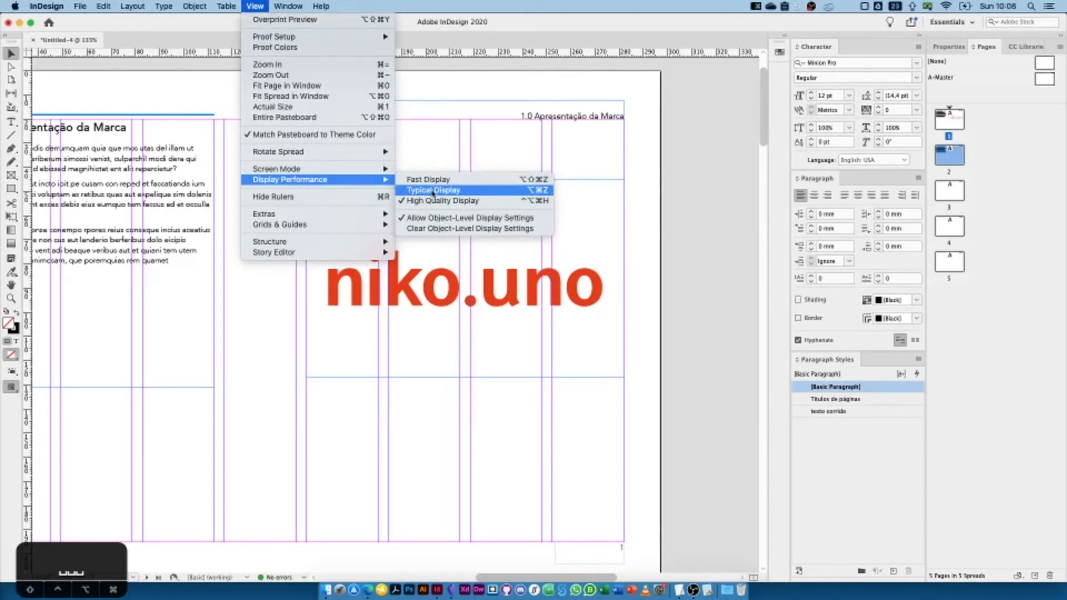
left_click(433, 190)
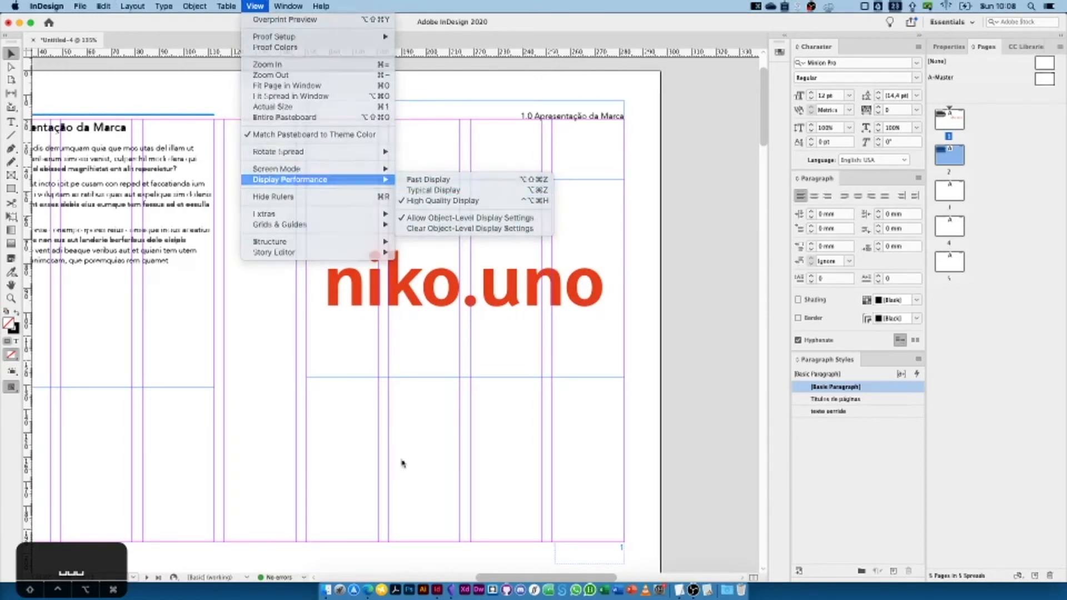
- Shift the logo inside its image frame to the frame's left edge, centred vertically, leaving the frame in place
left_click(468, 280)
left_click_drag(468, 279, 452, 279)
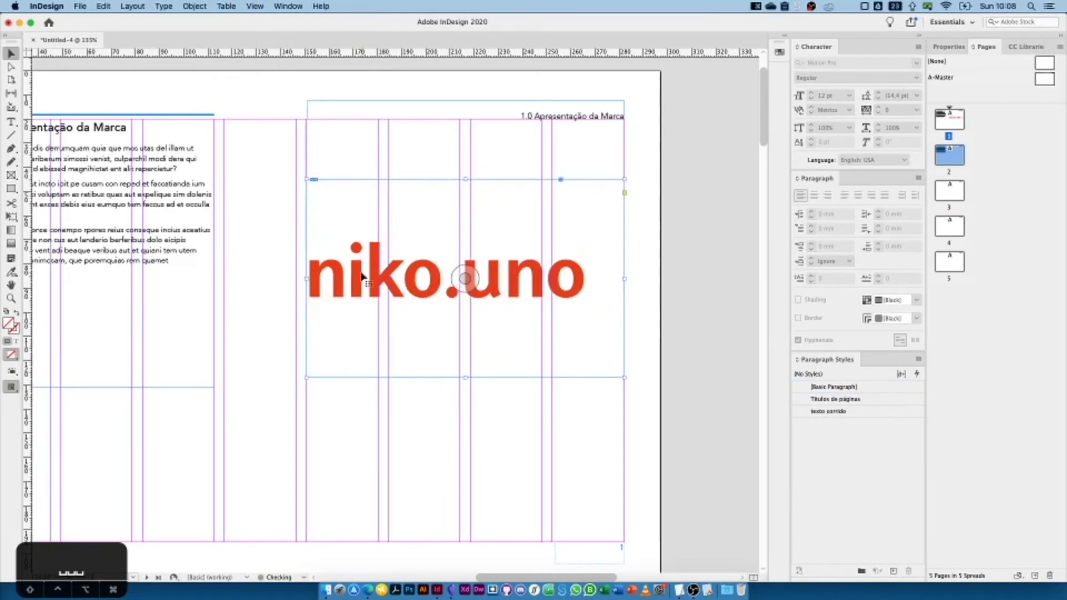
- Set the document's display performance to Typical Display and deselect the image frame
left_click(248, 5)
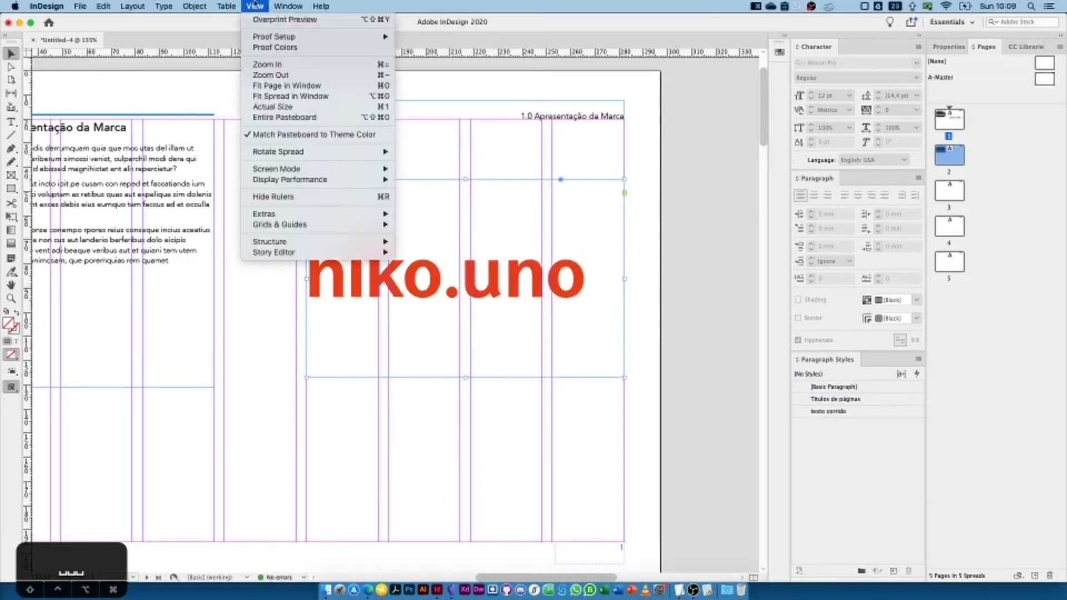
mouse_move(301, 183)
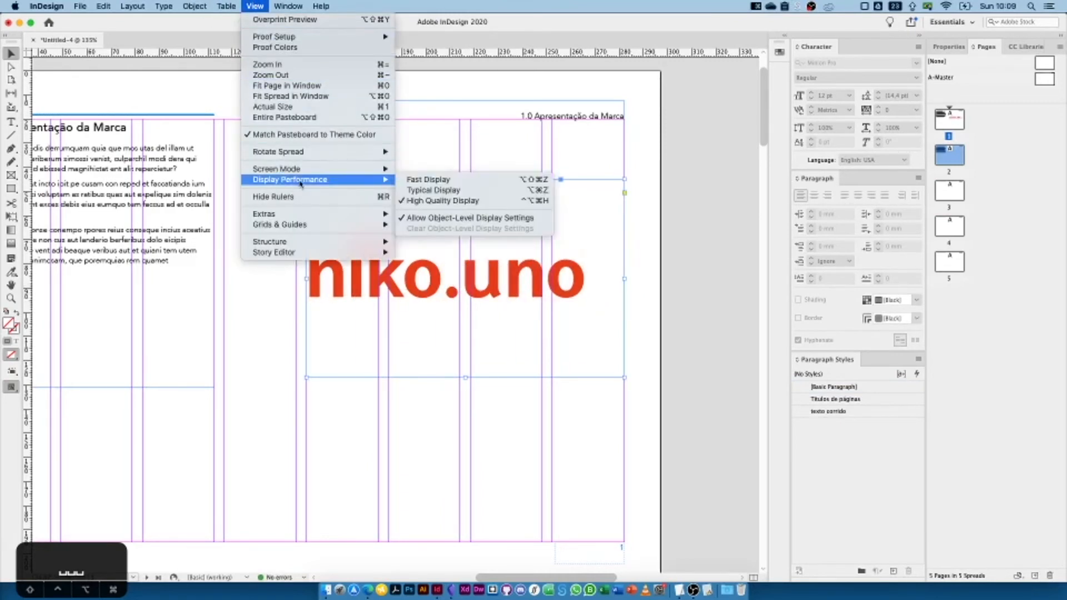
left_click(438, 190)
left_click(443, 439)
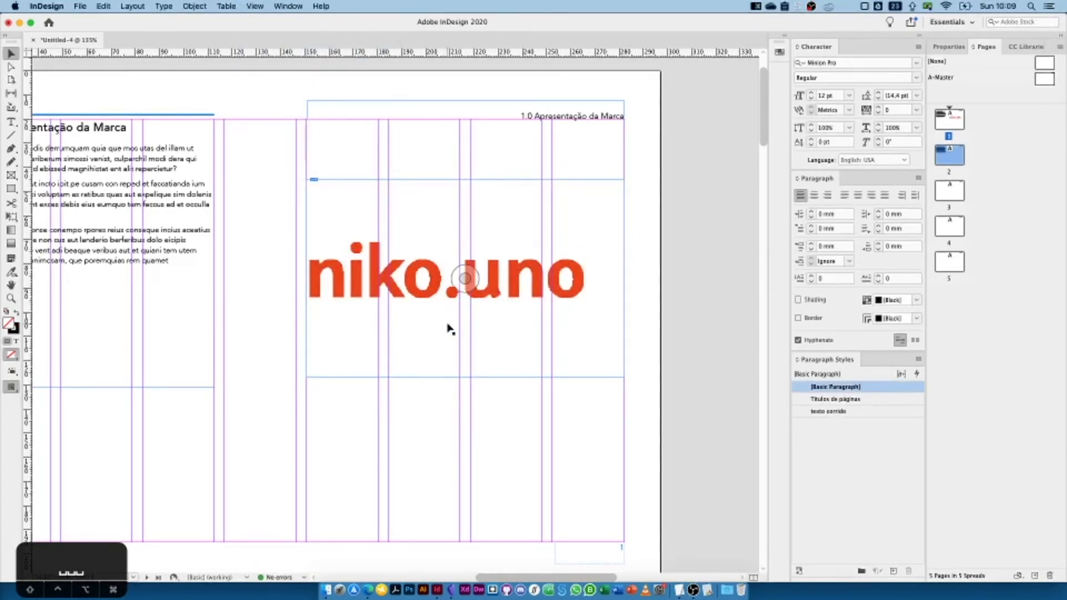
- Reposition the logo inside the stationary image frame so it sits at the frame's left edge, just above mid-height
left_click(465, 279)
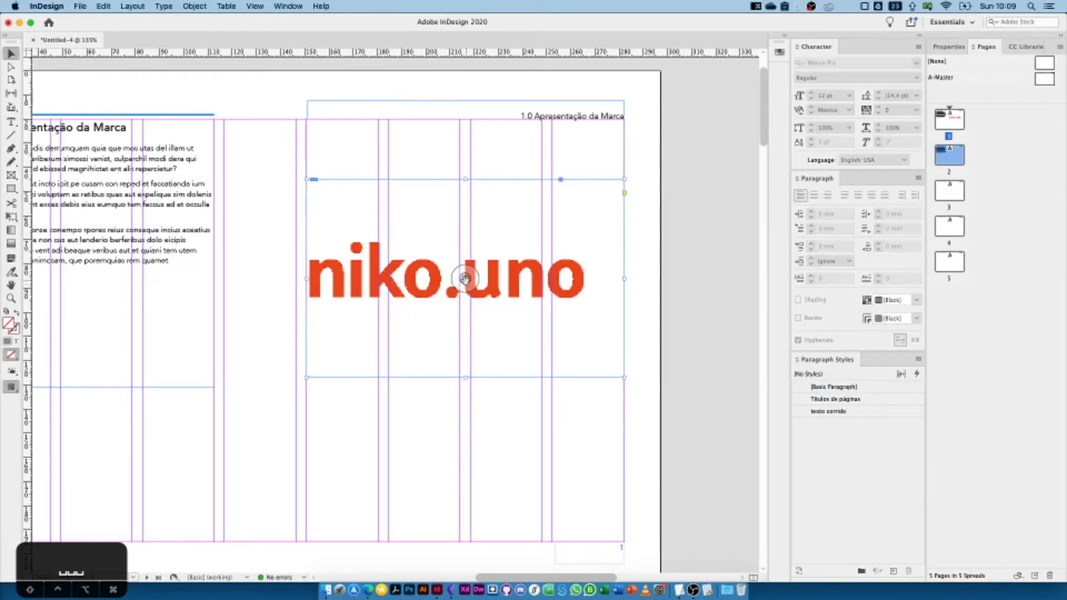
left_click(258, 268)
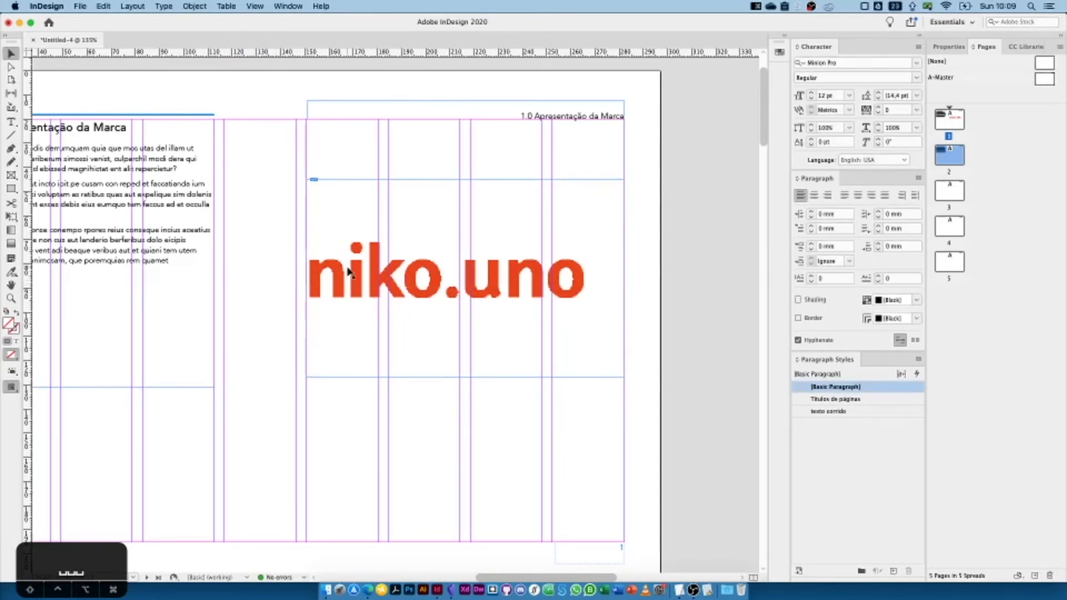
left_click(341, 209)
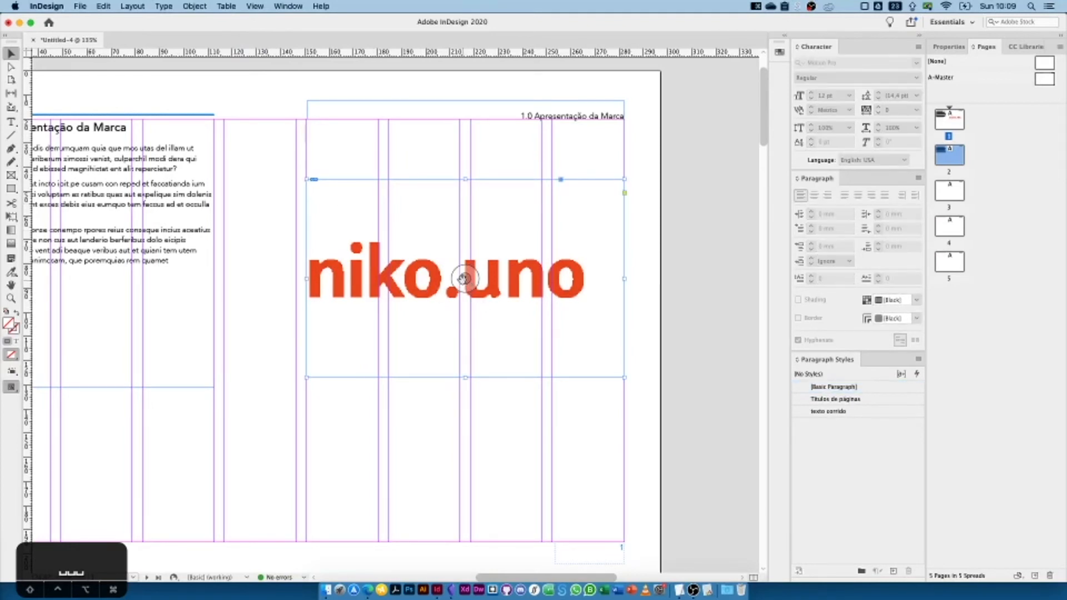
left_click_drag(464, 278, 459, 358)
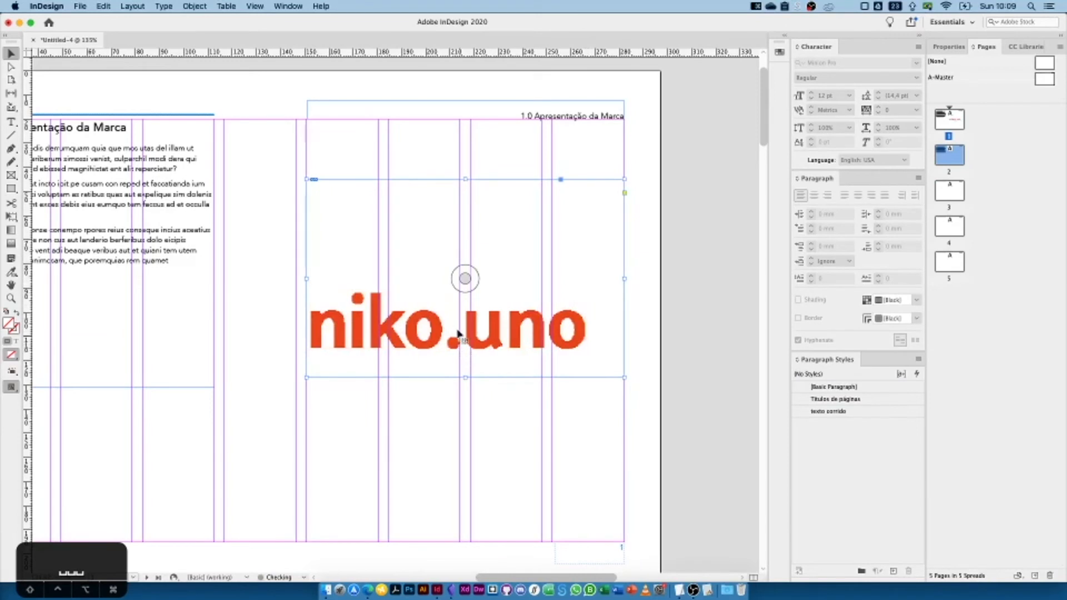
left_click_drag(464, 280, 469, 230)
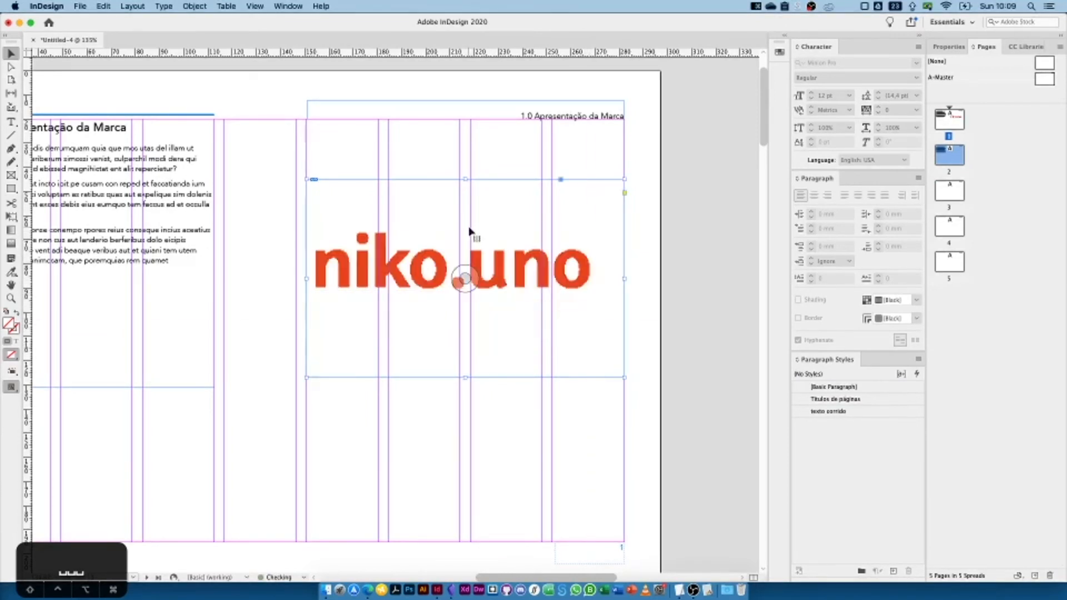
mouse_move(459, 278)
left_mouse_down()
mouse_move(454, 268)
mouse_move(463, 272)
left_mouse_up()
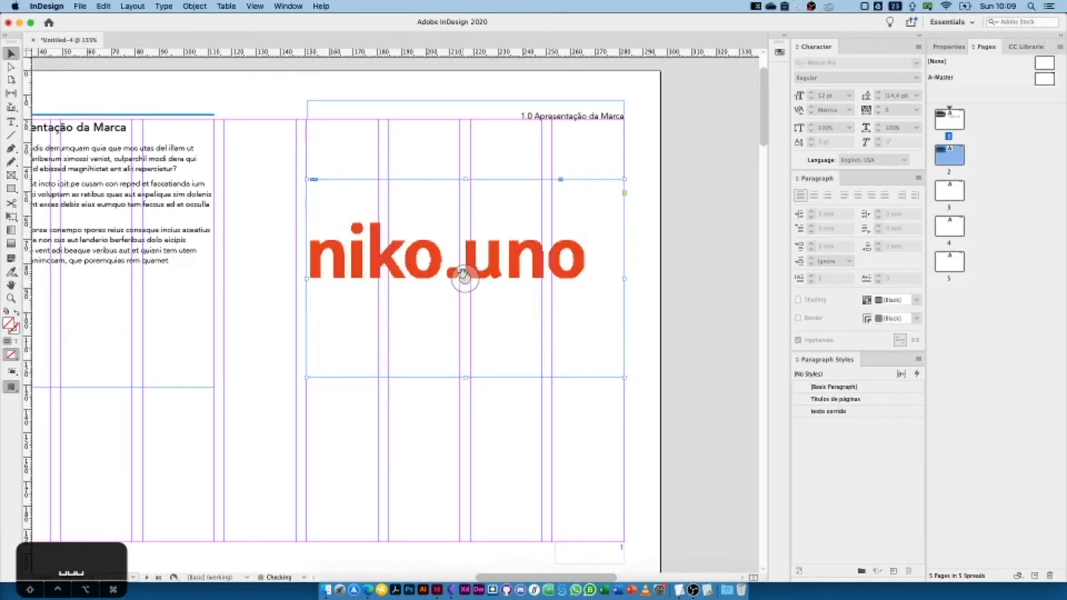
- Select the logo graphic within its frame and enlarge it slightly from its lower-right corner, keeping its proportions
left_click(464, 276)
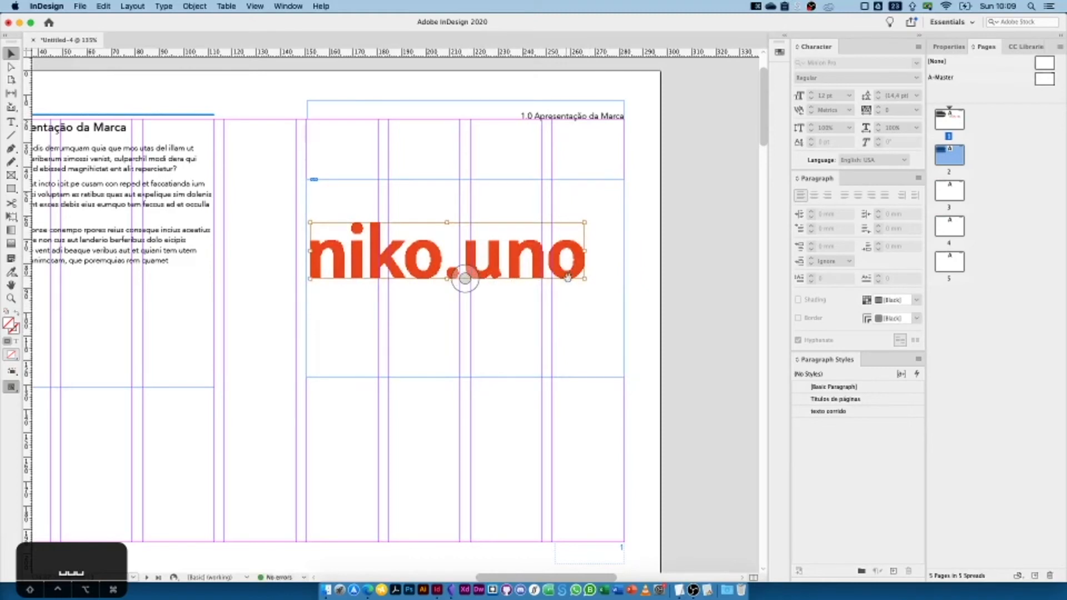
mouse_move(584, 278)
left_mouse_down()
mouse_move(602, 291)
mouse_move(598, 281)
left_mouse_up()
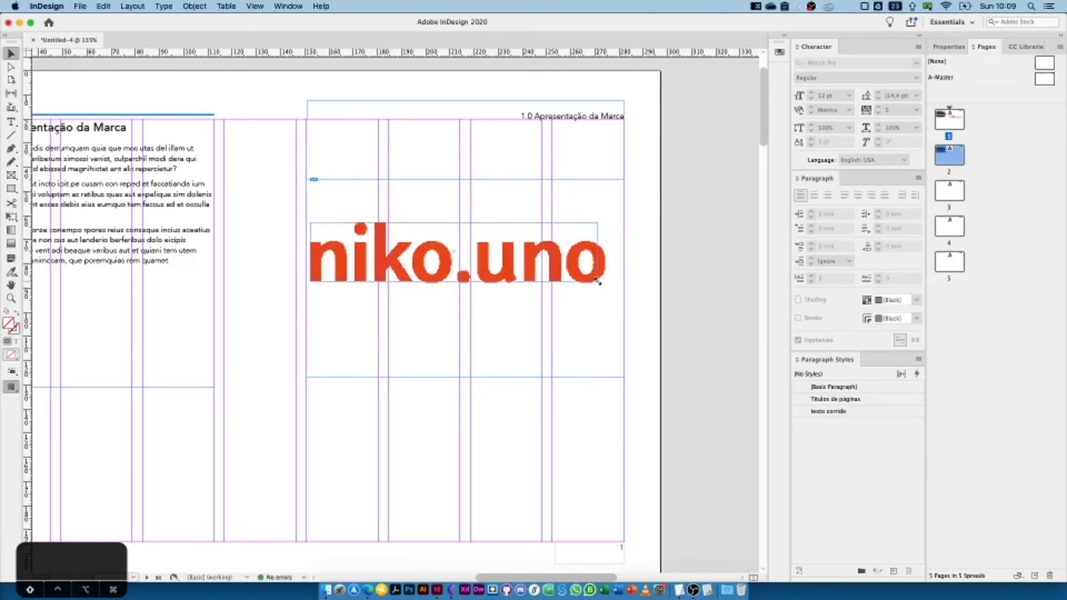
left_click(267, 228)
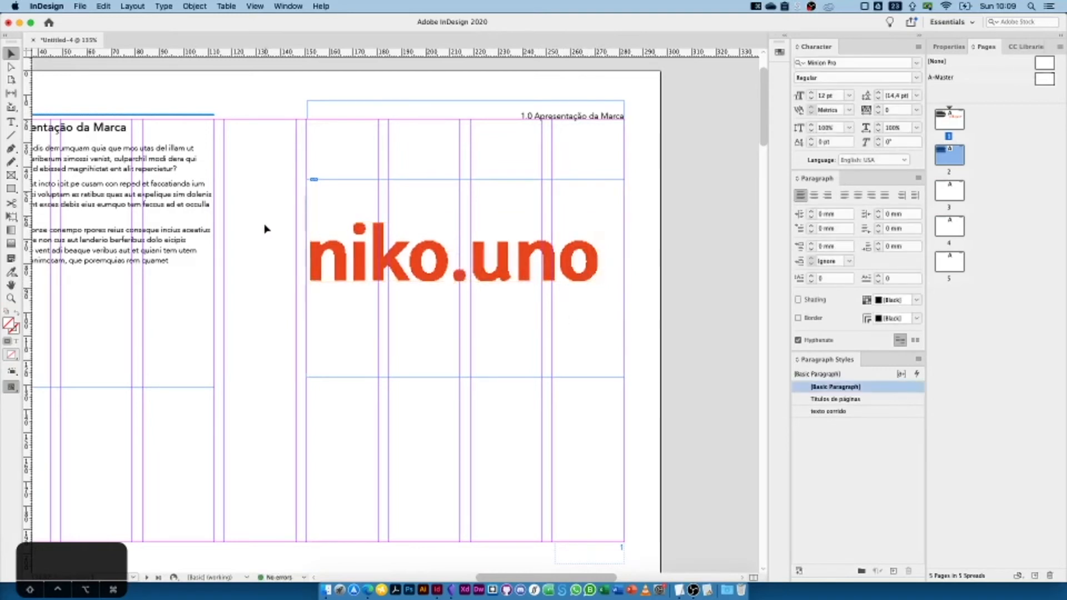
- Try the Fill Frame Proportionally fitting on the logo's image frame, and undo it
left_click(360, 252)
right_click(366, 249)
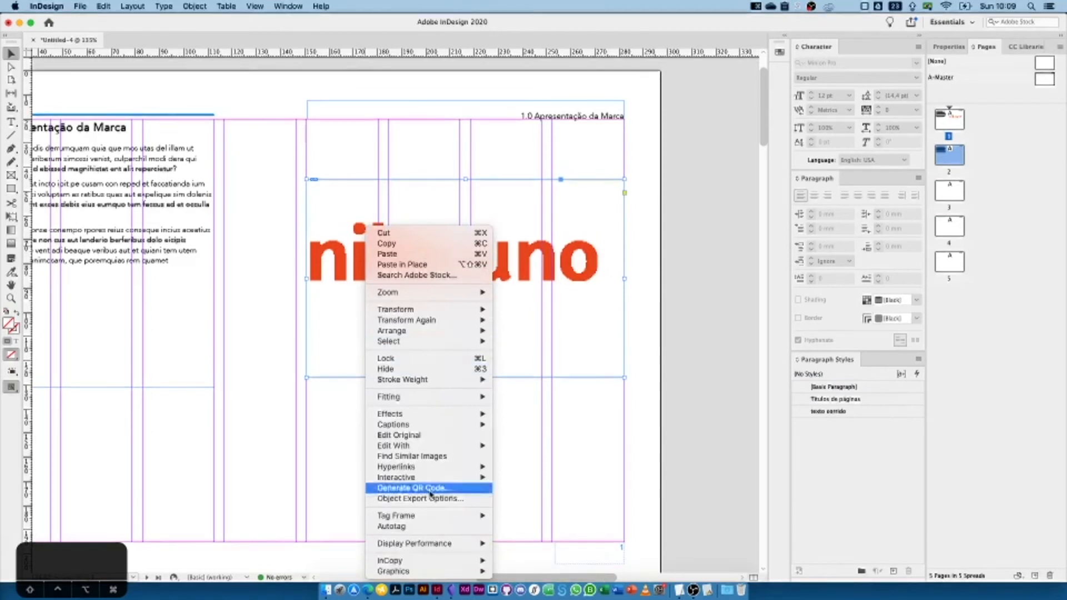
left_click(260, 266)
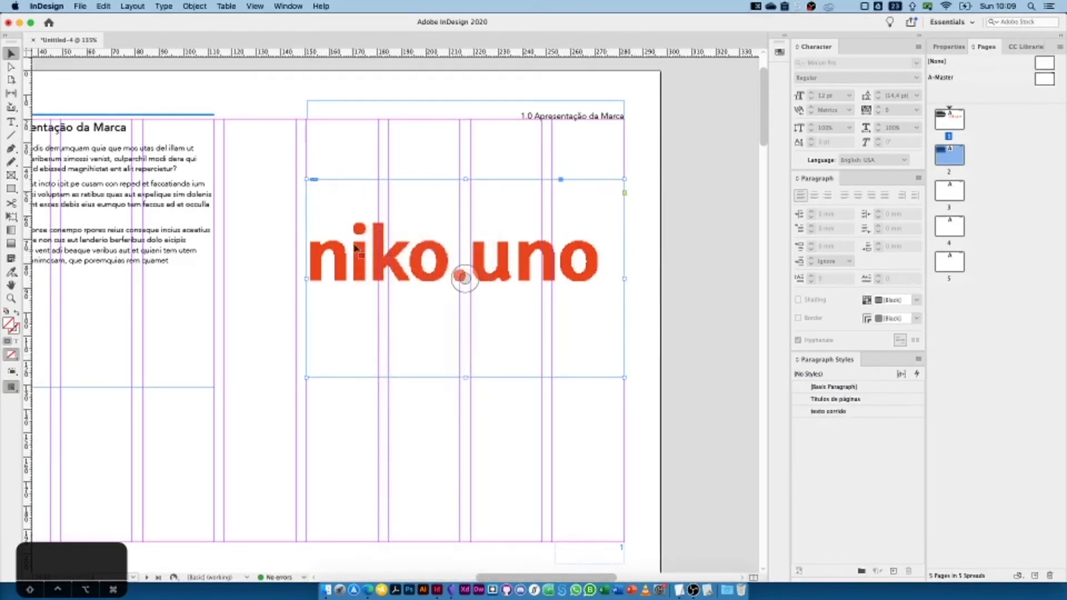
right_click(396, 259)
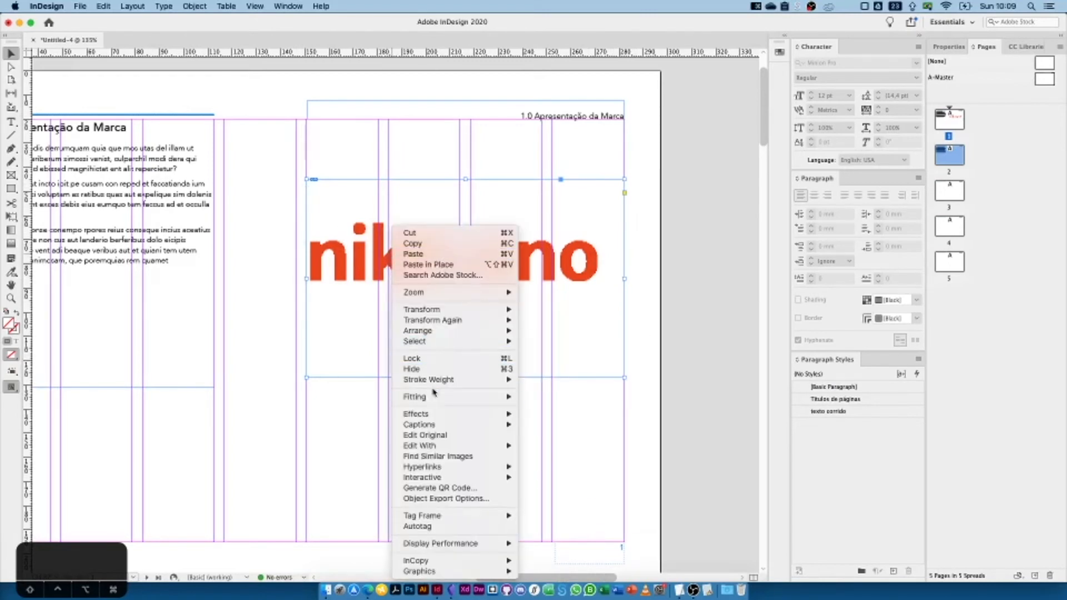
mouse_move(424, 397)
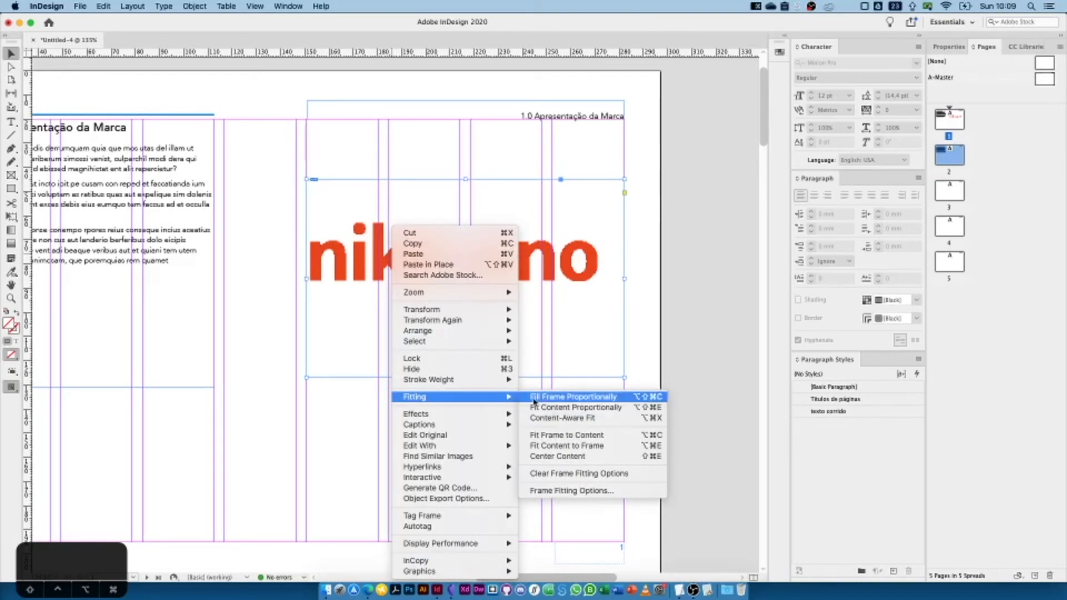
left_click(583, 398)
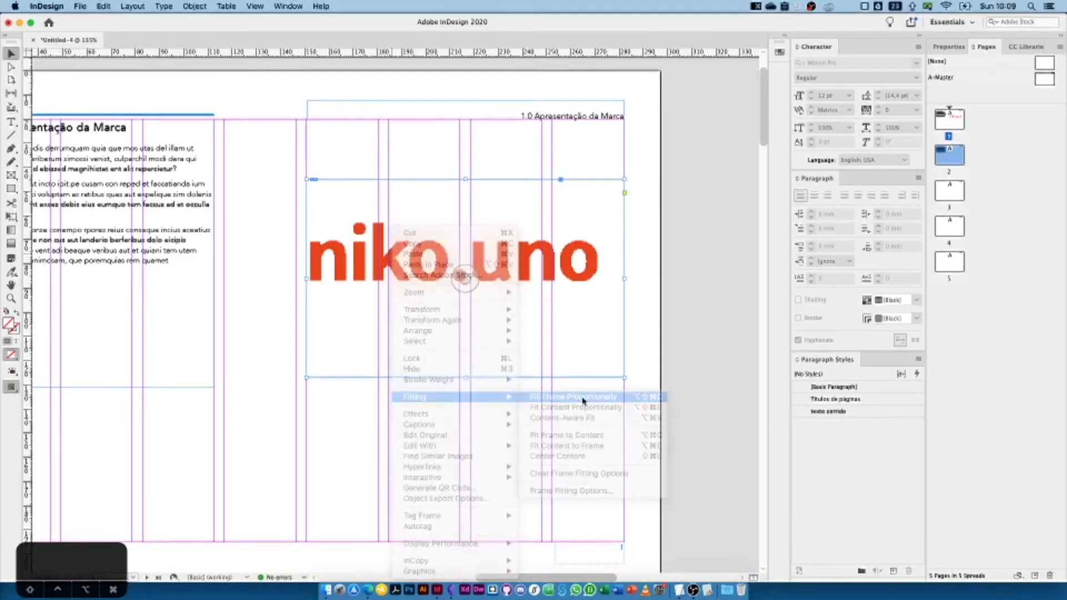
key("super+z")
- Shrink the image frame to the logo's bounds with Fit Frame to Content
right_click(465, 277)
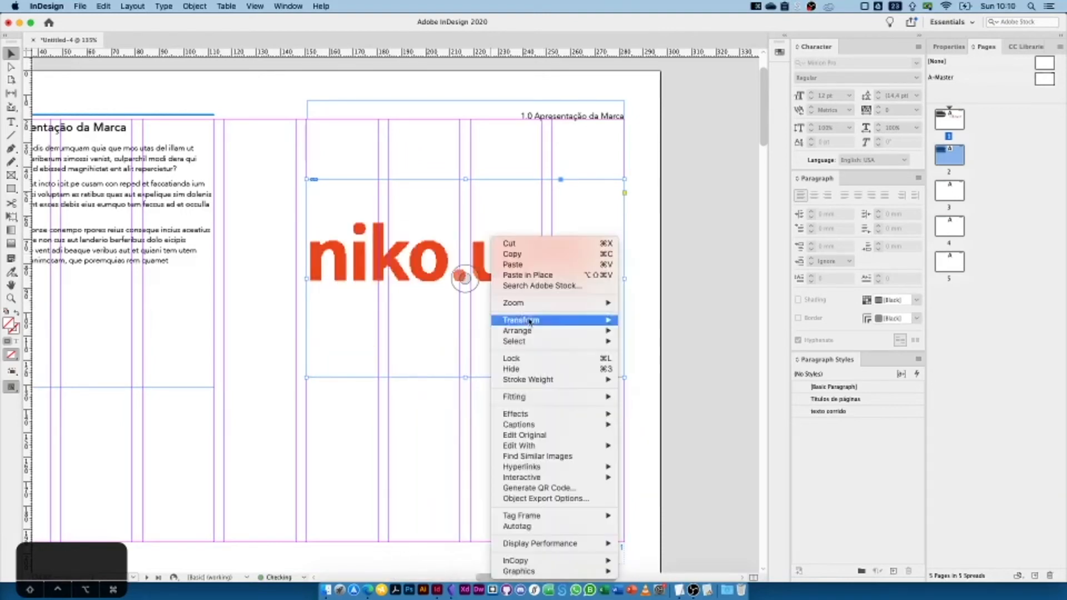
mouse_move(610, 399)
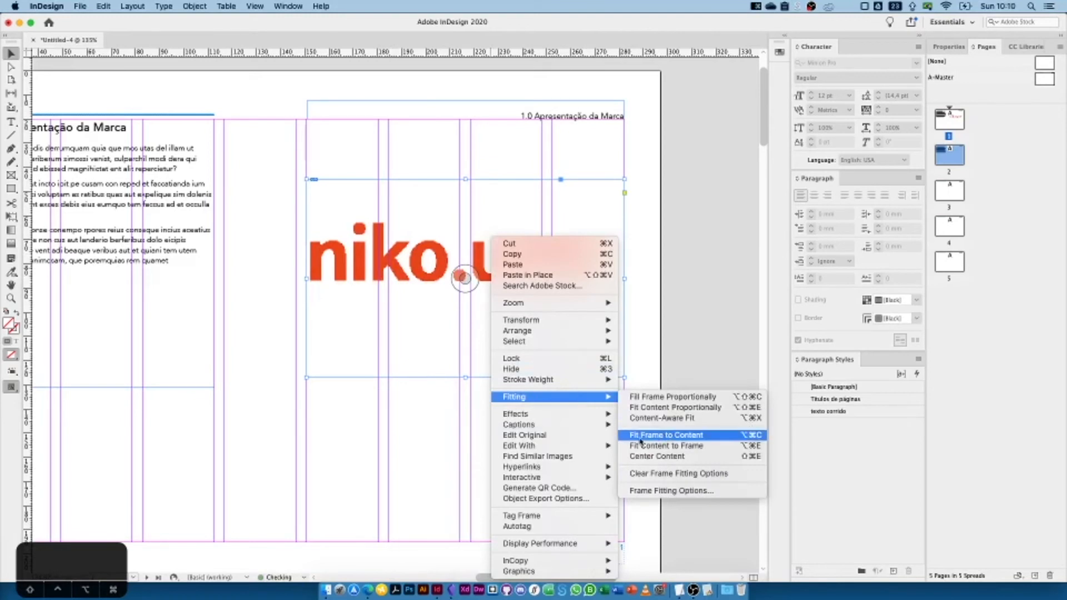
left_click(668, 438)
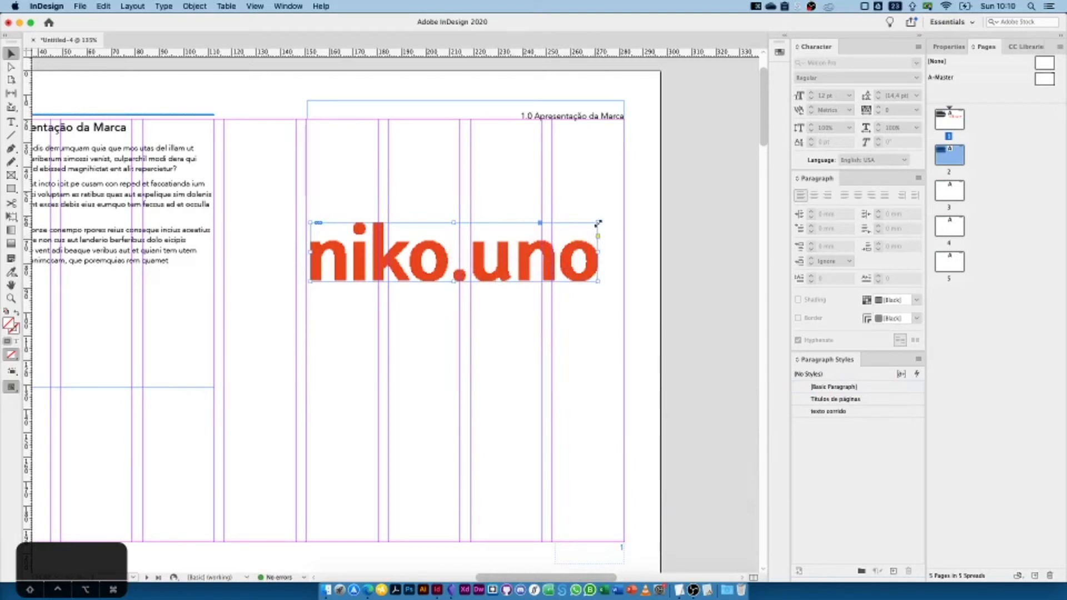
- Scale the logo and its frame down together from the upper-right corner to about three quarters of their width, keeping the proportions
left_click_drag(597, 223, 570, 228)
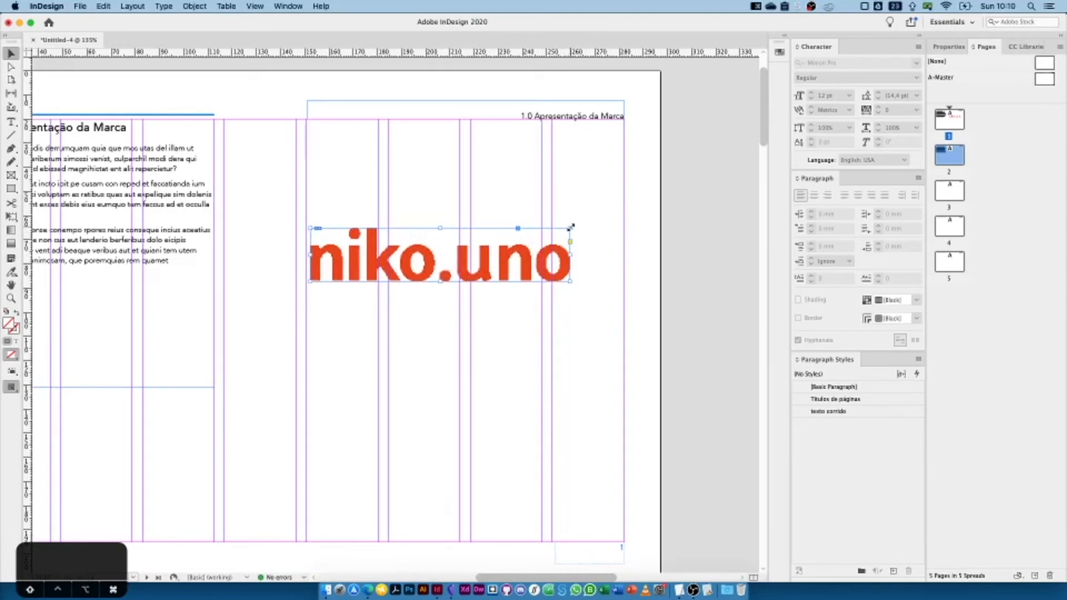
left_click_drag(569, 227, 527, 237)
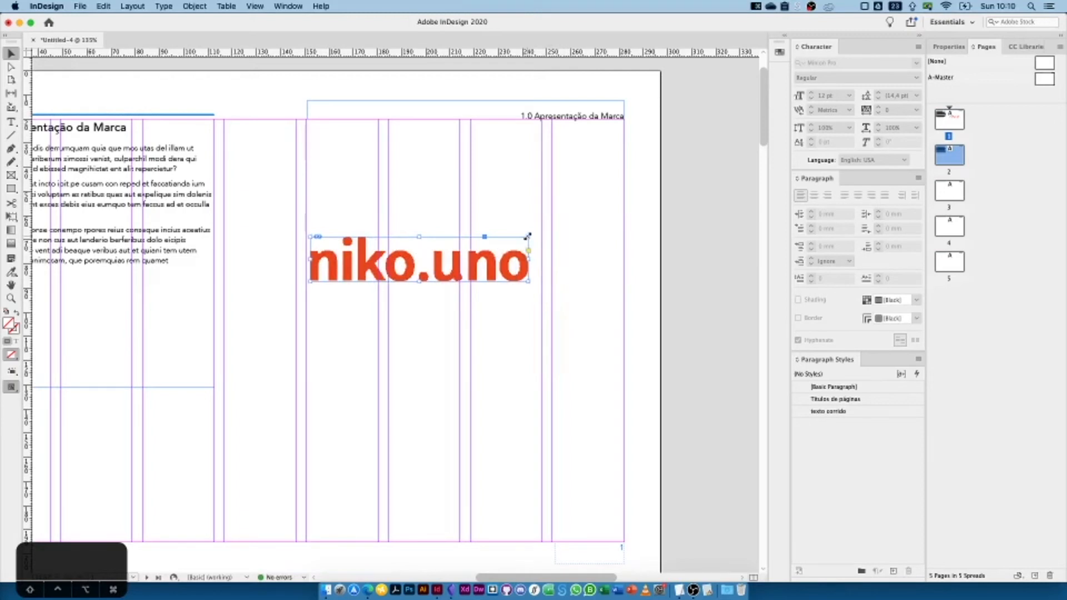
- Try cropping the logo by shrinking only its frame and shifting the graphic inside it, and undo both changes
left_click_drag(527, 236, 444, 247)
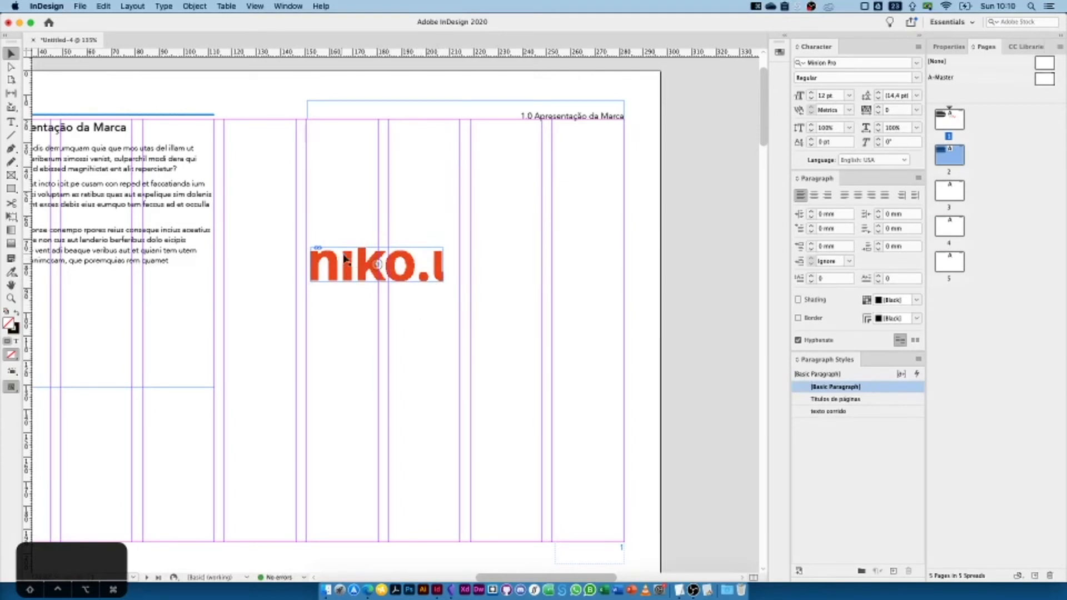
left_click(375, 265)
left_click(439, 232)
left_click(375, 274)
left_click_drag(376, 263, 378, 266)
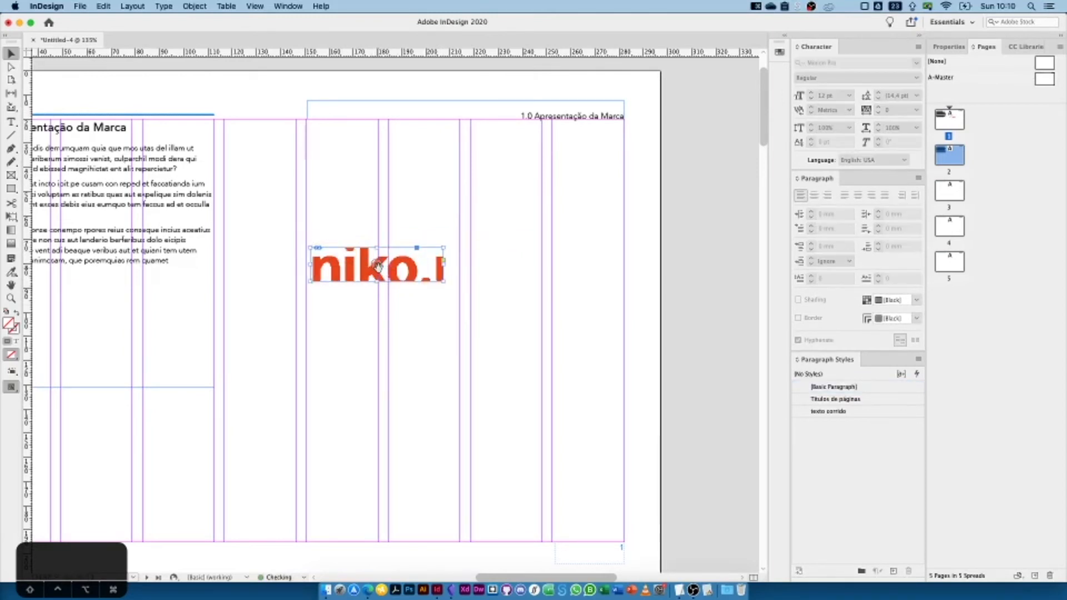
key("super+z")
key("super+z")
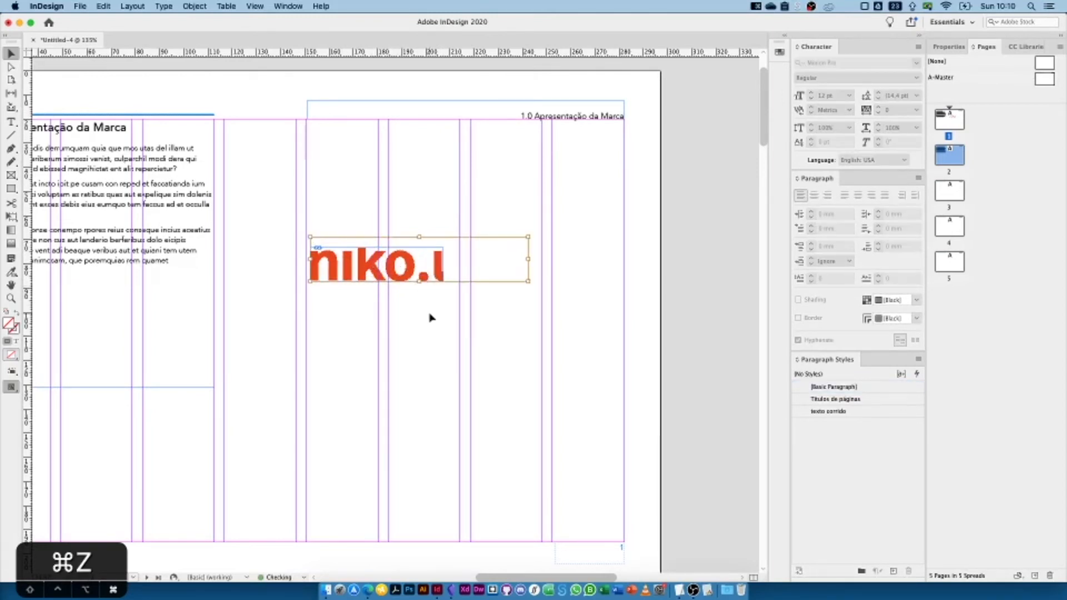
key("super+z")
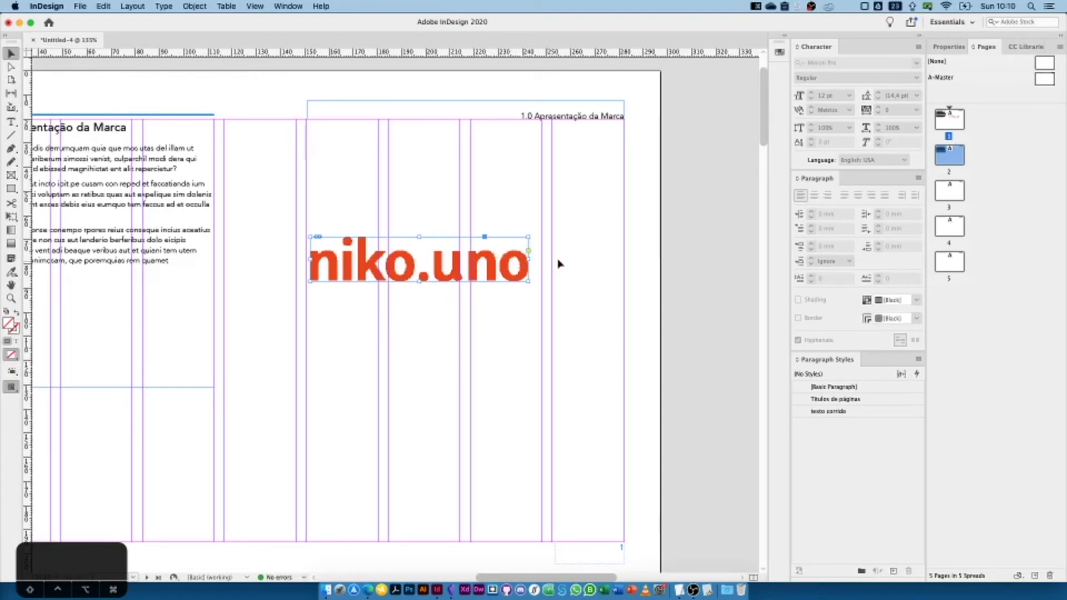
- Delete the niko.uno logo and its frame from the page
left_click(565, 261)
left_click(509, 268)
key("BackSpace")
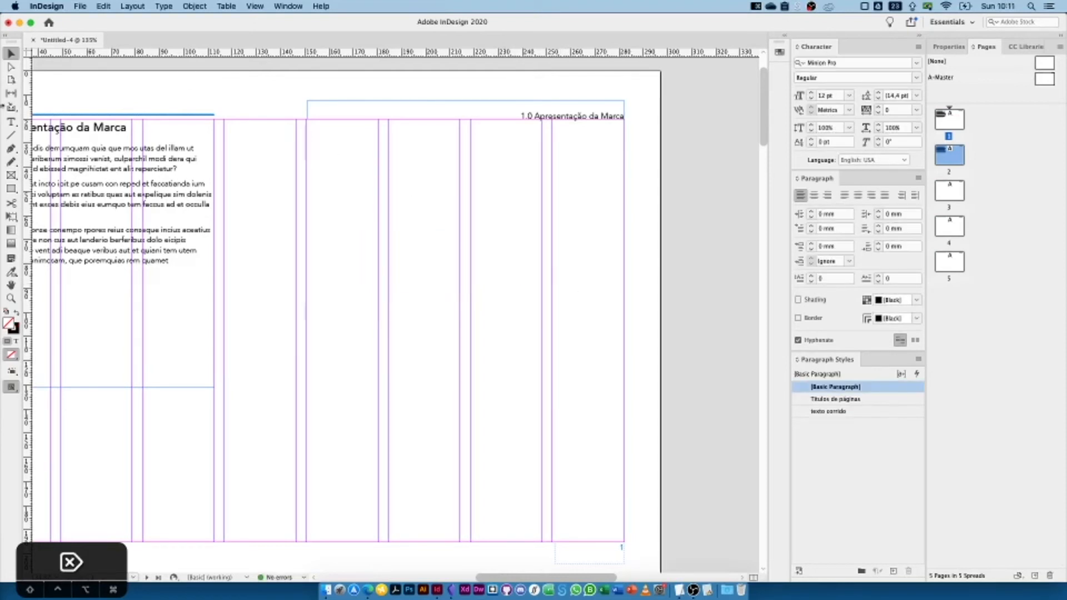
- Draw an image frame across the four columns below the 1.0 Apresentação da Marca header and fill it with the logo SVG from the desktop
left_click(11, 175)
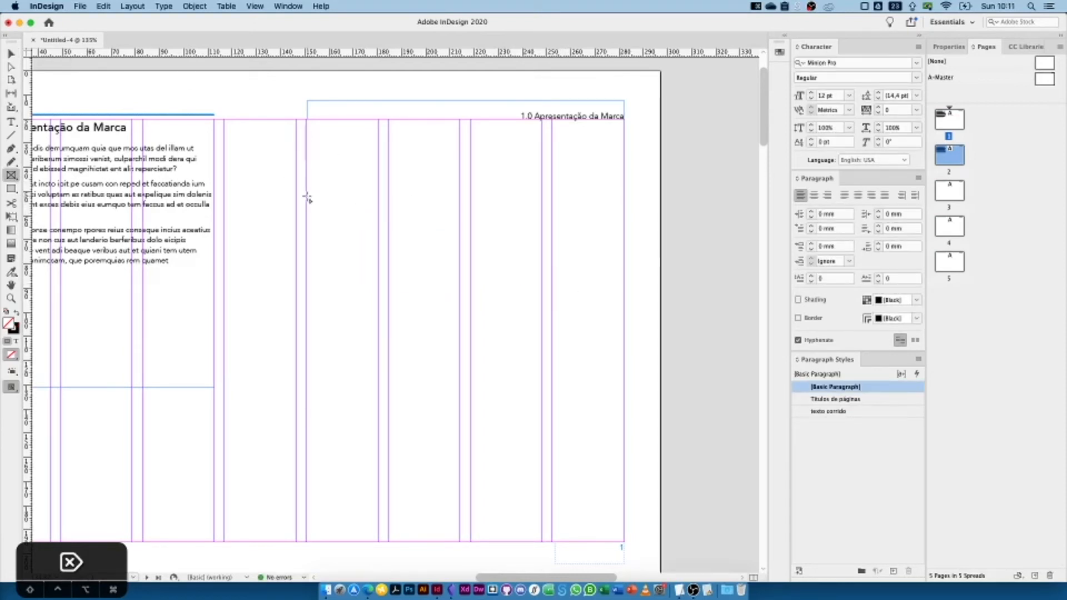
left_click_drag(306, 196, 624, 365)
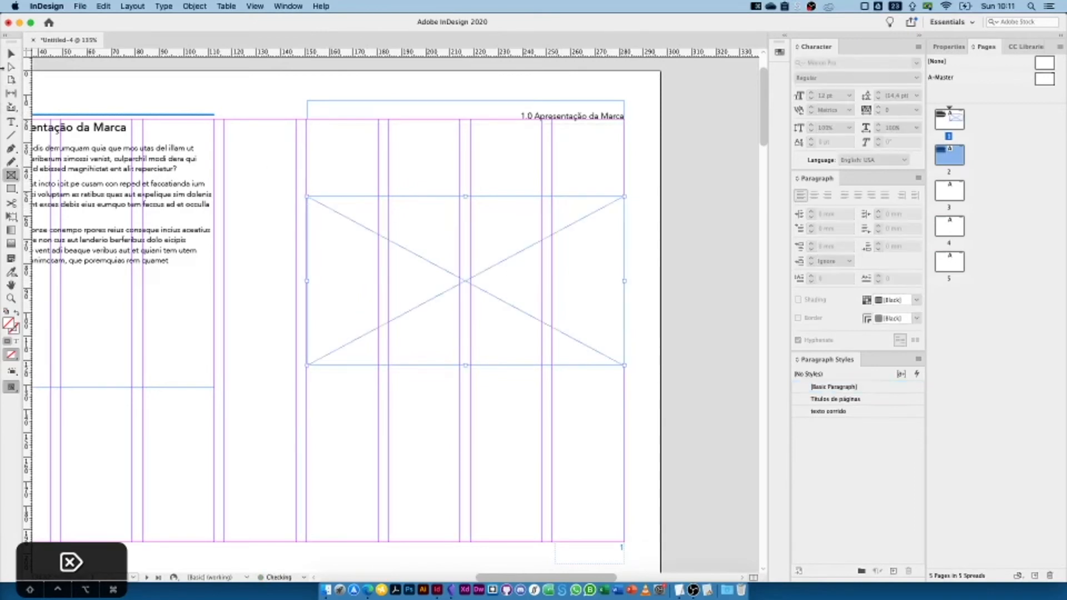
key("v")
mouse_move(306, 280)
left_mouse_down()
mouse_move(318, 281)
mouse_move(306, 281)
left_mouse_up()
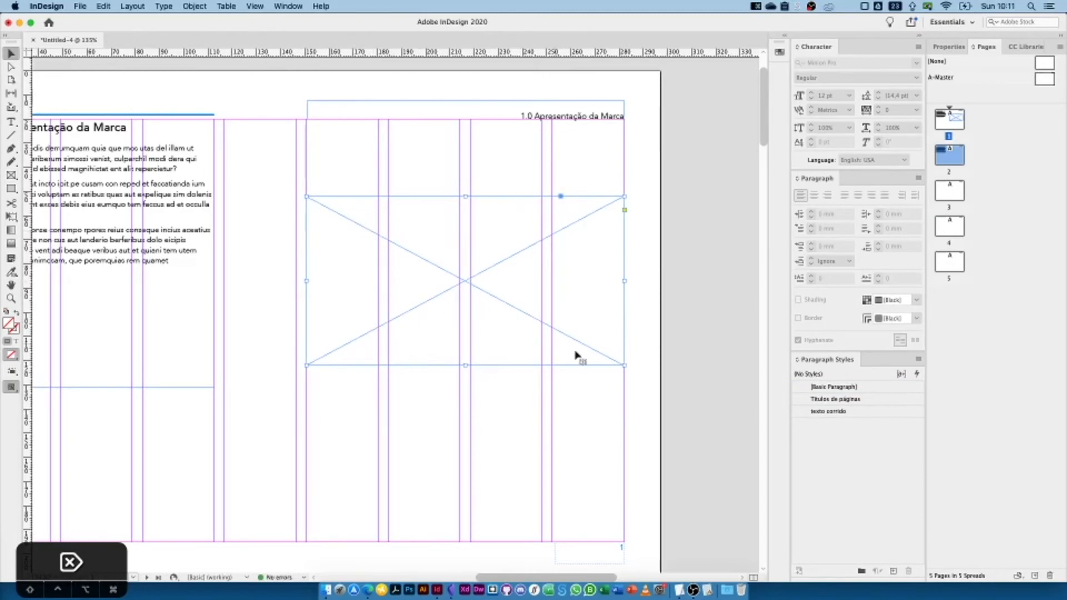
key("F11")
key("F11")
left_click_drag(960, 505, 456, 273)
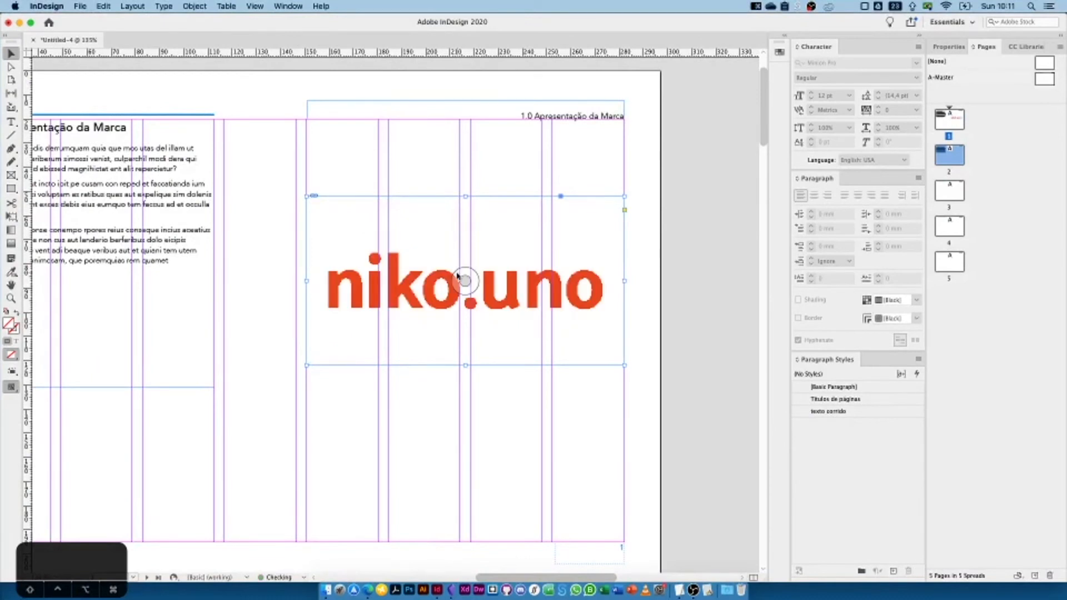
- Shrink the frame to the logo with Fit Frame to Content, then scale both down slightly and align them with the column edge
right_click(532, 277)
mouse_move(557, 398)
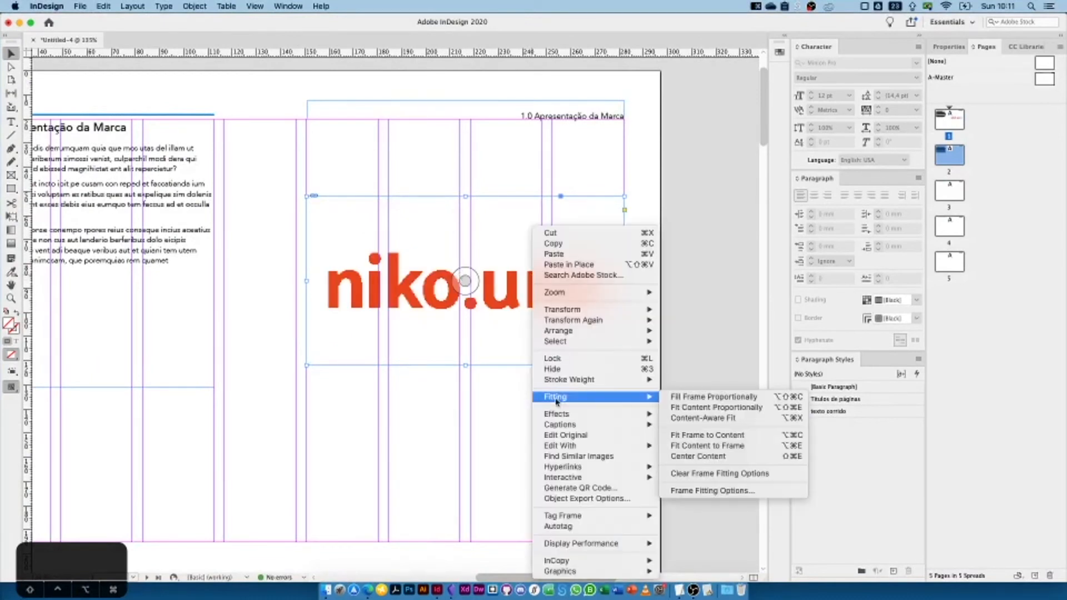
left_click(756, 437)
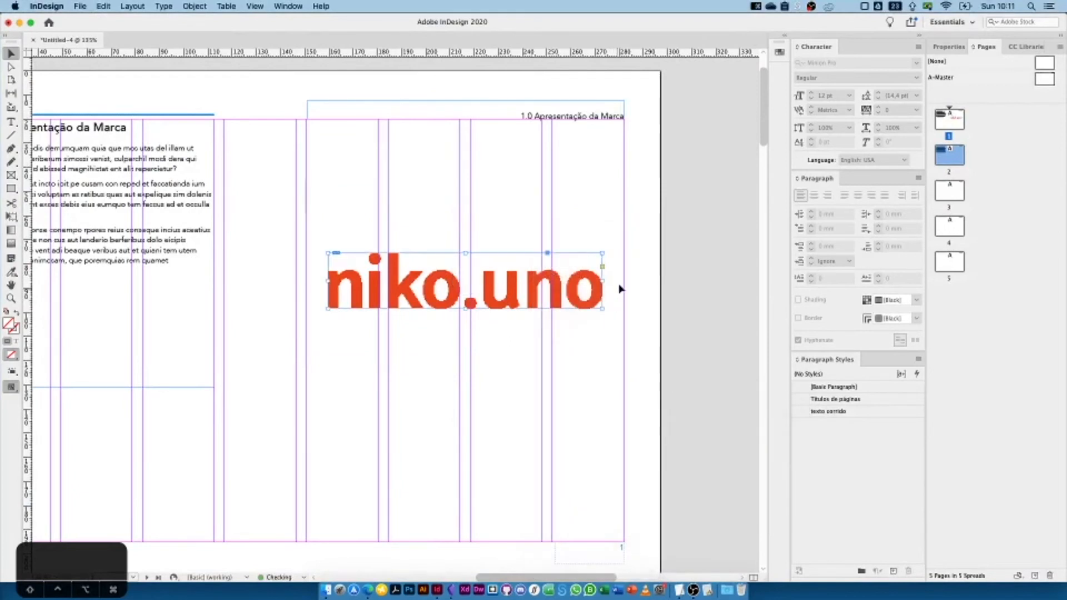
left_click_drag(602, 253, 518, 257)
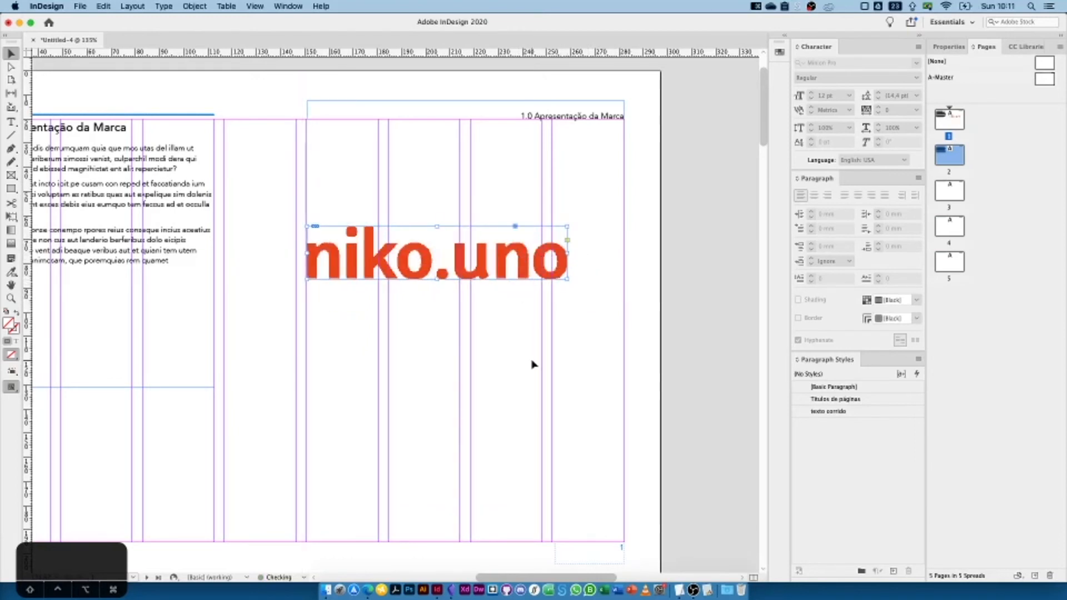
- Display the document's list of links and check the original logo SVG on the desktop
left_click(287, 6)
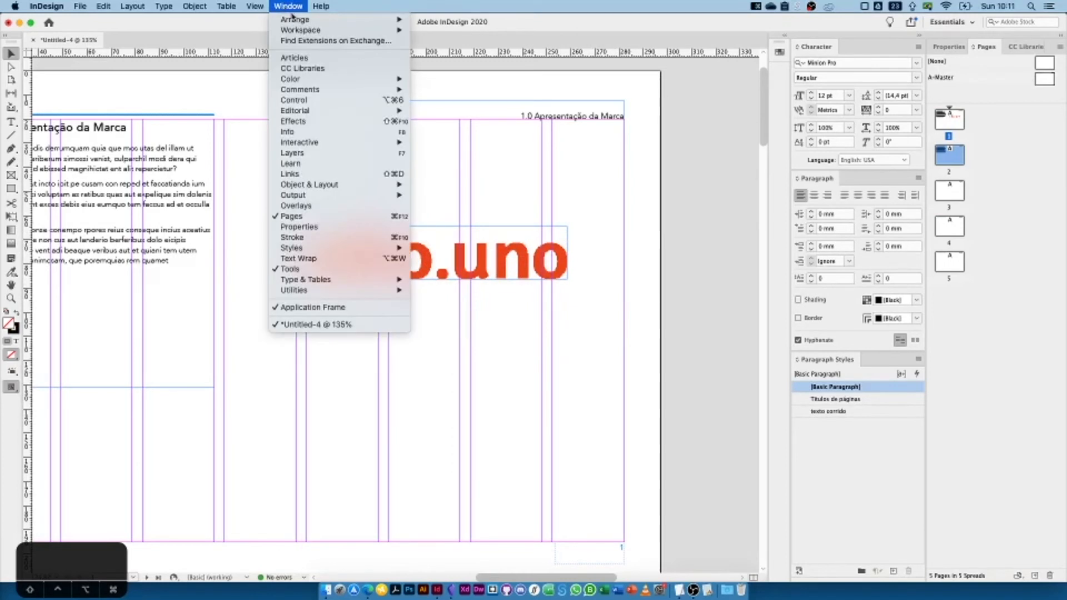
left_click(305, 174)
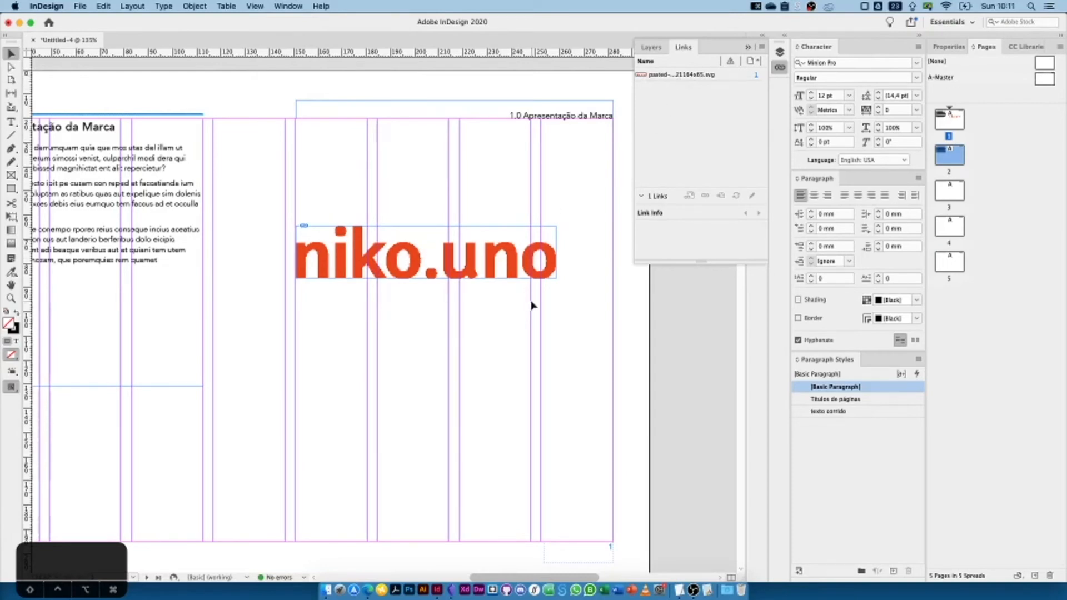
key("F11")
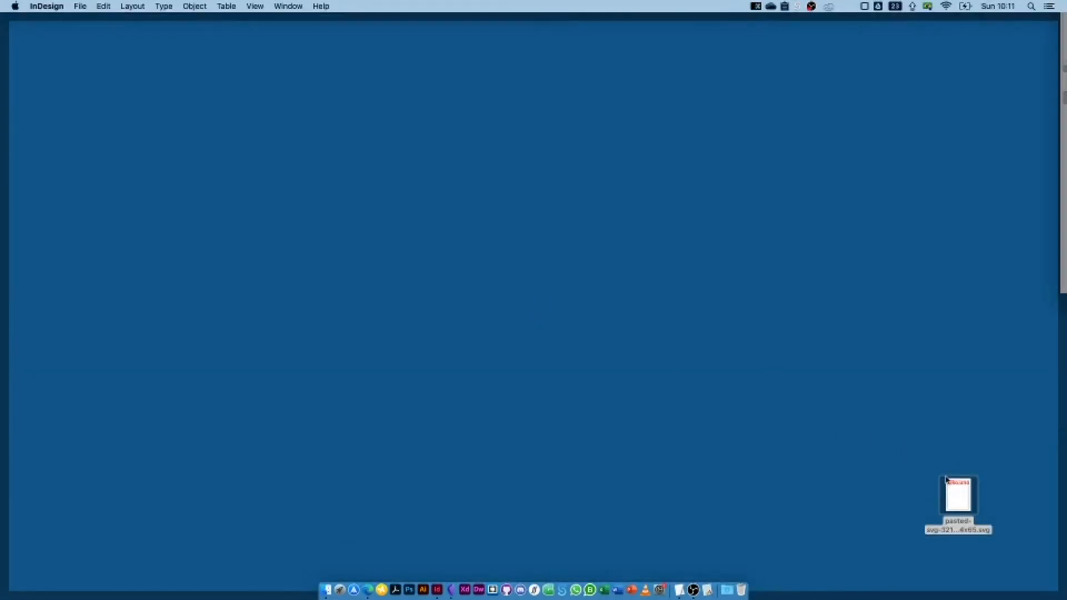
key("F11")
- Delete the linked logo from the page again
left_click(494, 241)
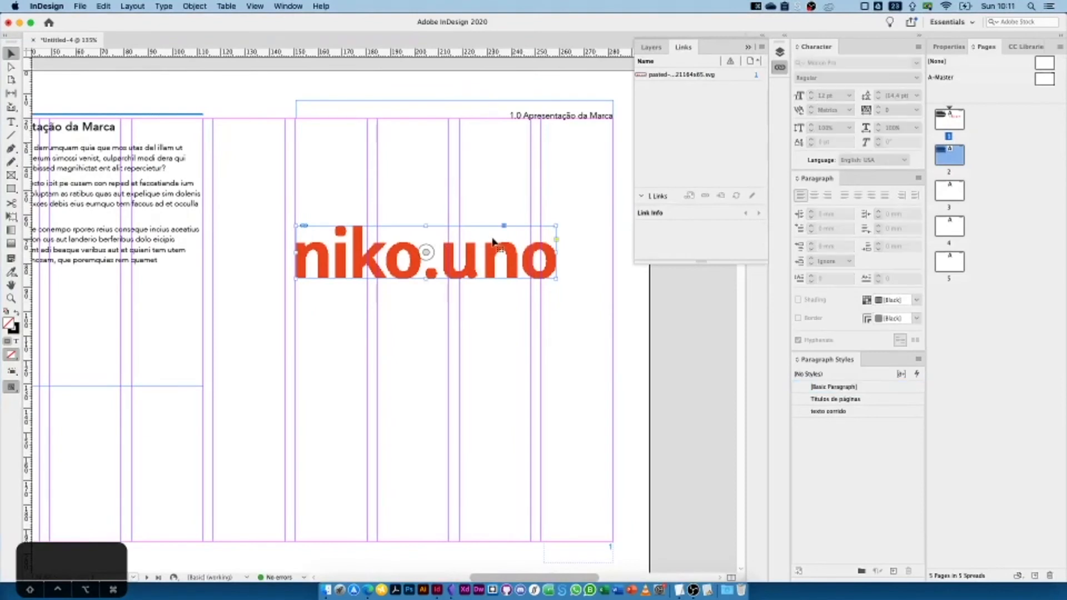
left_click(473, 171)
left_click(498, 270)
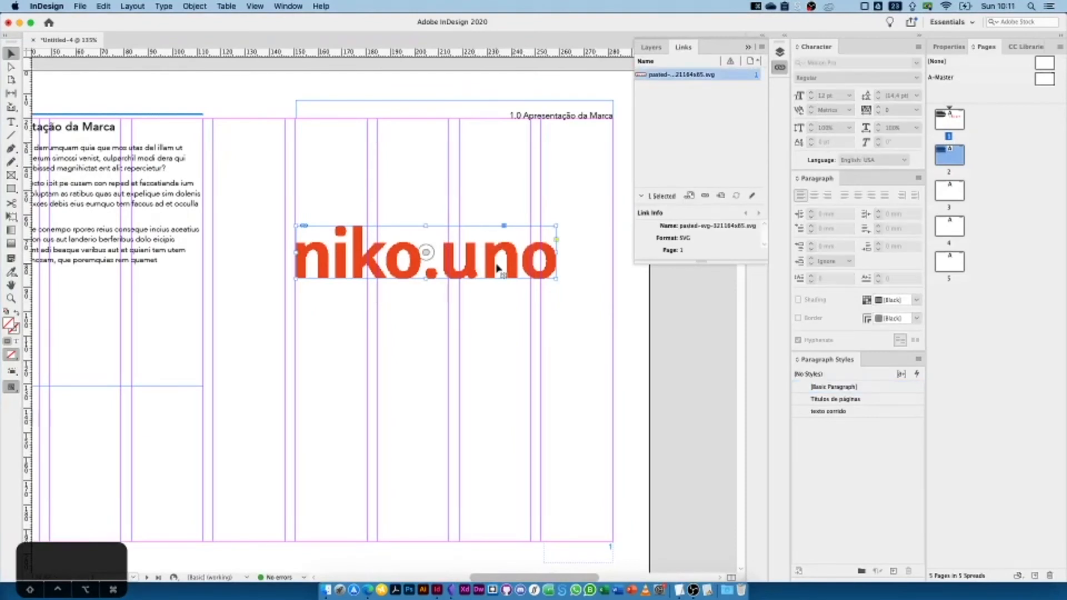
key("BackSpace")
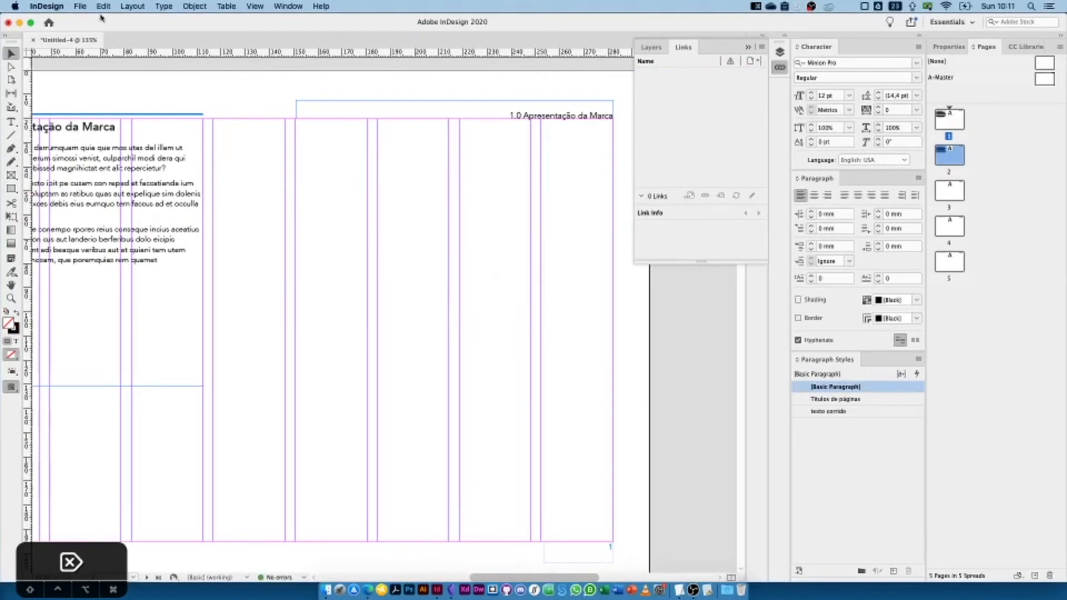
- Save the document as Manual-niko in a new desktop folder named Manual de Identidade
left_click(79, 6)
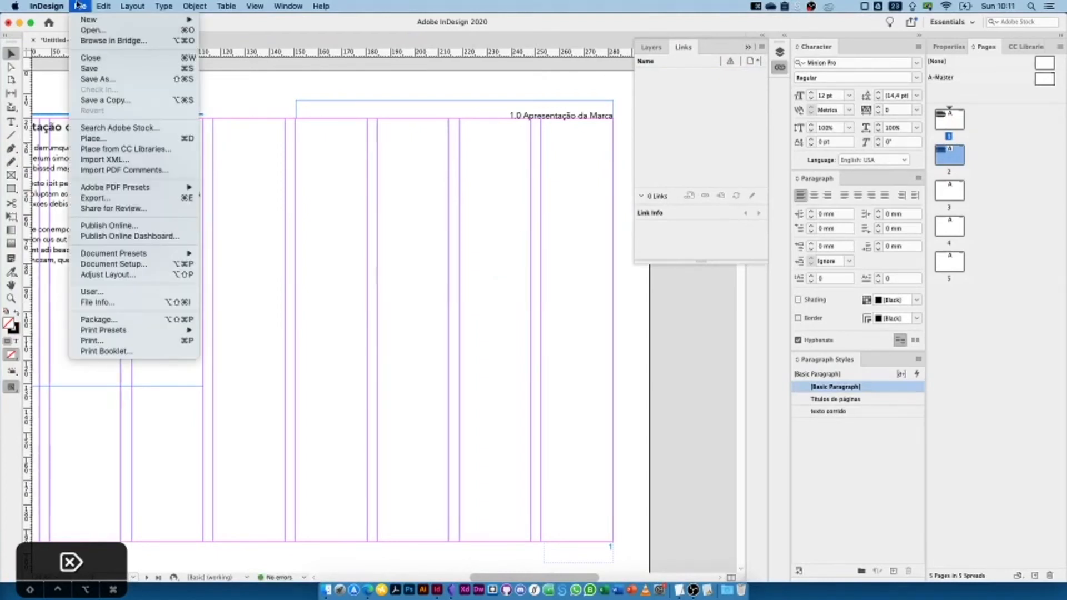
left_click(107, 81)
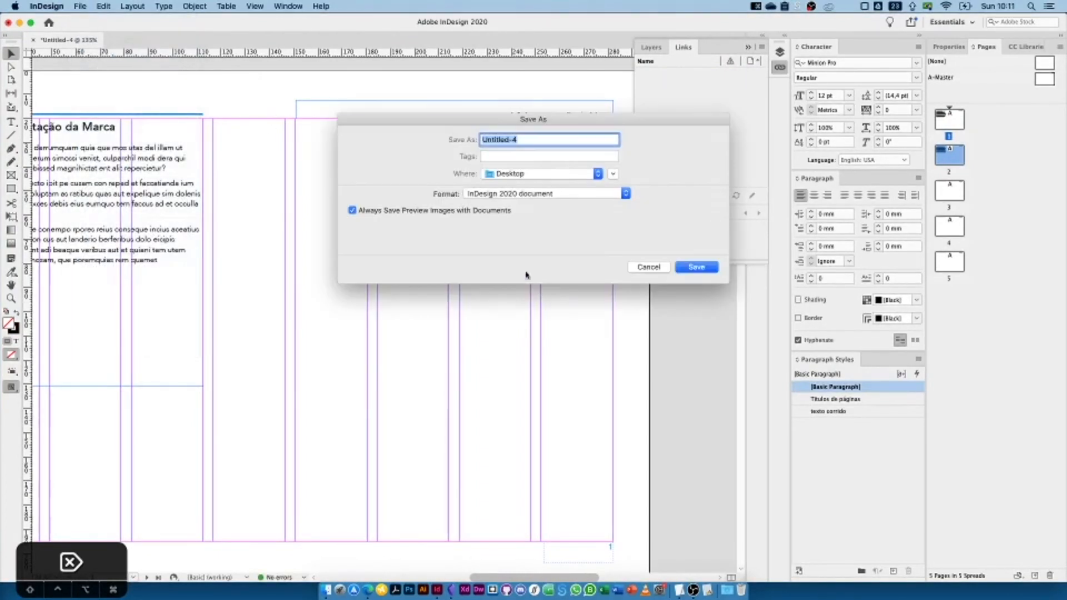
left_click(614, 174)
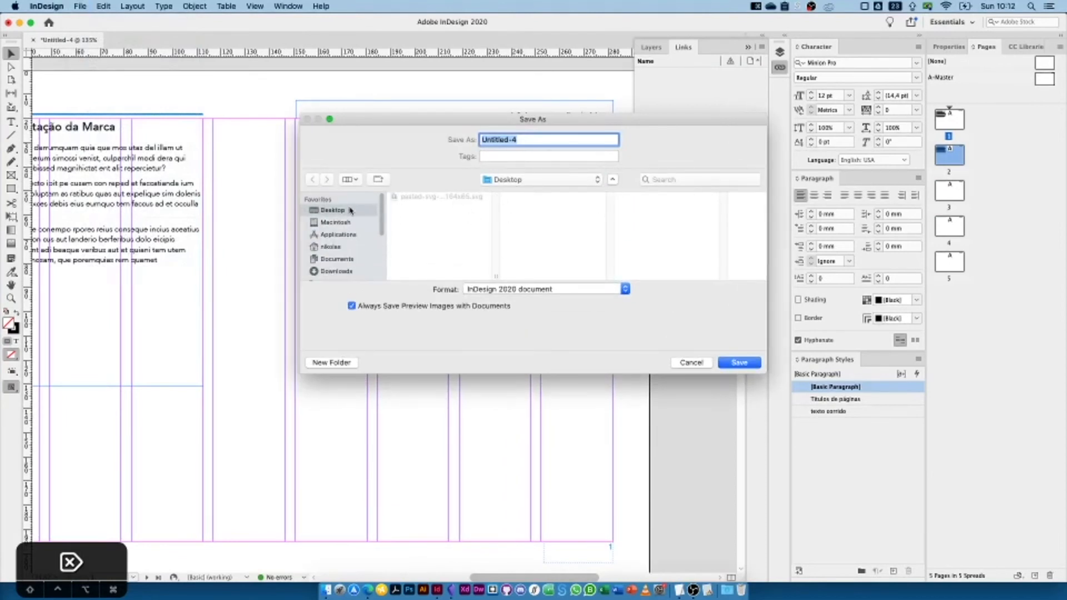
left_click(336, 364)
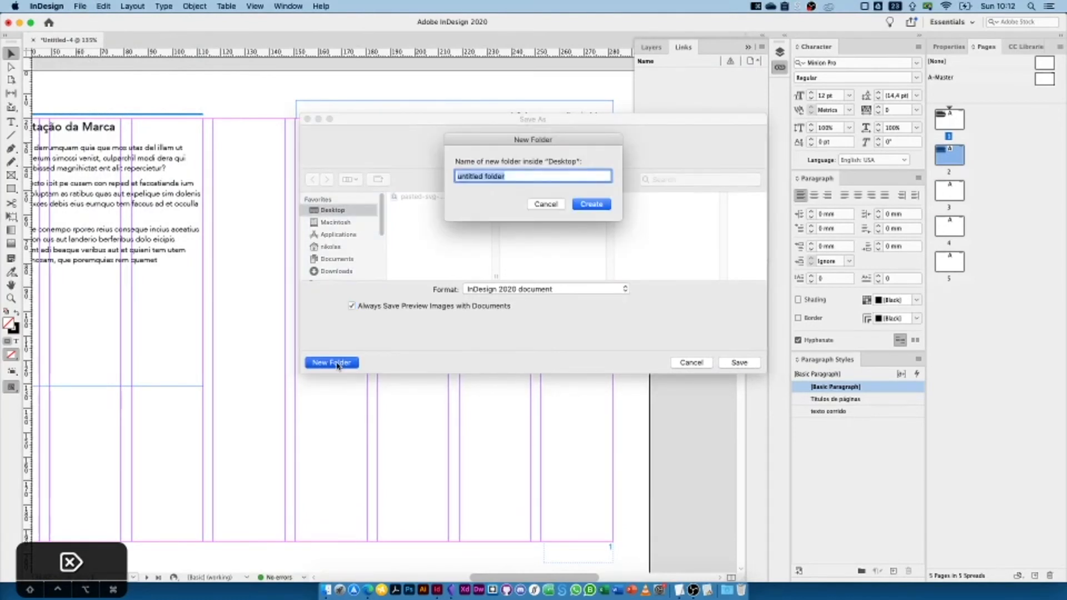
type("M")
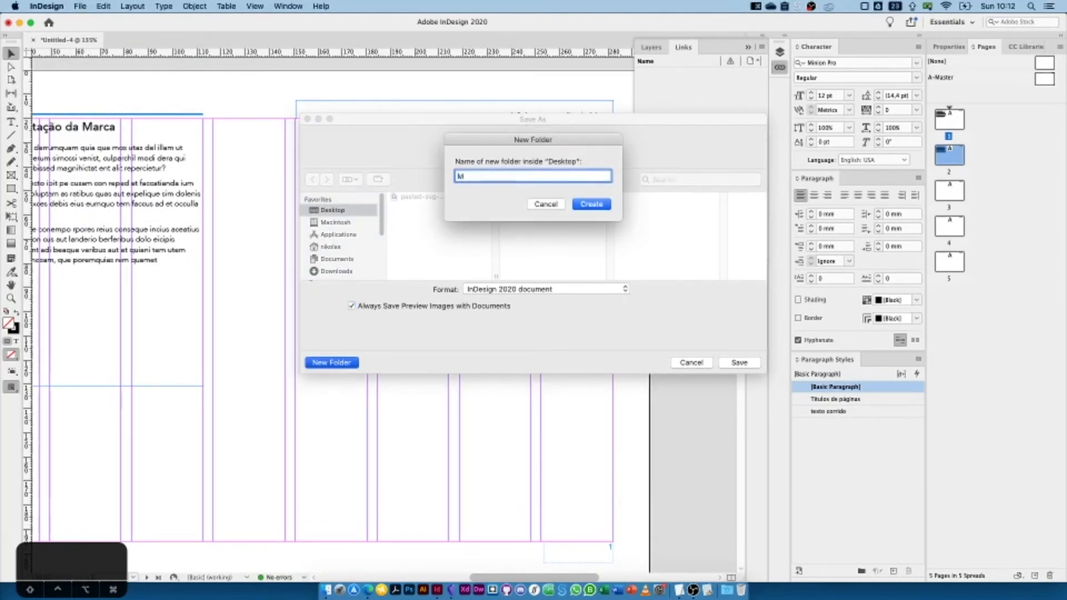
type("anual de Identidade")
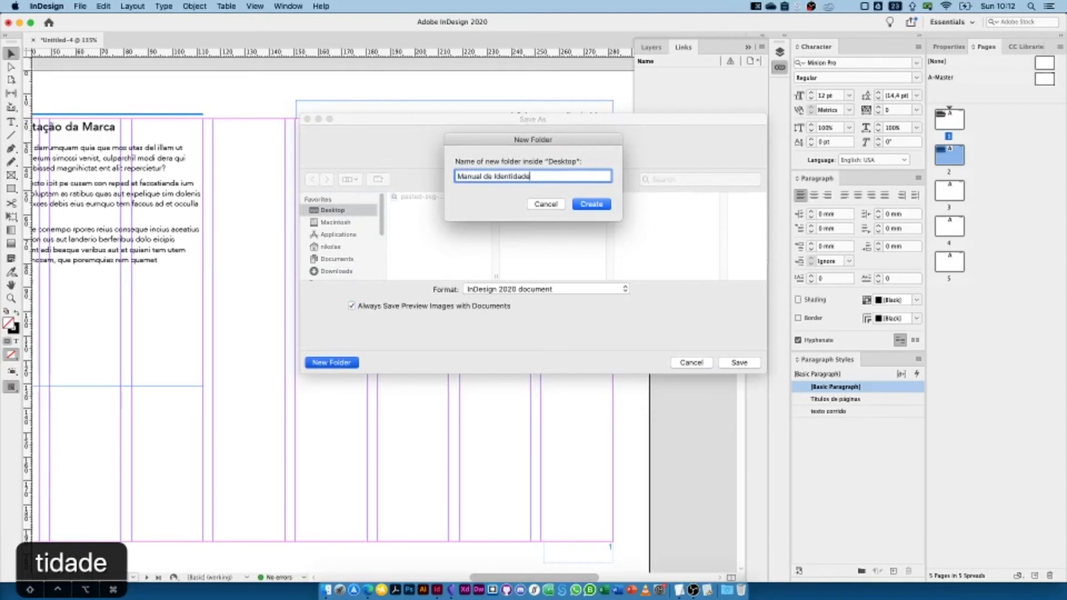
key("Return")
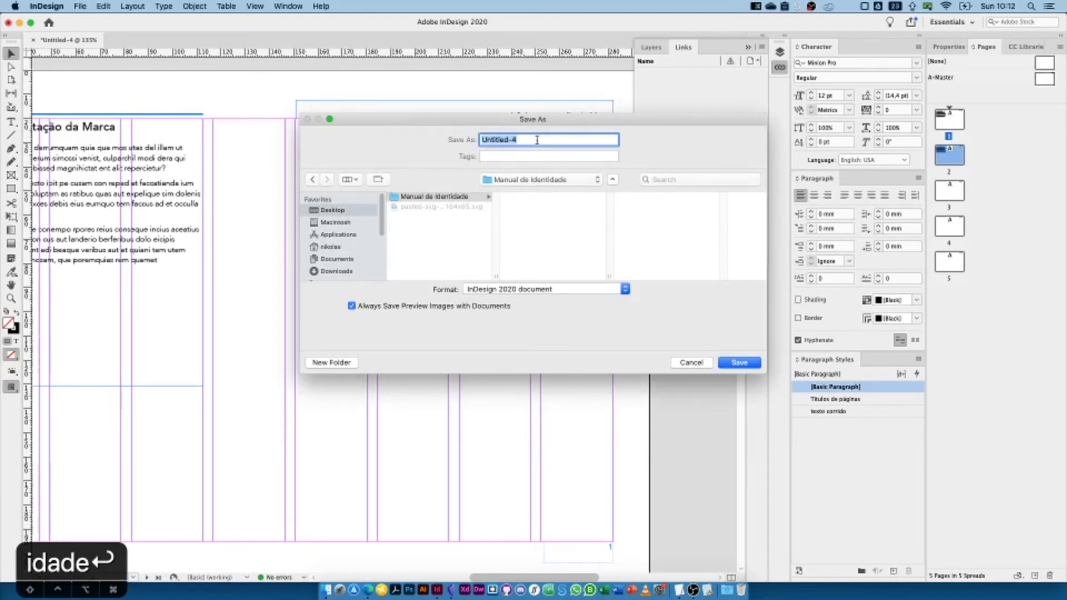
type("Manual-niko")
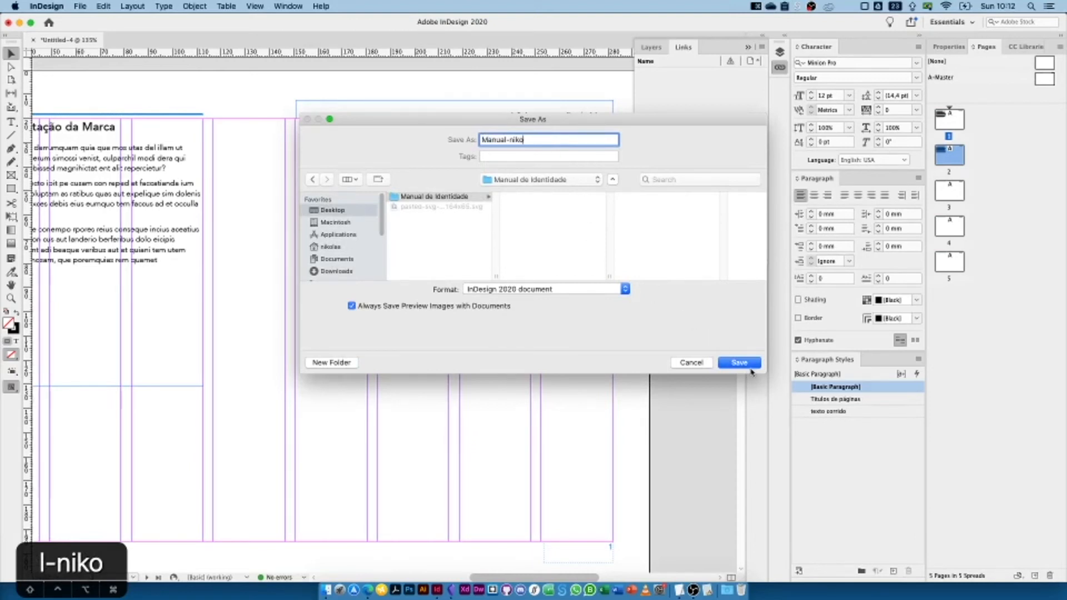
left_click(749, 367)
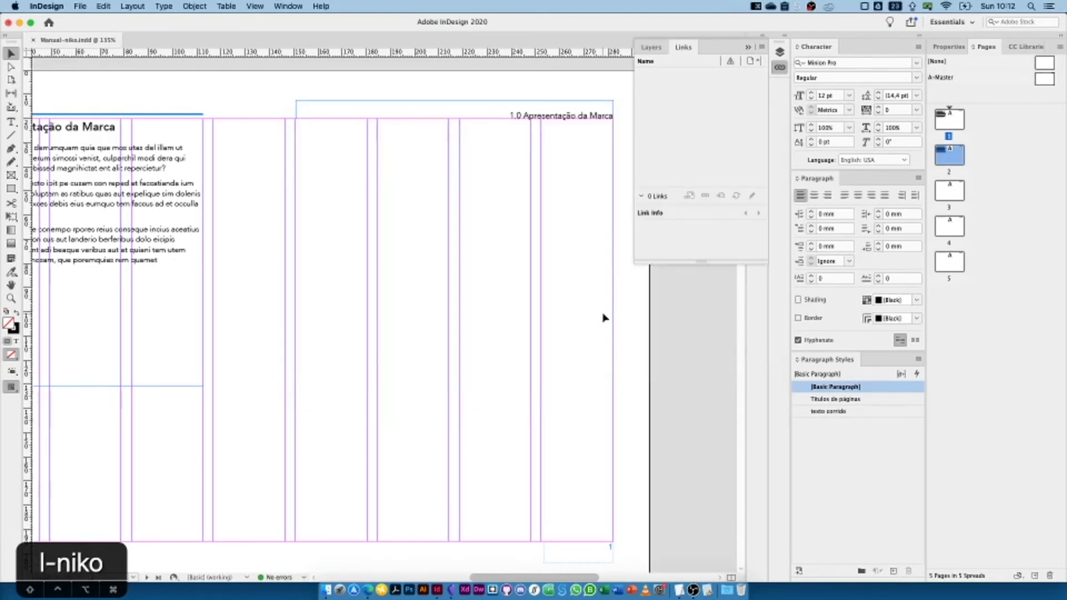
- Open the Manual de Identidade folder from the desktop and move the logo SVG file into it
key("F11")
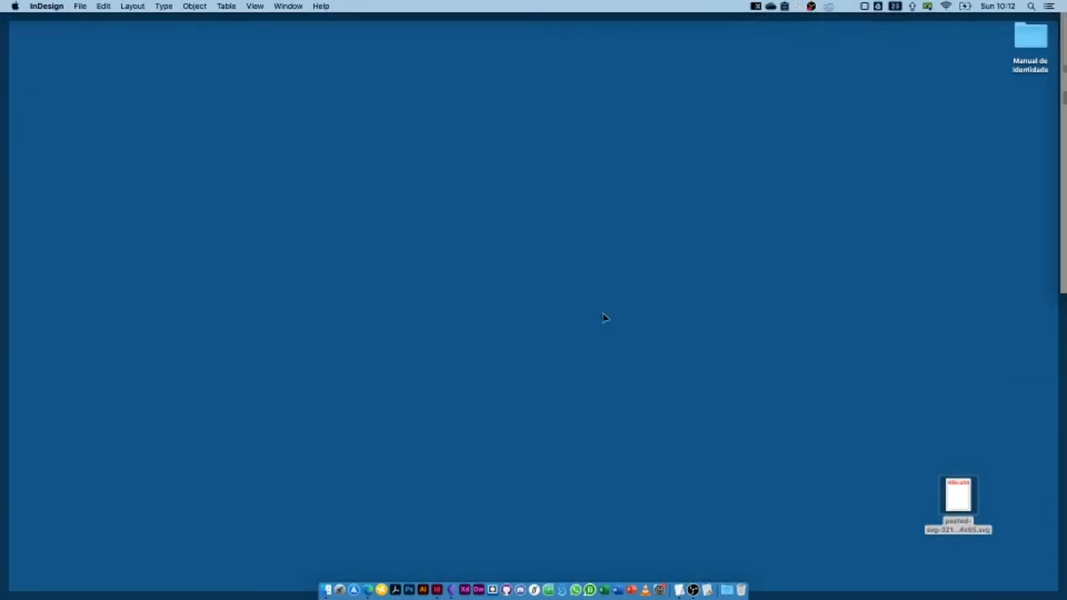
left_click(1019, 39)
key("super+o")
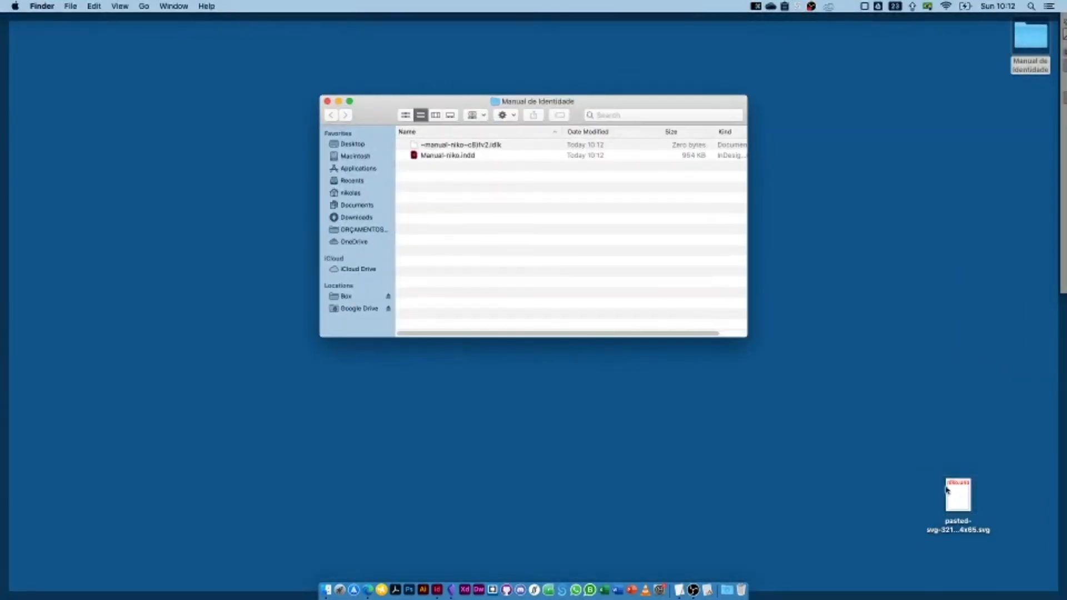
left_click_drag(958, 495, 471, 222)
left_click(446, 227)
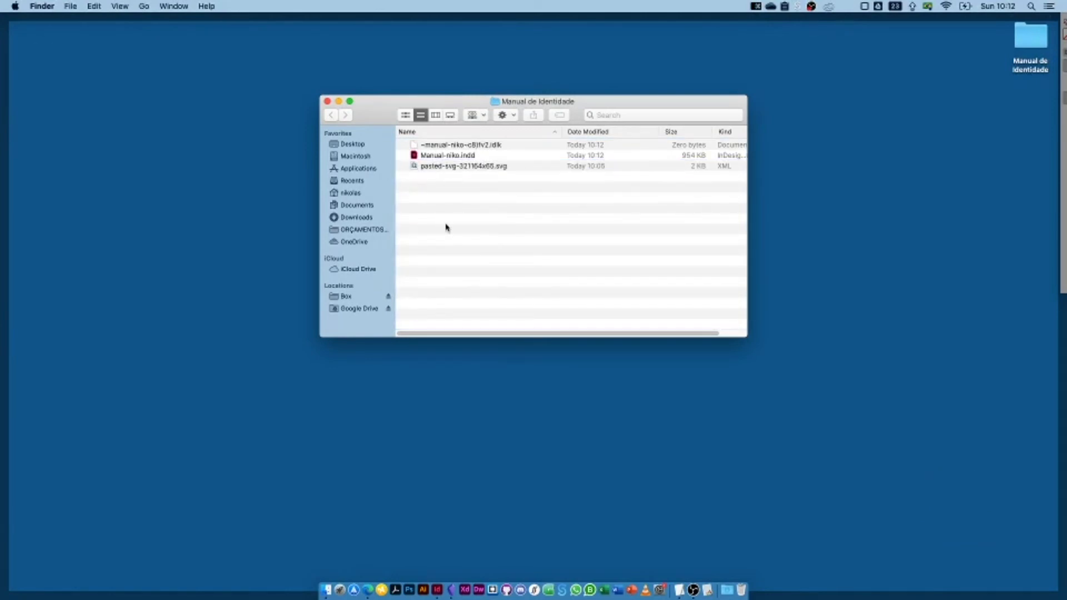
- Create a subfolder named imagens, move the logo SVG into it and close the folder window
key("shift+super+n")
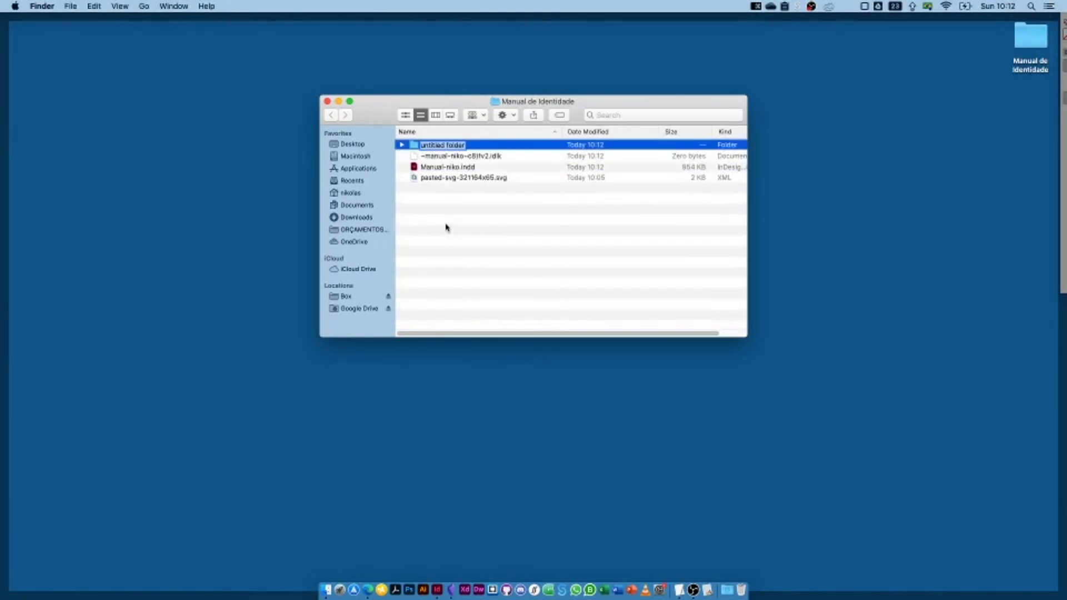
type("m")
key("BackSpace")
key("BackSpace")
key("BackSpace")
type("gen")
key("Return")
left_click_drag(460, 184, 449, 158)
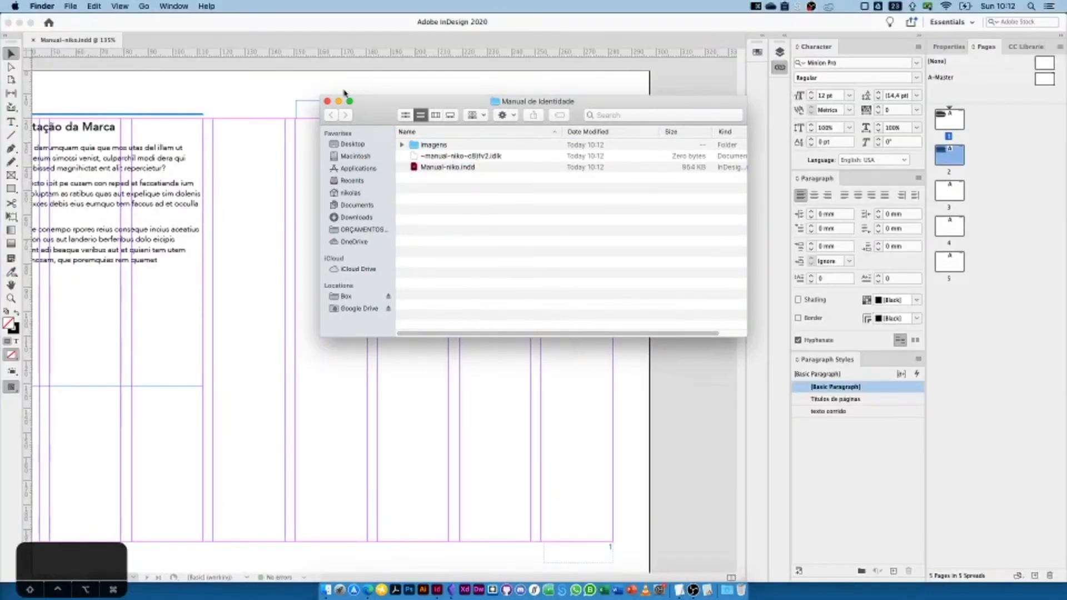
left_click(327, 101)
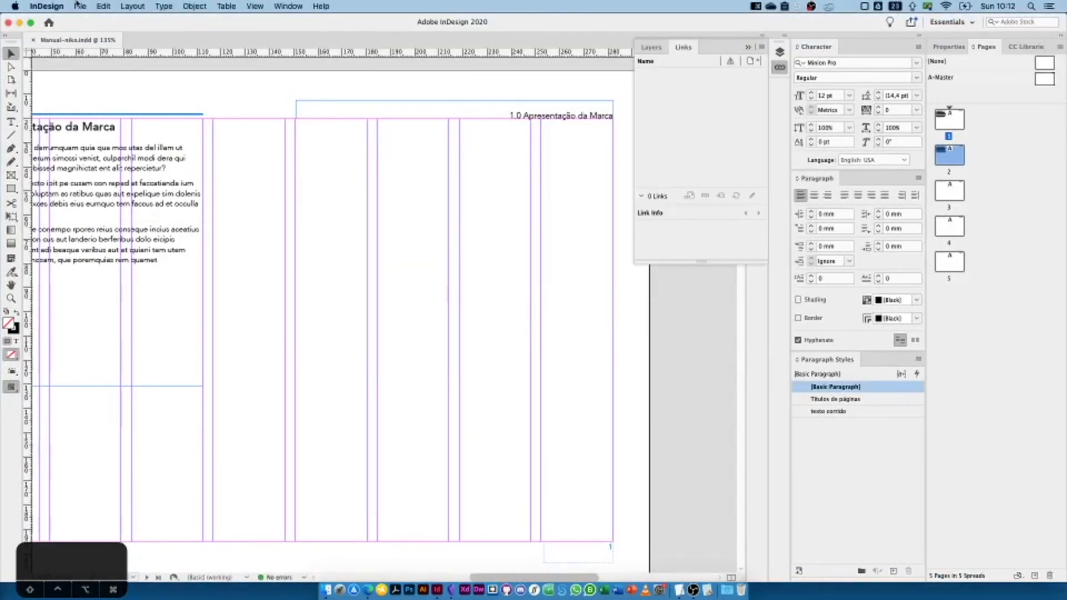
- Draw a graphic frame about 130 mm wide across the four columns beside the text and place the logo SVG from the imagens folder in it
left_click(15, 174)
left_click_drag(295, 178, 613, 327)
key("v")
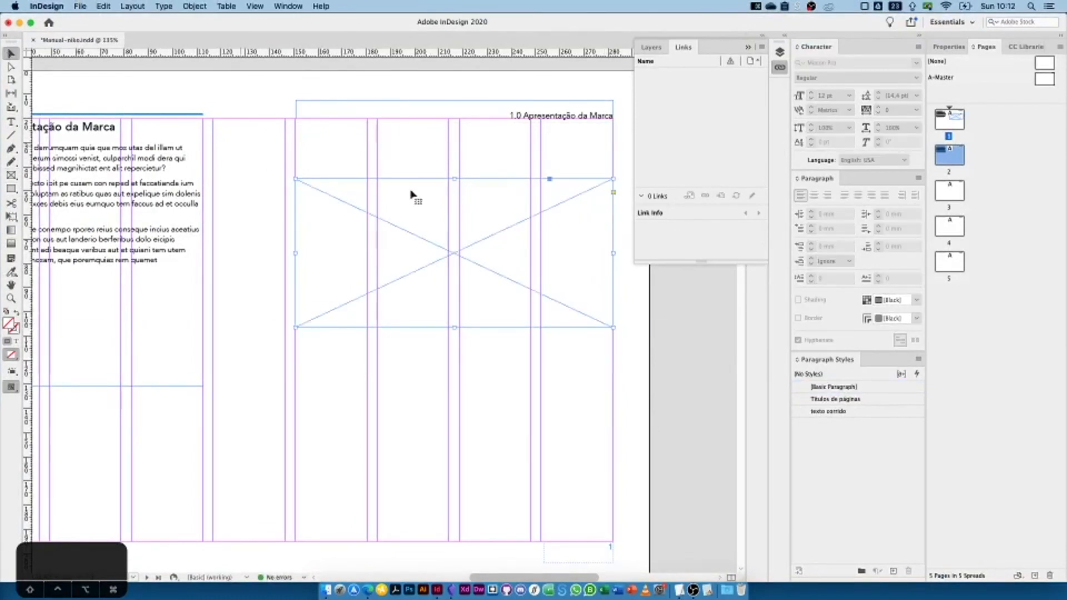
left_click(77, 6)
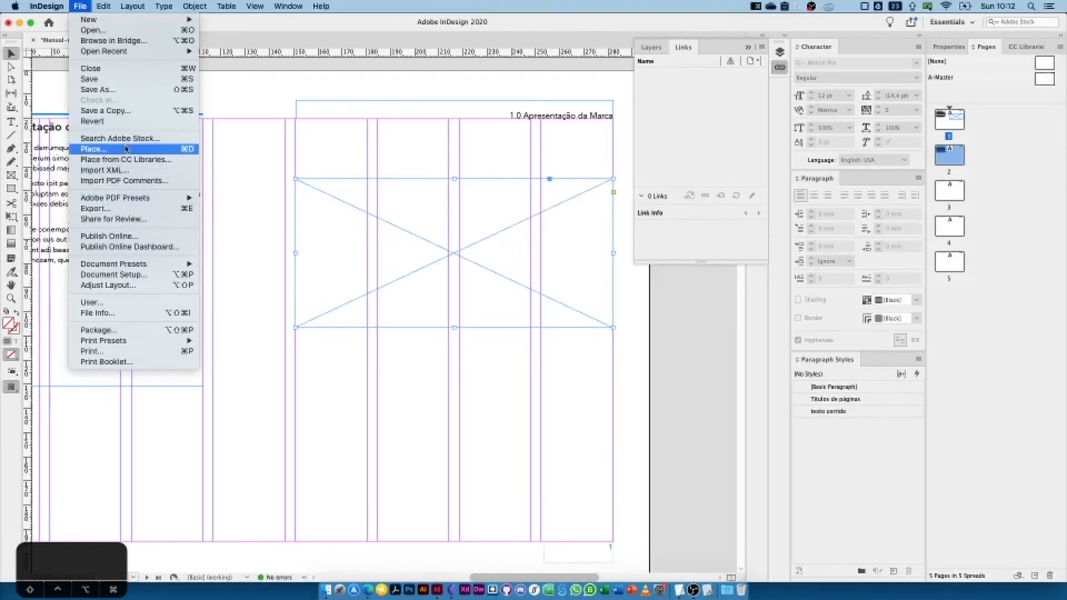
left_click(126, 149)
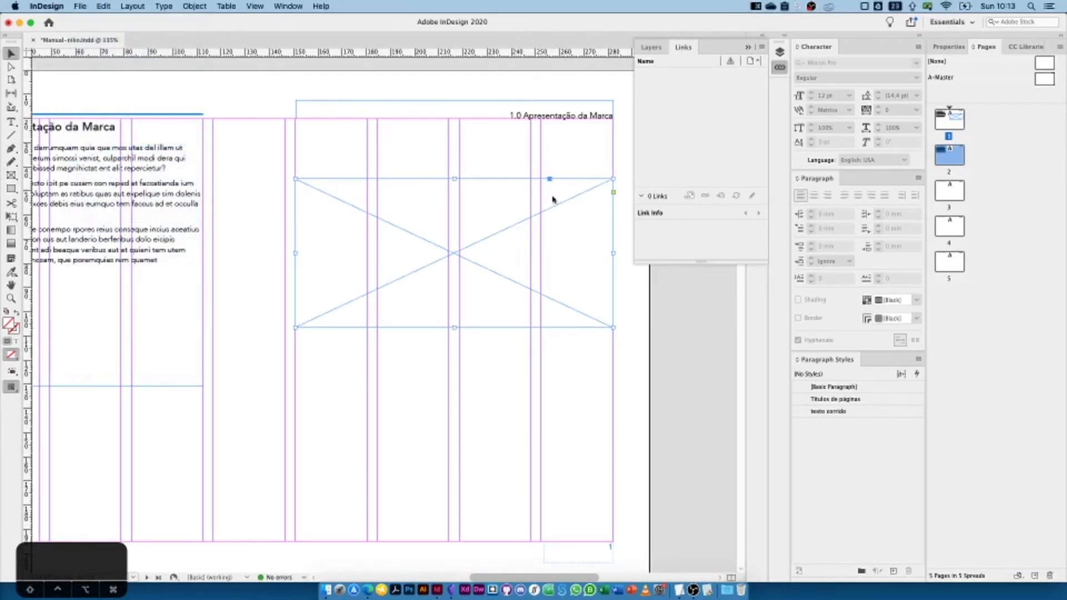
left_click(424, 139)
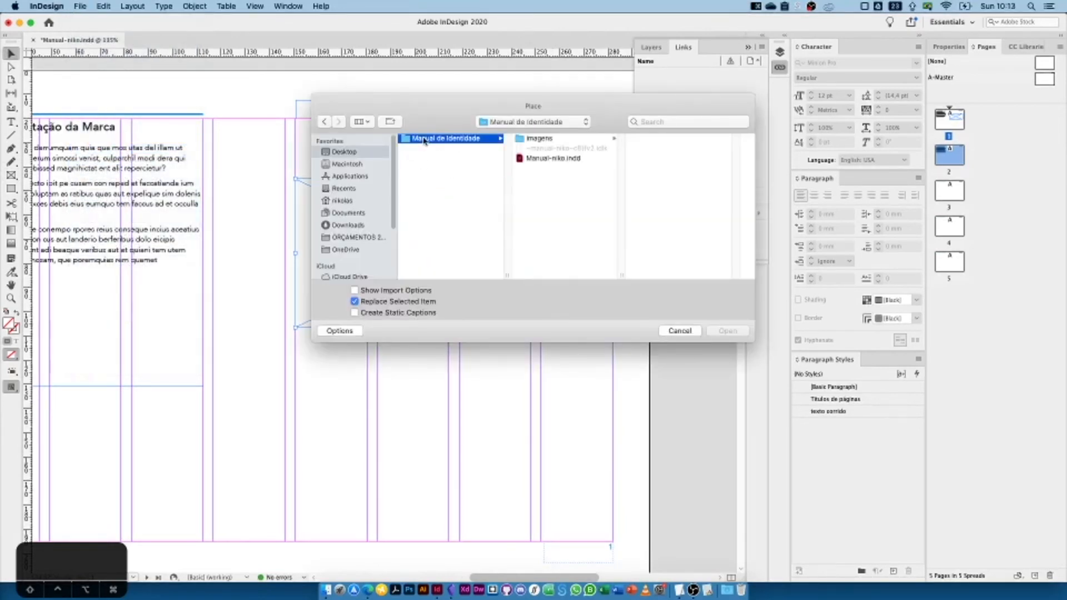
left_click(543, 140)
left_click(659, 140)
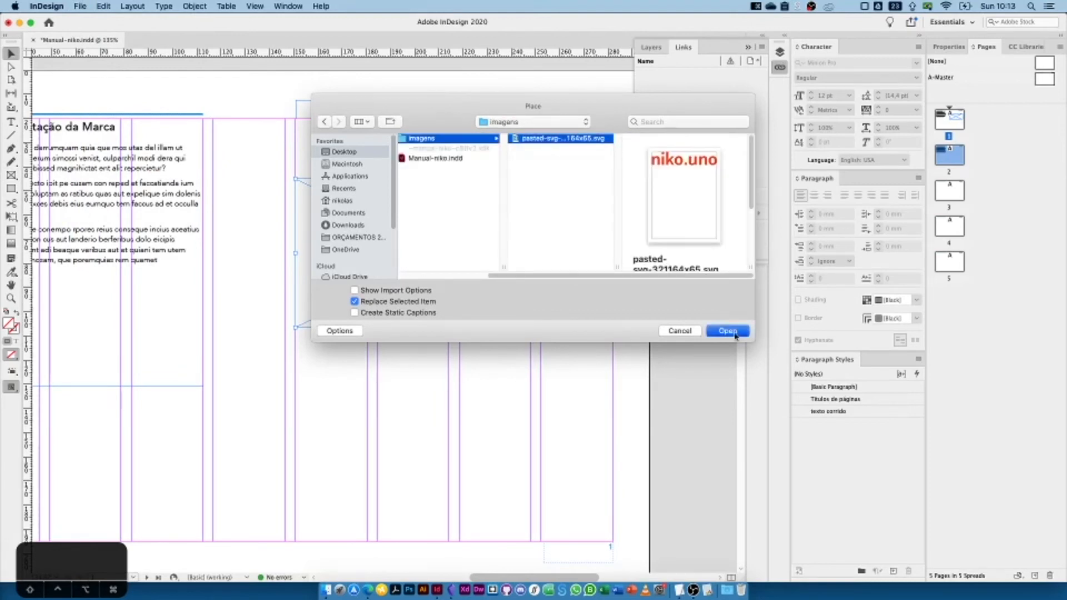
left_click(734, 332)
- Fit the frame to the logo, align it with the left edge of the column under the header, and check the page in preview
right_click(558, 266)
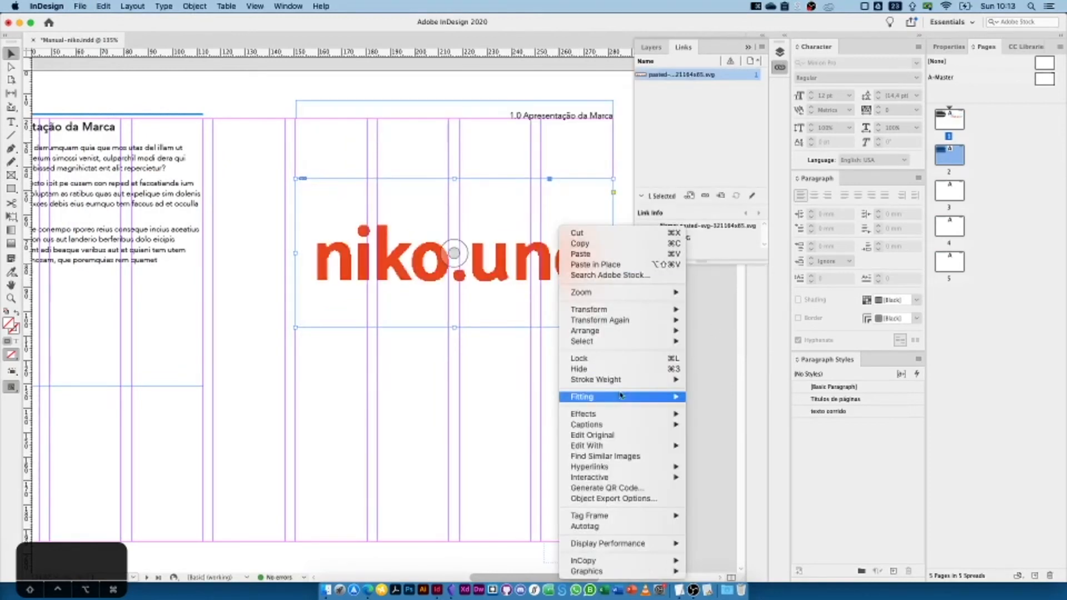
mouse_move(621, 395)
left_click(722, 433)
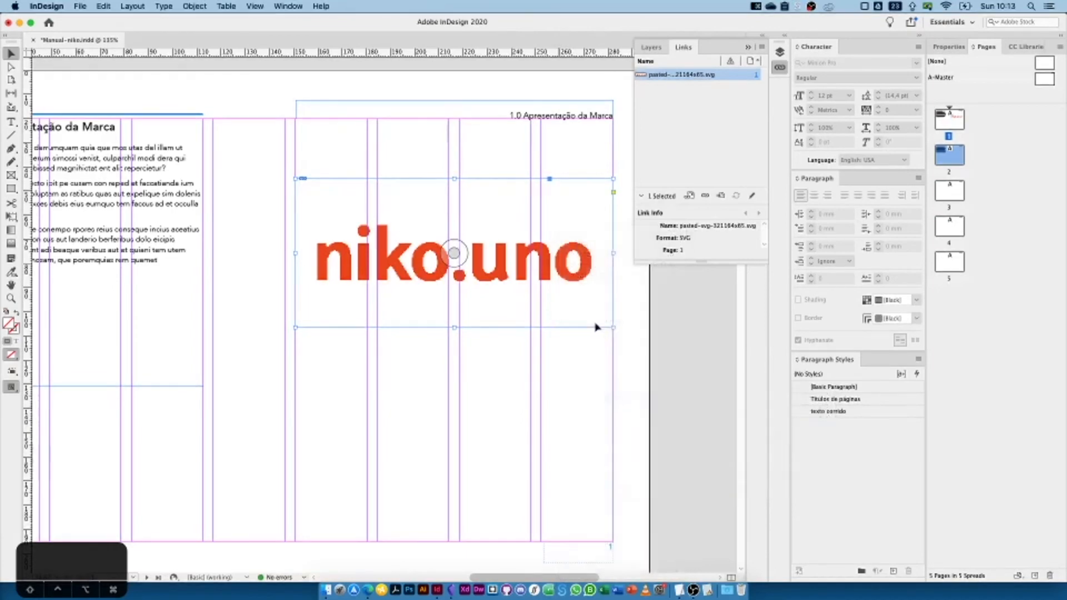
left_click_drag(553, 261, 529, 262)
key("w")
left_click(528, 311)
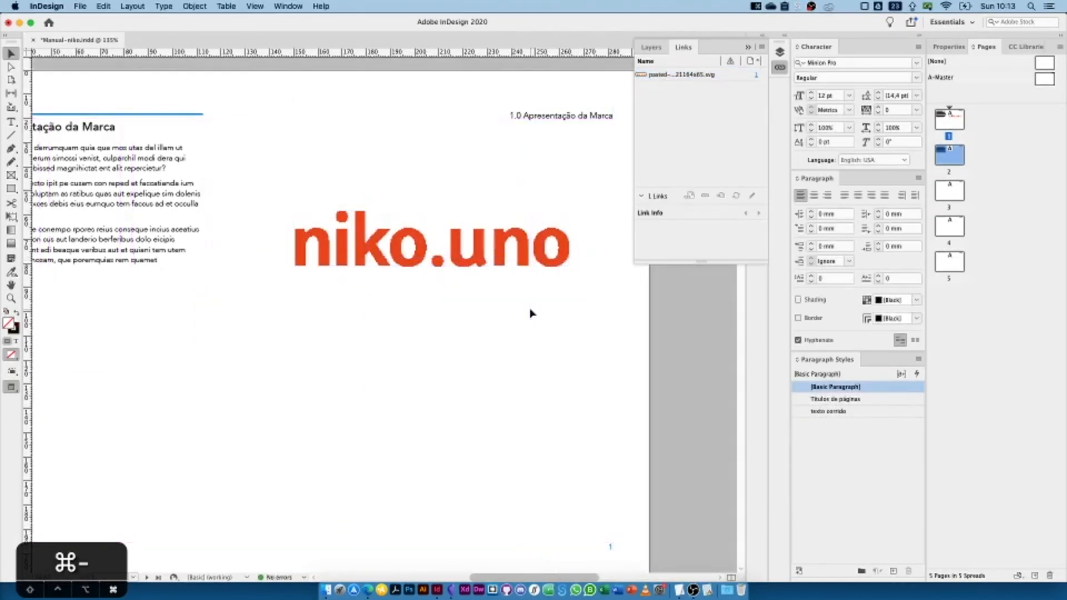
key("super+minus")
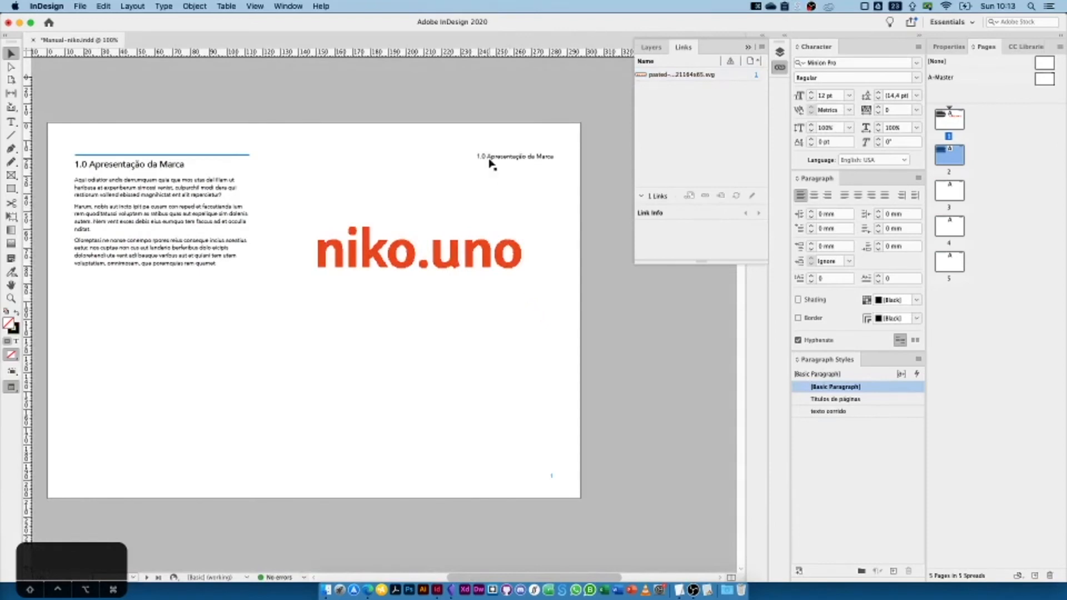
key("w")
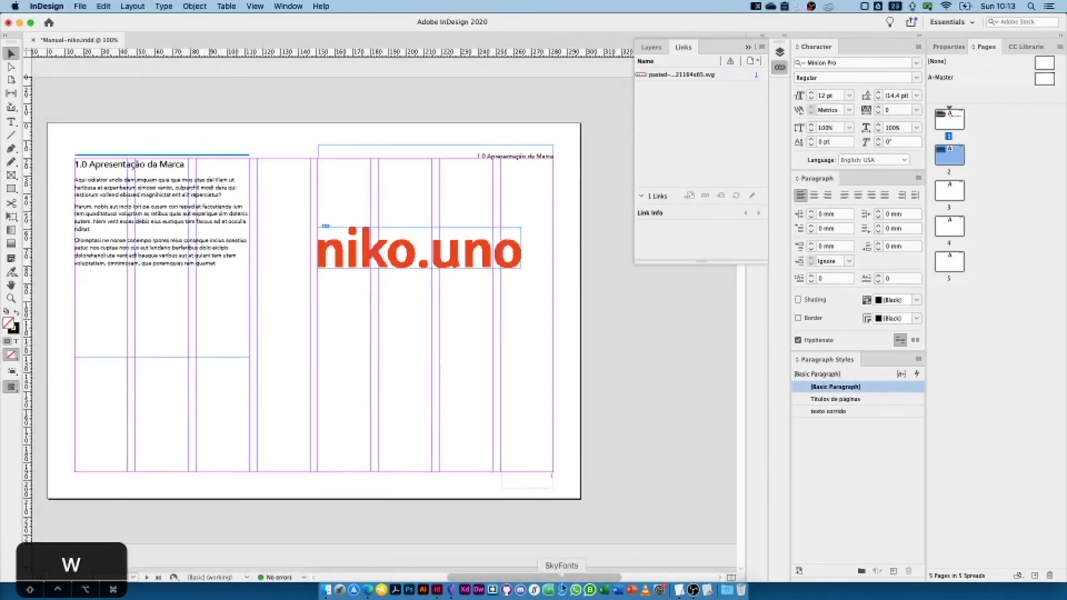
left_click(450, 592)
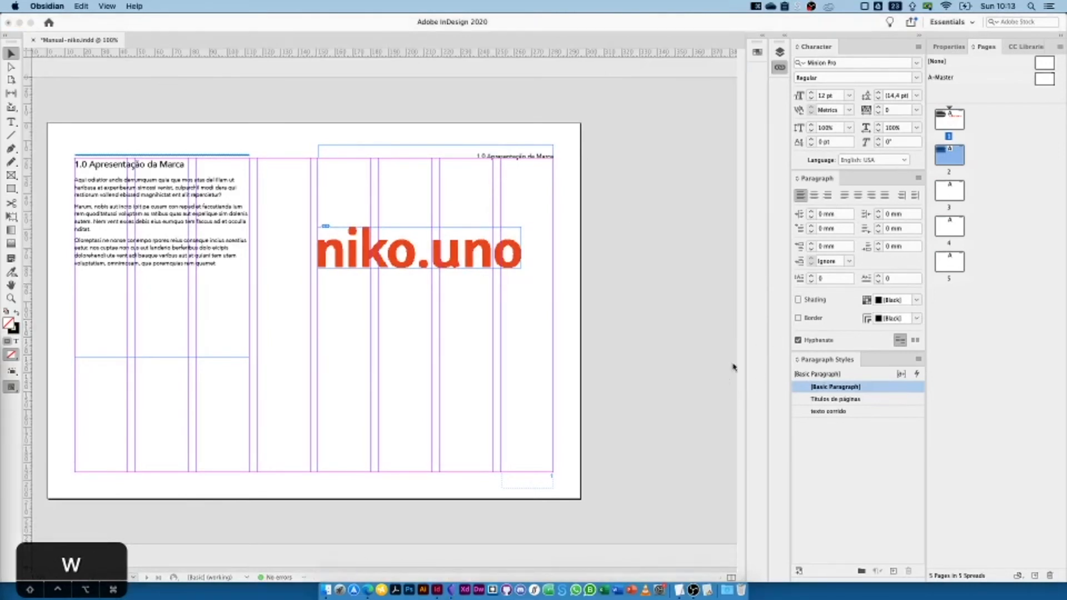
left_click(722, 335)
left_click(955, 122)
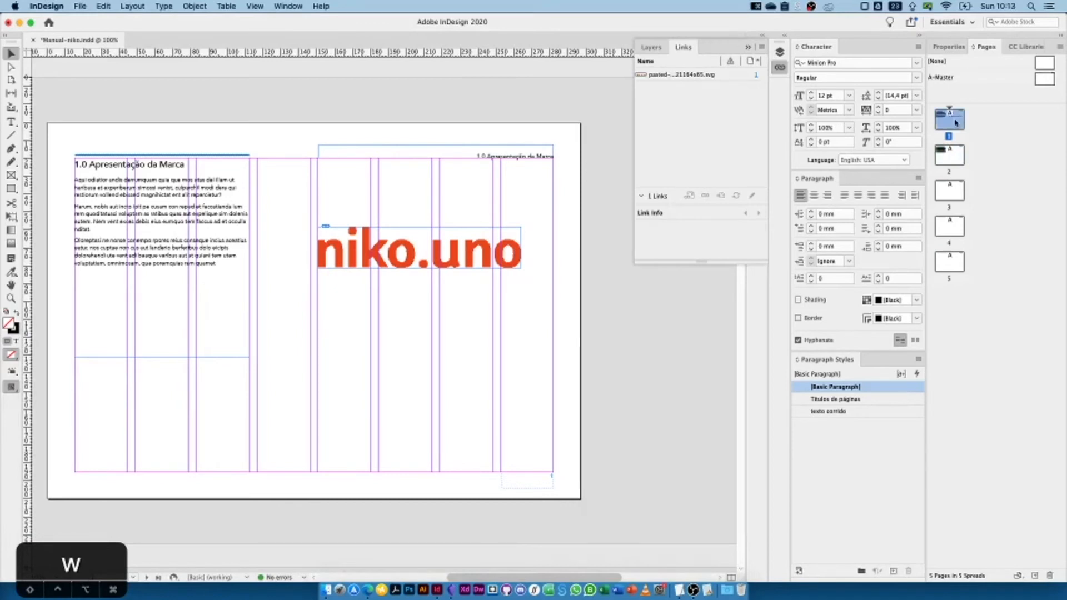
left_click_drag(942, 122, 969, 160)
left_click(949, 191)
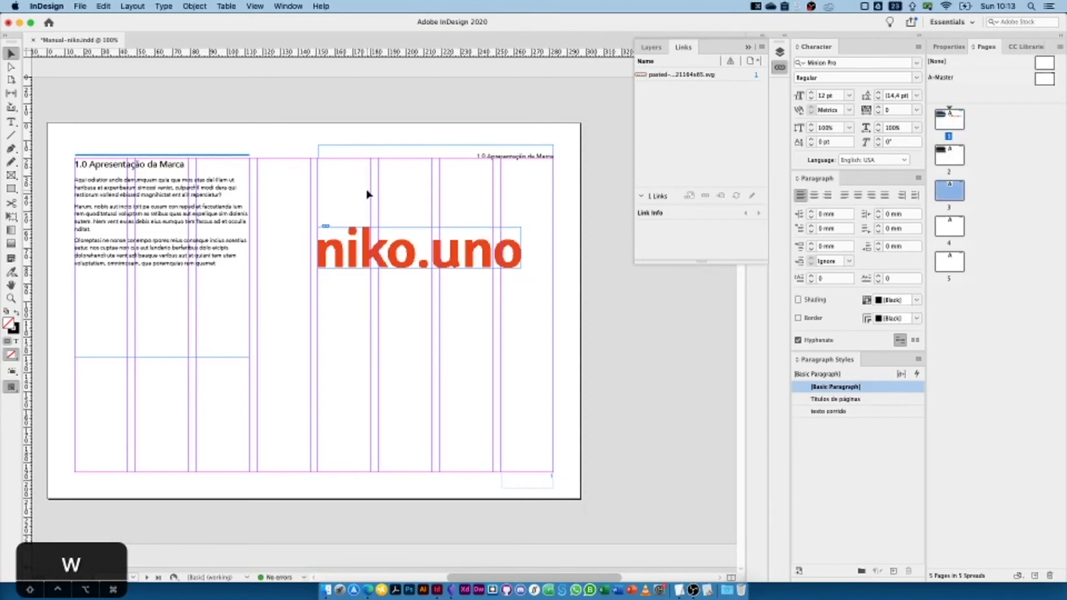
key("w")
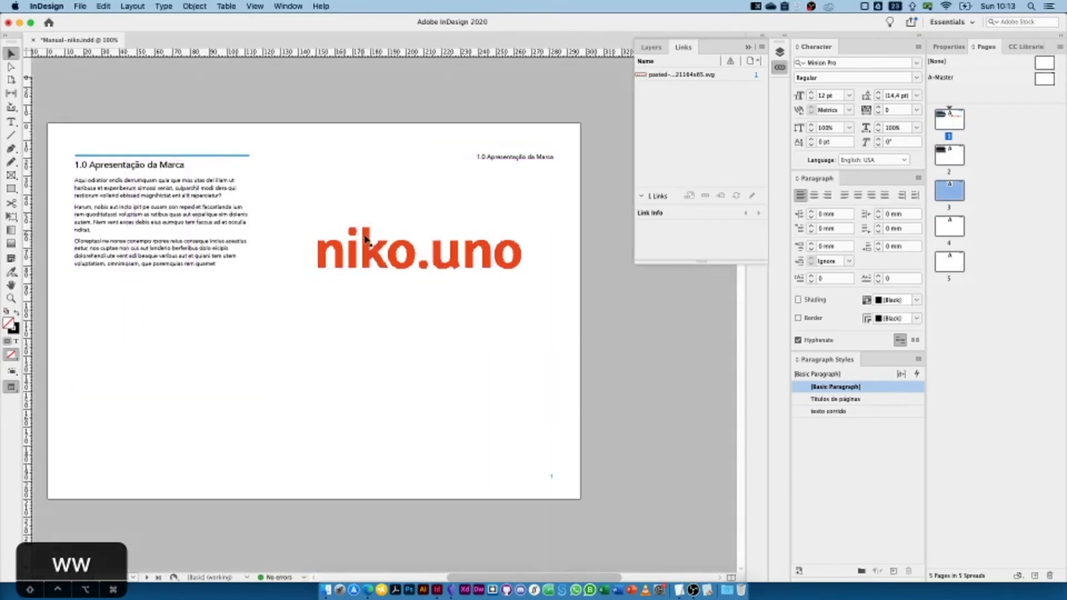
key("space")
left_click_drag(355, 148, 364, 150)
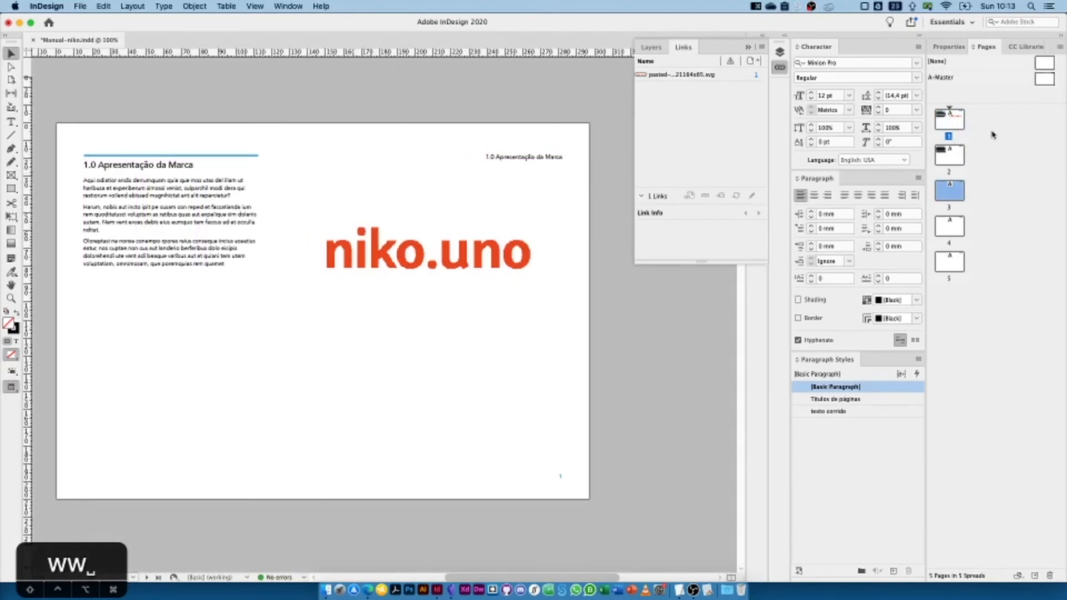
- Move blank page 3 to the start of the document and display it with its guides
left_click(956, 115)
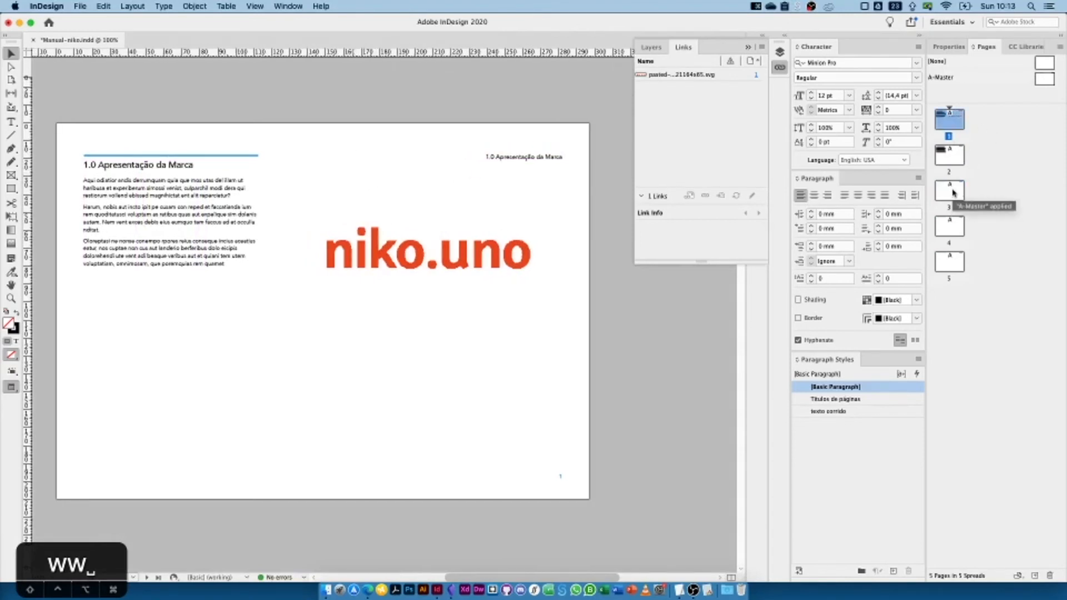
left_click_drag(953, 193, 933, 135)
double_click(944, 122)
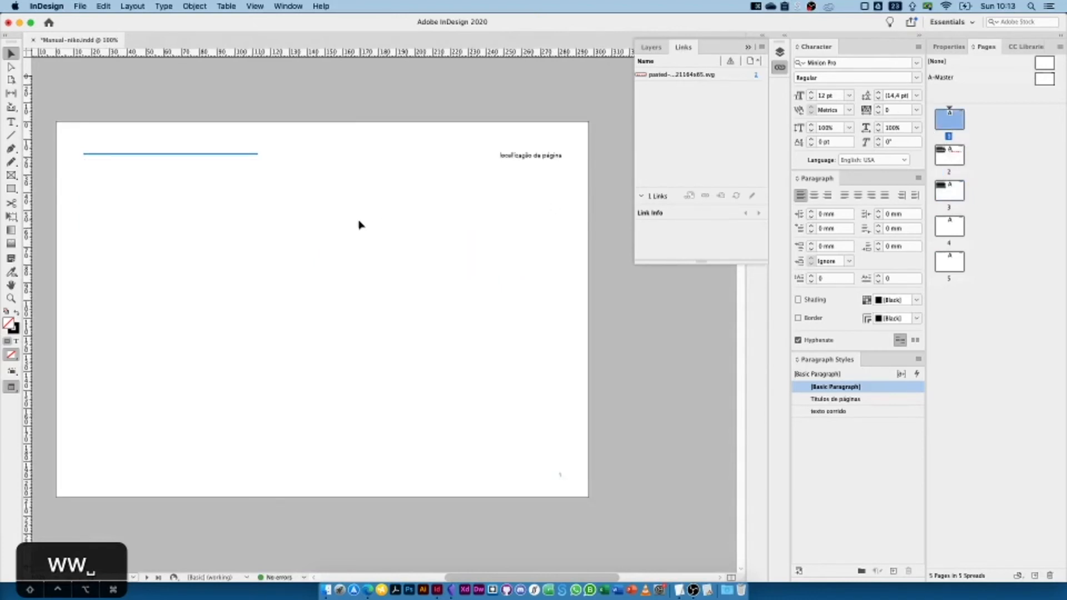
key("w")
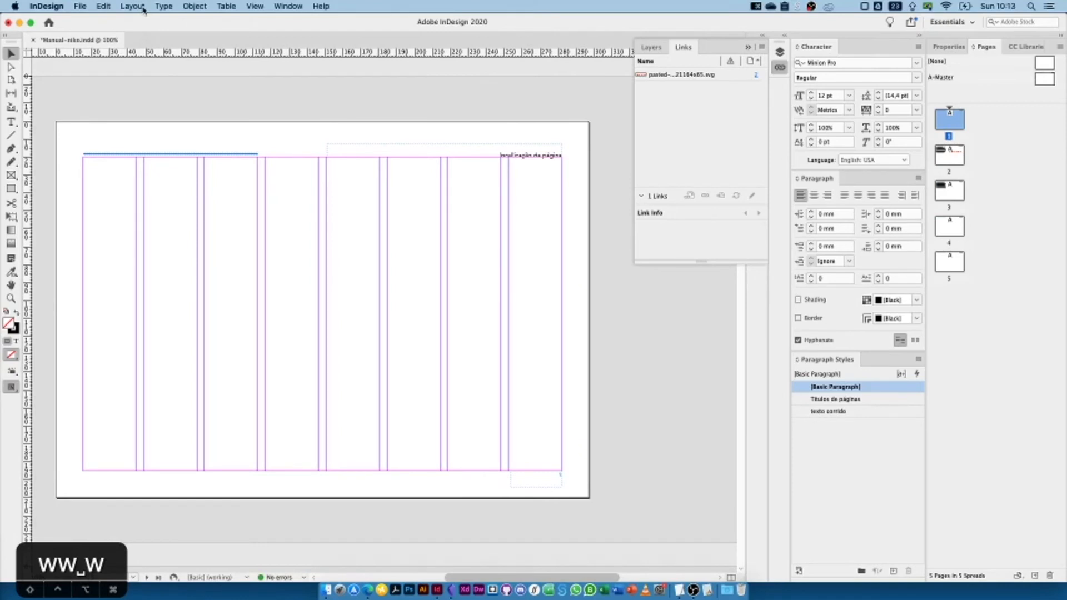
- Examine the paragraph style of the heading on page 2 and return to the blank first page
double_click(949, 155)
double_click(143, 169)
triple_click(144, 169)
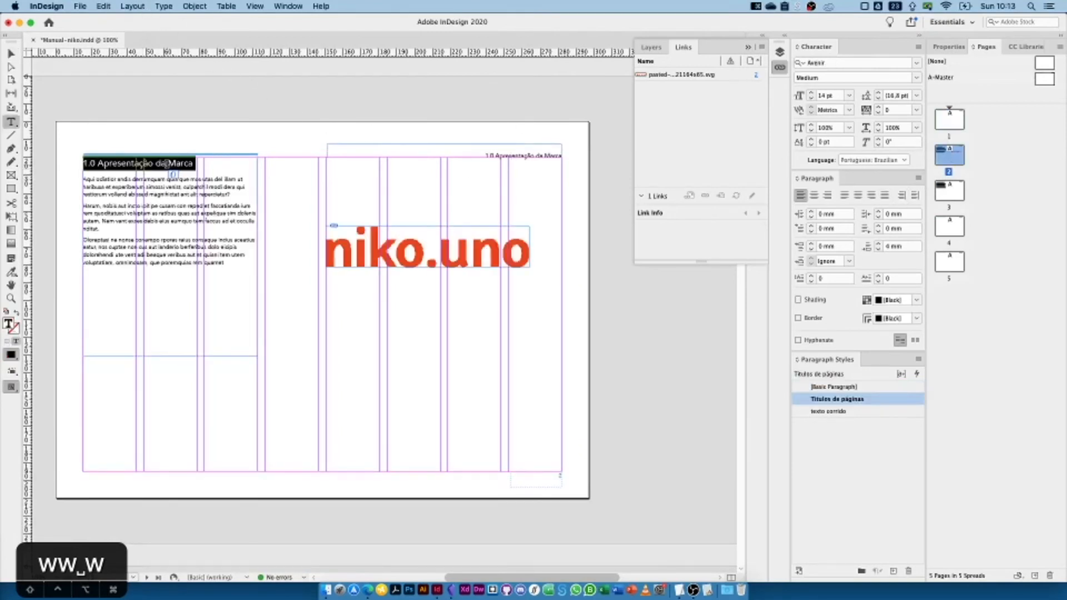
left_click(11, 53)
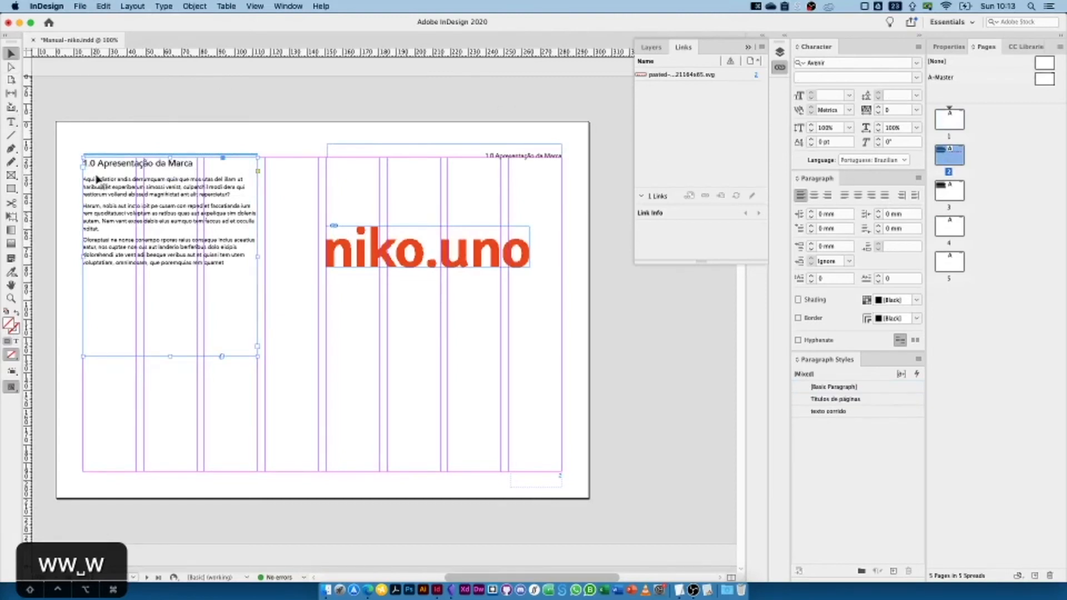
double_click(948, 119)
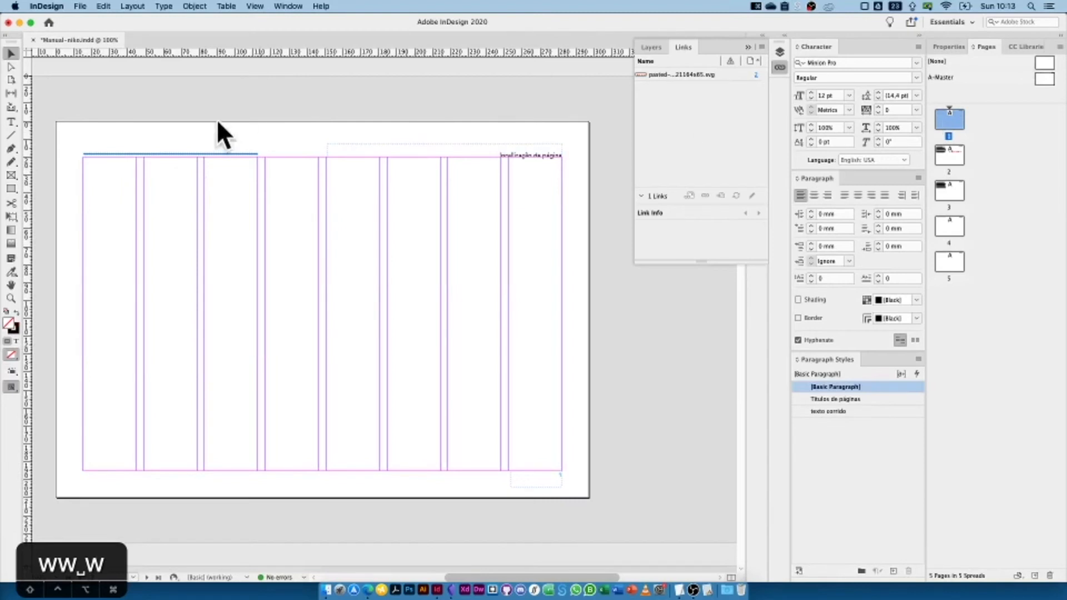
- Start a table of contents titled Sumário with Títulos de páginas as its title style
left_click(137, 5)
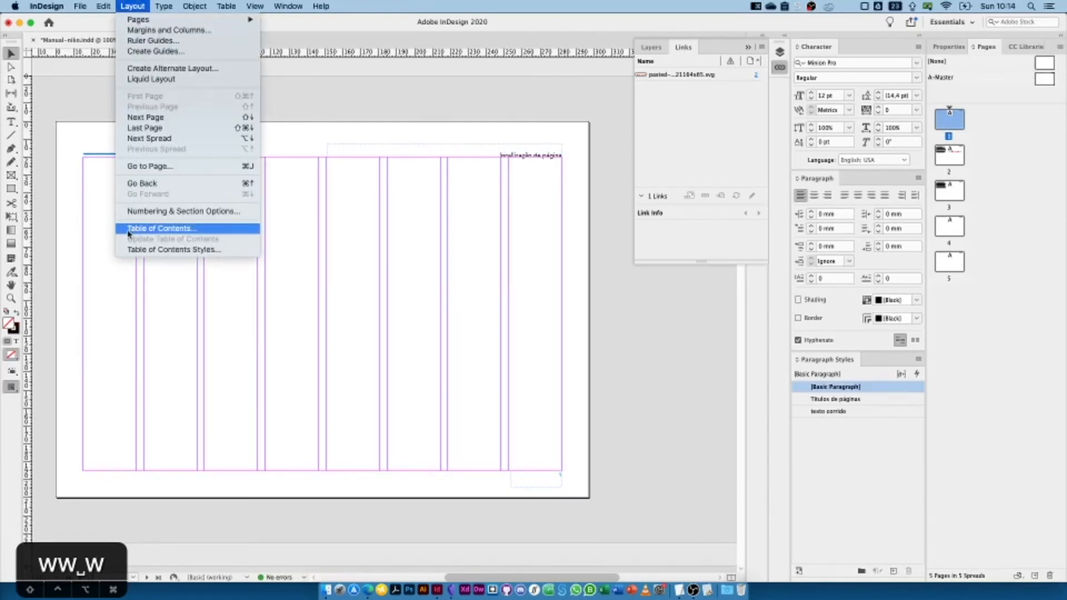
left_click(165, 229)
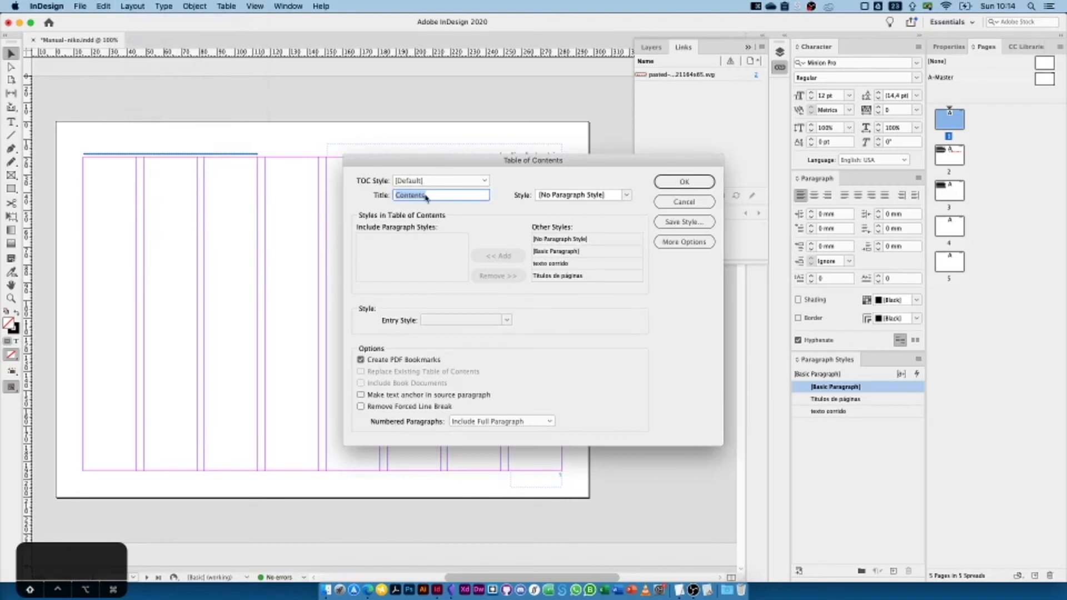
type("Sumário")
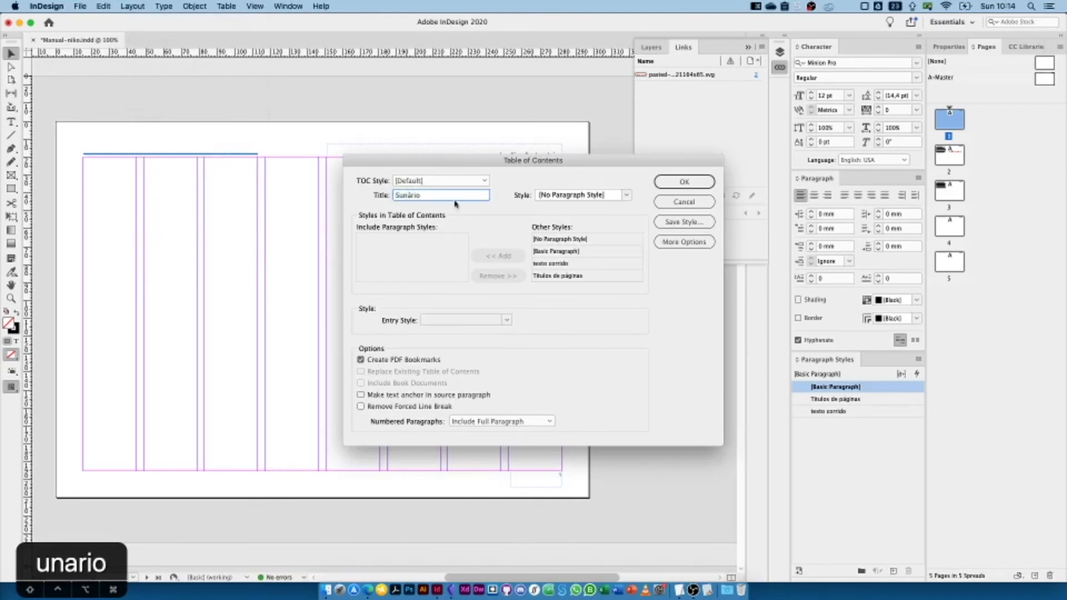
key("Delete")
type("m")
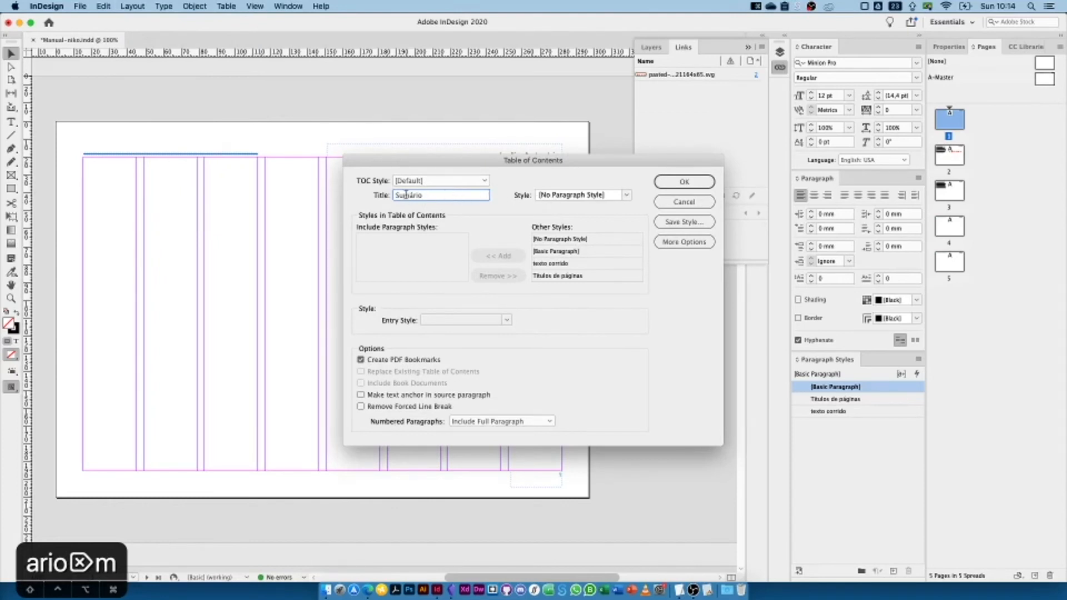
left_click(558, 195)
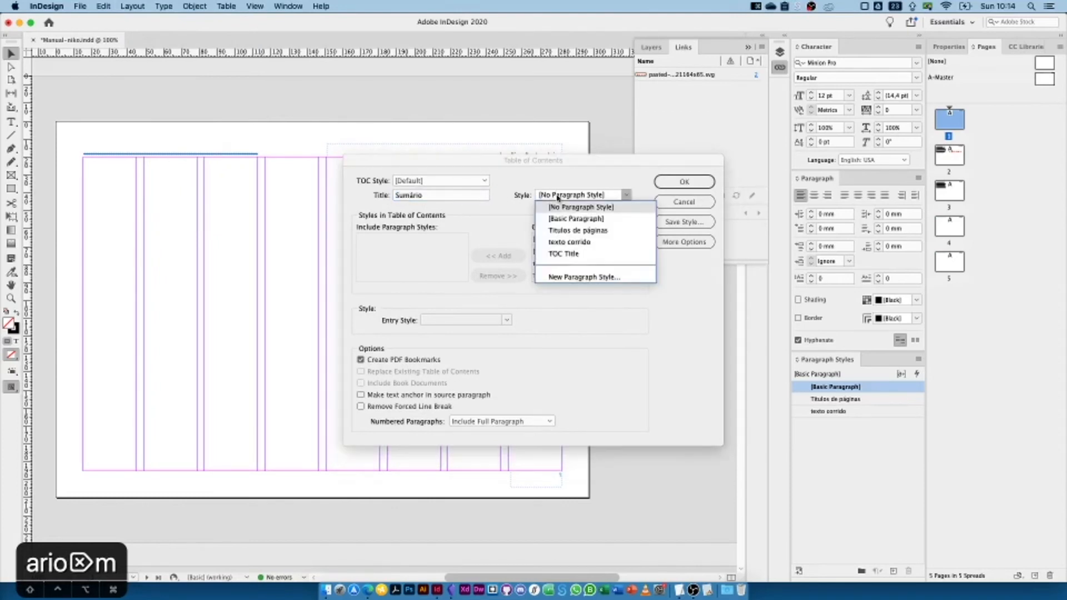
left_click(589, 233)
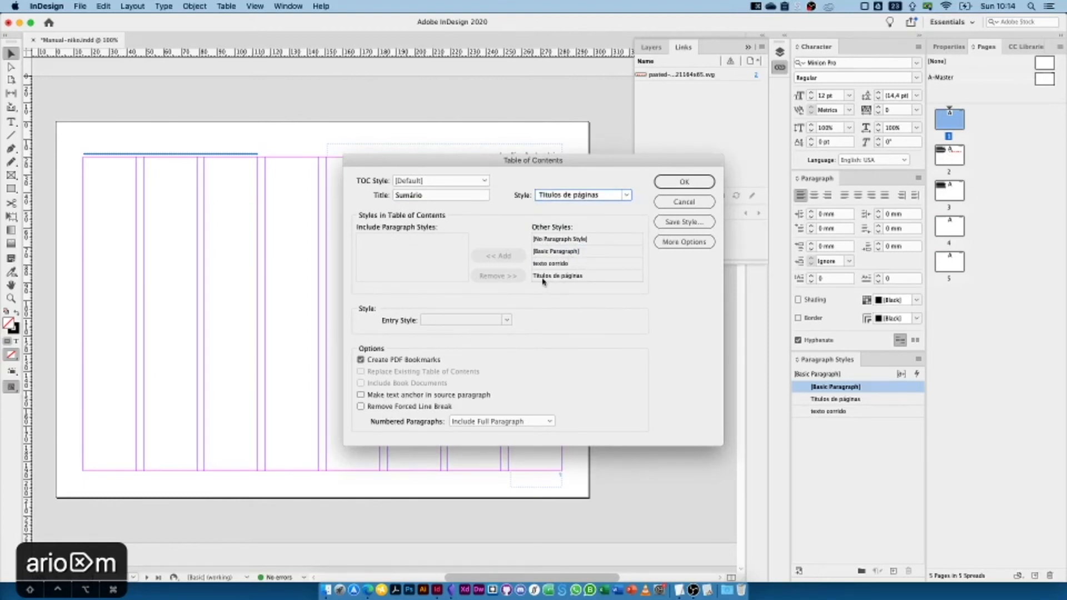
- Include the Títulos de páginas style in the table of contents and set its entry style to texto corrido
left_click(568, 278)
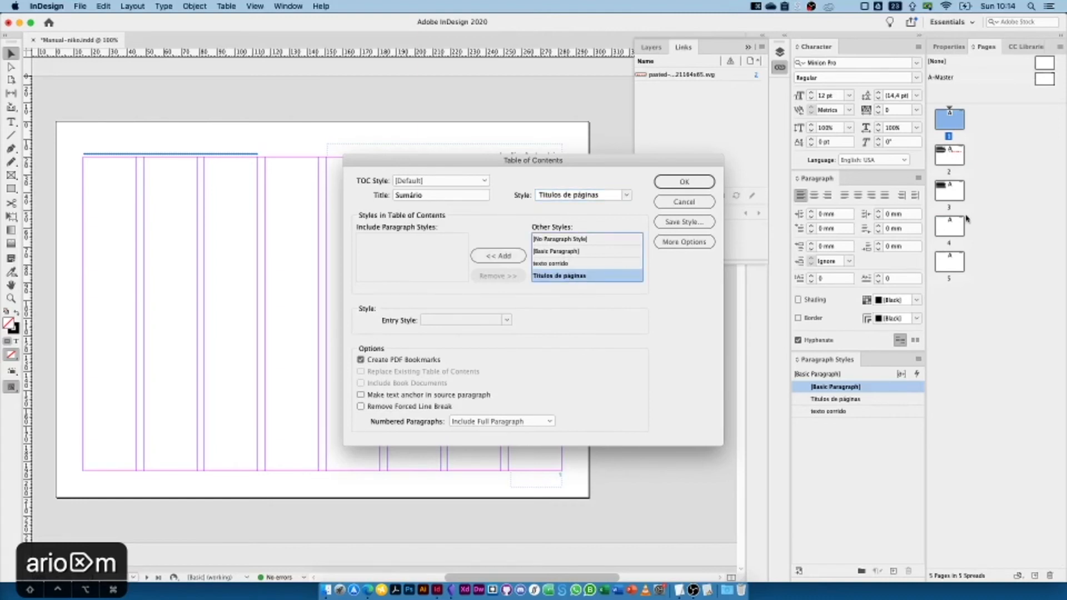
left_click(498, 255)
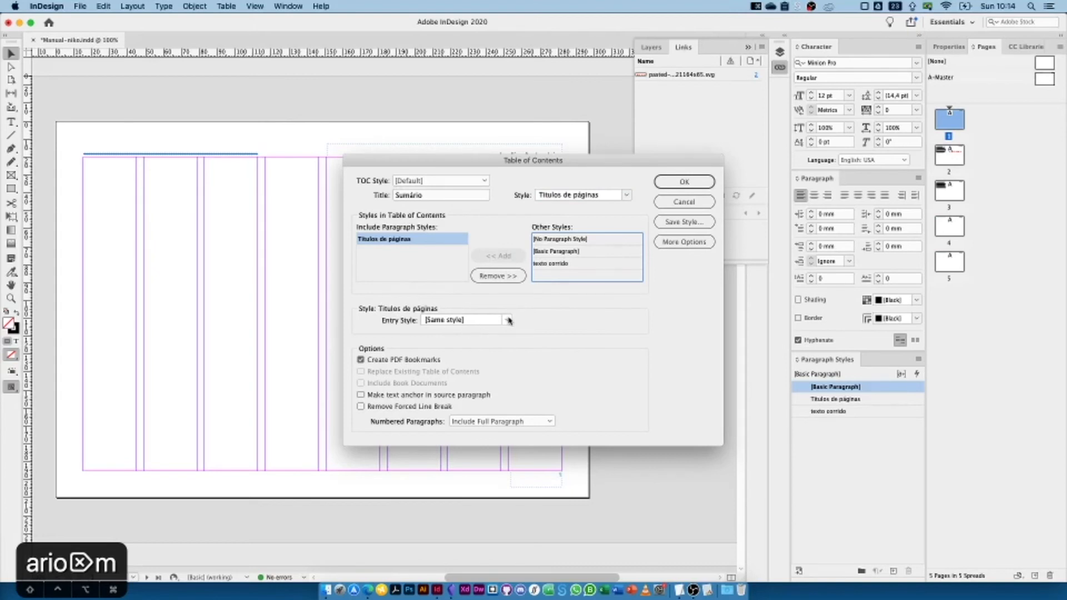
left_click(508, 320)
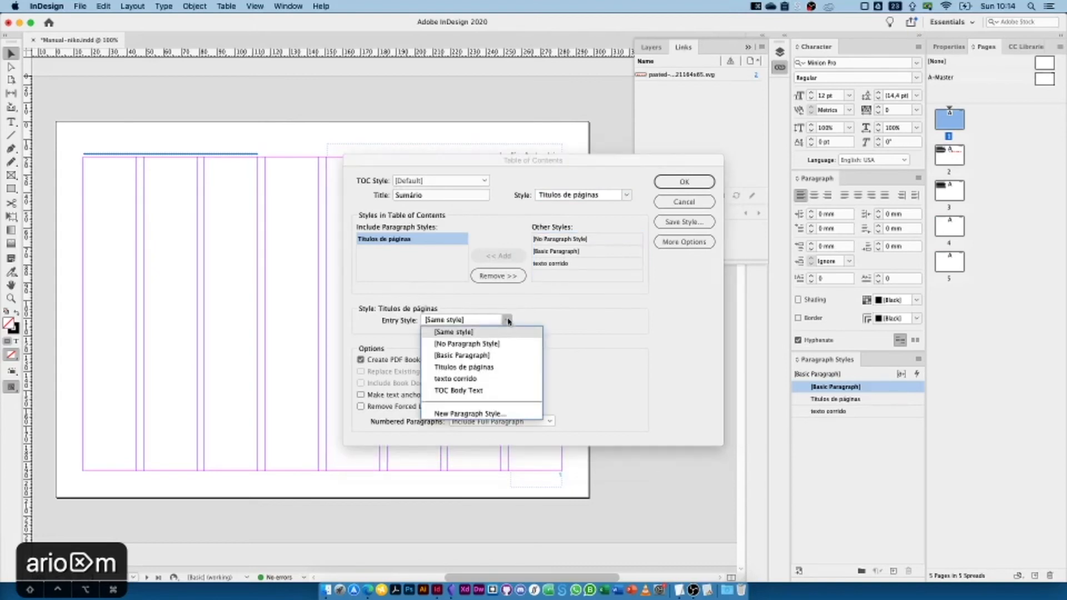
left_click(489, 379)
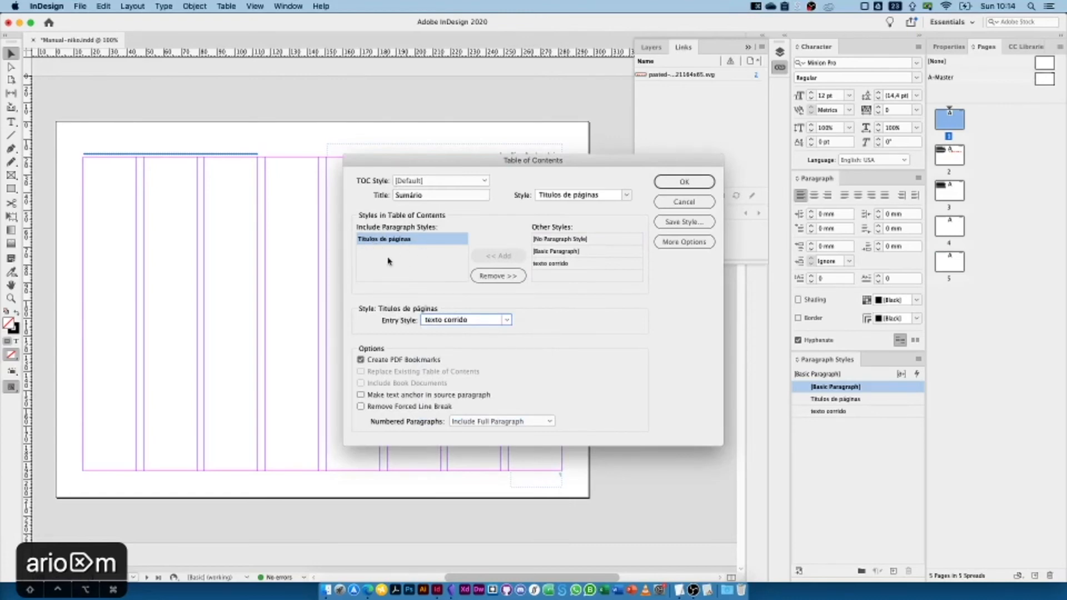
left_click_drag(520, 157, 461, 130)
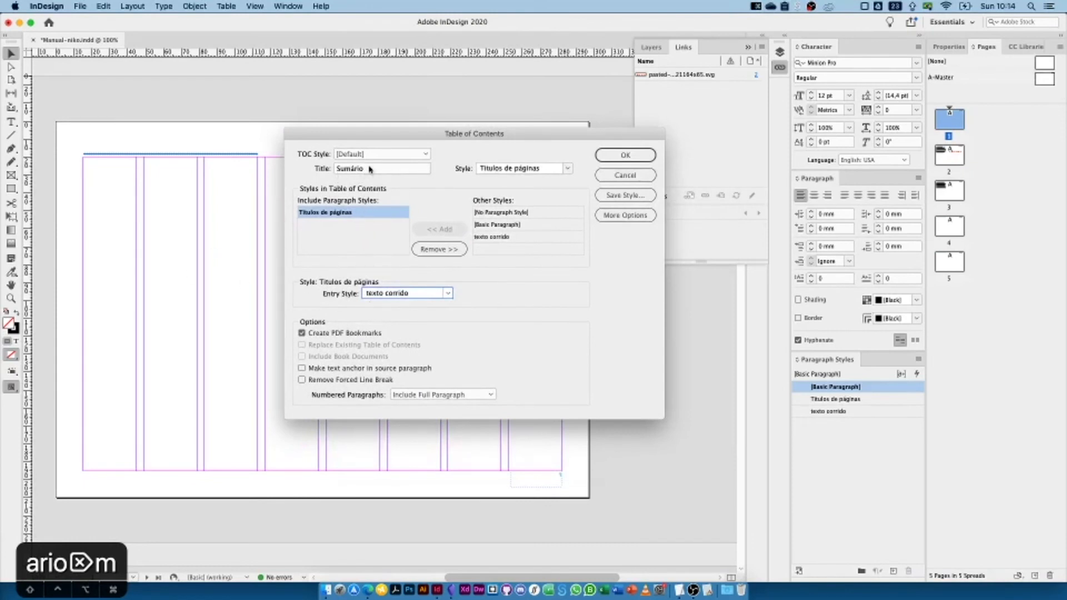
left_click(370, 169)
left_click_drag(362, 169, 341, 173)
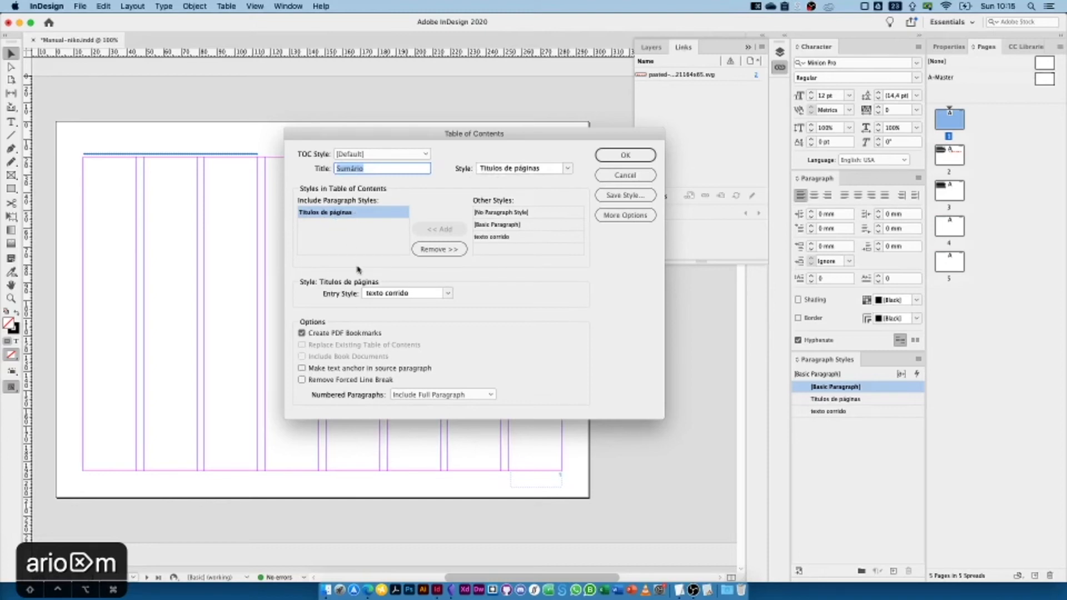
left_click(381, 295)
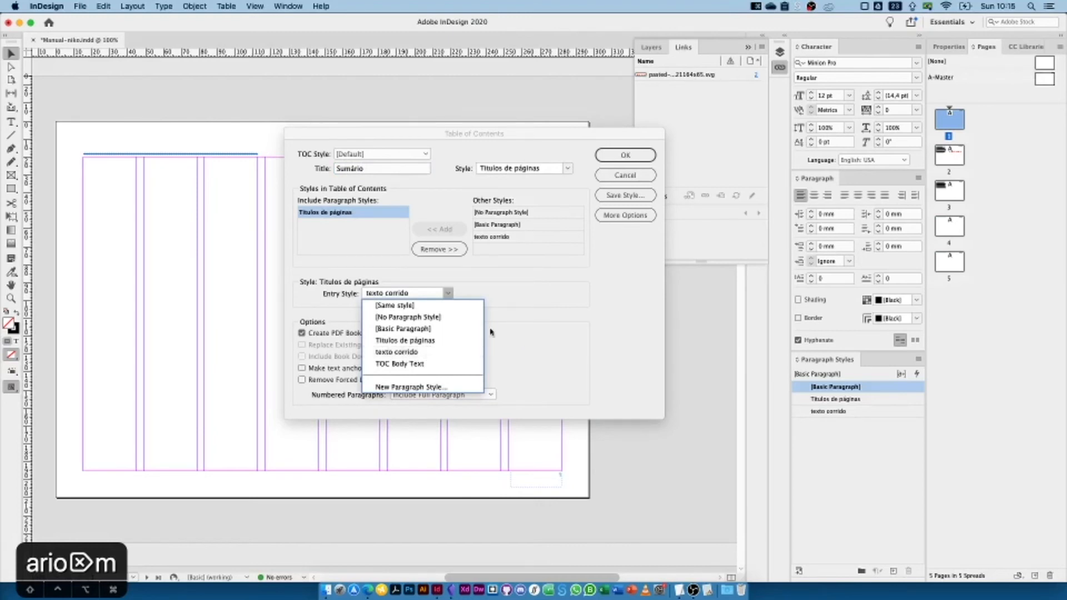
left_click(559, 323)
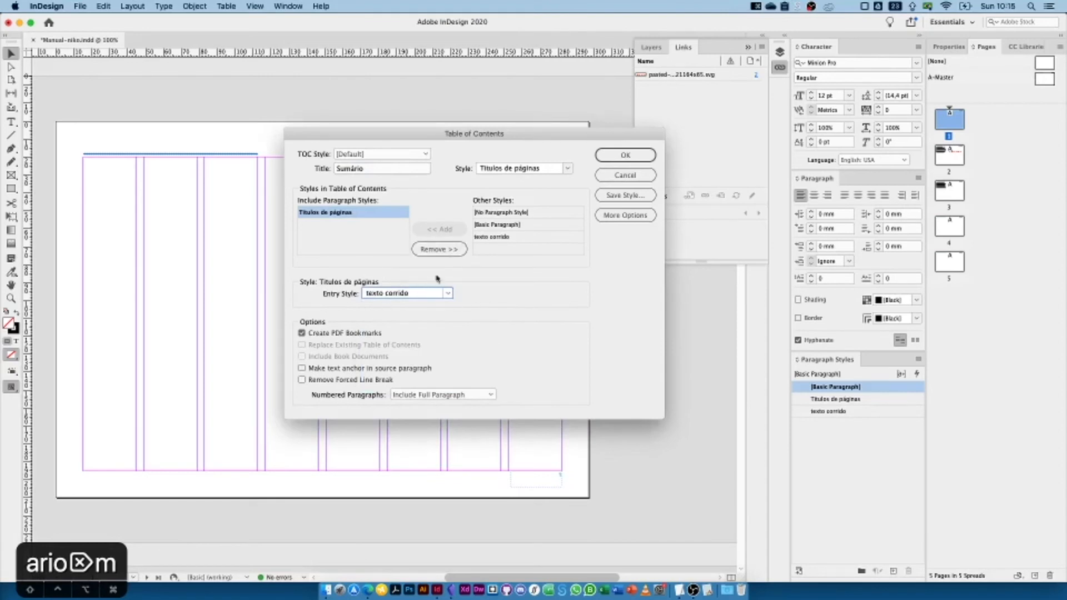
- Generate the table of contents and place it in a text frame spanning the first three columns of page 1
left_click(601, 151)
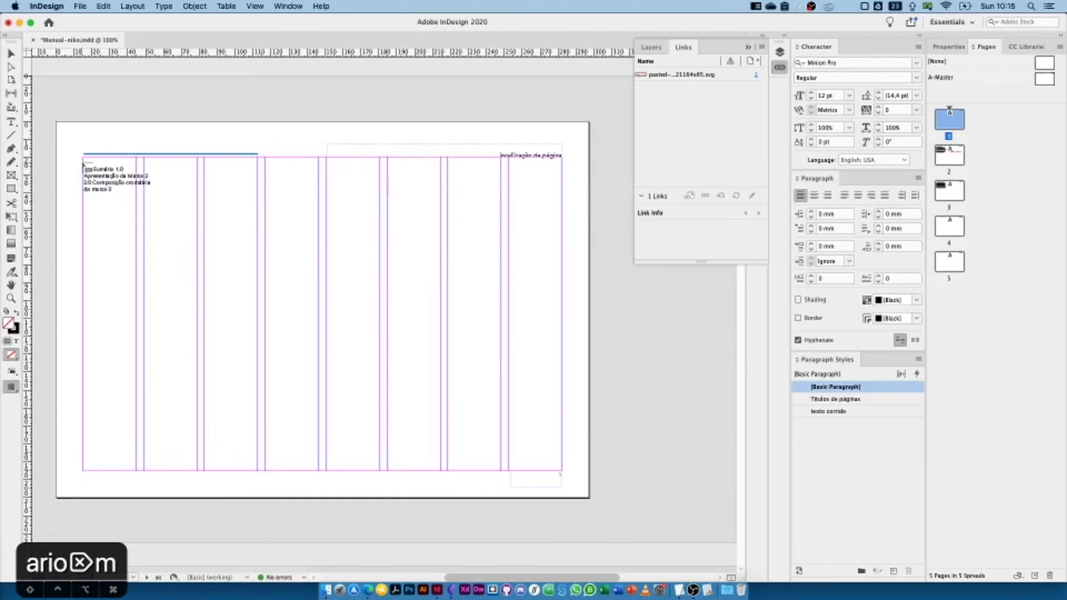
left_click_drag(84, 158, 257, 384)
left_click(329, 246)
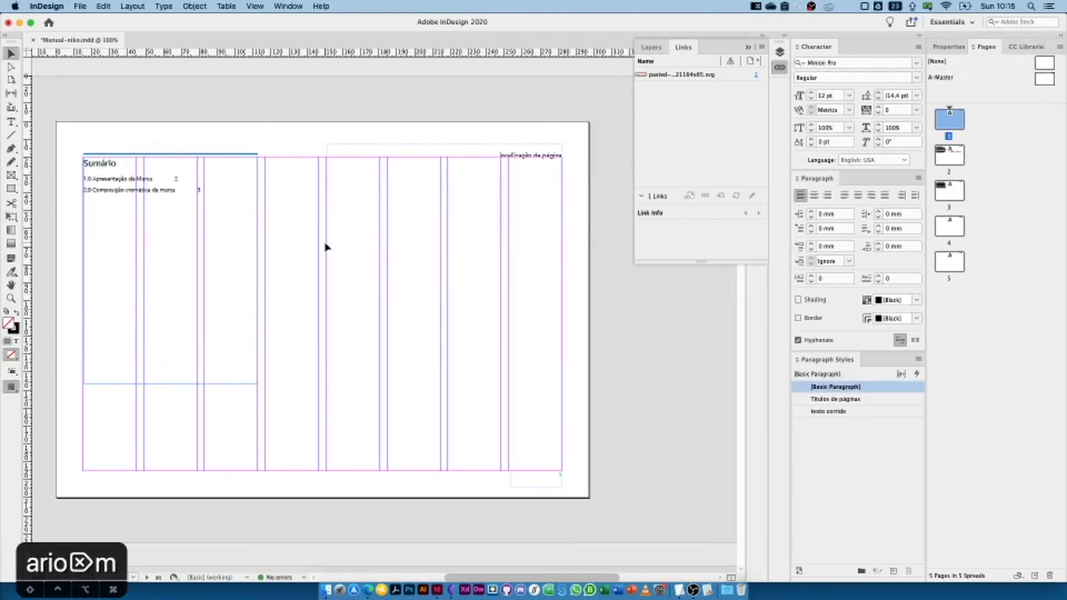
- Preview the page without guides and examine the paragraph styles of the Sumário title and its first entry
key("w")
left_click_drag(211, 202, 260, 241)
left_click_drag(128, 145, 417, 282)
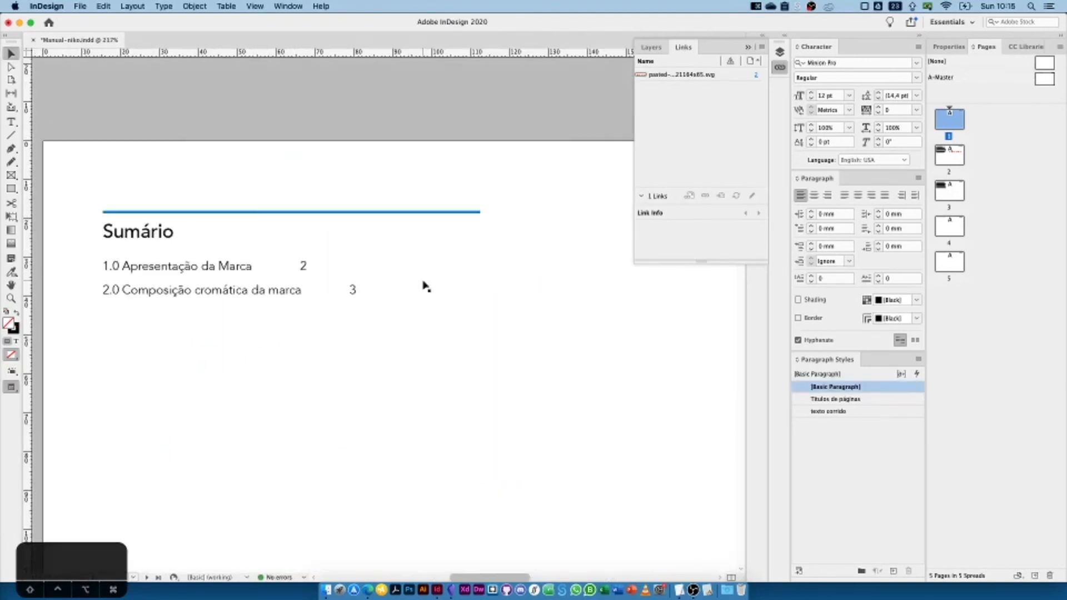
double_click(152, 231)
double_click(116, 220)
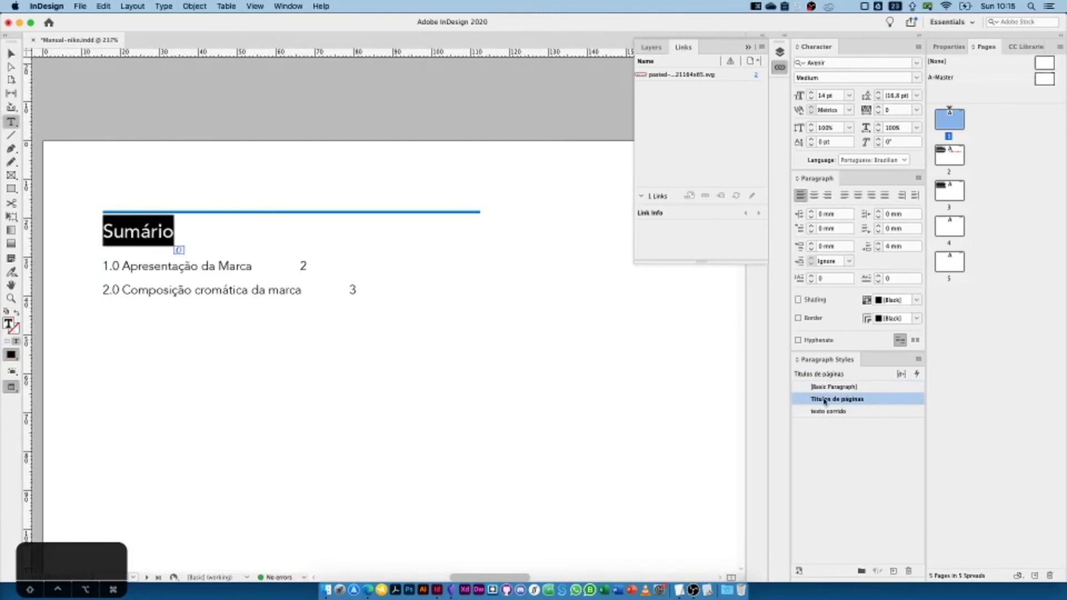
triple_click(134, 264)
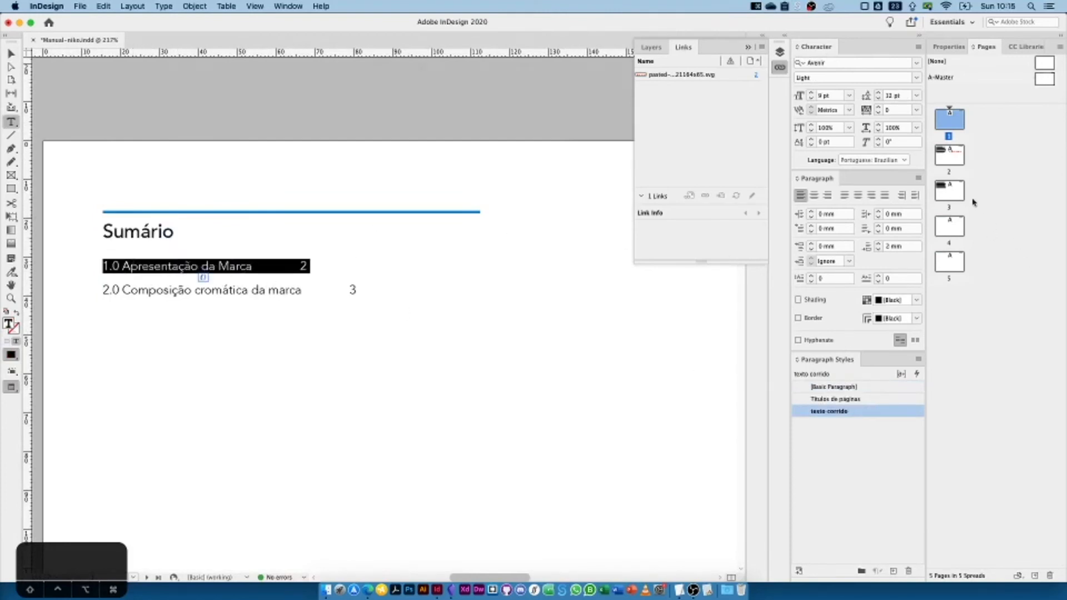
- Check the listed entries against pages 2 and 3, and examine the gaps before their page numbers on page 1
double_click(946, 162)
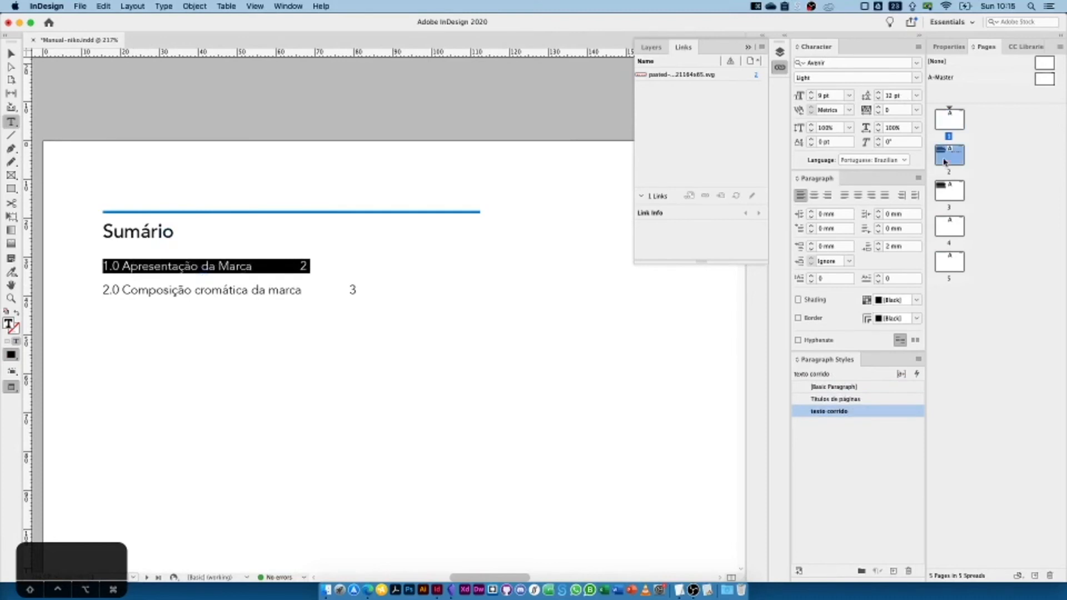
double_click(947, 192)
double_click(947, 124)
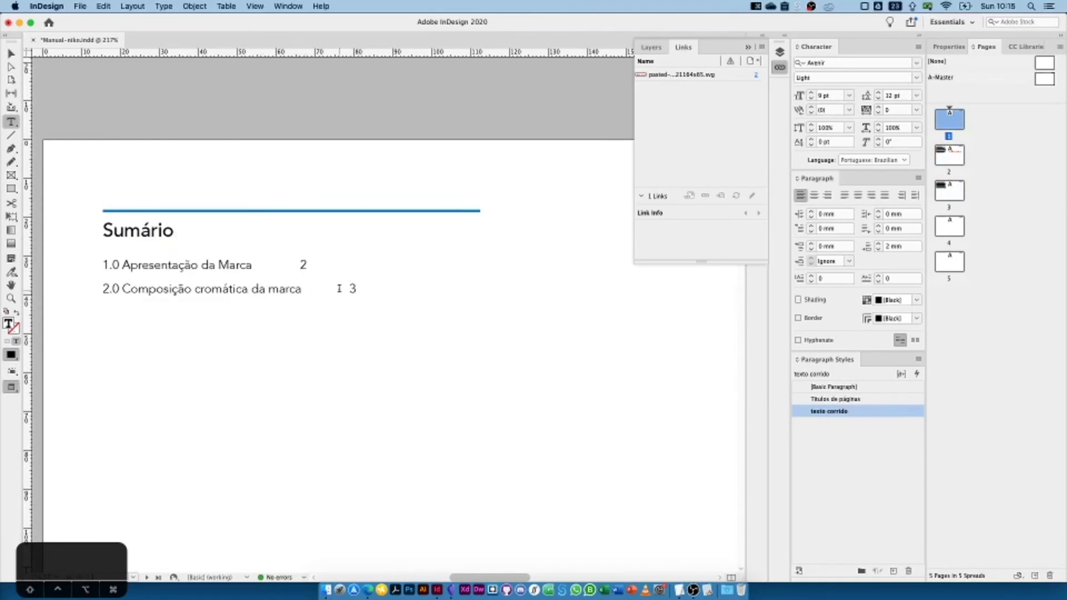
double_click(337, 286)
double_click(279, 265)
left_click(274, 288)
key("super+minus")
key("super+minus")
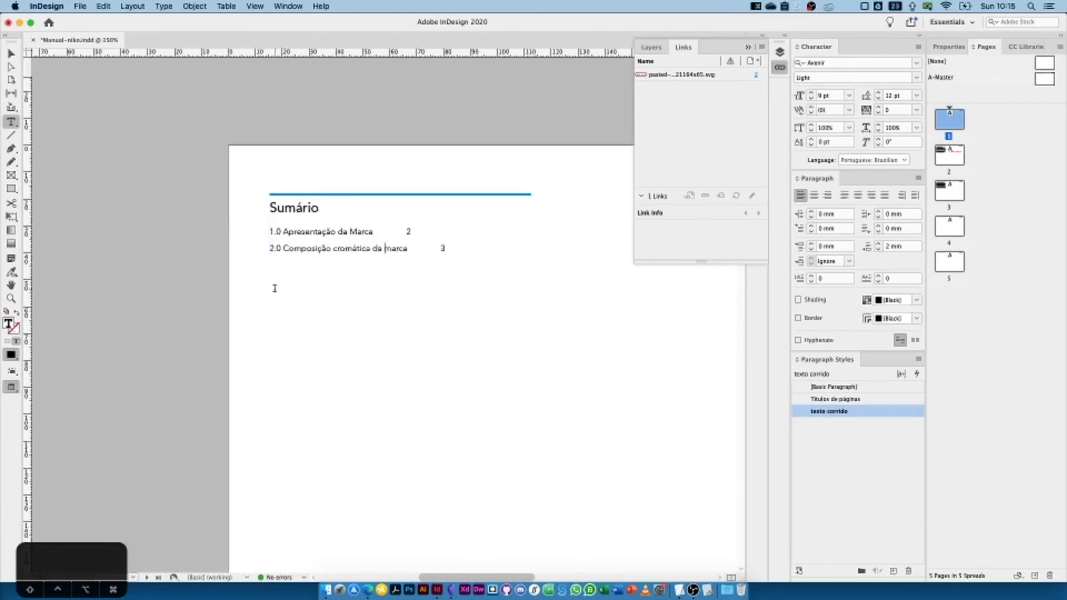
- Show the guides and give the 1.0 Apresentação da Marca entry a right-aligned tab stop at 96,661 mm, the frame's edge
left_click(11, 54)
key("w")
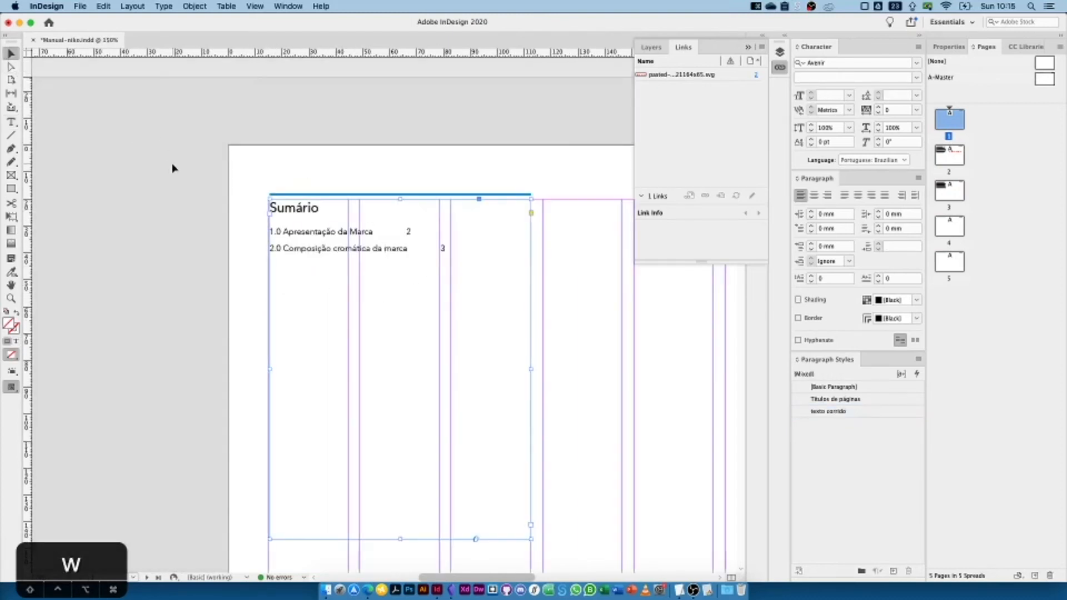
double_click(466, 259)
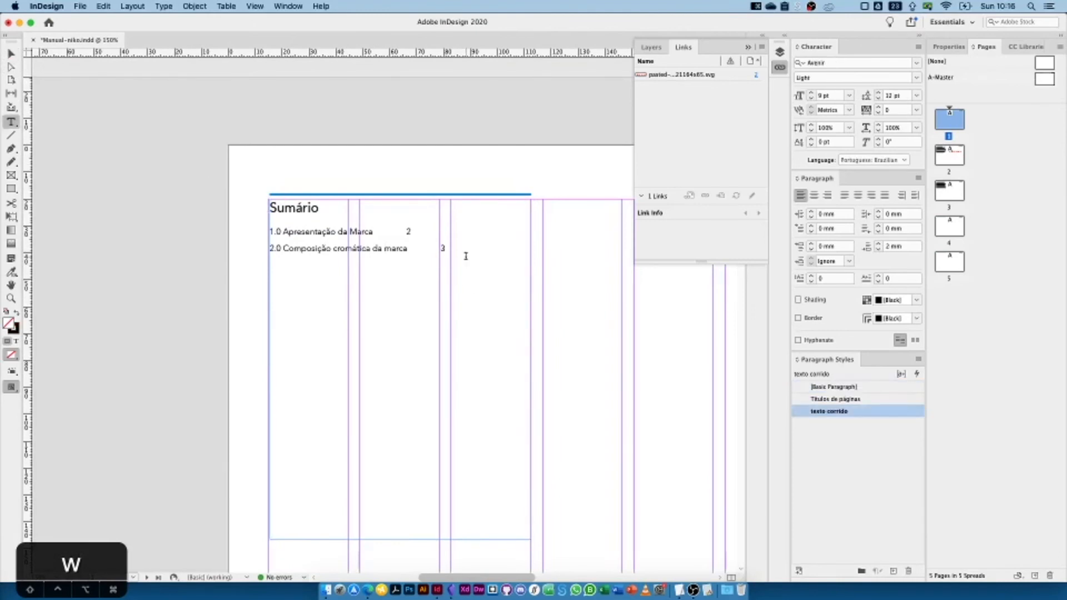
double_click(380, 231)
triple_click(380, 231)
left_click(284, 230)
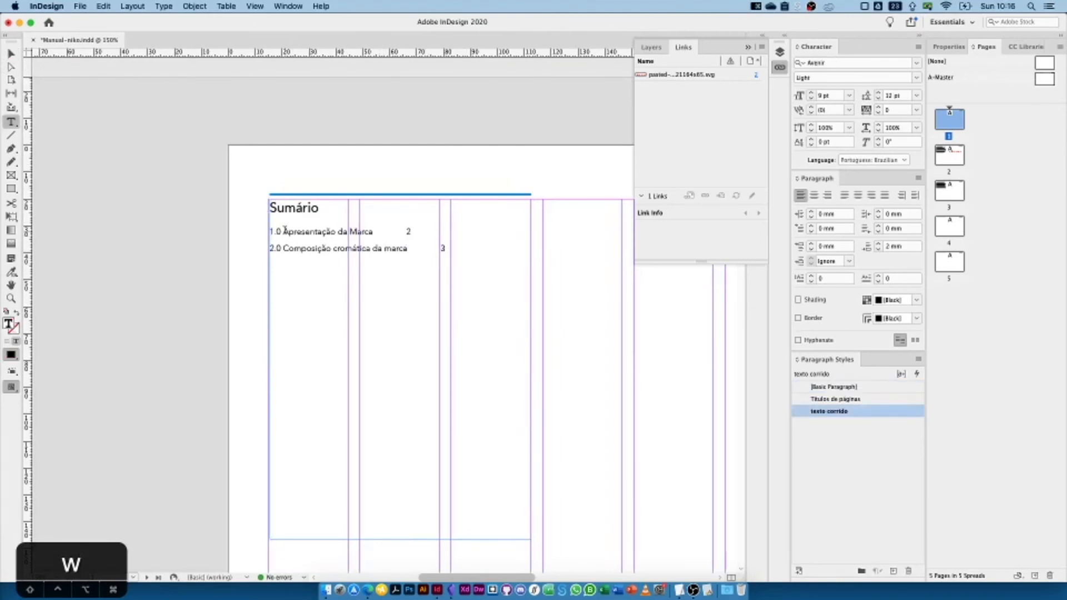
triple_click(350, 227)
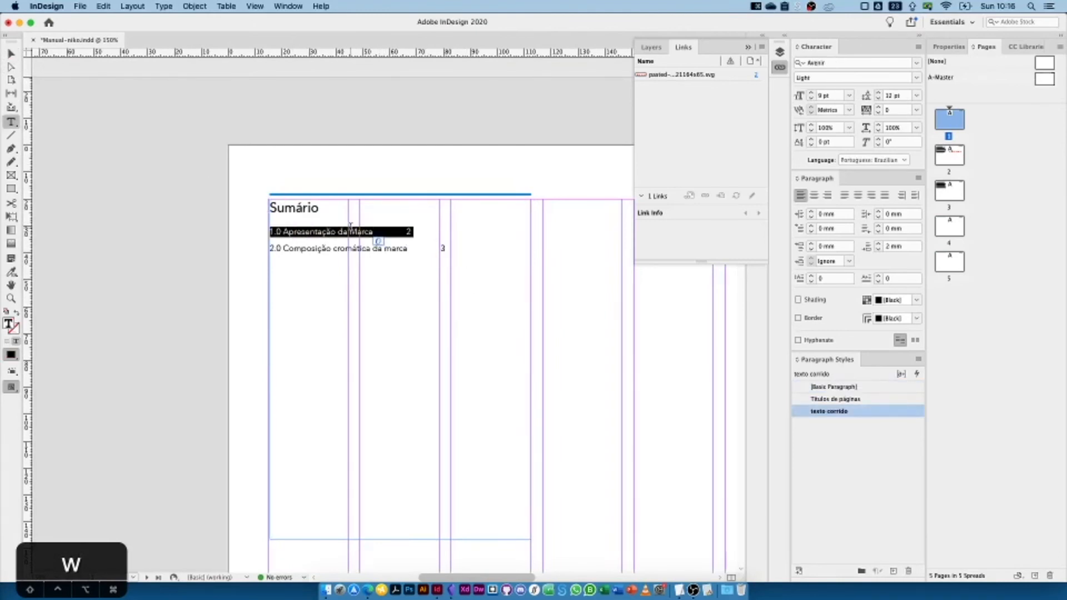
left_click(167, 6)
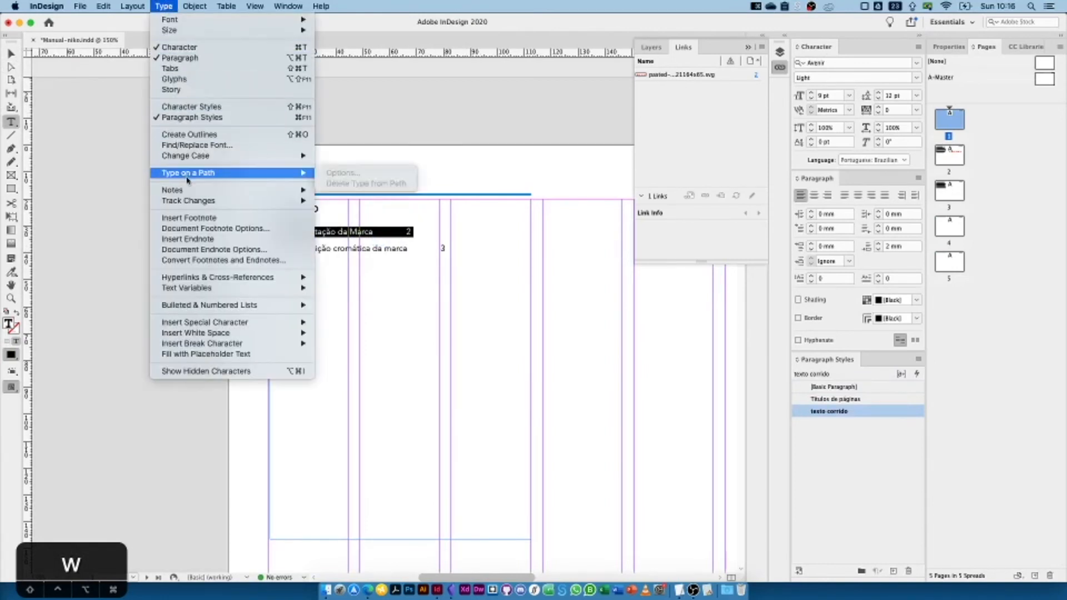
left_click(170, 68)
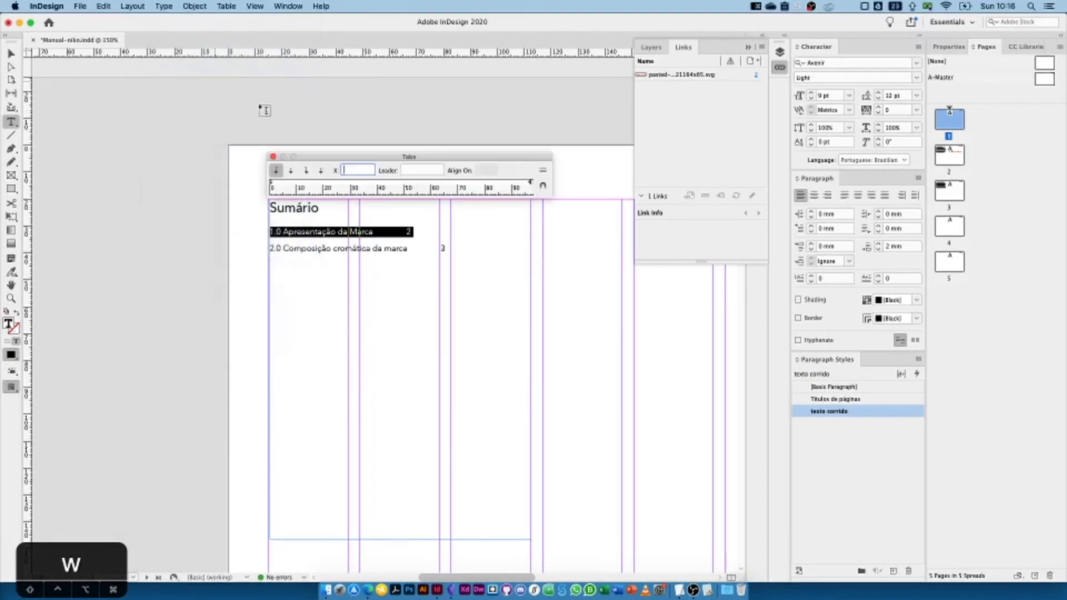
left_click(306, 172)
left_click(437, 185)
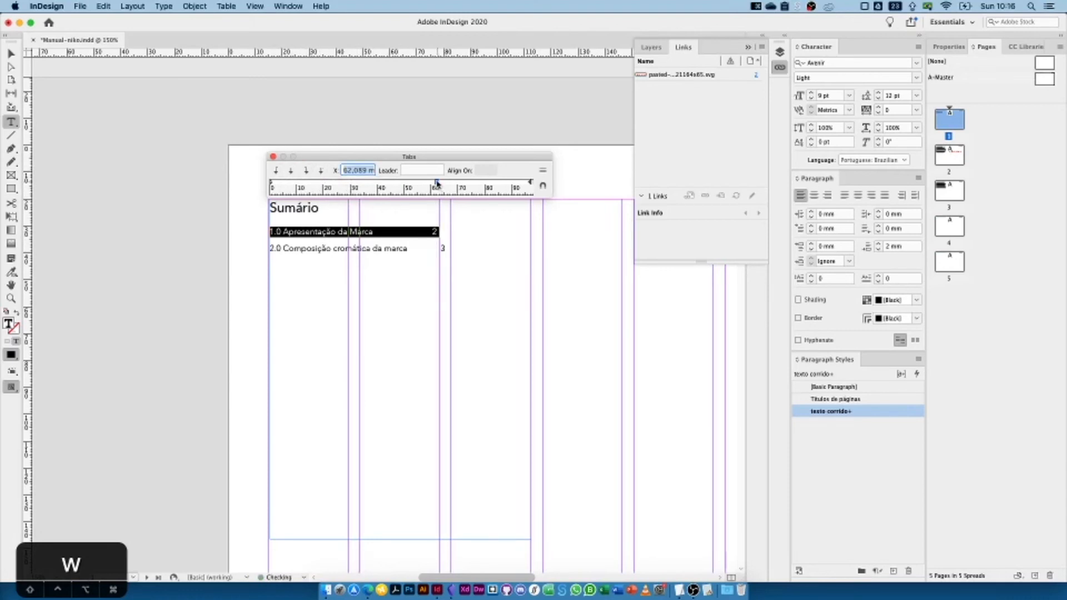
left_click_drag(438, 185, 529, 185)
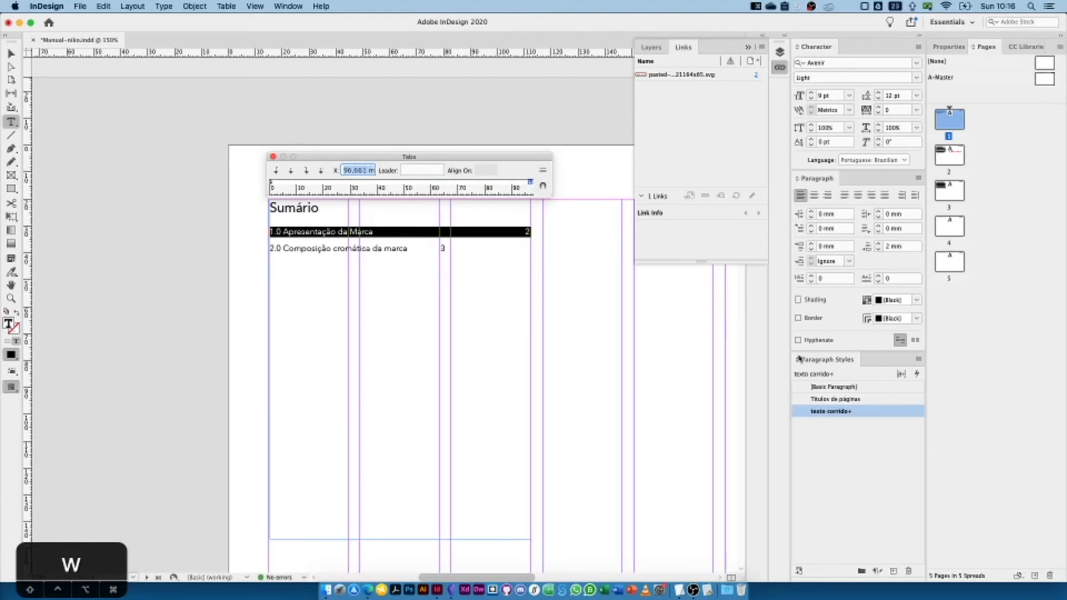
- Try a dot and a spaced dash as the tab leader of the 1.0 Apresentação da Marca entry
mouse_move(847, 414)
left_click(410, 172)
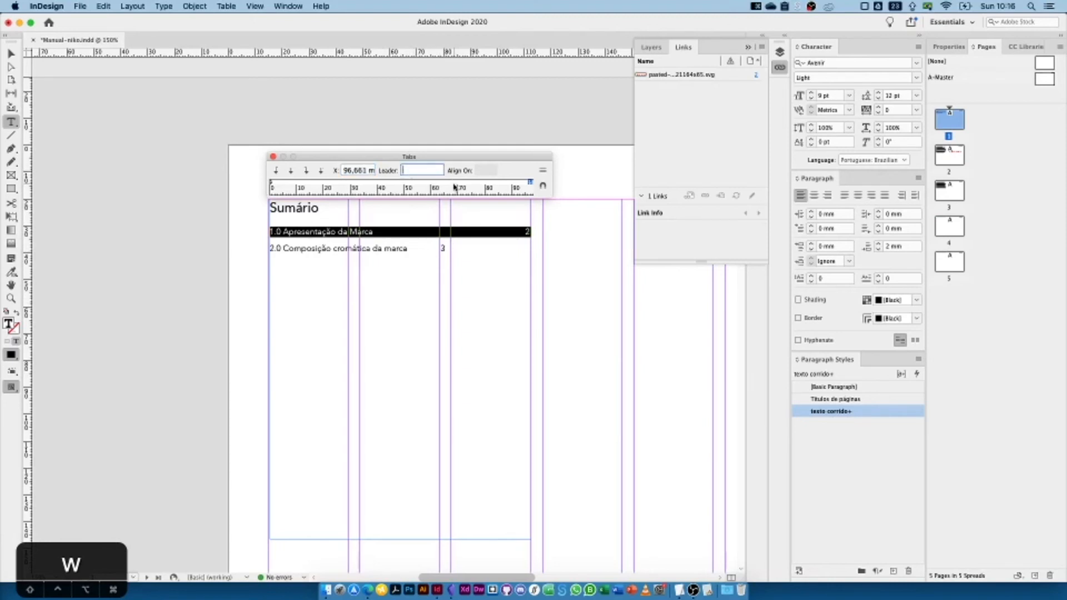
type(".")
left_click(350, 170)
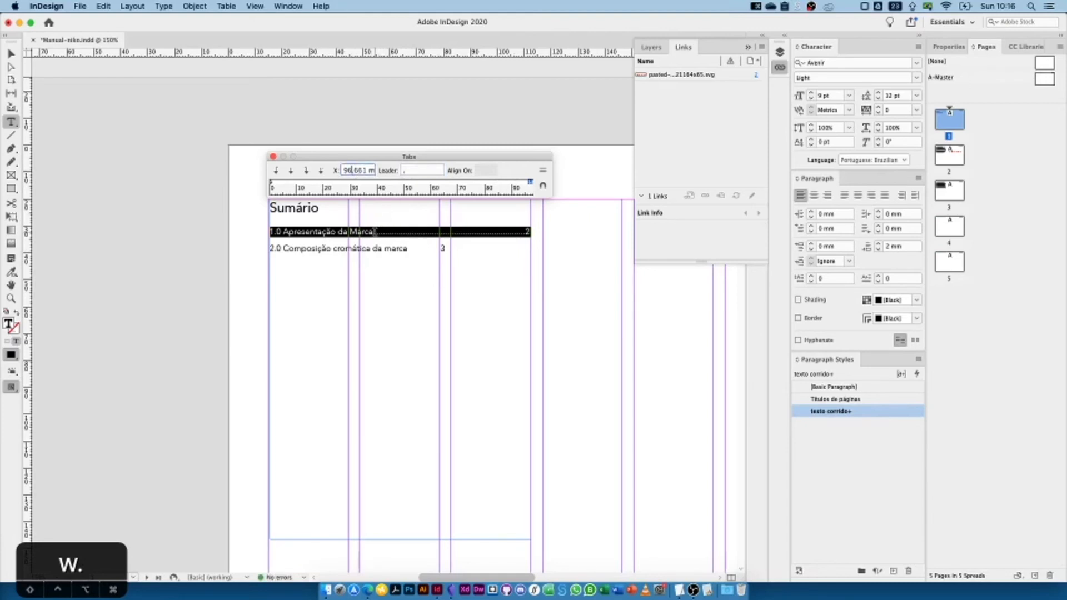
left_click(429, 172)
key("BackSpace")
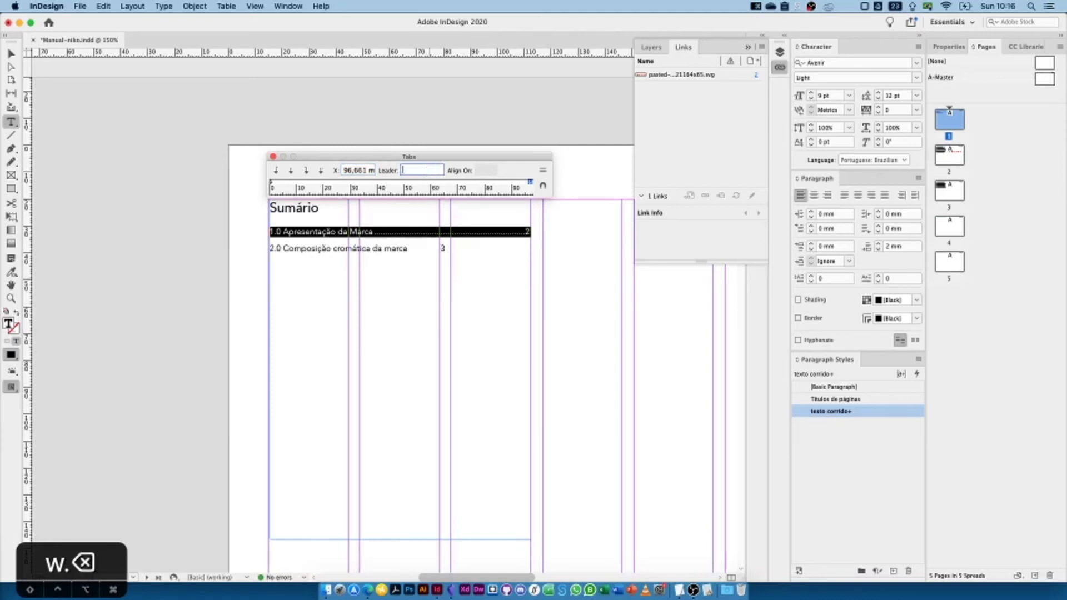
type("-")
left_click(372, 172)
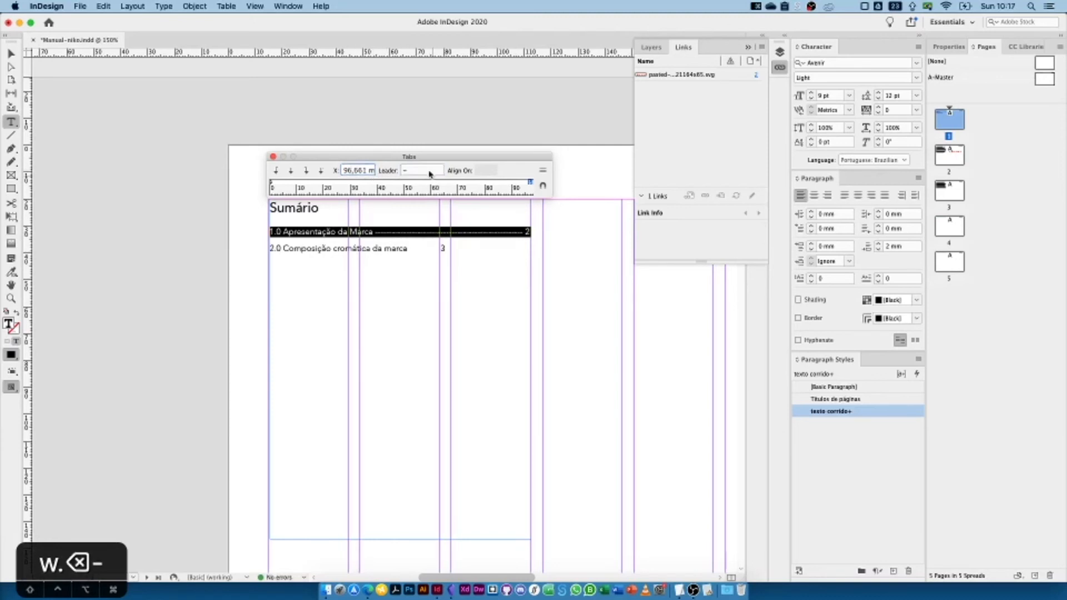
left_click(403, 170)
left_click(362, 174)
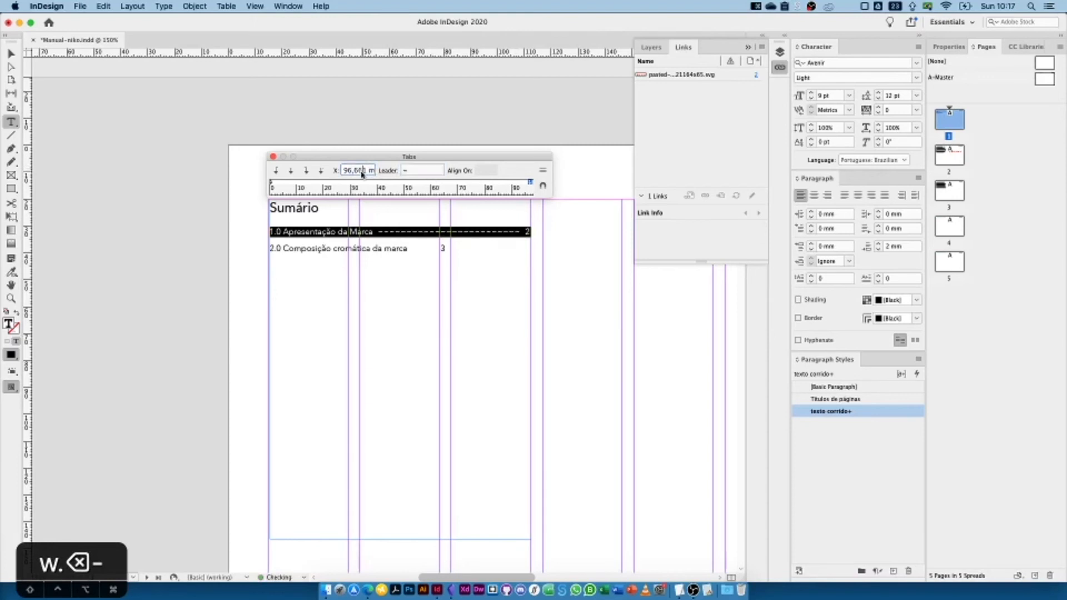
- Set the first entry's tab leader to a dot and close the tab settings
left_click(419, 172)
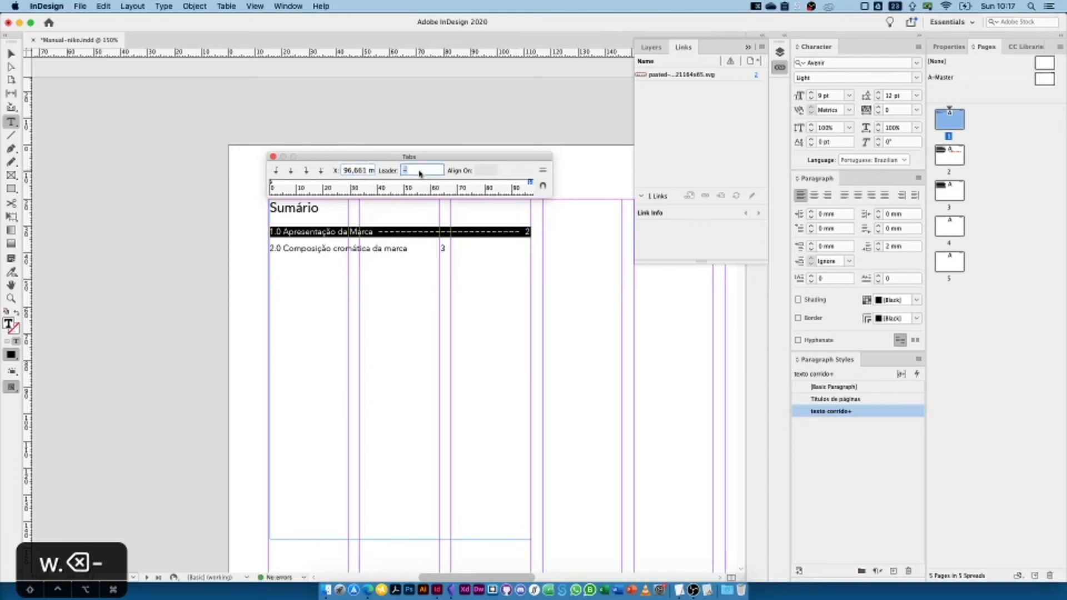
type(".")
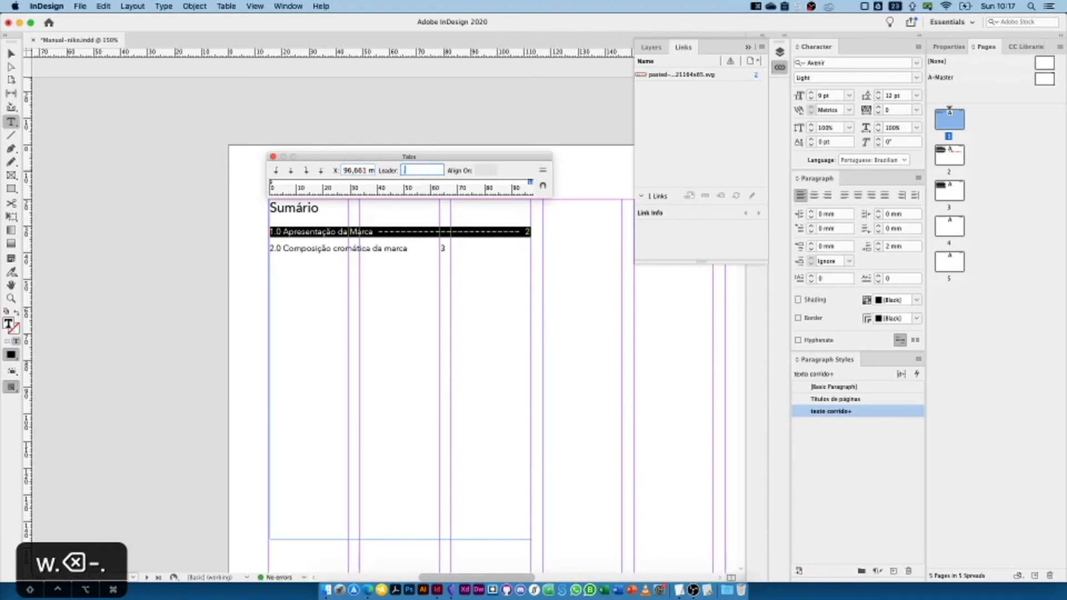
left_click(372, 171)
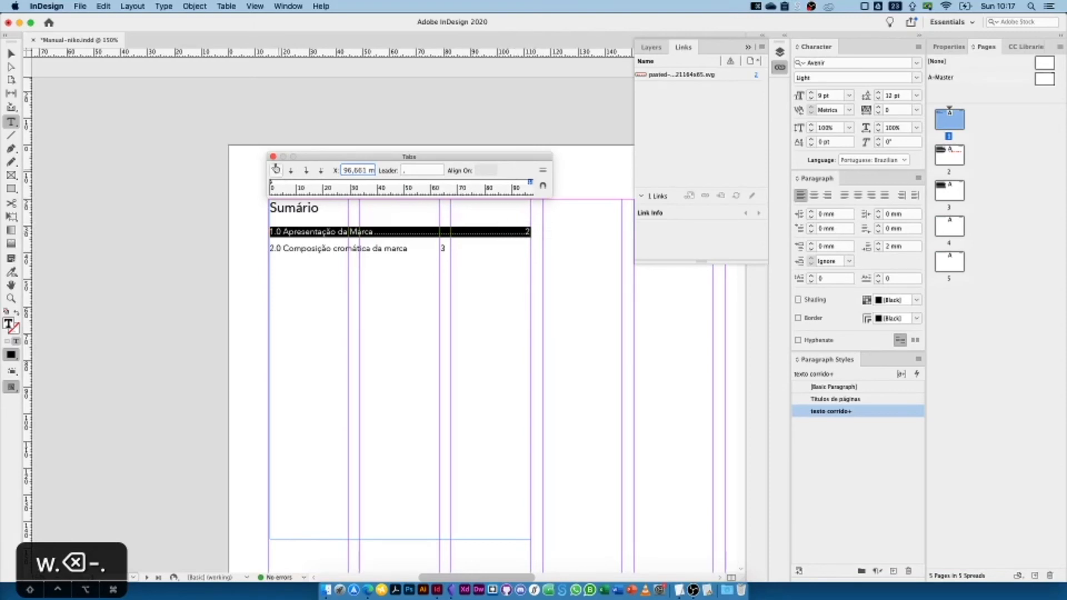
left_click(272, 156)
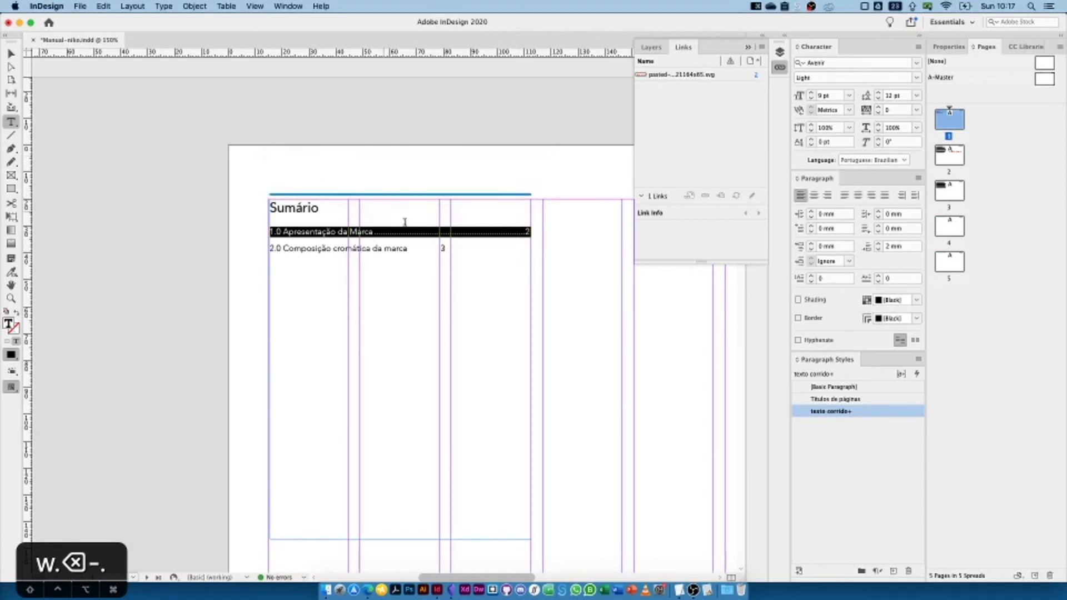
- Create a paragraph style named numeracao-sumário from the dotted first entry, based on texto corrido
left_click(894, 570)
double_click(841, 423)
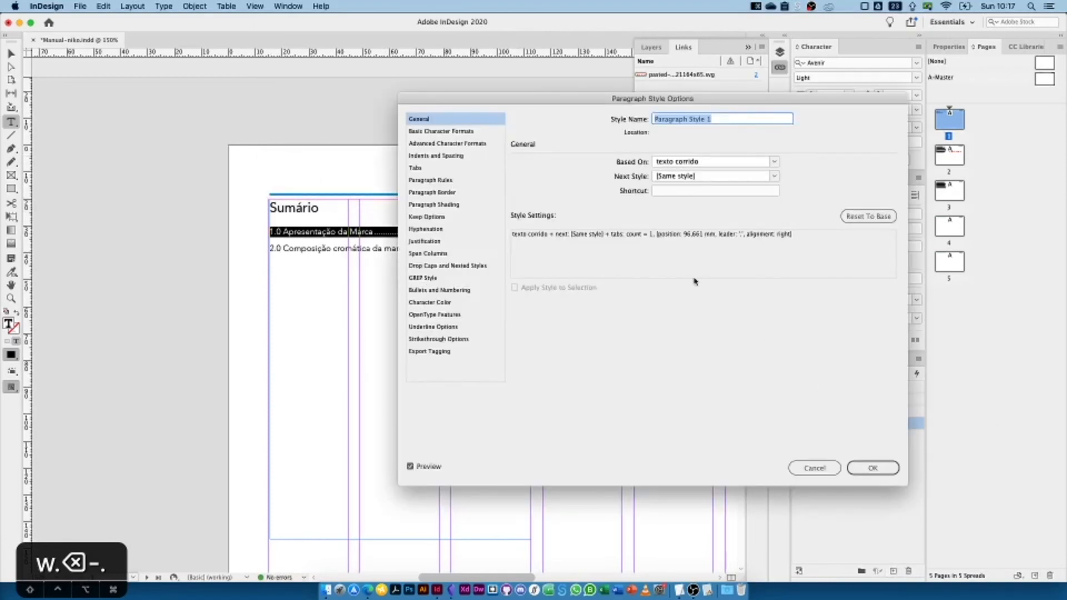
type("sumário")
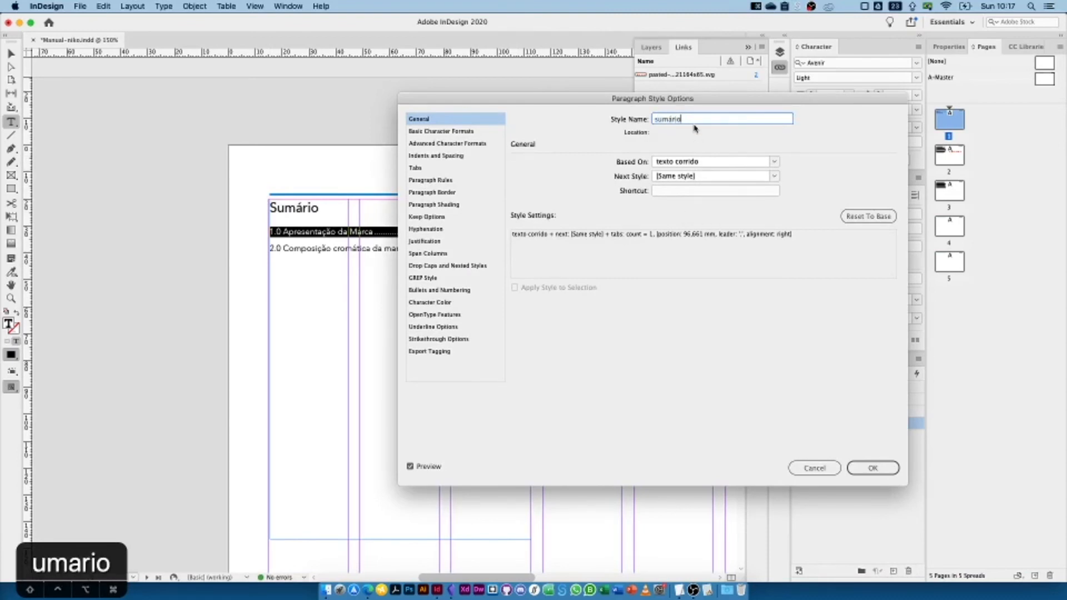
key("alt+Left")
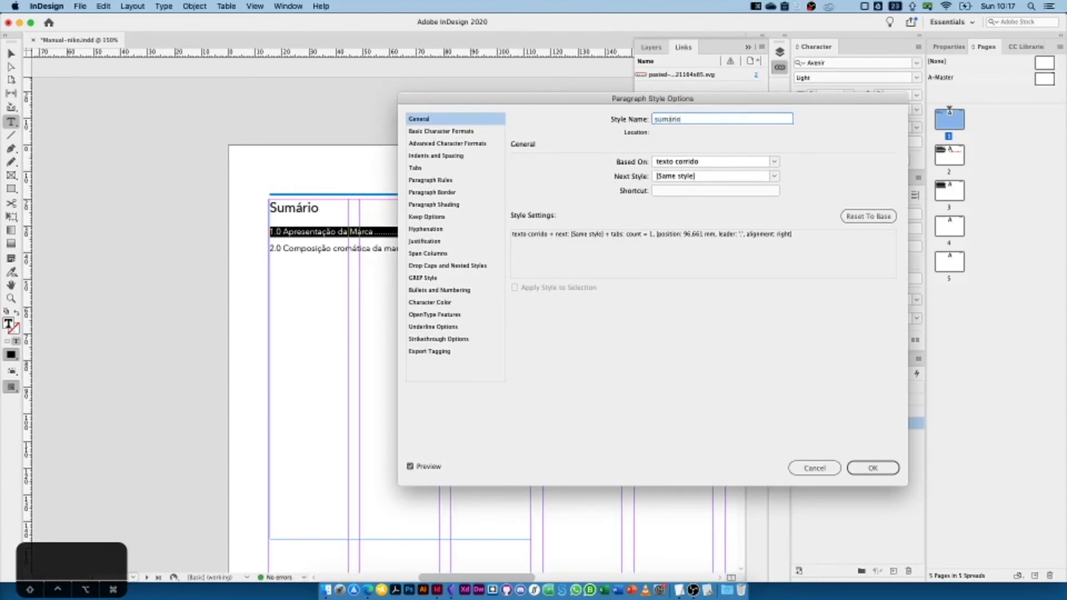
type("numeracai")
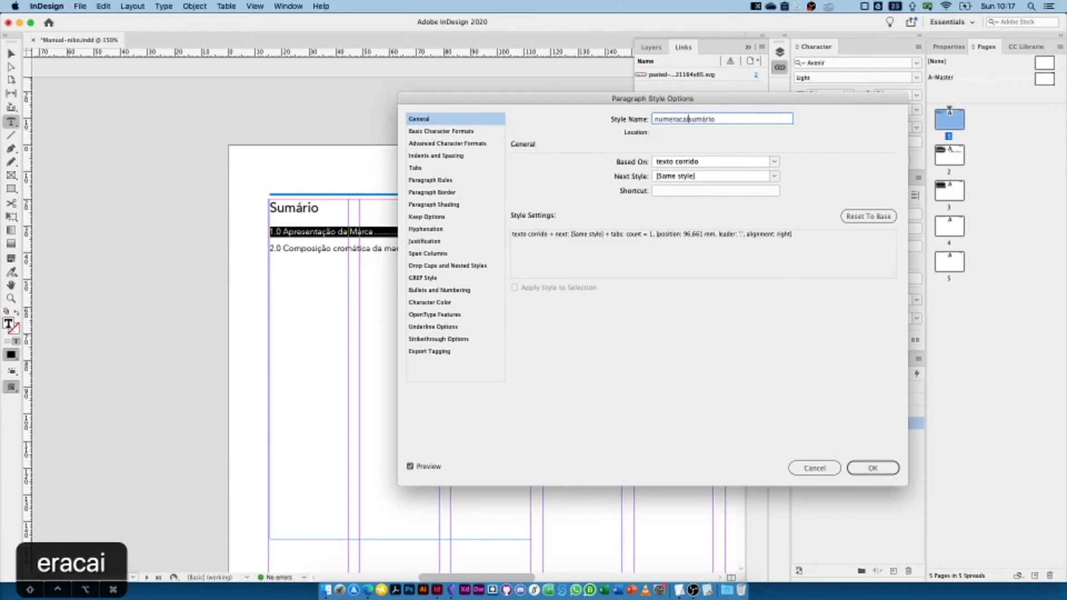
key("BackSpace")
key("BackSpace")
key("BackSpace")
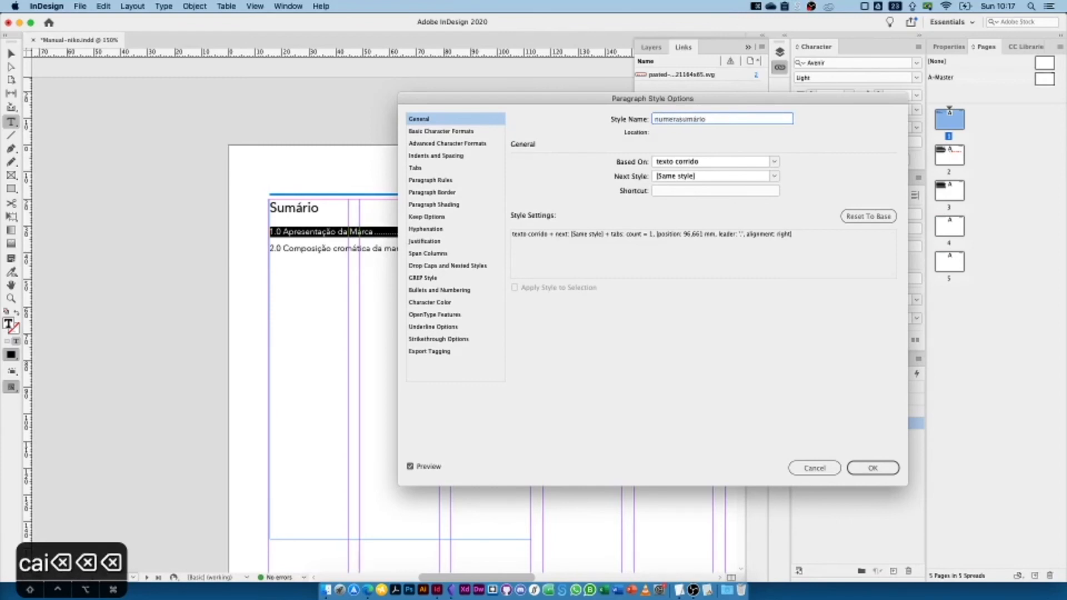
type("ao-")
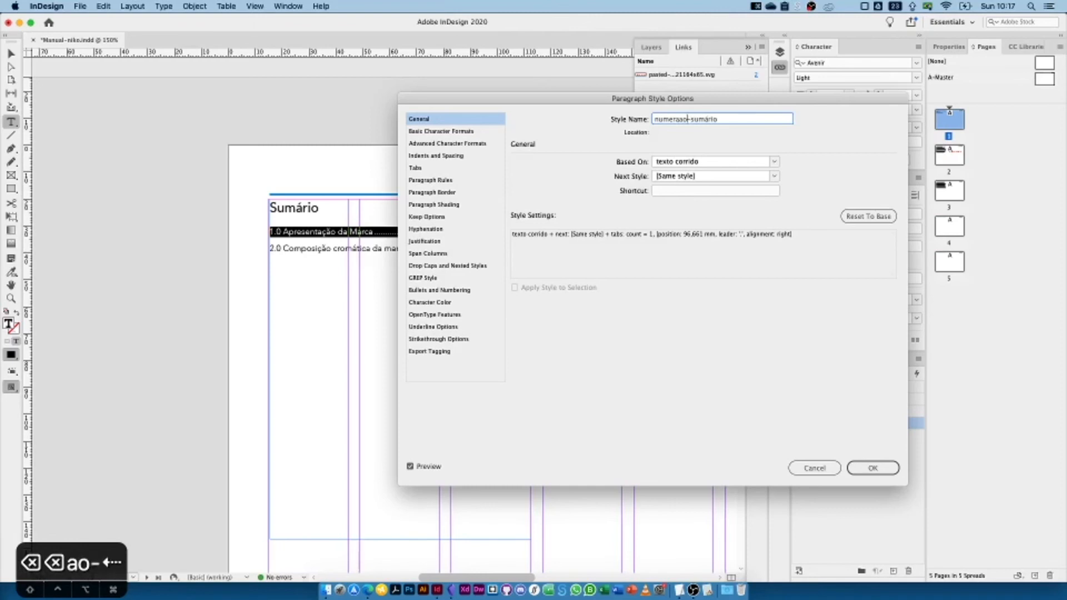
key("Left")
key("Left")
key("Left")
type("c")
key("Right")
key("Right")
key("Right")
key("Right")
key("Right")
key("Right")
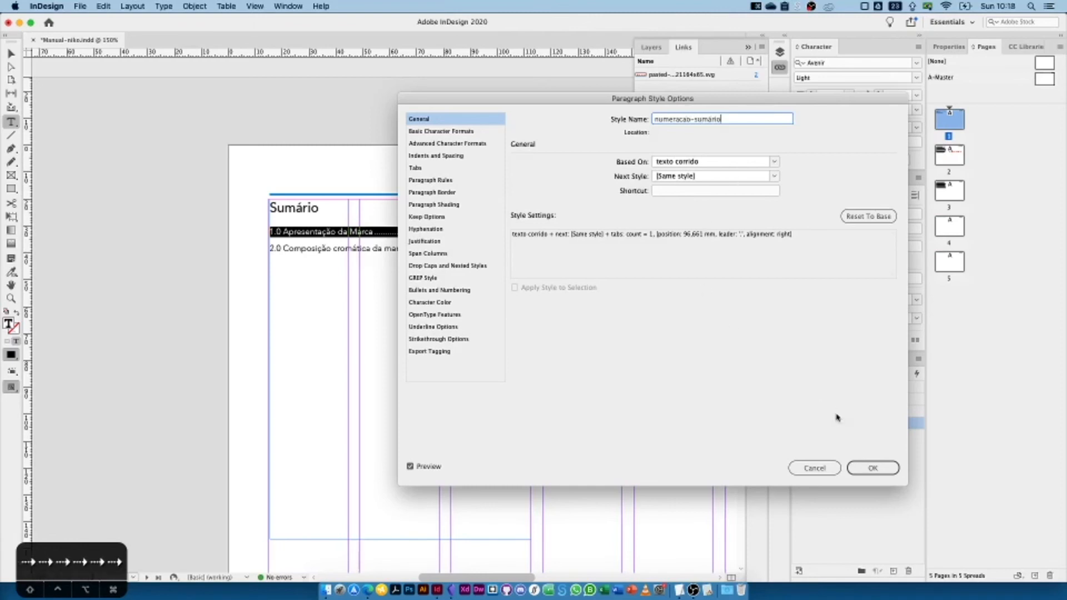
left_click(883, 470)
- Apply the numeracao-sumário paragraph style to the 2.0 Composição cromática da marca entry in the Sumário
left_click(378, 245)
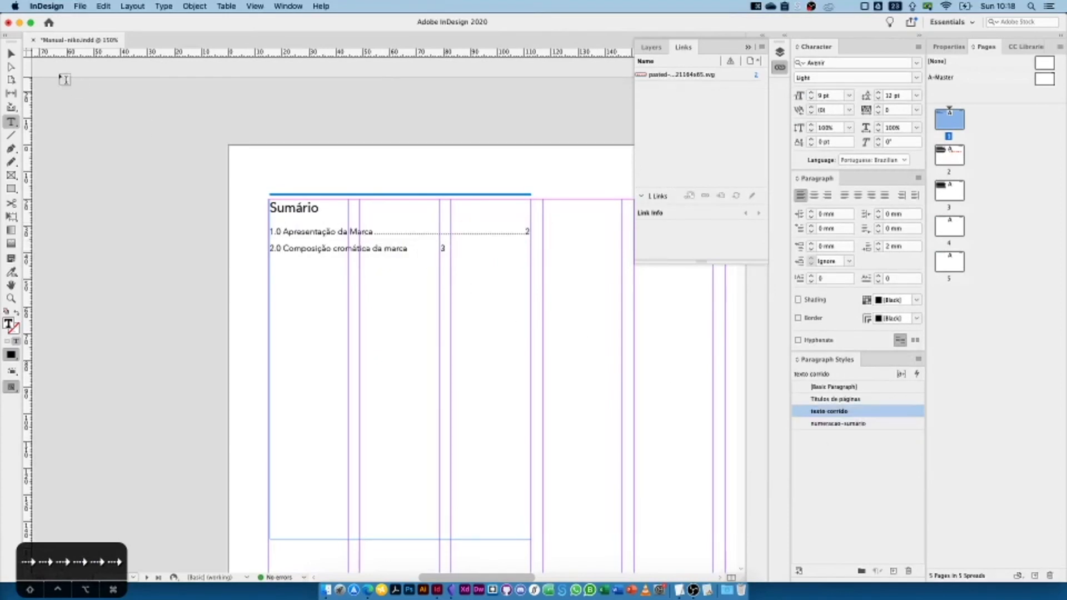
key("Escape")
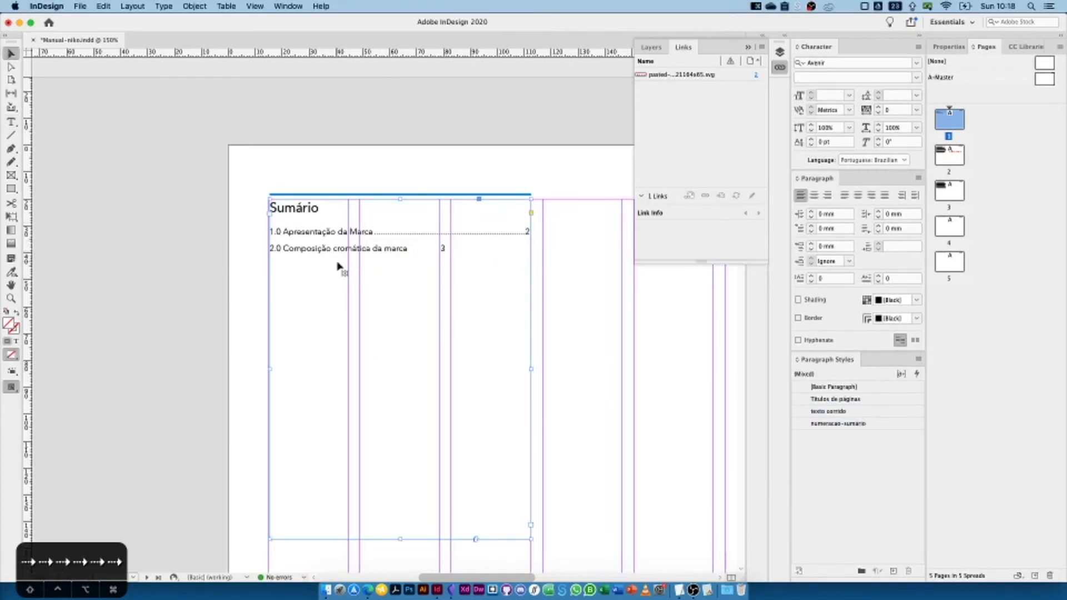
left_click(133, 6)
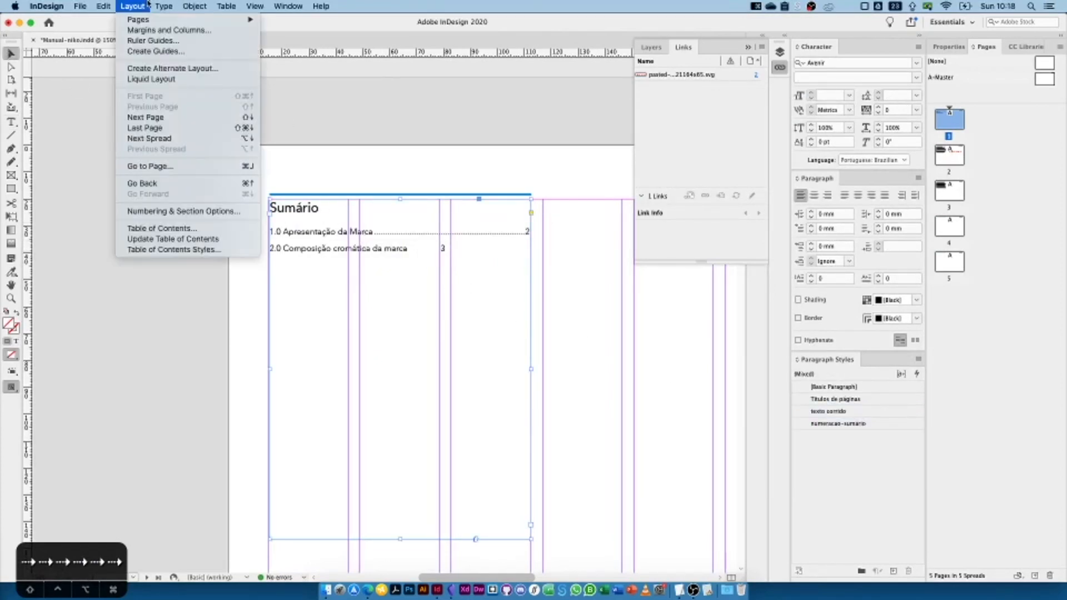
double_click(477, 247)
left_click_drag(477, 247, 269, 248)
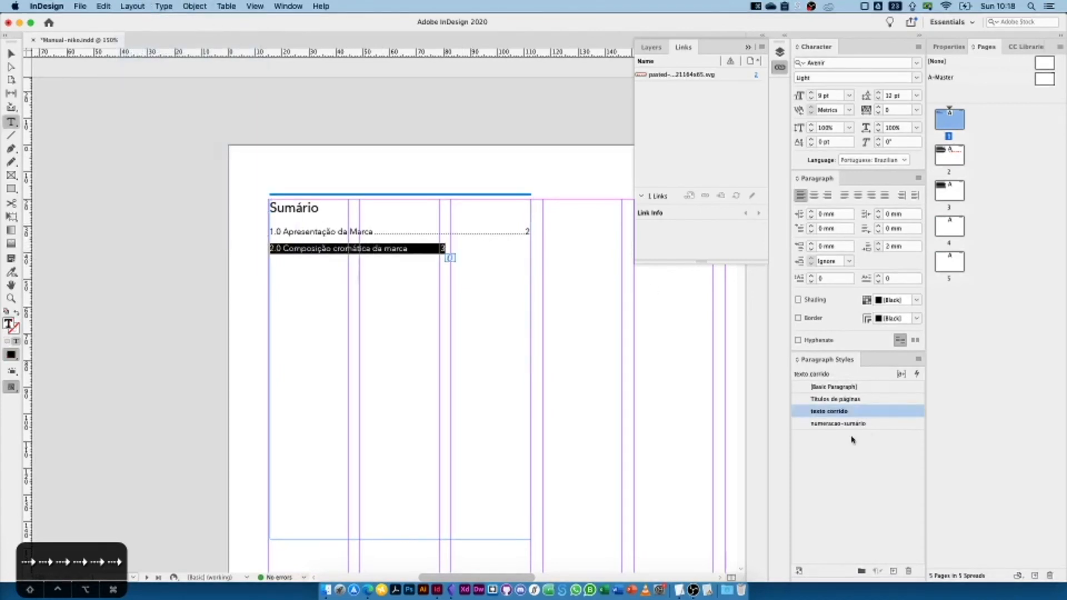
left_click(844, 423)
left_click(14, 54)
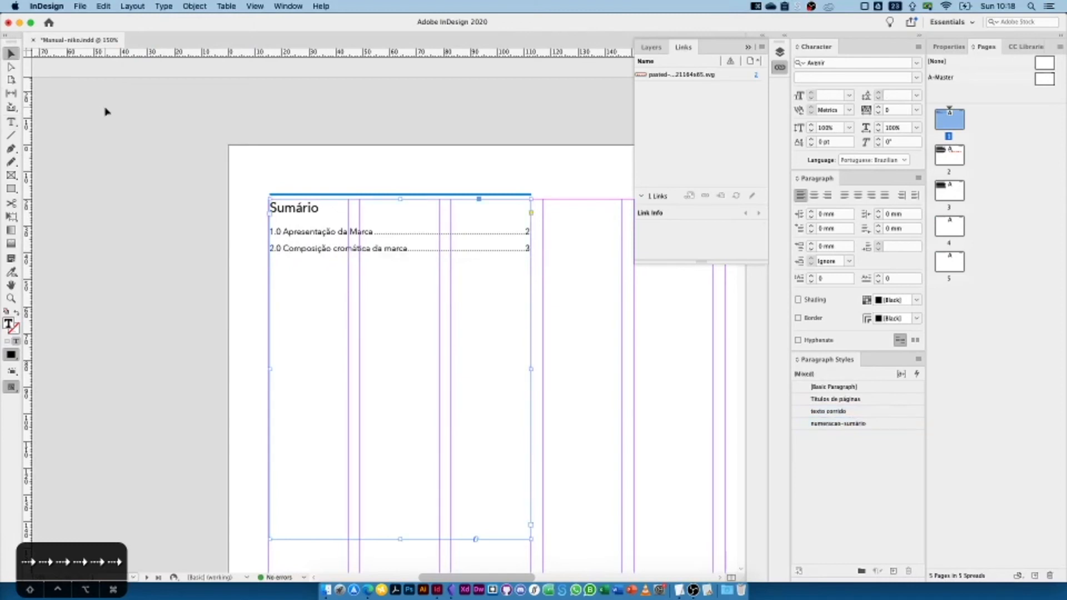
- Delete the Sumário frame and generate a new table of contents with numeracao-sumário as the entry style for Títulos de páginas
key("Delete")
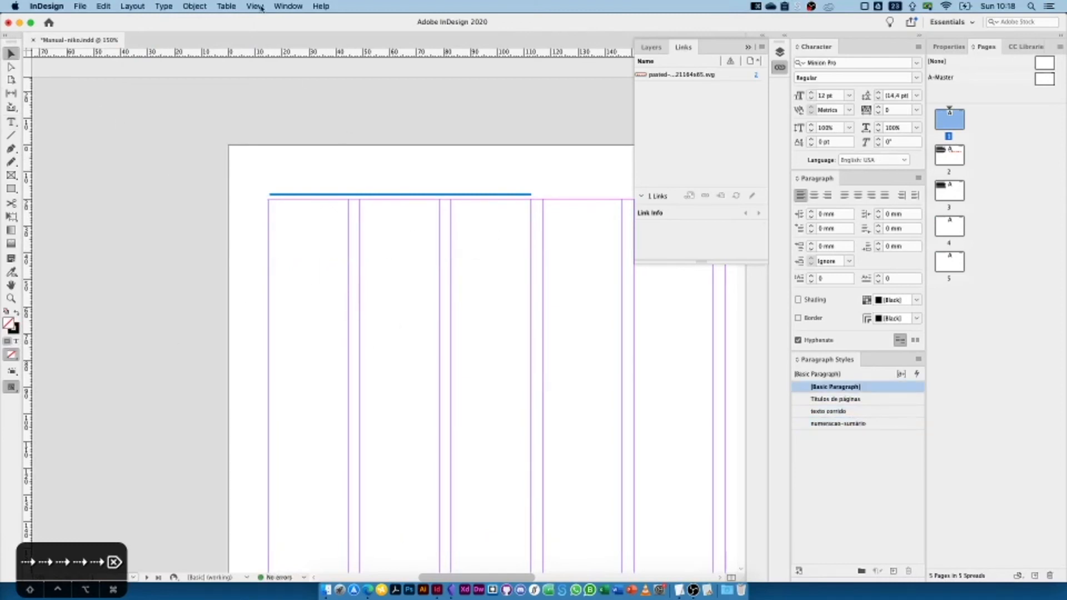
left_click(134, 6)
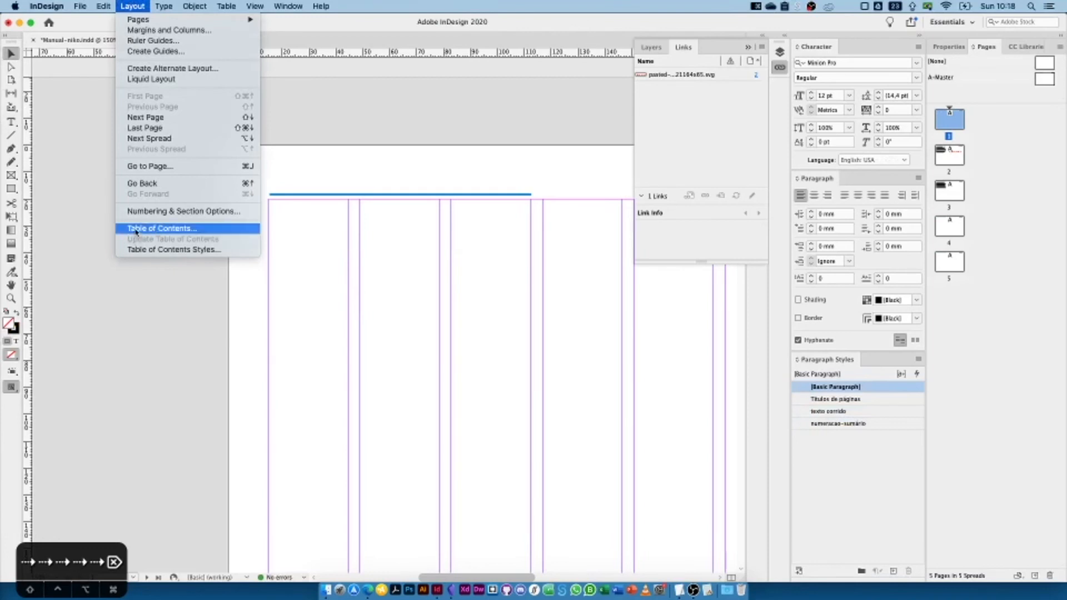
left_click(162, 229)
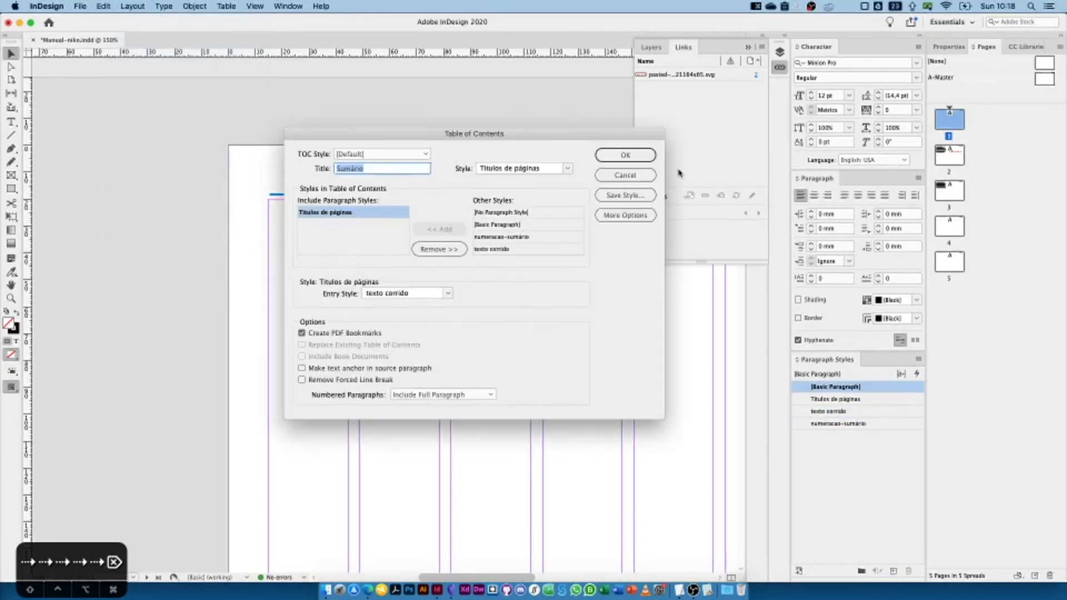
left_click(626, 175)
left_click(132, 6)
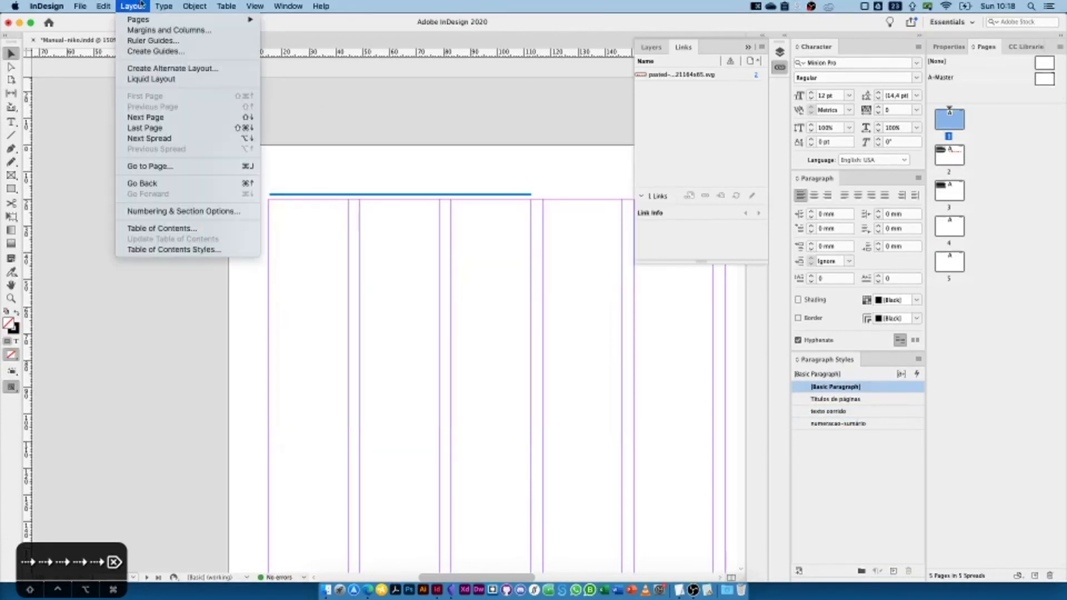
left_click(175, 234)
left_click_drag(458, 129, 490, 98)
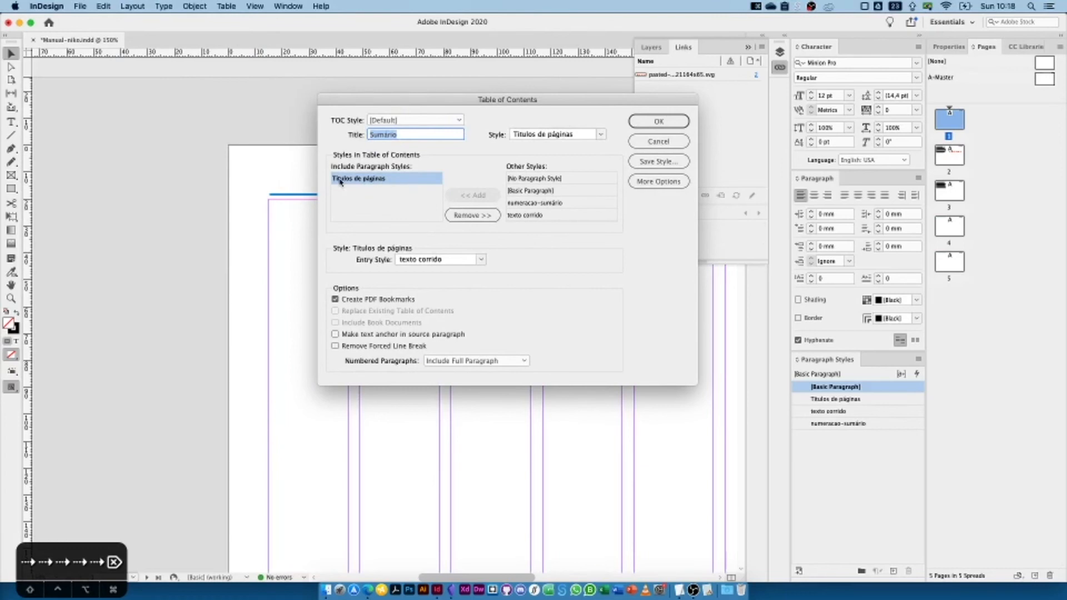
left_click(412, 263)
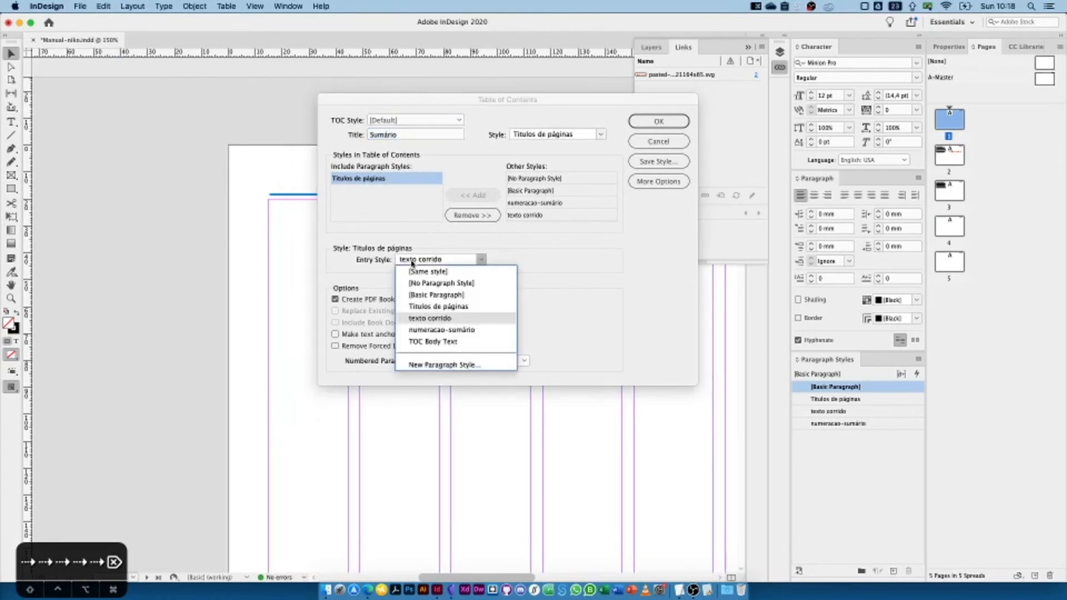
left_click(424, 331)
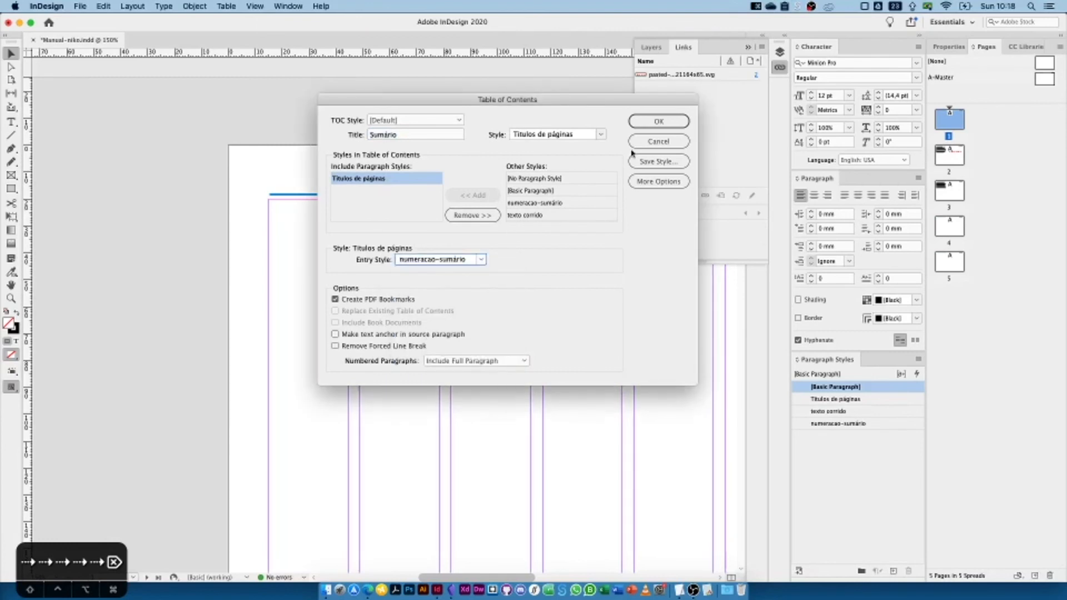
left_click(653, 128)
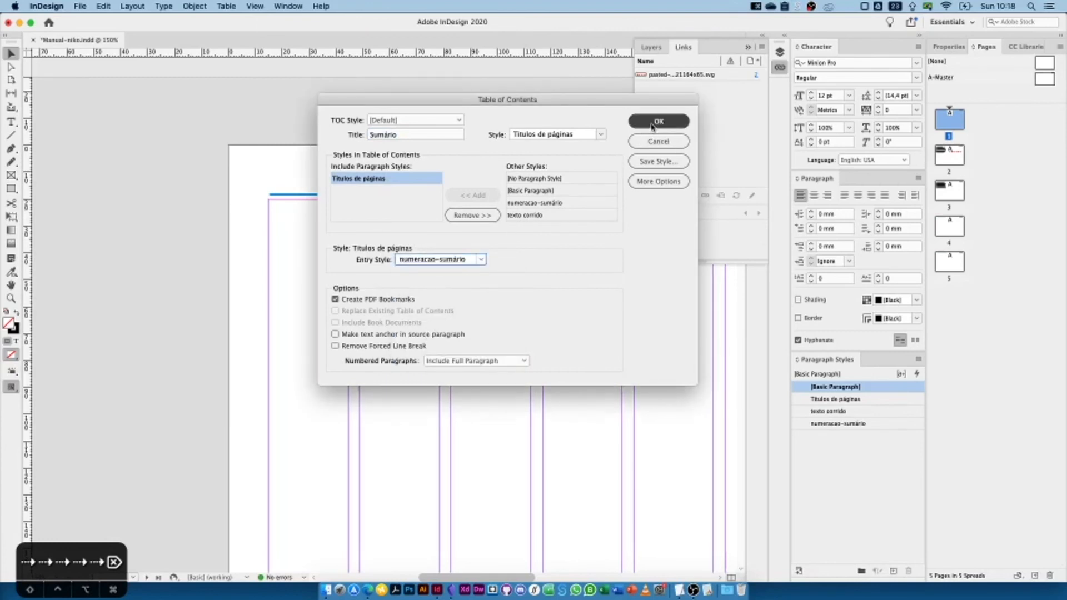
- Place the new Sumário on page 1 across the first three columns below the blue line and align its frame with the page margins
left_click(270, 203)
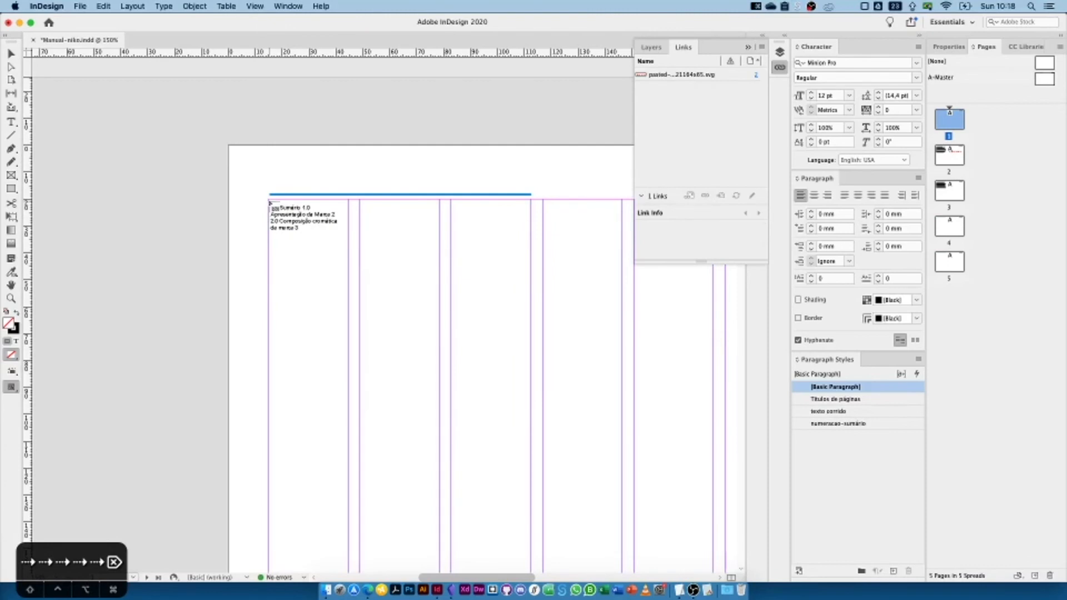
left_click_drag(270, 203, 528, 507)
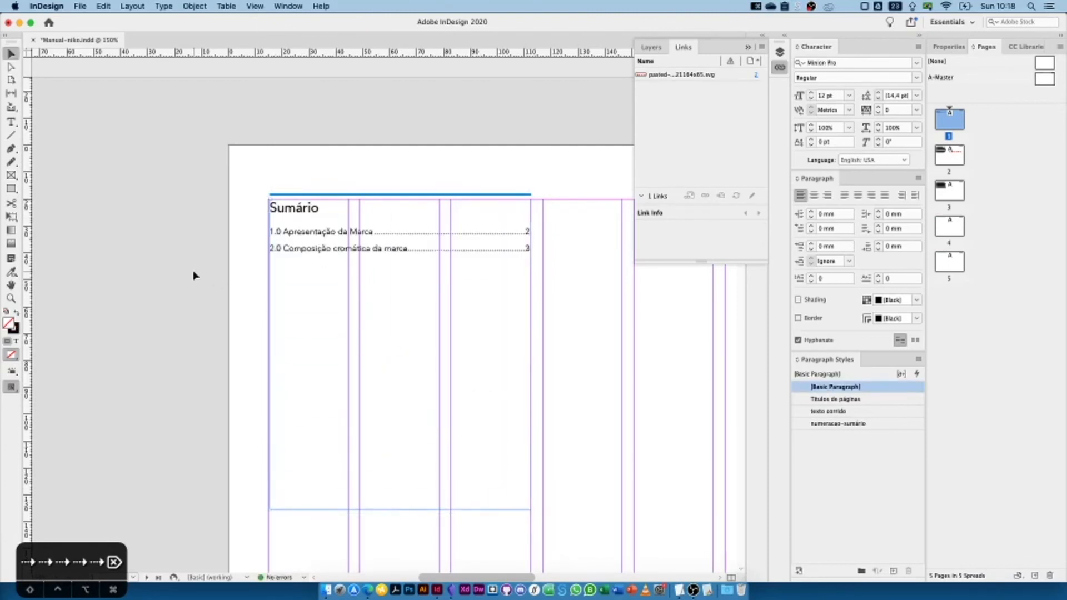
key("w")
key("w")
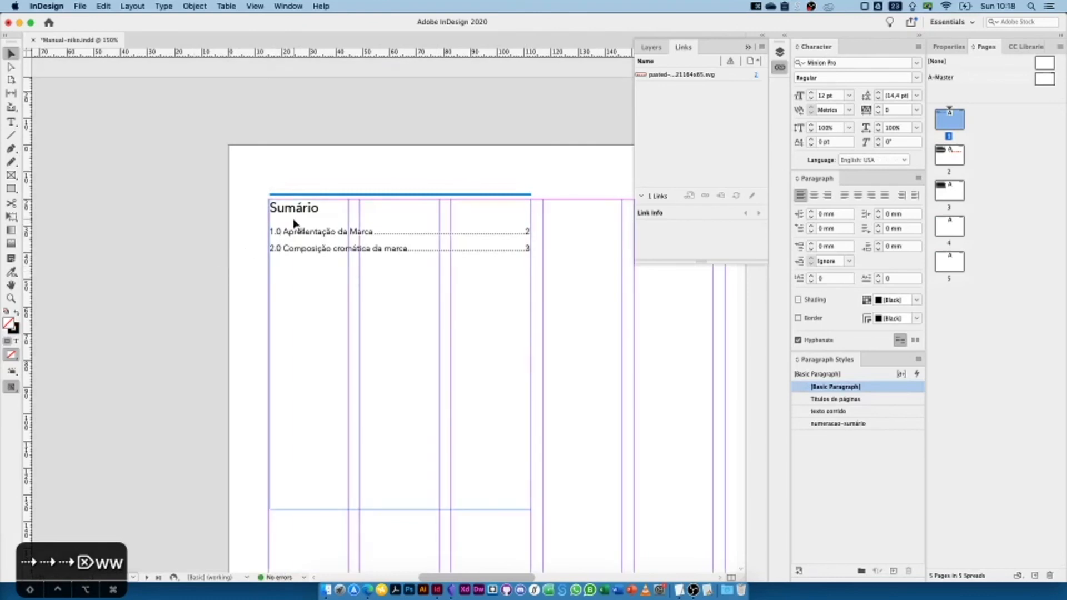
left_click(294, 222)
left_click_drag(270, 200, 268, 196)
left_click(231, 215)
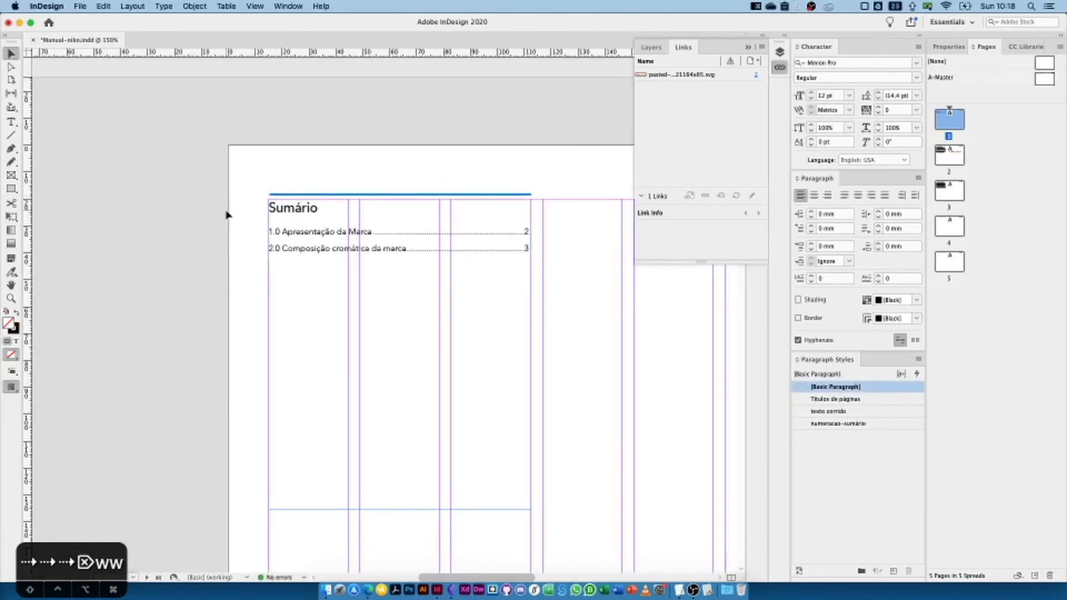
key("w")
scroll(262, 207, "down", 1)
left_click(445, 272)
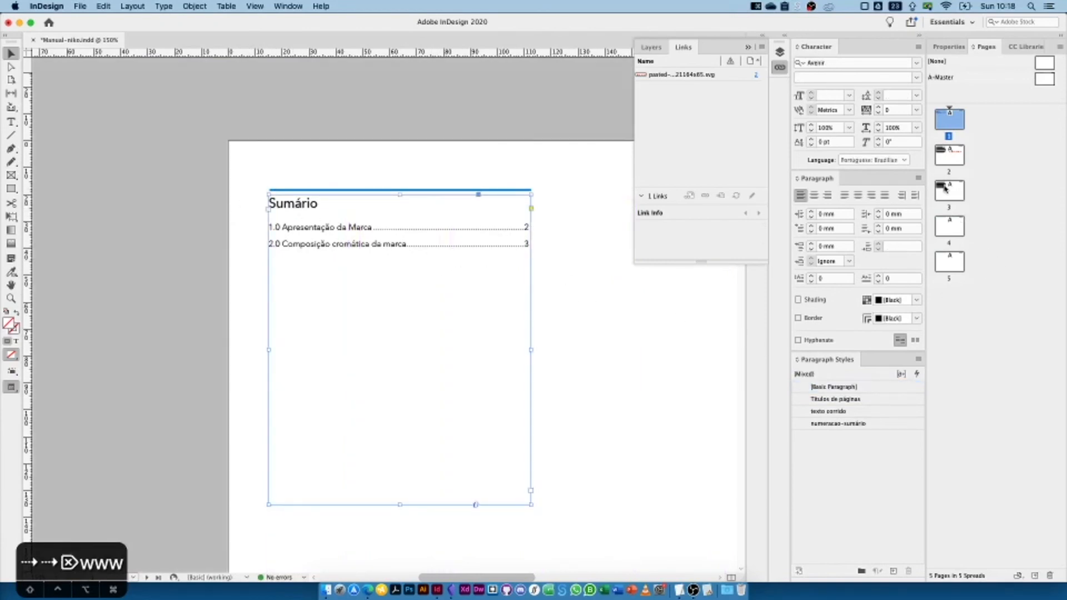
- Create a text frame on page 4 spanning the first three columns, directly below the blue line
left_click(948, 193)
double_click(949, 190)
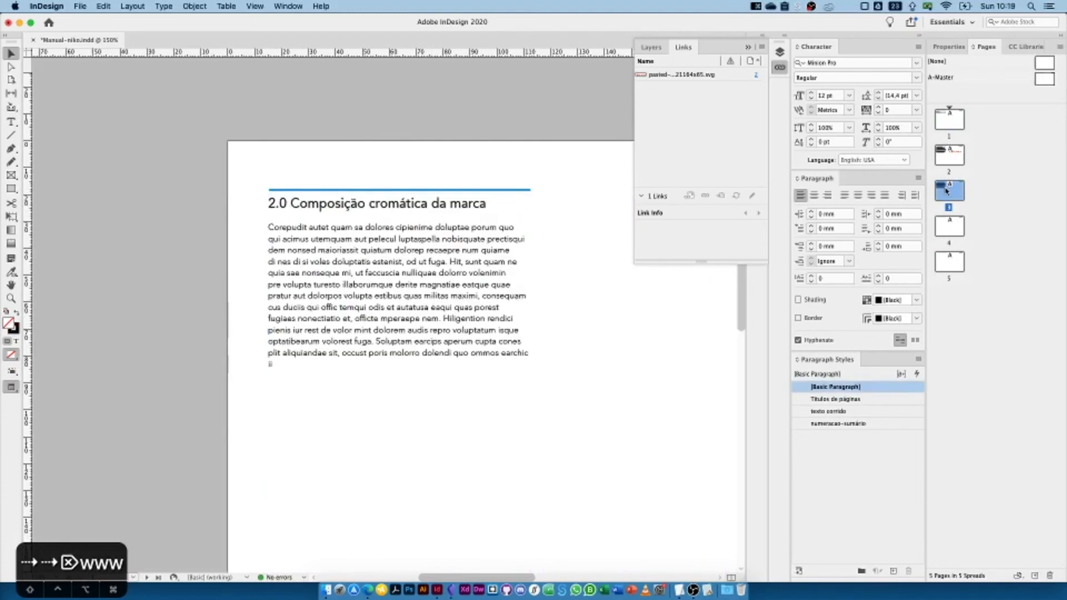
double_click(948, 226)
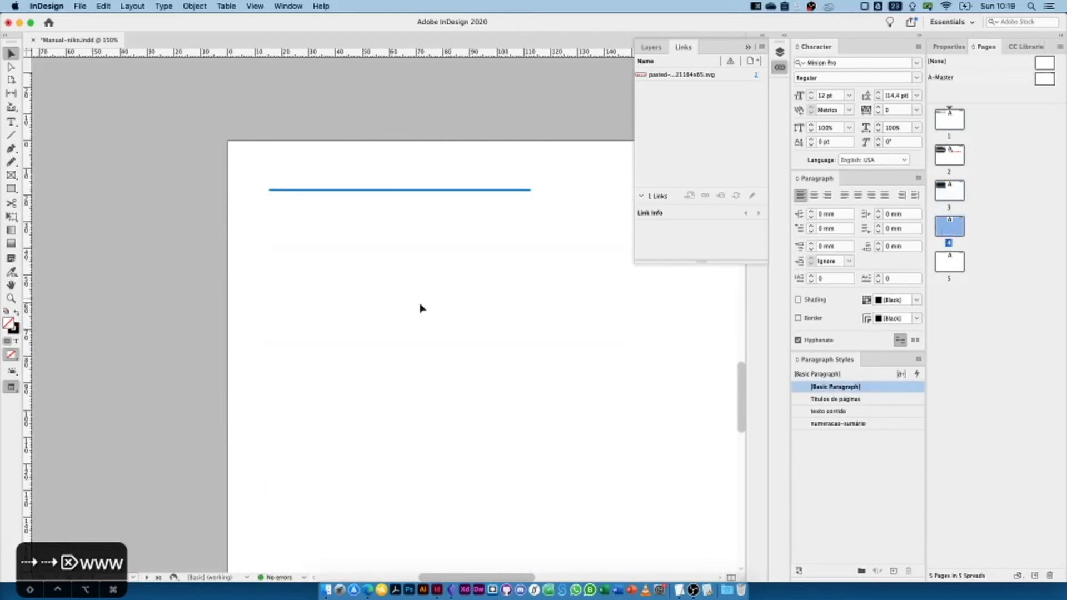
left_click(10, 121)
key("w")
left_click_drag(272, 199, 531, 409)
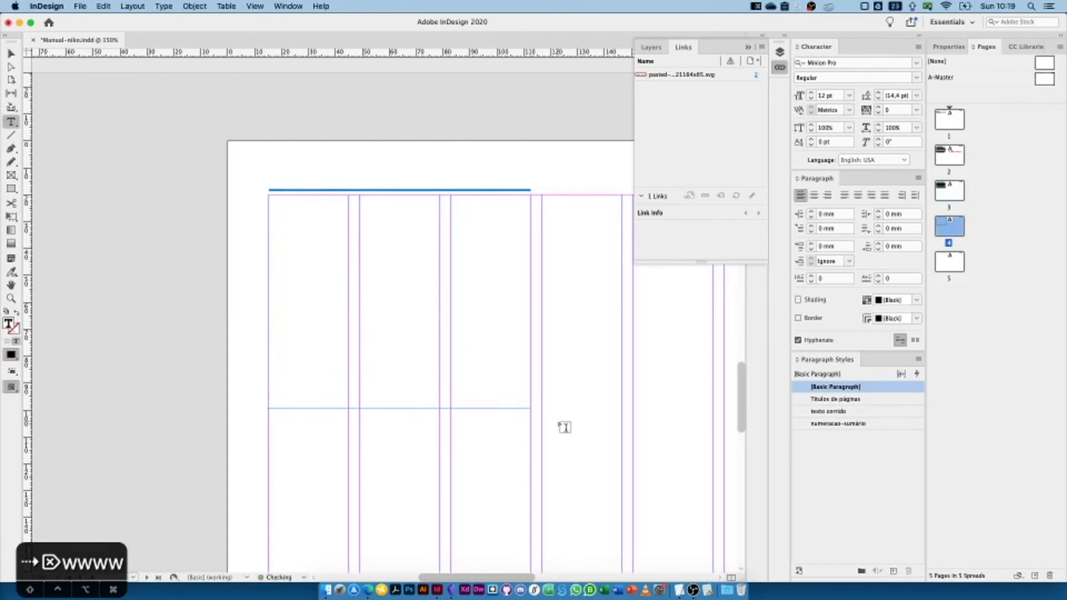
- Enter the heading "3.0 Área de não interferência" in the page 4 frame and apply the Títulos de páginas style
type("3")
type("0 m")
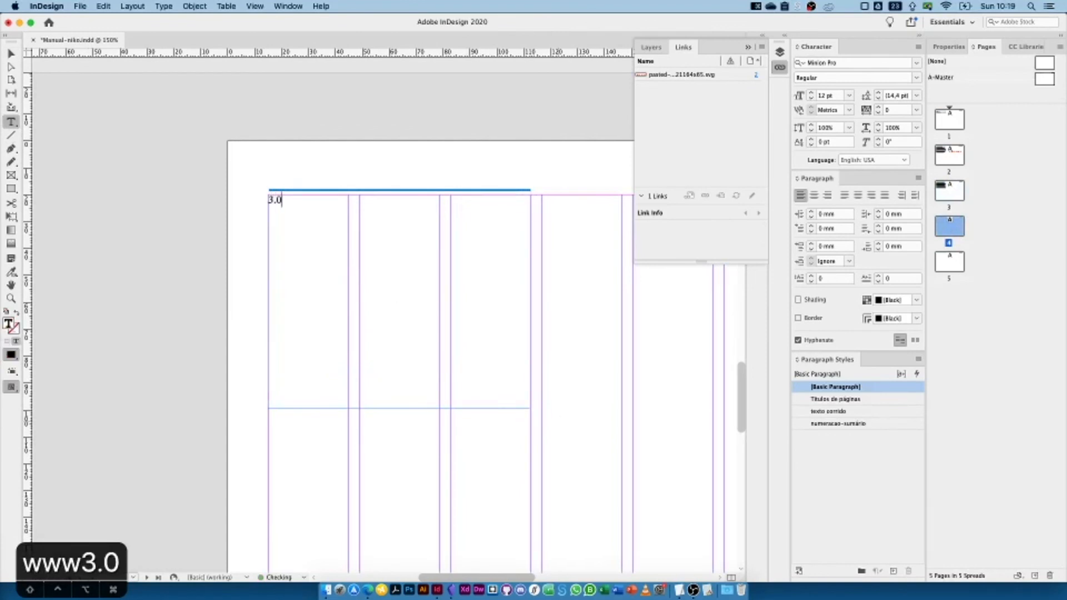
key("BackSpace")
key("BackSpace")
key("BackSpace")
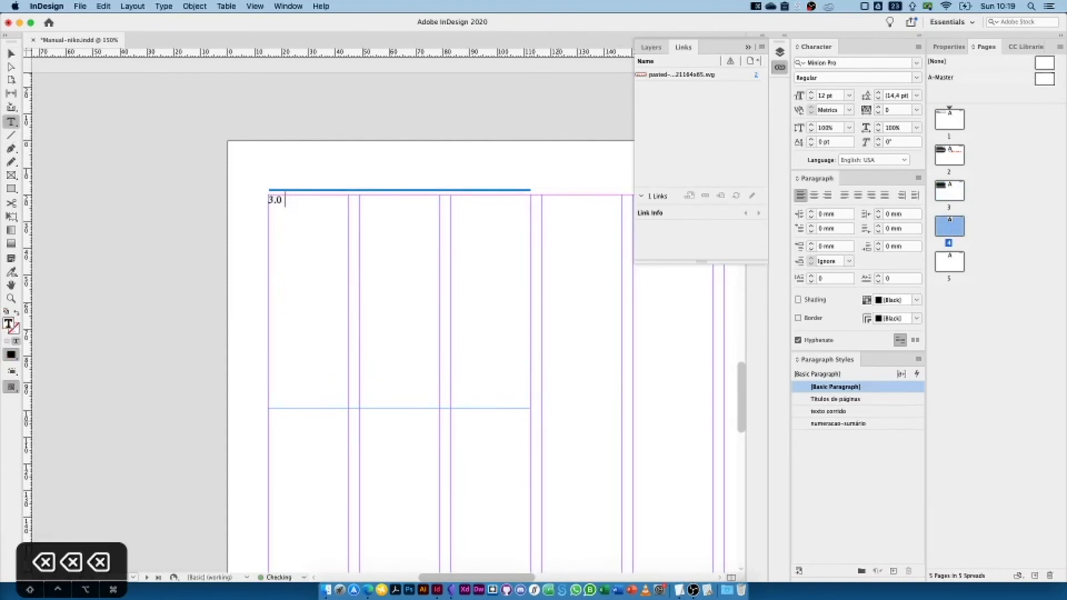
type("Área de ")
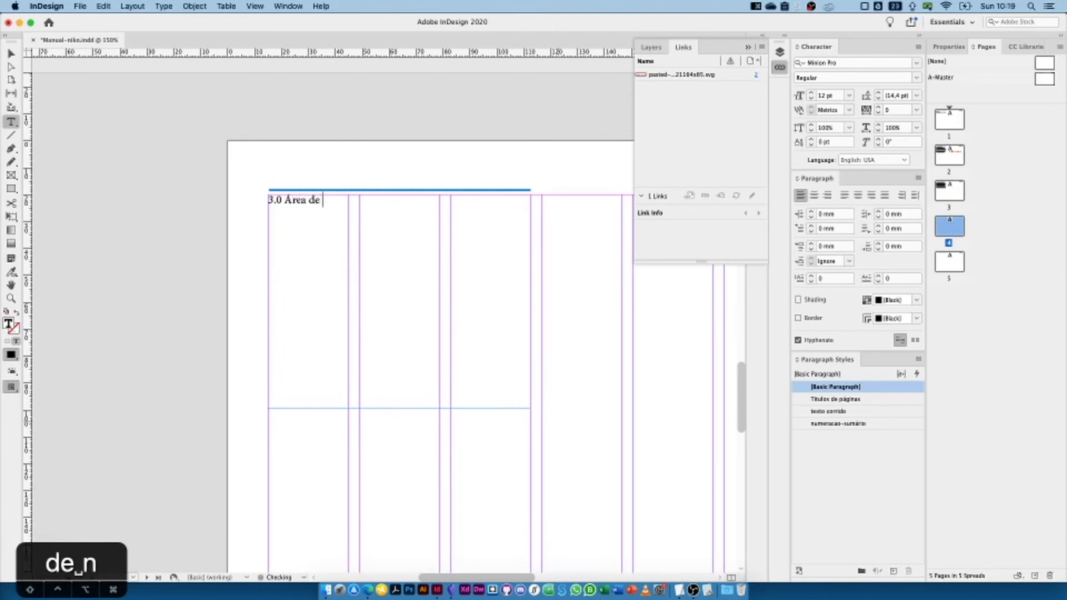
type("não ite")
key("BackSpace")
key("BackSpace")
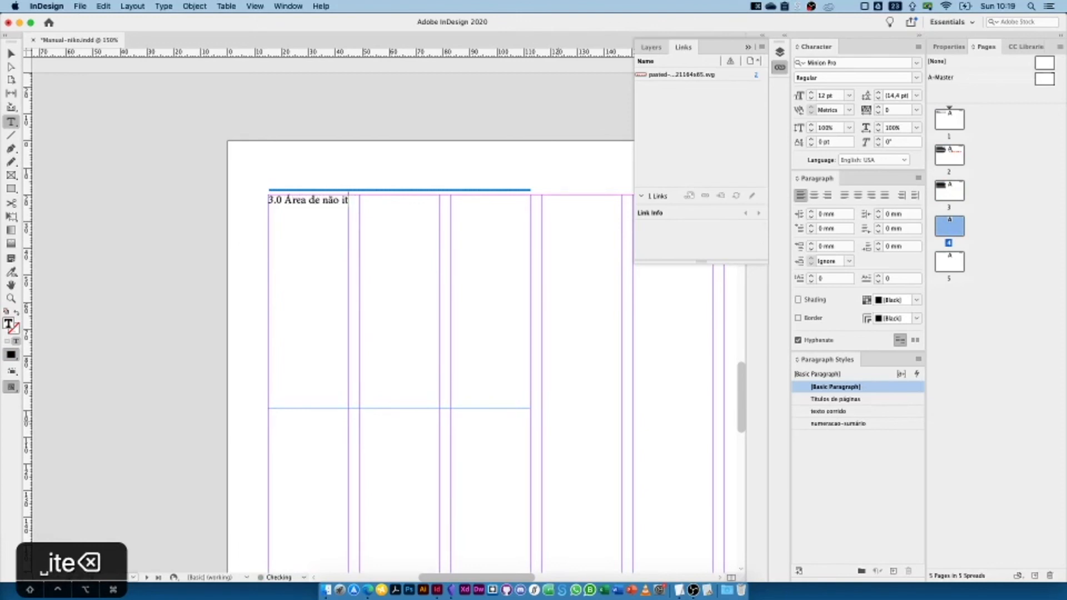
type("nterferência")
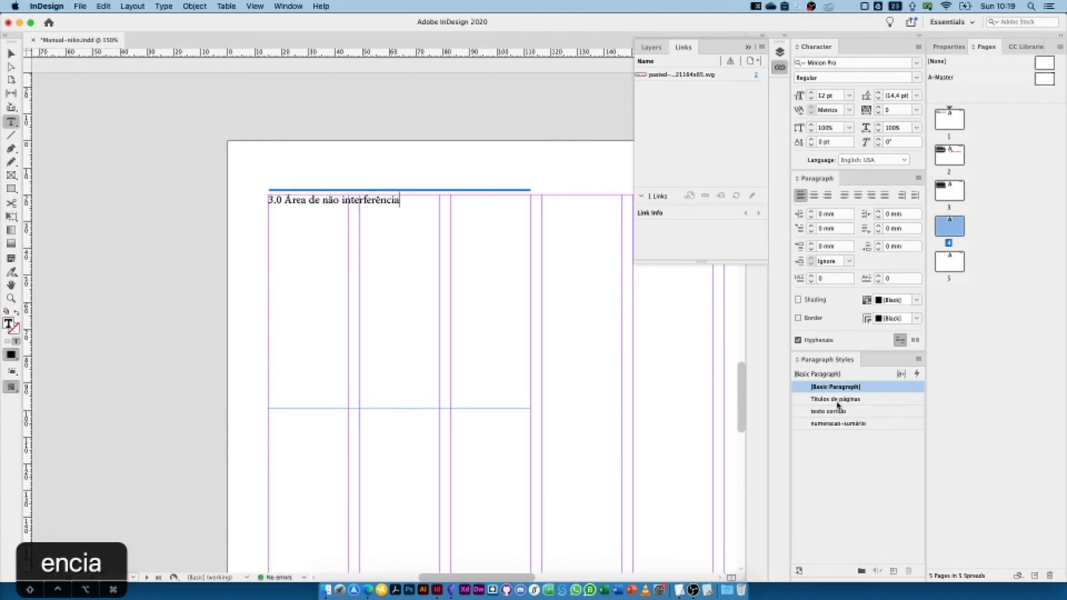
left_click(836, 399)
left_click(10, 53)
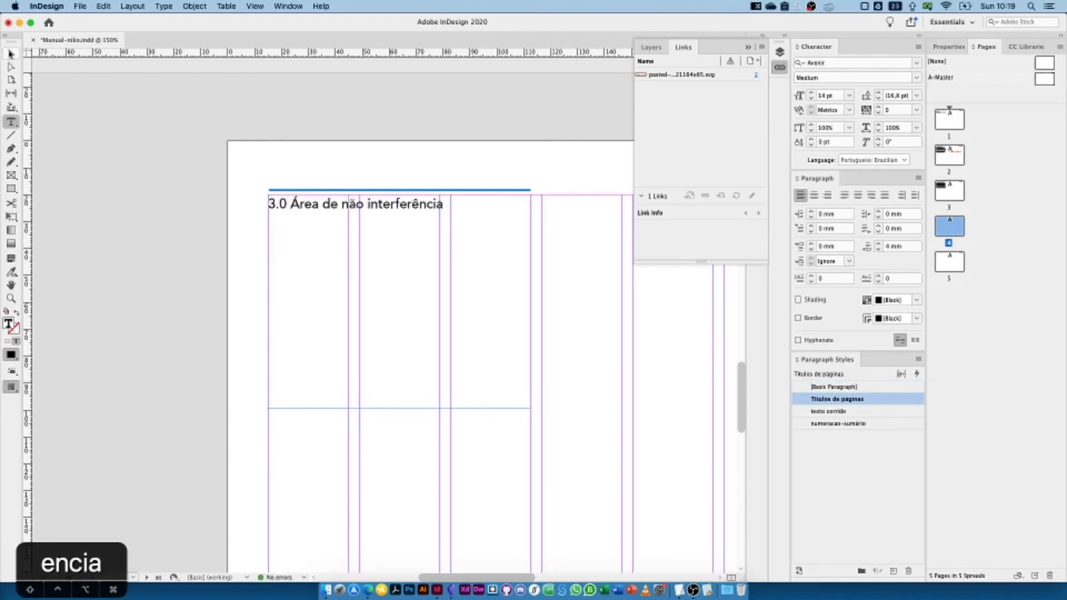
left_click(126, 93)
- Update the Sumário table of contents on page 1 and stop its update confirmation from showing again
double_click(942, 123)
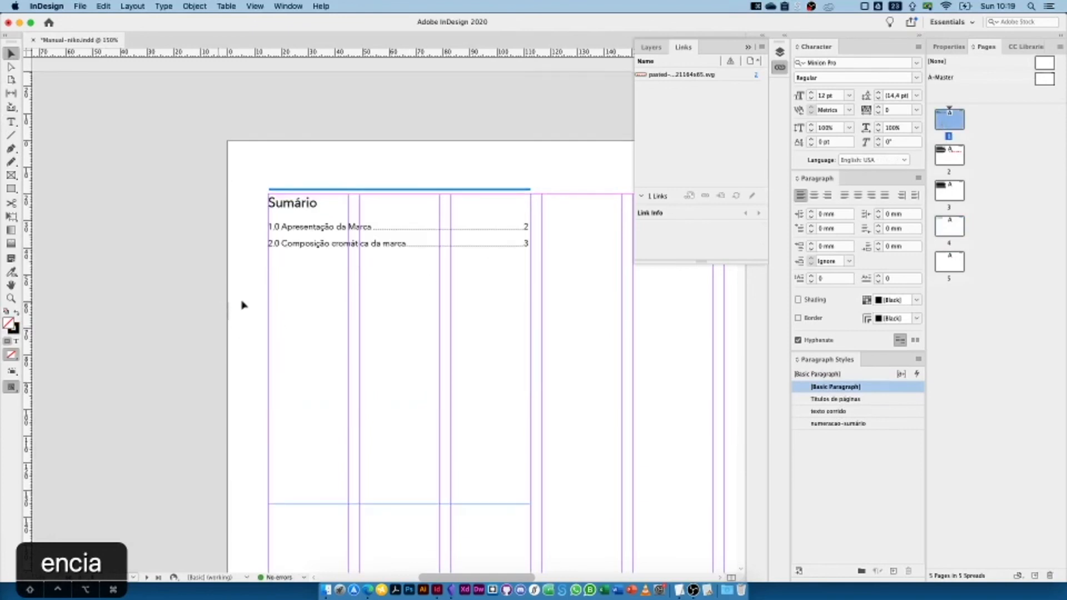
left_click(321, 278)
left_click(134, 6)
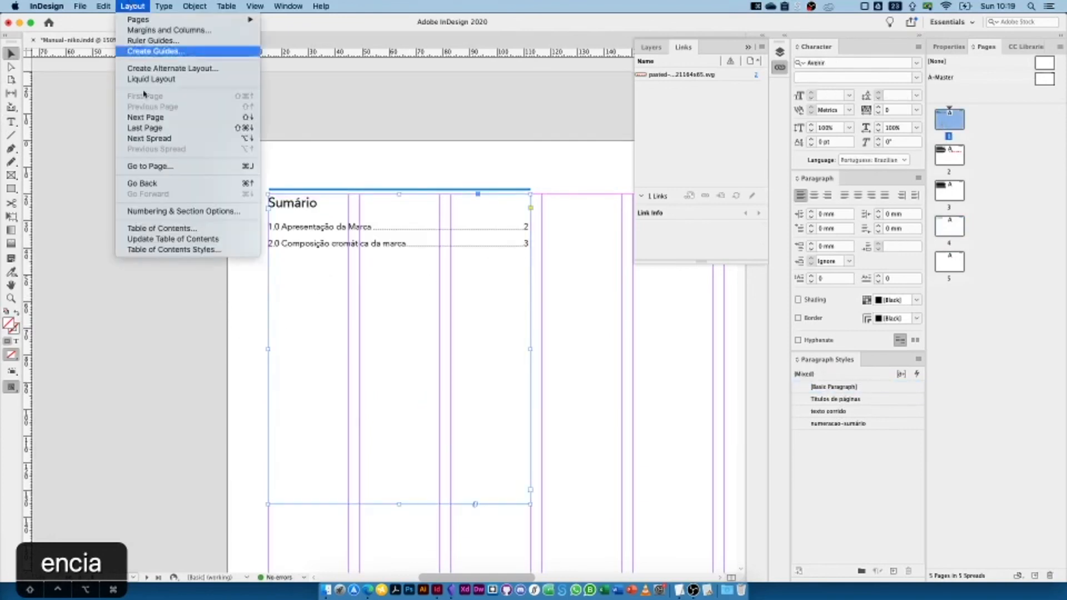
left_click(161, 239)
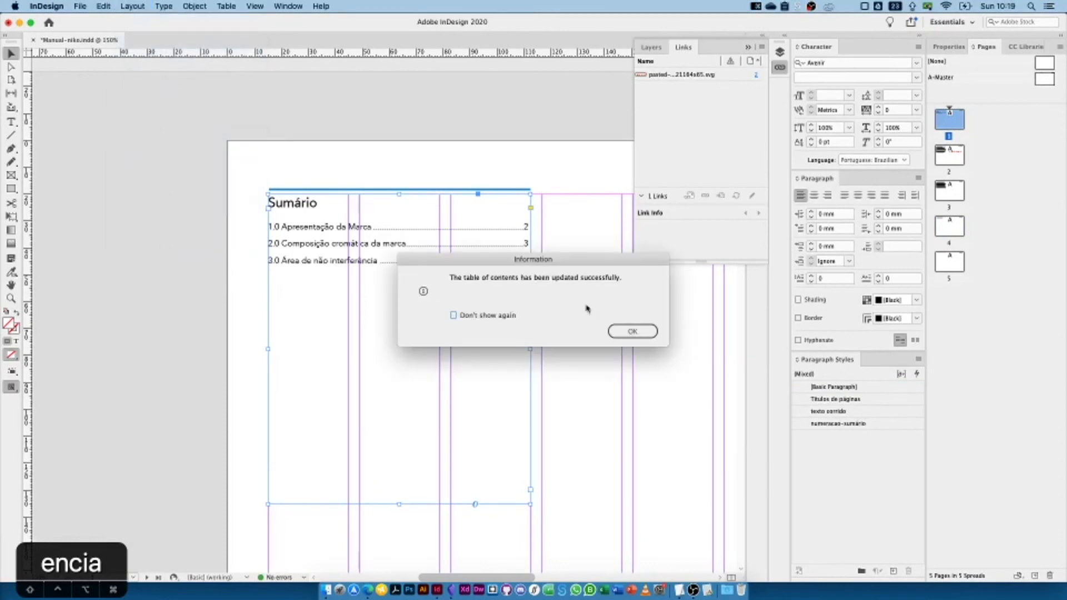
left_click_drag(594, 274, 647, 129)
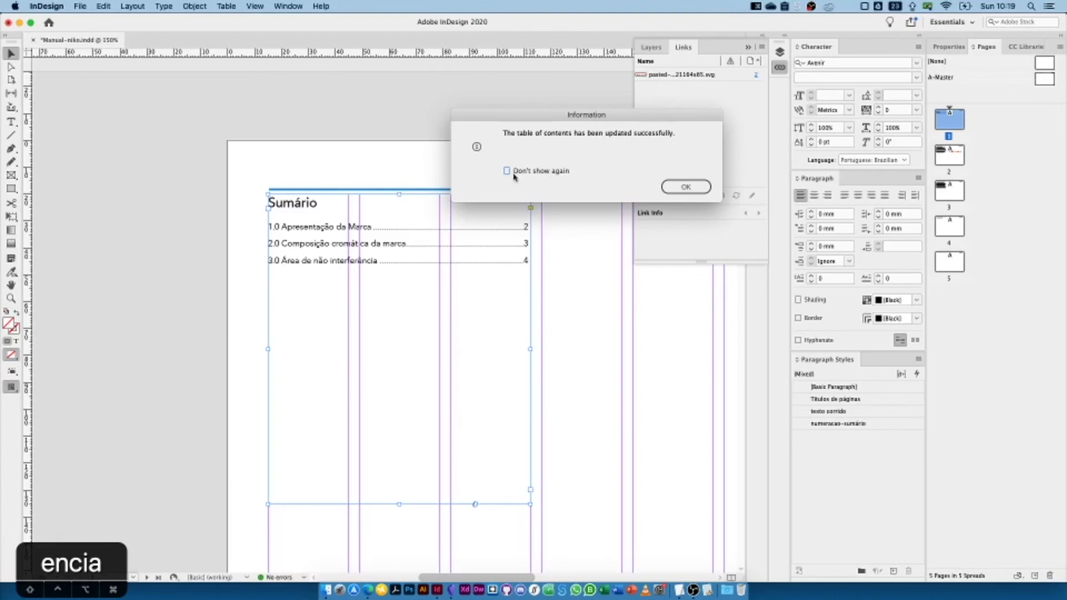
left_click(672, 191)
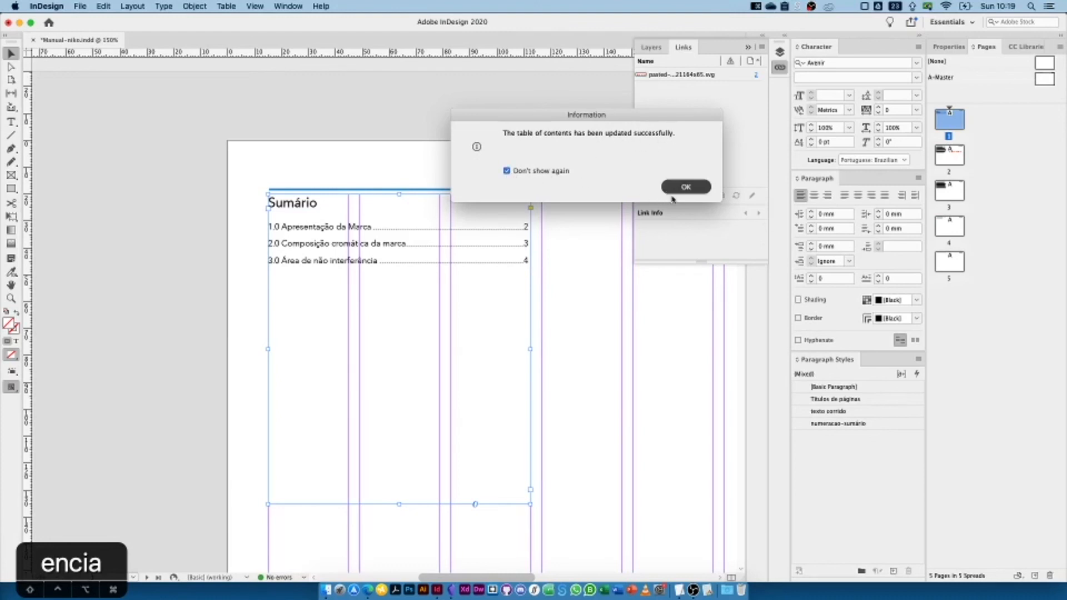
left_click(683, 187)
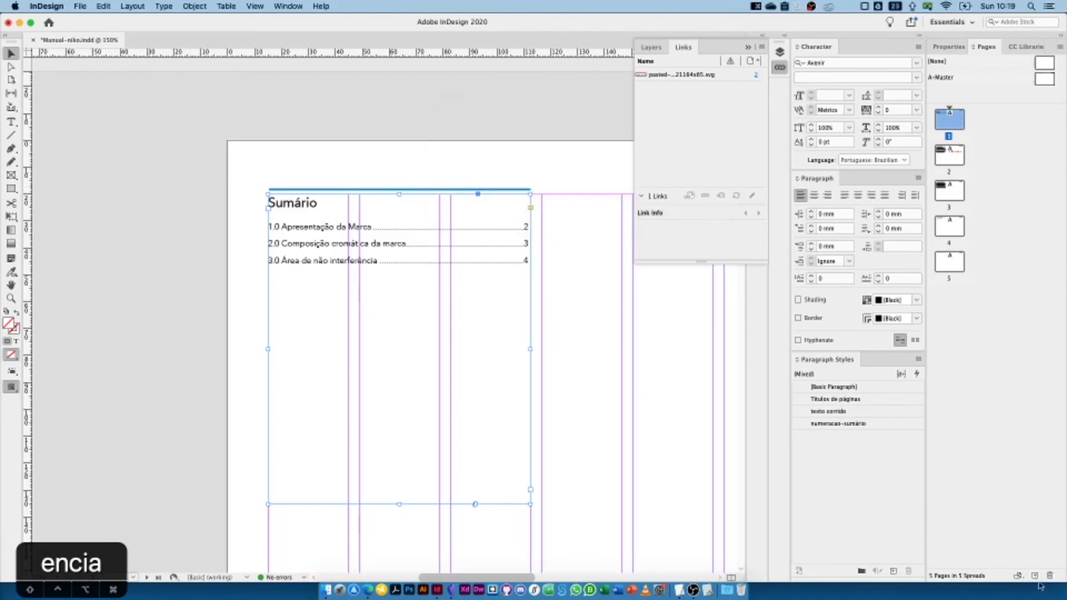
- Add nine new A-Master pages after page 5
left_click(949, 263)
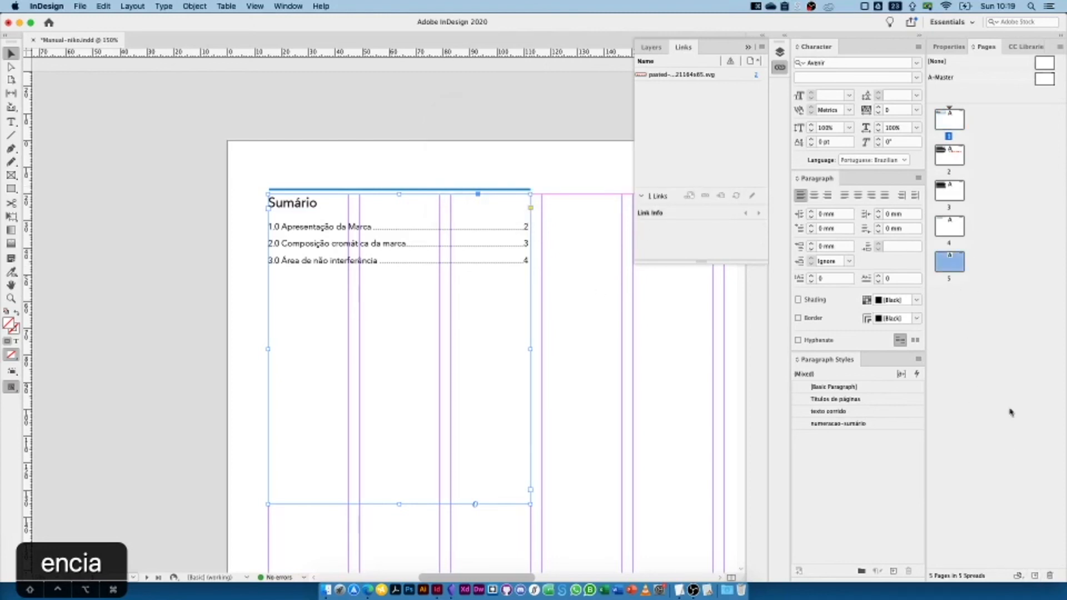
left_click(1035, 576)
left_click(1035, 576)
left_click(1034, 576)
left_click(1035, 576)
left_click(1034, 576)
left_click(1035, 576)
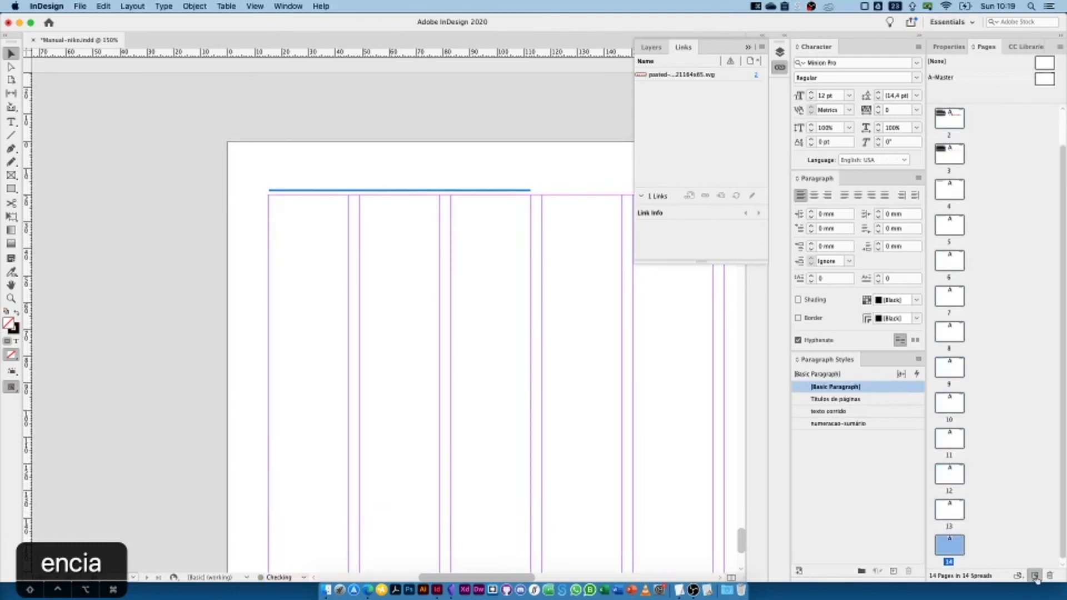
- Create a text frame on page 23 spanning the first three columns, directly below the blue line
double_click(946, 550)
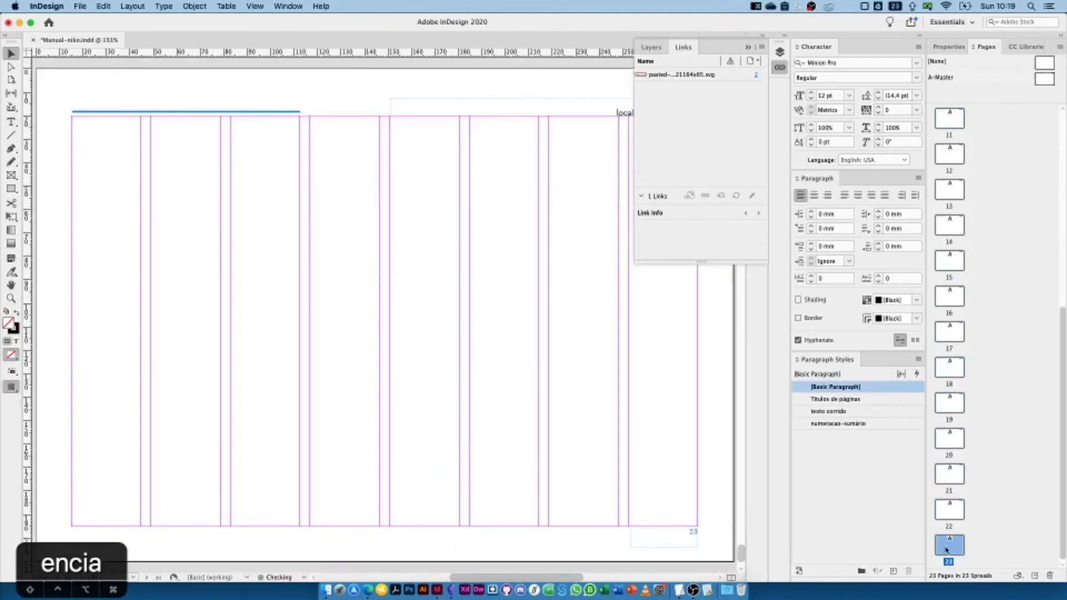
left_click(11, 122)
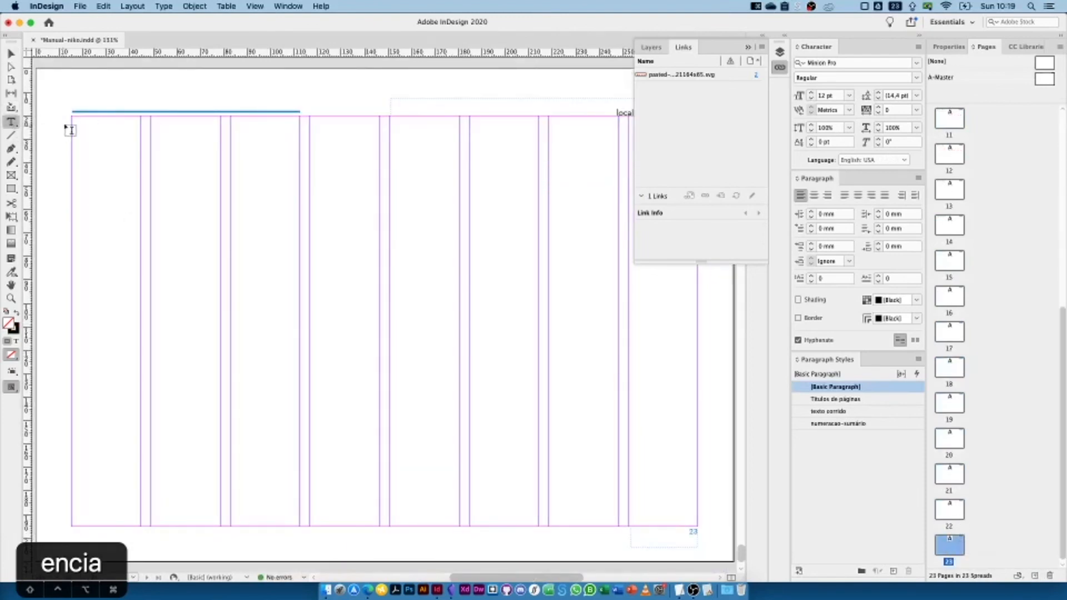
left_click_drag(72, 115, 300, 255)
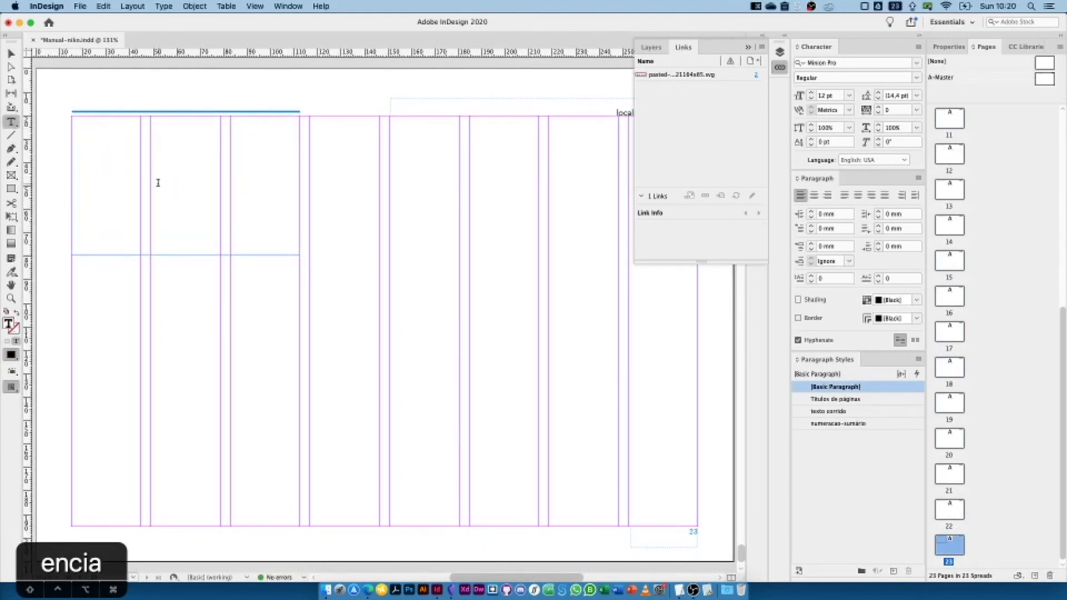
- Enter the heading "50.0 Linguagem Fotográfica" in the page 23 frame and apply the Títulos de páginas style
type("50")
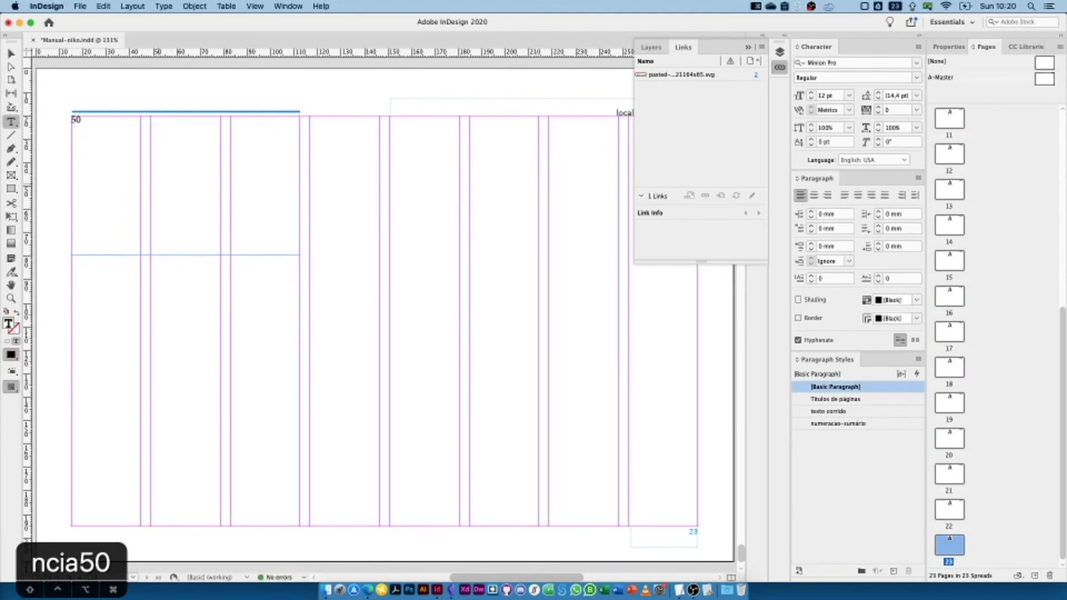
type(".0")
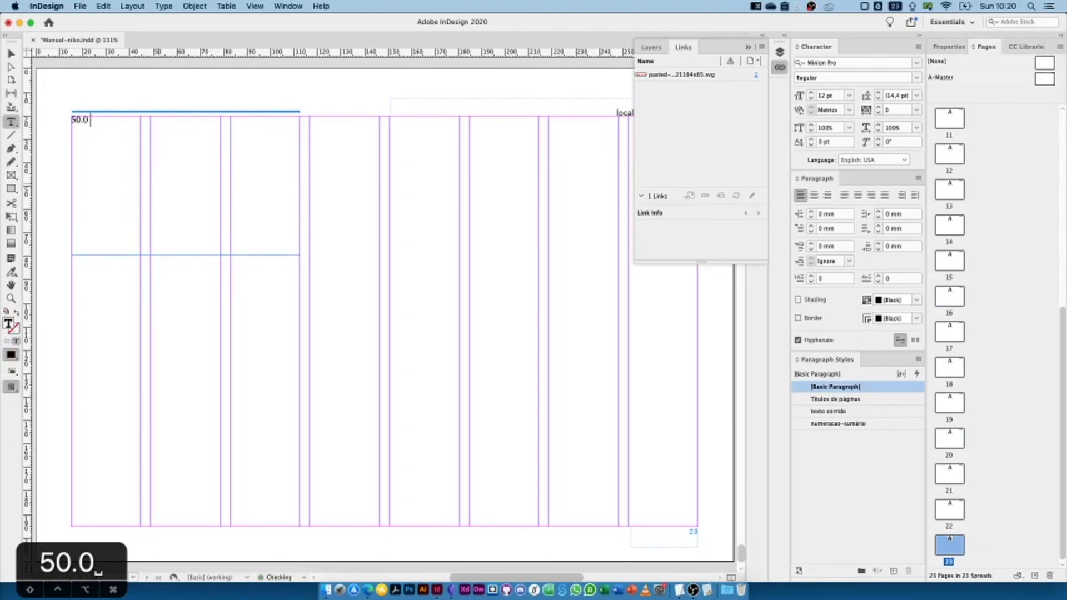
type(" Lingua")
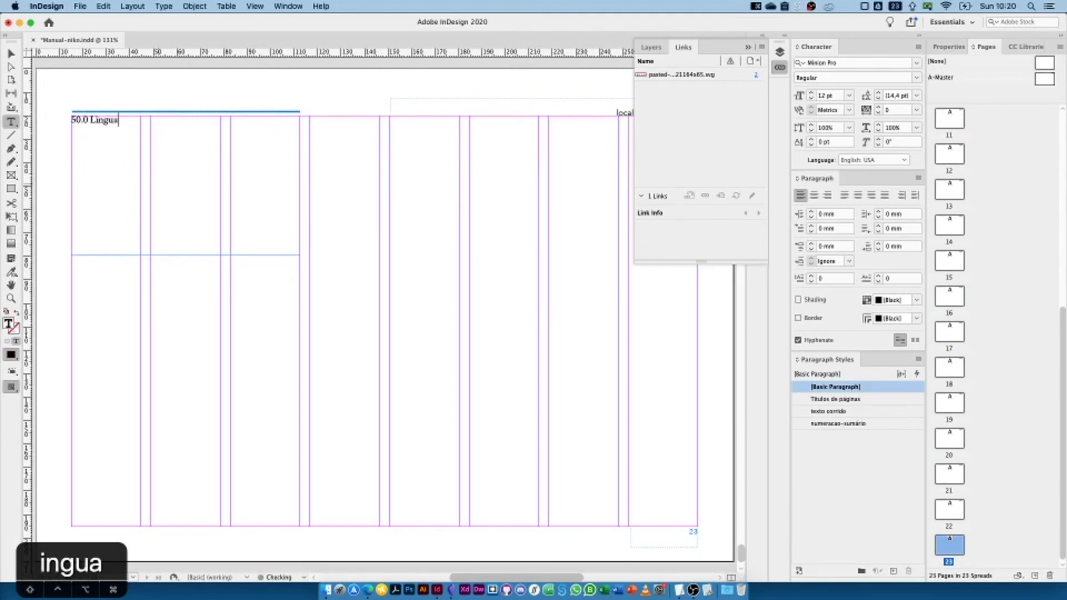
type("gem fo")
key("BackSpace")
key("BackSpace")
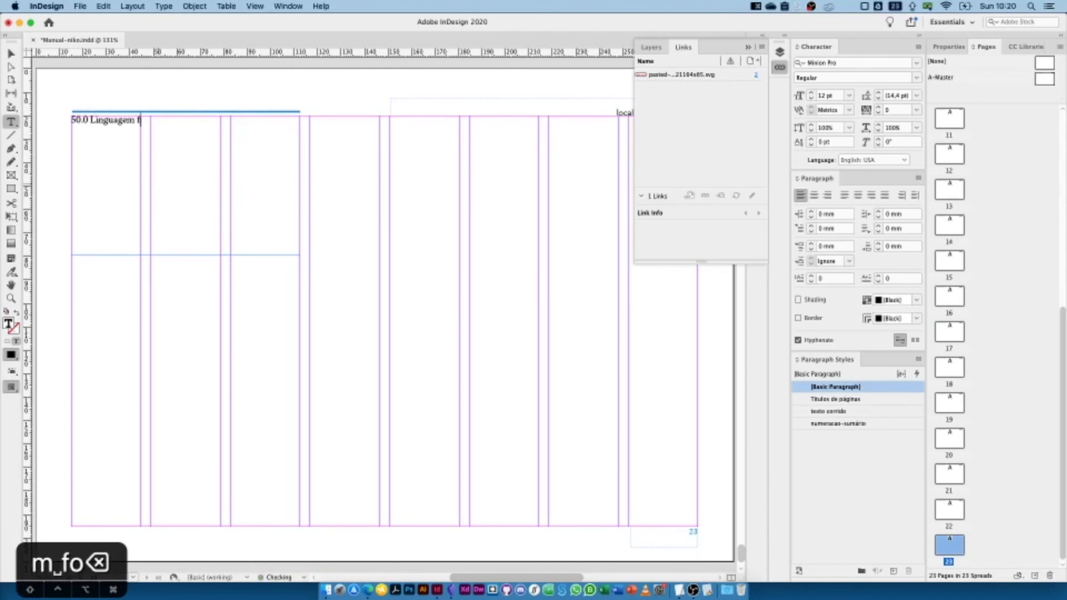
type("Fotográfca")
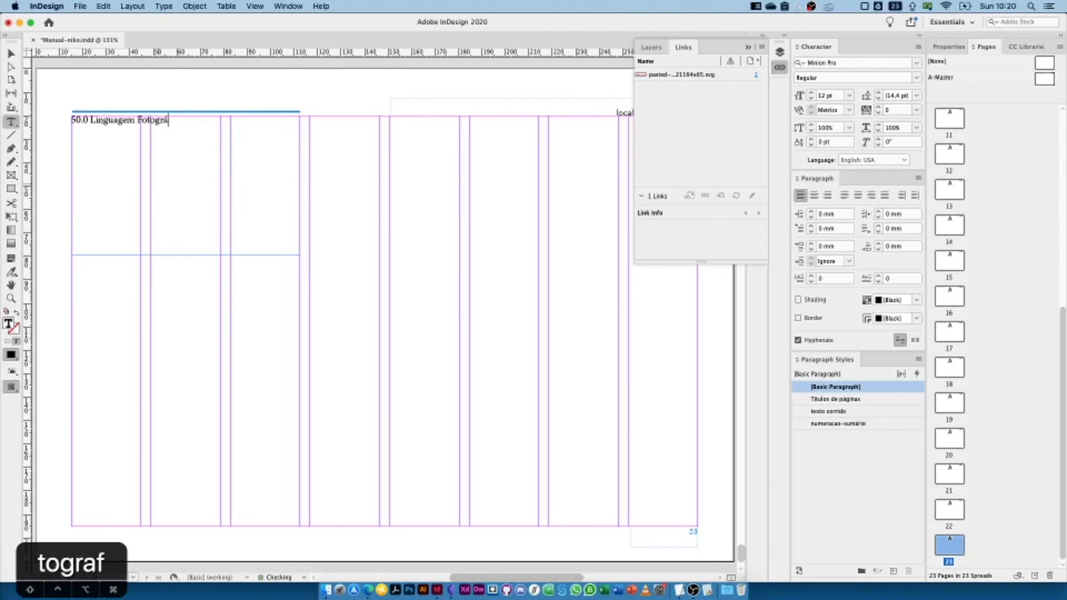
key("BackSpace")
key("BackSpace")
type("ica")
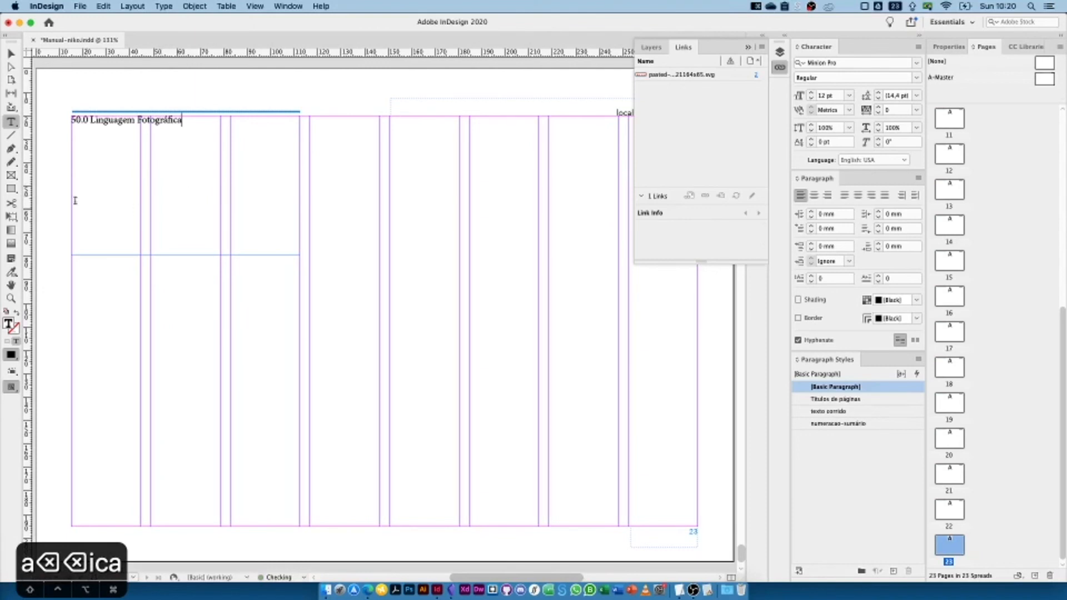
key("Escape")
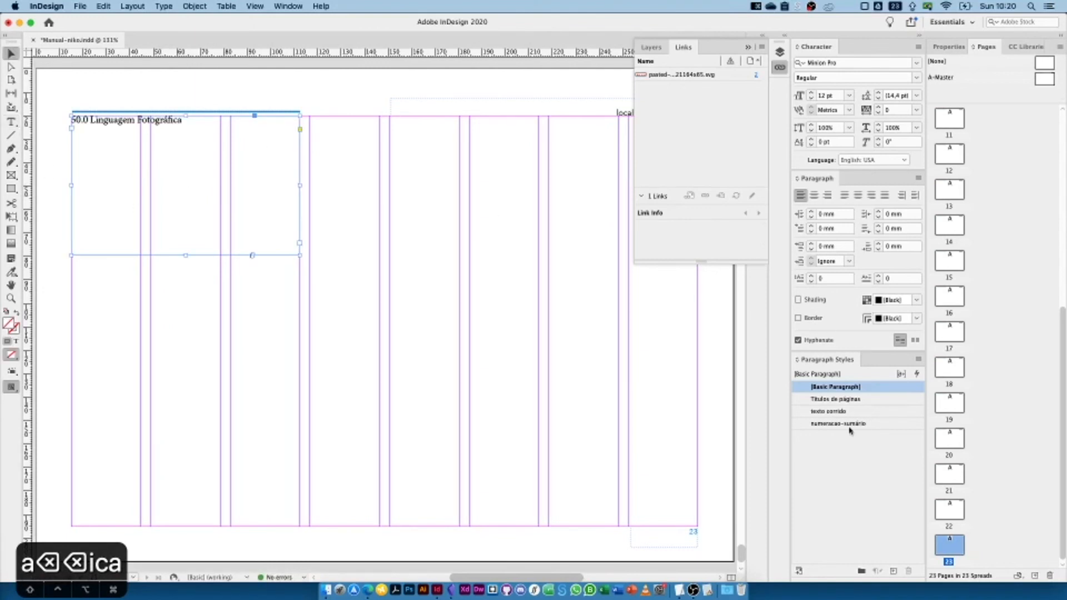
left_click(835, 400)
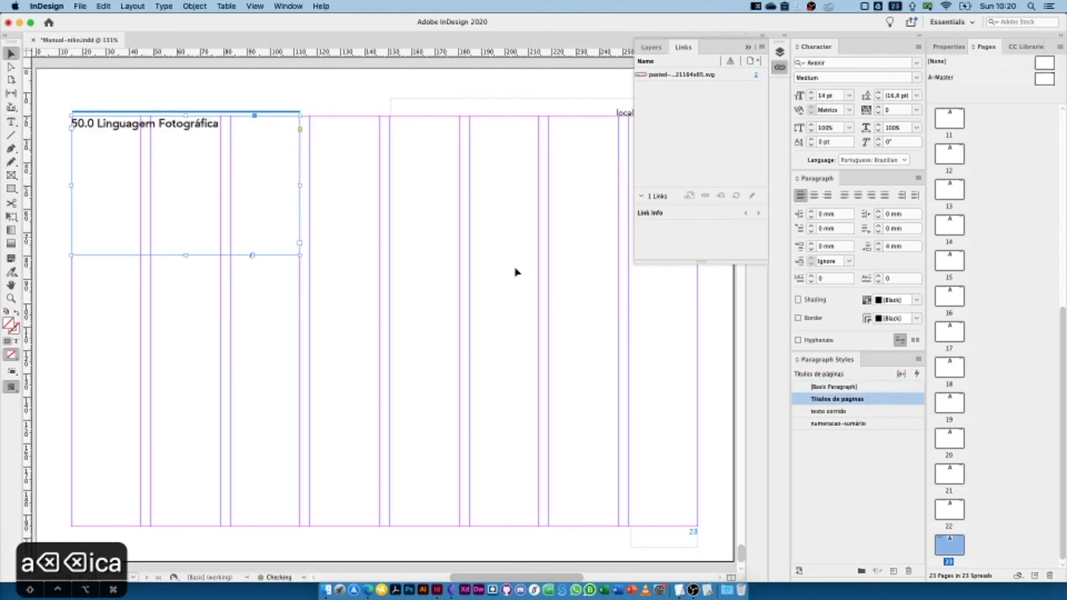
- Update the Sumário table of contents on page 1 to include the page 23 heading
scroll(1012, 254, "up", 10)
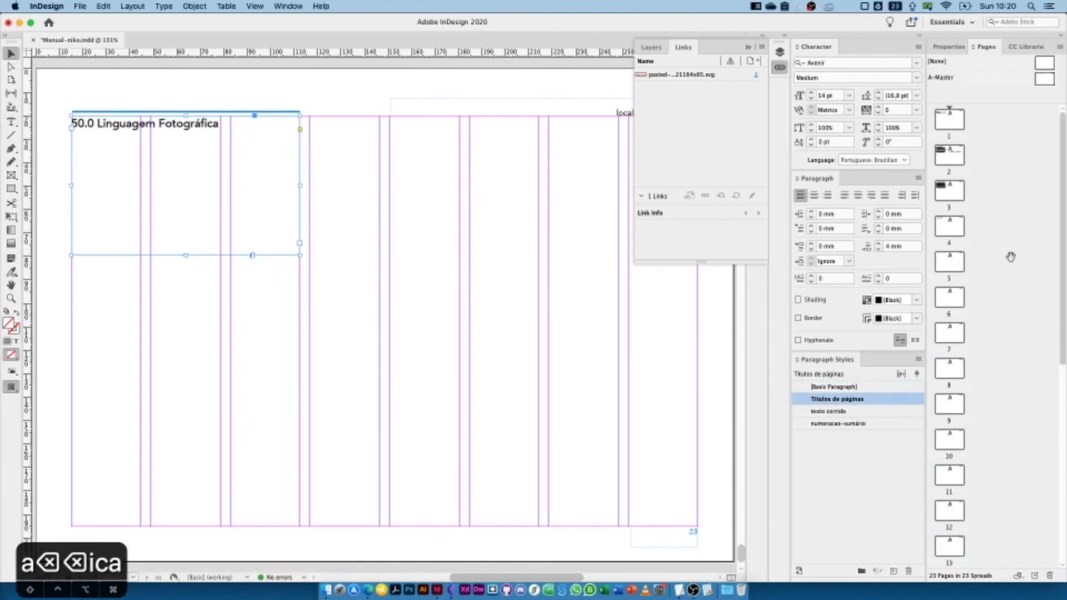
double_click(948, 126)
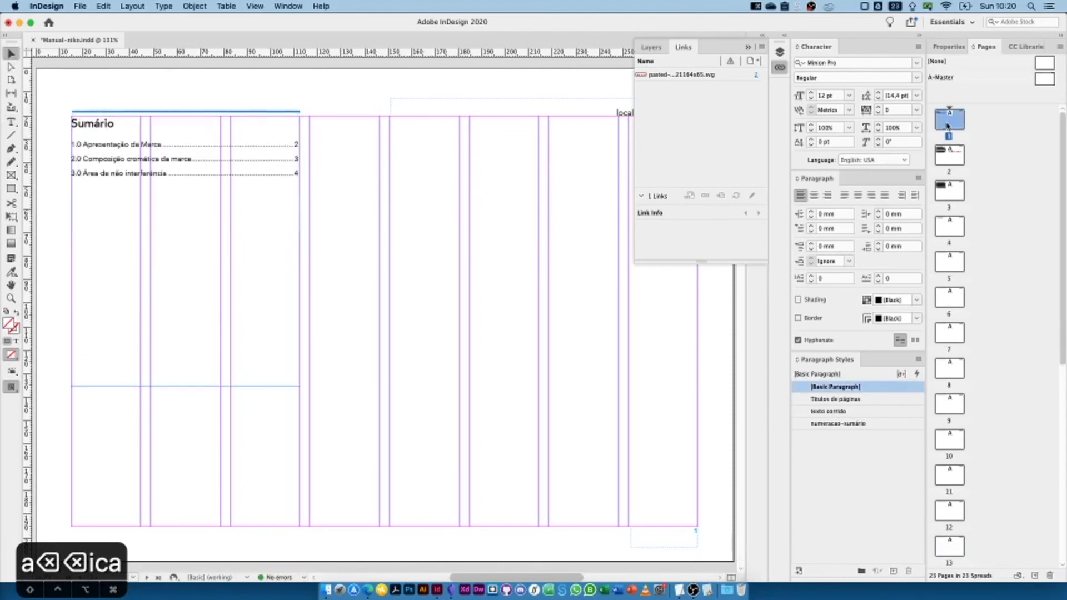
left_click(134, 6)
left_click(345, 219)
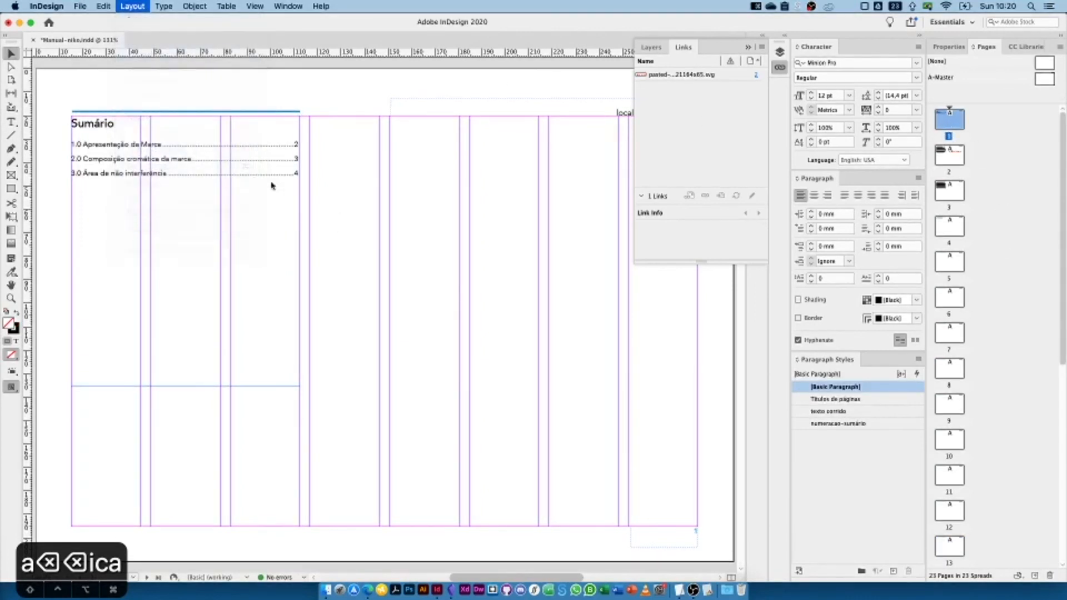
left_click(254, 179)
left_click(133, 6)
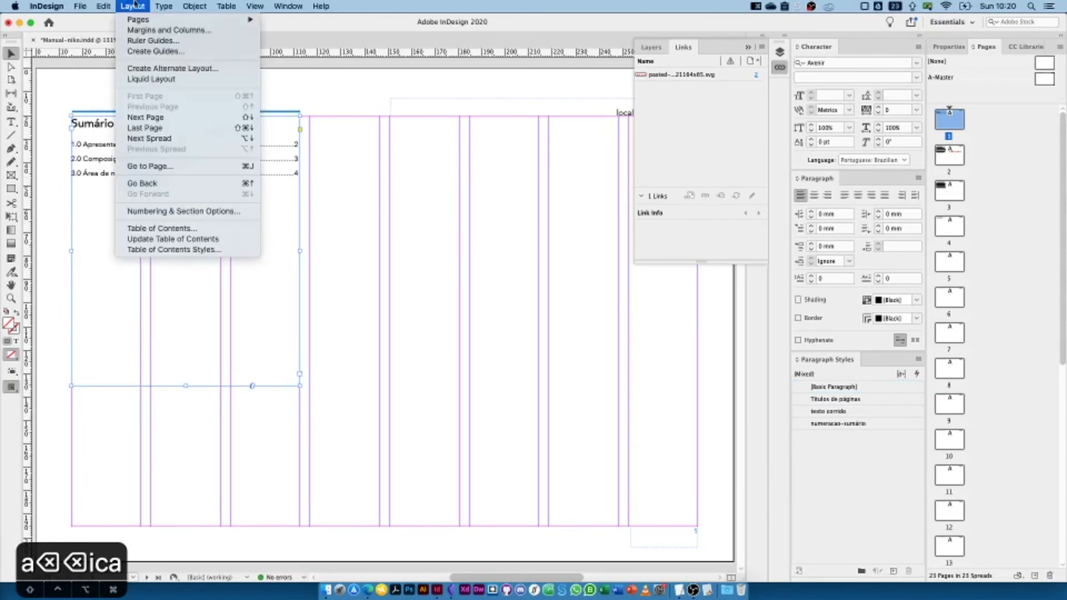
left_click(137, 239)
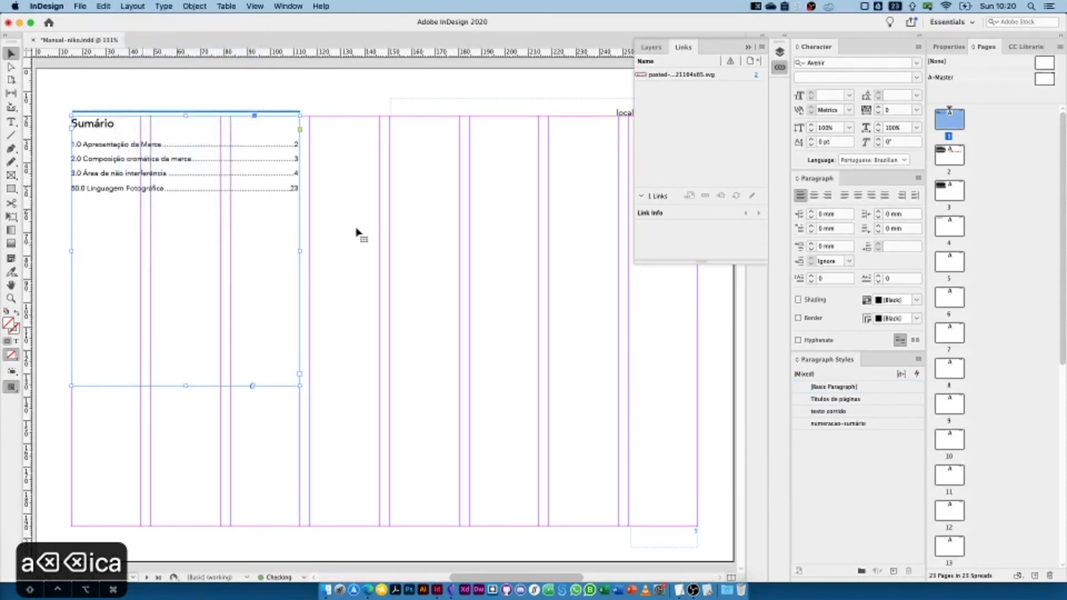
- Deselect the Sumário frame and switch the document to preview mode without guides and frame edges
left_click(400, 226)
key("w")
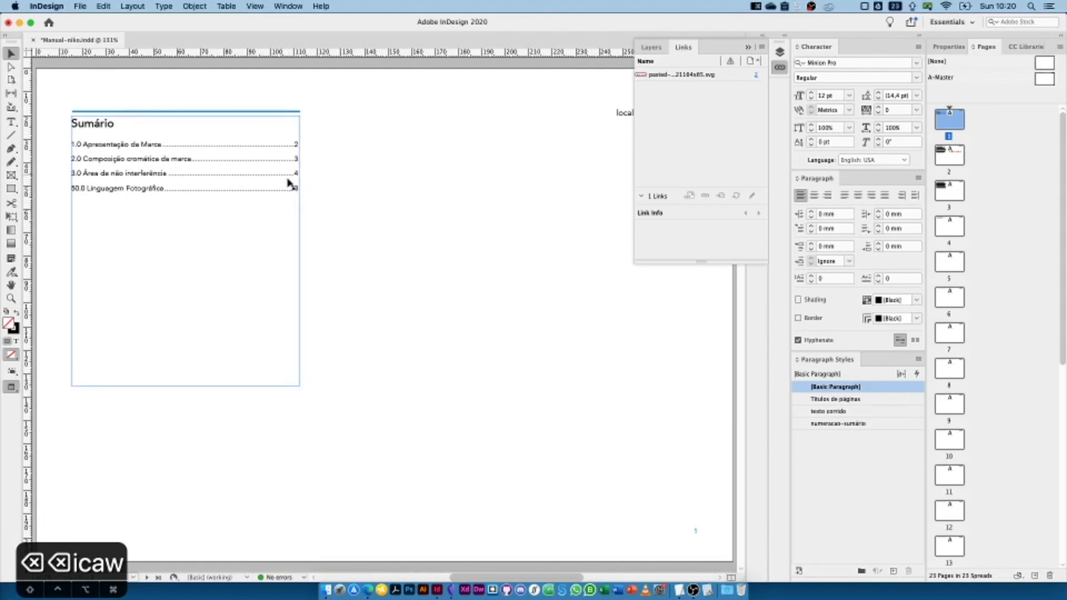
left_click(290, 212)
left_click(387, 229)
left_click(50, 563)
left_click(451, 347)
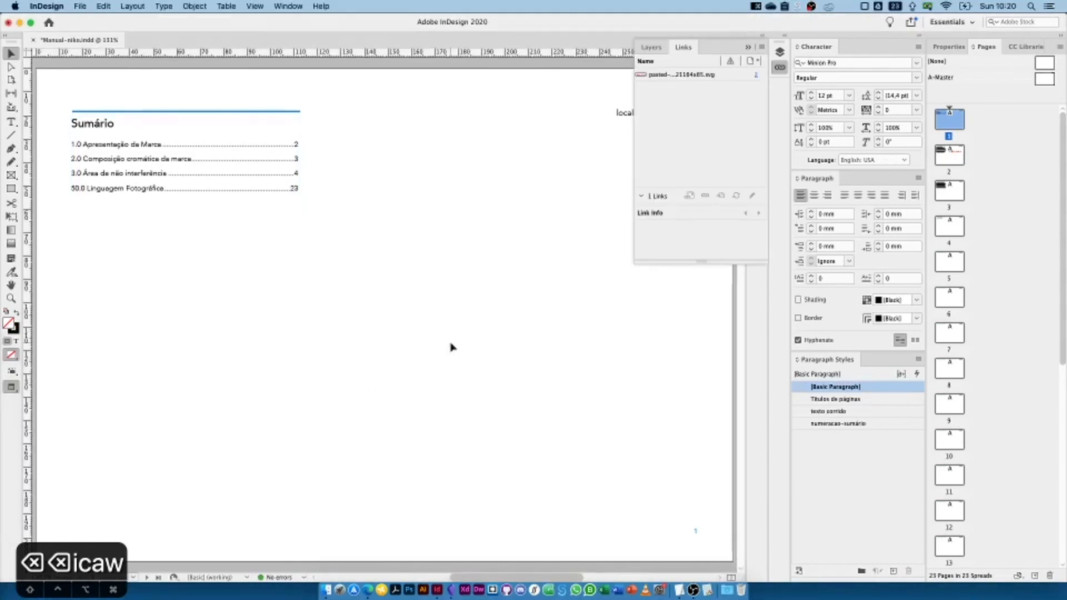
- Look over the Sumário page and the following manual pages in preview mode
key("super+minus")
key("super+minus")
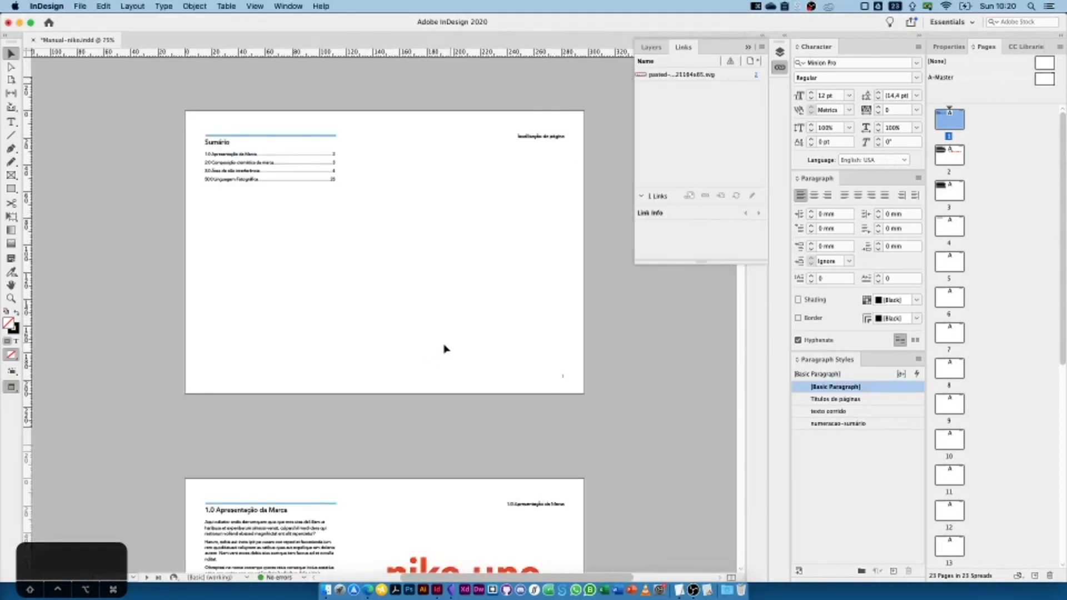
scroll(445, 322, "down", 5)
scroll(445, 303, "down", 10)
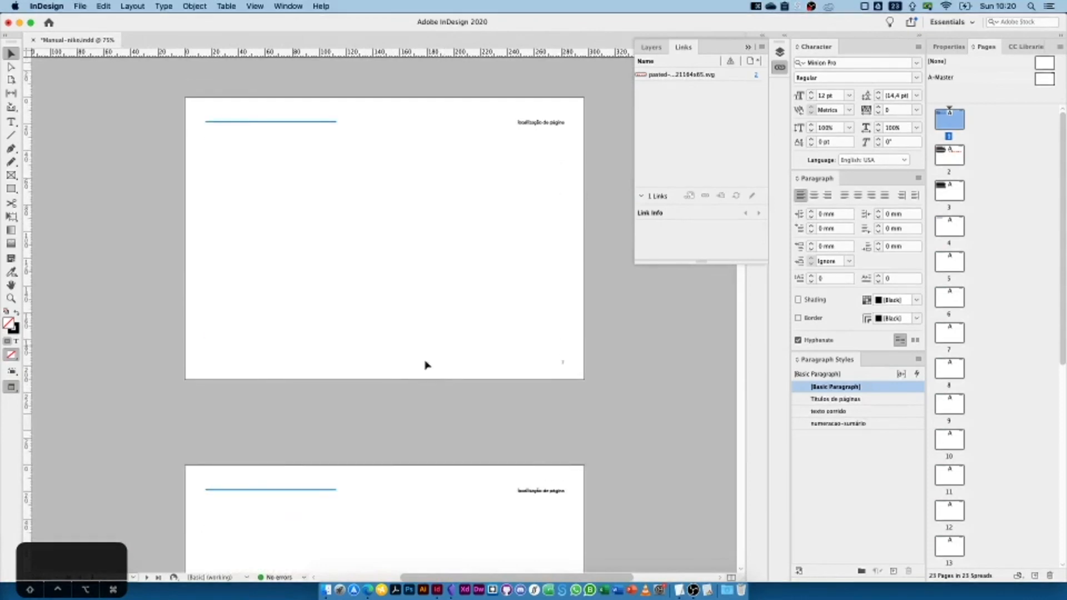
scroll(428, 366, "up", 15)
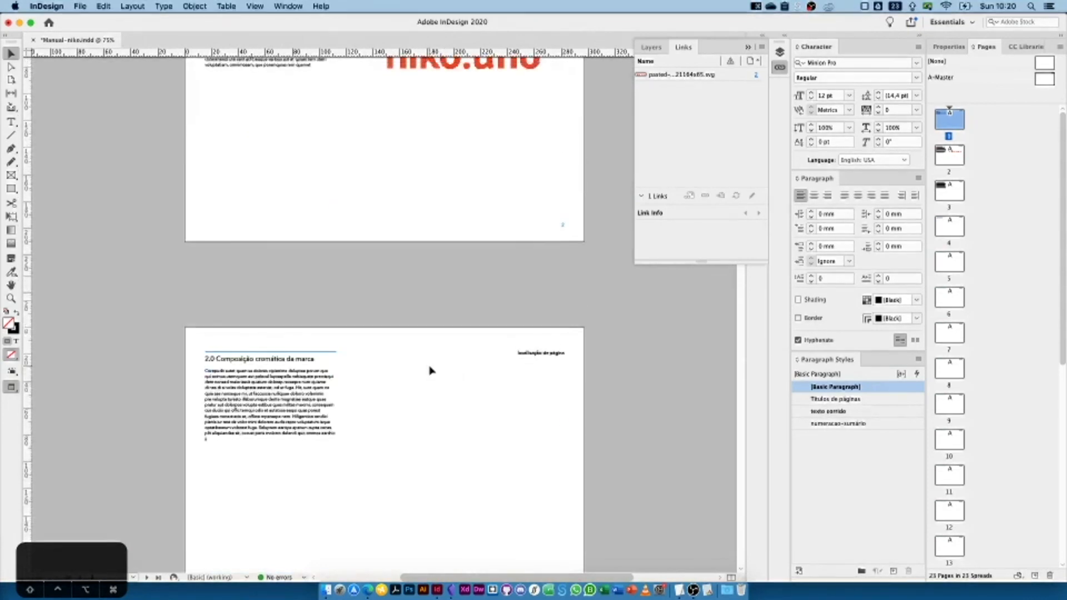
scroll(430, 369, "down", 5)
scroll(451, 340, "up", 2)
left_click(462, 333)
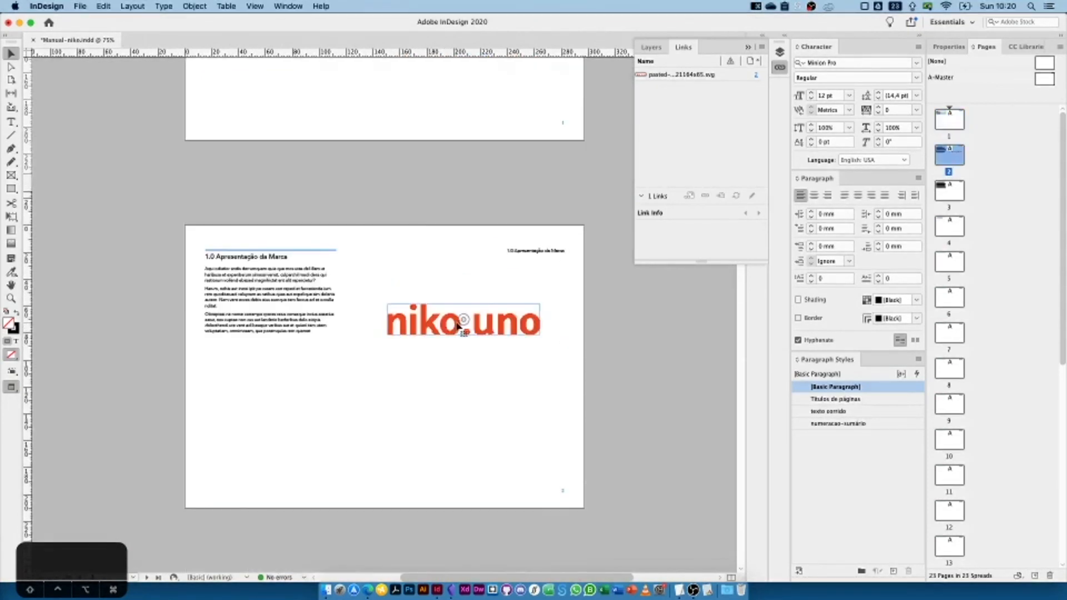
left_click(651, 284)
scroll(651, 285, "up", 4)
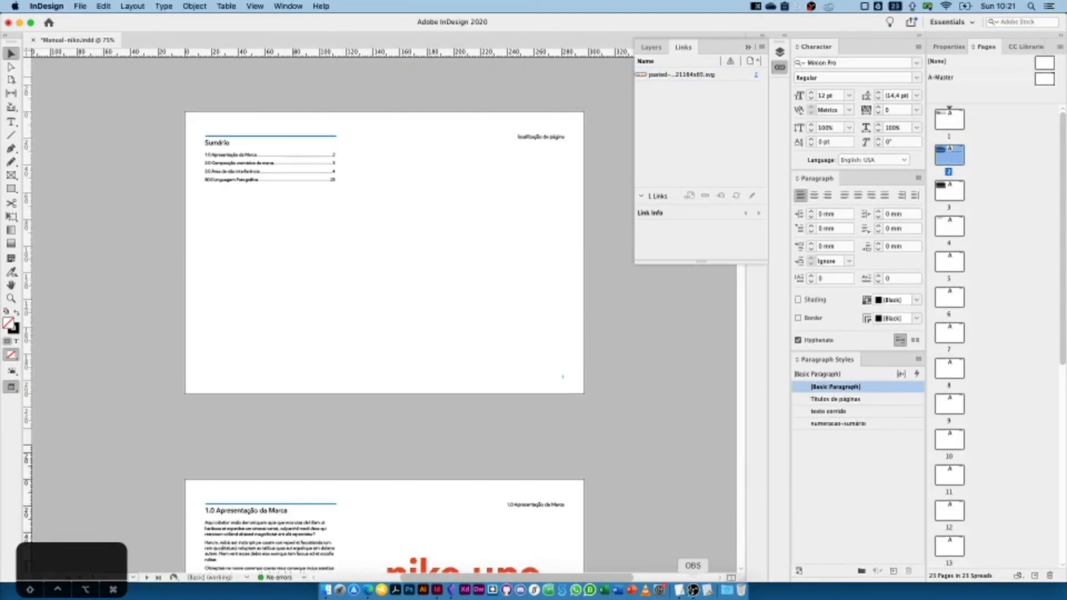
left_click(693, 591)
left_click(397, 317)
scroll(416, 322, "down", 5)
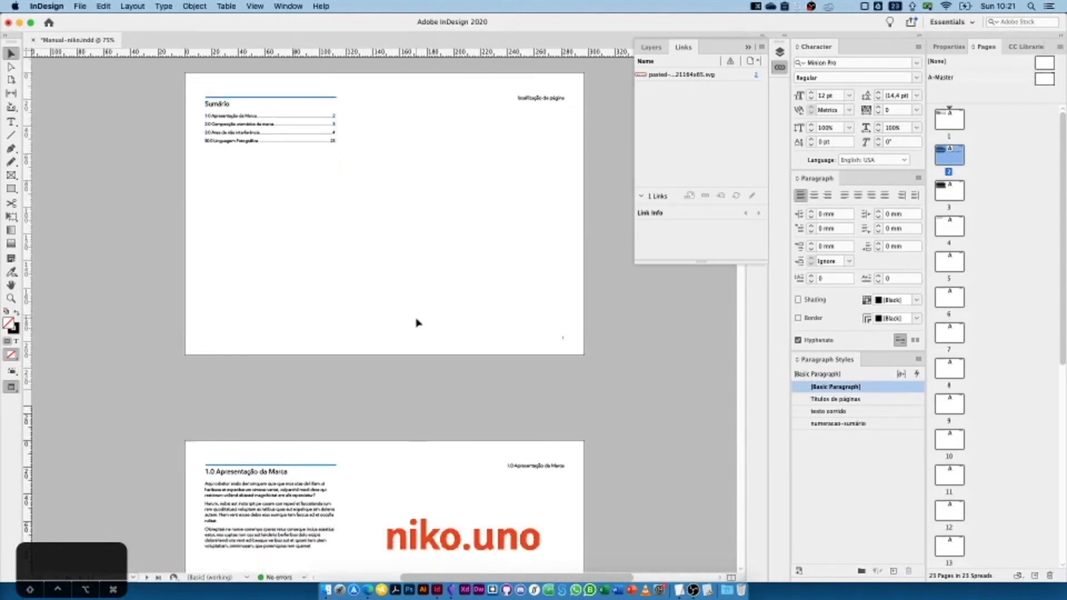
scroll(418, 322, "down", 20)
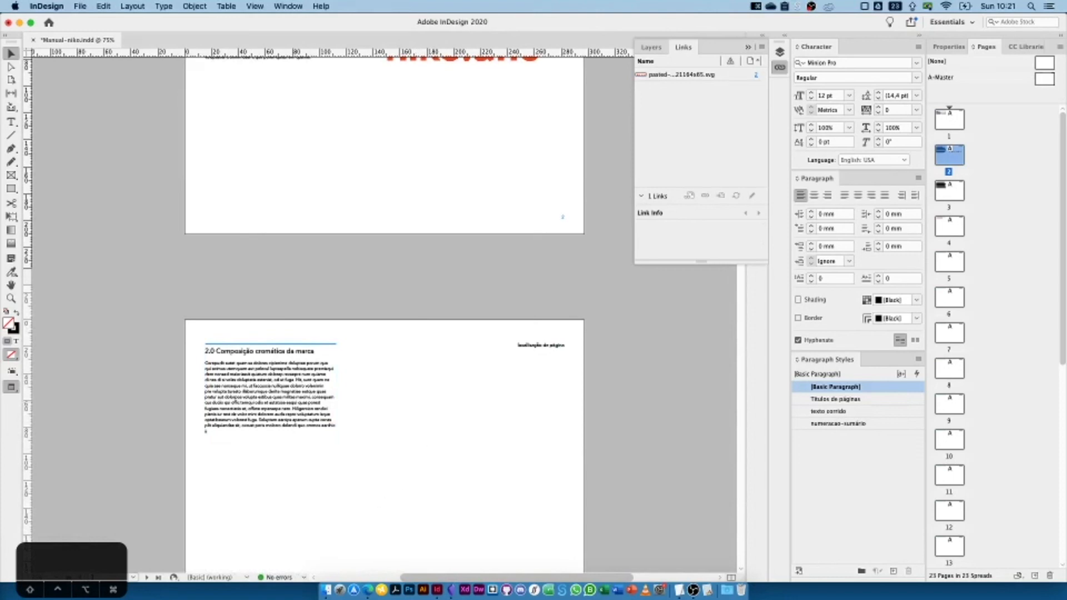
key("super+Tab")
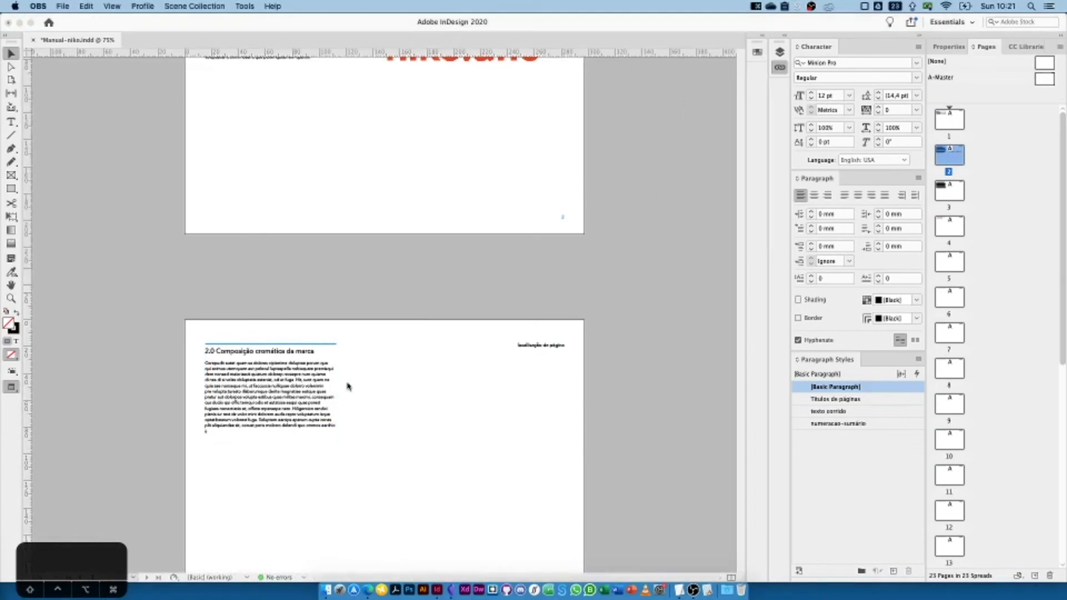
left_click(329, 467)
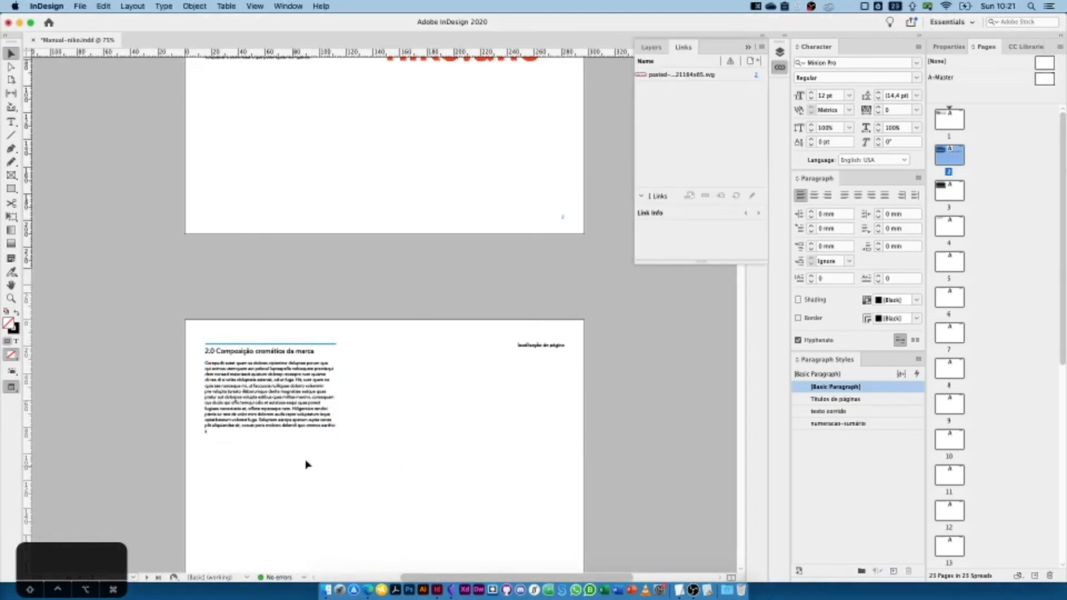
- Examine the niko.uno logo on page 2 at close range
scroll(129, 367, "up", 5)
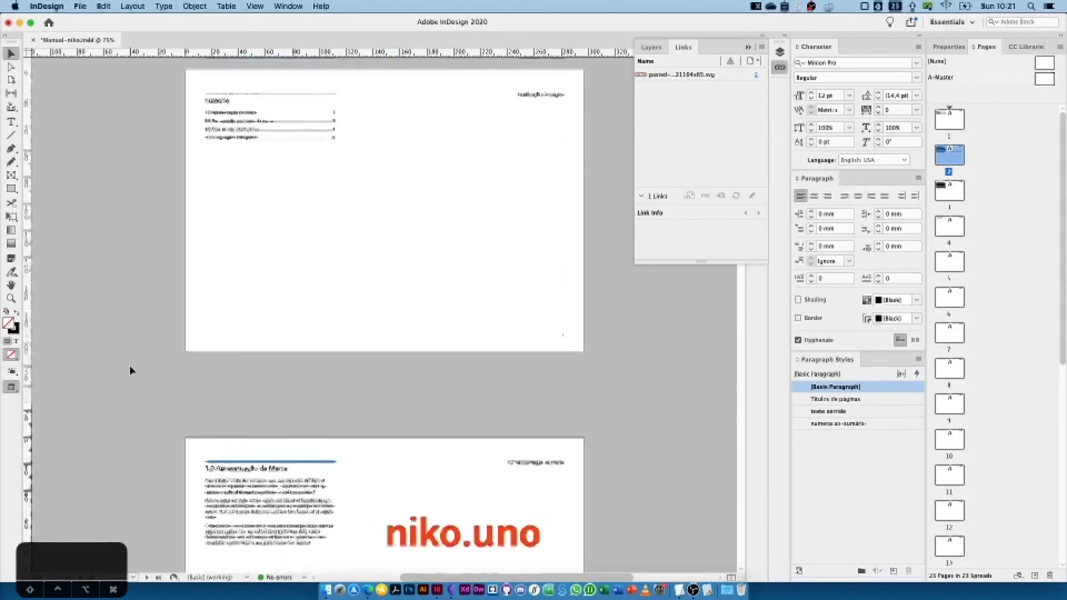
scroll(382, 372, "down", 4)
scroll(422, 378, "down", 2)
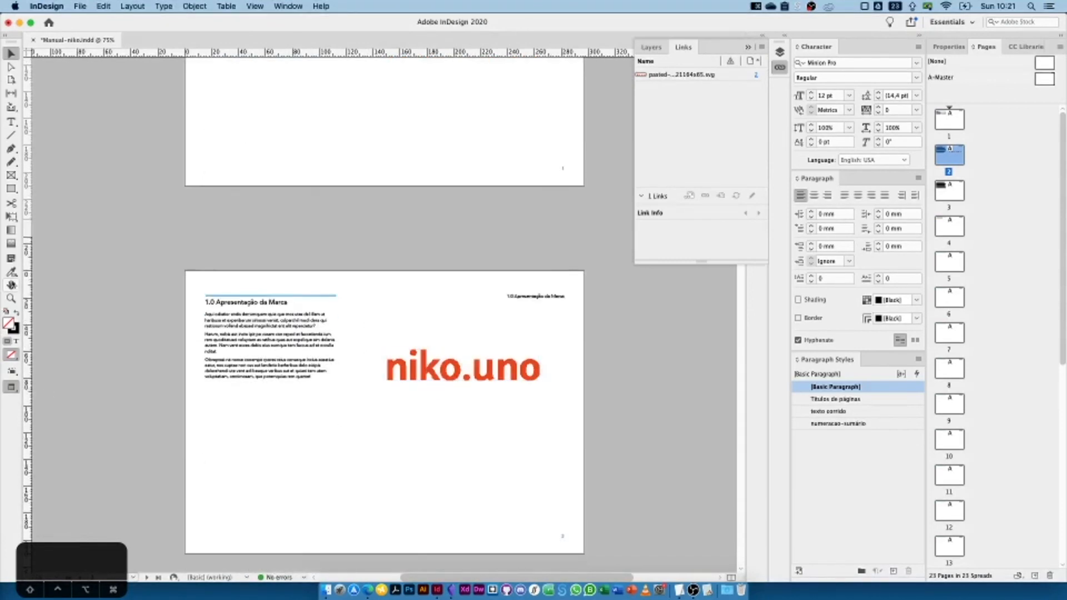
left_click(11, 298)
left_click_drag(300, 329, 621, 451)
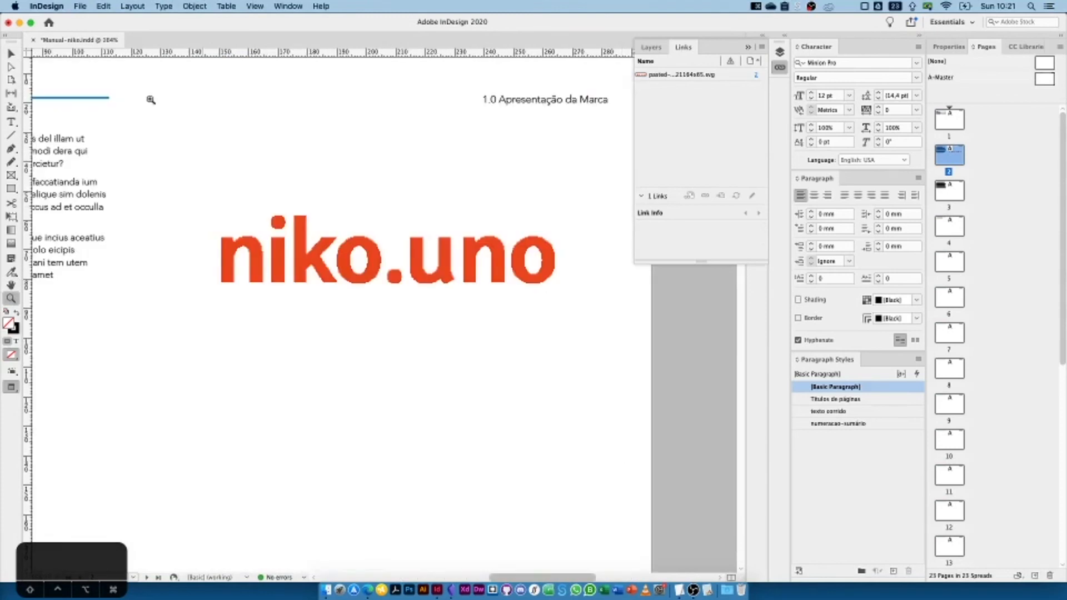
left_click(10, 54)
- Switch to Finder, look at the logo SVG file in the imagens folder, and return to the InDesign document
left_click(327, 589)
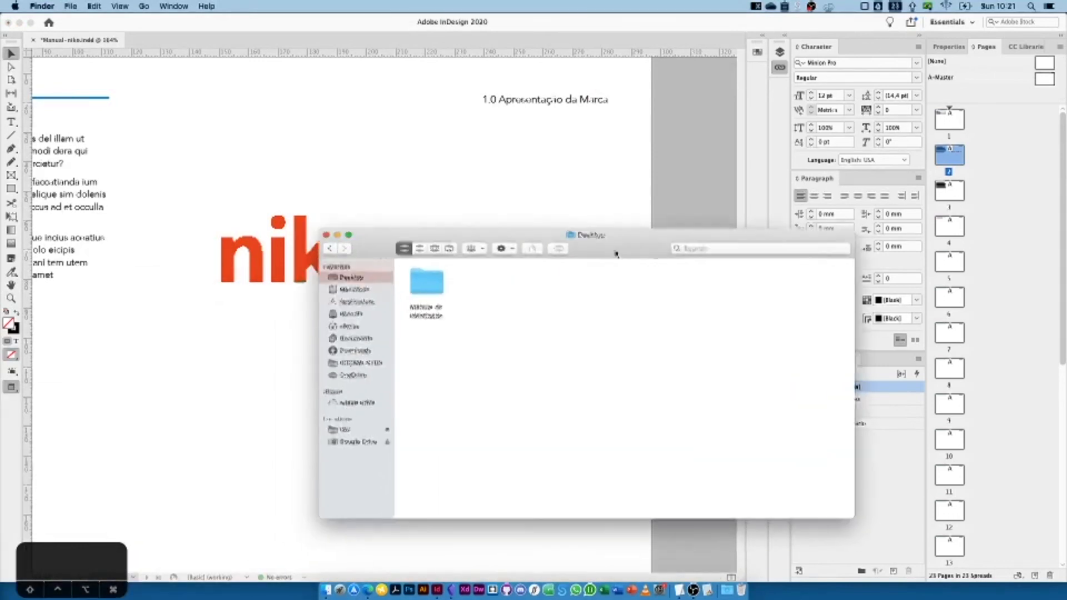
double_click(435, 259)
double_click(434, 258)
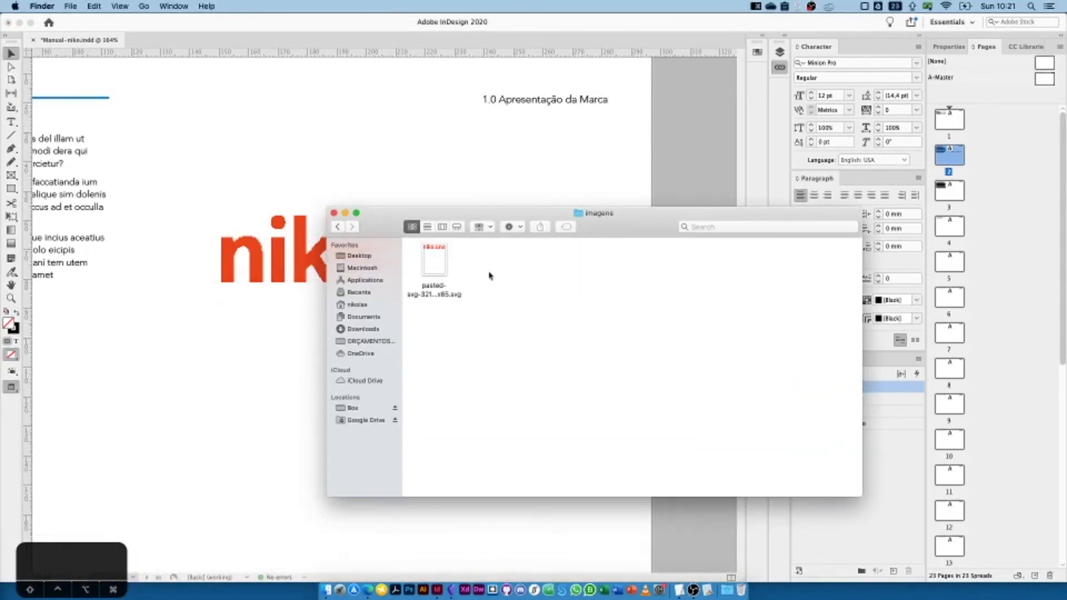
left_click(333, 214)
left_click(626, 256)
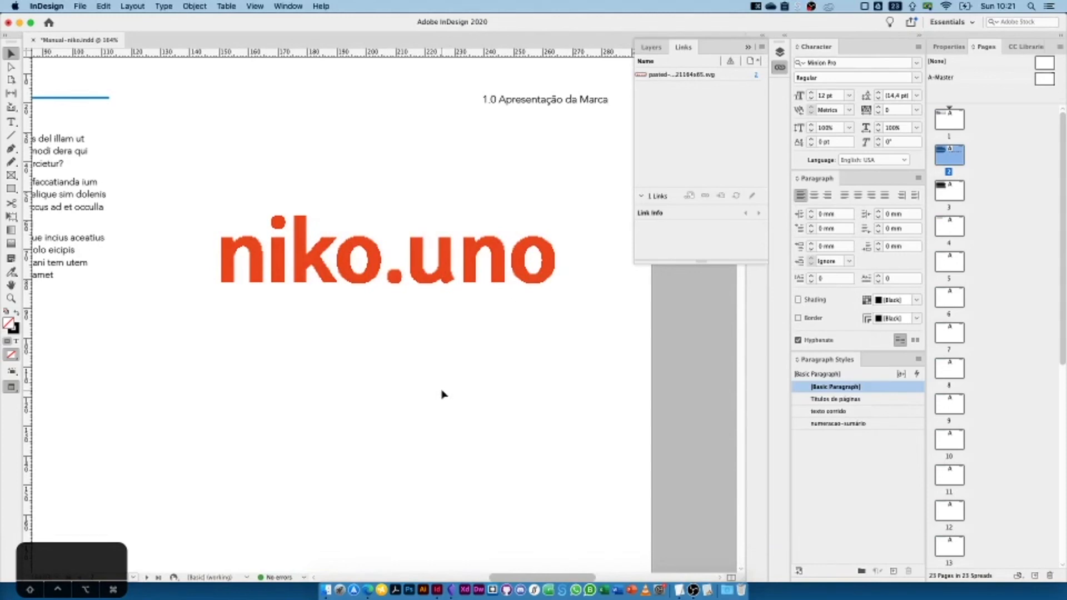
- Show the whole of page 2 at 100% zoom and collapse the Links panel
key("super+0")
key("super+minus")
key("super+minus")
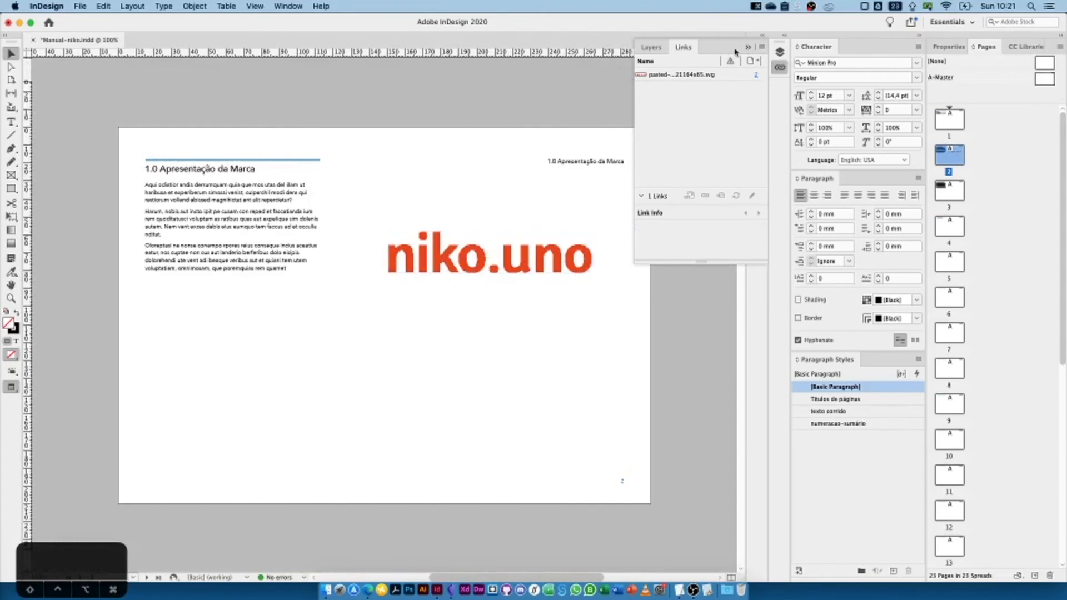
left_click(748, 47)
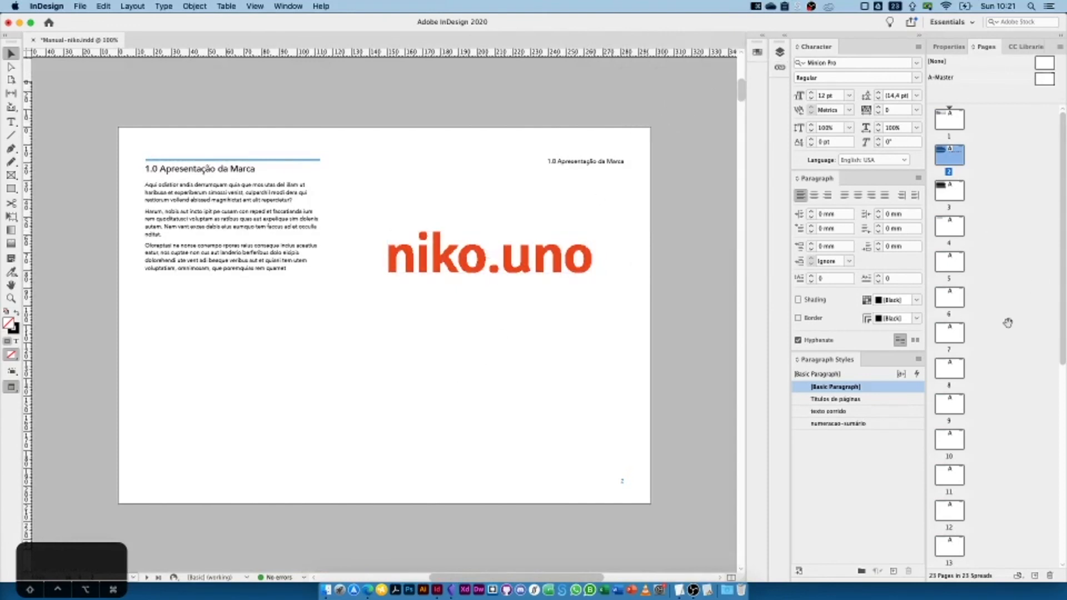
- Compare the Sumário page with page 2 and return to the Sumário page
double_click(942, 124)
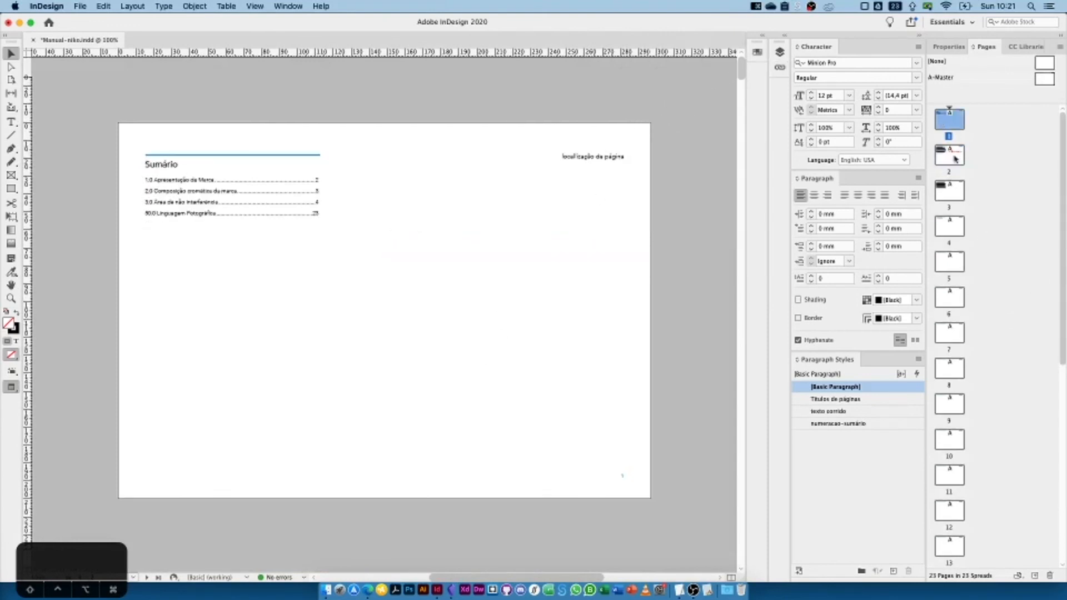
left_click(953, 159)
double_click(952, 159)
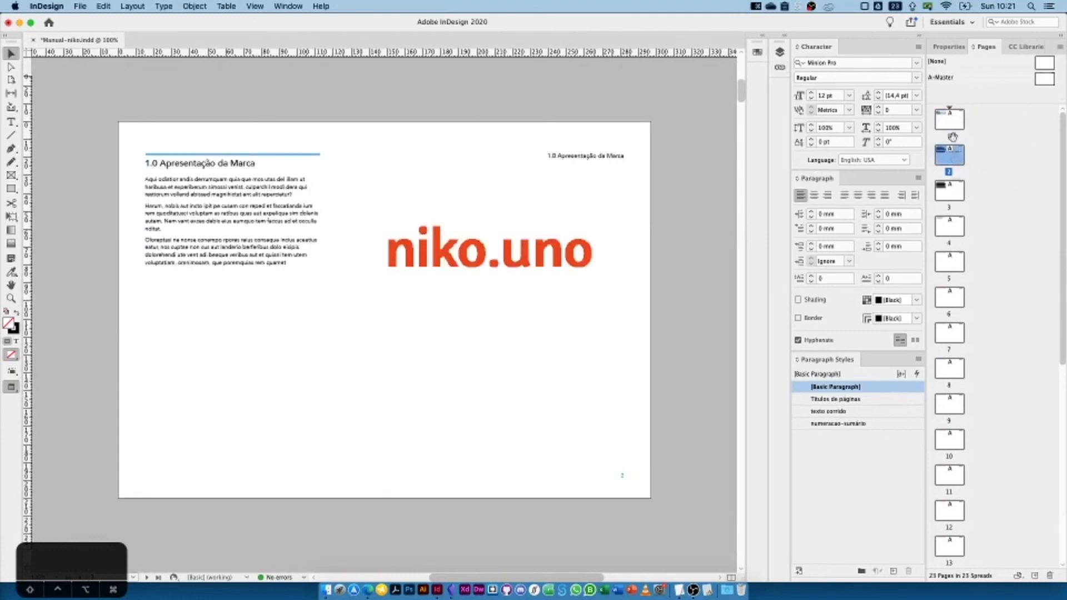
double_click(953, 127)
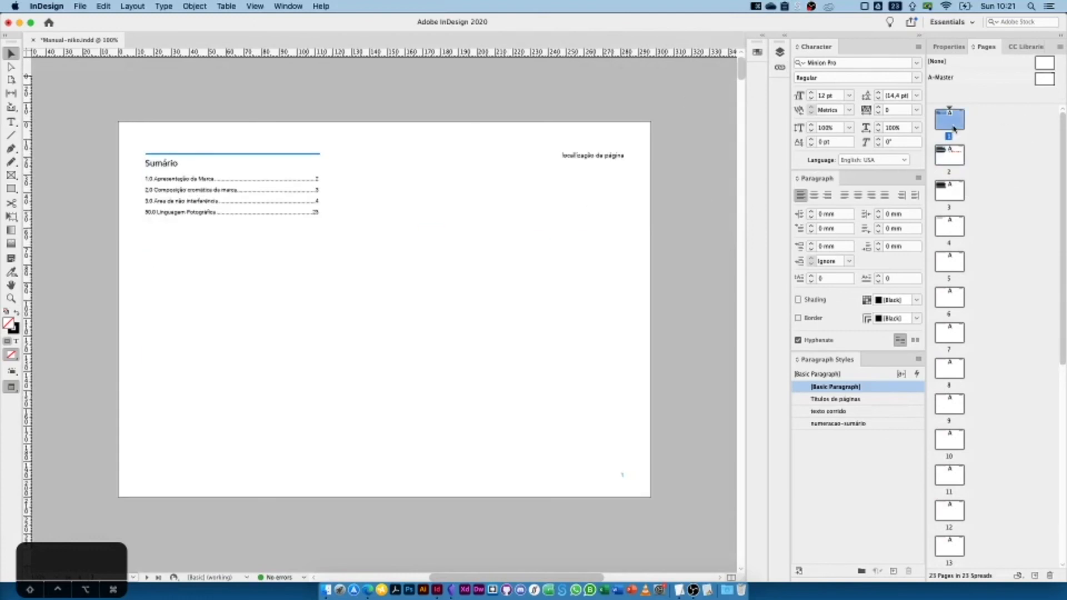
- Start a PDF export with the High Quality Print preset, named Manual-niko, in the Manual de Identidade folder
left_click(80, 7)
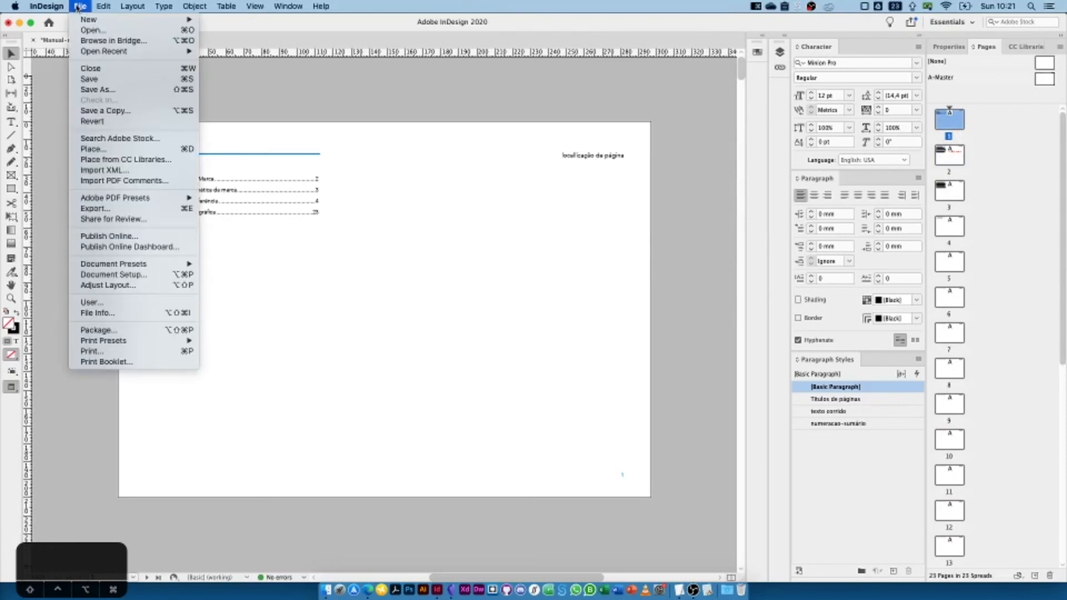
mouse_move(103, 196)
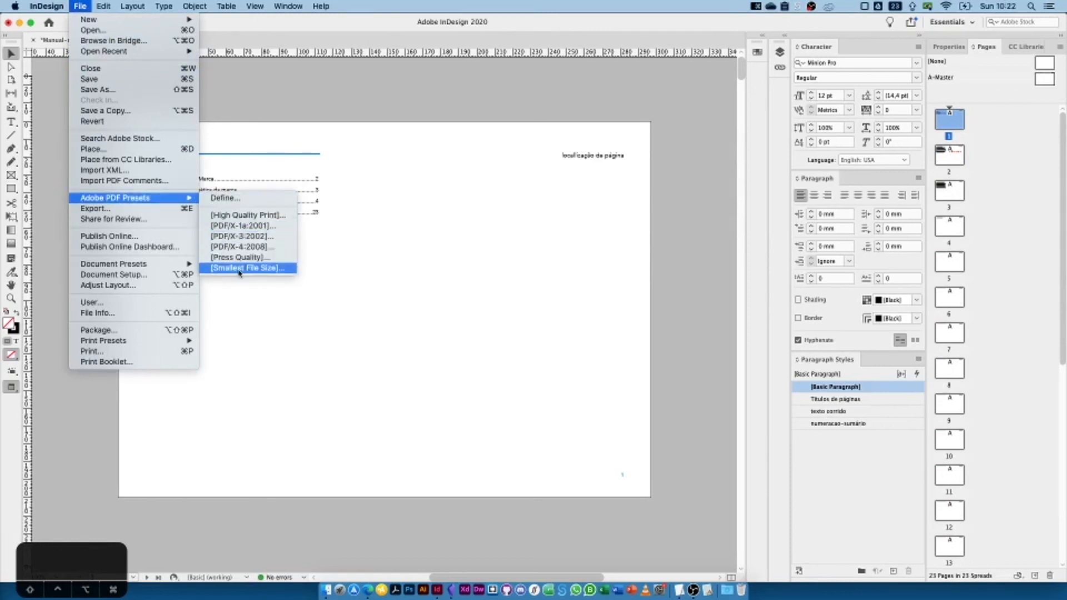
left_click(251, 216)
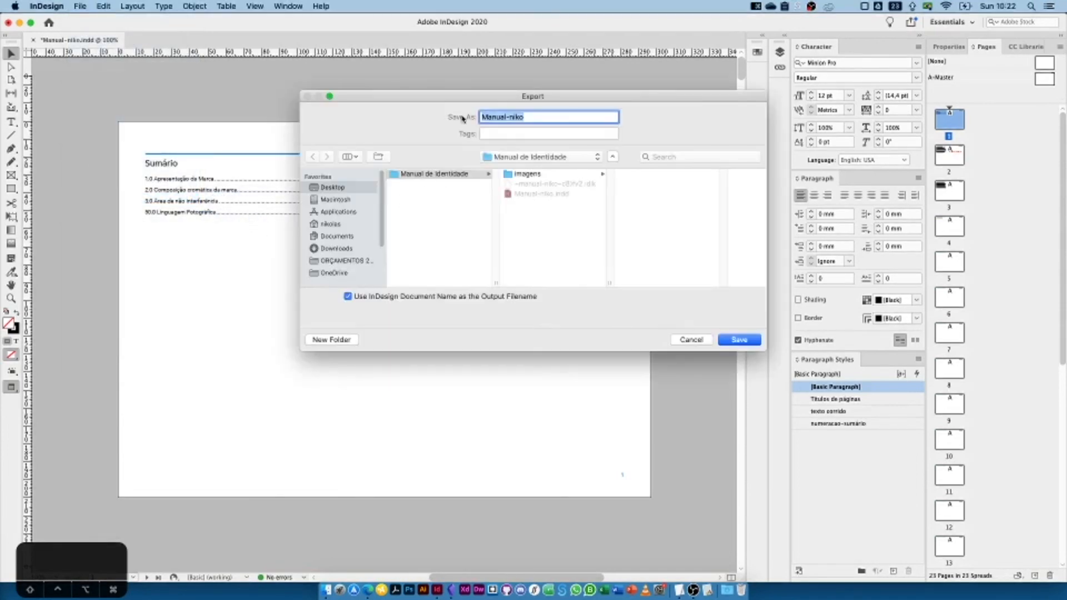
left_click_drag(467, 95, 373, 89)
left_click(328, 169)
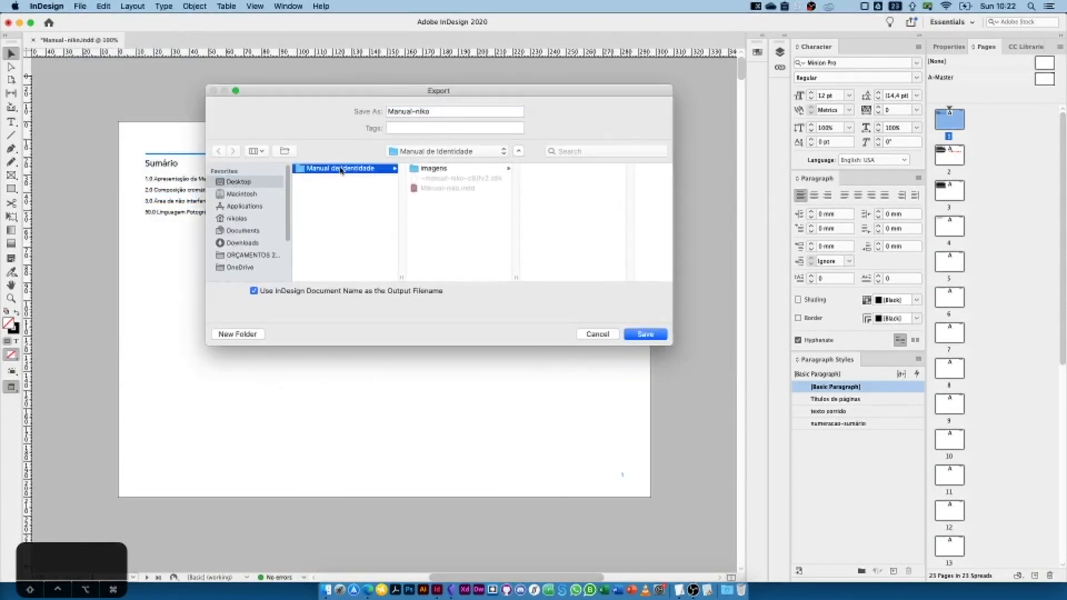
left_click(449, 109)
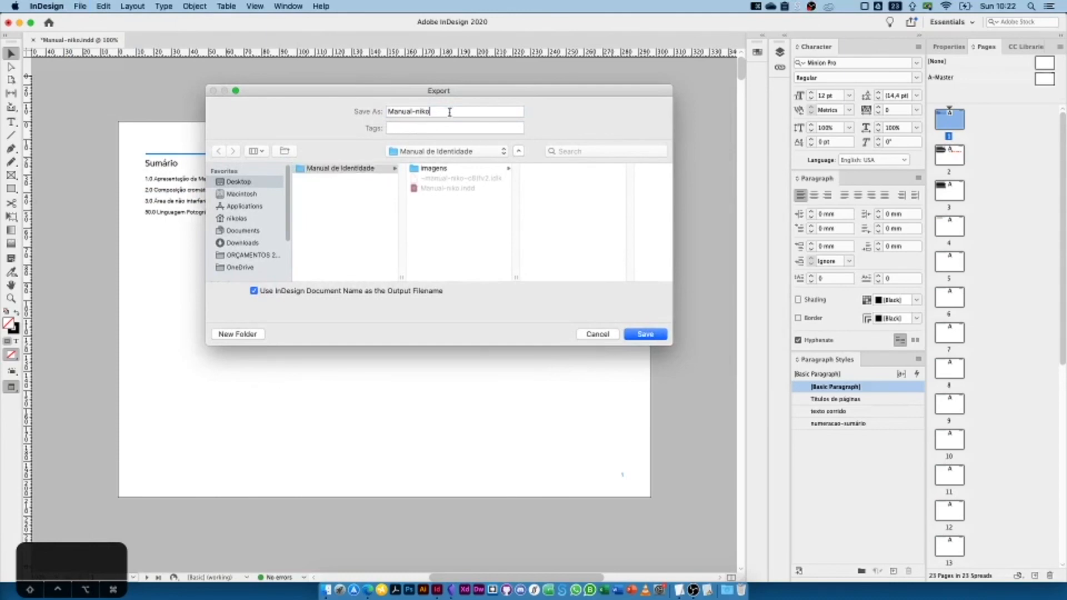
left_click(646, 335)
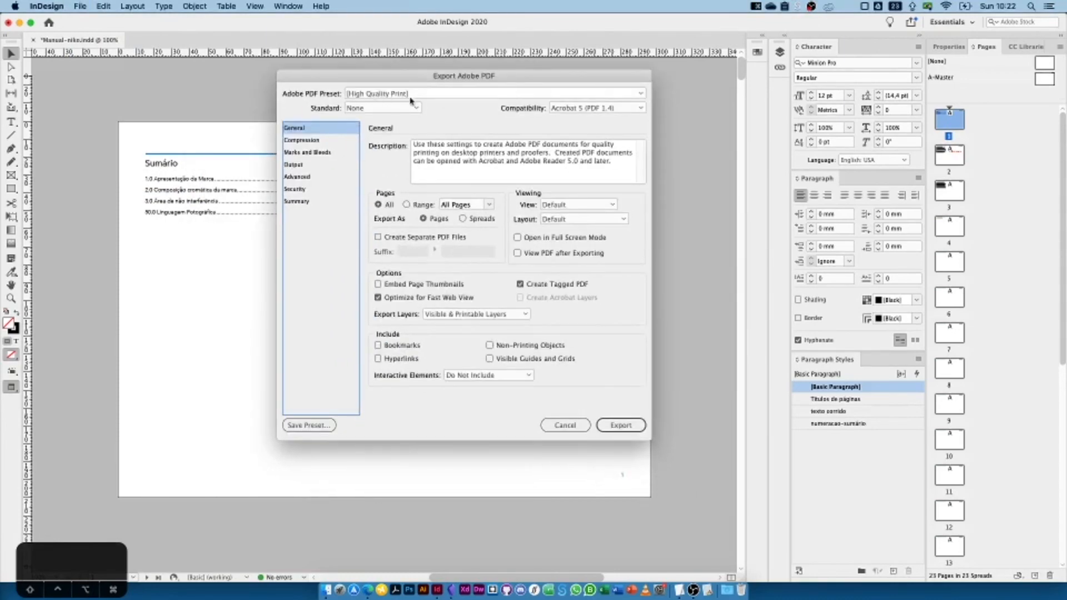
- Enable crop marks and the document bleed settings for the PDF, and export it
left_click(320, 152)
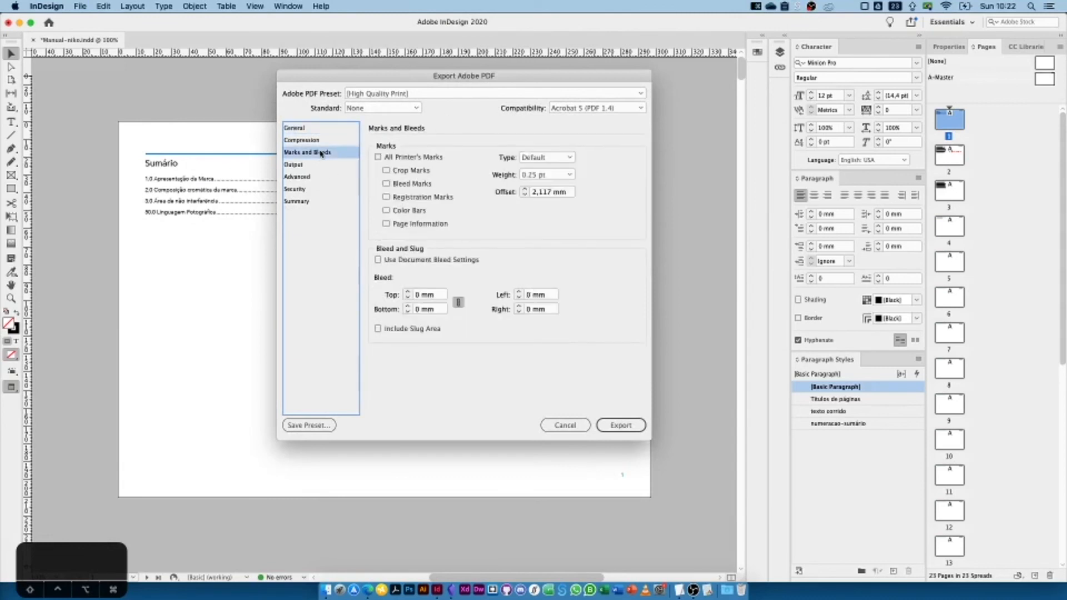
left_click(399, 261)
left_click(399, 259)
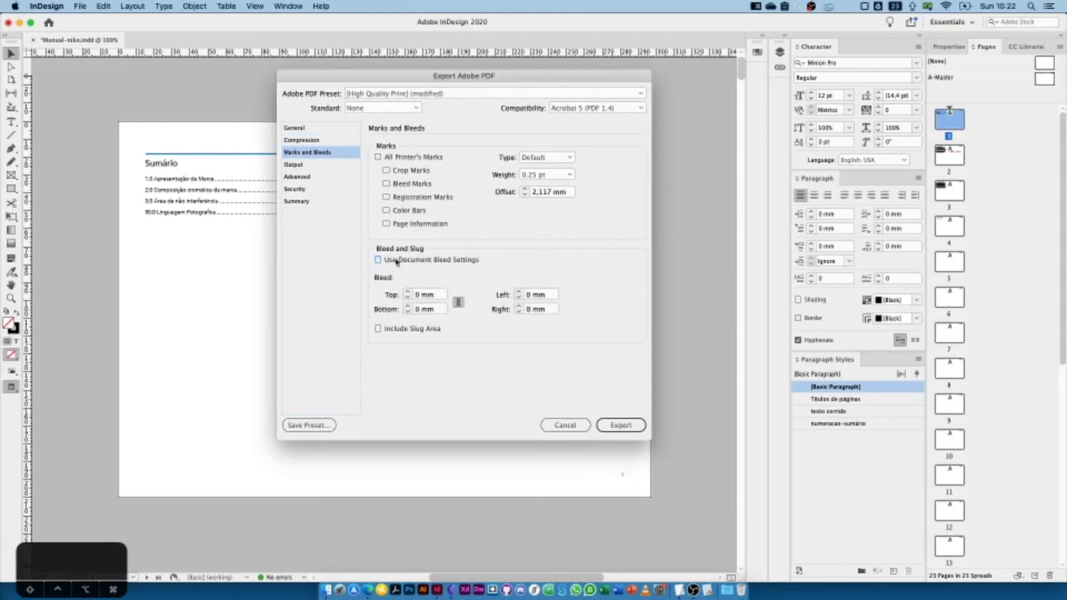
left_click(436, 261)
left_click(436, 261)
left_click(429, 263)
left_click(427, 261)
left_click(410, 173)
left_click(401, 261)
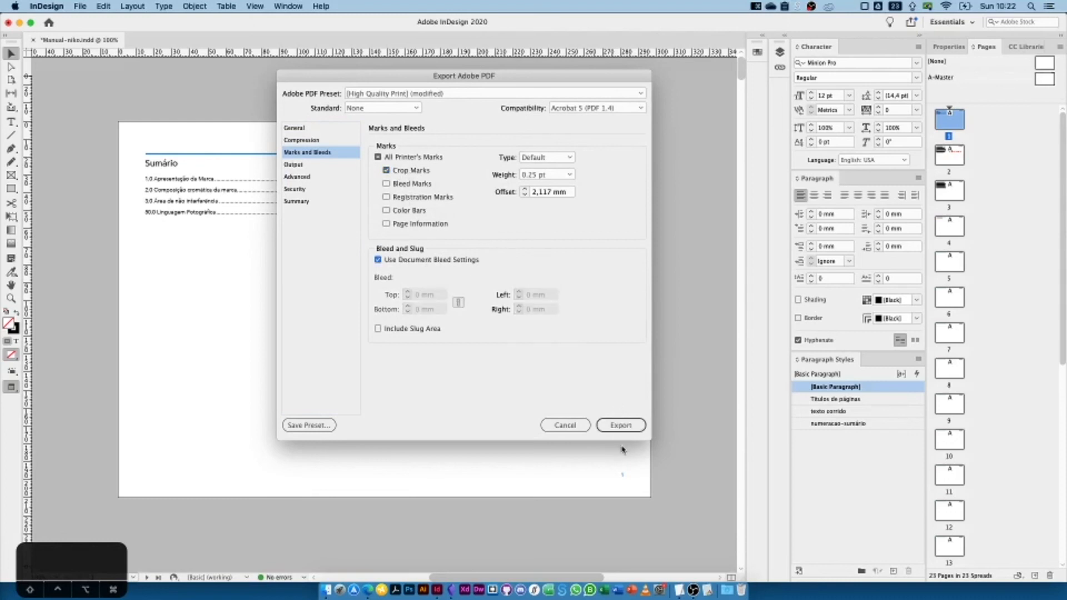
left_click(615, 425)
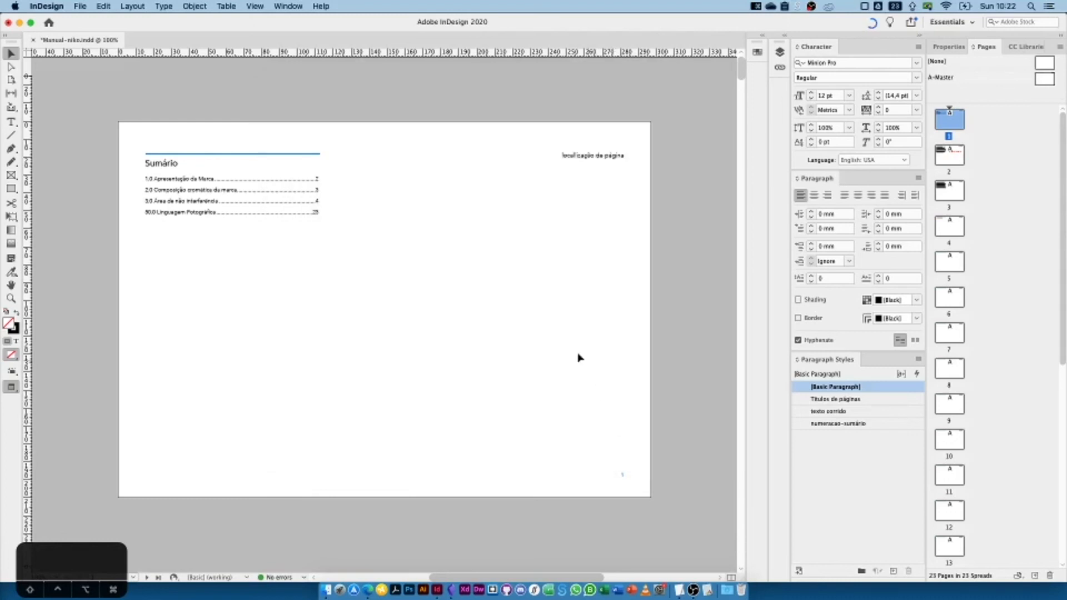
- Switch to Finder and open the exported Manual-niko PDF from the Manual de Identidade folder on the Desktop
left_click(326, 592)
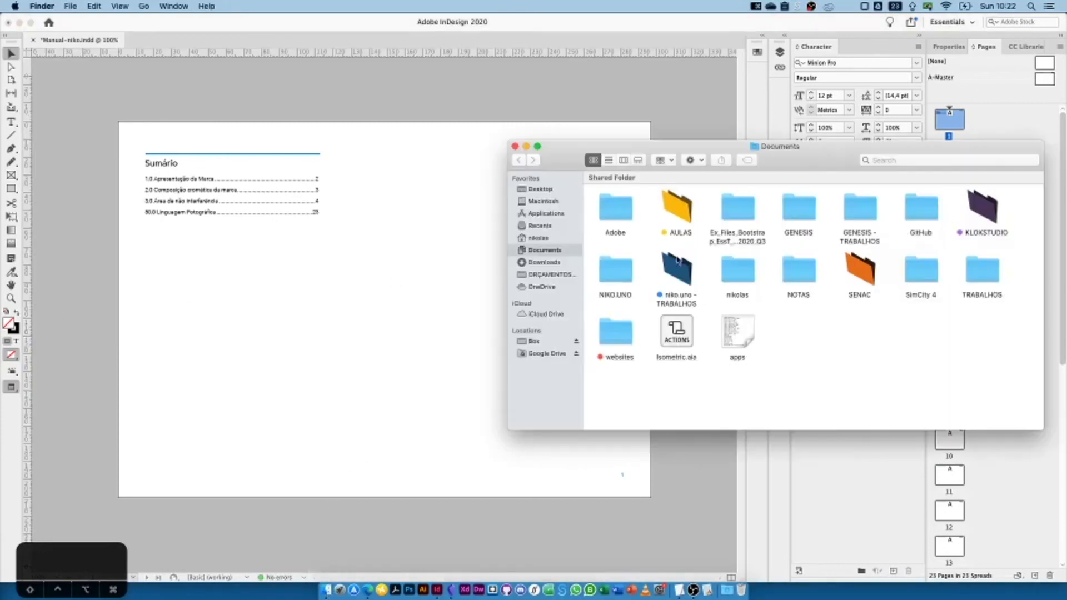
left_click(551, 191)
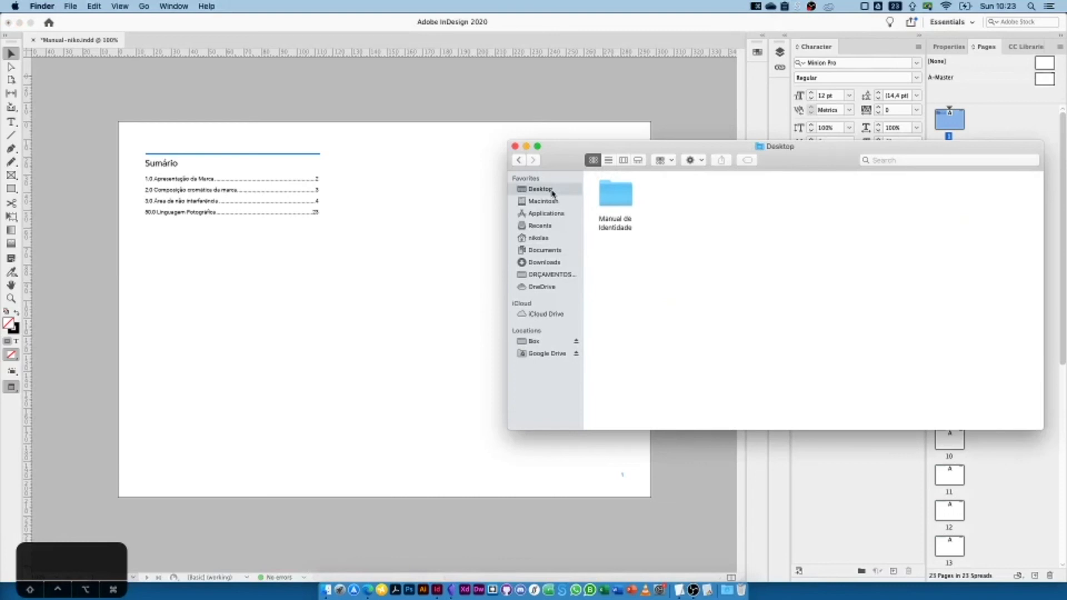
double_click(614, 192)
left_click_drag(808, 146, 726, 130)
double_click(714, 174)
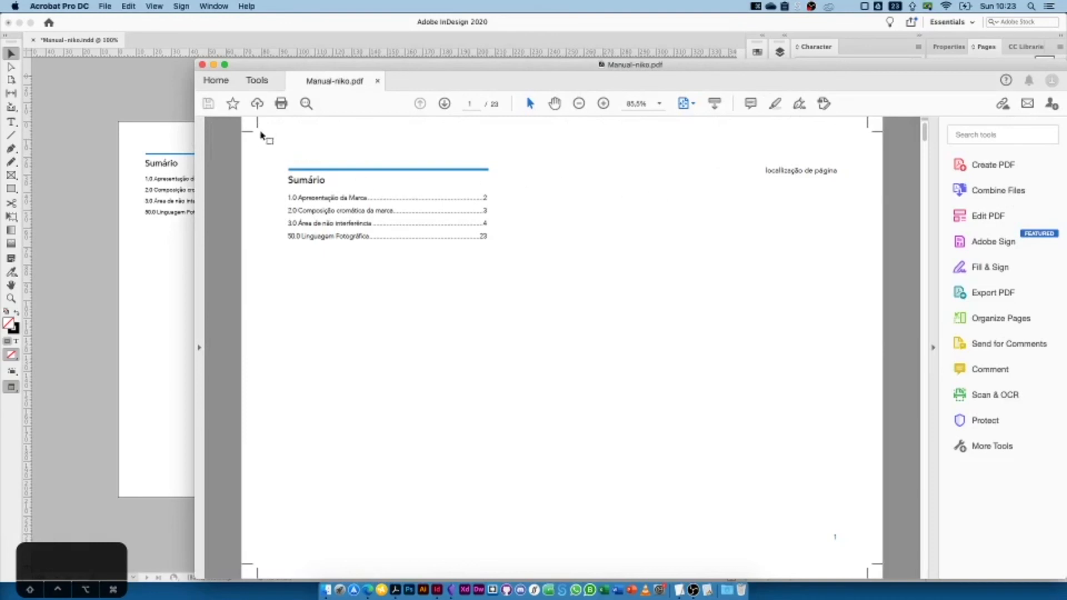
- Review the exported PDF's pages and crop marks in Acrobat, close it, and return to the InDesign document
scroll(481, 274, "down", 5)
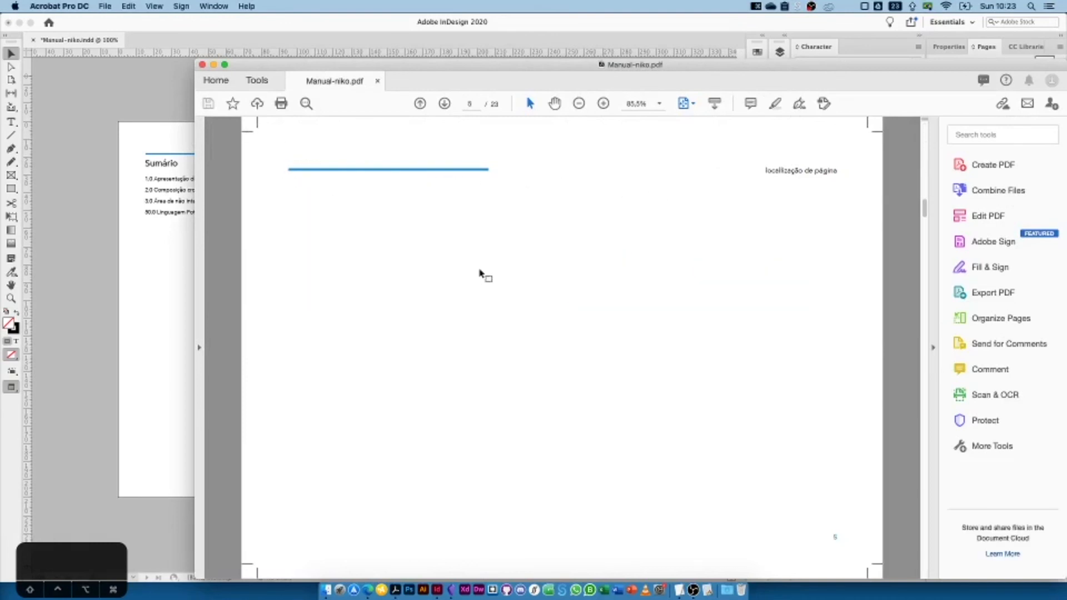
scroll(479, 271, "up", 4)
scroll(478, 271, "down", 1)
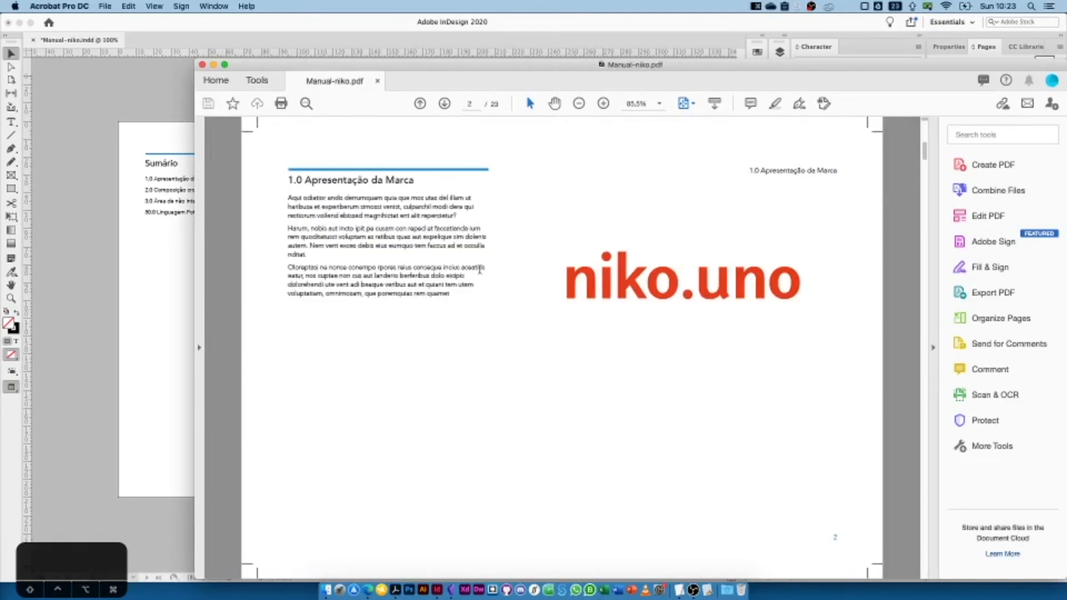
scroll(389, 245, "up", 1)
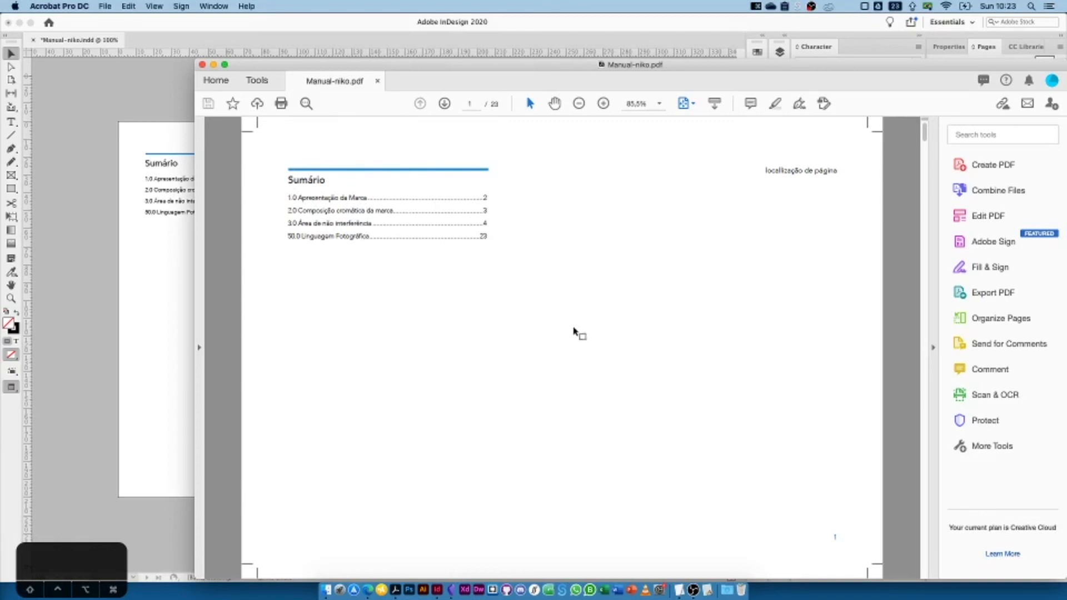
left_click(1047, 141)
left_click(203, 65)
left_click(538, 124)
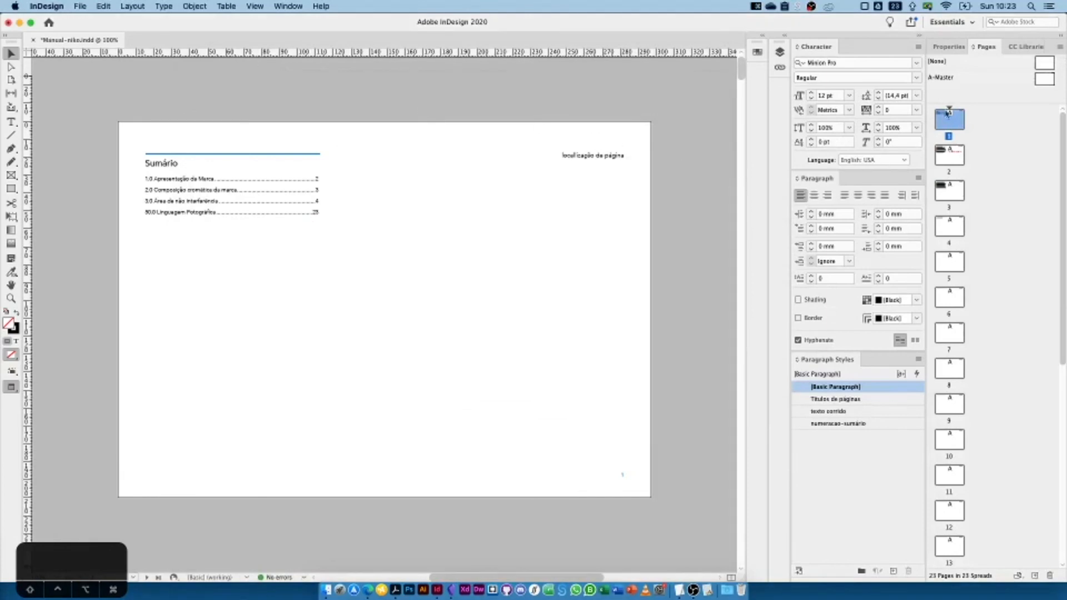
- Show the layout guides and draw a wide rectangle on page 1 that overhangs the page's lower-left corner
double_click(942, 79)
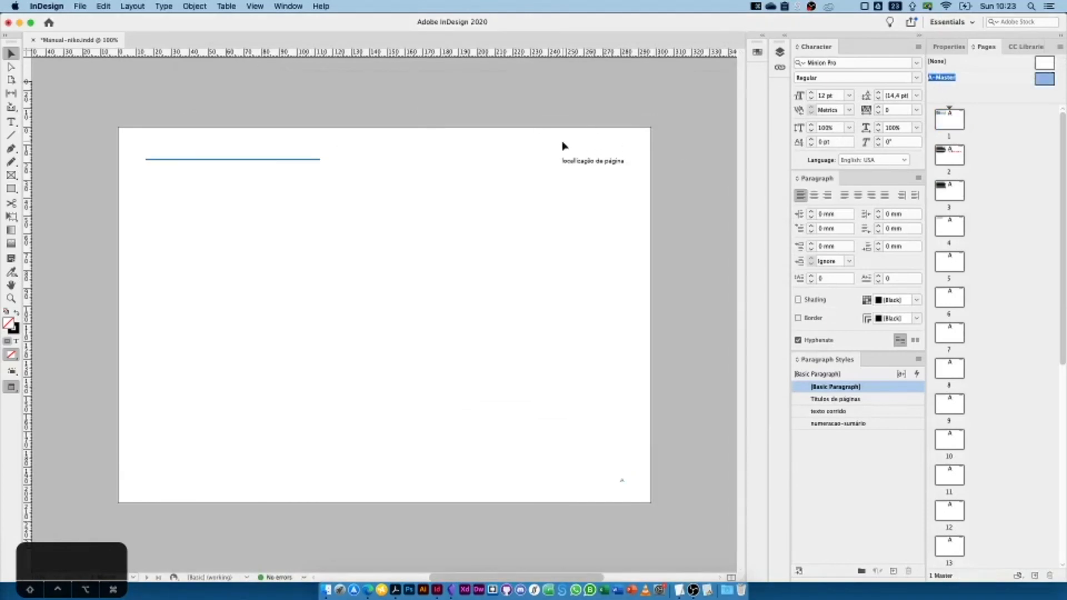
key("w")
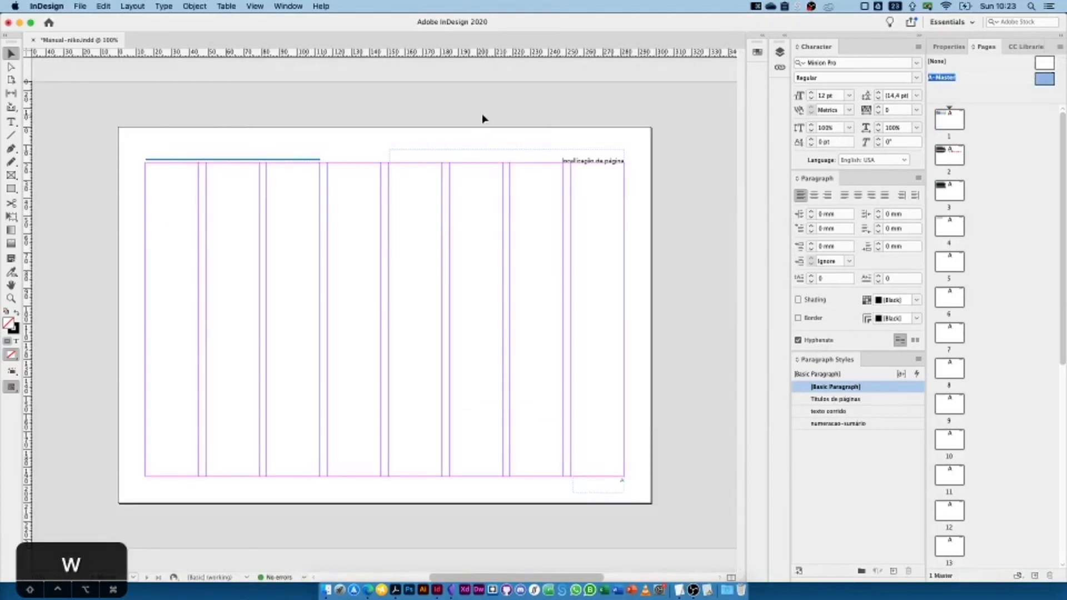
double_click(960, 124)
left_click(12, 190)
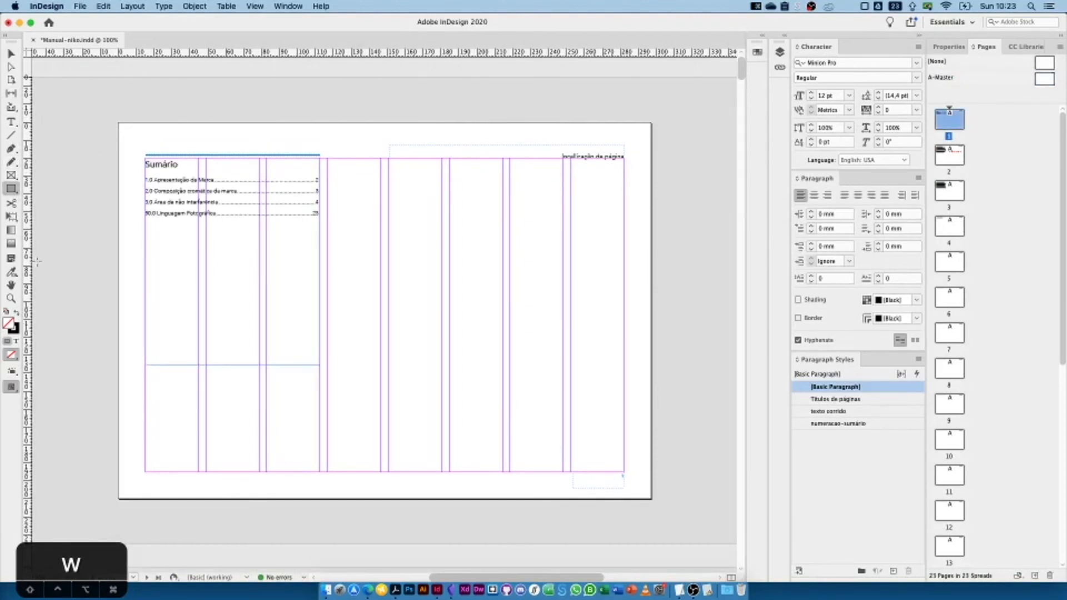
mouse_move(97, 486)
left_mouse_down()
mouse_move(190, 512)
mouse_move(239, 508)
mouse_move(240, 518)
left_mouse_up()
left_click(11, 53)
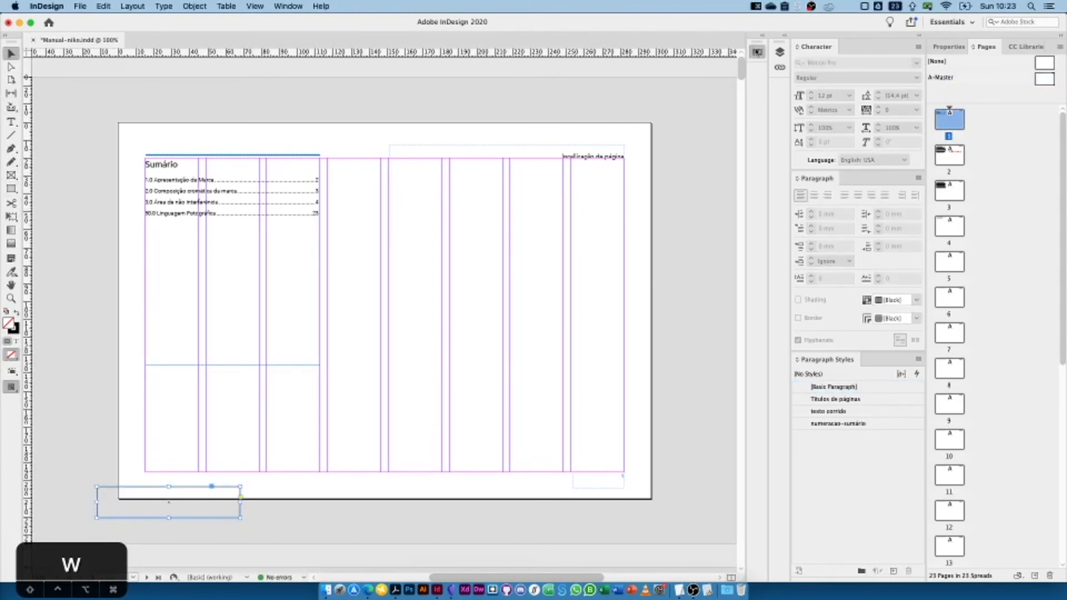
- Fill the rectangle with the C=100 M=31 Y=0 K=0 swatch, remove its stroke, and deselect it
left_click(757, 52)
left_click(647, 131)
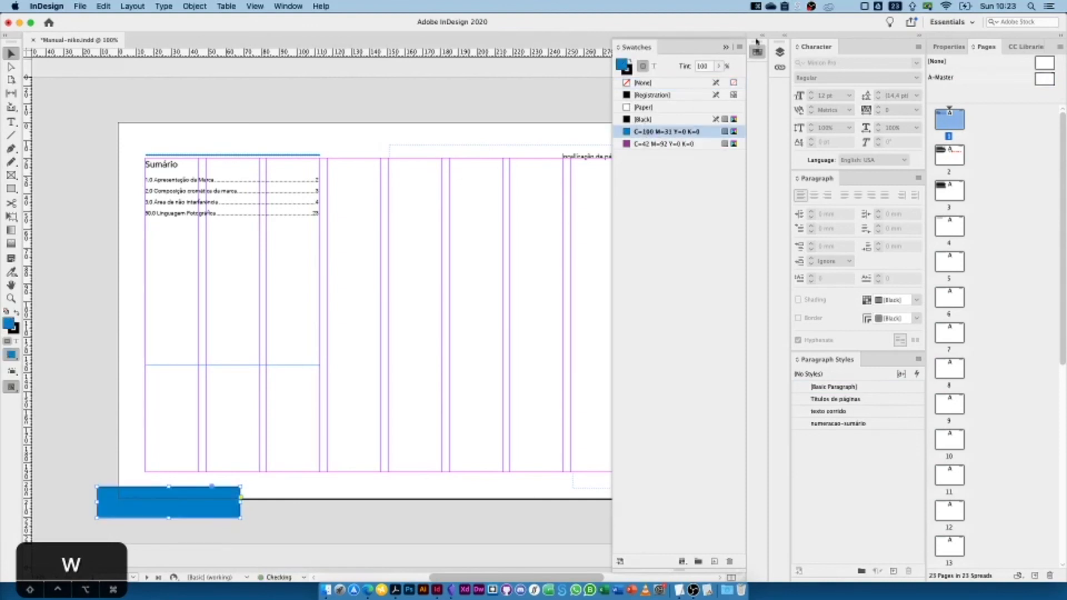
left_click(628, 70)
left_click(639, 82)
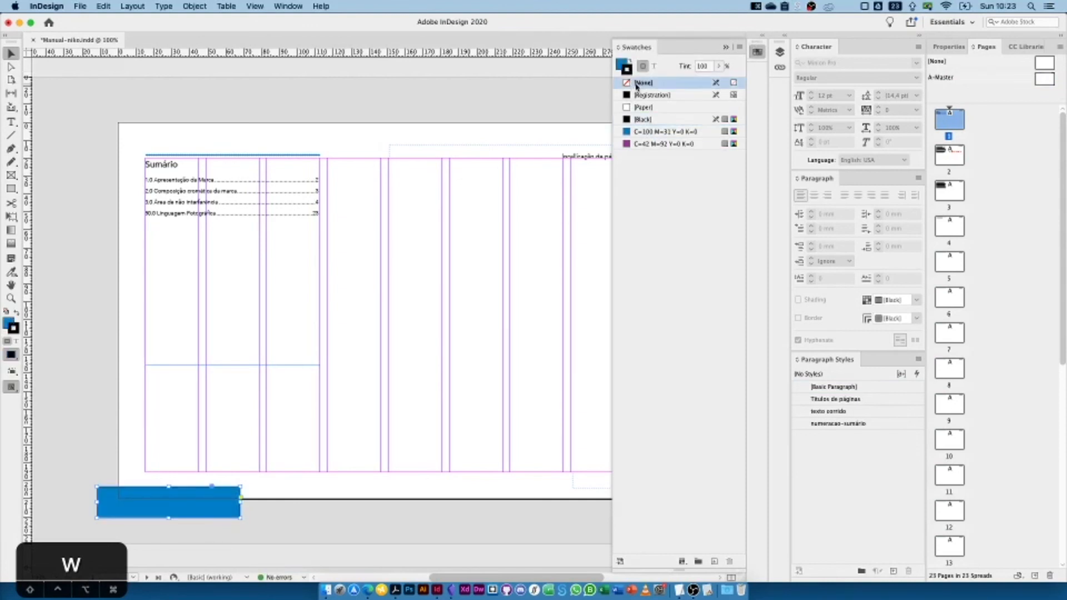
left_click(725, 48)
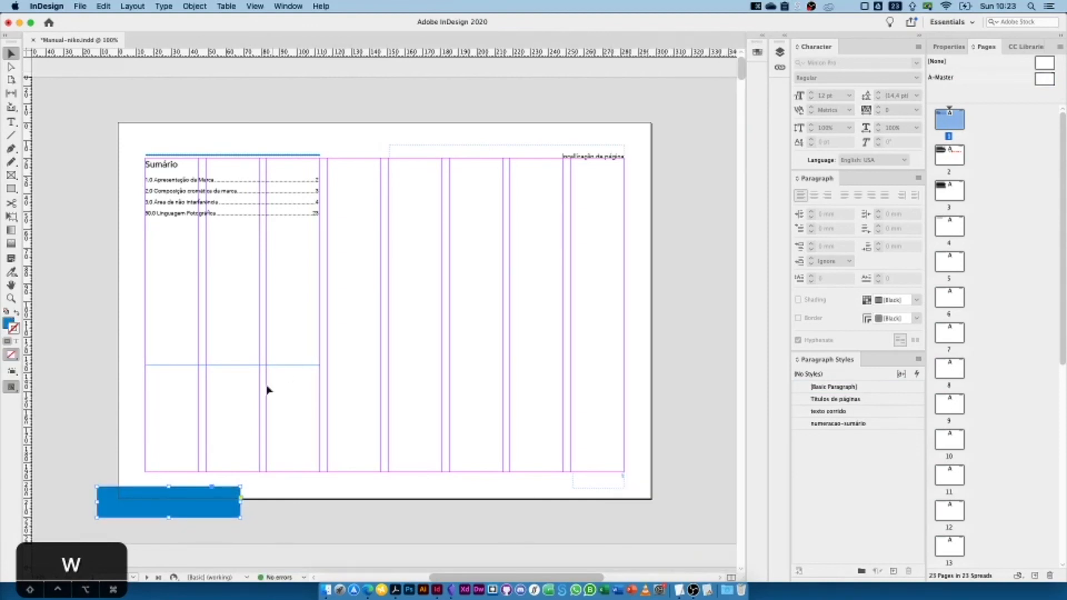
left_click(104, 367)
- Set the document bleed to 5 mm on all four sides
left_click(82, 5)
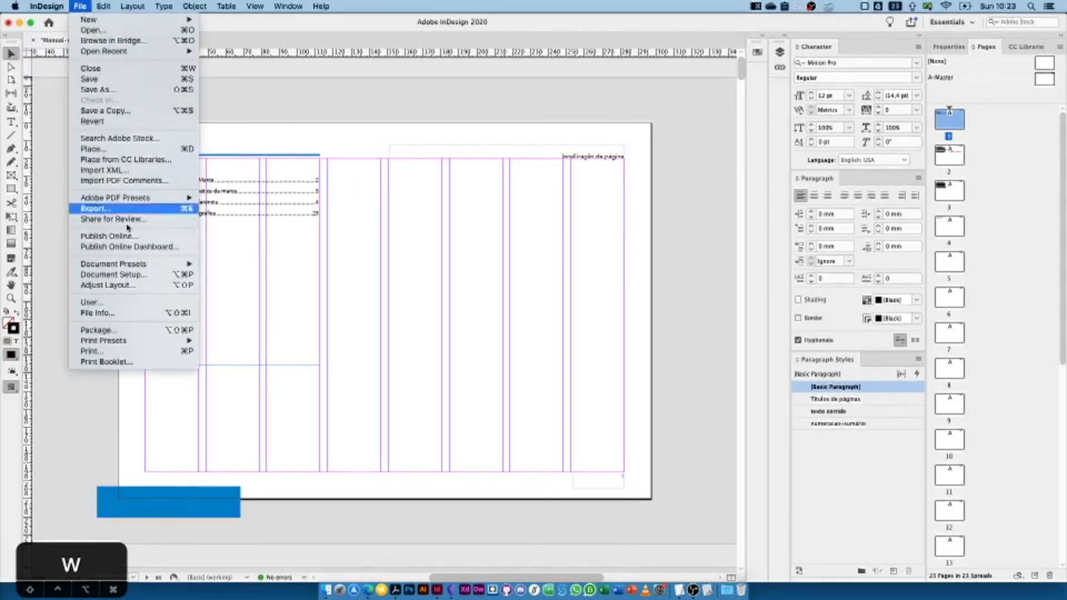
left_click(128, 277)
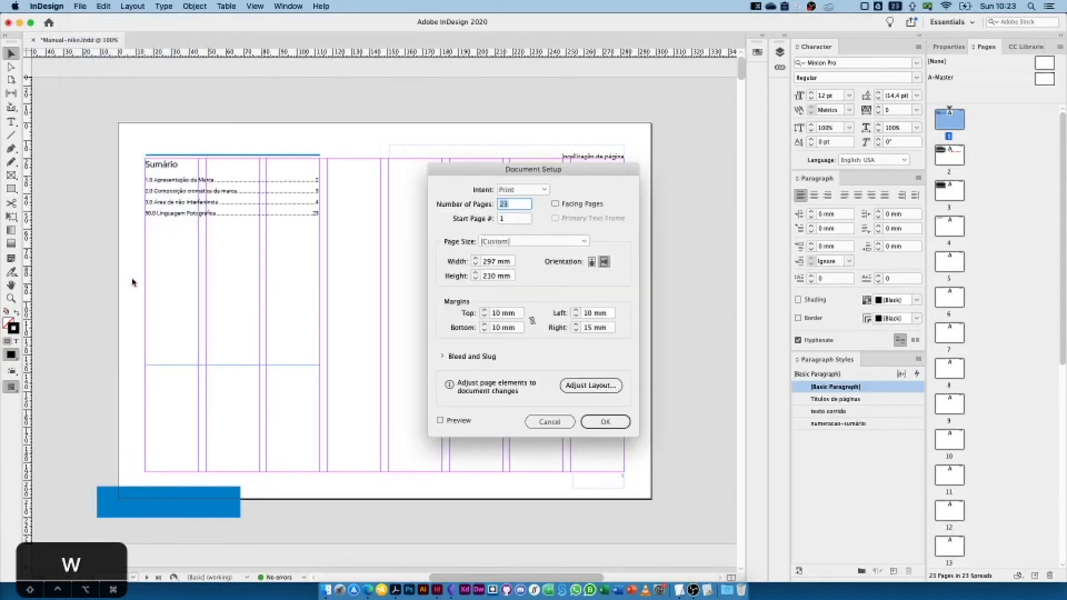
left_click(451, 357)
left_click_drag(547, 172, 539, 72)
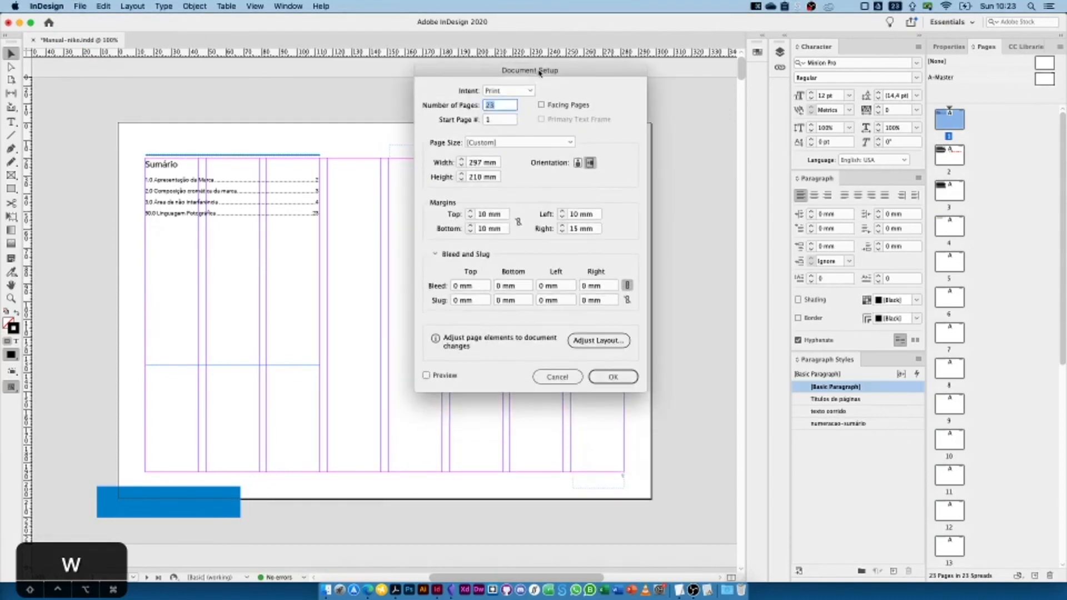
left_click(457, 286)
key("Up")
key("Up")
key("Up")
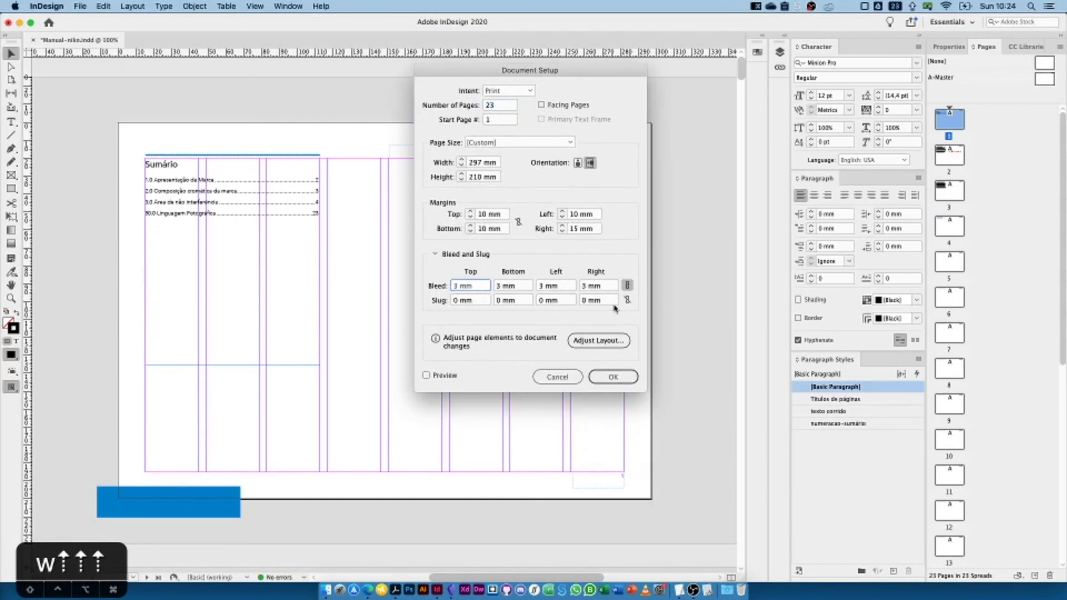
key("Up")
key("Up")
key("Down")
key("Up")
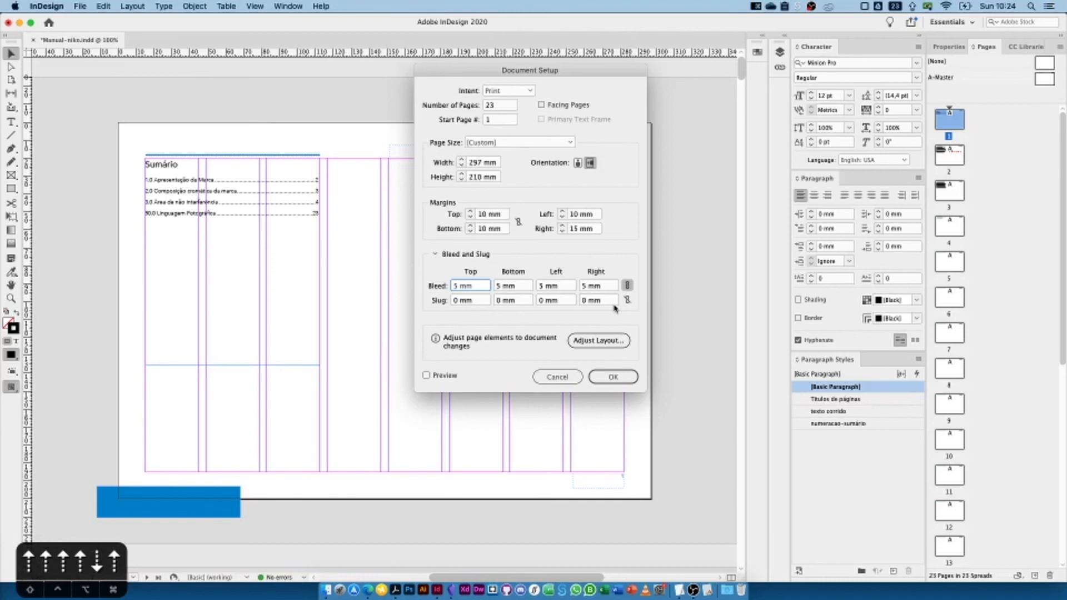
left_click(618, 378)
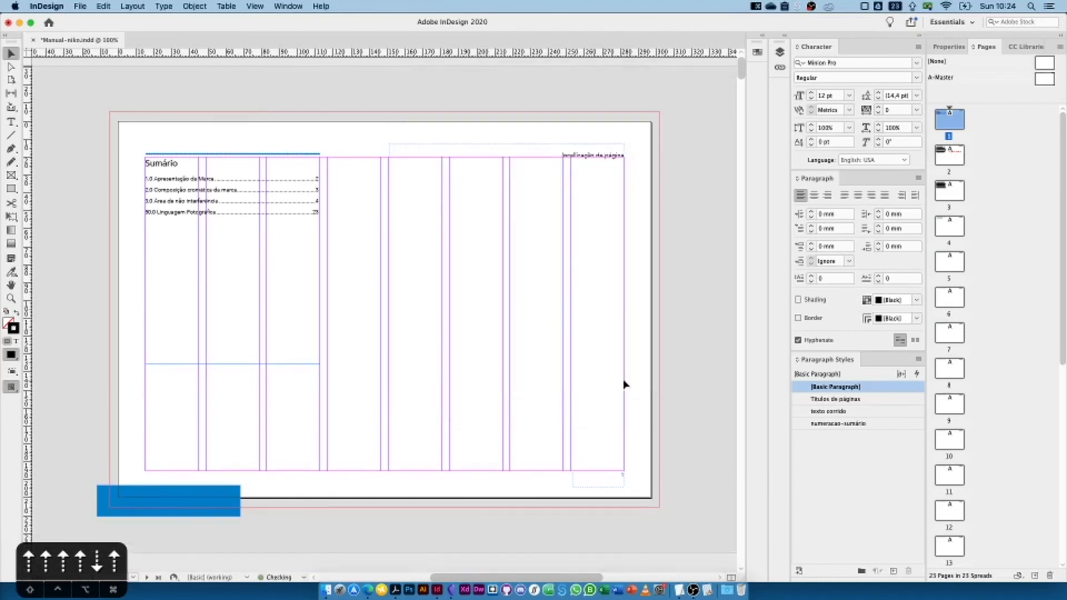
- Resize the blue rectangle so its outer corner meets the bleed guide, check it in preview, and select it again
left_click(101, 515)
left_click_drag(95, 517, 110, 506)
left_click(194, 532)
key("w")
key("w")
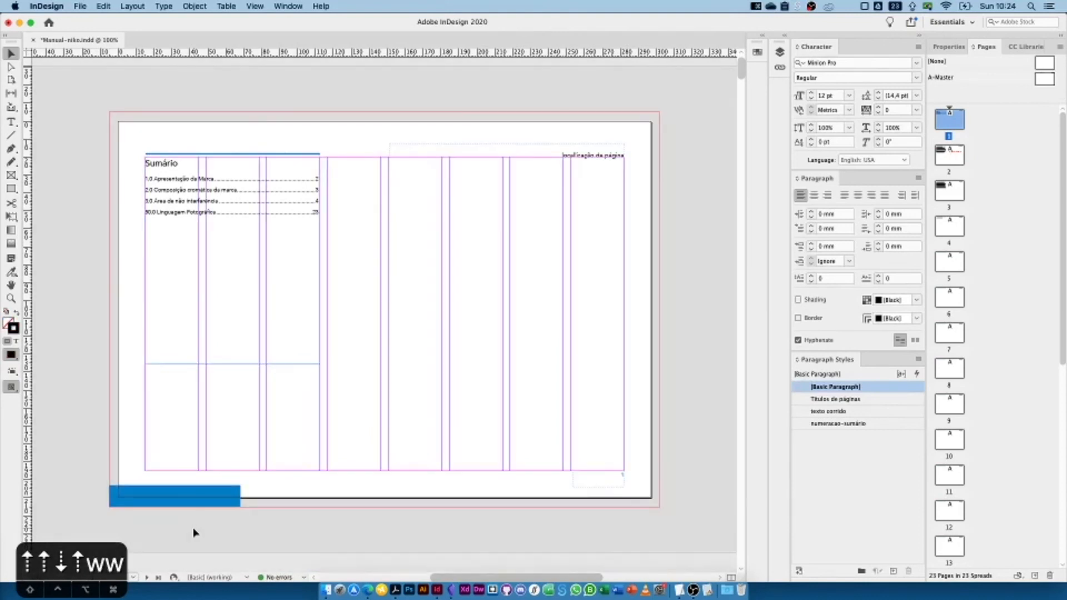
left_click(222, 496)
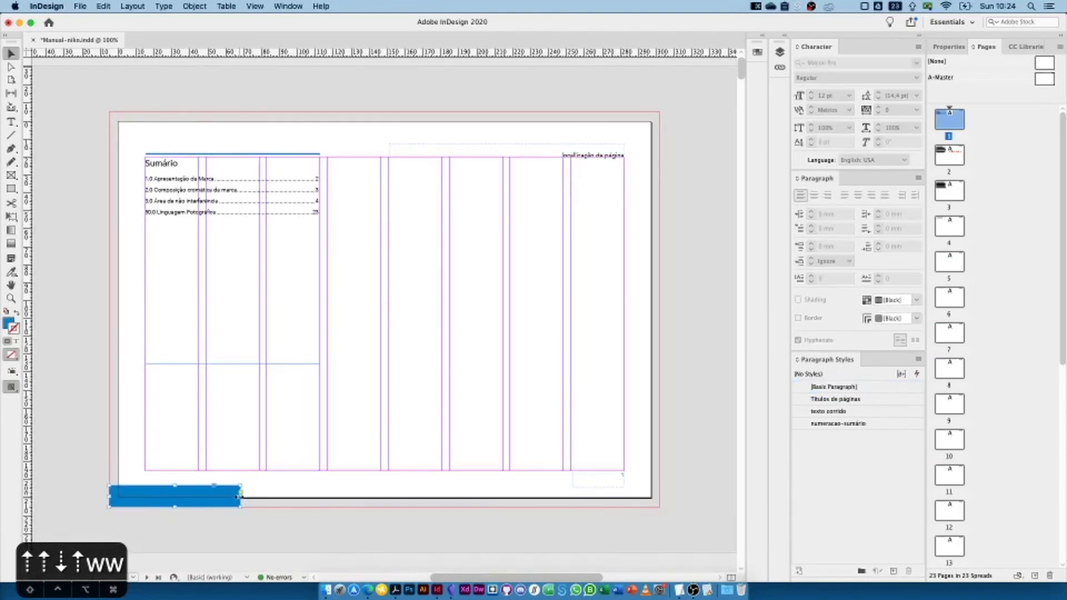
- Extend the blue rectangle's inner edge to the end of the third layout column and deselect it
left_click_drag(240, 496, 321, 468)
left_click(72, 315)
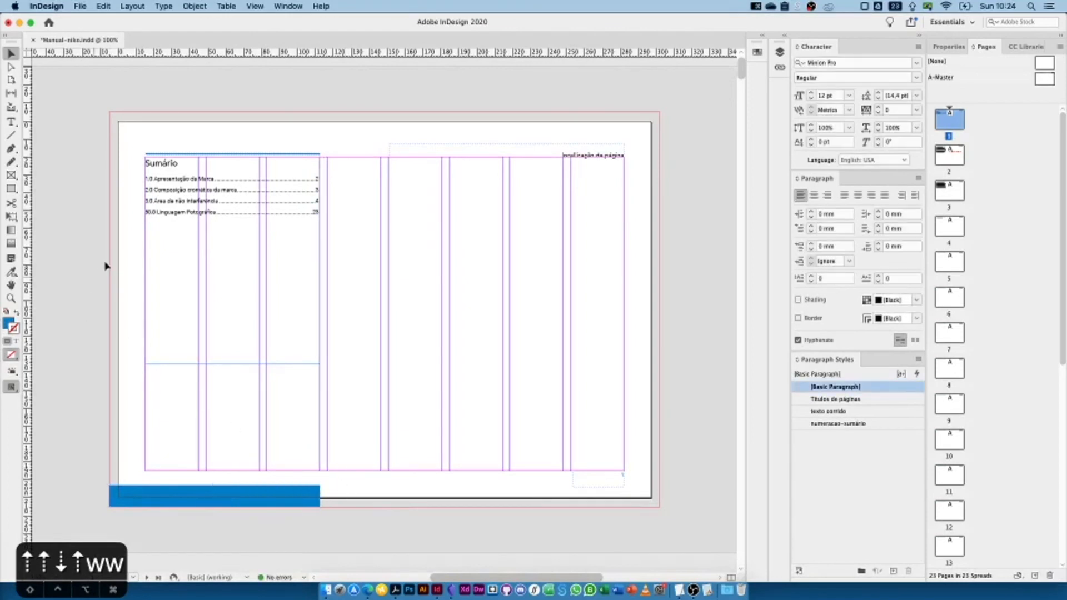
- Cut the blue rectangle from page 1, paste it in place on A-Master, and deselect it
left_click(175, 494)
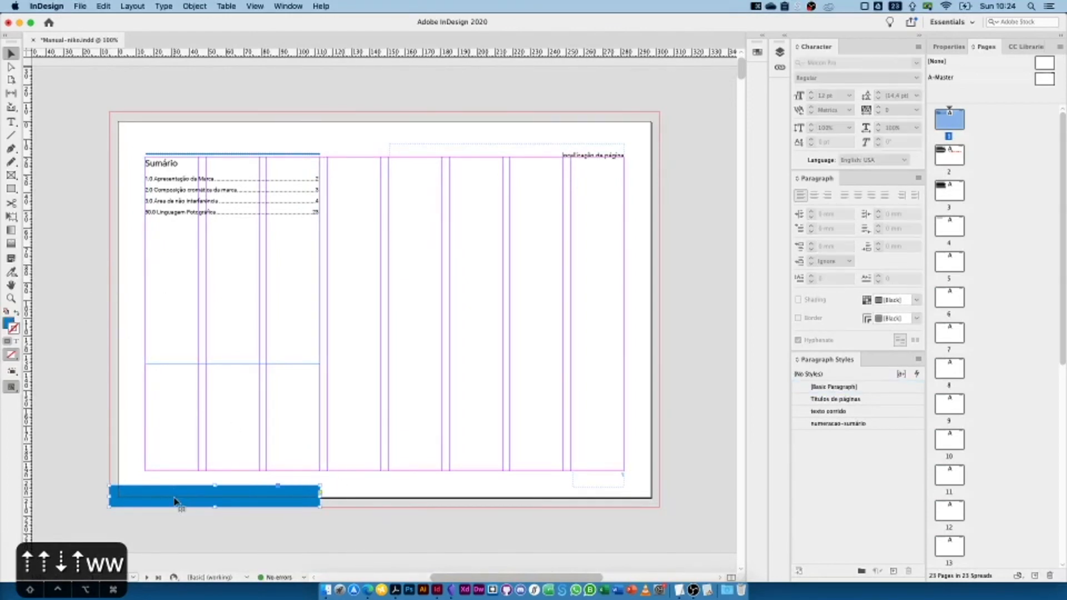
key("super+x")
left_click(941, 79)
double_click(940, 79)
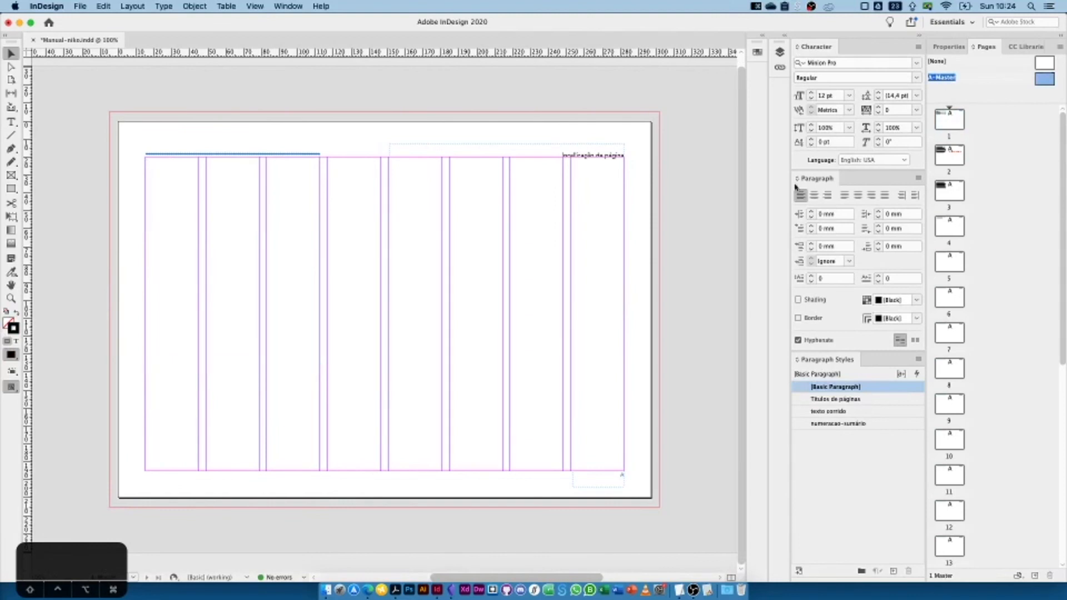
key("alt+shift+super+v")
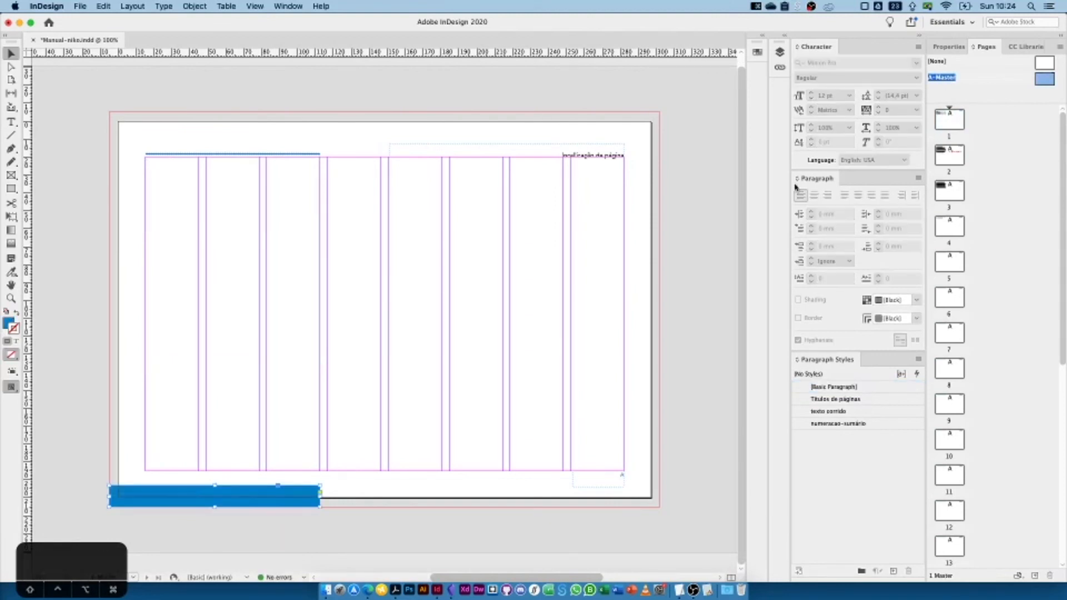
left_click(267, 86)
- Start a PDF export with the High Quality Print preset, named Manual-niko in the Manual de Identidade folder, replacing the existing file
left_click(84, 6)
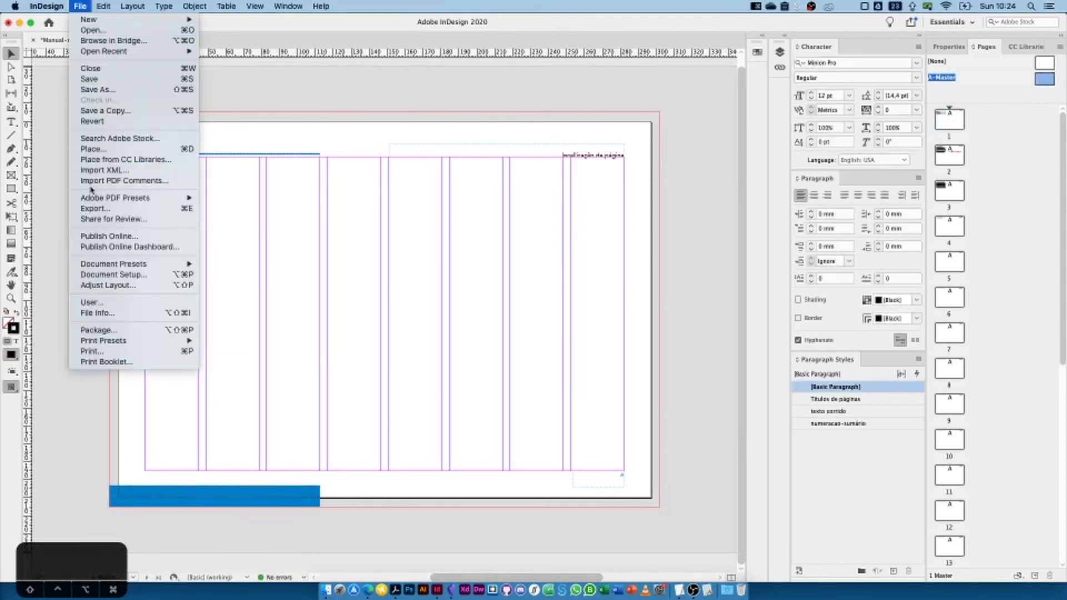
mouse_move(127, 198)
left_click(236, 214)
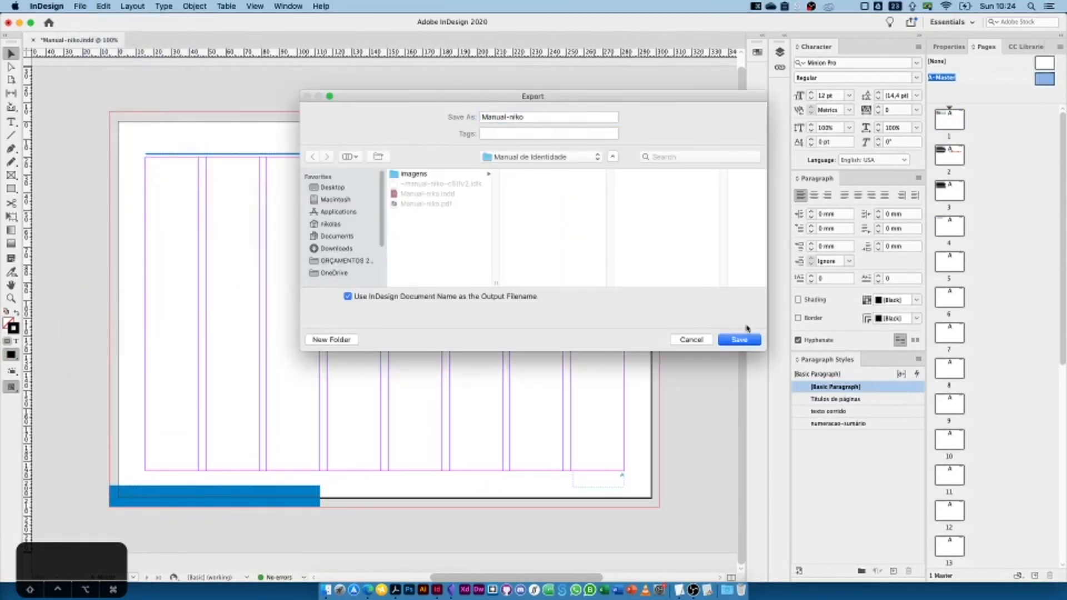
left_click(750, 342)
left_click(618, 169)
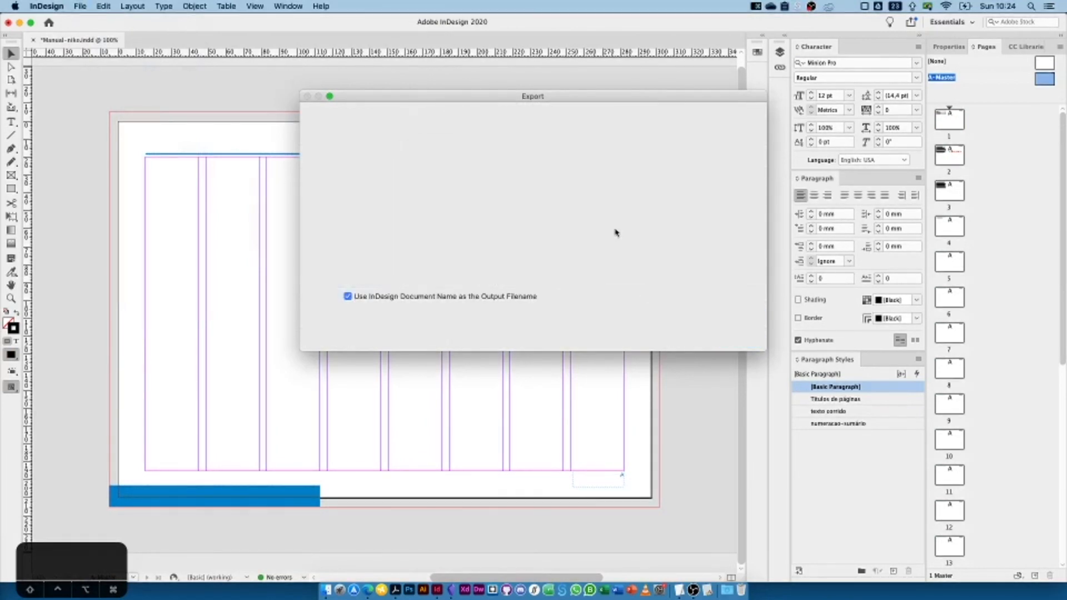
- Turn on crop marks and the document bleed settings for the PDF, and export it
left_click(314, 154)
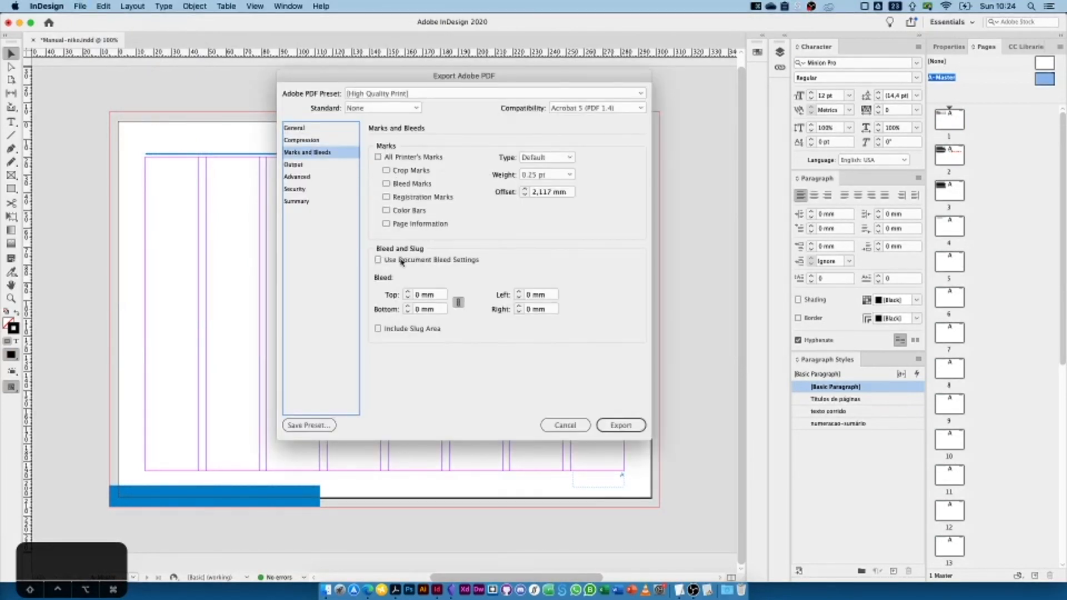
left_click(420, 264)
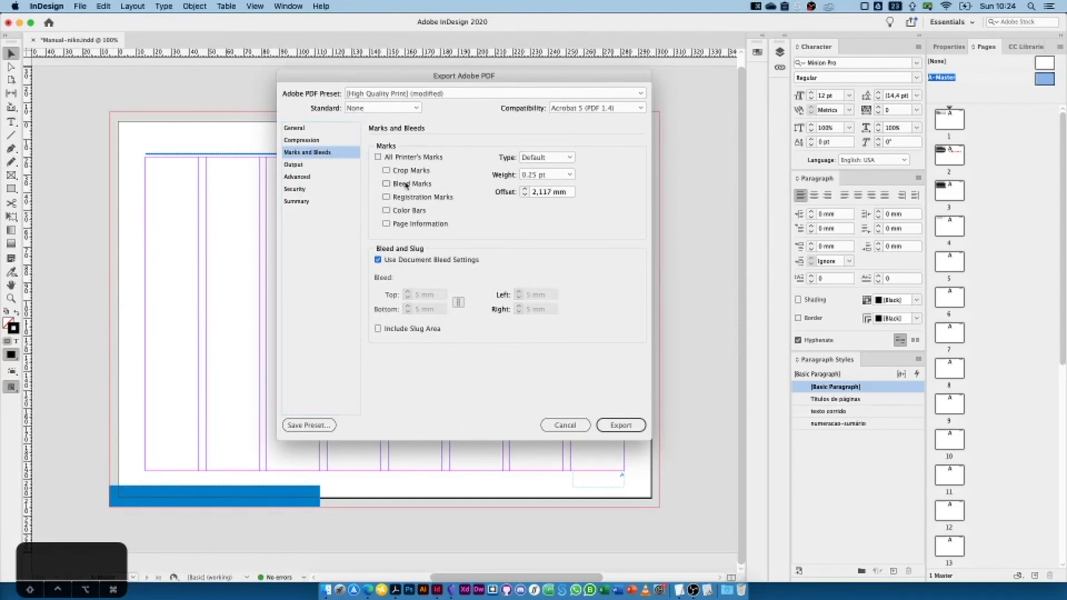
left_click(628, 427)
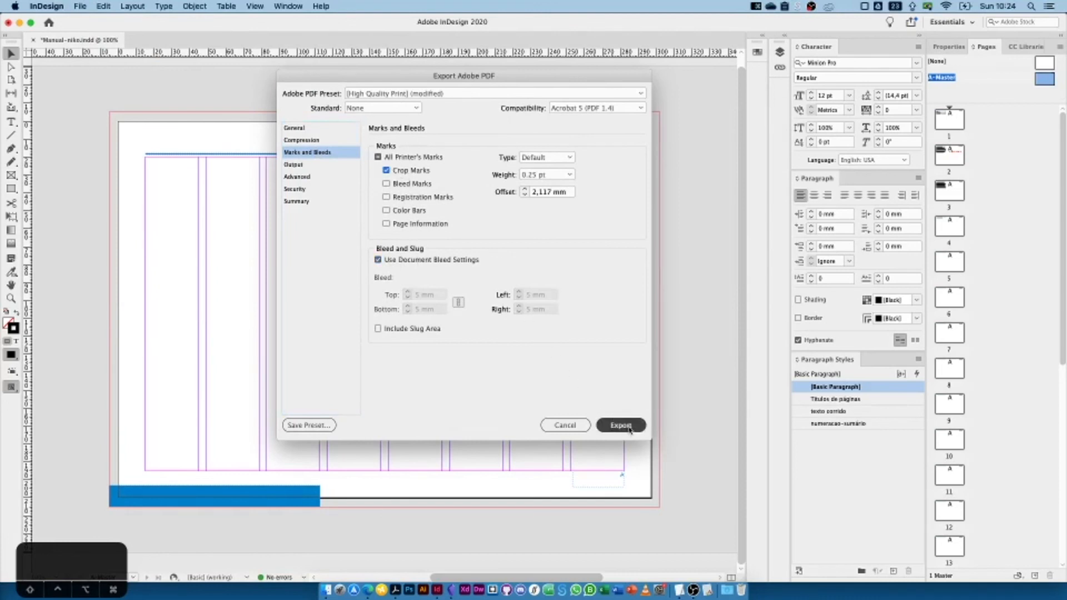
- Open Manual-niko.pdf from Finder in Acrobat and check the crop marks and blue rectangle across its pages, ending on page 1
left_click(326, 590)
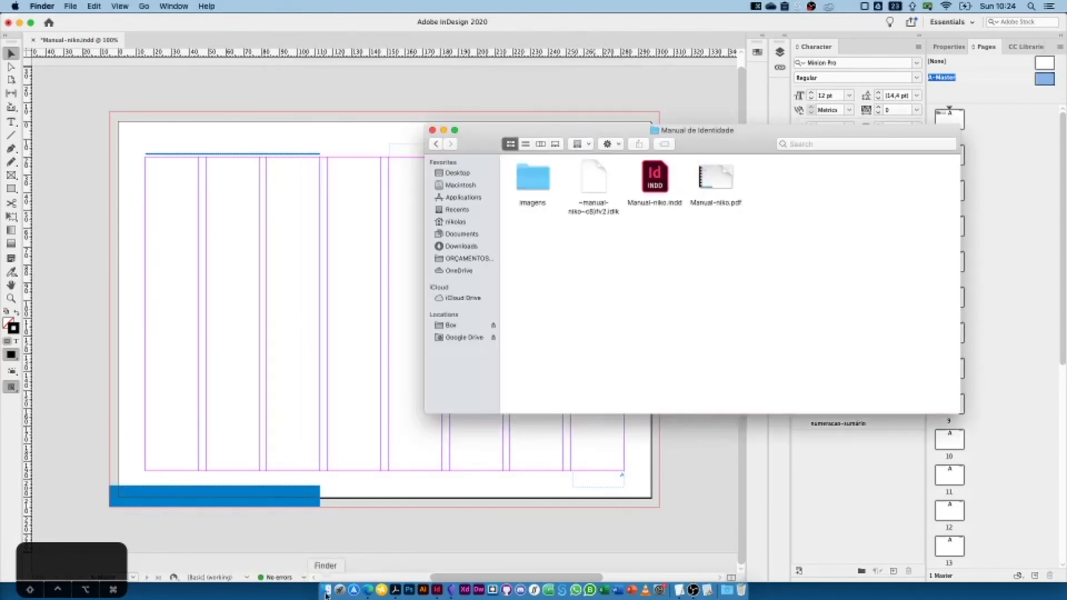
double_click(717, 178)
key("Right")
key("Right")
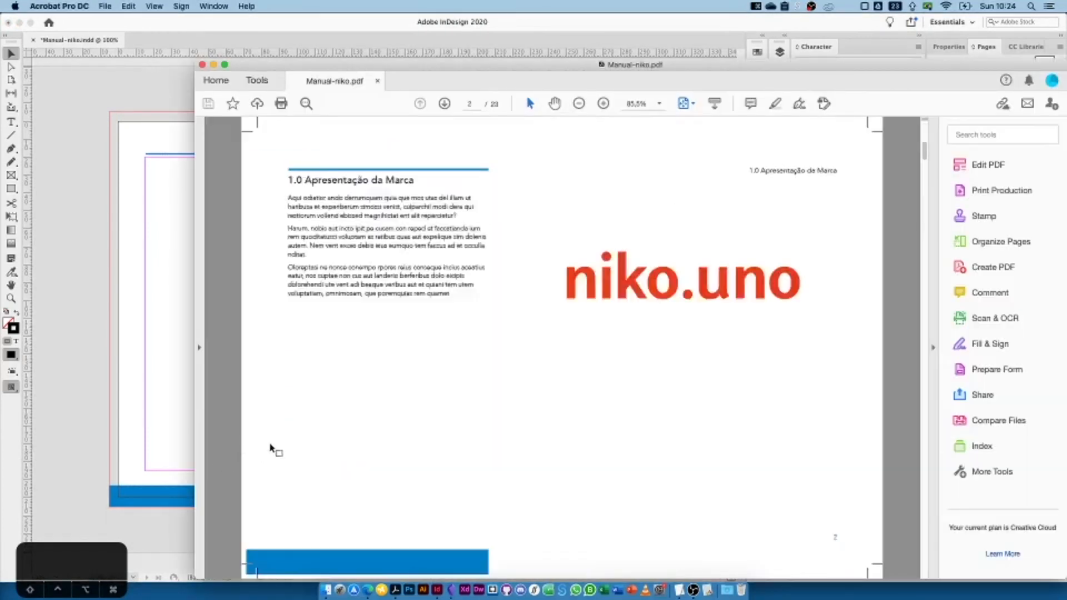
left_click_drag(523, 90, 482, 44)
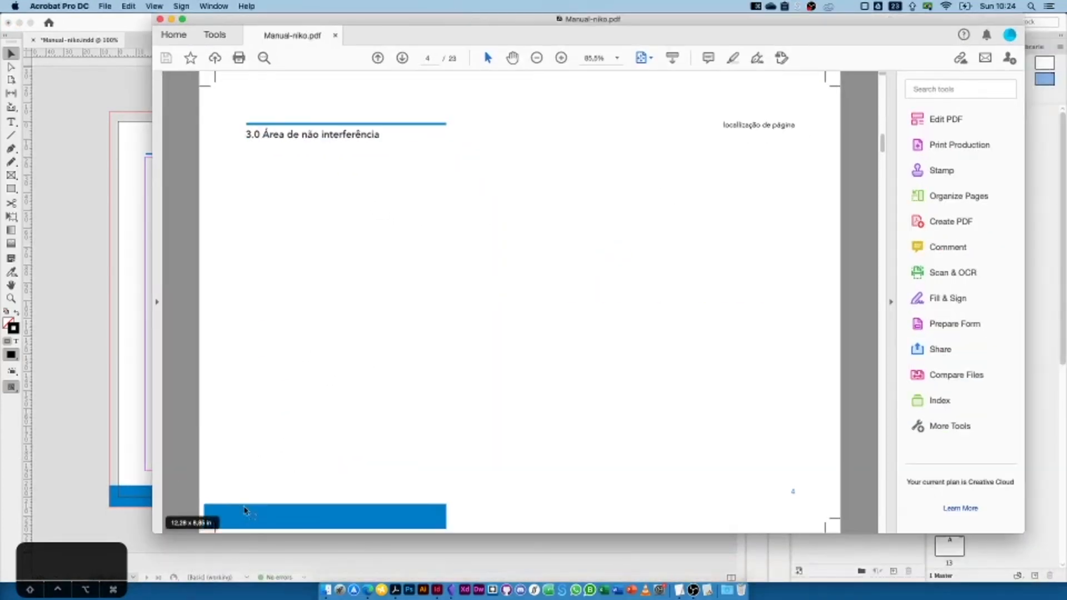
key("Home")
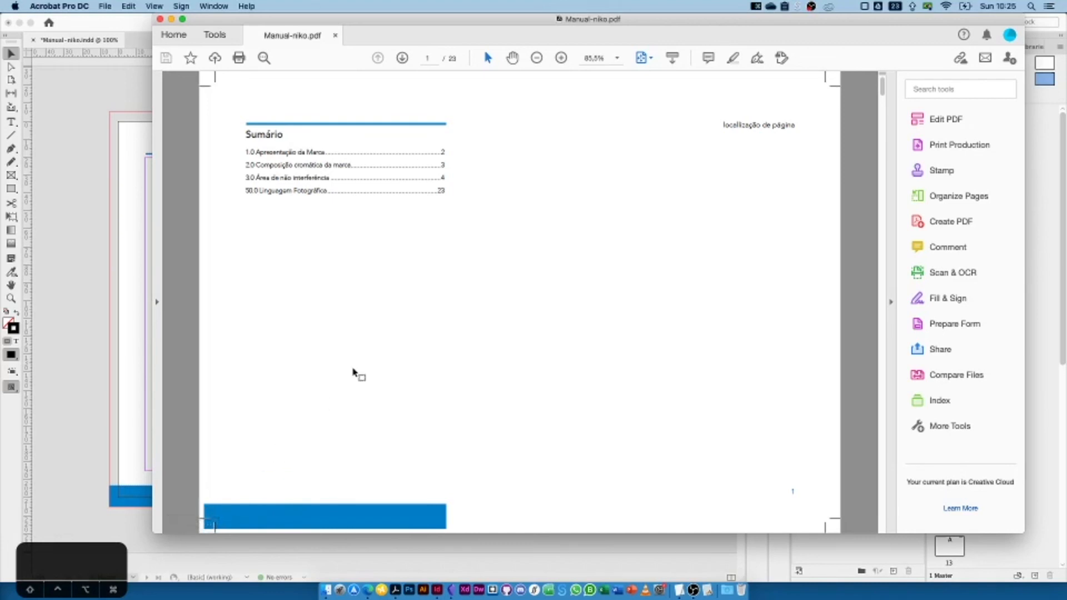
- Close the PDF, return to InDesign, and save the manual document
left_click(159, 21)
left_click(80, 6)
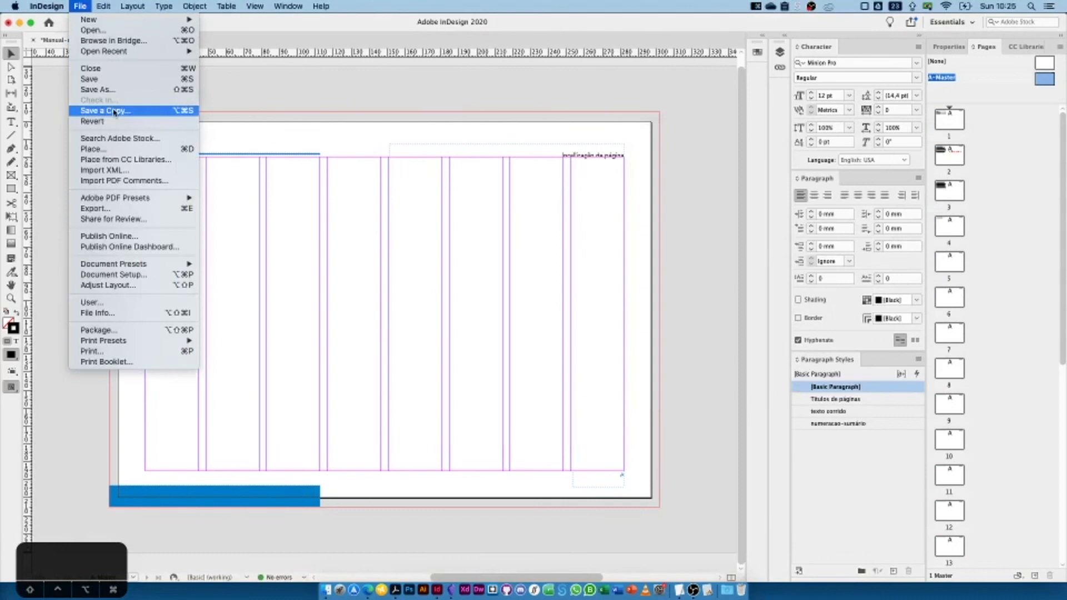
left_click(120, 79)
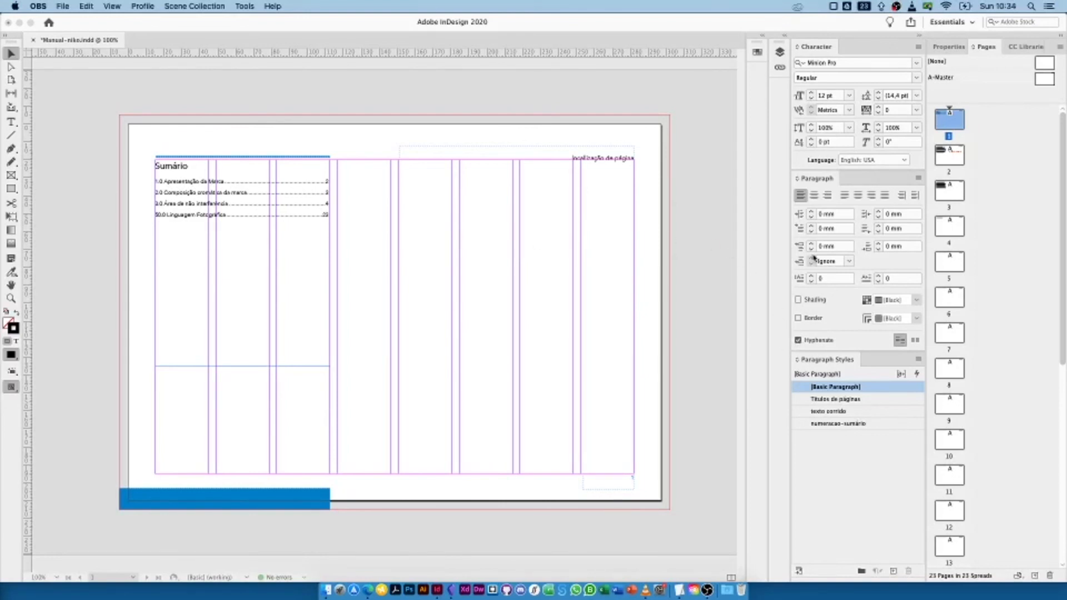
- With nothing selected, turn off hyphenation and set the text language to Portuguese: Brazilian
left_click(799, 343)
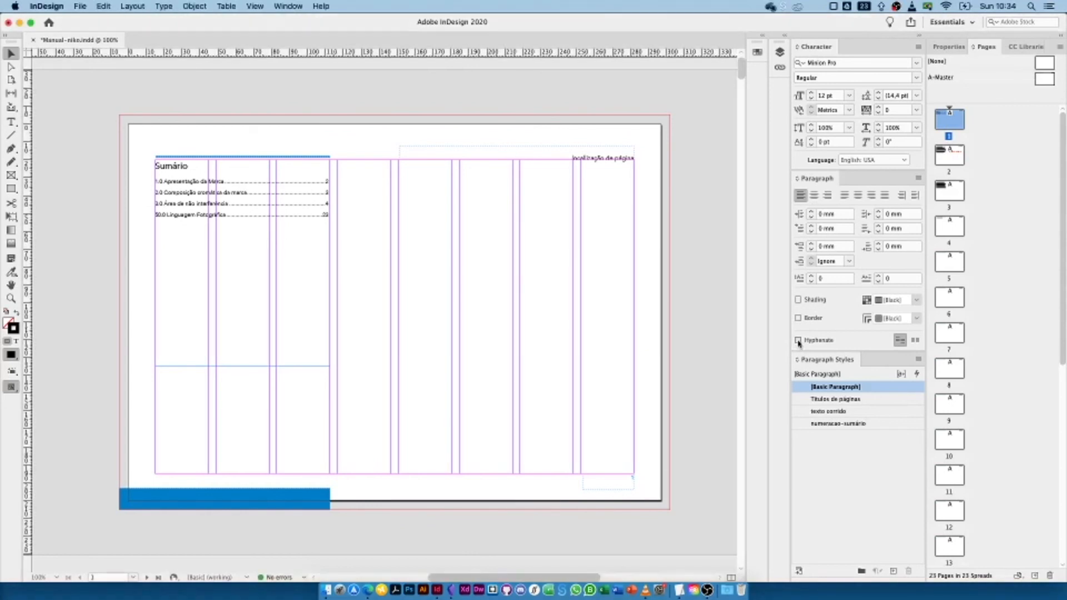
left_click(798, 341)
left_click(872, 160)
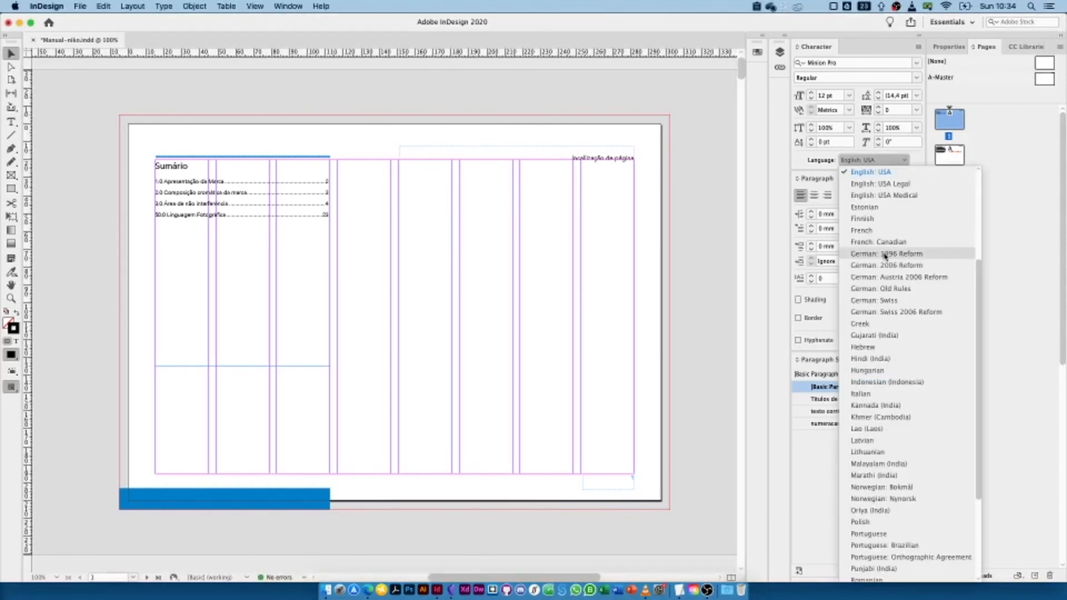
left_click(870, 545)
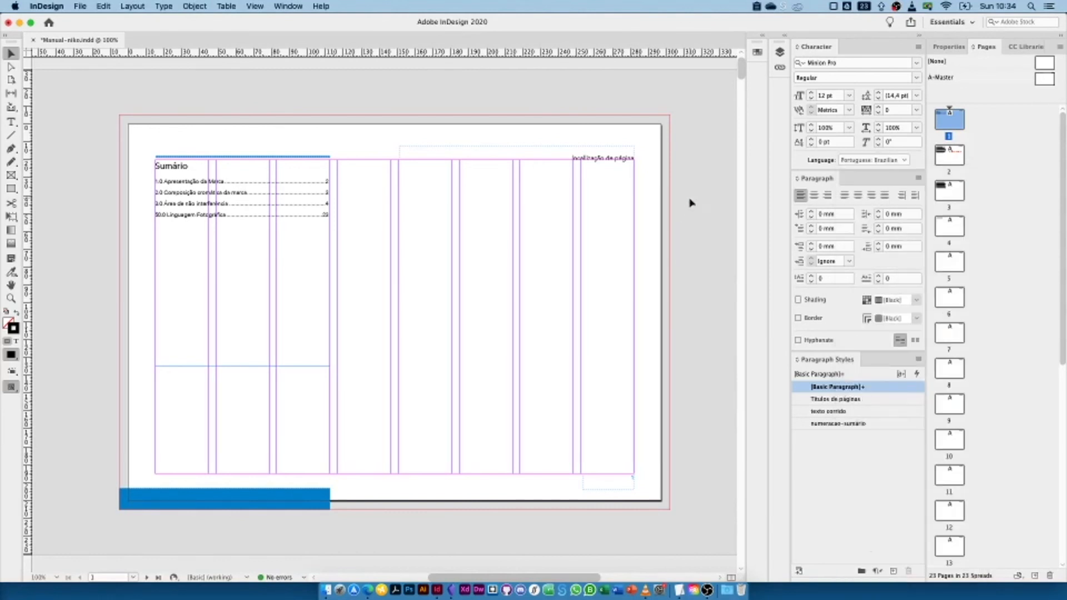
- Draw a text frame with the Type tool in the empty area beside the Sumário on page 1
left_click(11, 122)
left_click_drag(408, 214, 578, 322)
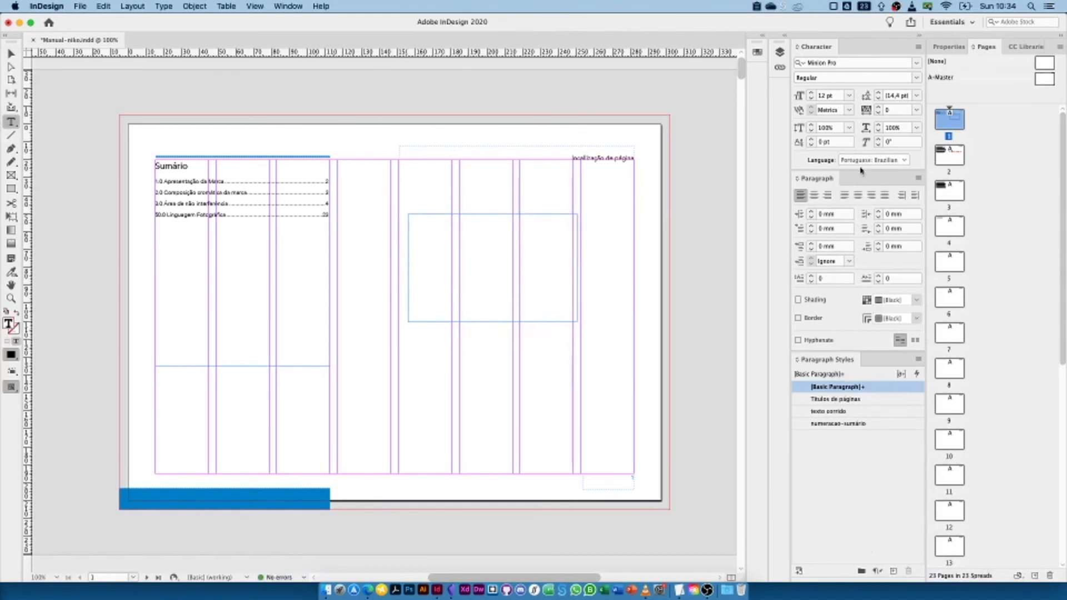